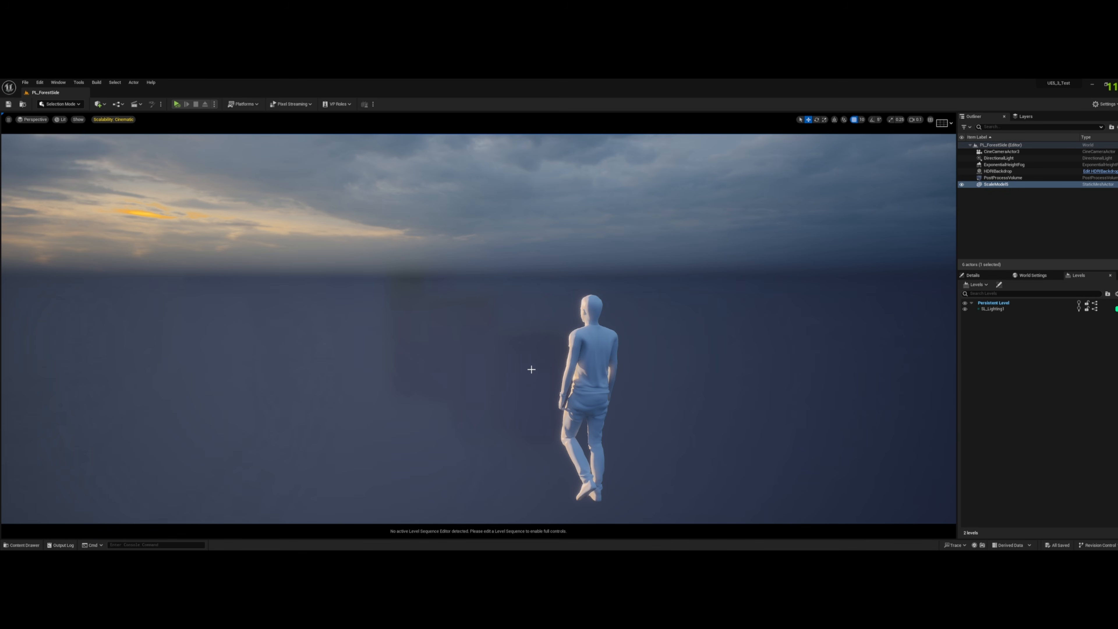
- Create a folder named Landscapes inside the project's Content/Materials folder
{"action": "left_click", "coordinate": [22, 545]}
{"action": "left_click", "coordinate": [729, 517]}
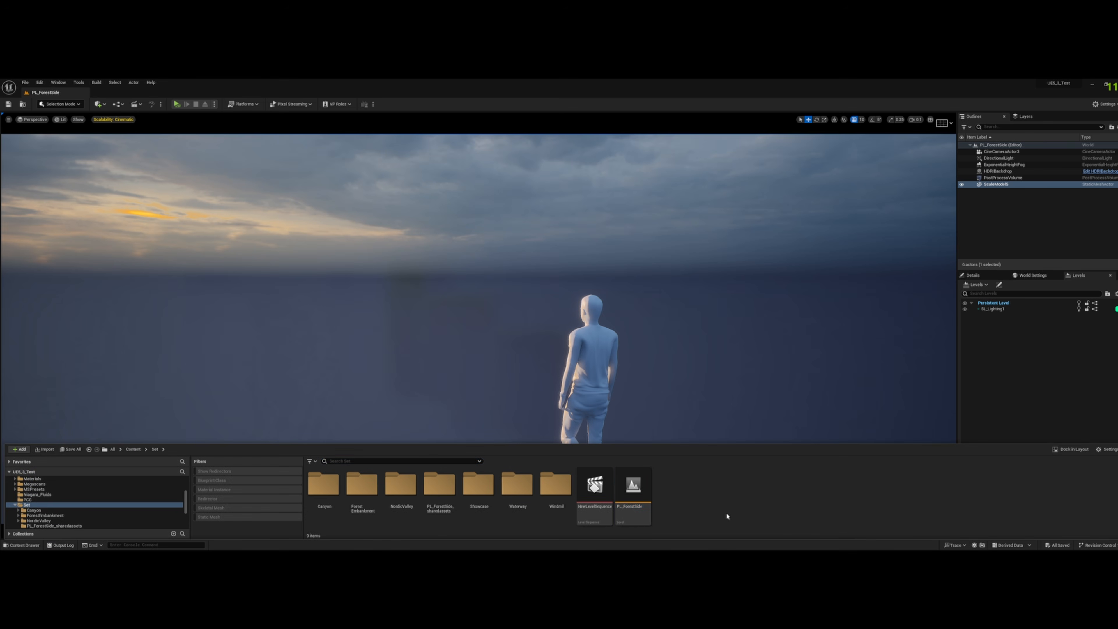
{"action": "left_click", "coordinate": [133, 449]}
{"action": "double_click", "coordinate": [689, 485]}
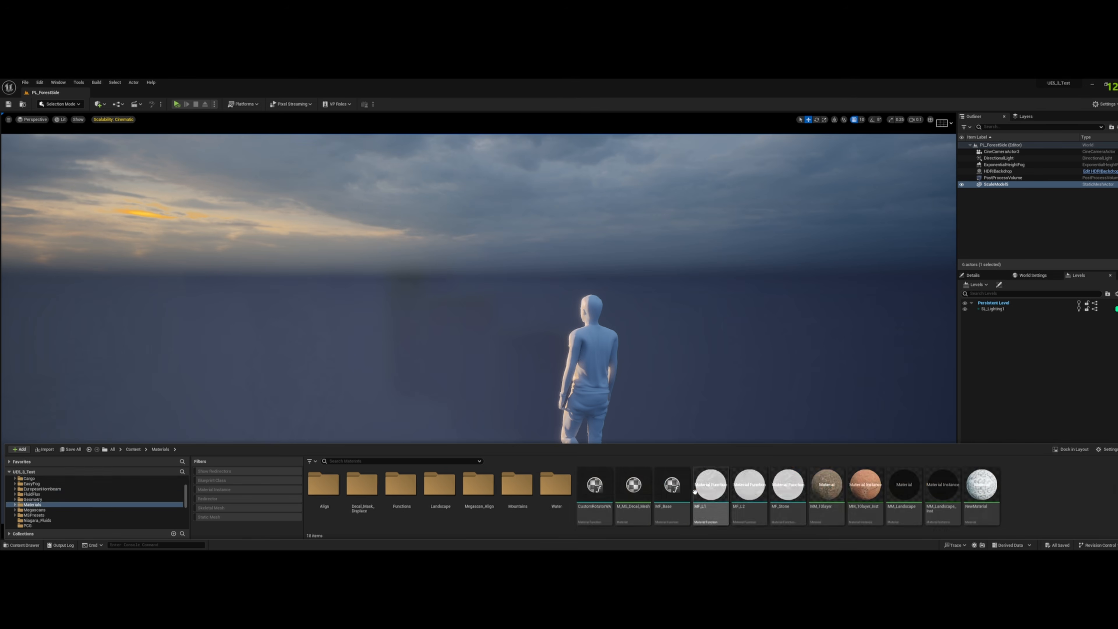
{"action": "right_click", "coordinate": [1030, 500]}
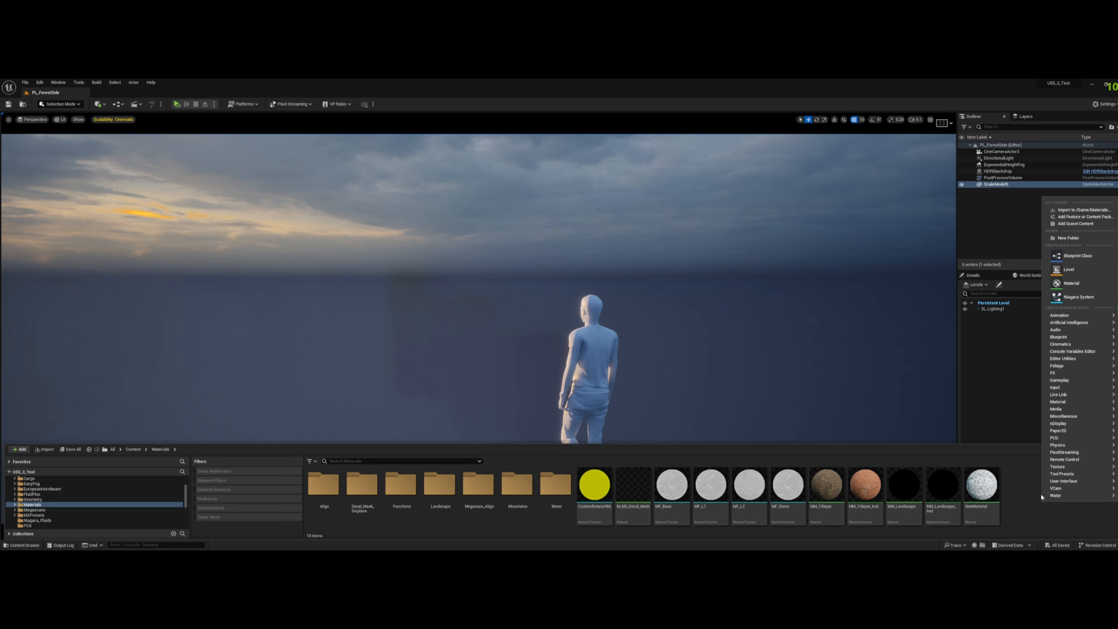
{"action": "left_click", "coordinate": [1064, 240]}
{"action": "type", "text": "L"}
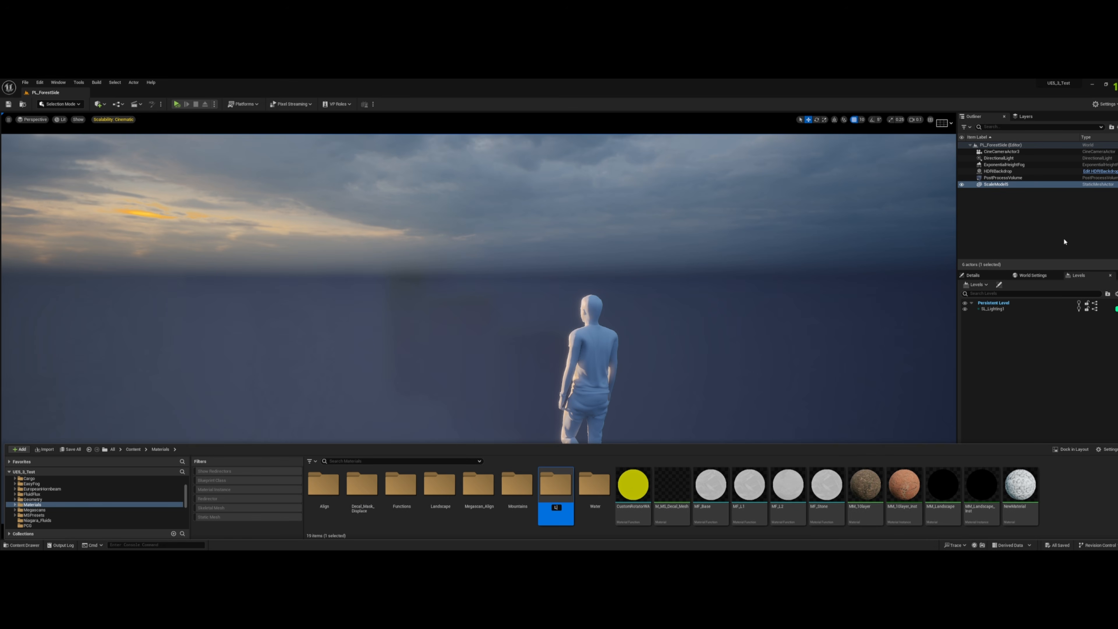
{"action": "type", "text": "andscapes"}
{"action": "key", "text": "Return"}
- Create a material named MM_Landscape in the new Landscapes folder and open it for editing
{"action": "double_click", "coordinate": [488, 494]}
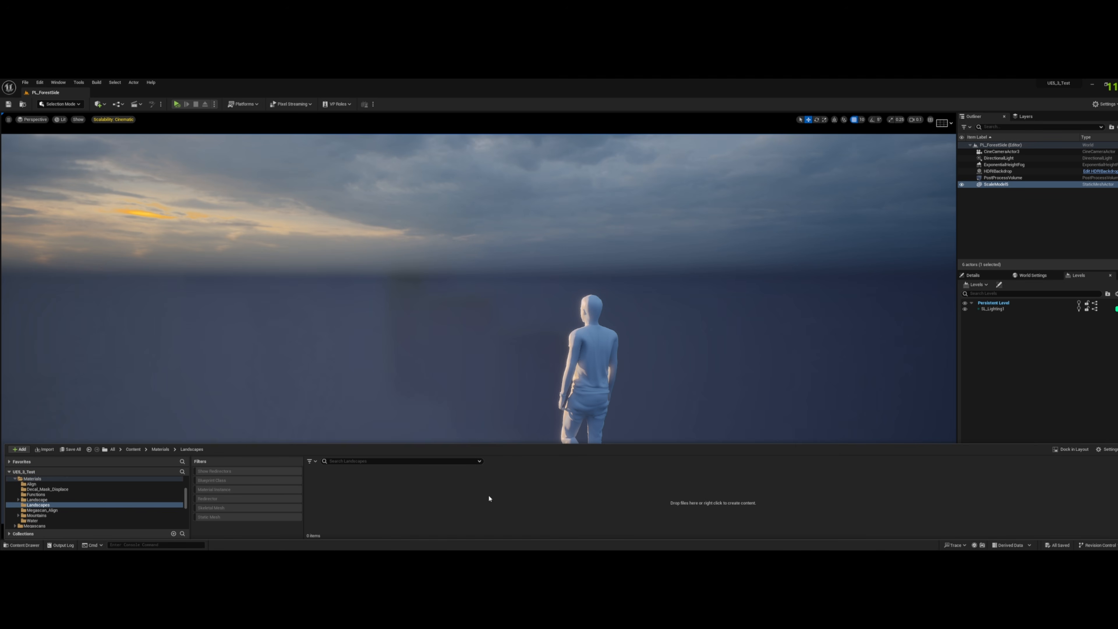
{"action": "right_click", "coordinate": [418, 488]}
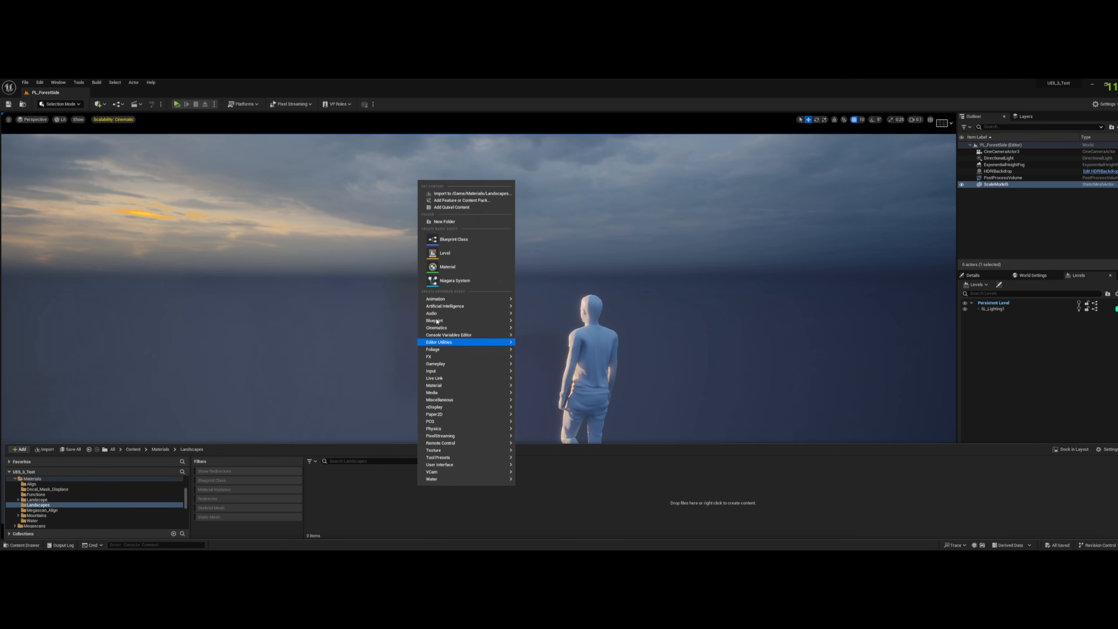
{"action": "left_click", "coordinate": [462, 267]}
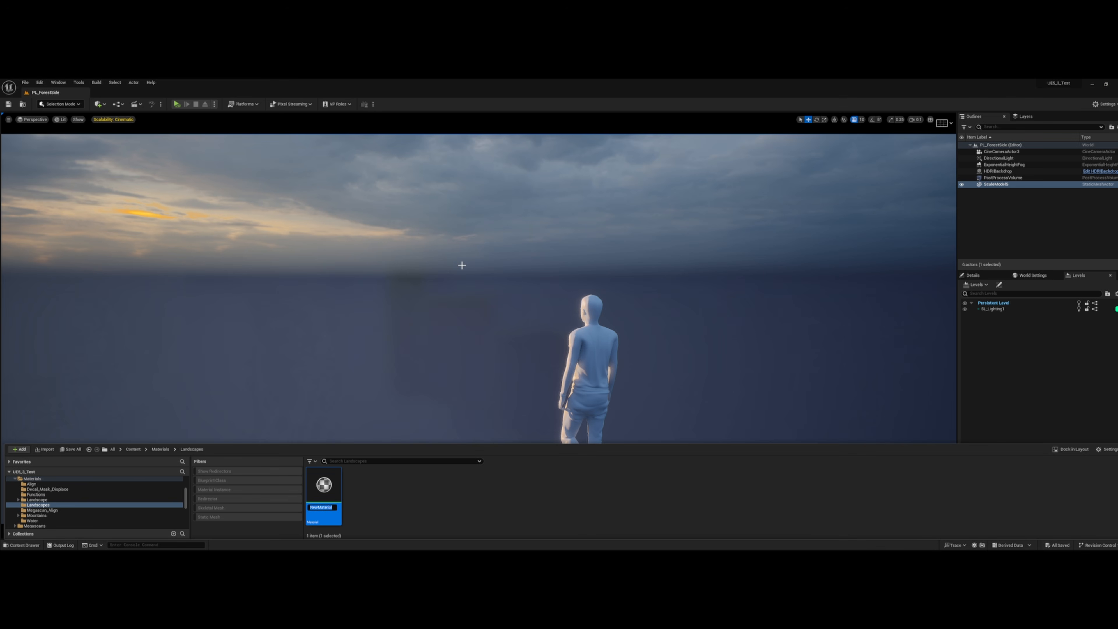
{"action": "type", "text": "MM_Landscape"}
{"action": "key", "text": "Return"}
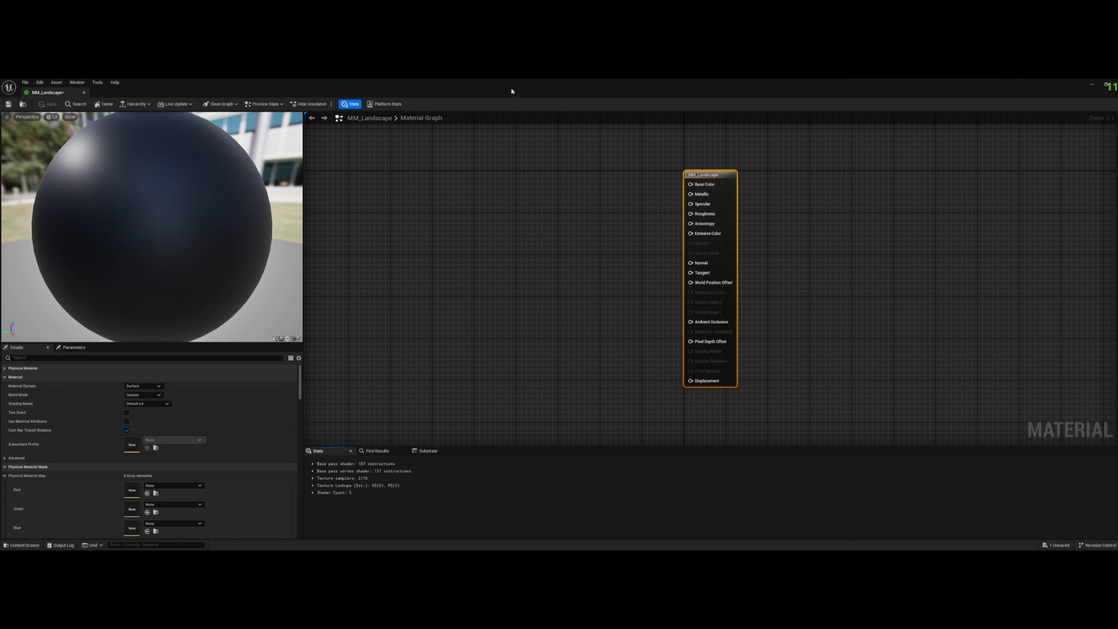
- Enable Use Material Attributes on the MM_Landscape material and reposition its result node in the graph
{"action": "left_click_drag", "start_coordinate": [705, 173], "coordinate": [877, 176]}
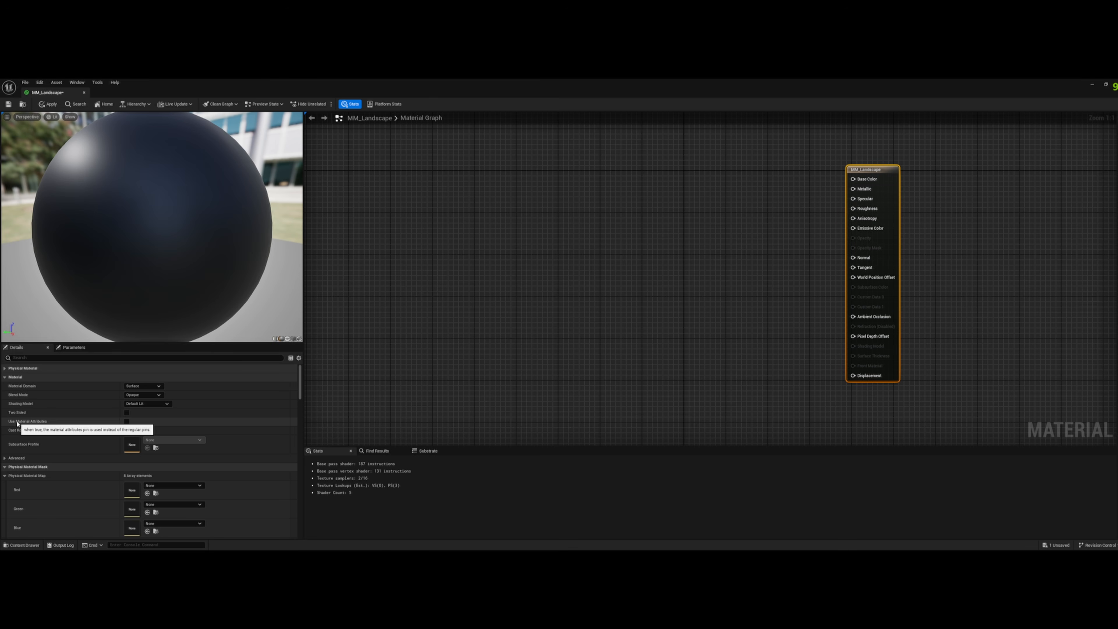
{"action": "left_click", "coordinate": [127, 422]}
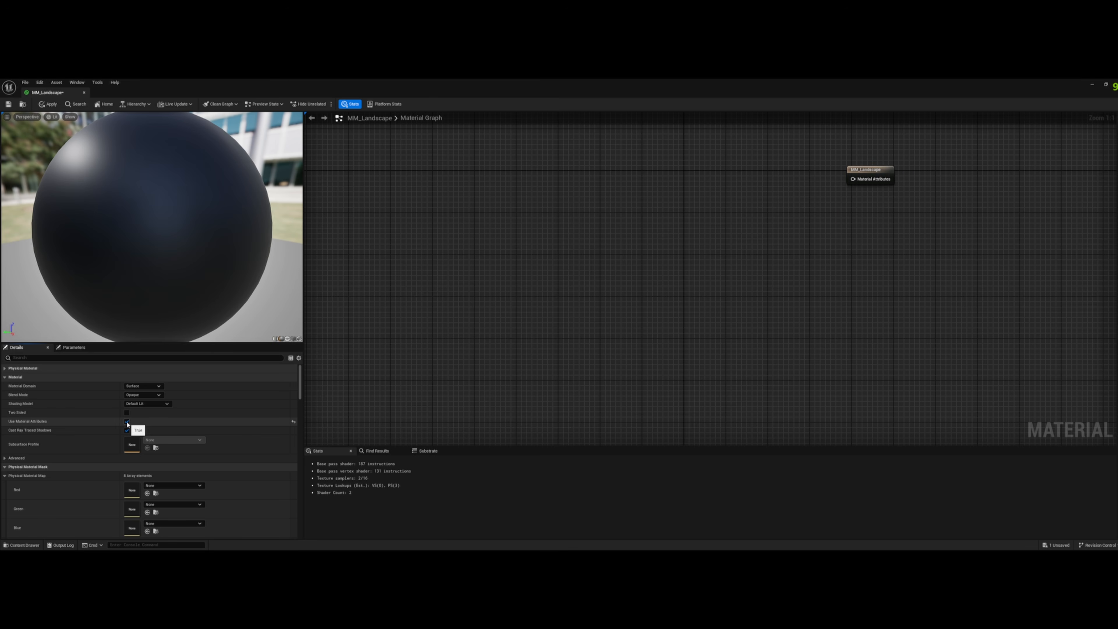
{"action": "left_click_drag", "start_coordinate": [884, 175], "coordinate": [790, 277]}
- Add a Landscape Layer Blend node to the graph before the MM_Landscape result node
{"action": "left_click", "coordinate": [716, 278]}
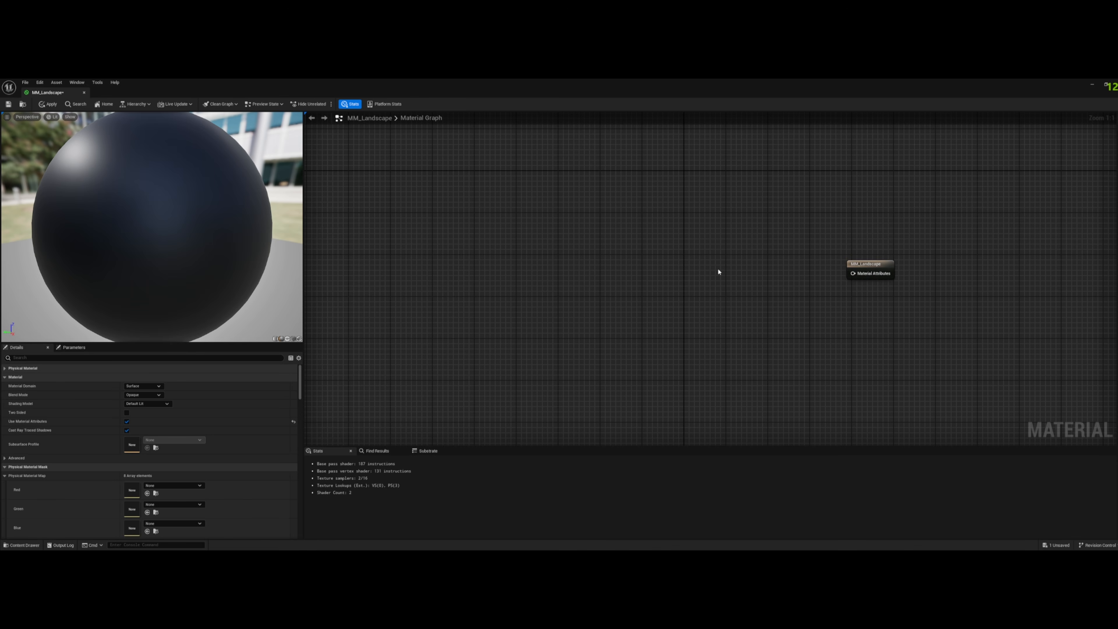
{"action": "right_click", "coordinate": [719, 272]}
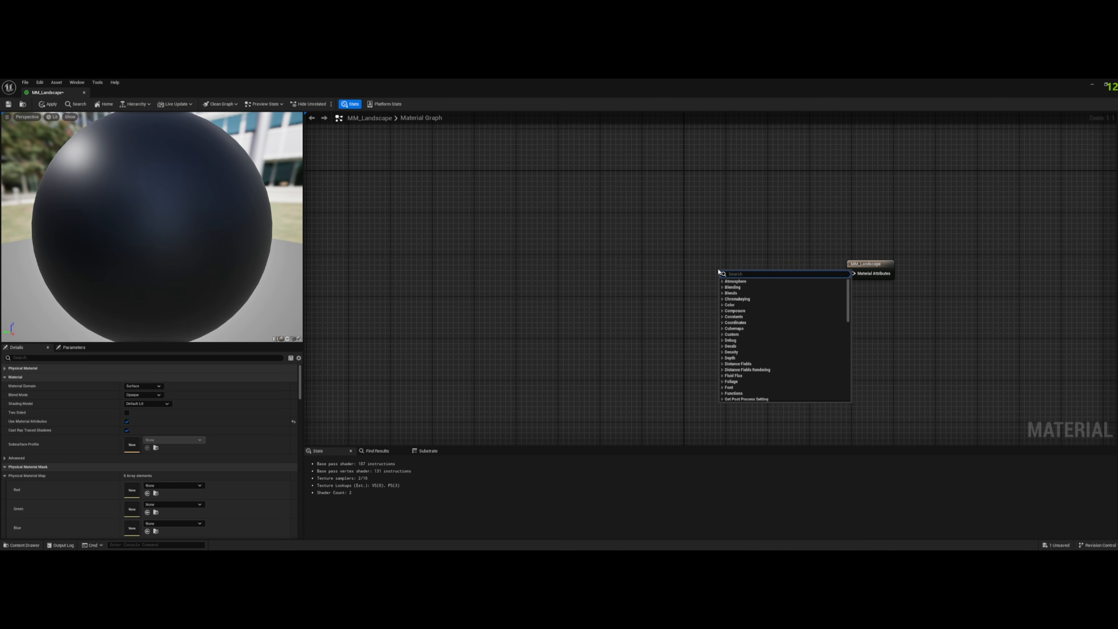
{"action": "type", "text": "landscape"}
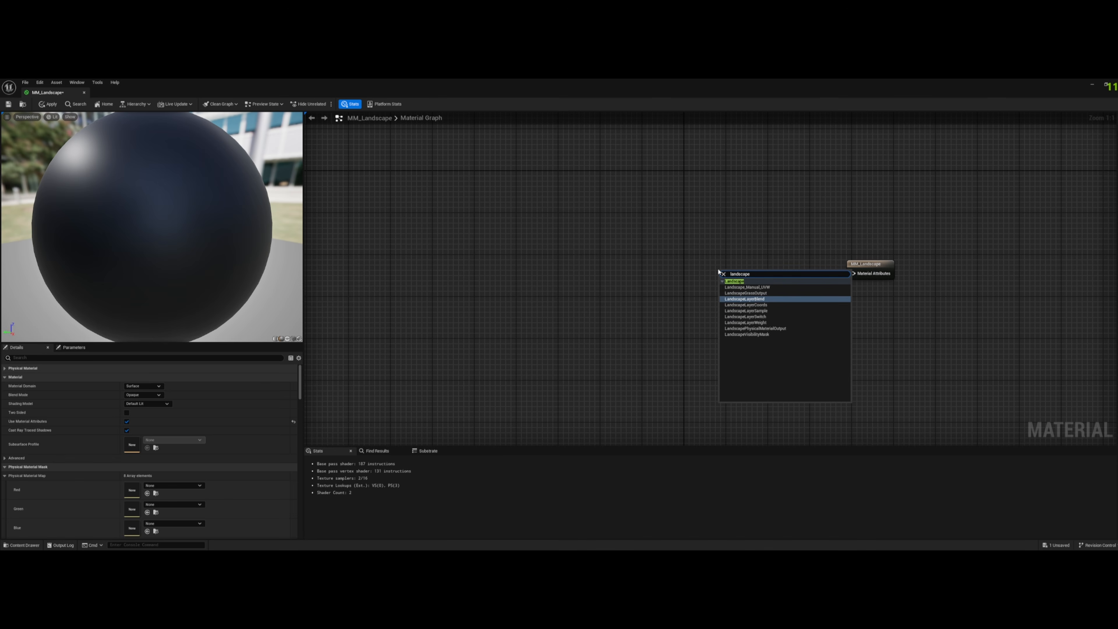
{"action": "key", "text": "Return"}
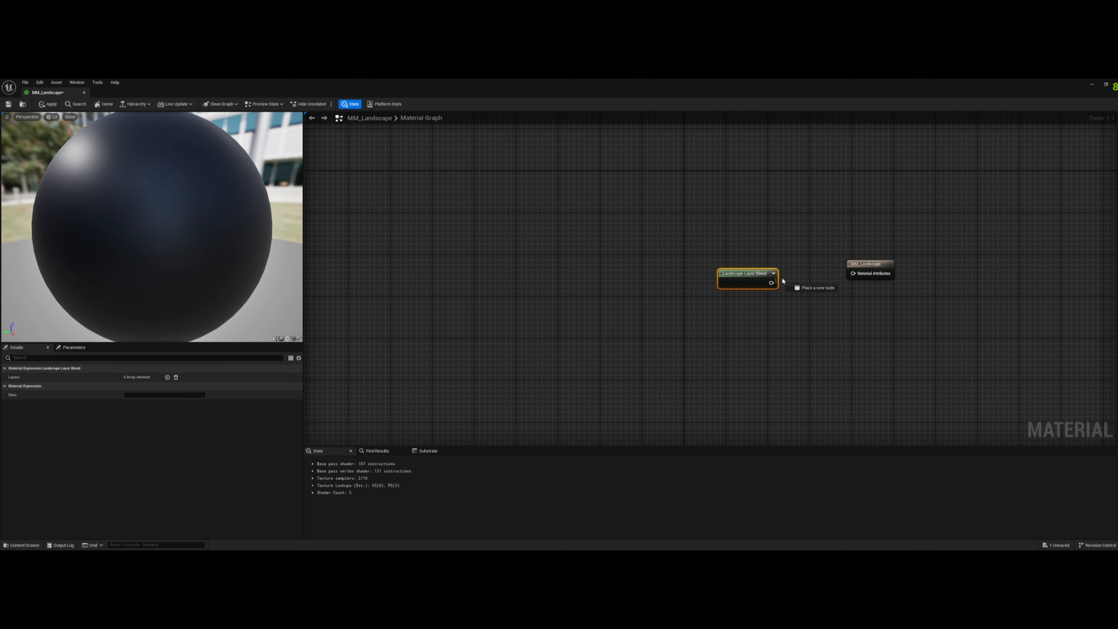
- Add a BreakMaterialAttributes node fed by the Landscape Layer Blend output
{"action": "left_click_drag", "start_coordinate": [783, 281], "coordinate": [679, 271]}
{"action": "left_click", "coordinate": [763, 274]}
{"action": "type", "text": "break"}
{"action": "key", "text": "Return"}
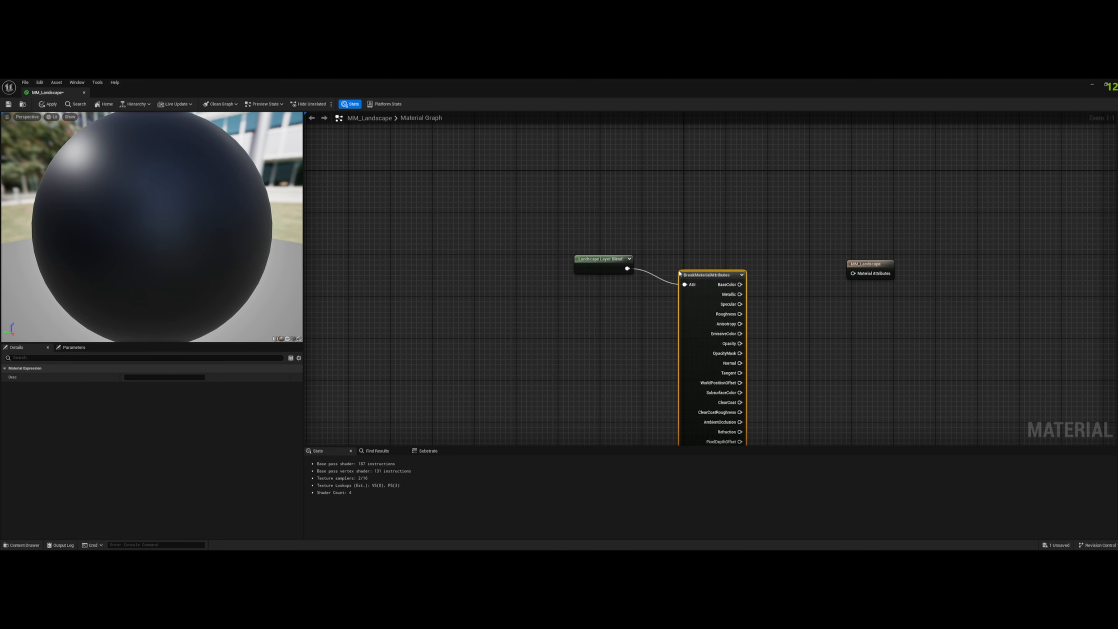
{"action": "right_click", "coordinate": [781, 291]}
- Disable Use Material Attributes on MM_Landscape and move its result node farther from the BreakMaterialAttributes node
{"action": "left_click", "coordinate": [865, 265]}
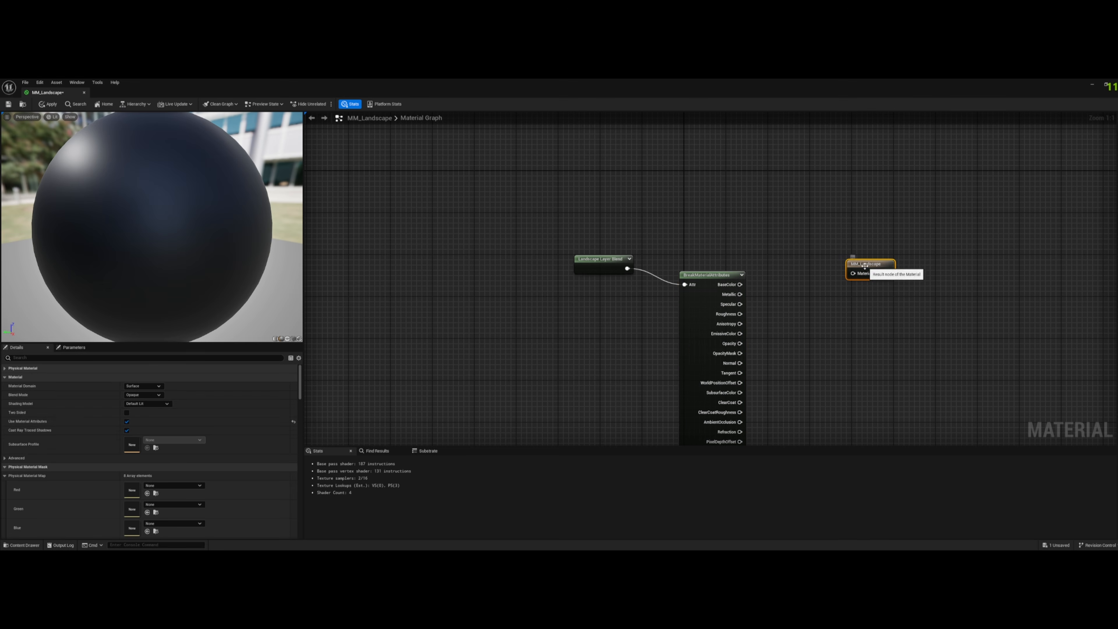
{"action": "left_click", "coordinate": [126, 421]}
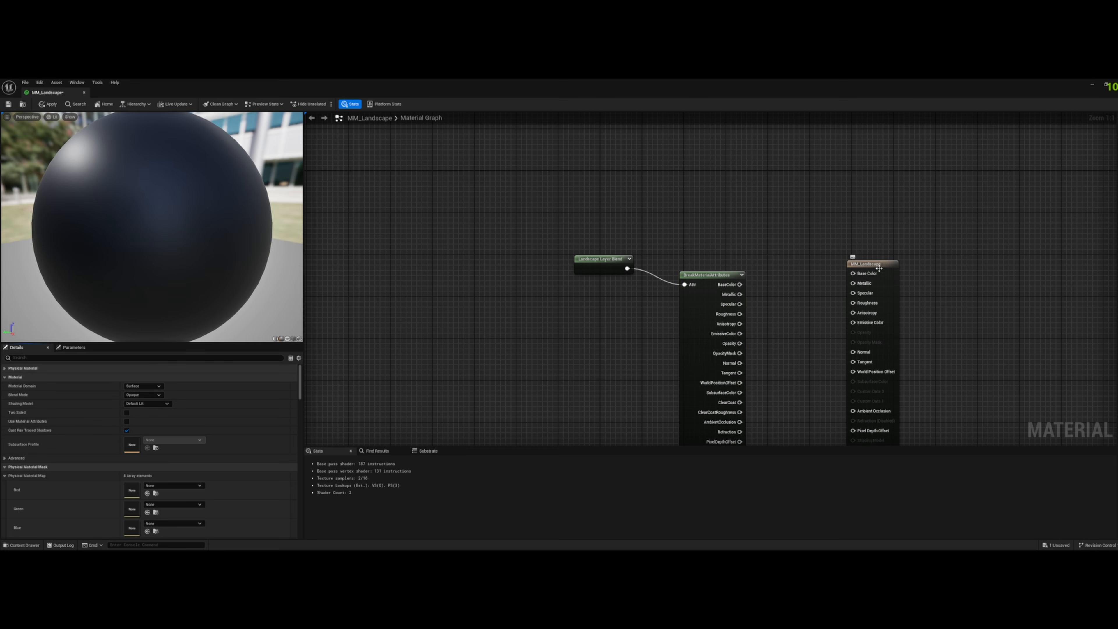
{"action": "left_click_drag", "start_coordinate": [879, 267], "coordinate": [868, 278]}
{"action": "right_click_drag", "start_coordinate": [955, 290], "coordinate": [931, 236]}
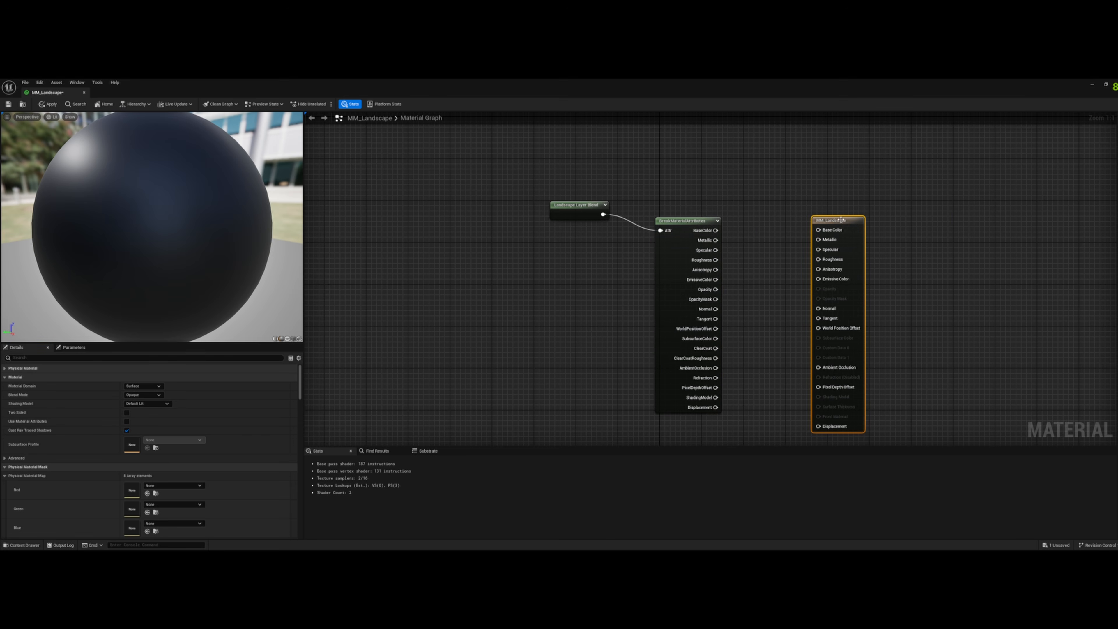
{"action": "left_click_drag", "start_coordinate": [841, 220], "coordinate": [902, 214]}
- Add a MakeMaterialAttributes node and connect the BreakMaterialAttributes BaseColor output to its BaseColor input
{"action": "right_click", "coordinate": [791, 227]}
{"action": "type", "text": "makem"}
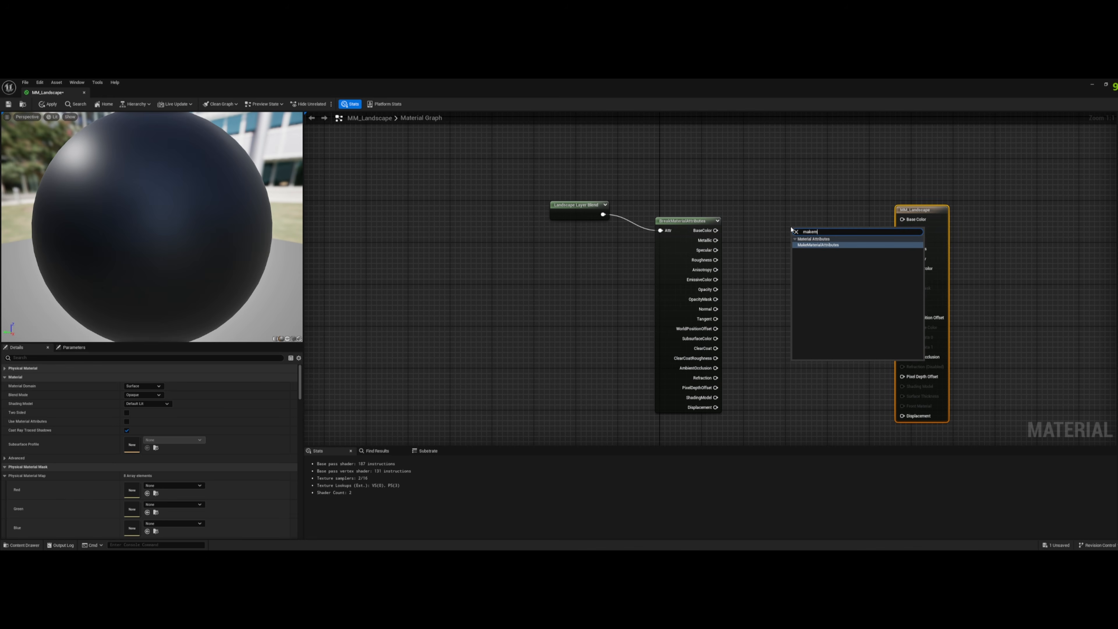
{"action": "key", "text": "Return"}
{"action": "left_click_drag", "start_coordinate": [716, 231], "coordinate": [795, 241]}
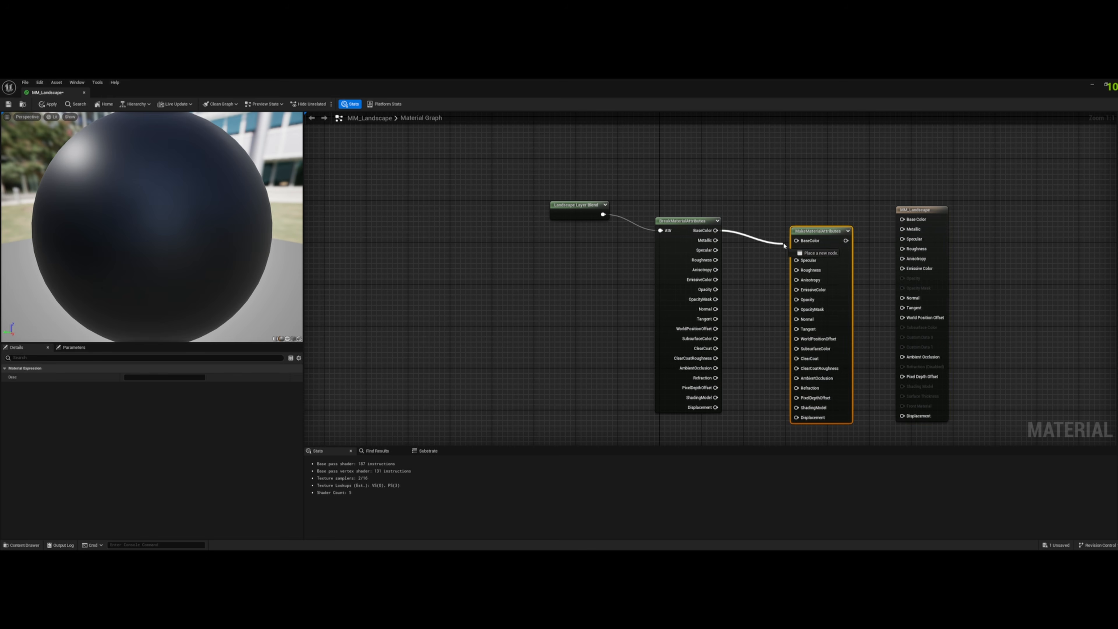
- Enable Use Material Attributes on MM_Landscape again and connect the MakeMaterialAttributes output to the result node
{"action": "left_click", "coordinate": [619, 263]}
{"action": "left_click", "coordinate": [127, 421]}
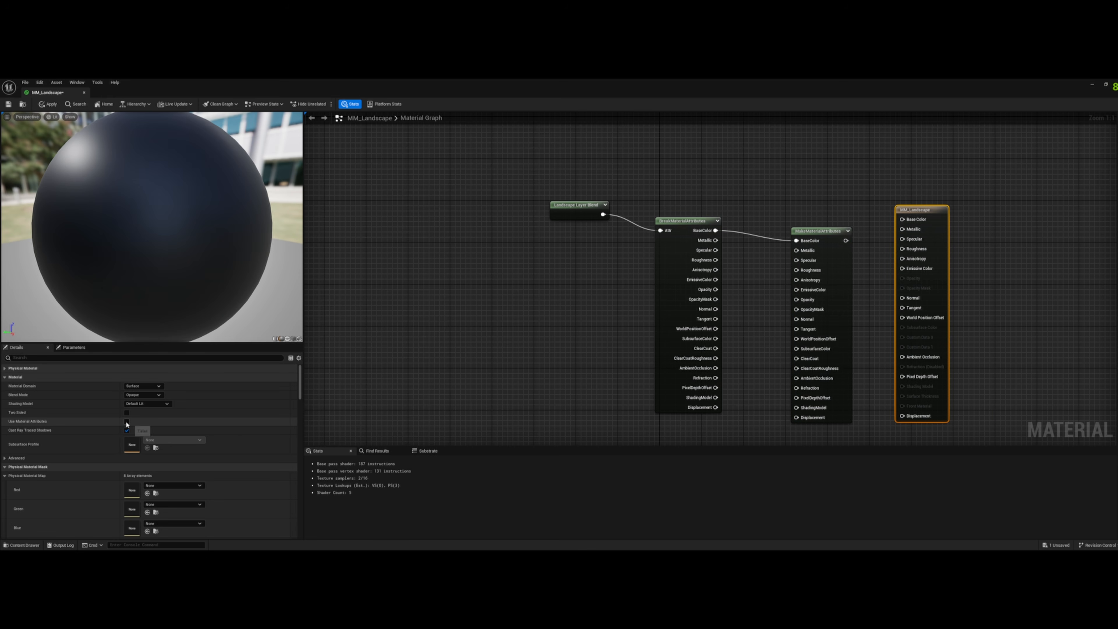
{"action": "left_click_drag", "start_coordinate": [845, 240], "coordinate": [914, 225]}
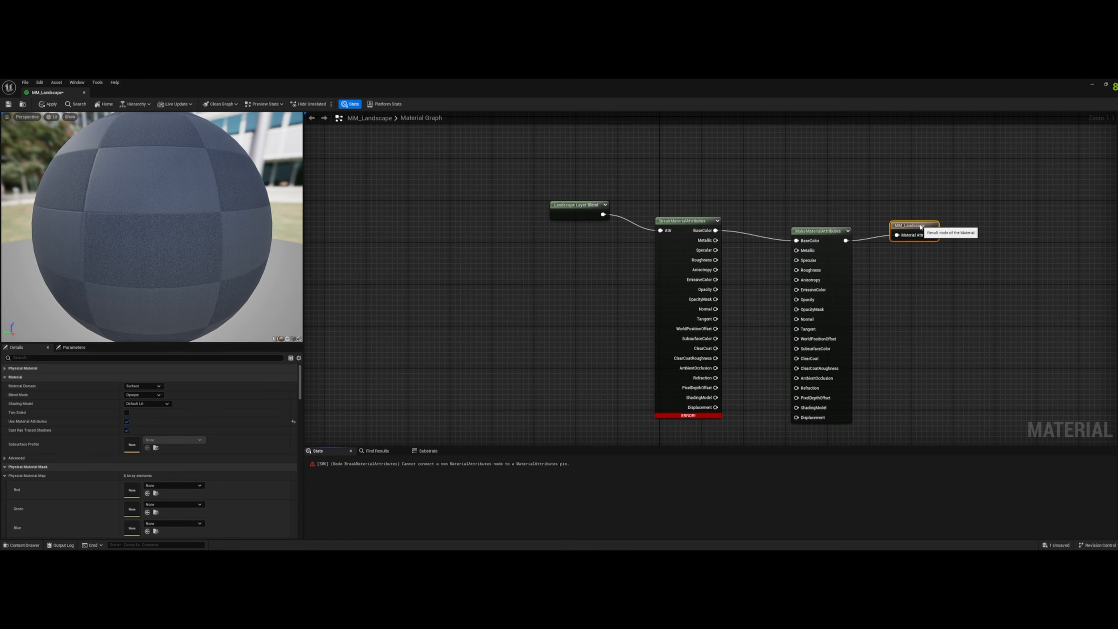
- Delete the BreakMaterialAttributes and MakeMaterialAttributes nodes from the graph
{"action": "left_click_drag", "start_coordinate": [866, 166], "coordinate": [688, 424]}
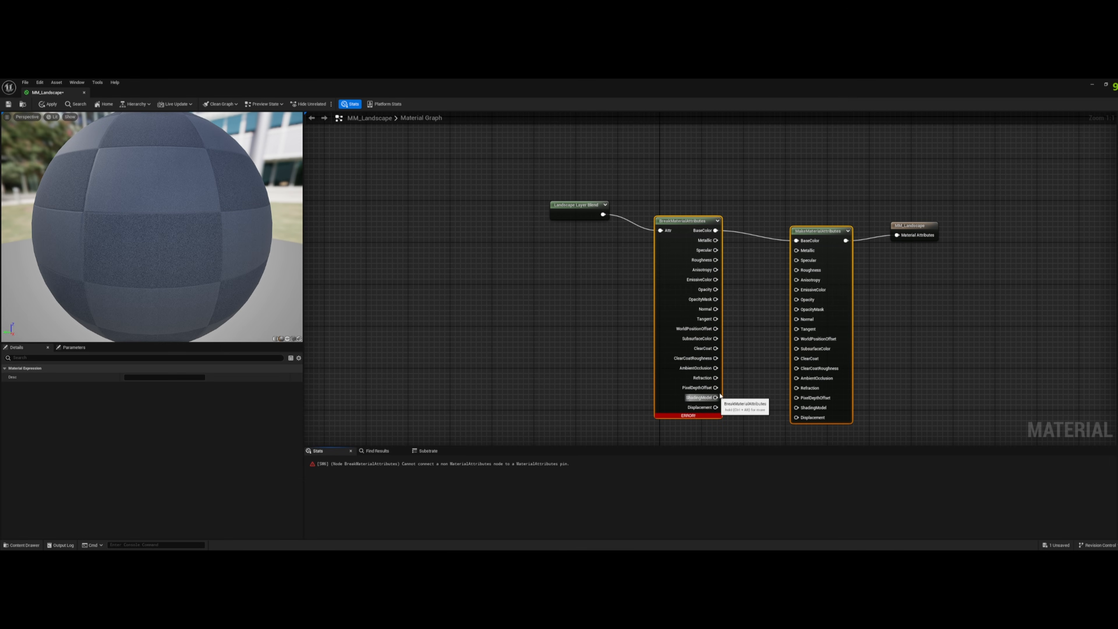
{"action": "key", "text": "Delete"}
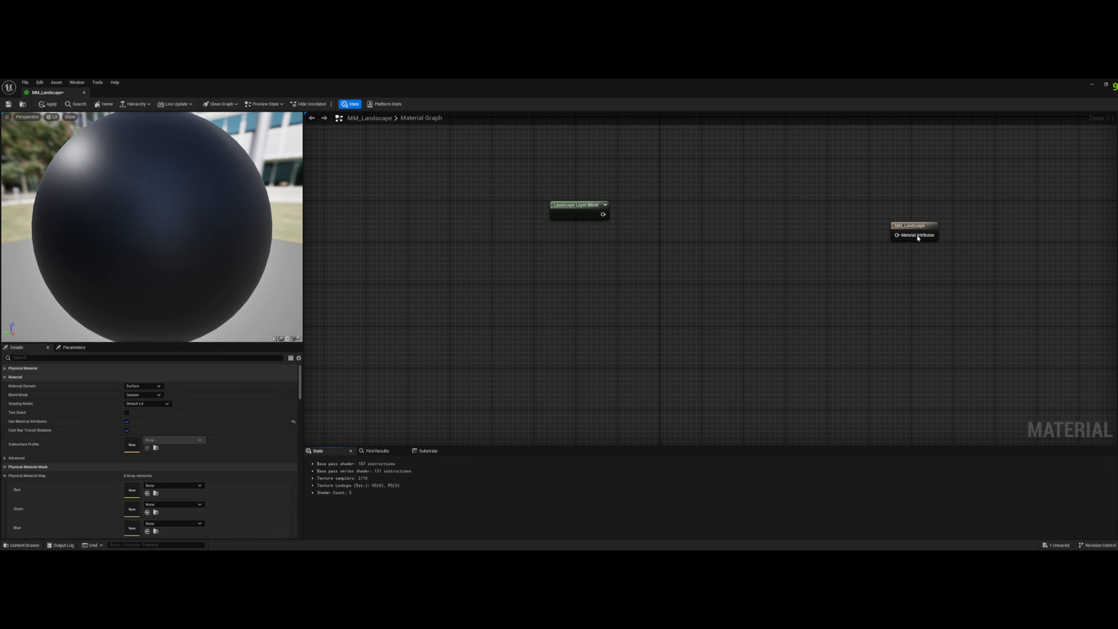
- Line up the result node with the Landscape Layer Blend node and connect the blend output to Material Attributes
{"action": "left_click_drag", "start_coordinate": [918, 229], "coordinate": [730, 208]}
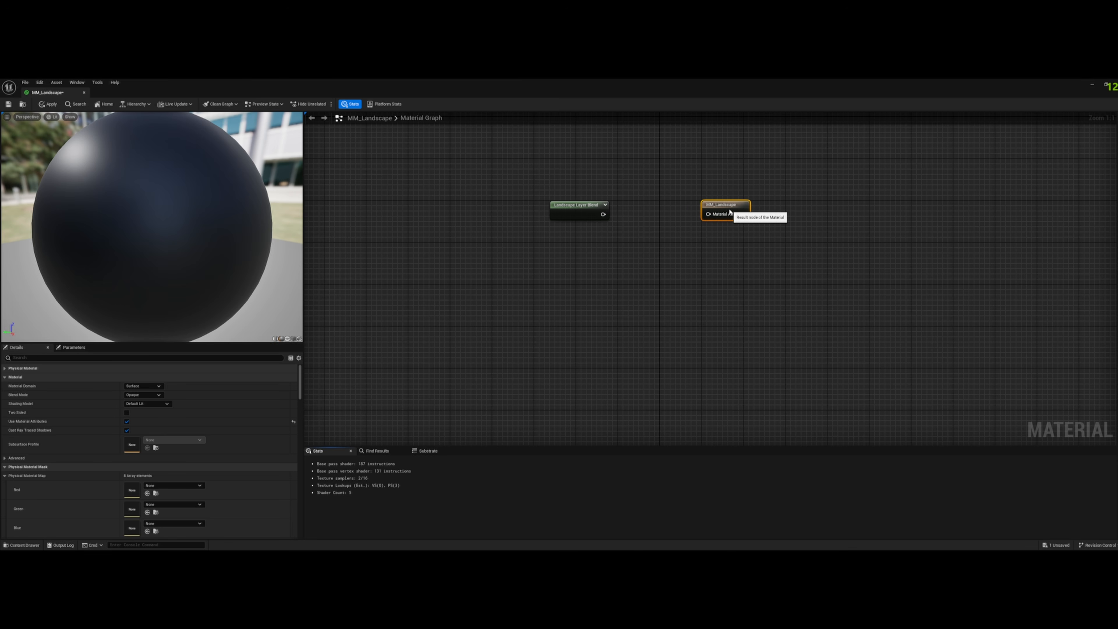
{"action": "left_click_drag", "start_coordinate": [578, 207], "coordinate": [588, 207]}
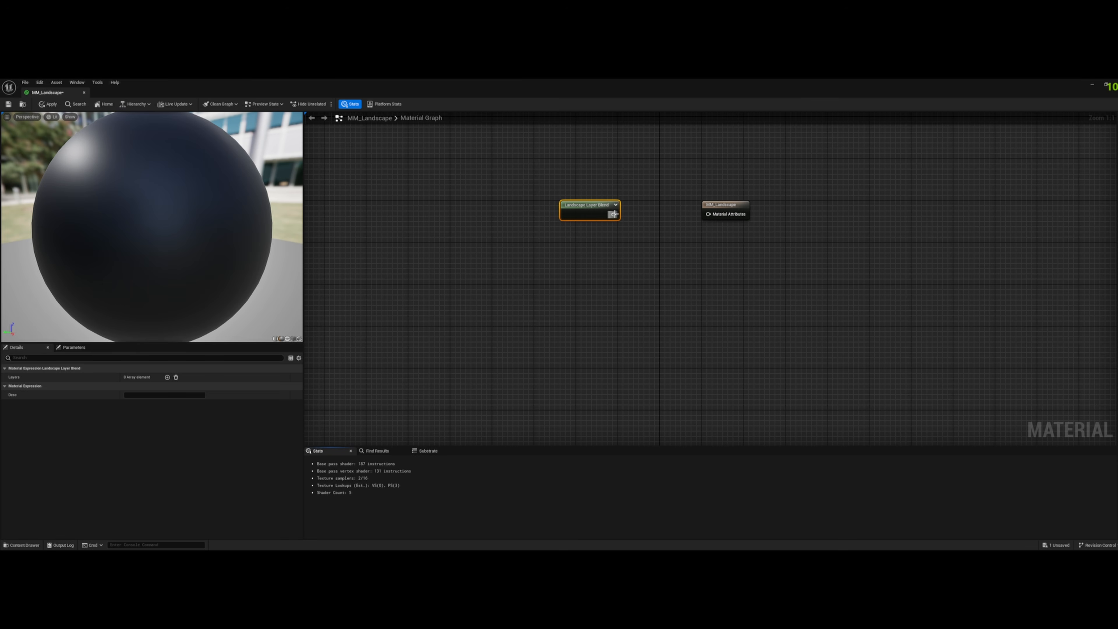
{"action": "left_click_drag", "start_coordinate": [614, 215], "coordinate": [709, 215]}
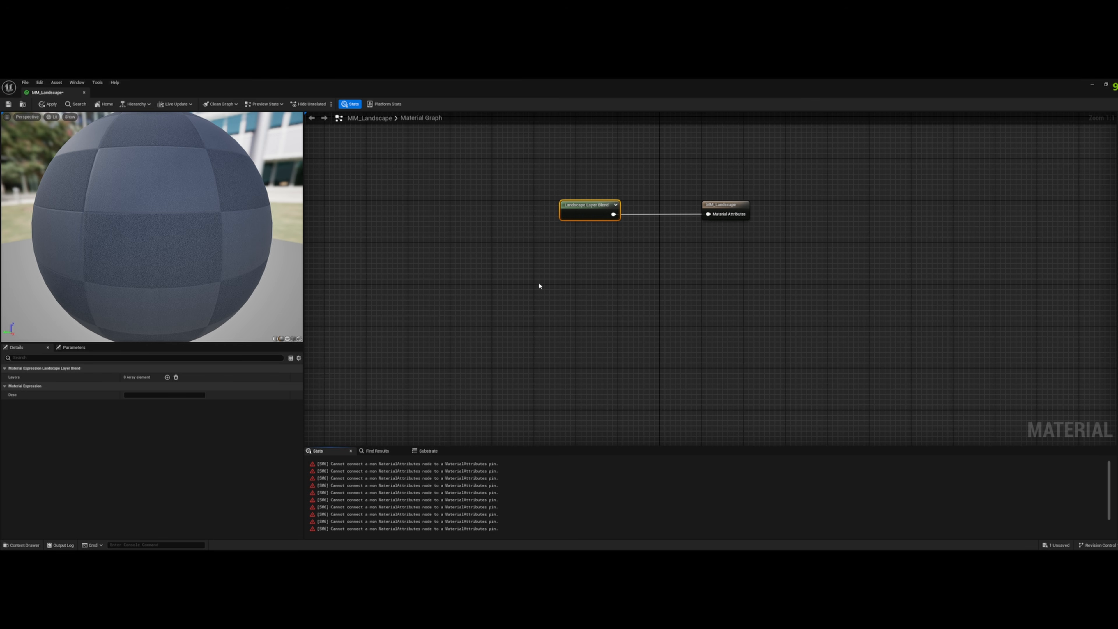
- Add three layers to the Landscape Layer Blend node
{"action": "left_click", "coordinate": [167, 377]}
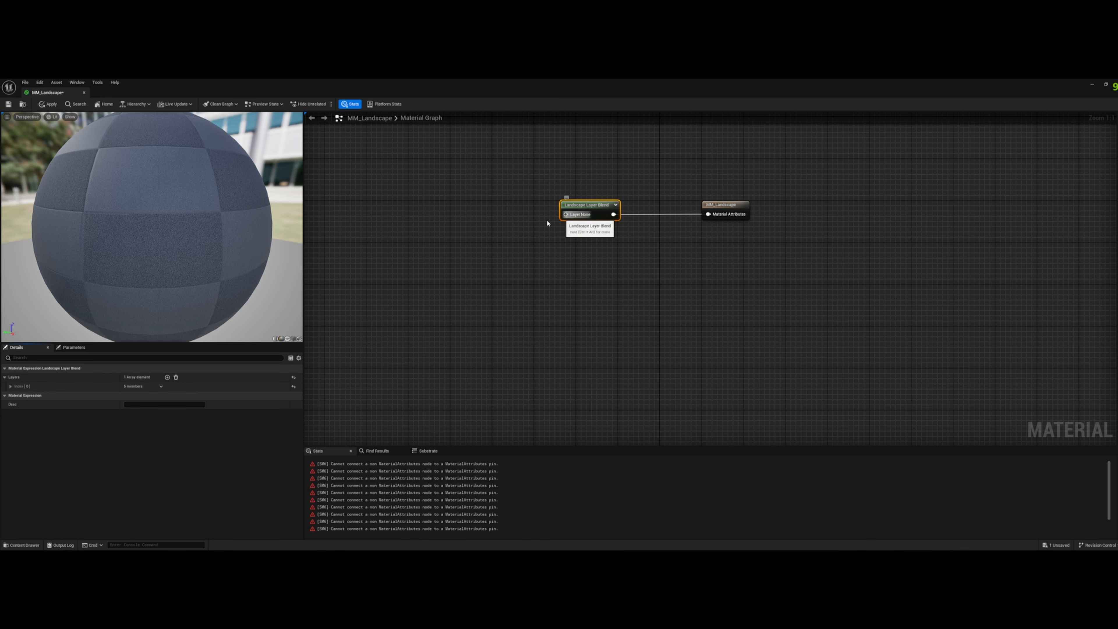
{"action": "left_click", "coordinate": [167, 377]}
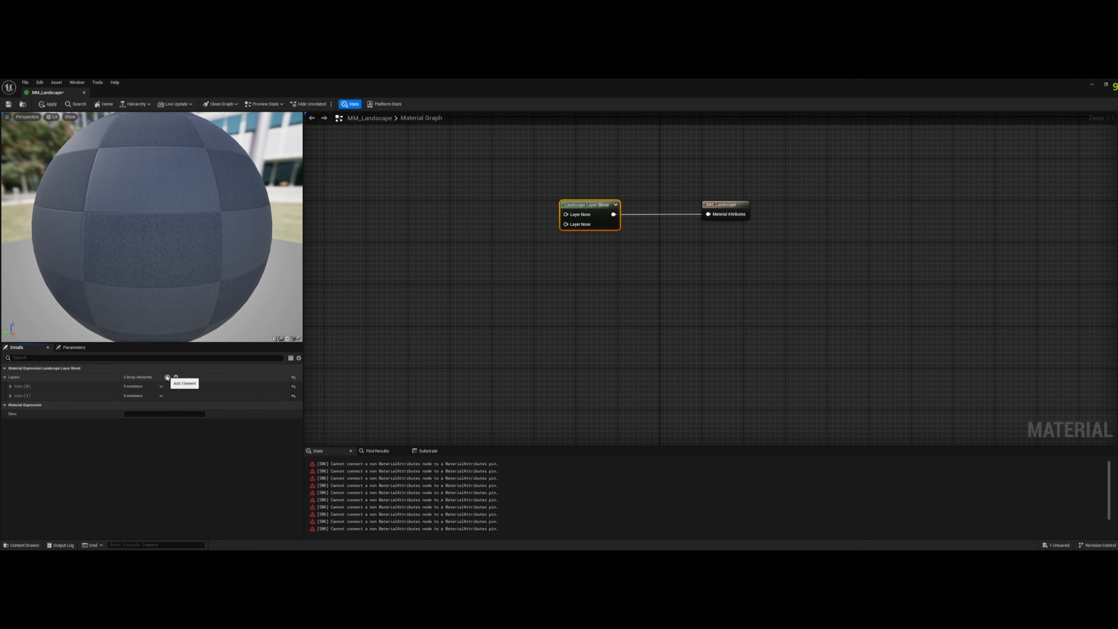
{"action": "left_click", "coordinate": [167, 378]}
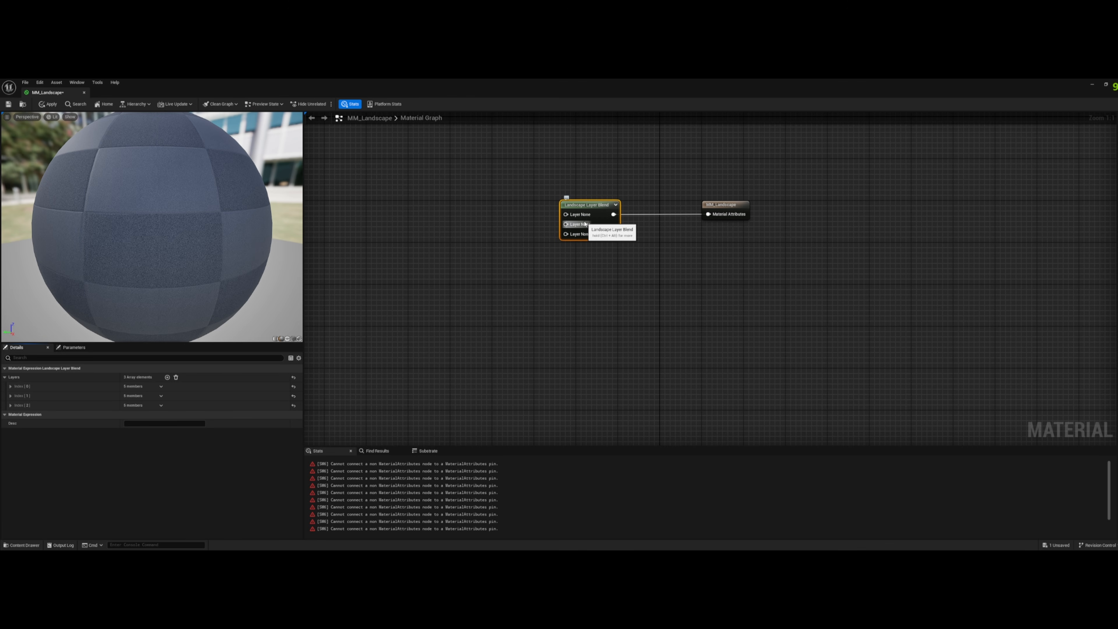
- Name the three layers of the Landscape Layer Blend node Base, Dirt and Moss, in that order
{"action": "left_click", "coordinate": [11, 386]}
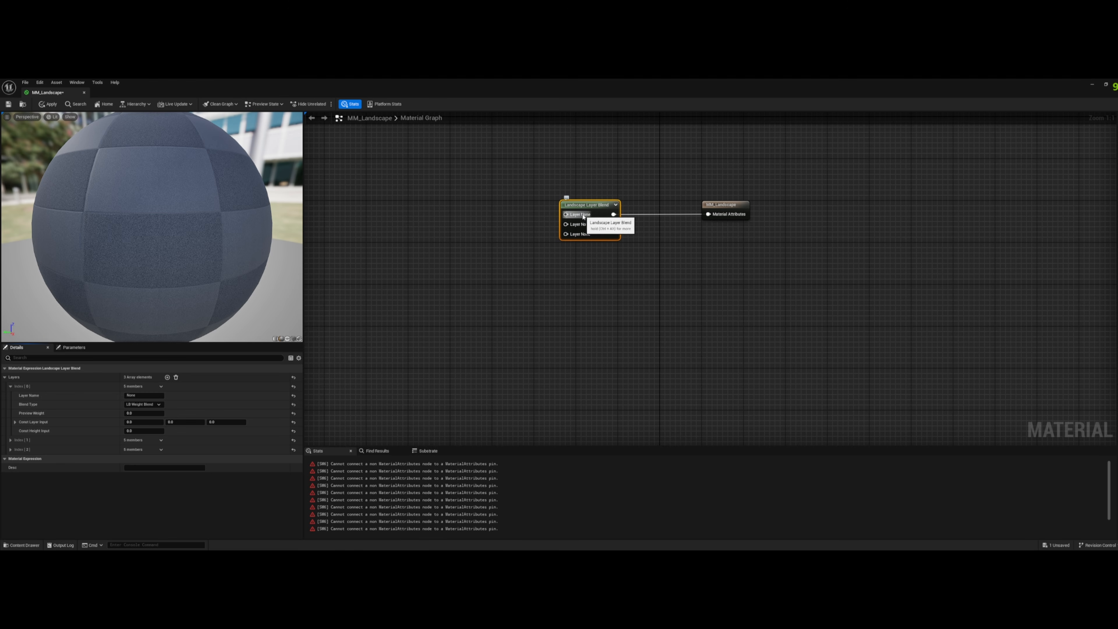
{"action": "left_click", "coordinate": [147, 396]}
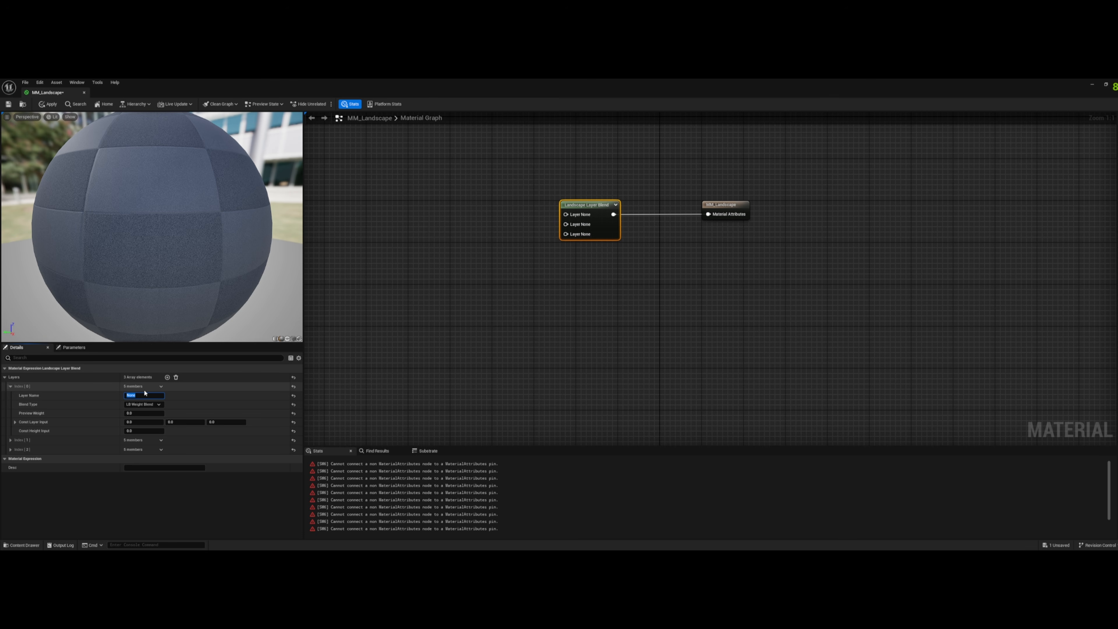
{"action": "type", "text": "Base"}
{"action": "key", "text": "Return"}
{"action": "left_click", "coordinate": [10, 441]}
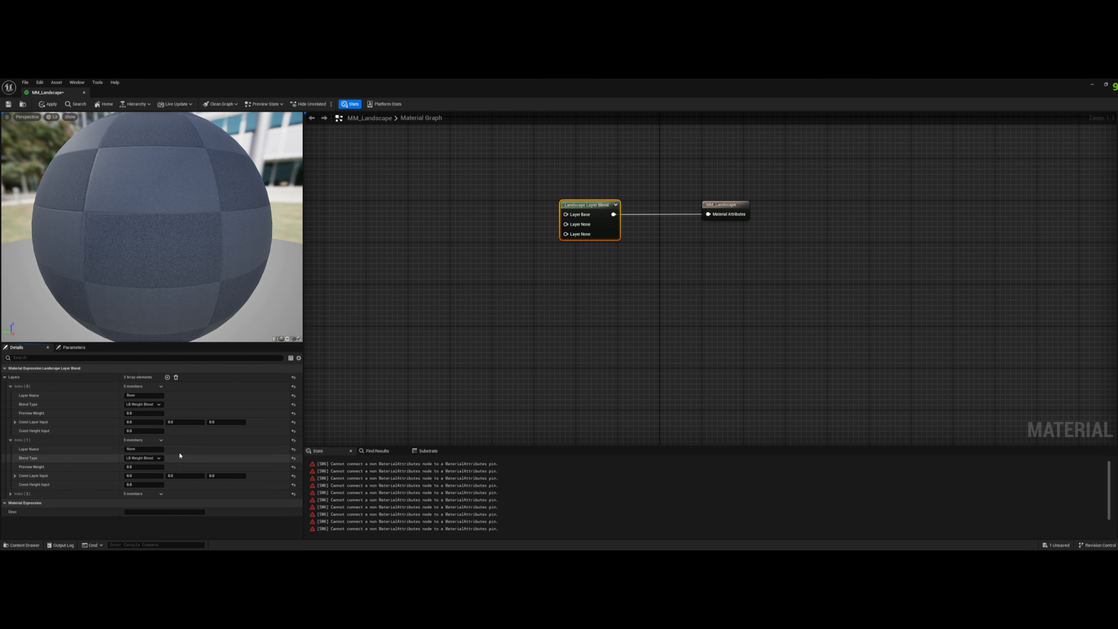
{"action": "left_click", "coordinate": [159, 450]}
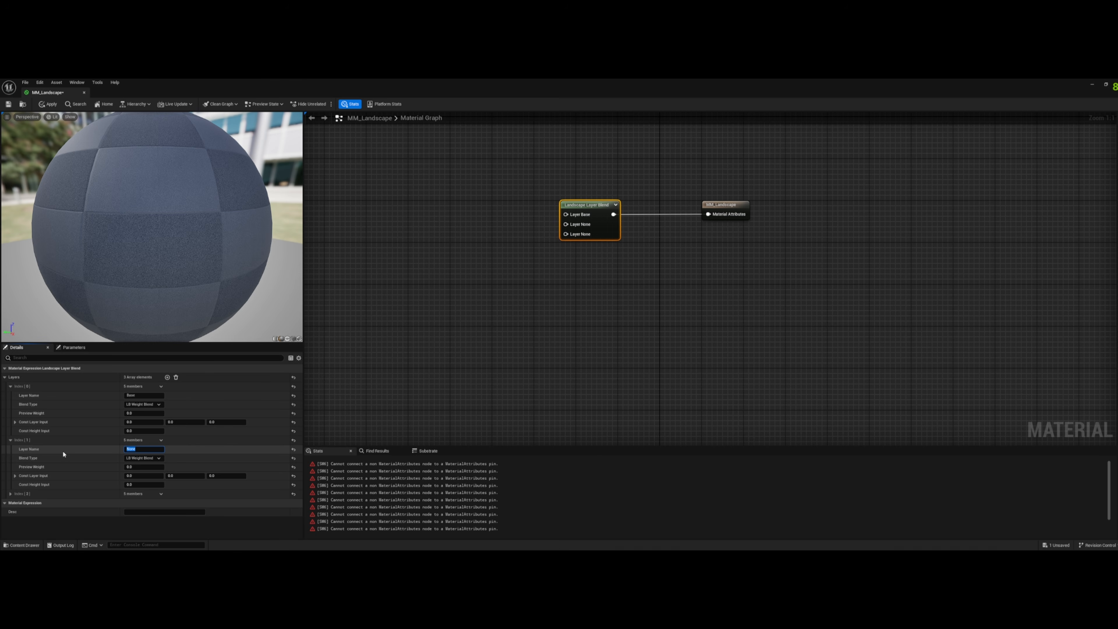
{"action": "type", "text": "Dirt"}
{"action": "left_click", "coordinate": [10, 494]}
{"action": "left_click", "coordinate": [74, 500]}
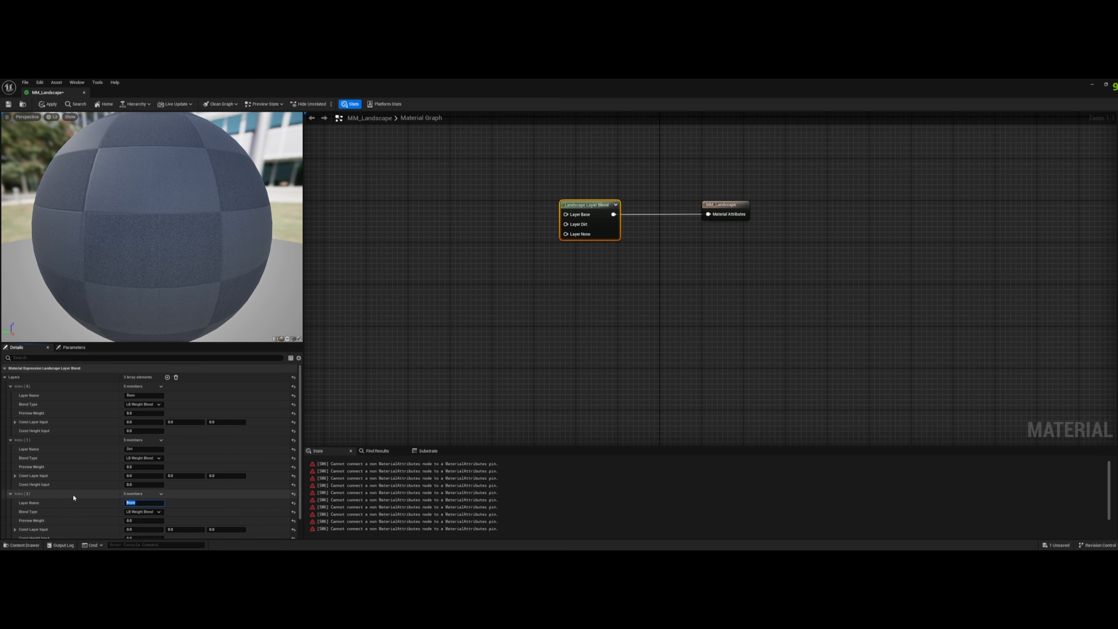
{"action": "type", "text": "Moss"}
{"action": "key", "text": "Return"}
{"action": "left_click", "coordinate": [440, 389]}
{"action": "left_click", "coordinate": [592, 218]}
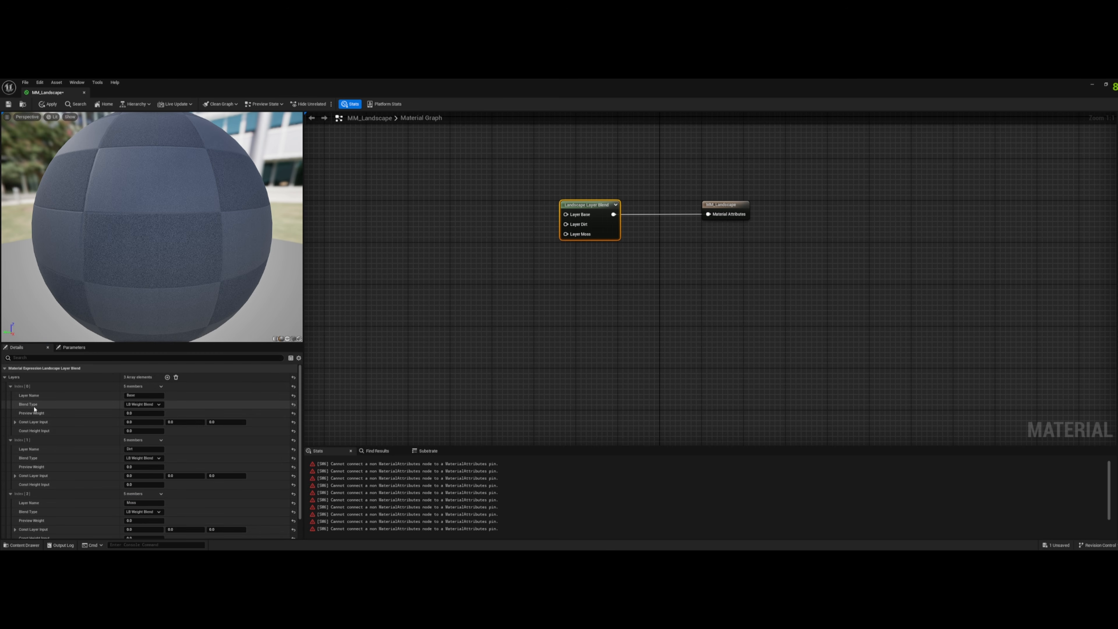
- Set the blend type of the Base, Dirt and Moss layers to LB Height Blend
{"action": "left_click", "coordinate": [157, 405]}
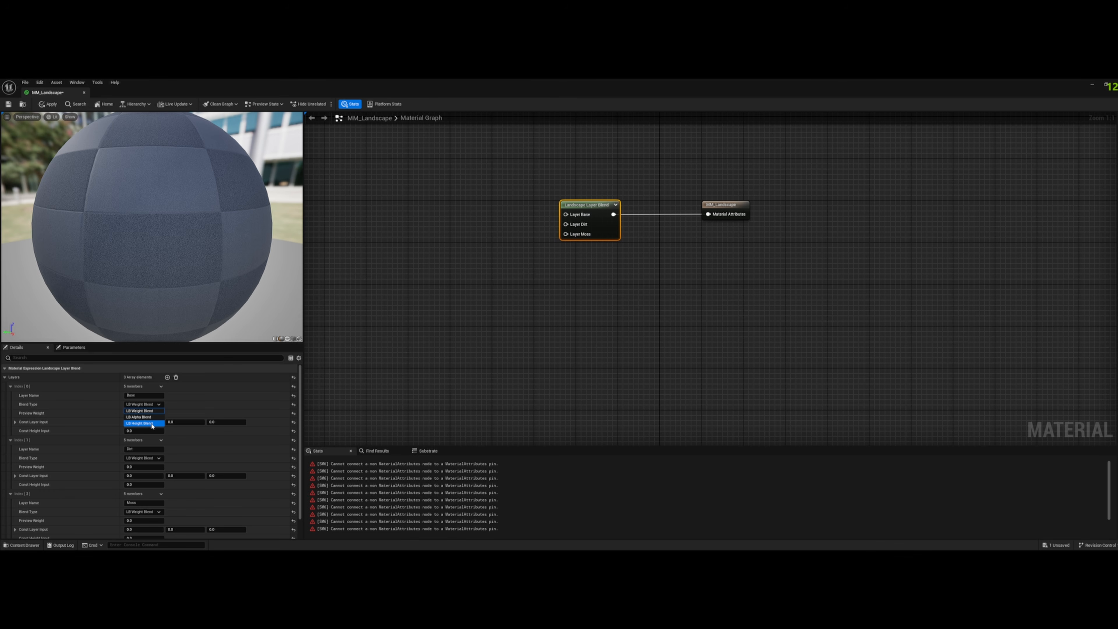
{"action": "left_click", "coordinate": [152, 424]}
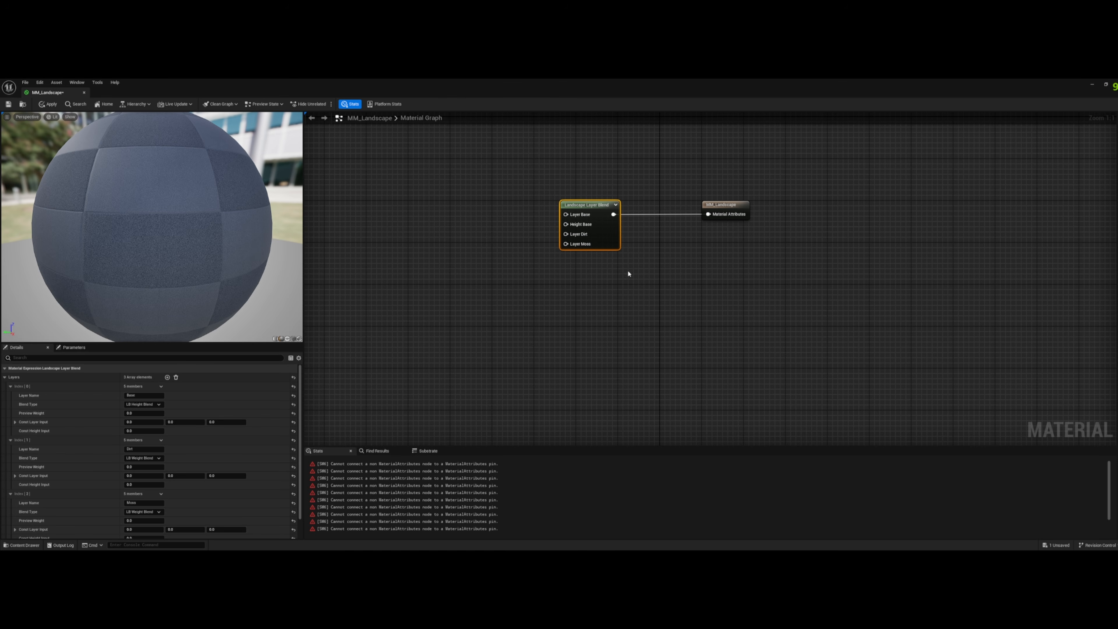
{"action": "left_click", "coordinate": [142, 458]}
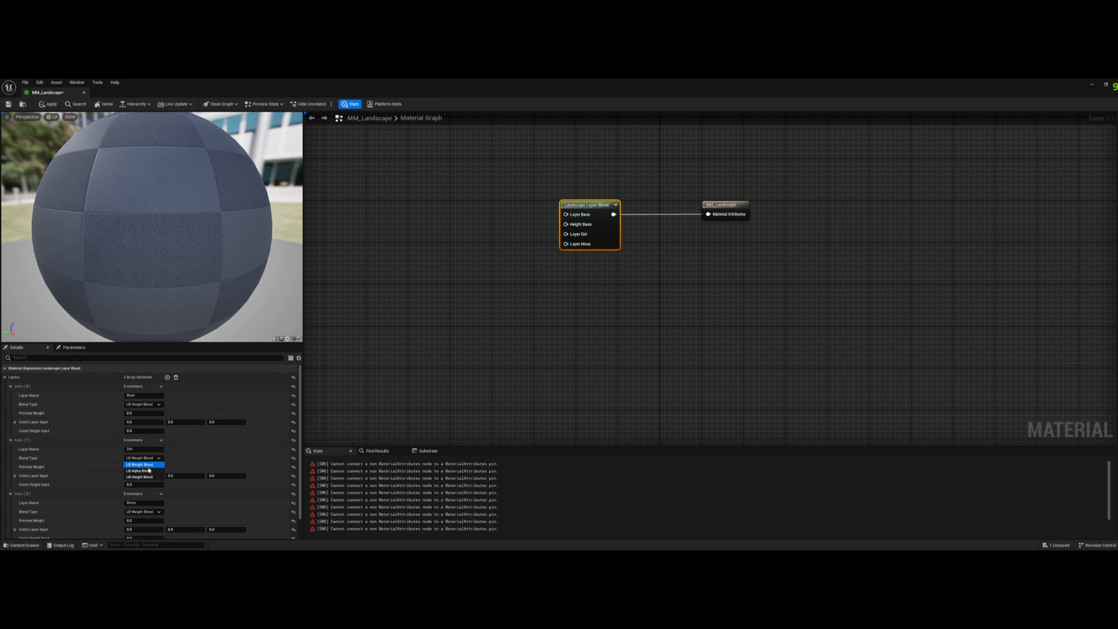
{"action": "left_click", "coordinate": [141, 477]}
{"action": "left_click", "coordinate": [142, 512]}
{"action": "left_click", "coordinate": [146, 530]}
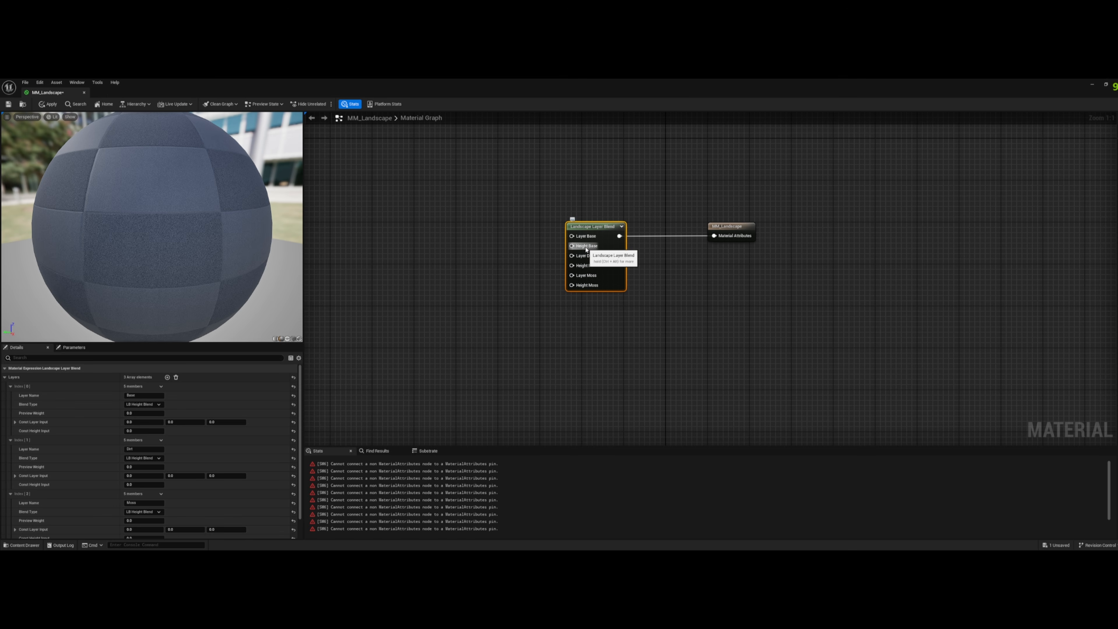
- Add an empty Texture Sample node in the free graph area ahead of the Landscape Layer Blend node
{"action": "right_click_drag", "start_coordinate": [523, 255], "coordinate": [733, 265]}
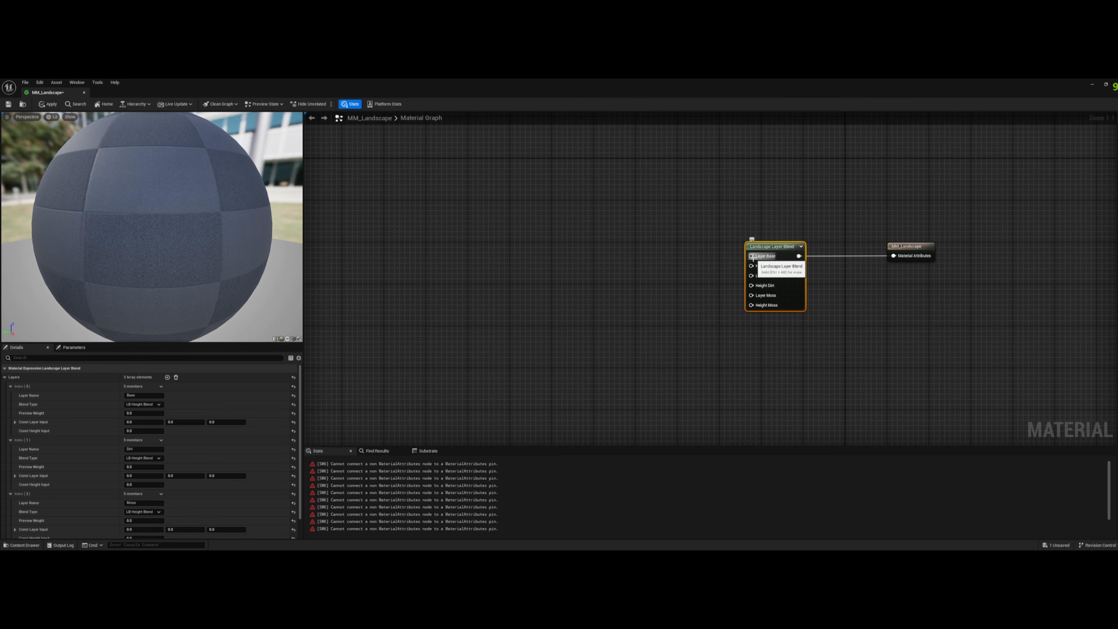
{"action": "right_click_drag", "start_coordinate": [520, 230], "coordinate": [664, 253]}
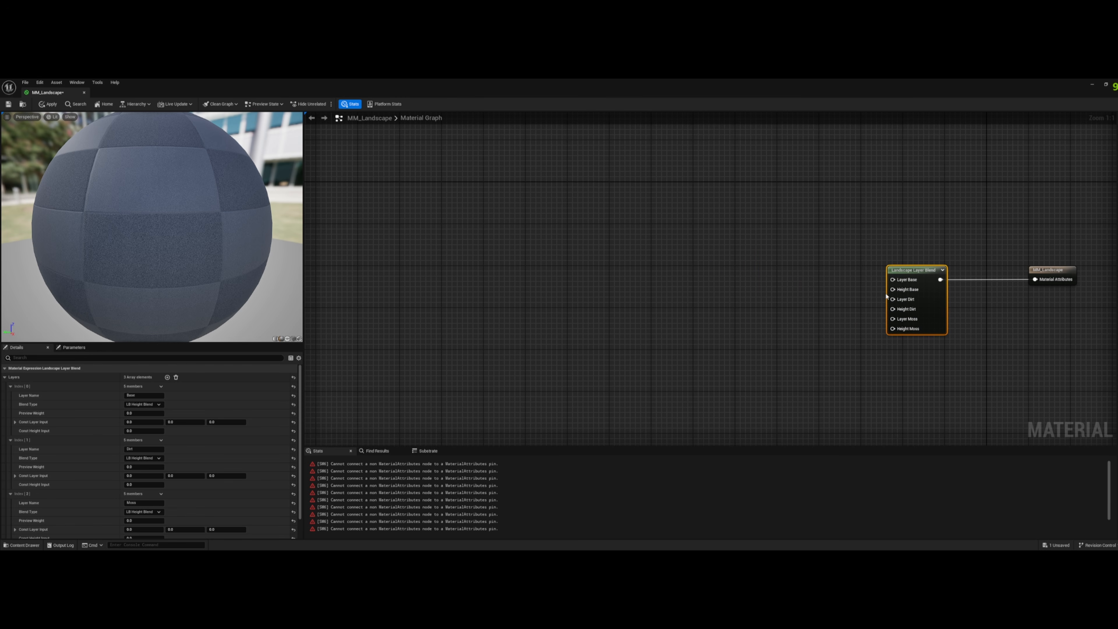
{"action": "left_click_drag", "start_coordinate": [893, 280], "coordinate": [792, 259]}
{"action": "left_click", "coordinate": [657, 209]}
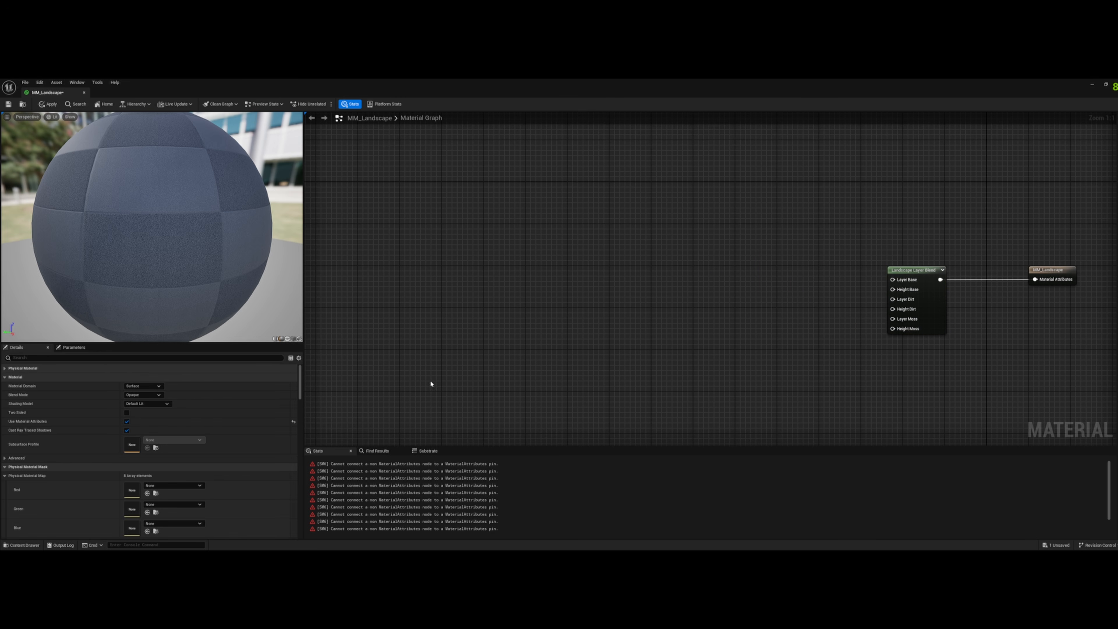
{"action": "right_click_drag", "start_coordinate": [489, 213], "coordinate": [555, 215]}
{"action": "right_click", "coordinate": [556, 213]}
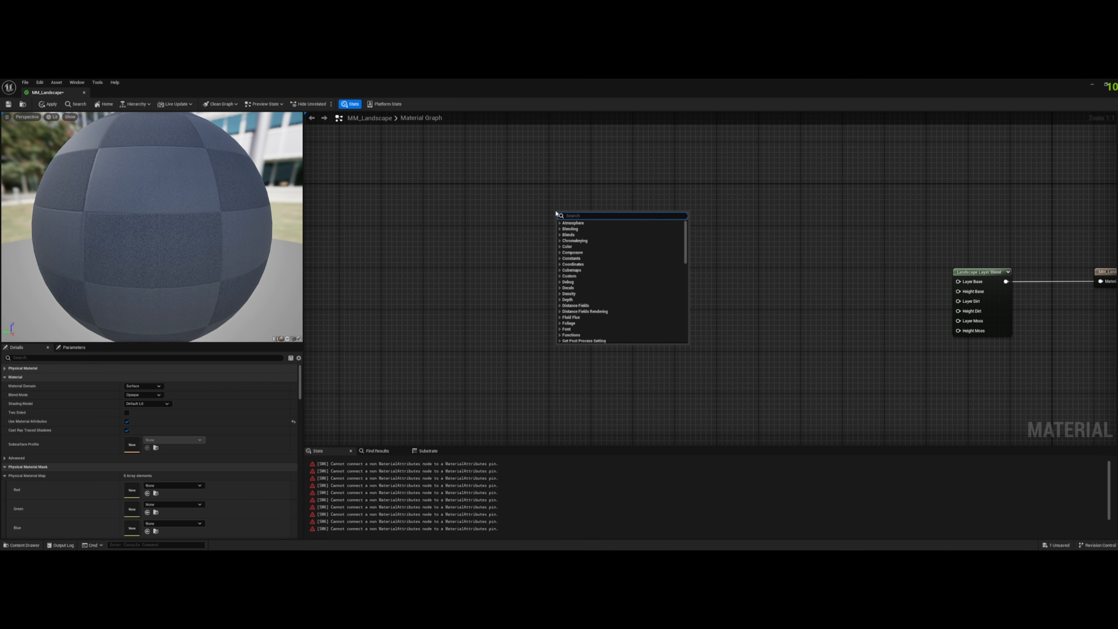
{"action": "type", "text": "textur"}
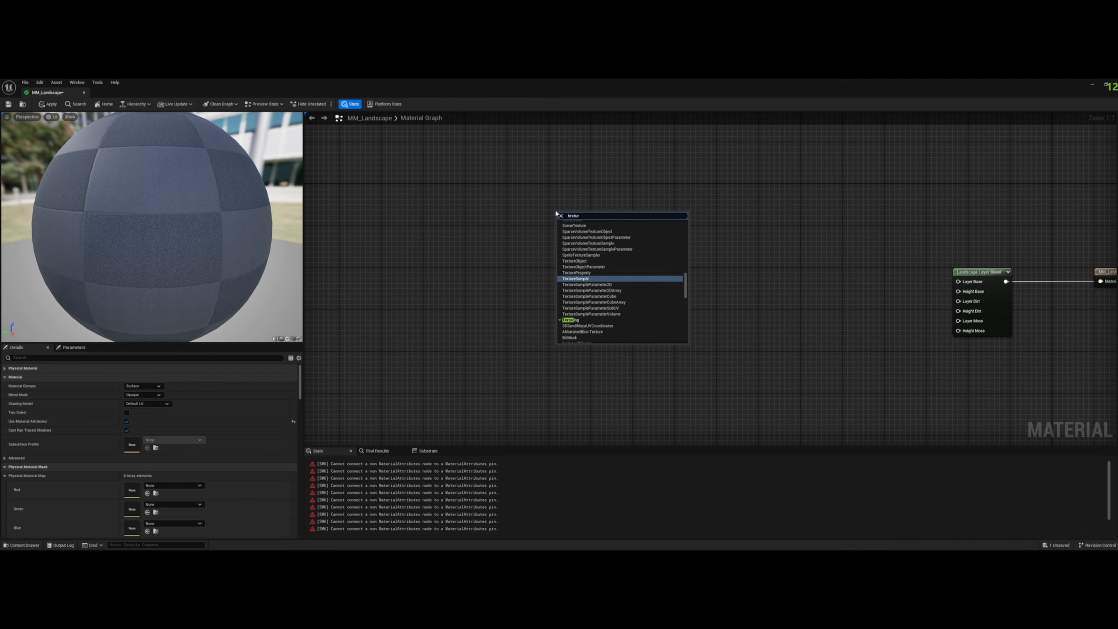
{"action": "key", "text": "Return"}
- Browse the project content to the Powdered_Coal_And_Soil folder under Megascans/Surfaces
{"action": "left_click", "coordinate": [21, 545]}
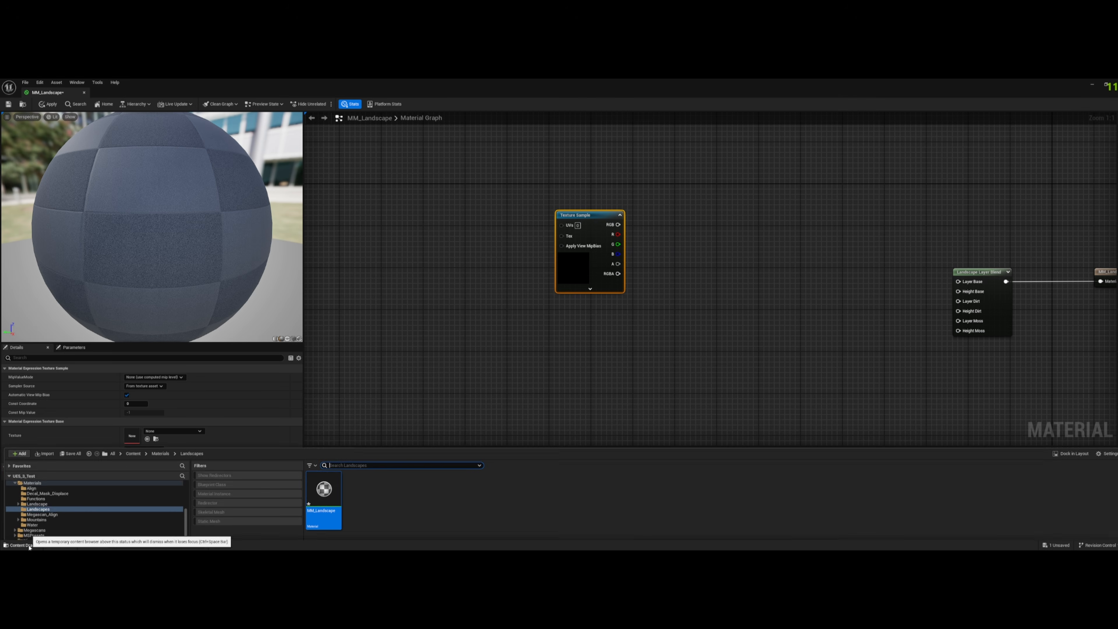
{"action": "left_click", "coordinate": [134, 414]}
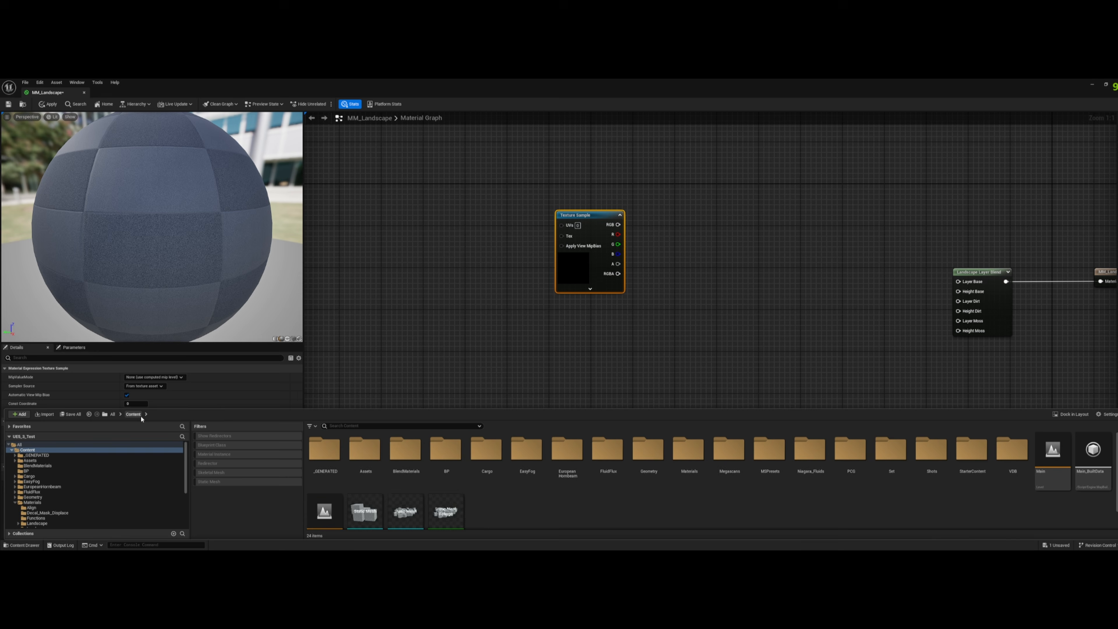
{"action": "left_click", "coordinate": [727, 458]}
{"action": "double_click", "coordinate": [725, 460]}
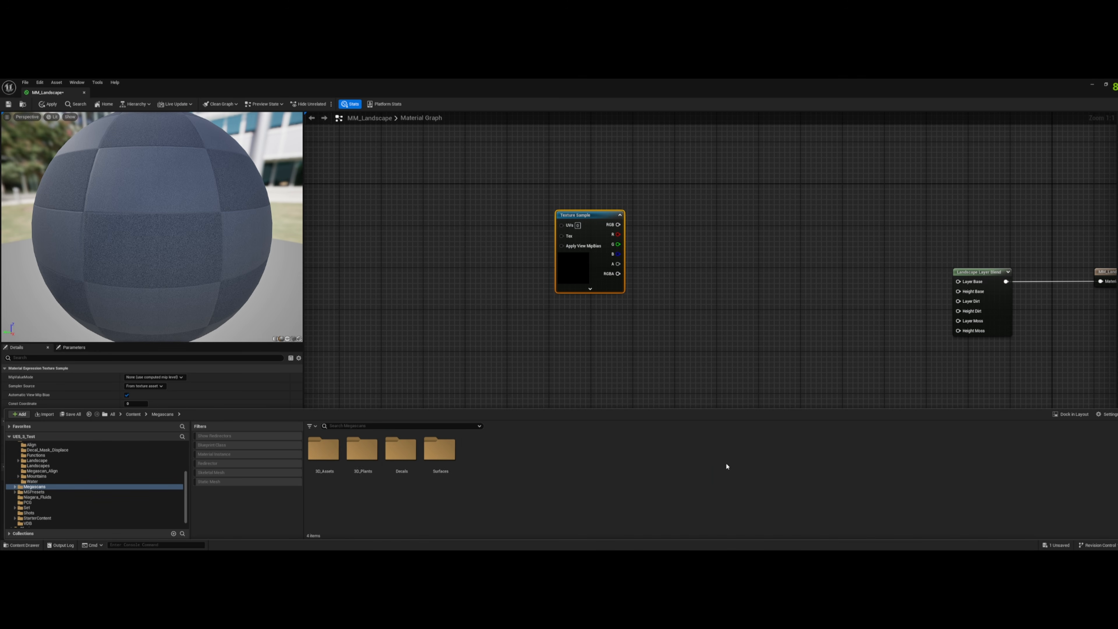
{"action": "double_click", "coordinate": [444, 451]}
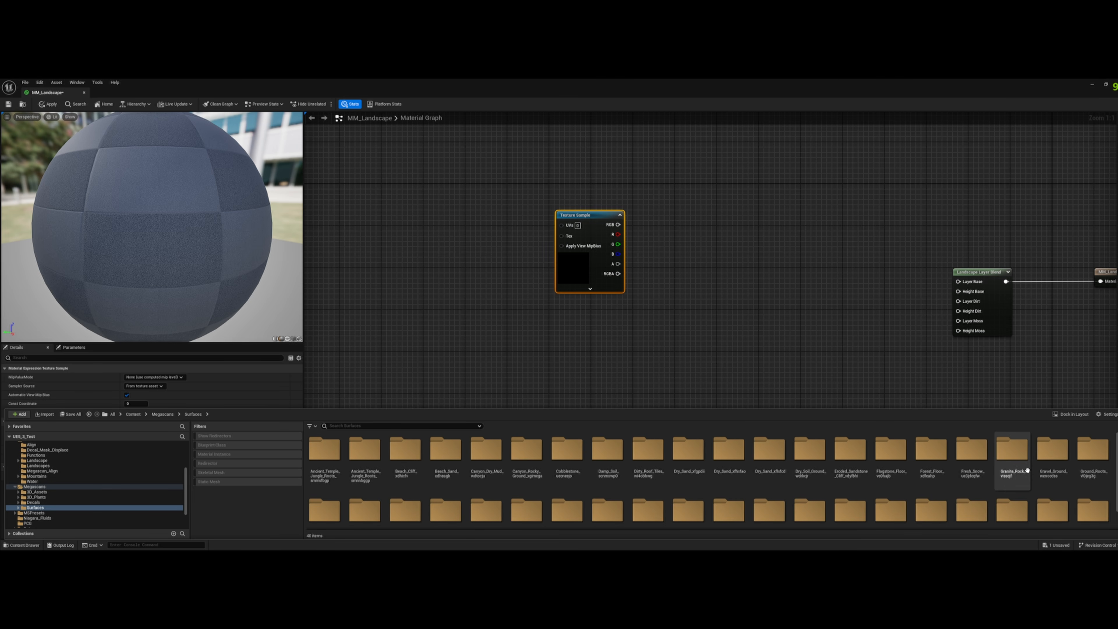
{"action": "scroll", "coordinate": [929, 467], "scroll_direction": "down", "scroll_amount": 1}
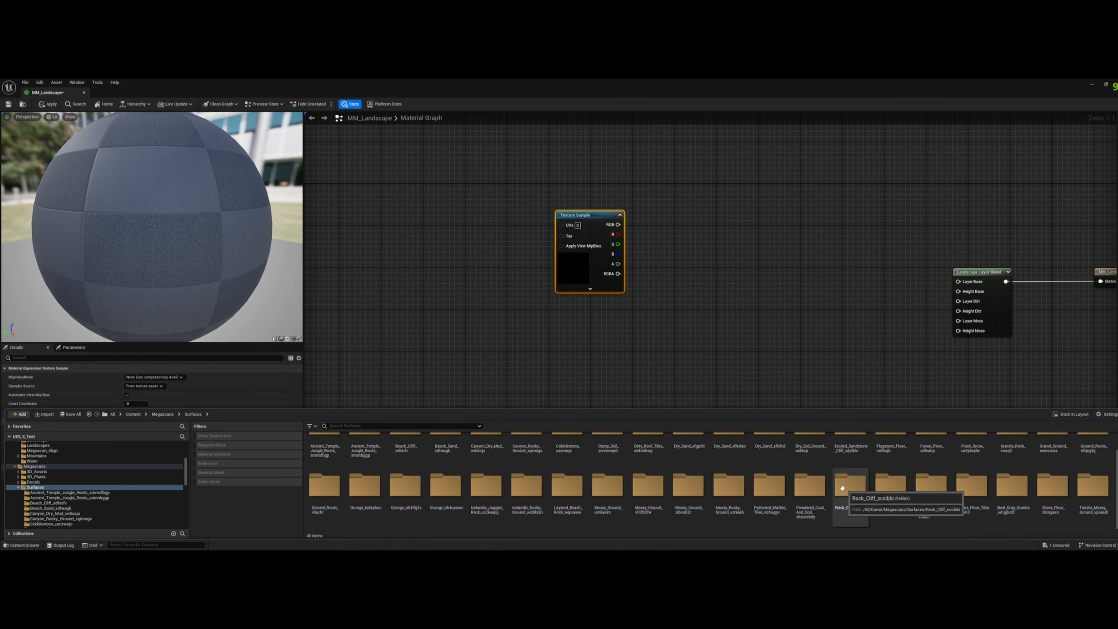
{"action": "double_click", "coordinate": [819, 488]}
- Add the three Powdered_Coal_And_Soil textures to the graph as Texture Samples and delete the empty Texture Sample node
{"action": "left_click", "coordinate": [370, 464]}
{"action": "left_click", "coordinate": [439, 462], "text": "shift"}
{"action": "left_click_drag", "start_coordinate": [439, 462], "coordinate": [487, 158]}
{"action": "left_click", "coordinate": [593, 224]}
{"action": "key", "text": "Delete"}
- Arrange the color, normal and mask Texture Samples in a vertical column with gaps between them
{"action": "left_click_drag", "start_coordinate": [591, 342], "coordinate": [485, 249]}
{"action": "left_click_drag", "start_coordinate": [620, 355], "coordinate": [504, 336]}
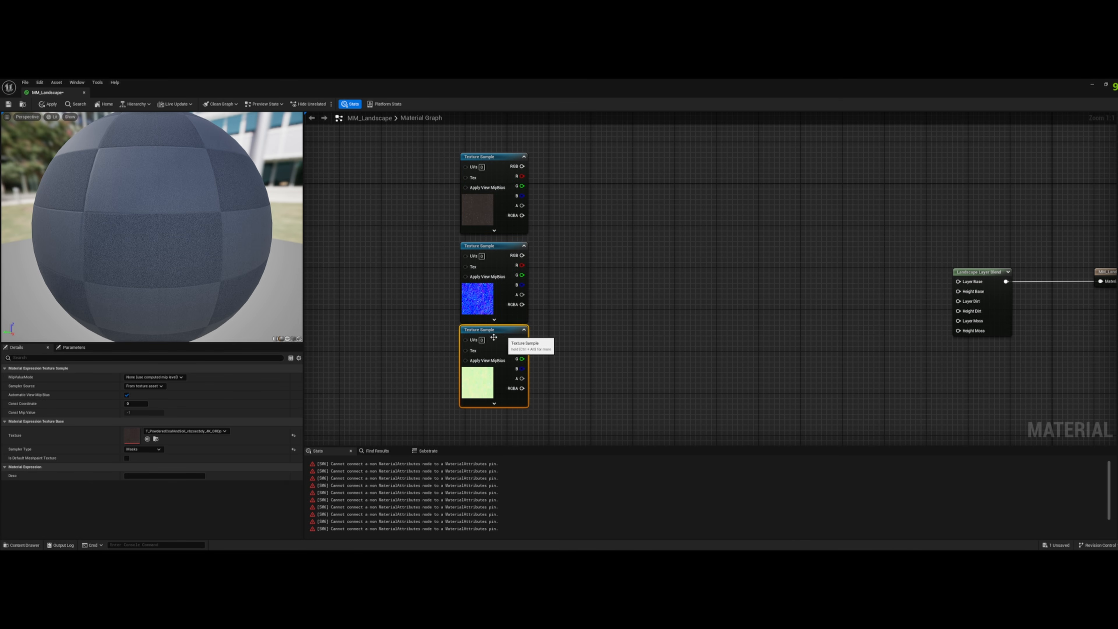
{"action": "left_click", "coordinate": [22, 544]}
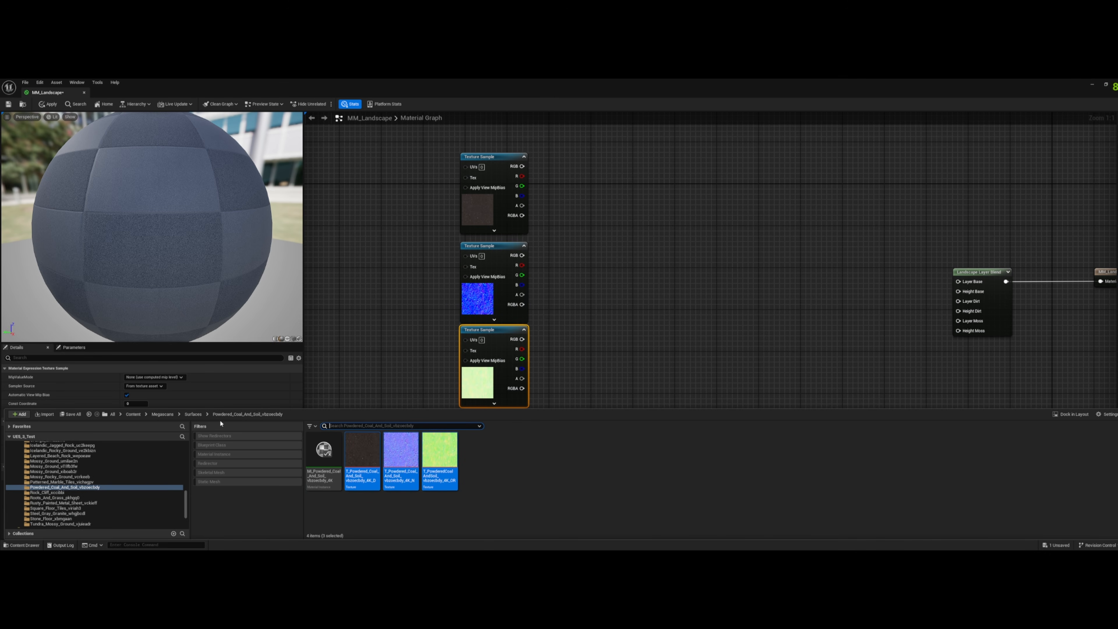
{"action": "left_click", "coordinate": [543, 243]}
{"action": "scroll", "coordinate": [626, 270], "scroll_direction": "down", "scroll_amount": 2}
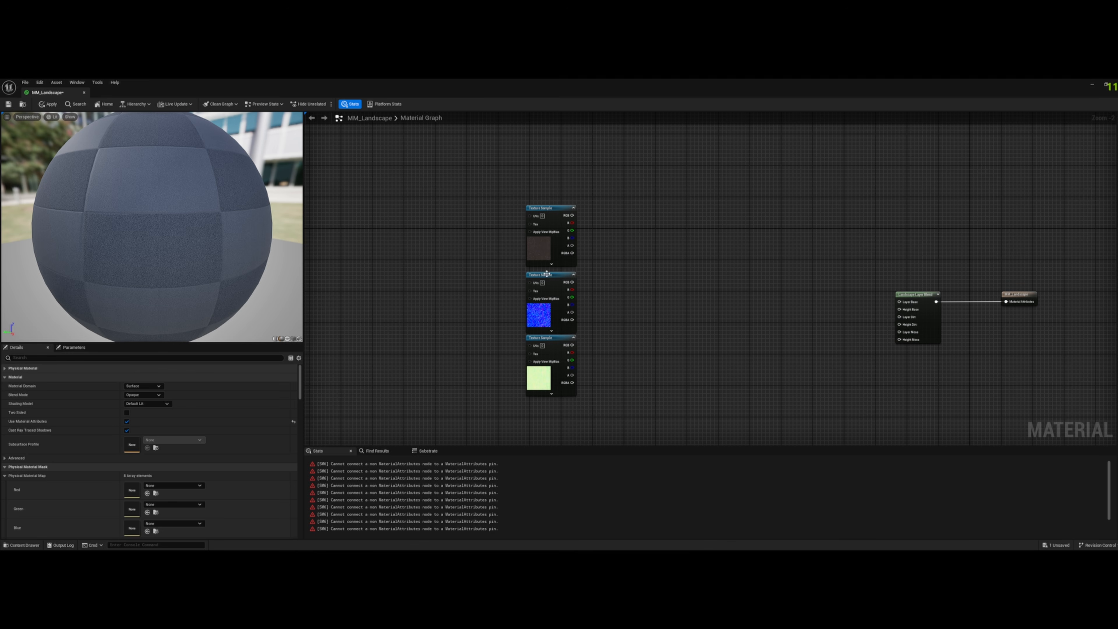
{"action": "left_click_drag", "start_coordinate": [547, 275], "coordinate": [543, 275]}
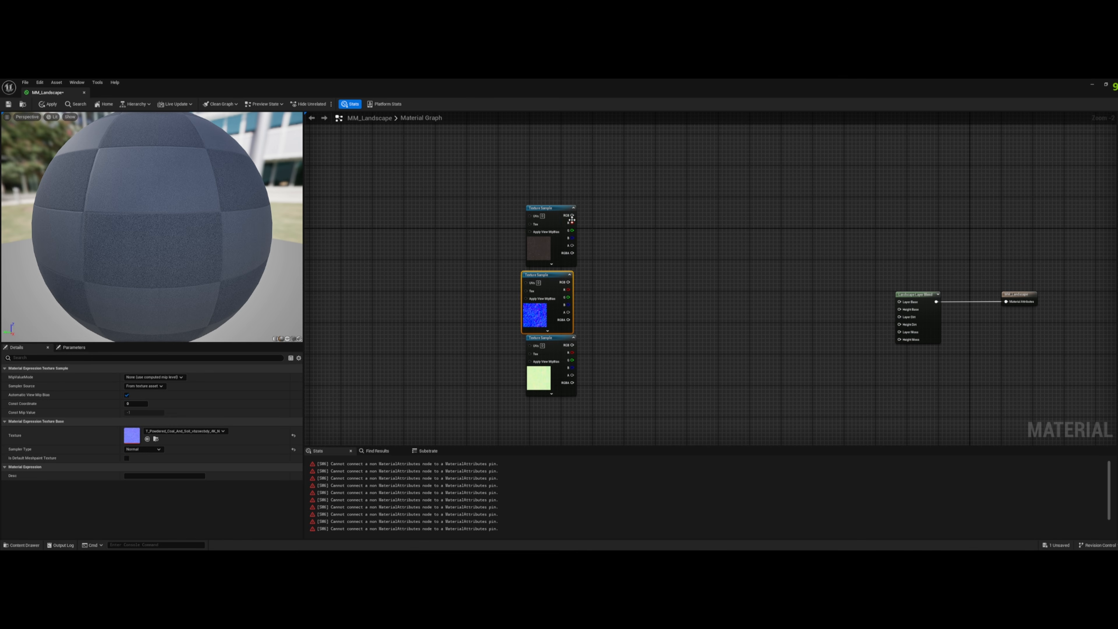
{"action": "left_click_drag", "start_coordinate": [571, 219], "coordinate": [556, 185]}
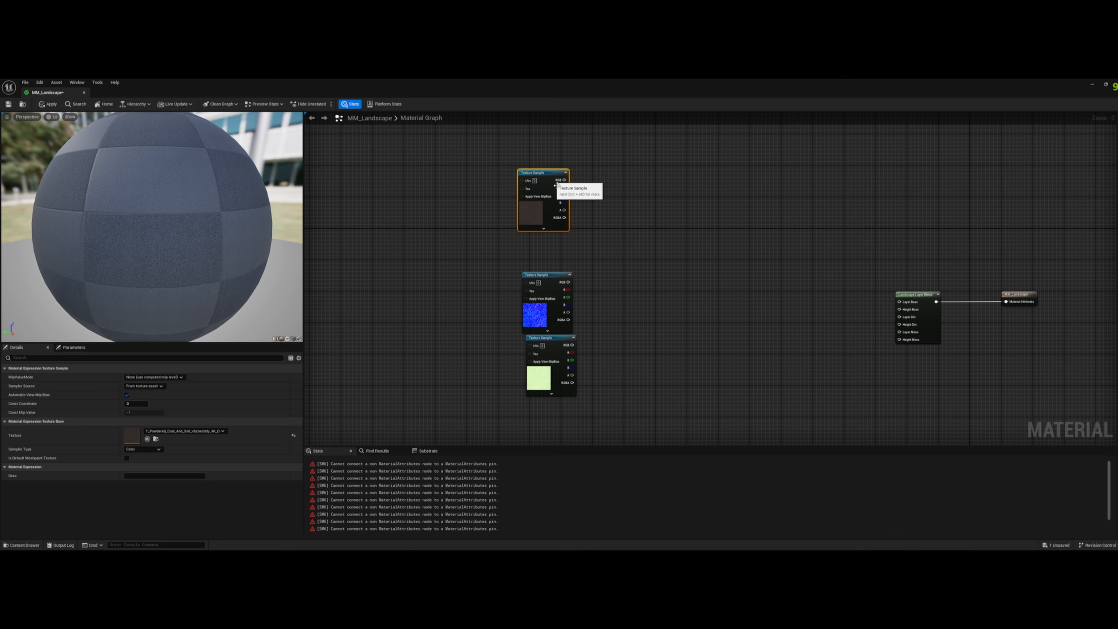
{"action": "right_click_drag", "start_coordinate": [638, 288], "coordinate": [609, 266]}
{"action": "left_click_drag", "start_coordinate": [526, 317], "coordinate": [523, 325]}
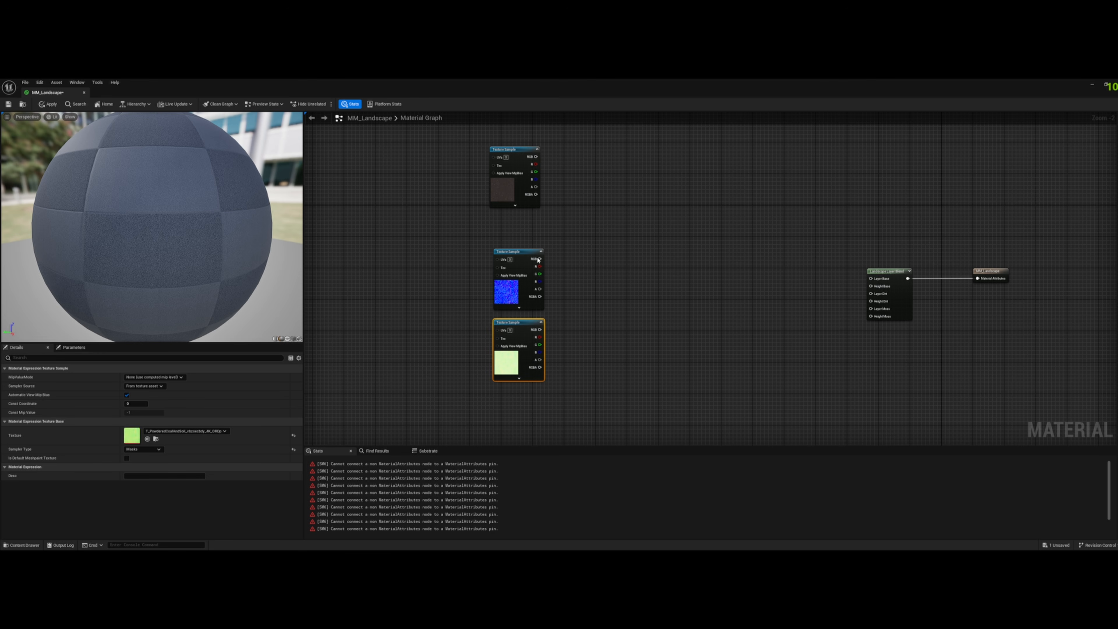
- Convert the normal map Texture Sample to a parameter named Base_Normal
{"action": "left_click", "coordinate": [509, 288]}
{"action": "right_click", "coordinate": [512, 290]}
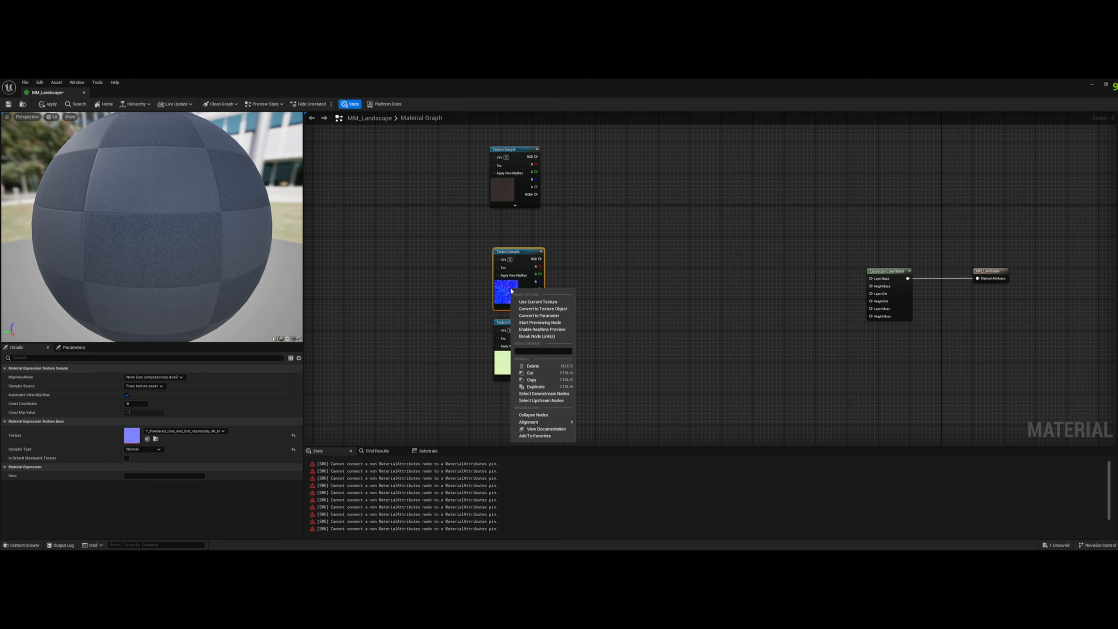
{"action": "left_click", "coordinate": [539, 315]}
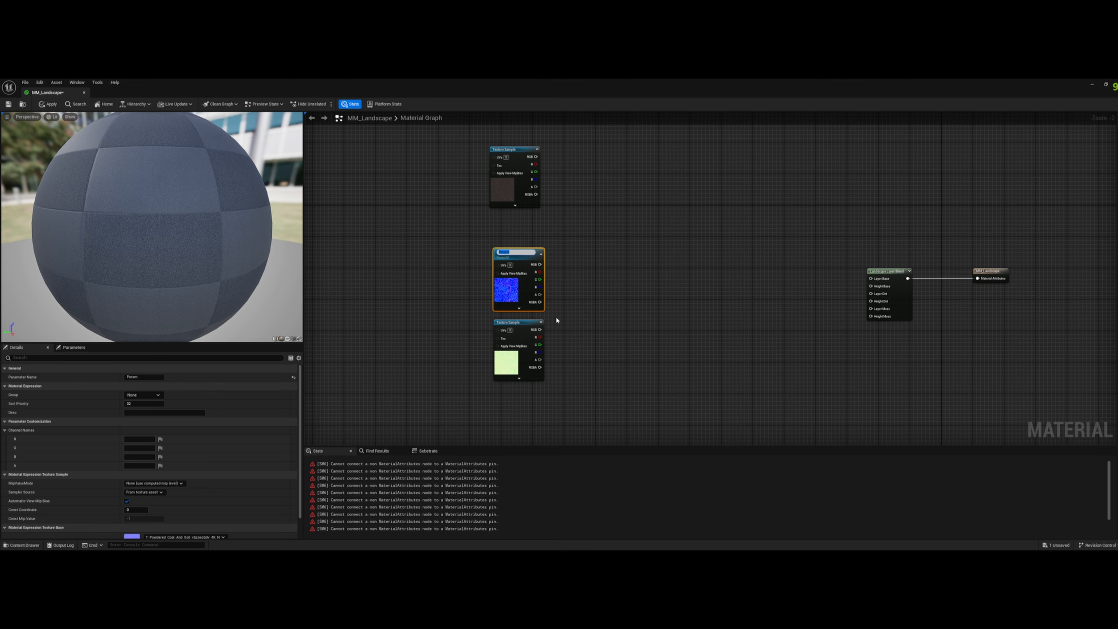
{"action": "type", "text": "Base_Normal"}
{"action": "key", "text": "Return"}
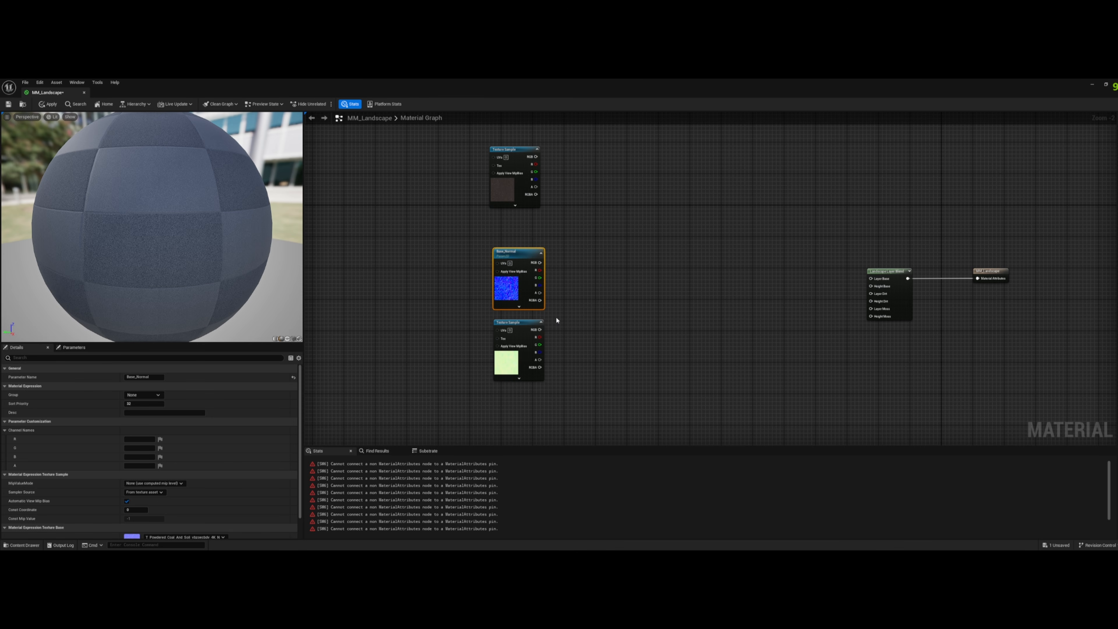
{"action": "left_click", "coordinate": [147, 377]}
{"action": "key", "text": "ctrl+a"}
{"action": "left_click", "coordinate": [155, 378]}
- Convert the green mask Texture Sample to a parameter named Base_ARD
{"action": "right_click", "coordinate": [527, 325]}
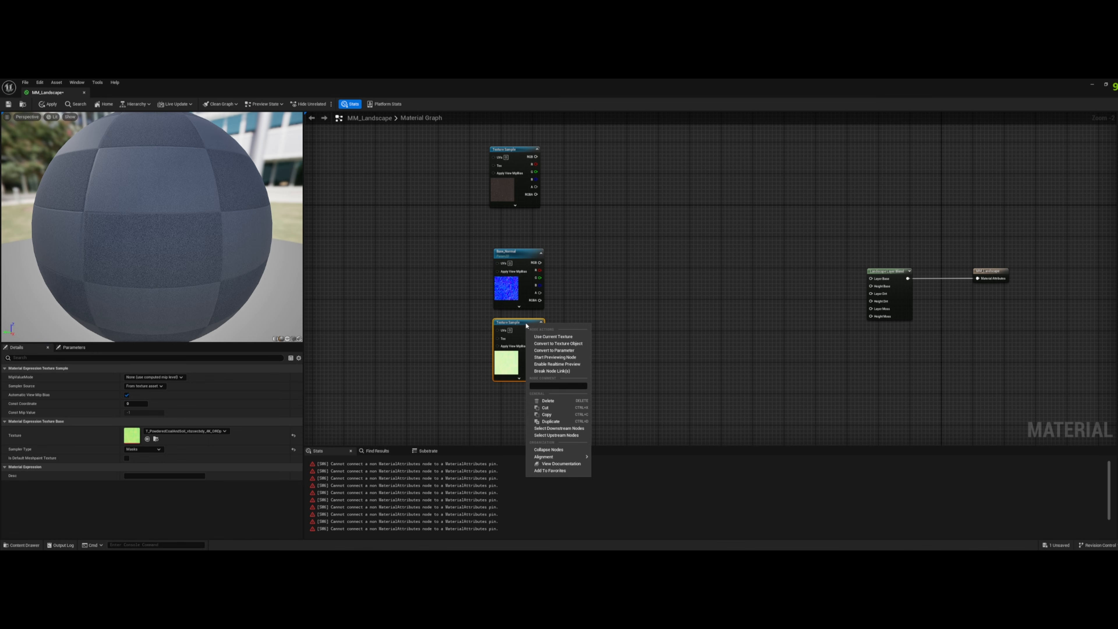
{"action": "left_click", "coordinate": [565, 350]}
{"action": "type", "text": "B"}
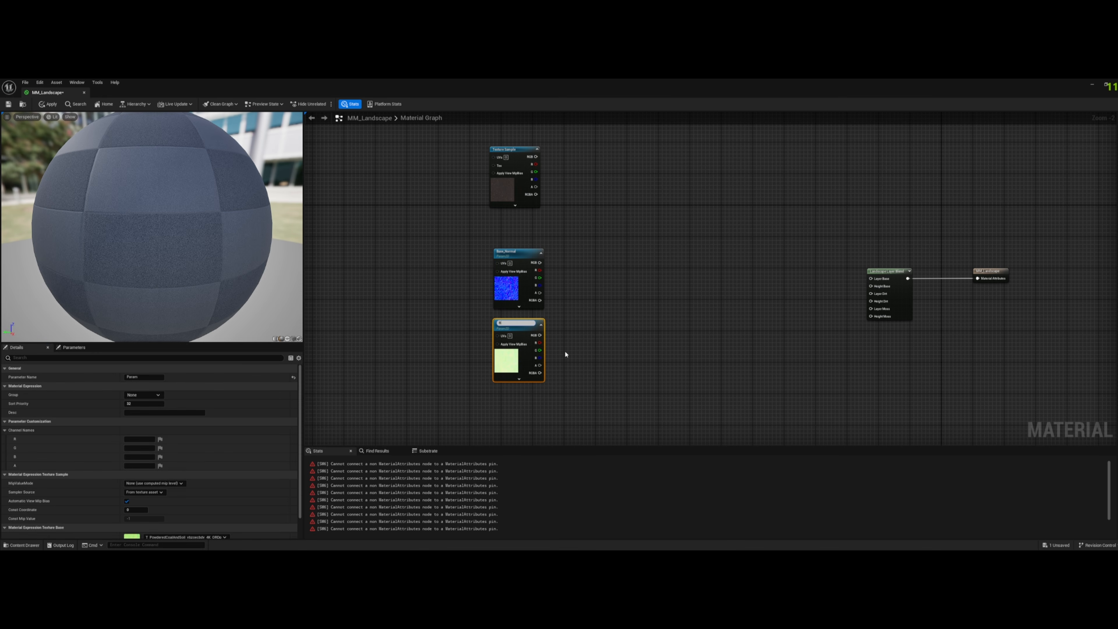
{"action": "type", "text": "ase_ARD"}
{"action": "key", "text": "Return"}
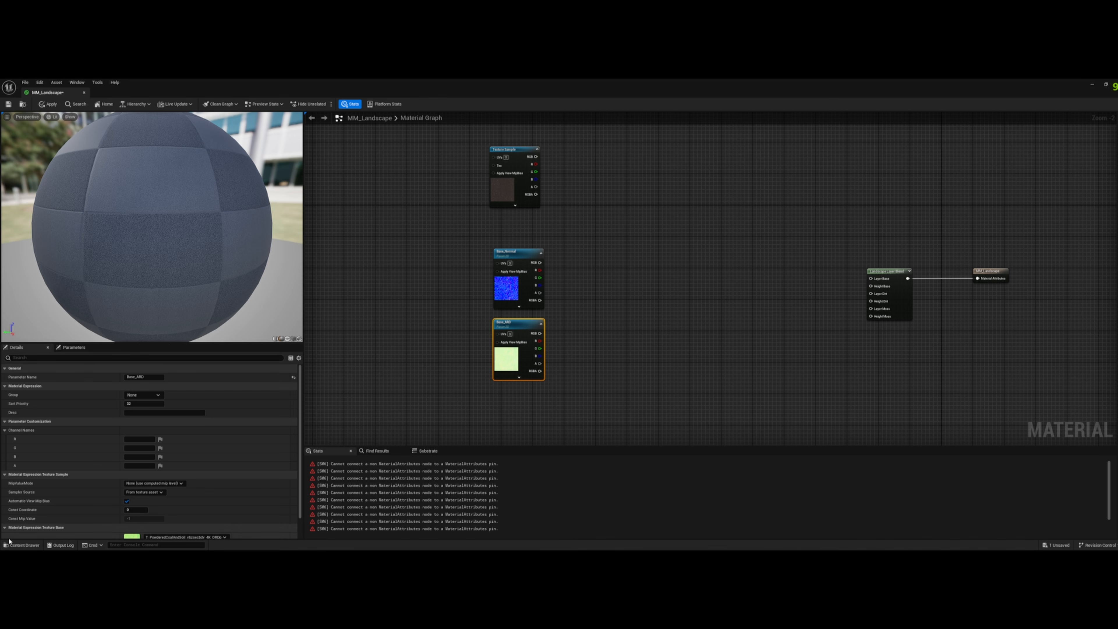
- Convert the brown color Texture Sample to a parameter named Base_Albedo
{"action": "left_click", "coordinate": [23, 544]}
{"action": "left_click", "coordinate": [462, 495]}
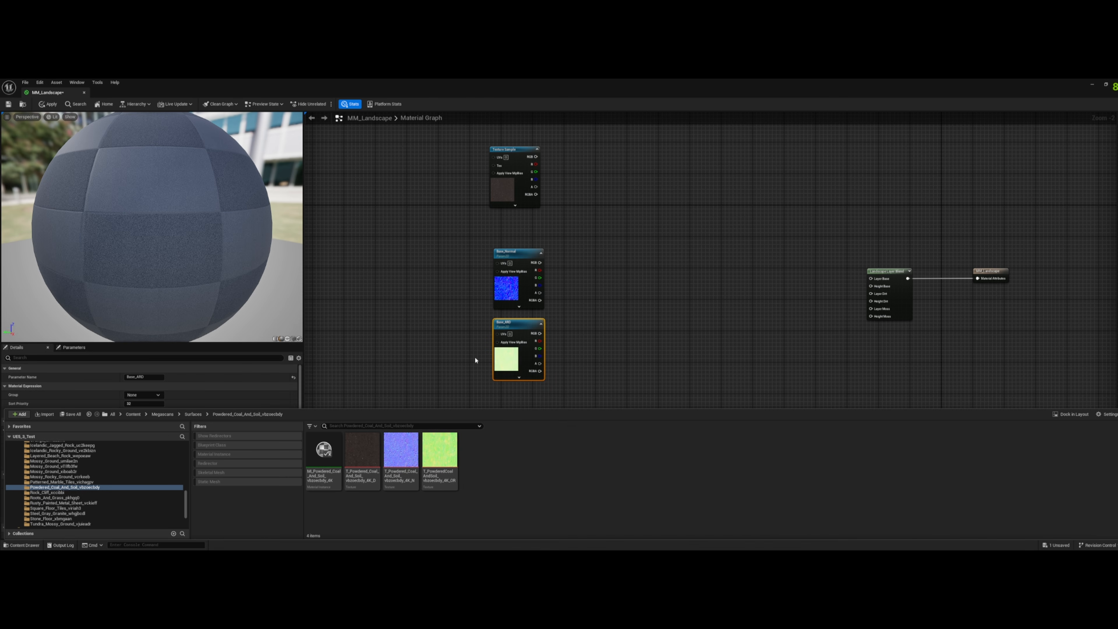
{"action": "left_click", "coordinate": [507, 153]}
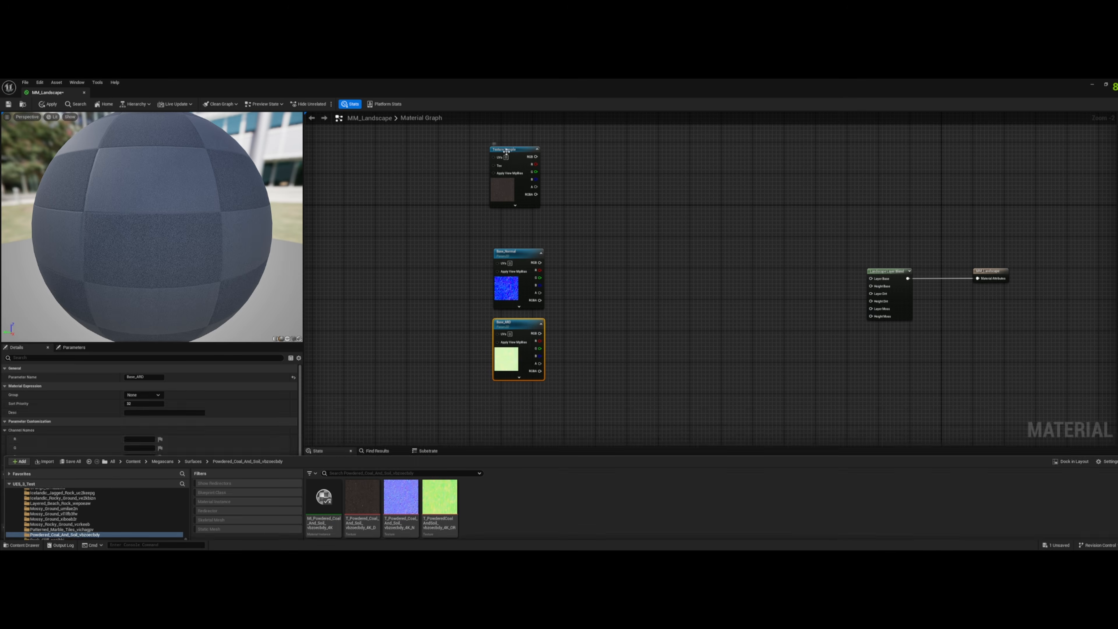
{"action": "right_click", "coordinate": [507, 152]}
{"action": "left_click", "coordinate": [542, 181]}
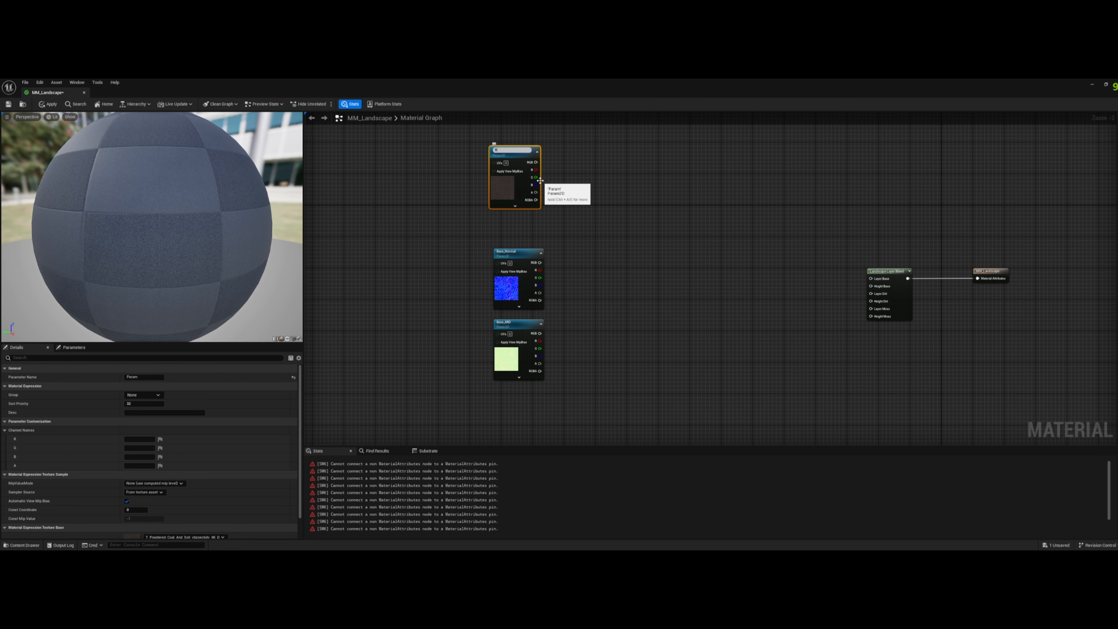
{"action": "type", "text": "Base_Albedo"}
{"action": "key", "text": "Return"}
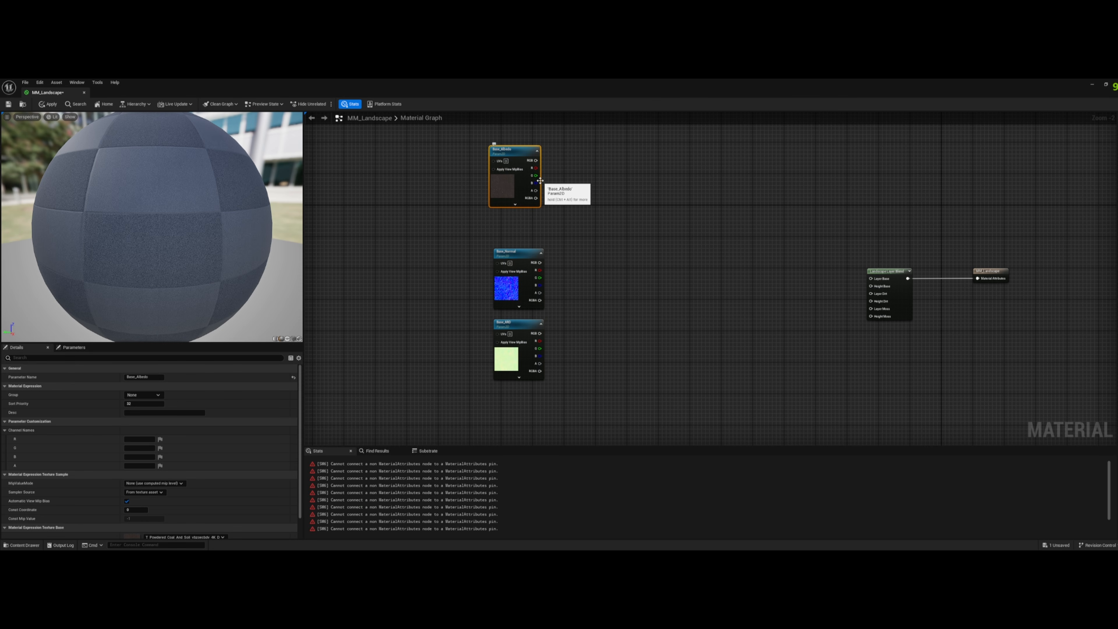
- Align the Base_Albedo node with the other two and move all three texture parameters farther from the Landscape Layer Blend node
{"action": "right_click_drag", "start_coordinate": [602, 268], "coordinate": [646, 270]}
{"action": "left_click_drag", "start_coordinate": [553, 192], "coordinate": [556, 204]}
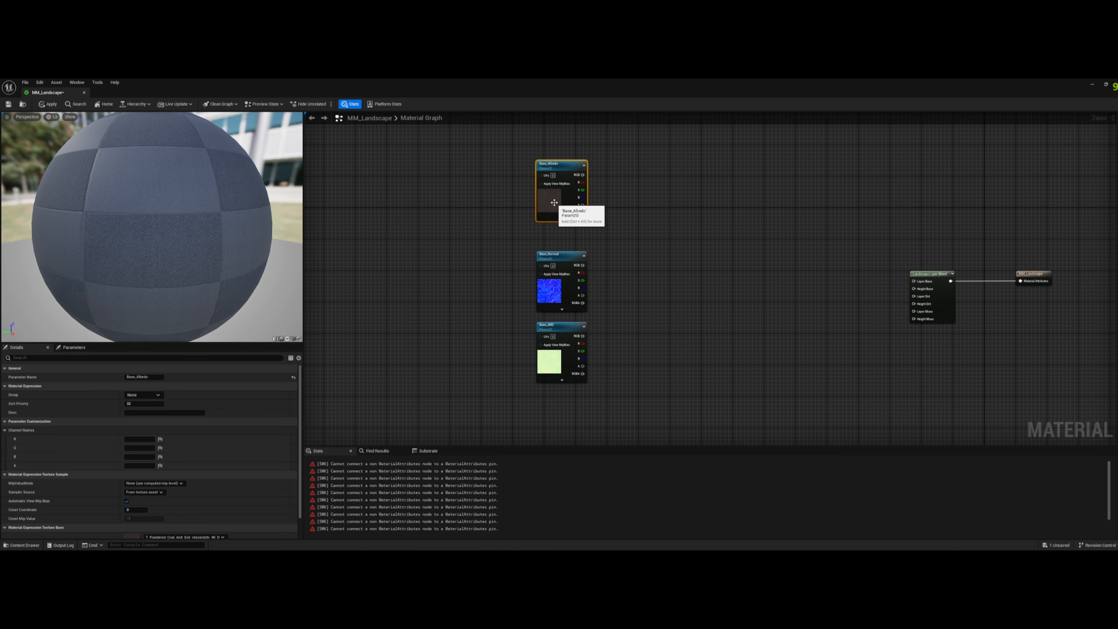
{"action": "left_click_drag", "start_coordinate": [490, 154], "coordinate": [571, 382]}
{"action": "left_click", "coordinate": [958, 310]}
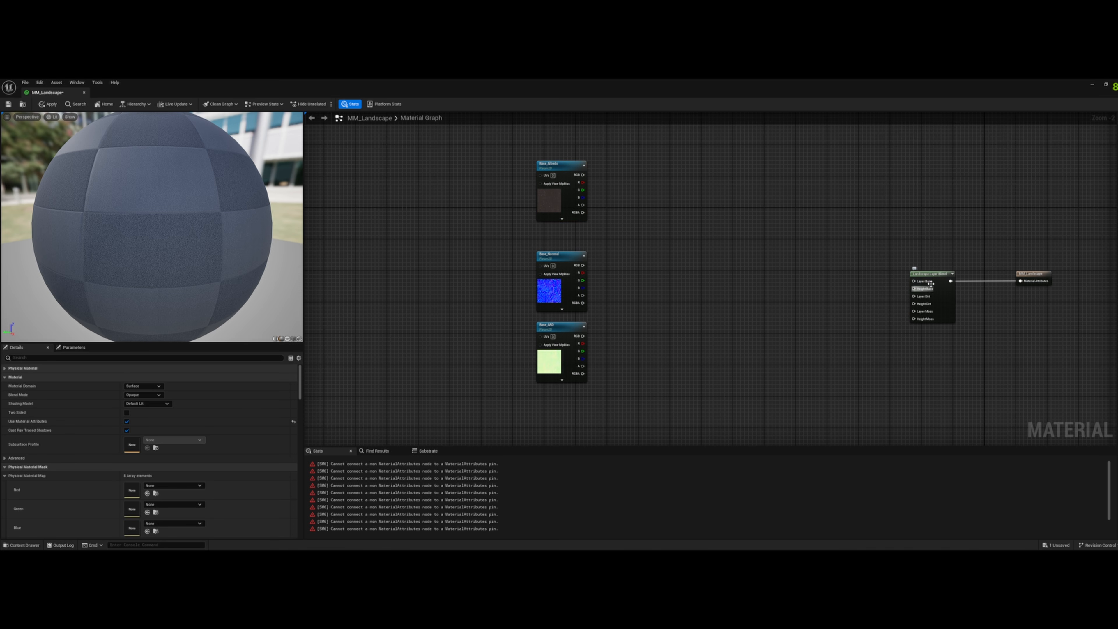
{"action": "right_click_drag", "start_coordinate": [657, 233], "coordinate": [701, 245]}
{"action": "left_click_drag", "start_coordinate": [481, 178], "coordinate": [659, 429]}
{"action": "left_click_drag", "start_coordinate": [590, 340], "coordinate": [420, 292]}
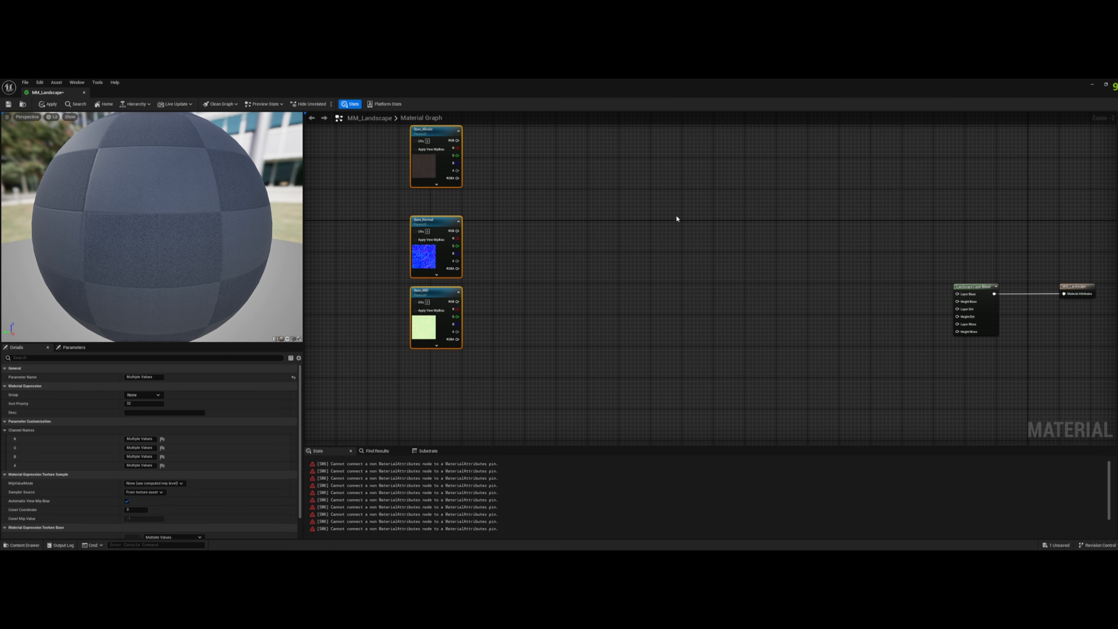
{"action": "right_click_drag", "start_coordinate": [734, 233], "coordinate": [814, 238]}
{"action": "left_click", "coordinate": [574, 244]}
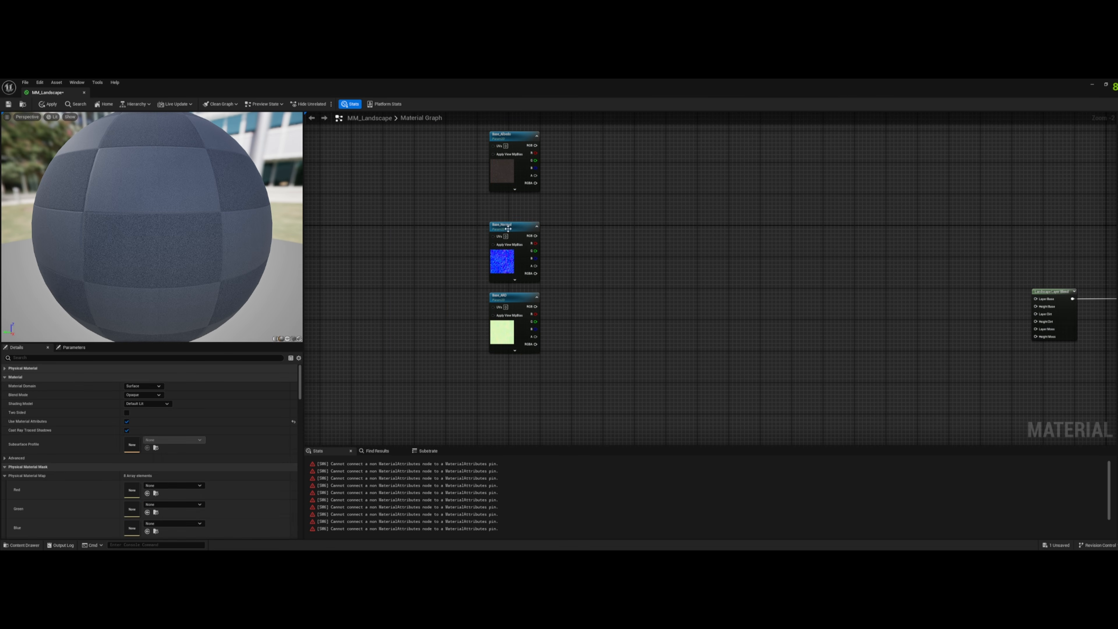
- Open the texture assigned to the Base_ARD parameter in the texture editor
{"action": "left_click", "coordinate": [511, 301]}
{"action": "scroll", "coordinate": [136, 506], "scroll_direction": "down", "scroll_amount": 5}
{"action": "double_click", "coordinate": [133, 513]}
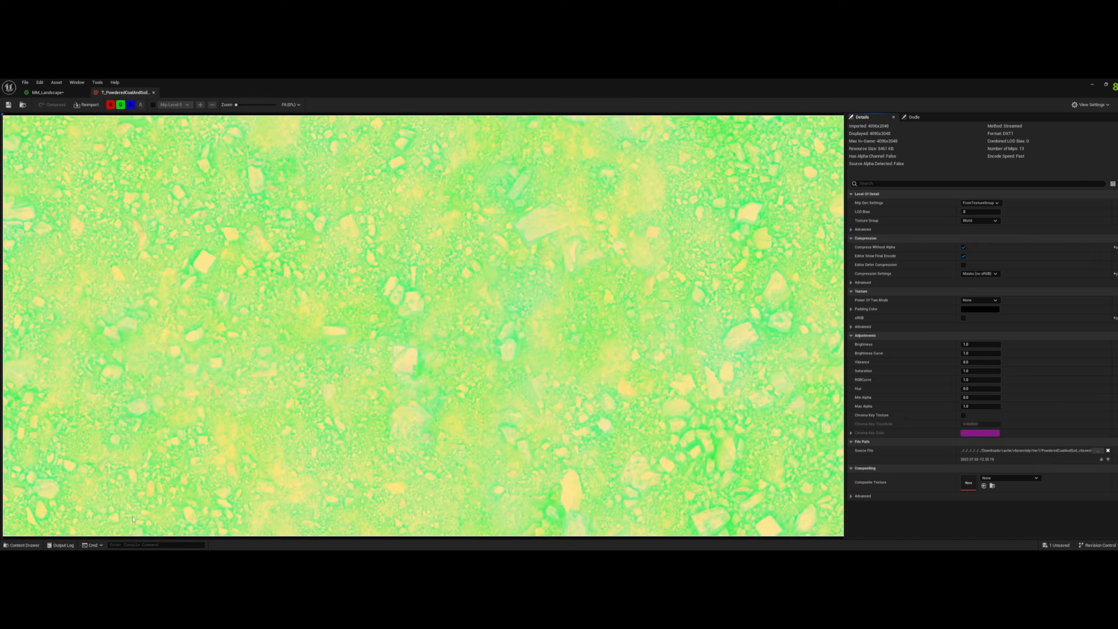
- Examine the mask texture's red, green and blue channels one at a time, then return to the MM_Landscape material
{"action": "scroll", "coordinate": [377, 352], "scroll_direction": "up", "scroll_amount": 1}
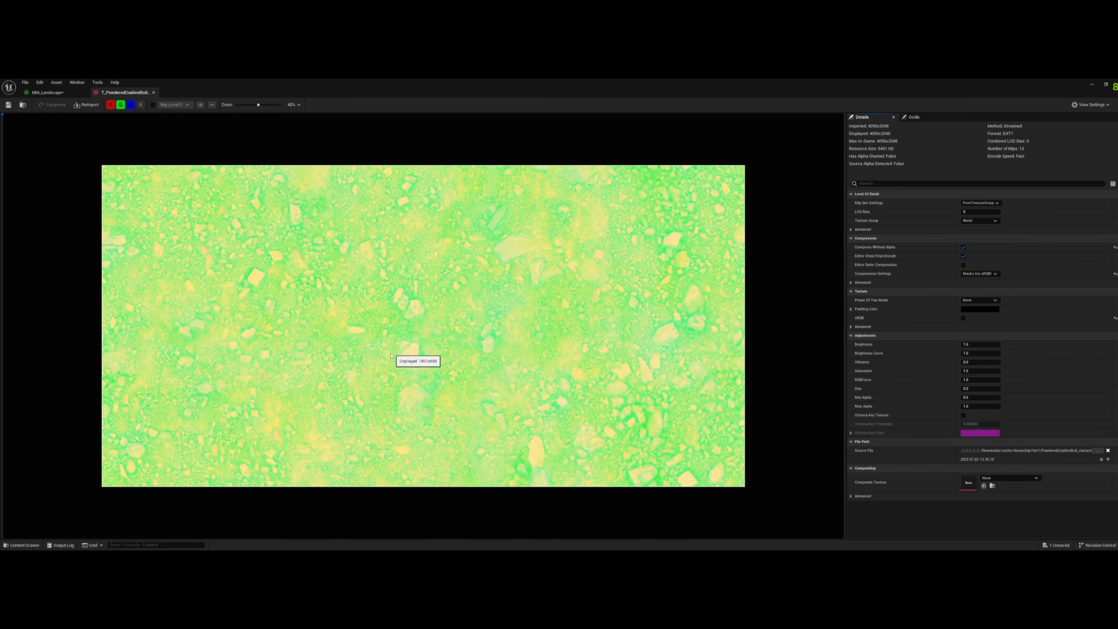
{"action": "left_click", "coordinate": [120, 105]}
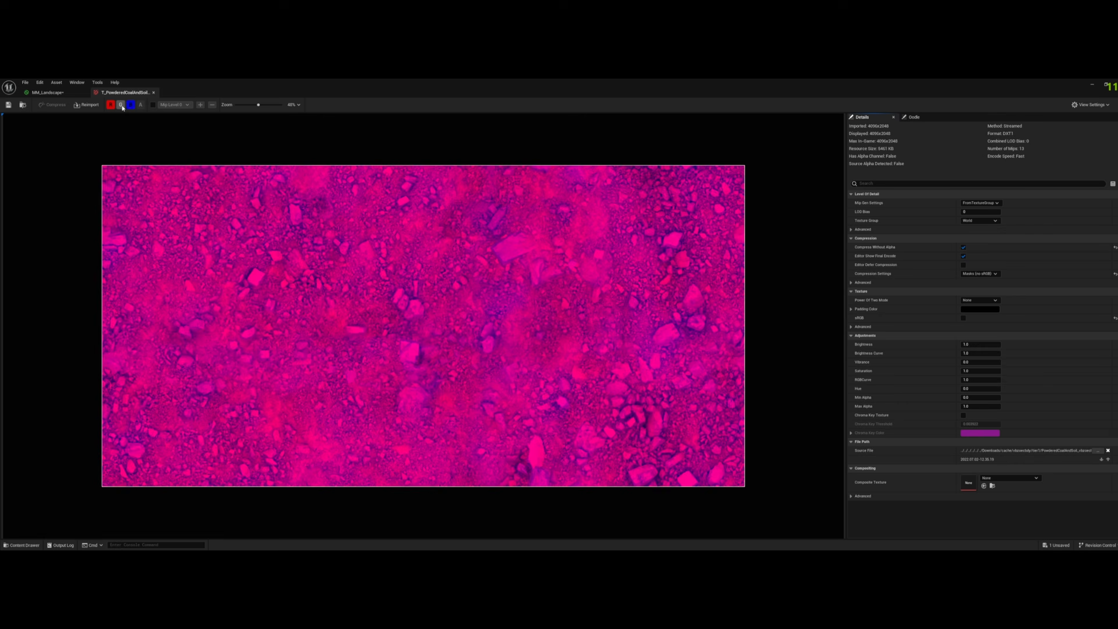
{"action": "left_click", "coordinate": [131, 104]}
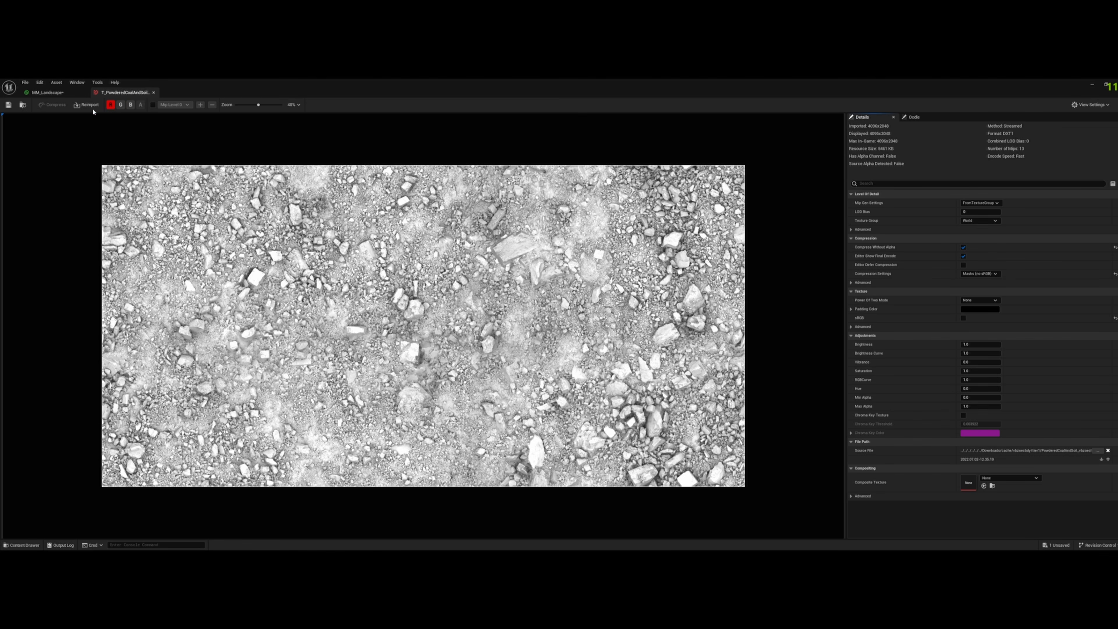
{"action": "left_click", "coordinate": [110, 105]}
{"action": "left_click", "coordinate": [119, 105]}
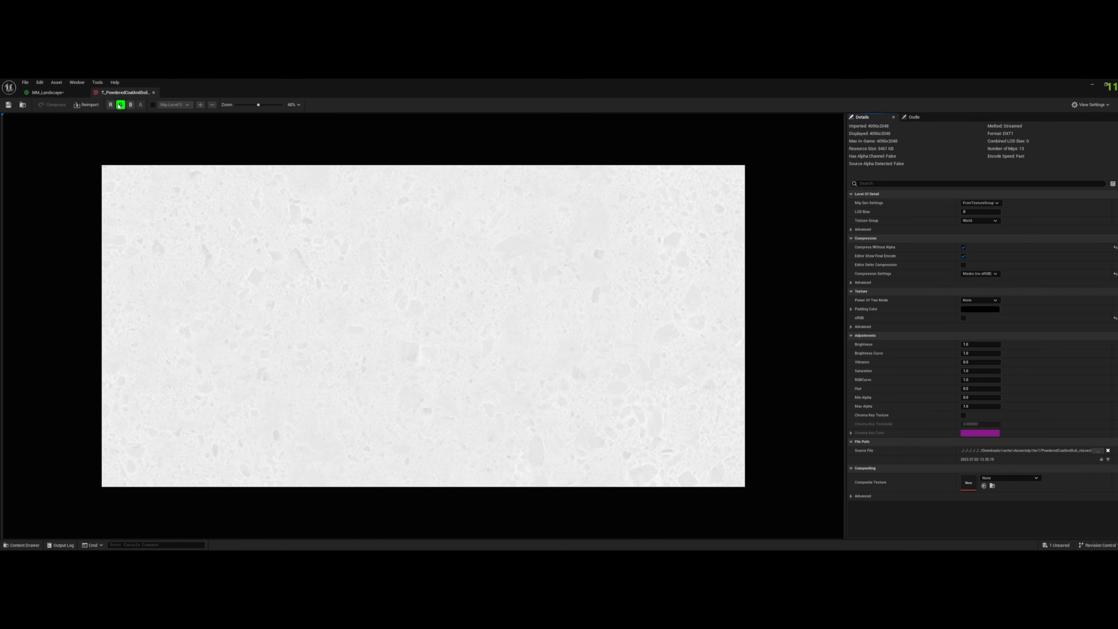
{"action": "left_click", "coordinate": [120, 105]}
{"action": "left_click", "coordinate": [130, 105]}
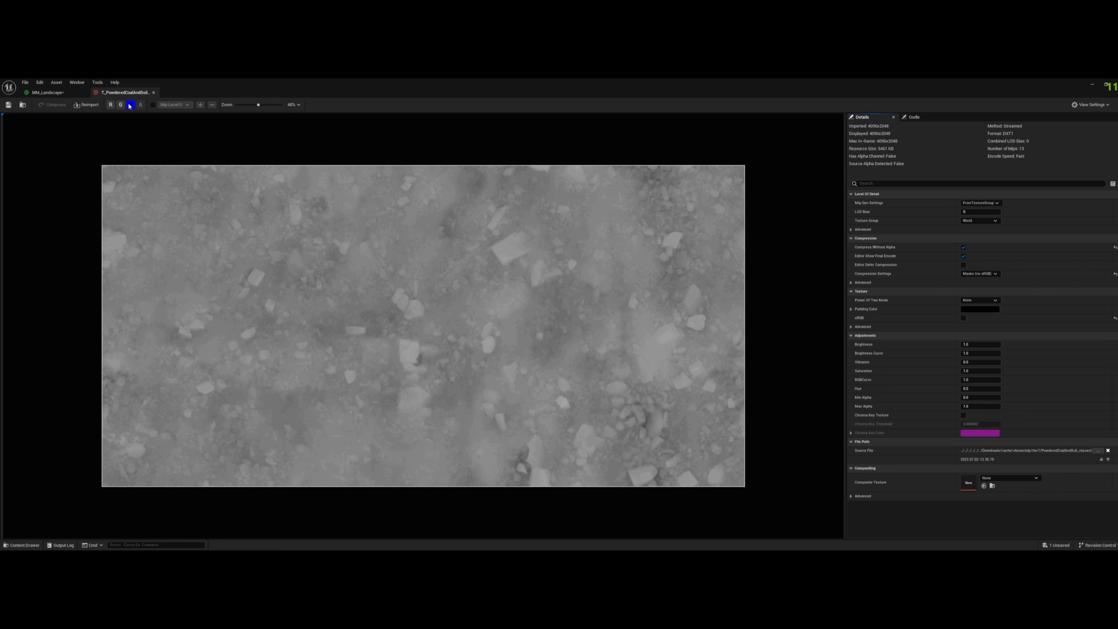
{"action": "left_click", "coordinate": [130, 105]}
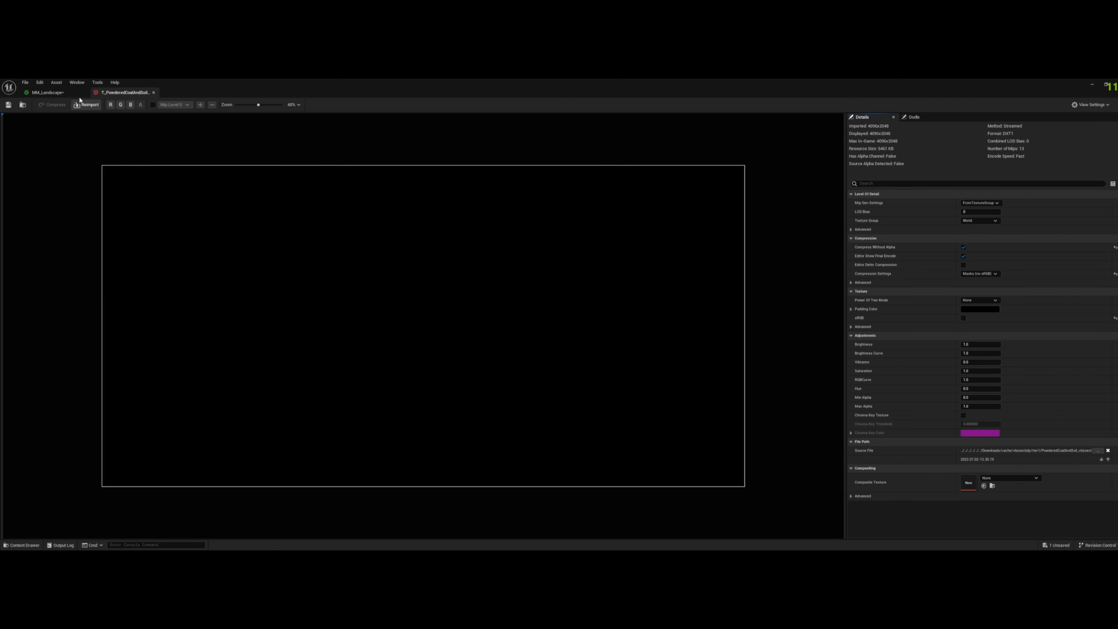
{"action": "left_click", "coordinate": [47, 93]}
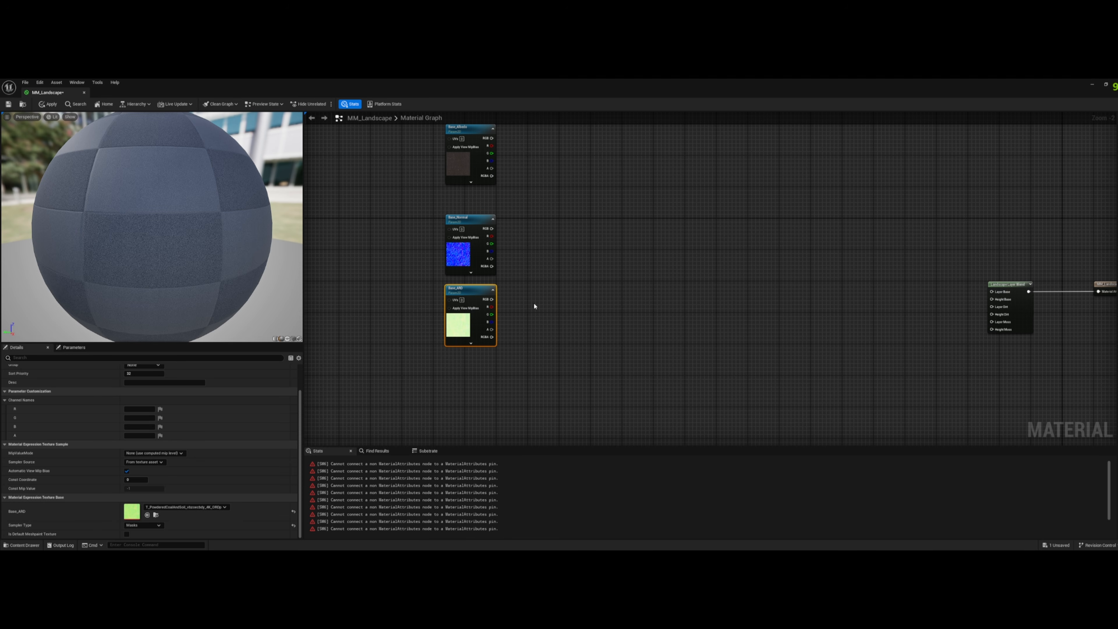
- Add a Power node with its Base input fed by the green output of Base_ARD
{"action": "left_click_drag", "start_coordinate": [492, 314], "coordinate": [558, 315]}
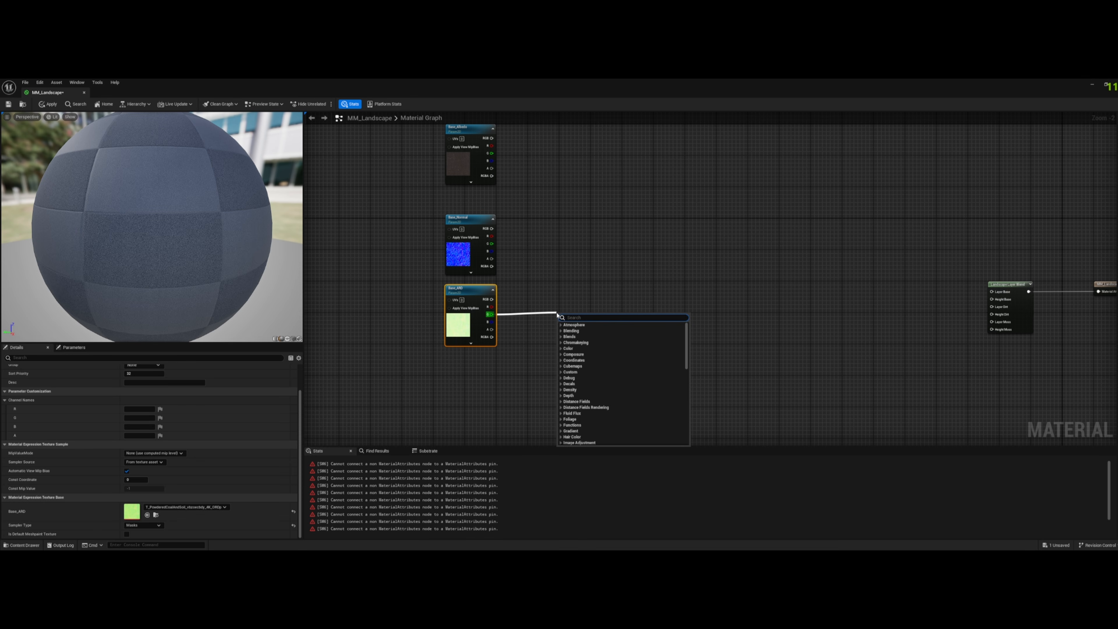
{"action": "type", "text": "power"}
{"action": "key", "text": "Return"}
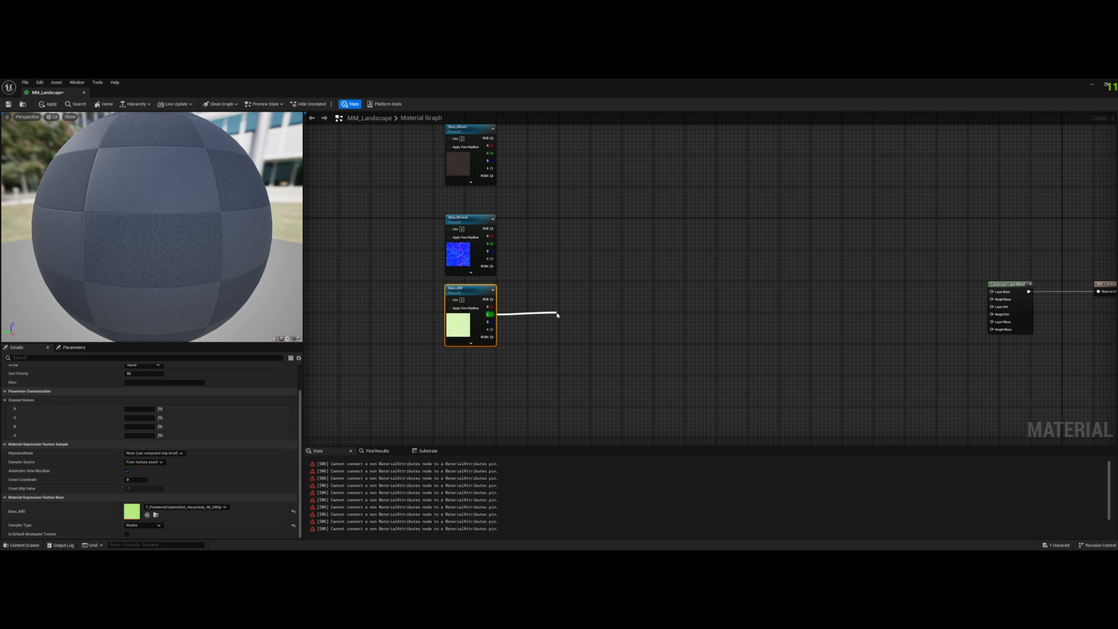
{"action": "left_click", "coordinate": [636, 302]}
{"action": "right_click", "coordinate": [630, 308]}
{"action": "type", "text": "cheap"}
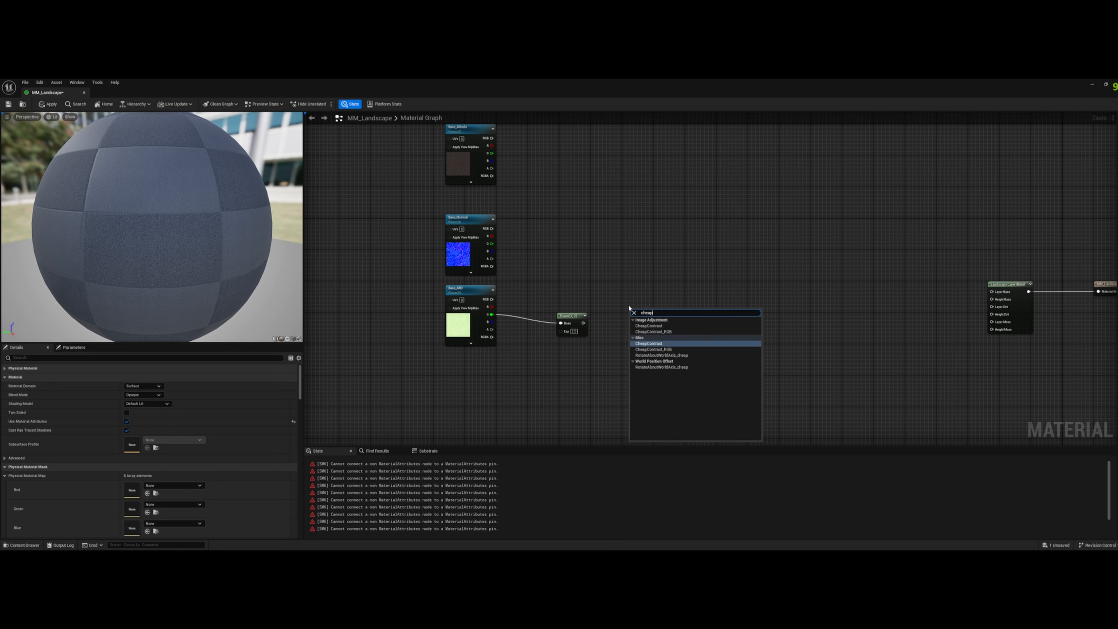
{"action": "key", "text": "Return"}
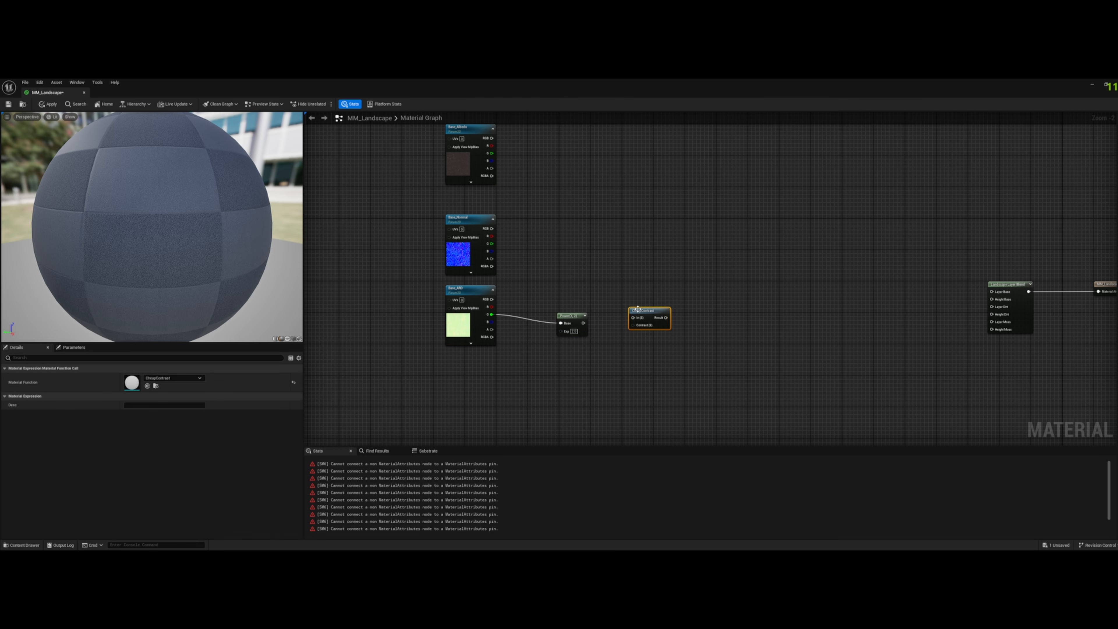
{"action": "double_click", "coordinate": [636, 310]}
{"action": "right_click_drag", "start_coordinate": [589, 352], "coordinate": [706, 353]}
{"action": "left_click_drag", "start_coordinate": [383, 412], "coordinate": [458, 411]}
{"action": "left_click", "coordinate": [822, 190]}
{"action": "left_click_drag", "start_coordinate": [442, 399], "coordinate": [797, 238]}
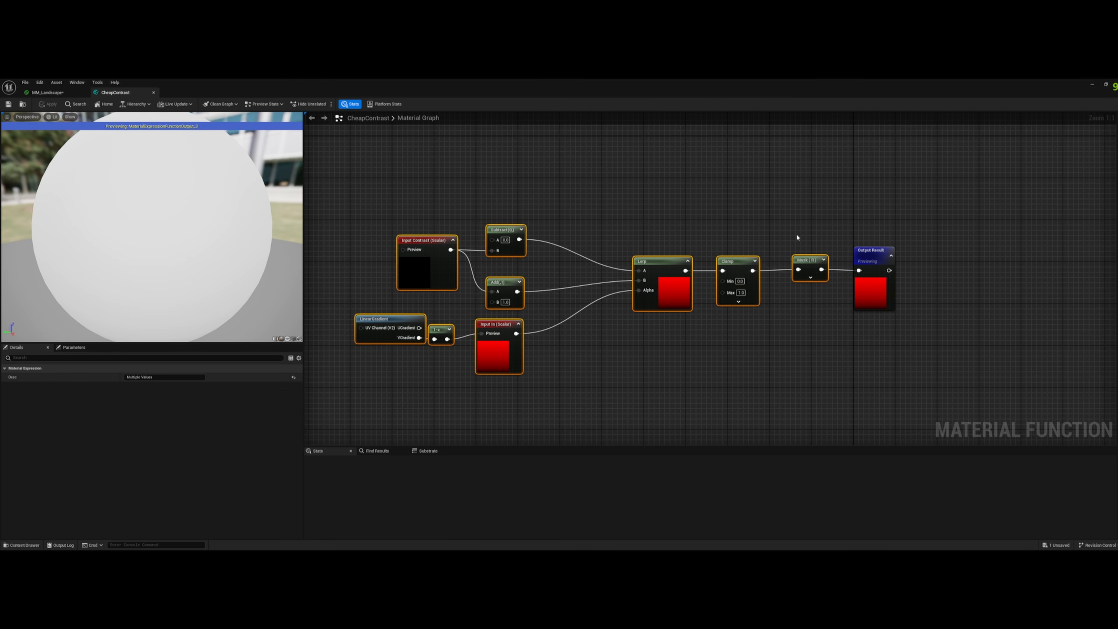
{"action": "left_click", "coordinate": [47, 93]}
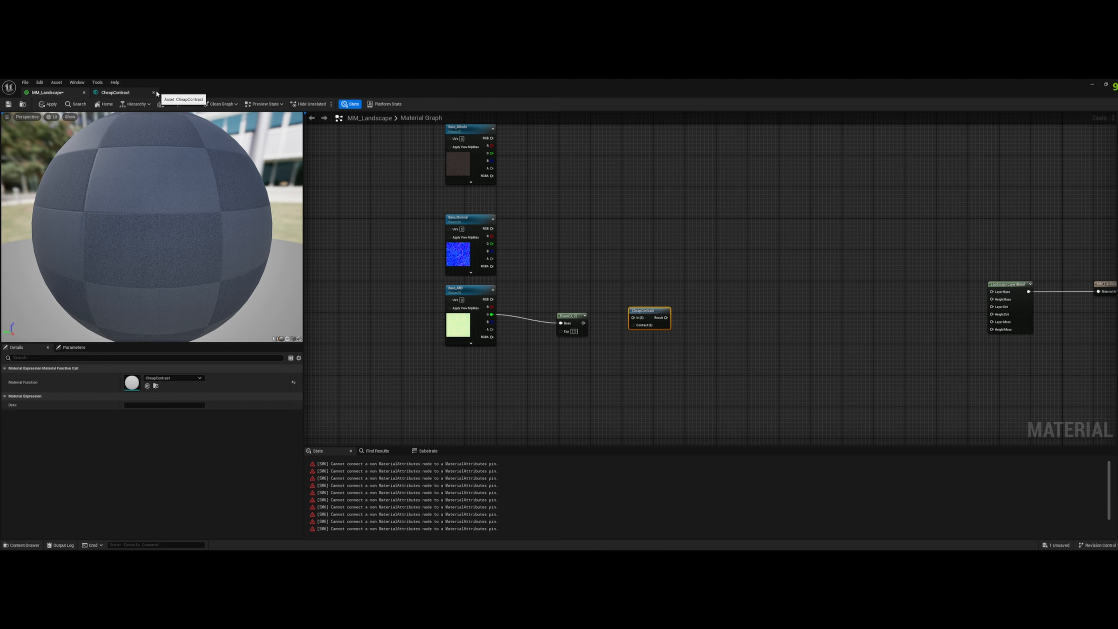
{"action": "key", "text": "Delete"}
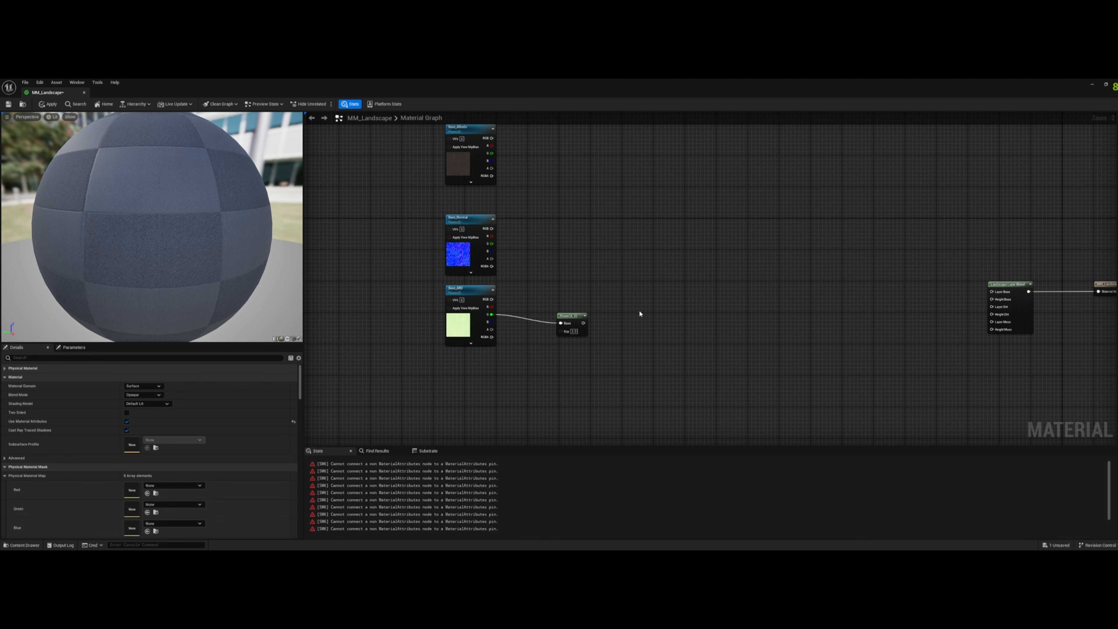
- Move the Power node so its Base input lines up with the green output of Base_ARD
{"action": "left_click", "coordinate": [567, 319]}
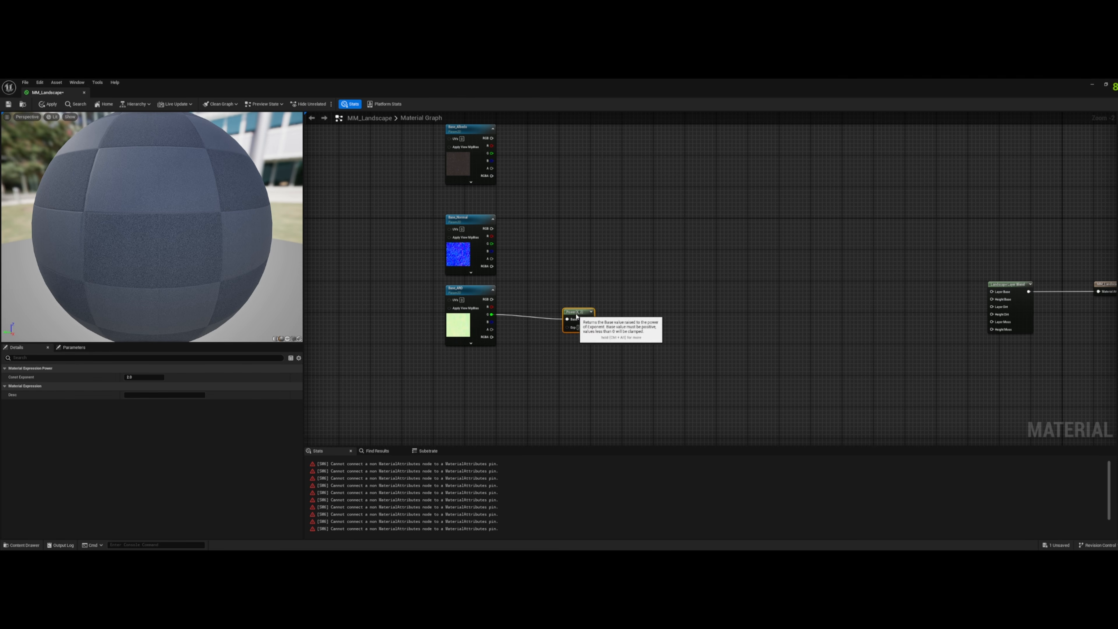
{"action": "left_click_drag", "start_coordinate": [567, 320], "coordinate": [581, 312]}
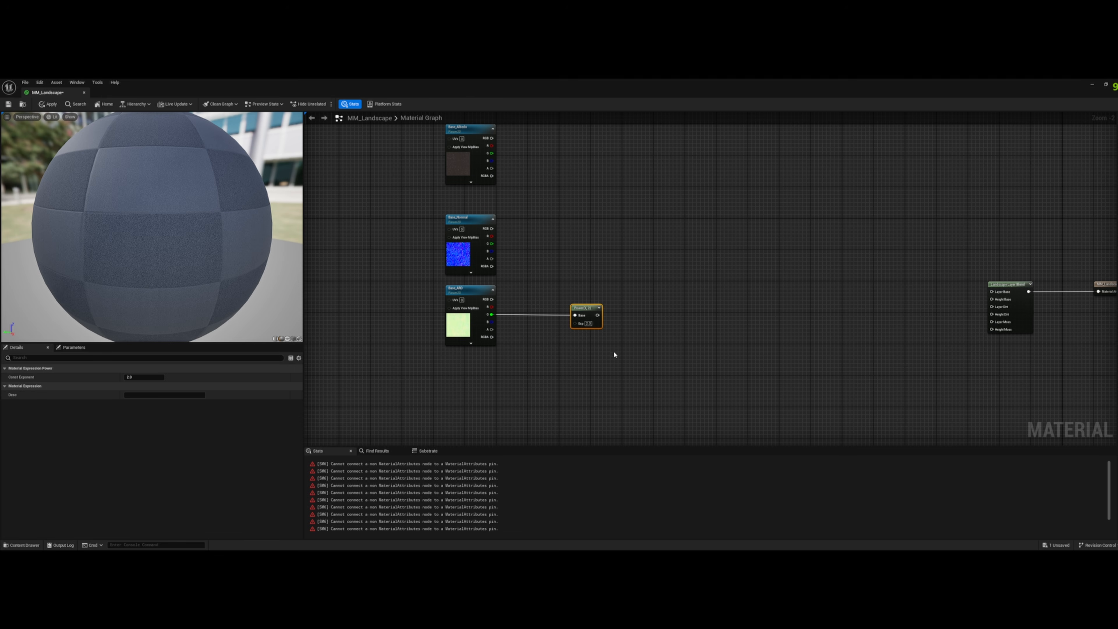
{"action": "left_click", "coordinate": [601, 345]}
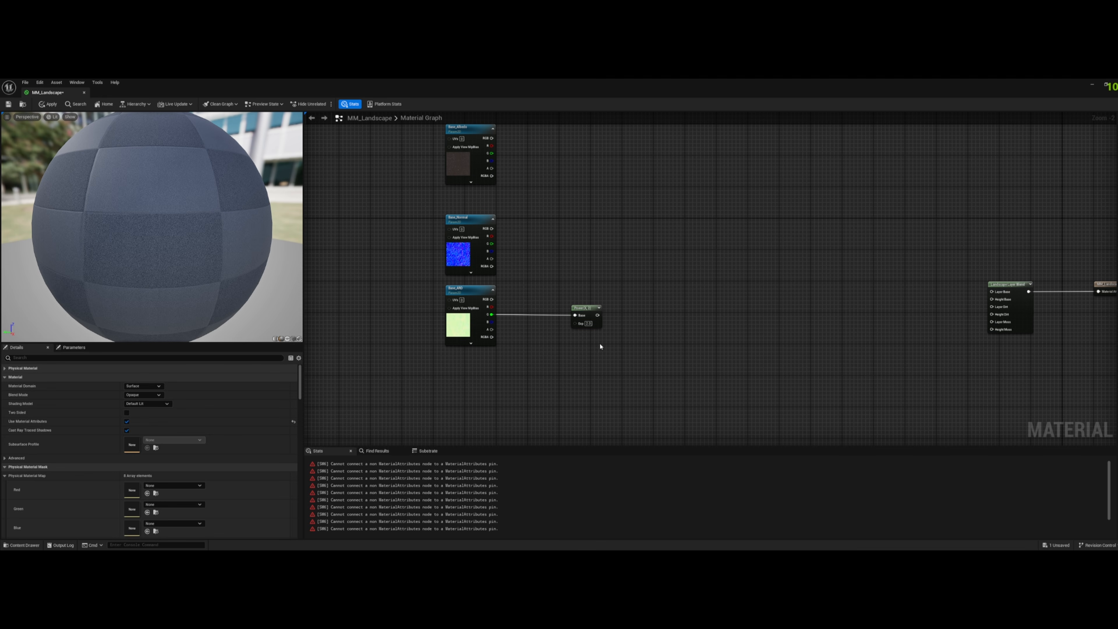
- Add a scalar parameter named Base Rough Contrast with default value 1 and connect it to the Power node's Exp input
{"action": "left_click", "coordinate": [523, 341]}
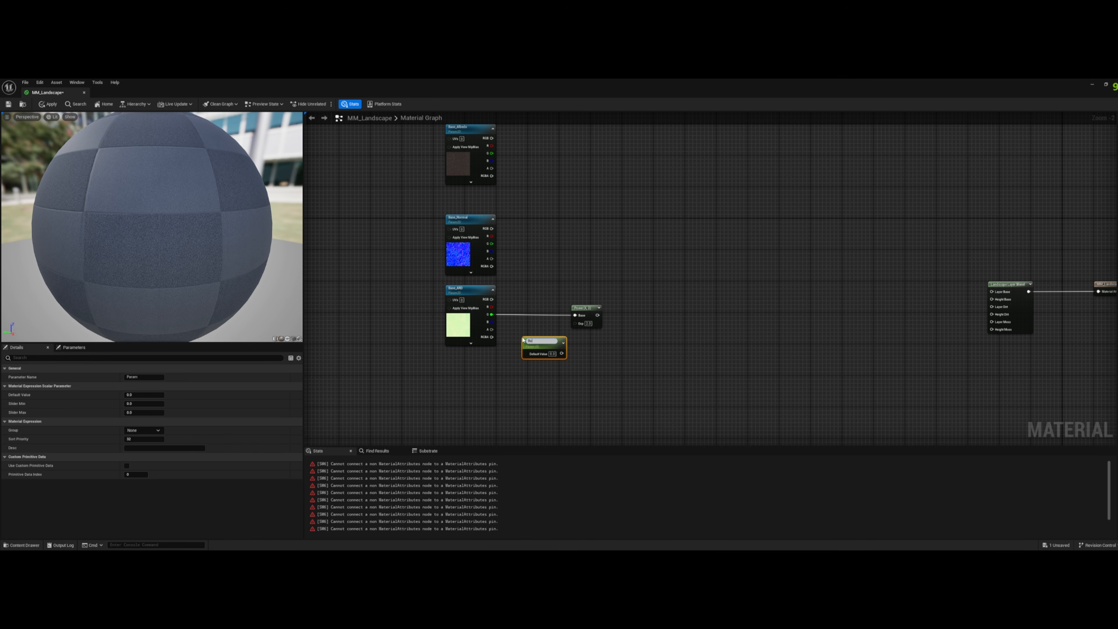
{"action": "type", "text": "ntrast"}
{"action": "key", "text": "Return"}
{"action": "left_click", "coordinate": [554, 352]}
{"action": "type", "text": "1"}
{"action": "key", "text": "Return"}
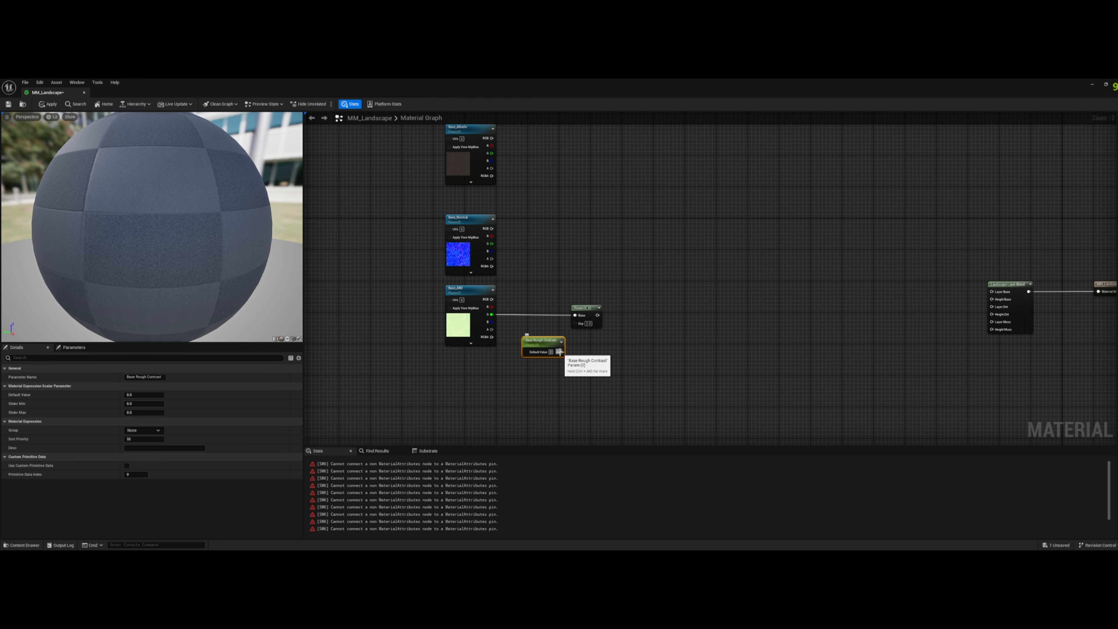
{"action": "left_click_drag", "start_coordinate": [561, 351], "coordinate": [533, 338]}
{"action": "double_click", "coordinate": [533, 337]}
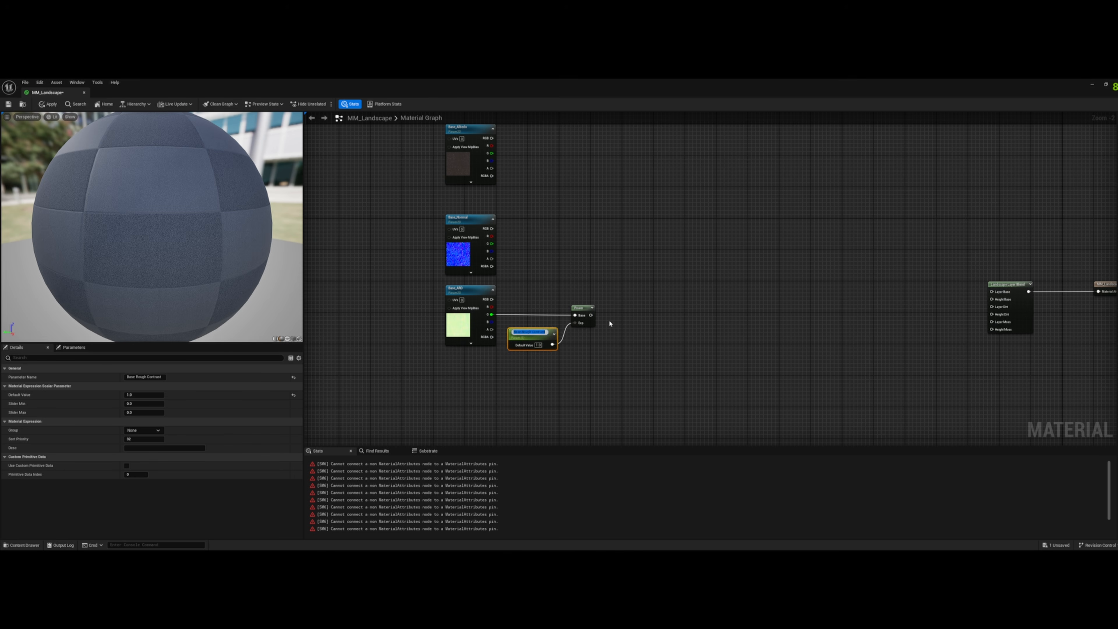
{"action": "left_click", "coordinate": [631, 321]}
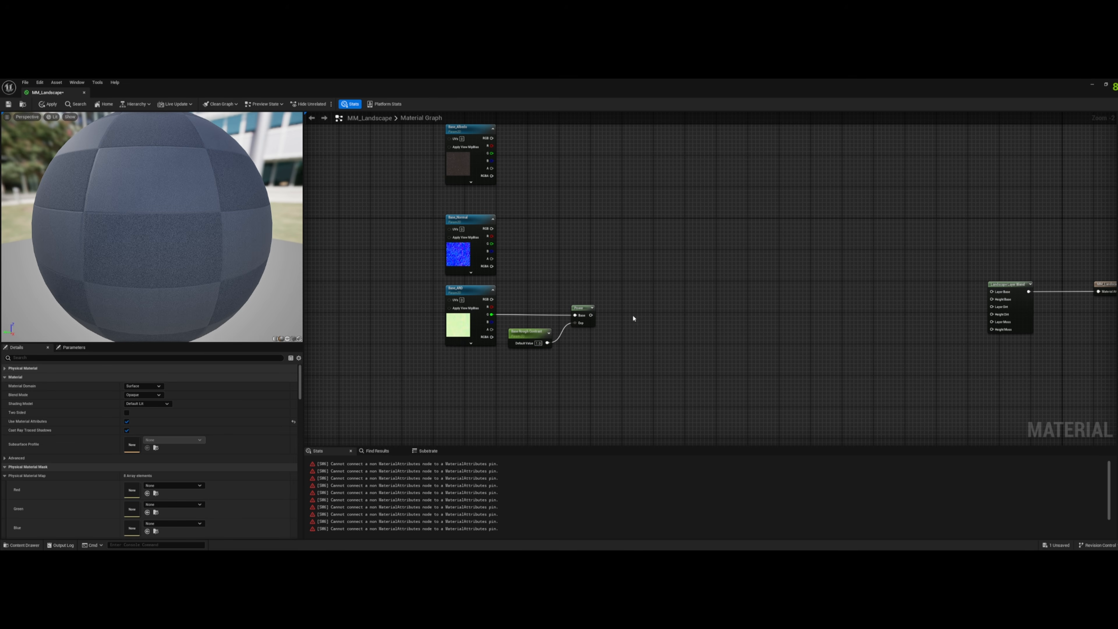
- Add a Multiply node beyond the Power node and connect the Power output to its A input
{"action": "left_click", "coordinate": [649, 315]}
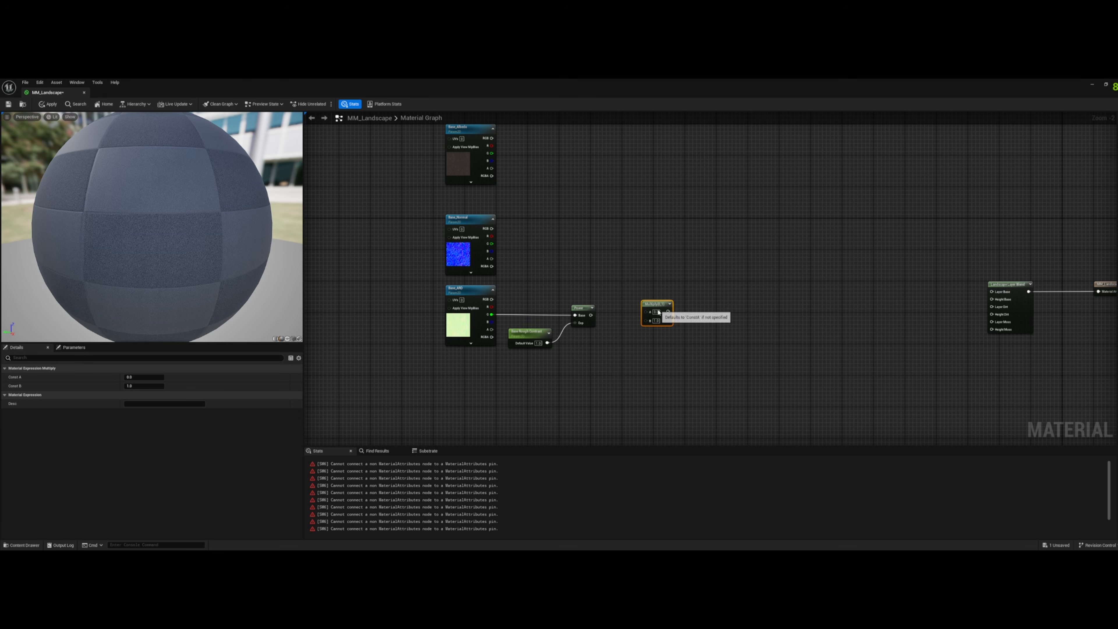
{"action": "left_click_drag", "start_coordinate": [658, 311], "coordinate": [662, 315]}
{"action": "left_click_drag", "start_coordinate": [590, 315], "coordinate": [651, 317]}
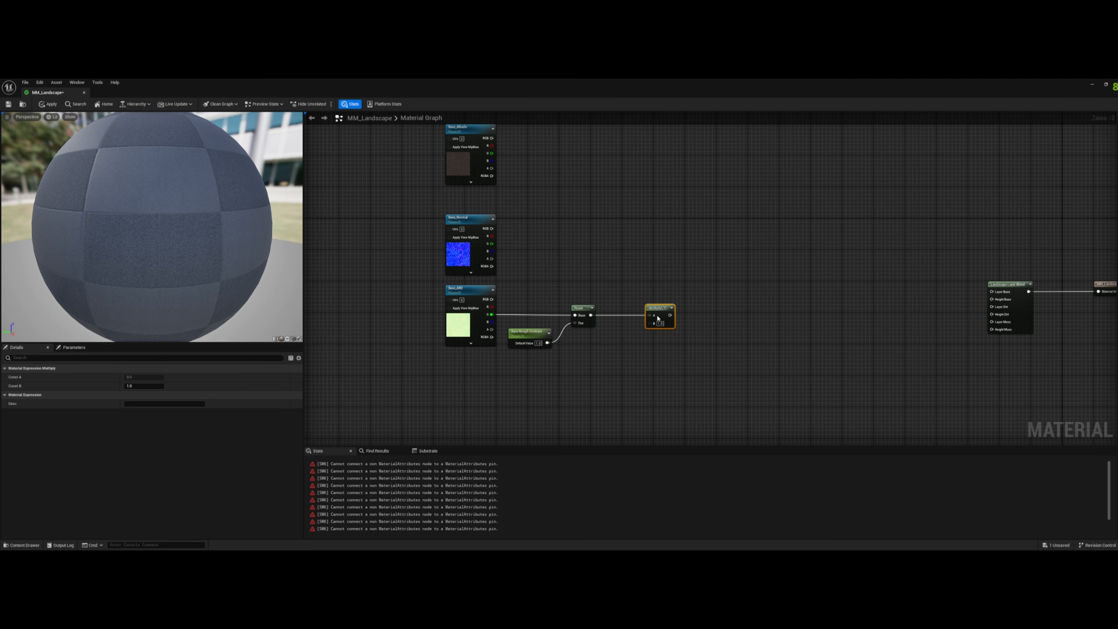
{"action": "left_click", "coordinate": [718, 311]}
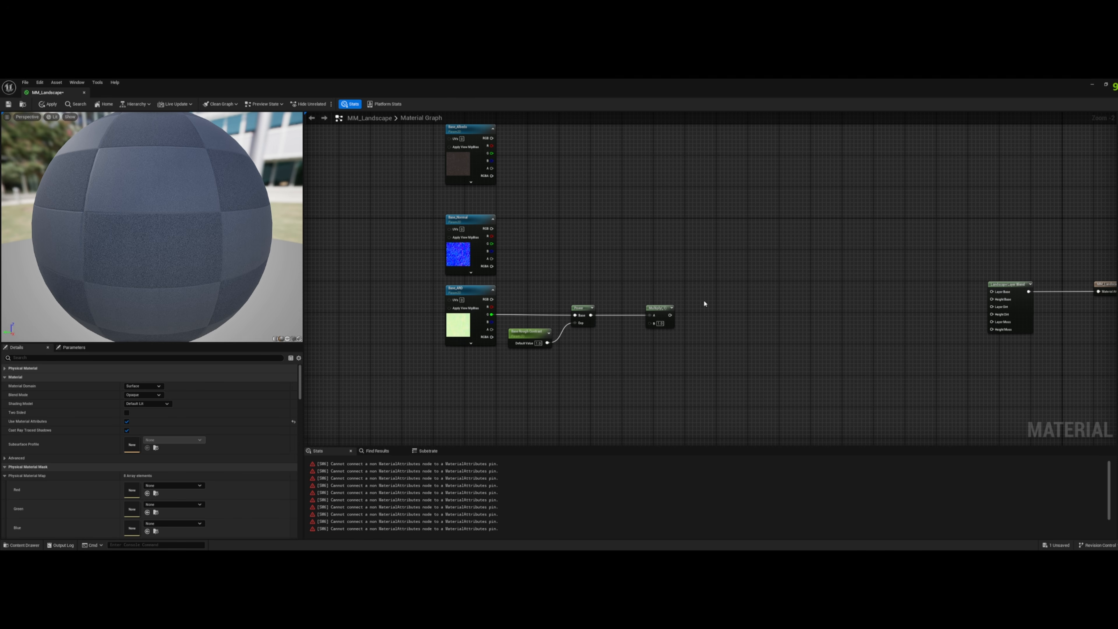
{"action": "left_click_drag", "start_coordinate": [544, 379], "coordinate": [511, 330]}
{"action": "left_click_drag", "start_coordinate": [629, 381], "coordinate": [669, 301]}
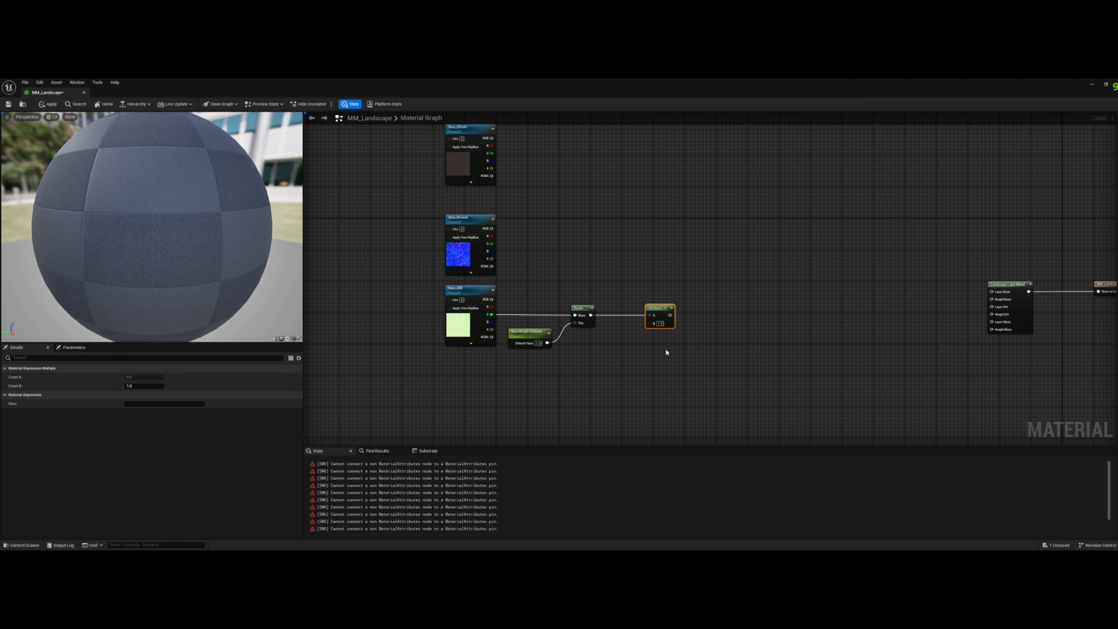
- Add a scalar parameter named Base Rough Int with default value 1 and connect it to the Multiply node's B input
{"action": "left_click", "coordinate": [586, 343]}
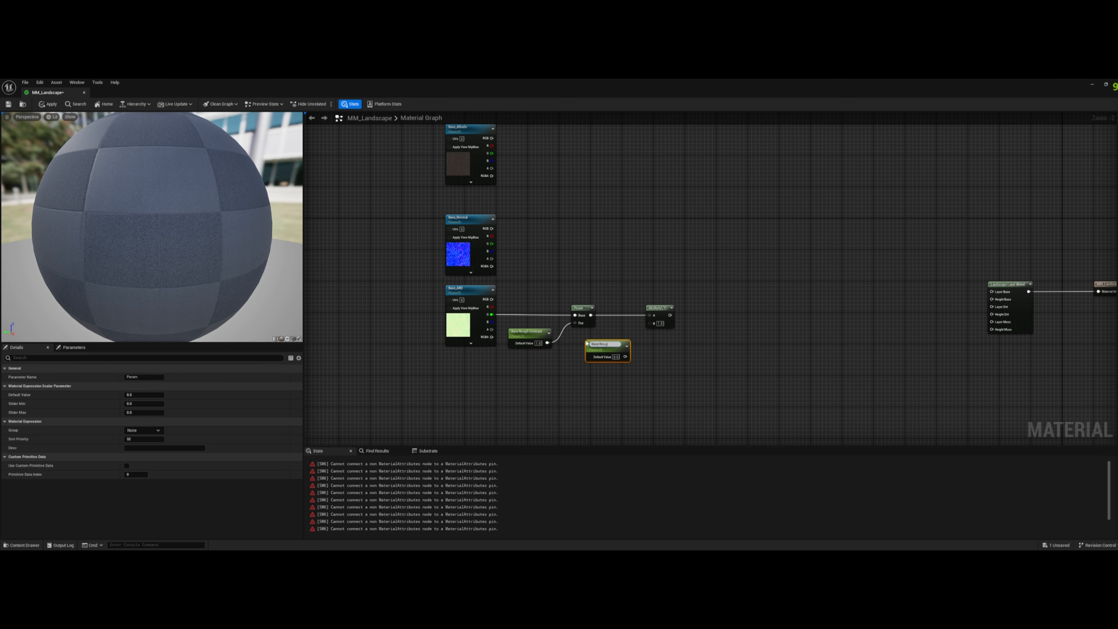
{"action": "type", "text": "Base Rough Int"}
{"action": "key", "text": "Return"}
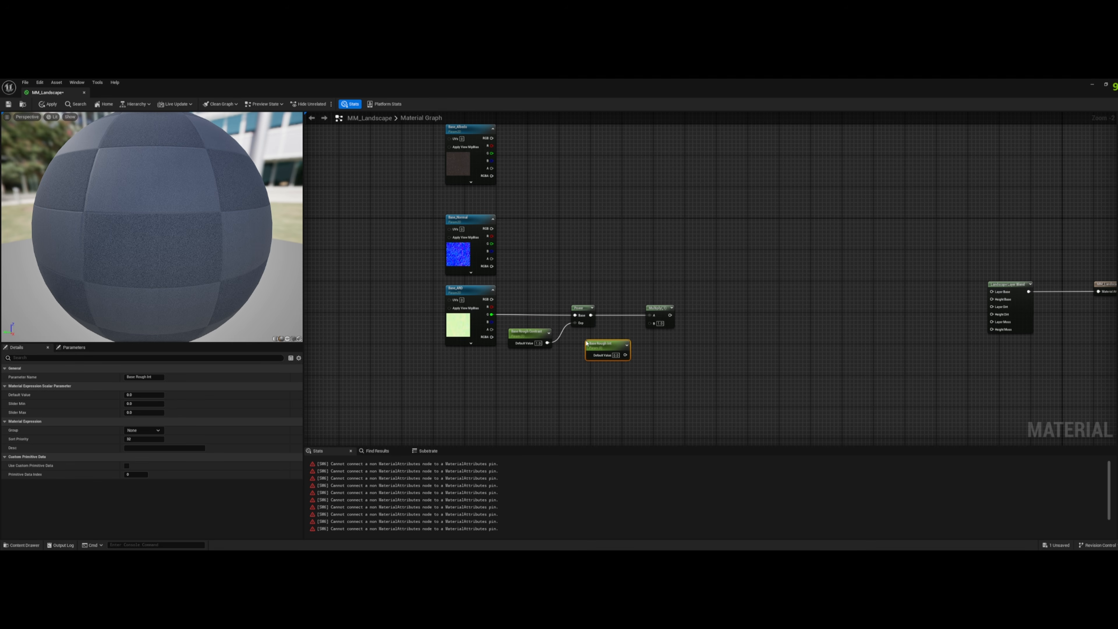
{"action": "left_click_drag", "start_coordinate": [622, 355], "coordinate": [651, 324]}
- Duplicate the Power, Multiply and two roughness parameter nodes below the originals and feed the copied Power's Base from Base_ARD's blue output
{"action": "right_click_drag", "start_coordinate": [502, 390], "coordinate": [529, 388]}
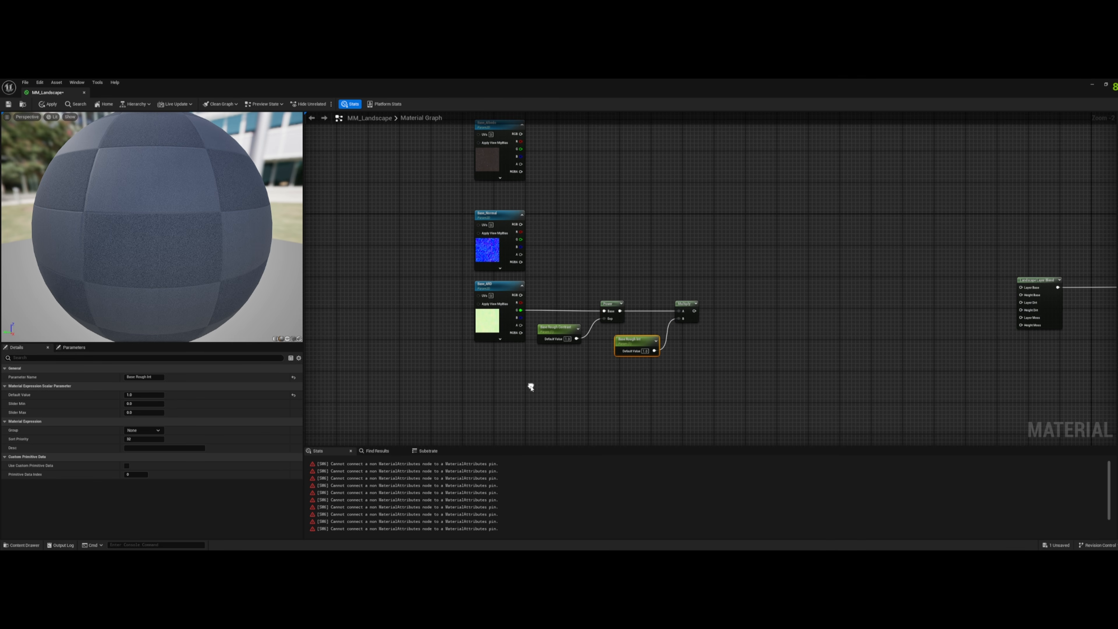
{"action": "left_click_drag", "start_coordinate": [530, 387], "coordinate": [700, 272]}
{"action": "key", "text": "ctrl+d"}
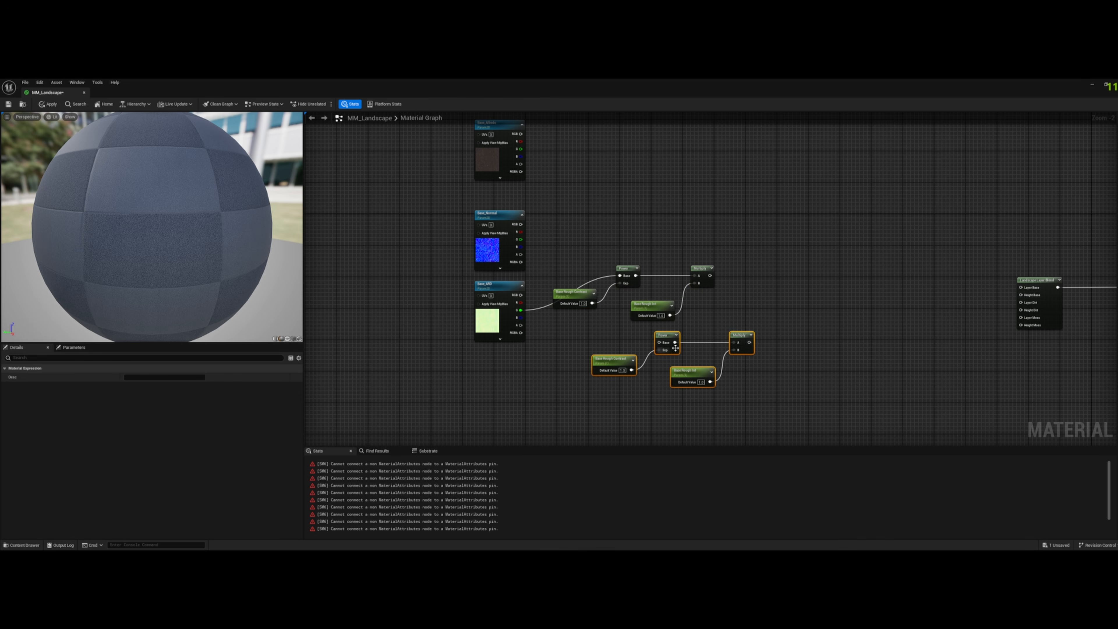
{"action": "left_click_drag", "start_coordinate": [739, 335], "coordinate": [691, 332]}
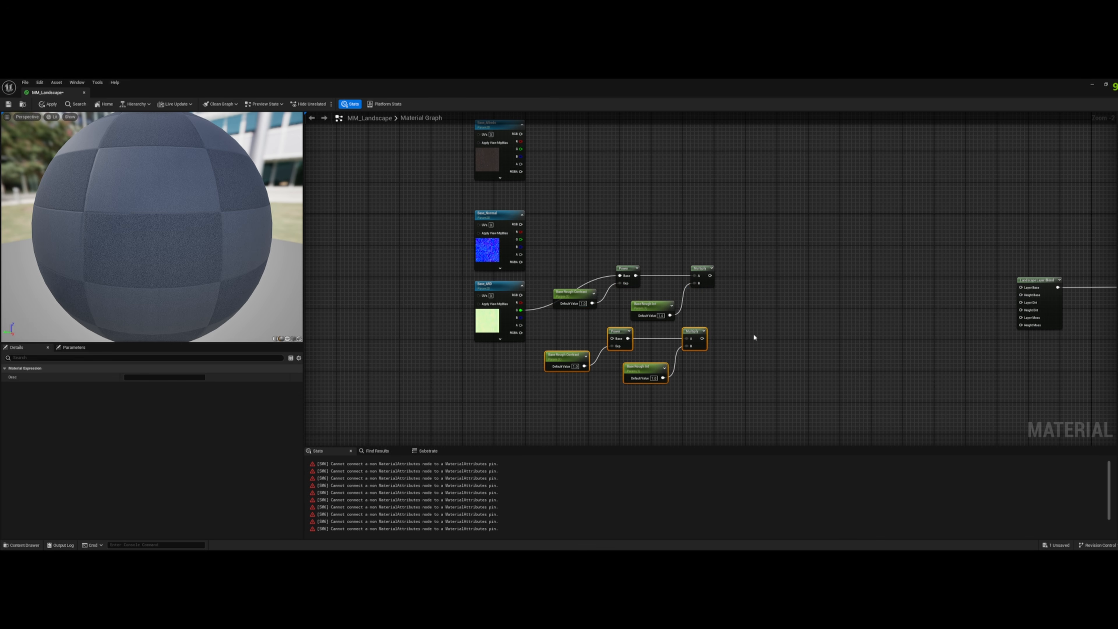
{"action": "left_click", "coordinate": [546, 330]}
{"action": "left_click_drag", "start_coordinate": [521, 318], "coordinate": [612, 338]}
- Rename the two duplicated scalar parameters as Base Disp Contrast and Base Disp Int
{"action": "left_click", "coordinate": [557, 361]}
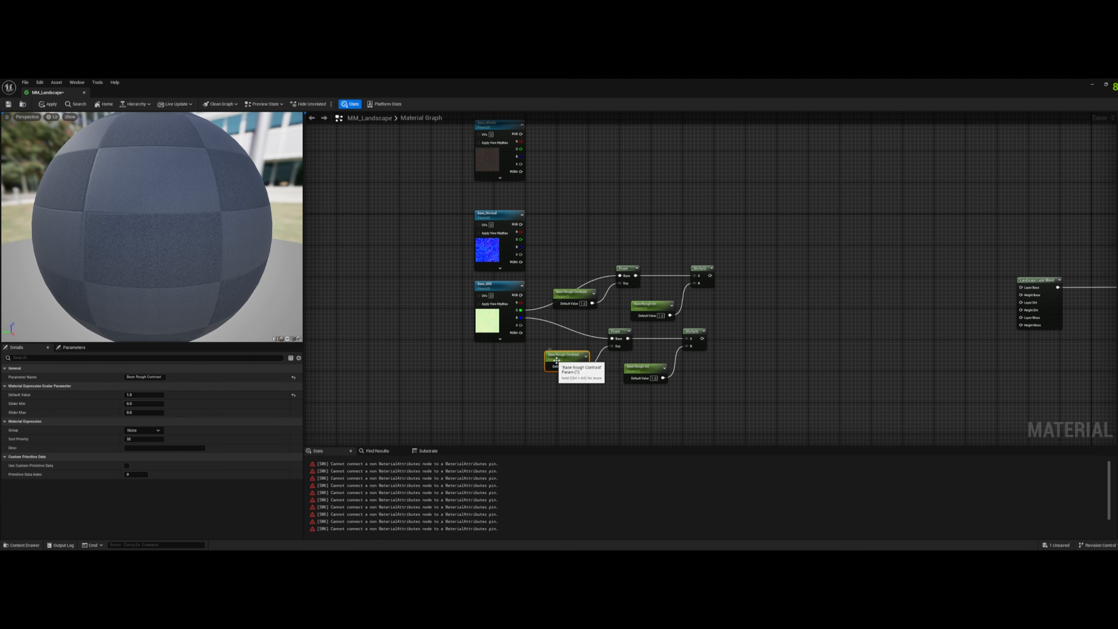
{"action": "double_click", "coordinate": [136, 377]}
{"action": "type", "text": "Disp"}
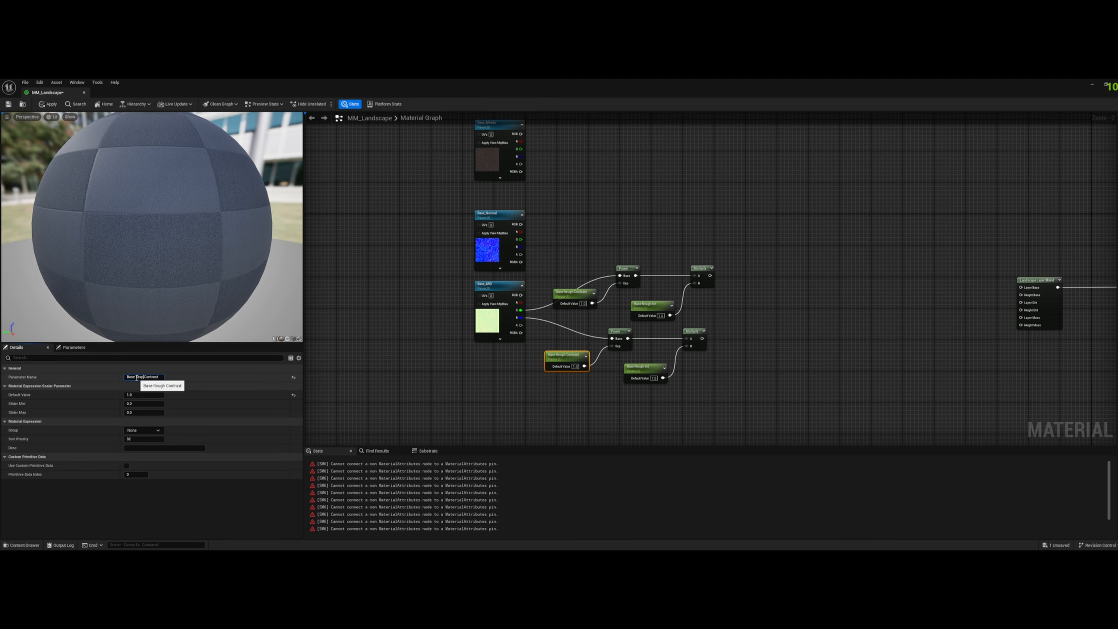
{"action": "left_click", "coordinate": [630, 365]}
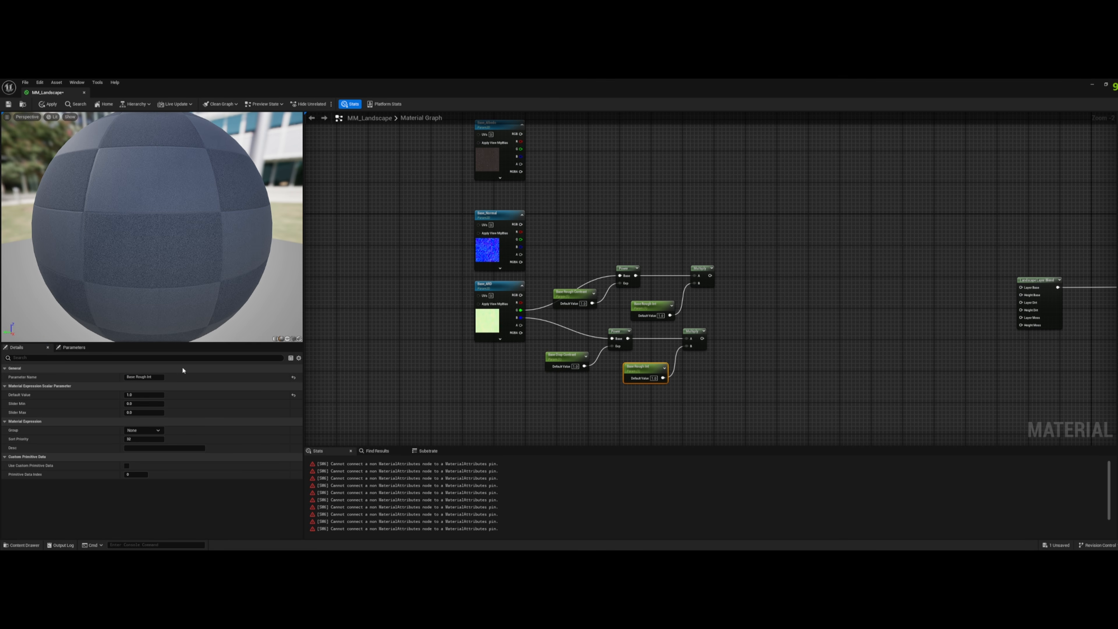
{"action": "double_click", "coordinate": [137, 377]}
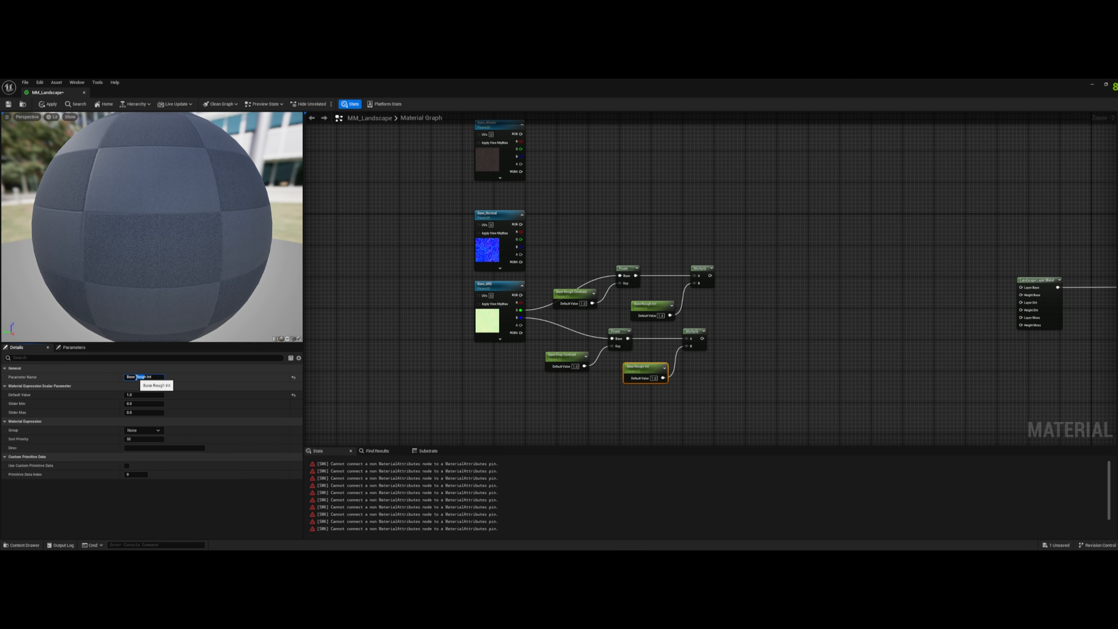
{"action": "key", "text": "BackSpace"}
{"action": "type", "text": "Disp"}
{"action": "left_click", "coordinate": [698, 374]}
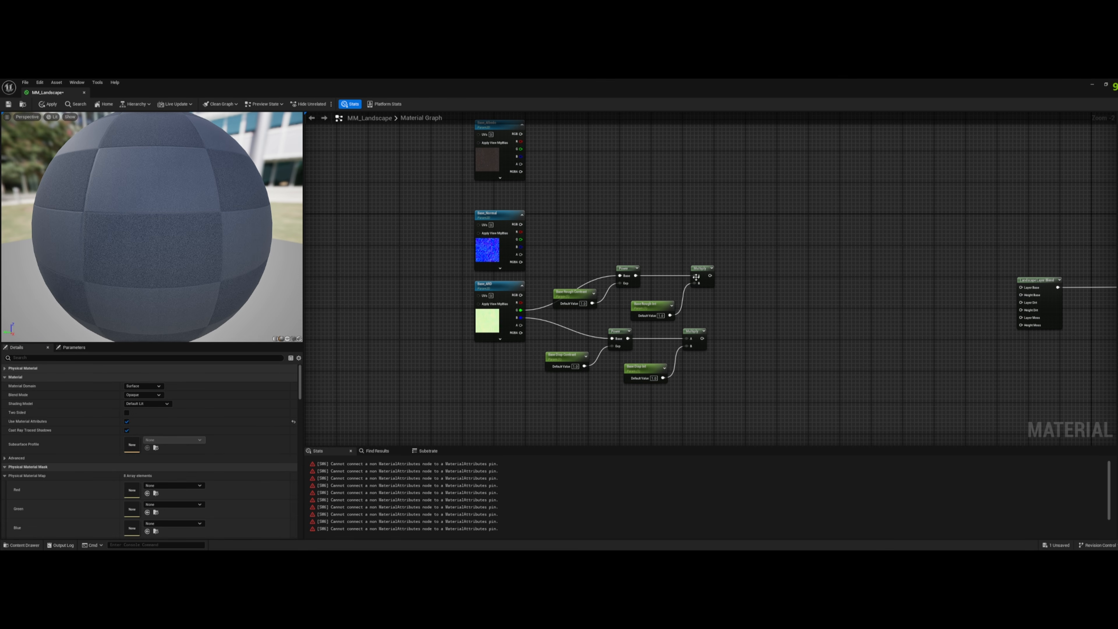
{"action": "right_click_drag", "start_coordinate": [751, 275], "coordinate": [842, 337]}
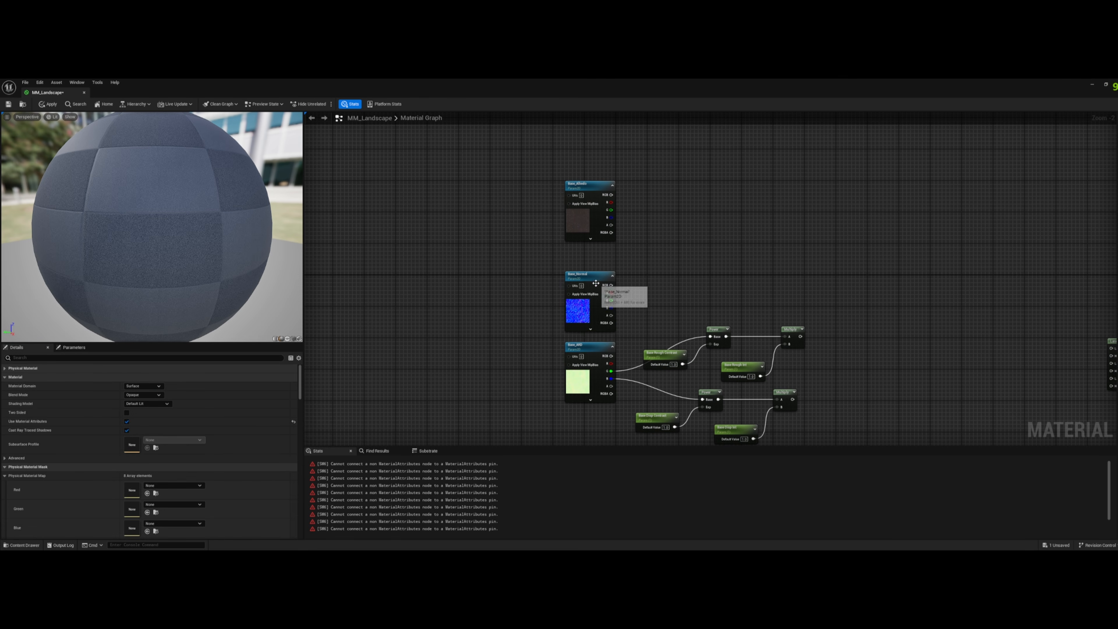
- Move the Base_Normal node up and feed its RGB output into a new FlattenNormal node
{"action": "left_click_drag", "start_coordinate": [590, 275], "coordinate": [708, 260]}
{"action": "type", "text": "flatt"}
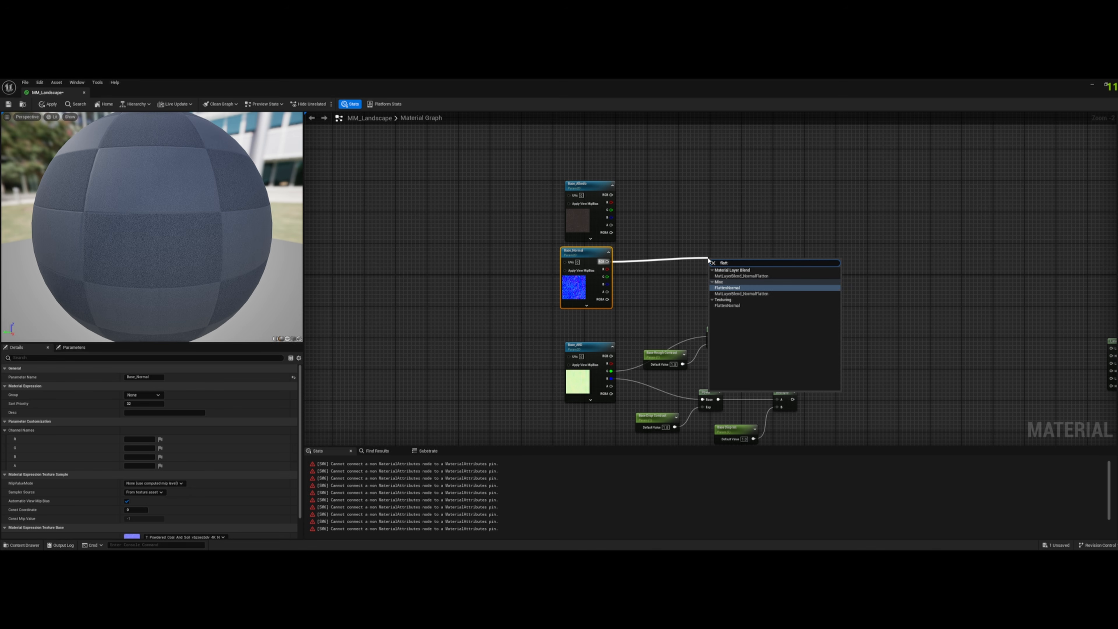
{"action": "key", "text": "Return"}
{"action": "left_click_drag", "start_coordinate": [724, 260], "coordinate": [751, 255]}
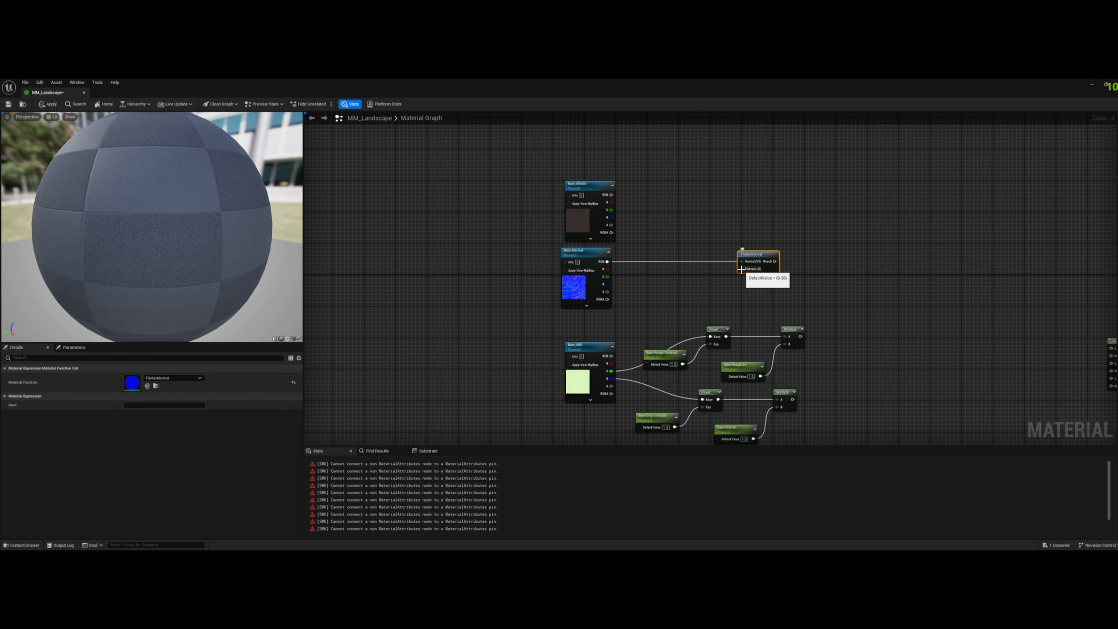
- Add a scalar parameter below the FlattenNormal node and connect it to the Flatness input
{"action": "scroll", "coordinate": [754, 269], "scroll_direction": "up", "scroll_amount": 2}
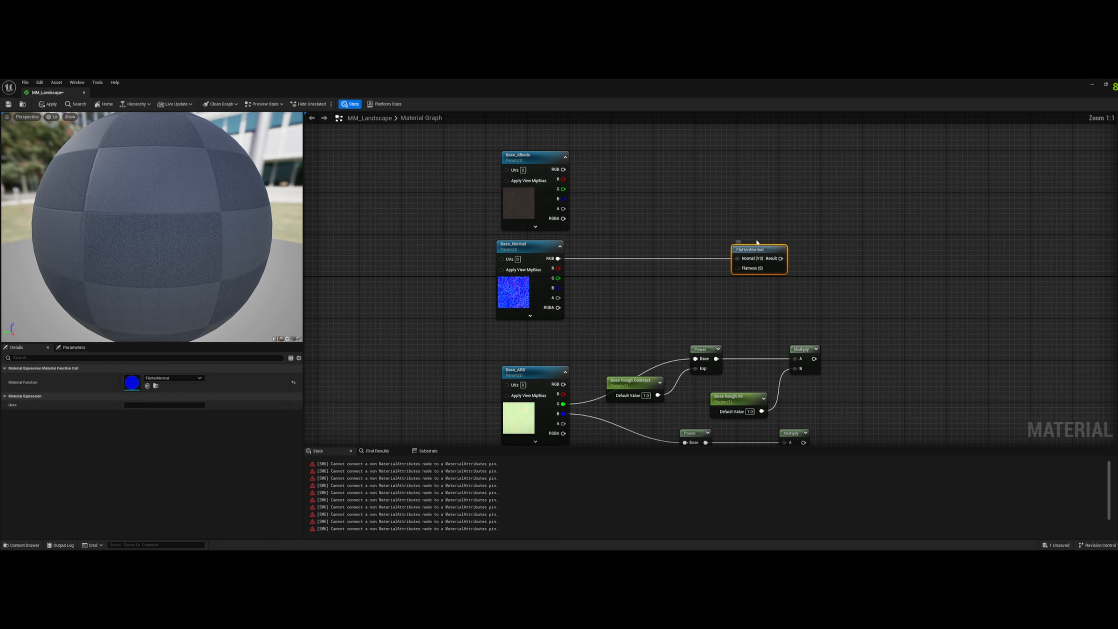
{"action": "left_click", "coordinate": [661, 292]}
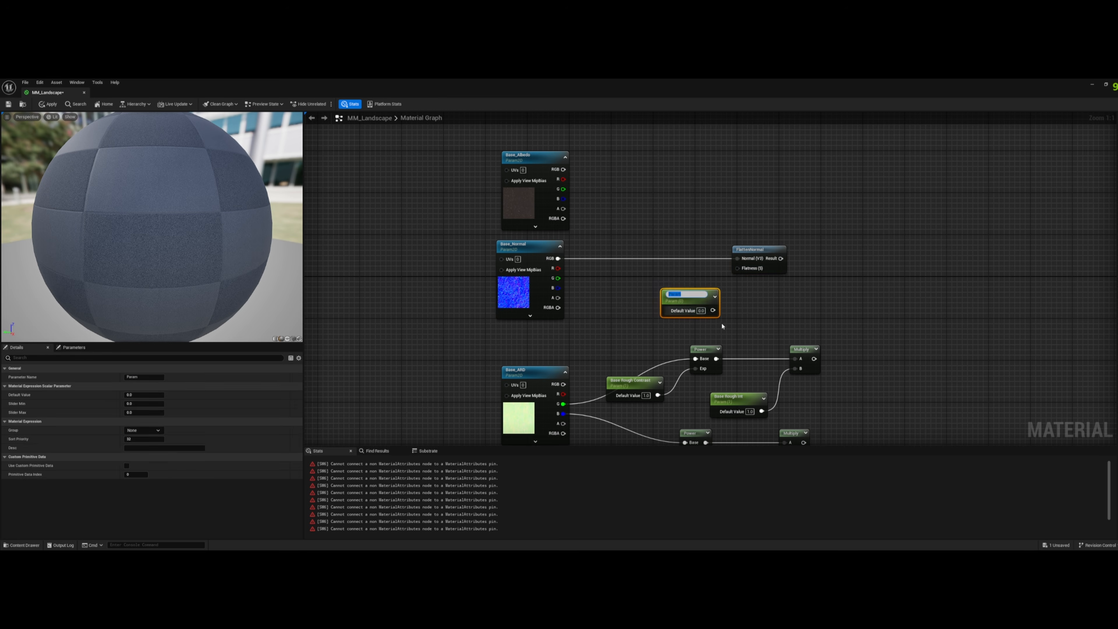
{"action": "left_click", "coordinate": [667, 284]}
{"action": "left_click_drag", "start_coordinate": [713, 308], "coordinate": [737, 268]}
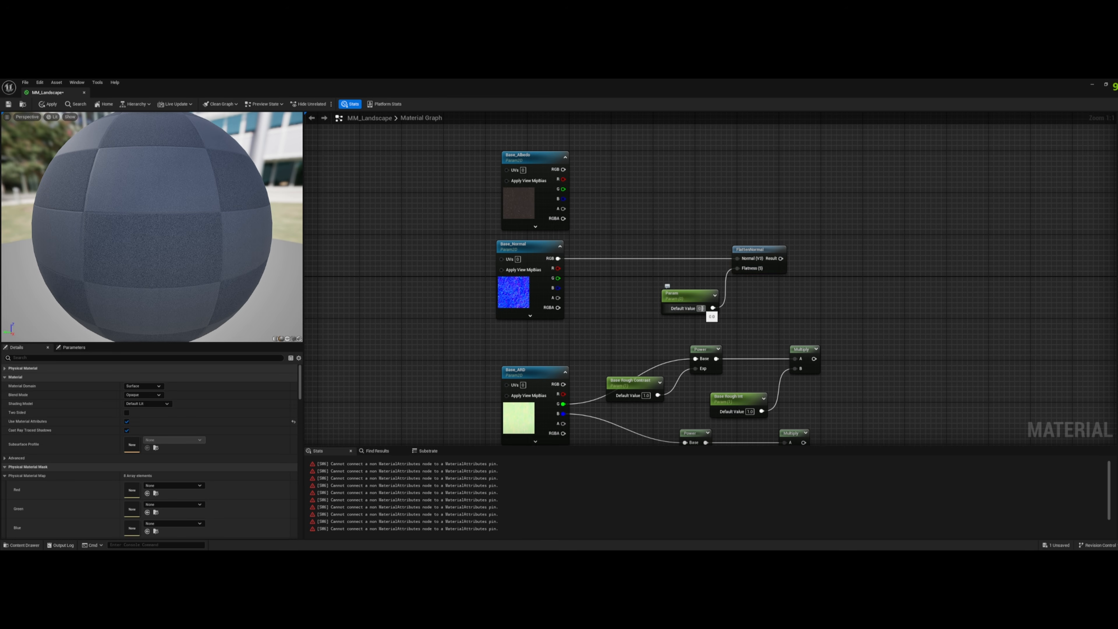
{"action": "type", "text": "5"}
{"action": "key", "text": "Return"}
{"action": "key", "text": "BackSpace"}
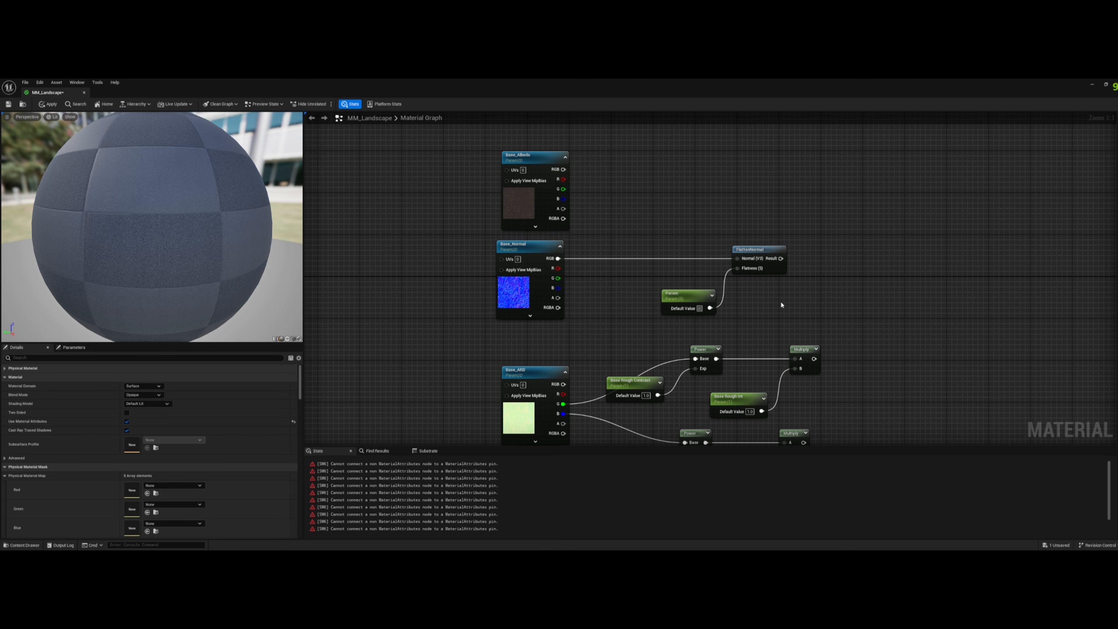
{"action": "type", "text": "-1"}
{"action": "key", "text": "Return"}
- Set the Flatness parameter's default value to 1 and move the node farther away from FlattenNormal
{"action": "type", "text": "1"}
{"action": "key", "text": "Return"}
{"action": "left_click_drag", "start_coordinate": [694, 301], "coordinate": [634, 311]}
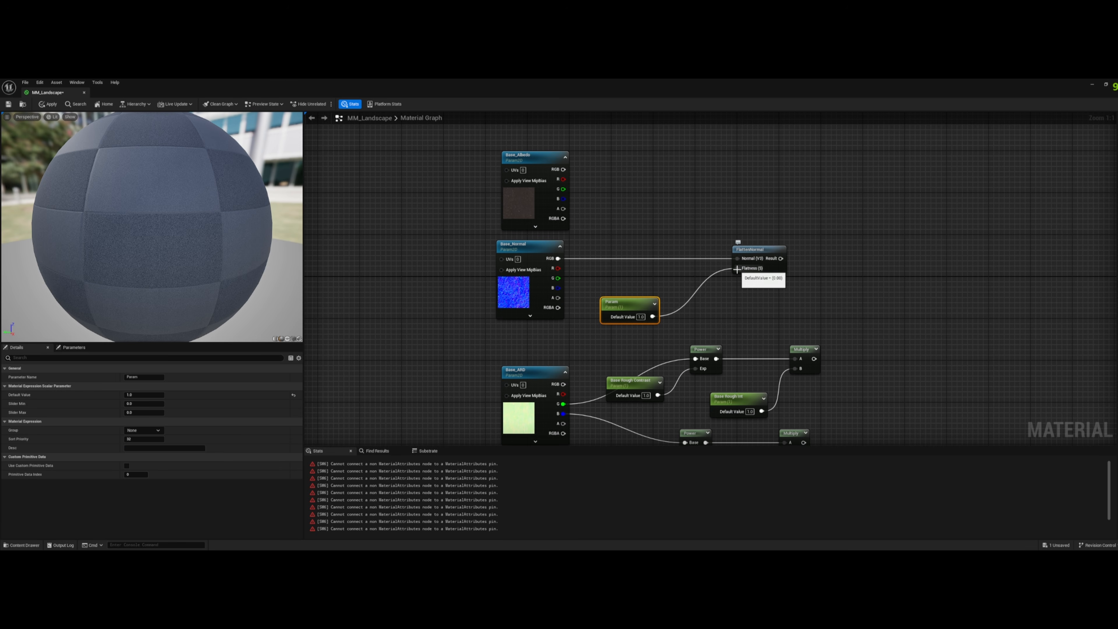
- Insert a OneMinus node between the scalar parameter and FlattenNormal's Flatness input
{"action": "left_click_drag", "start_coordinate": [737, 269], "coordinate": [710, 315]}
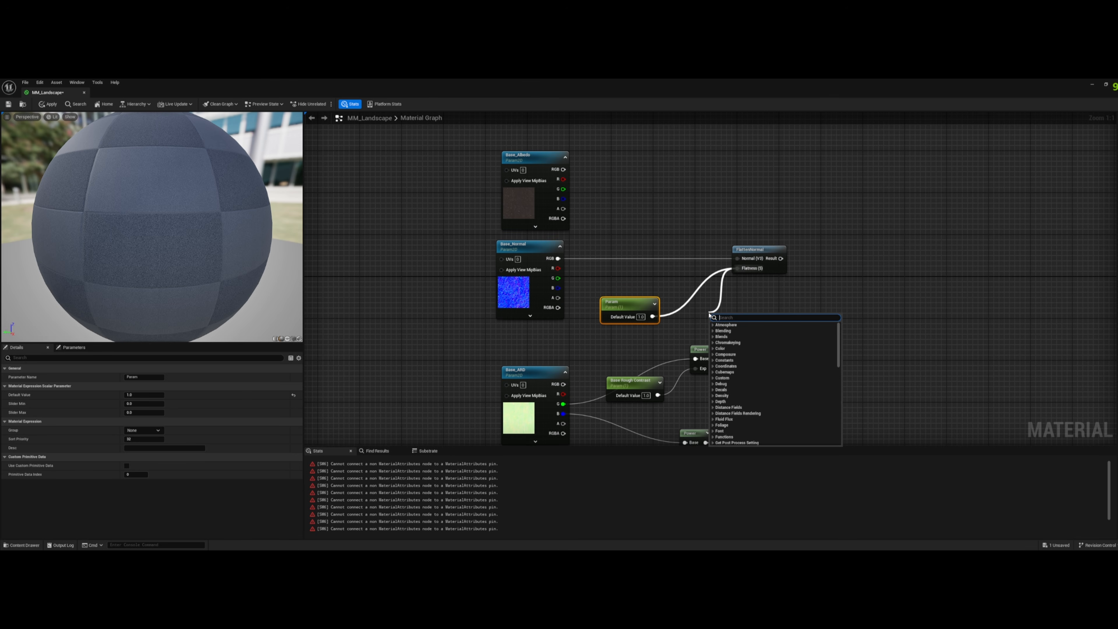
{"action": "type", "text": "onem"}
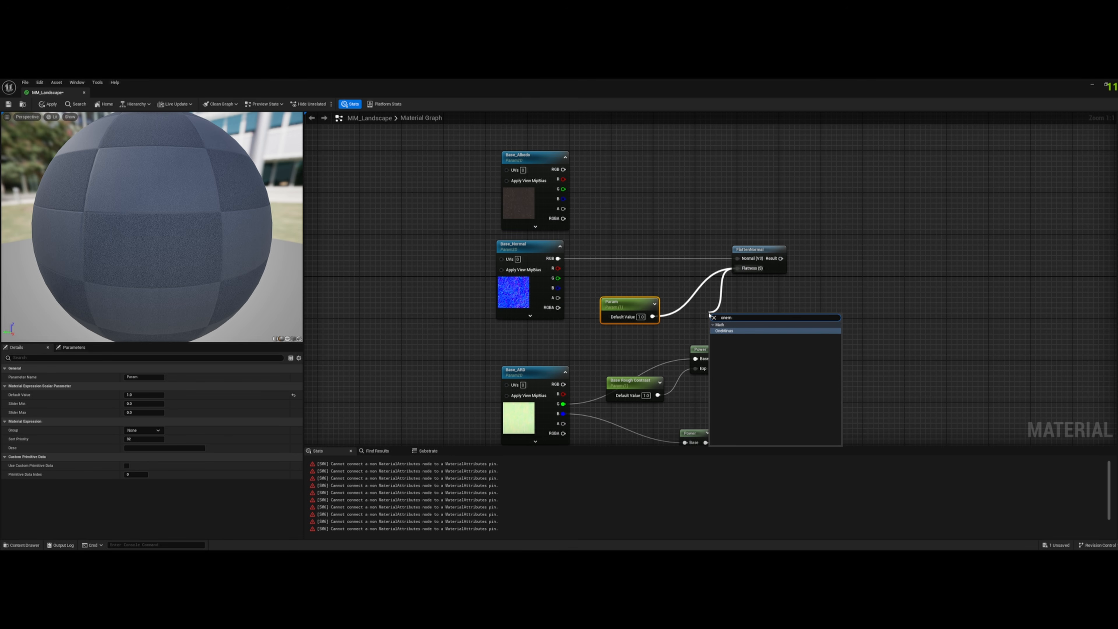
{"action": "key", "text": "Return"}
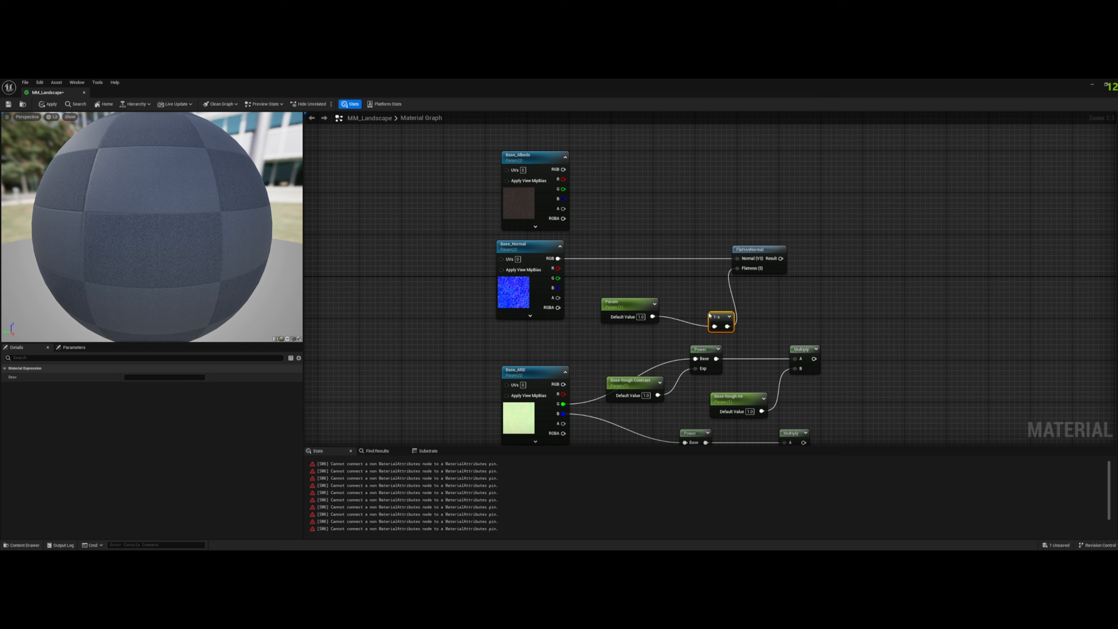
{"action": "left_click_drag", "start_coordinate": [708, 304], "coordinate": [698, 309]}
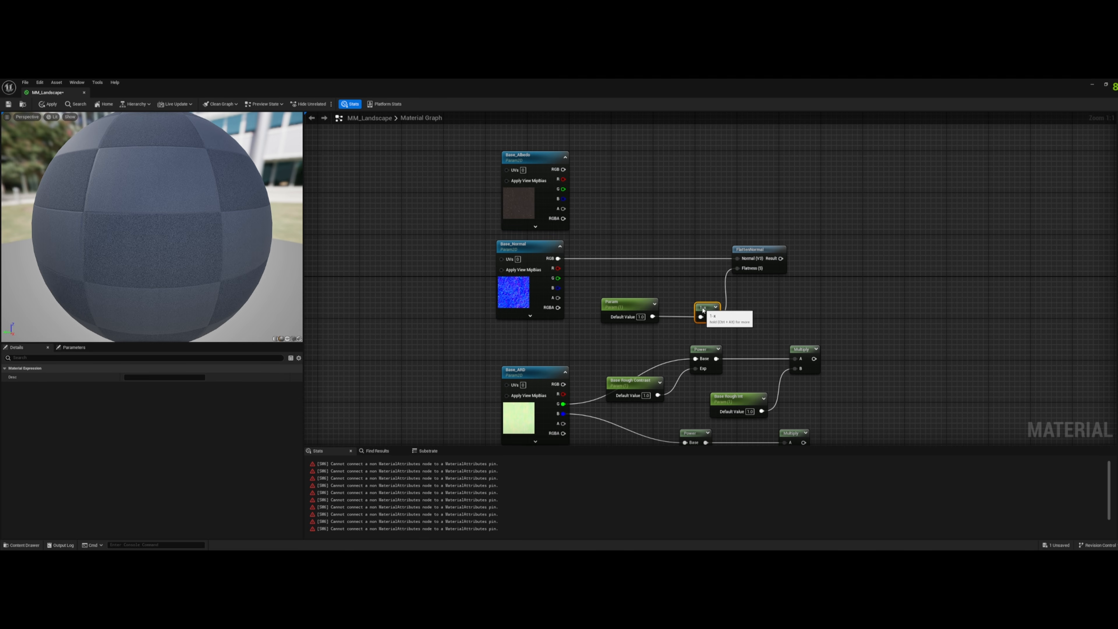
- Rename the scalar parameter feeding the OneMinus node as Normal Int
{"action": "left_click", "coordinate": [618, 303]}
{"action": "left_click", "coordinate": [146, 376]}
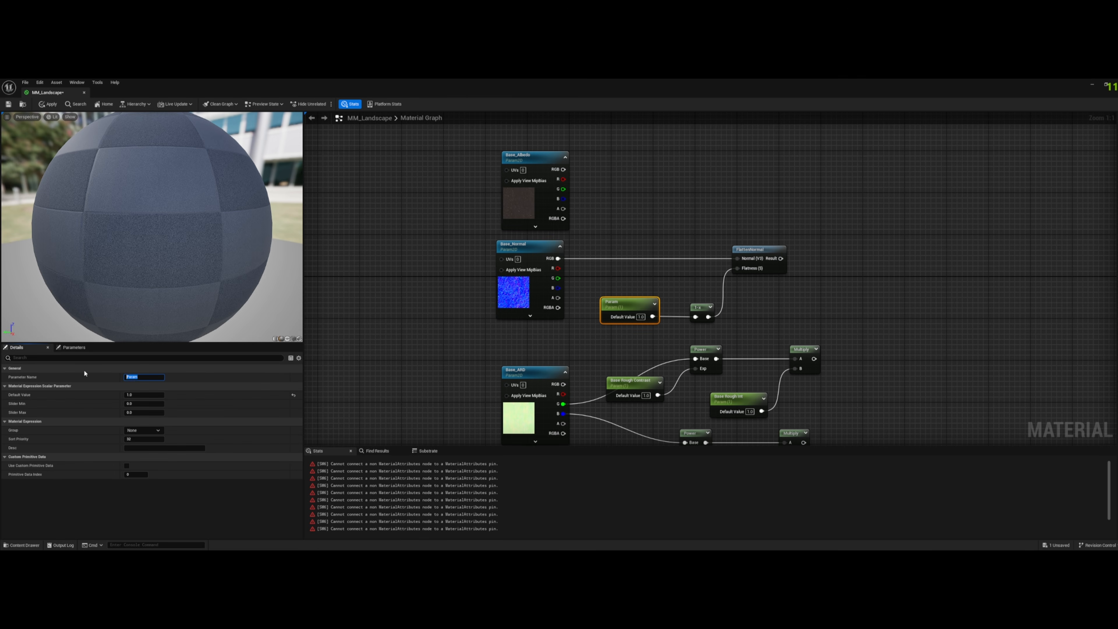
{"action": "type", "text": "Normal Int"}
{"action": "key", "text": "Return"}
{"action": "left_click", "coordinate": [662, 251]}
{"action": "left_click", "coordinate": [628, 309]}
- Move the Base_Albedo texture node up to leave more room above Base_Normal
{"action": "right_click_drag", "start_coordinate": [787, 326], "coordinate": [741, 385]}
{"action": "left_click_drag", "start_coordinate": [488, 221], "coordinate": [484, 173]}
{"action": "left_click", "coordinate": [541, 205]}
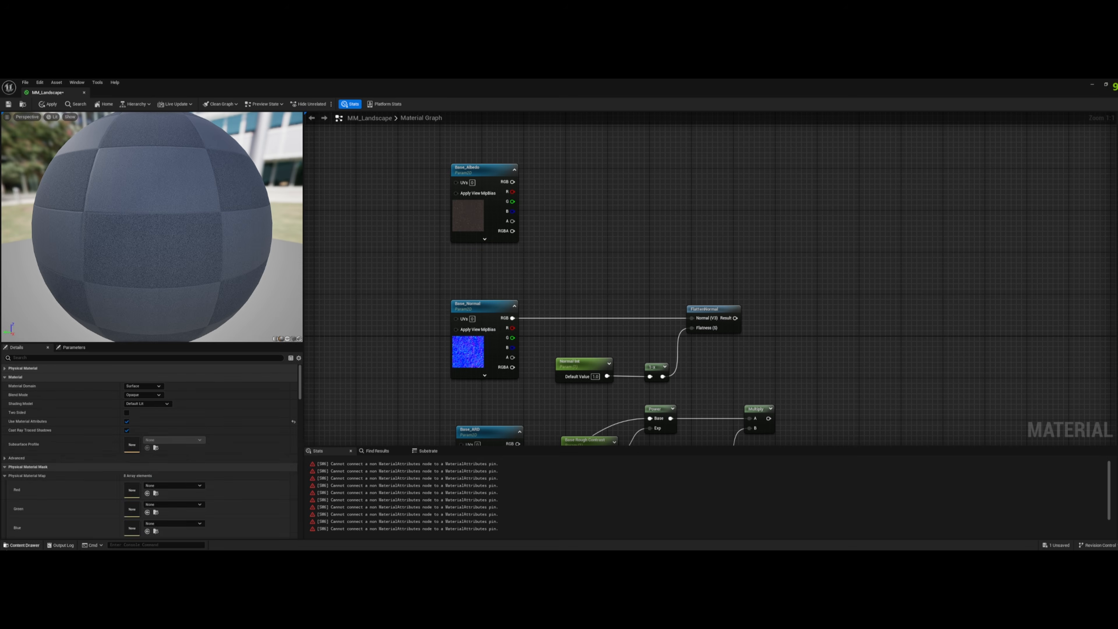
- Open the MI_Powdered_Coal_And_Soil material instance from the project content, then open its parent material M_MS_Surface_Material
{"action": "left_click", "coordinate": [22, 544]}
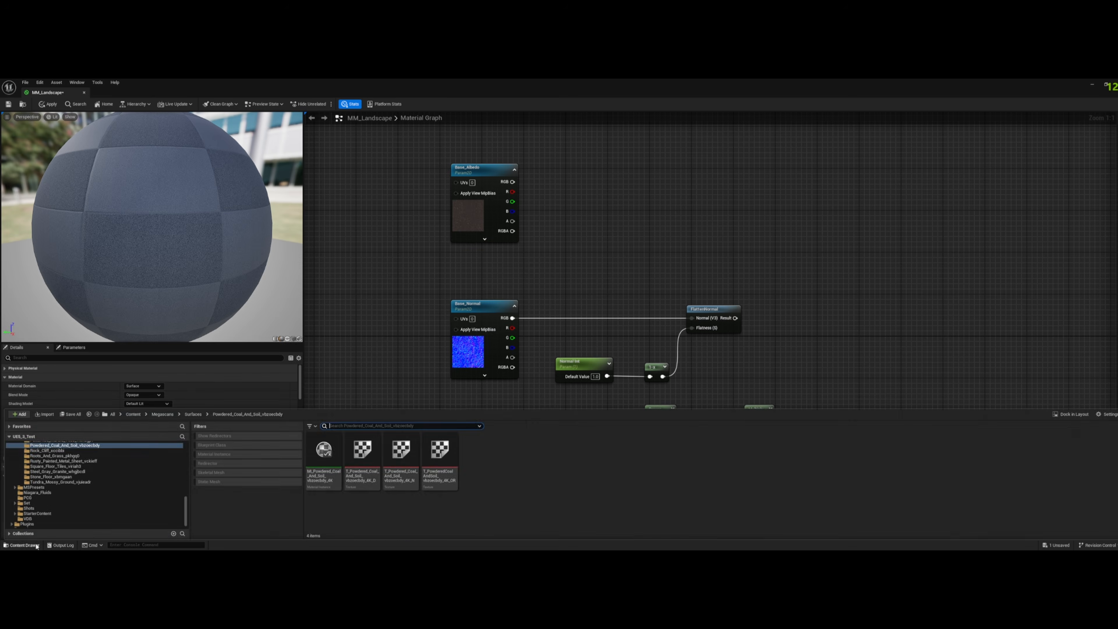
{"action": "double_click", "coordinate": [325, 461]}
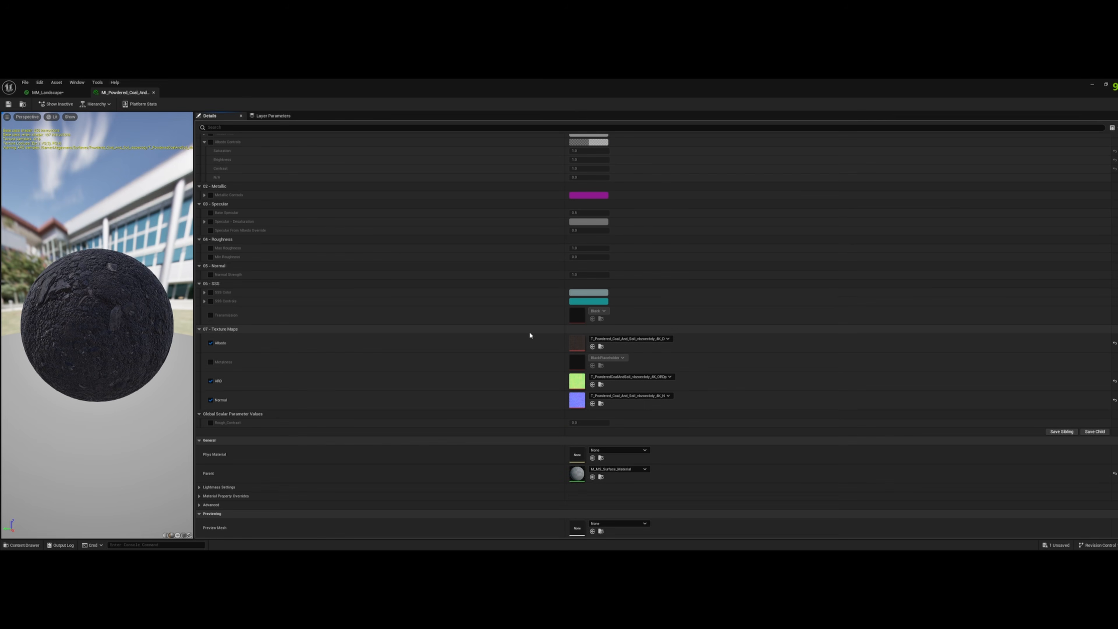
{"action": "scroll", "coordinate": [502, 373], "scroll_direction": "up", "scroll_amount": 5}
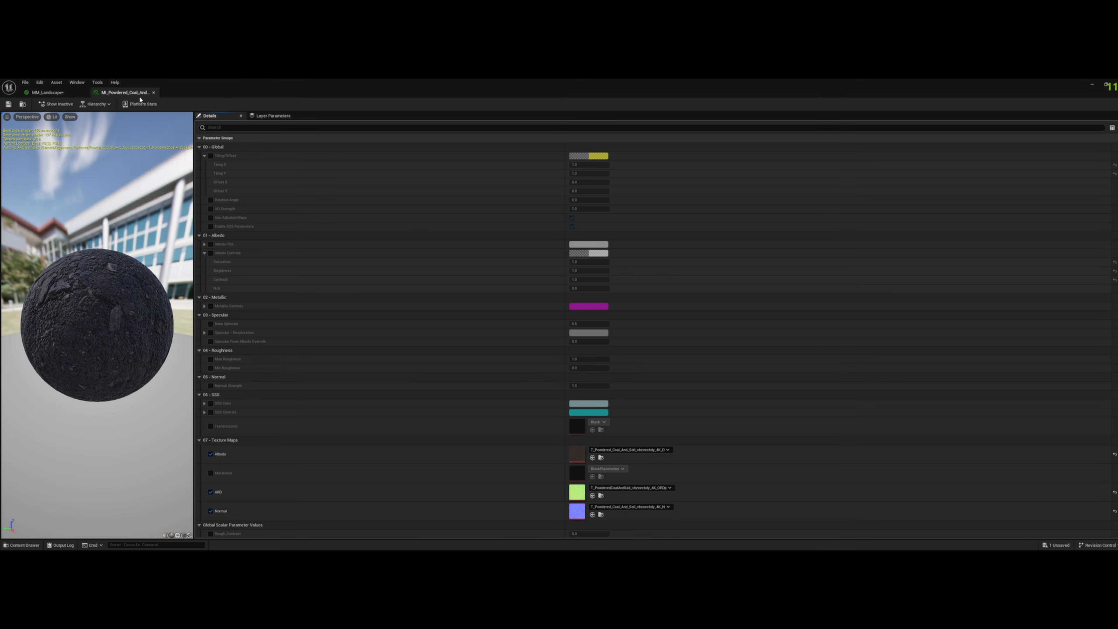
{"action": "left_click_drag", "start_coordinate": [256, 89], "coordinate": [523, 146]}
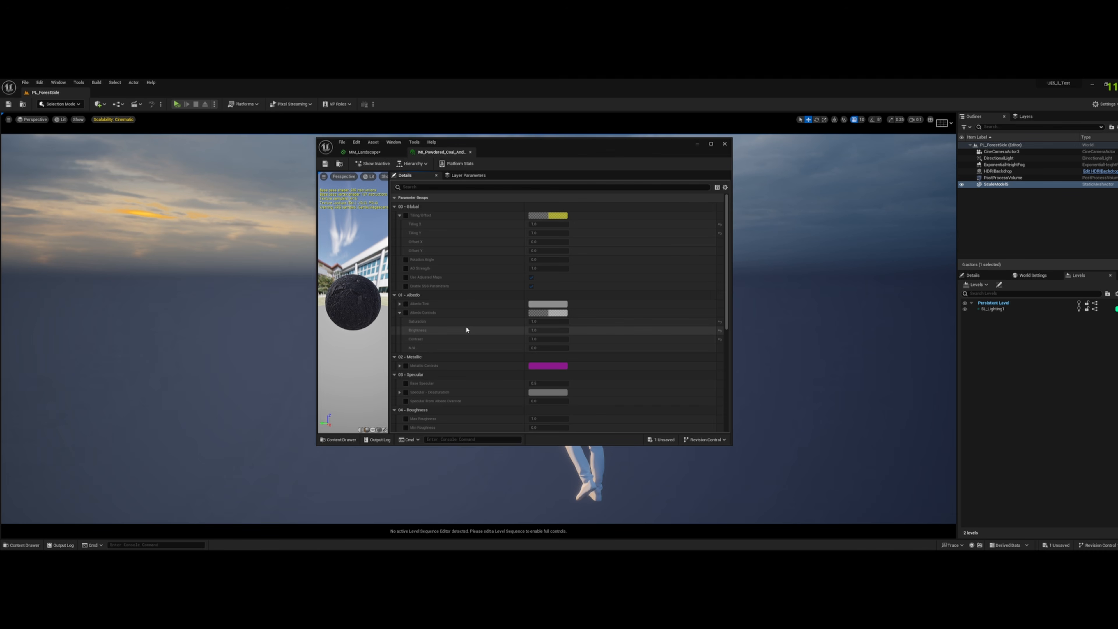
{"action": "scroll", "coordinate": [468, 330], "scroll_direction": "down", "scroll_amount": 8}
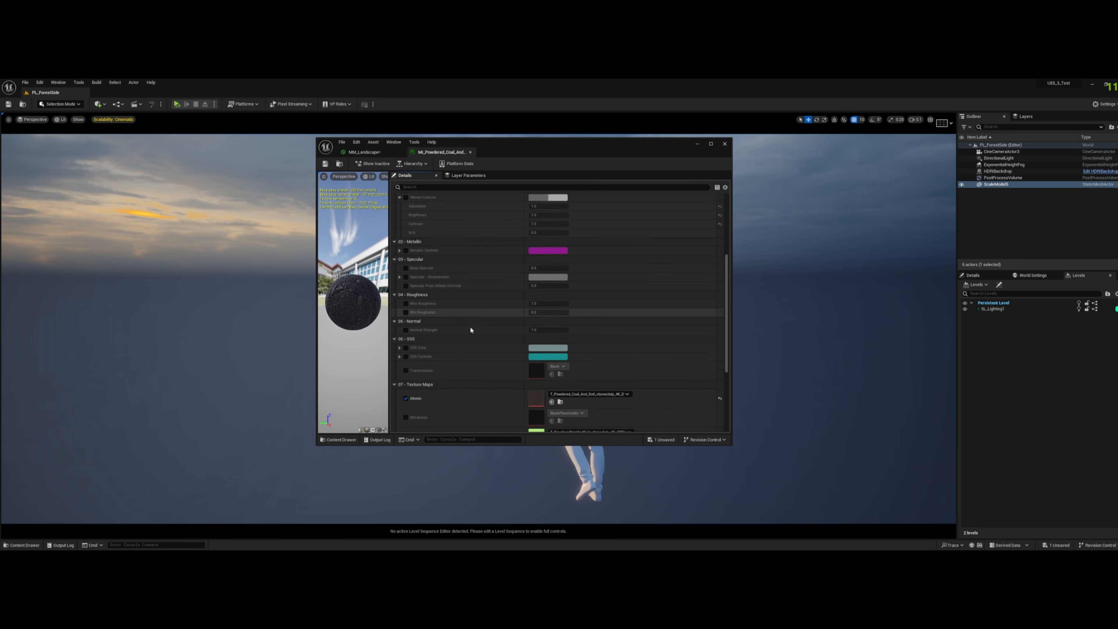
{"action": "scroll", "coordinate": [471, 330], "scroll_direction": "down", "scroll_amount": 2}
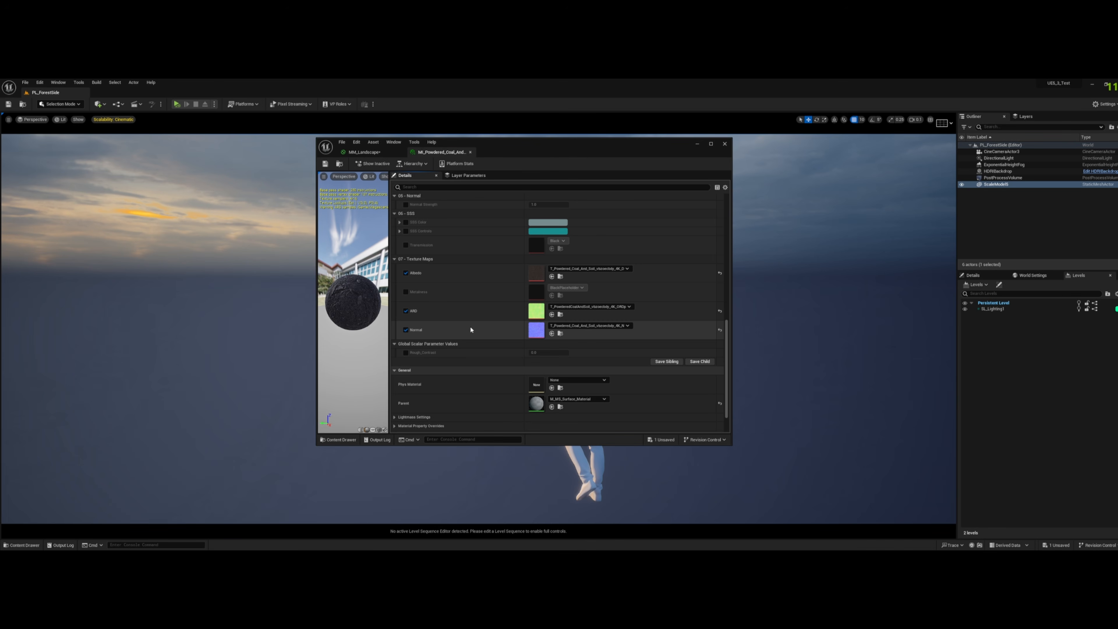
{"action": "double_click", "coordinate": [536, 403]}
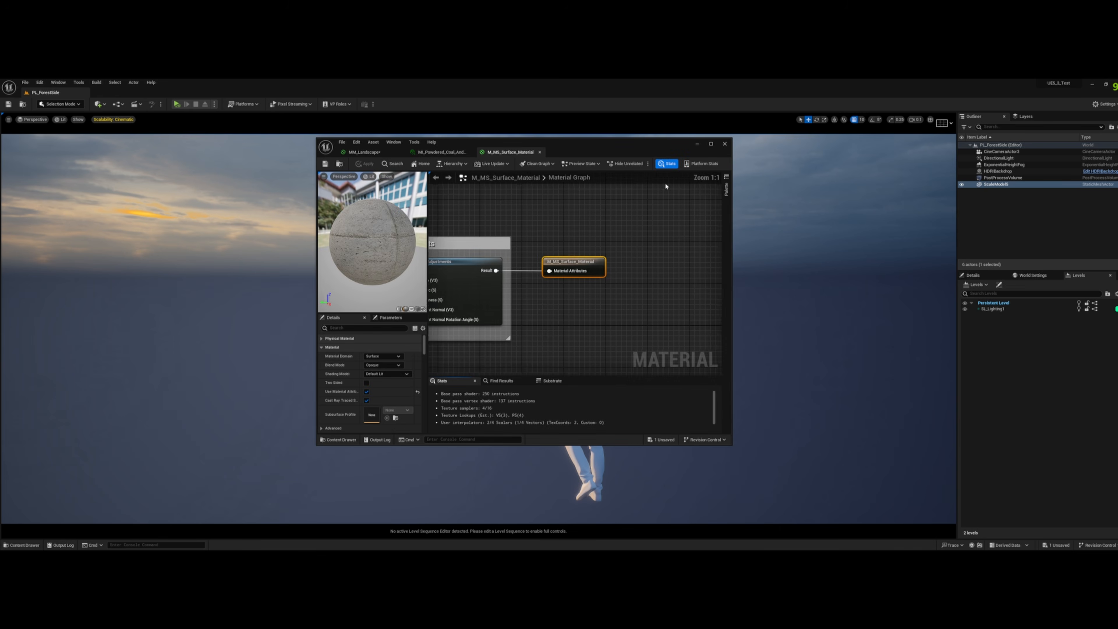
- Maximize the material editor and open the MF_MapAdjustments function from the Adjustments group
{"action": "key", "text": "super+Up"}
{"action": "right_click_drag", "start_coordinate": [548, 307], "coordinate": [767, 325]}
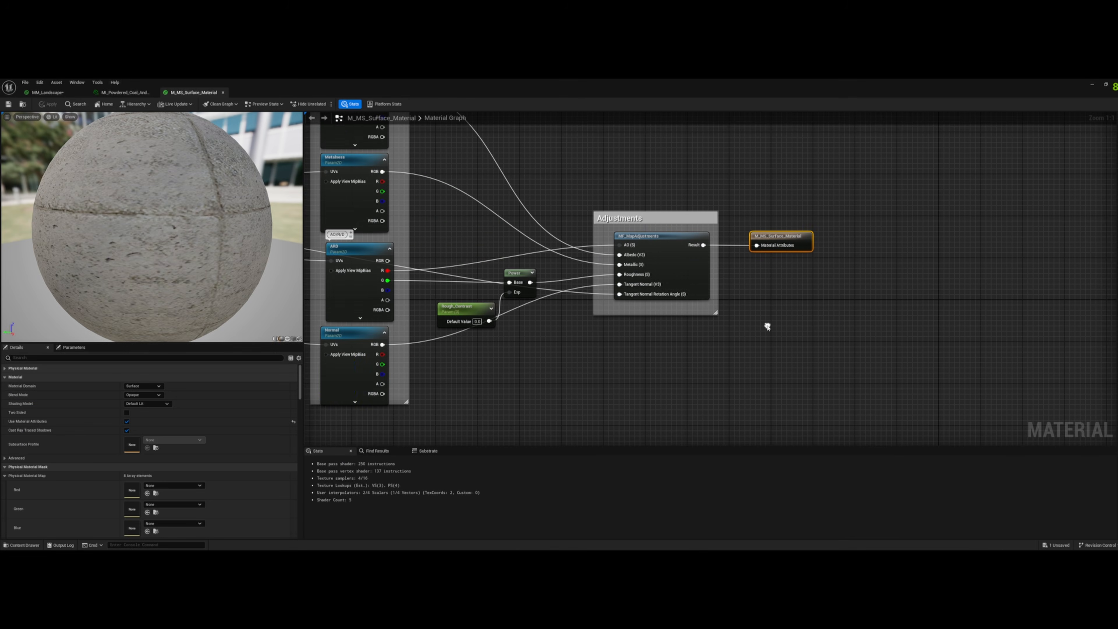
{"action": "right_click_drag", "start_coordinate": [606, 326], "coordinate": [651, 388]}
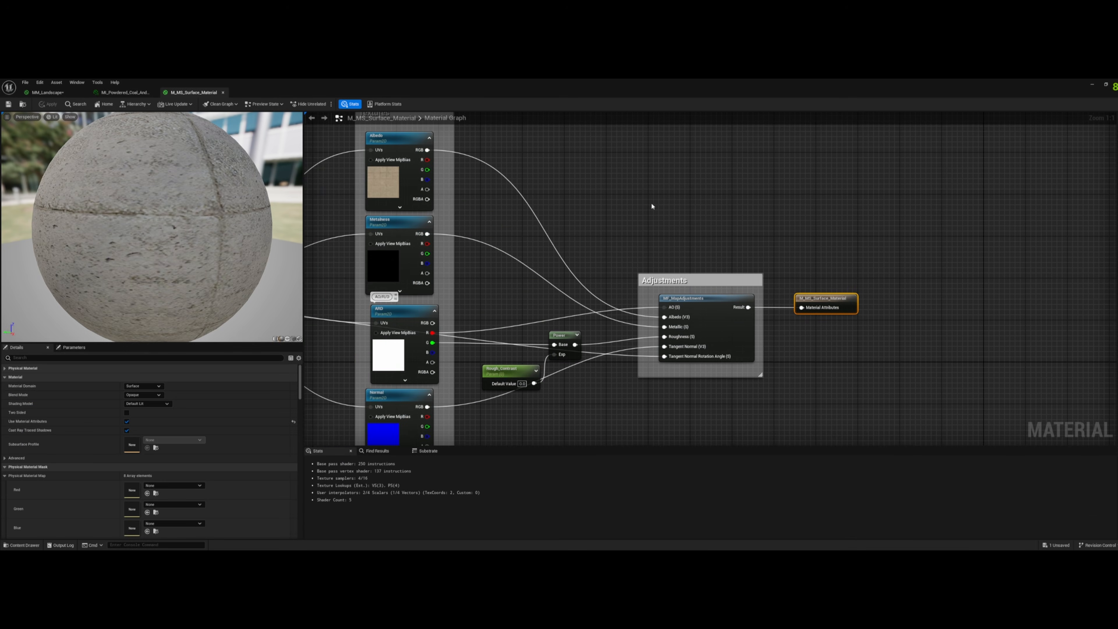
{"action": "double_click", "coordinate": [705, 302]}
- Select and copy all albedo adjustment nodes inside the Color group of MF_MapAdjustments
{"action": "scroll", "coordinate": [658, 341], "scroll_direction": "down", "scroll_amount": 7}
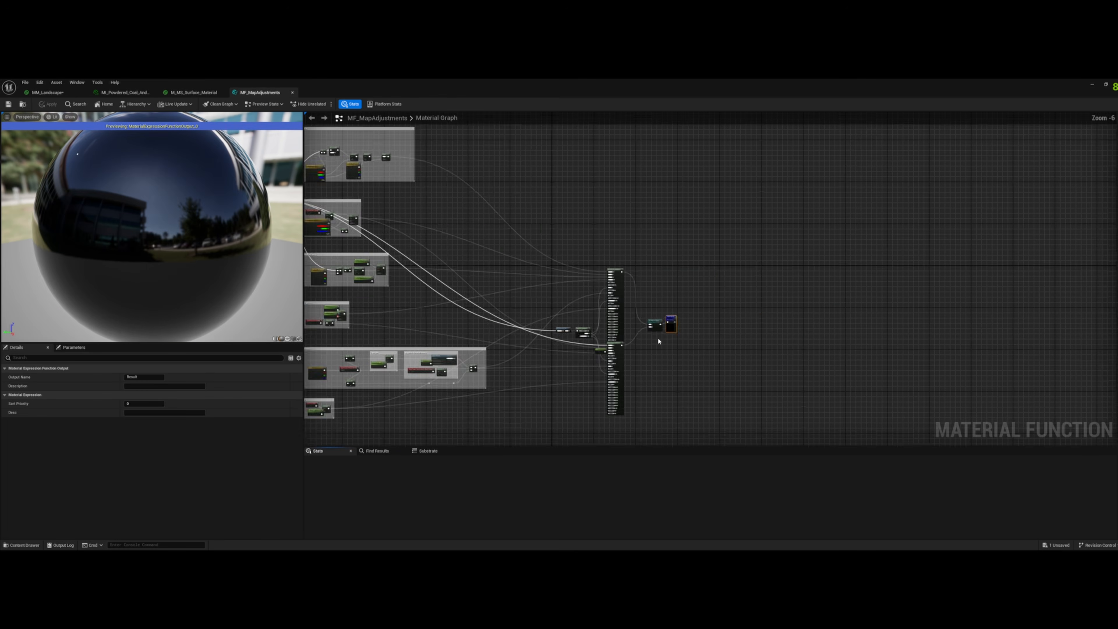
{"action": "right_click_drag", "start_coordinate": [537, 182], "coordinate": [675, 173]}
{"action": "scroll", "coordinate": [572, 287], "scroll_direction": "up", "scroll_amount": 3}
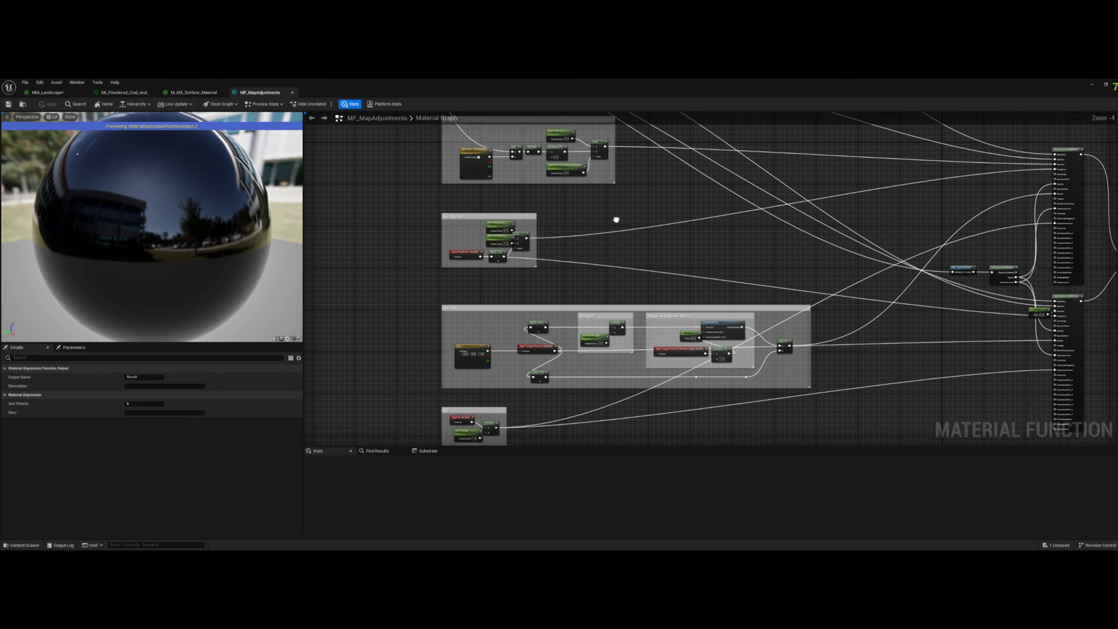
{"action": "right_click_drag", "start_coordinate": [675, 166], "coordinate": [642, 389]}
{"action": "right_click_drag", "start_coordinate": [625, 262], "coordinate": [692, 399]}
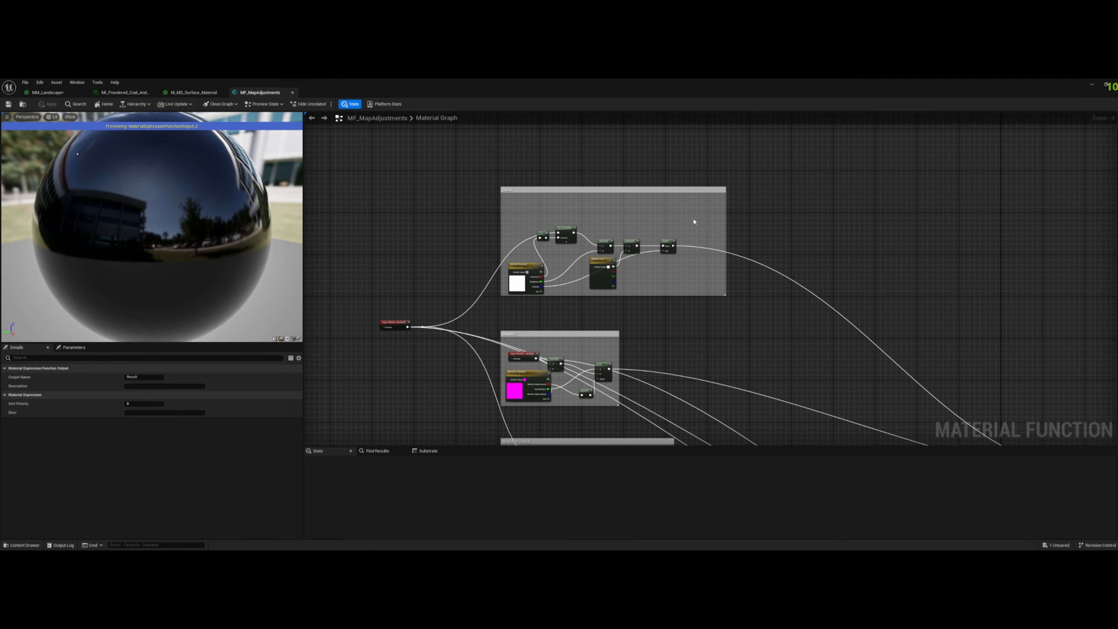
{"action": "left_click_drag", "start_coordinate": [676, 226], "coordinate": [510, 290]}
{"action": "key", "text": "Home"}
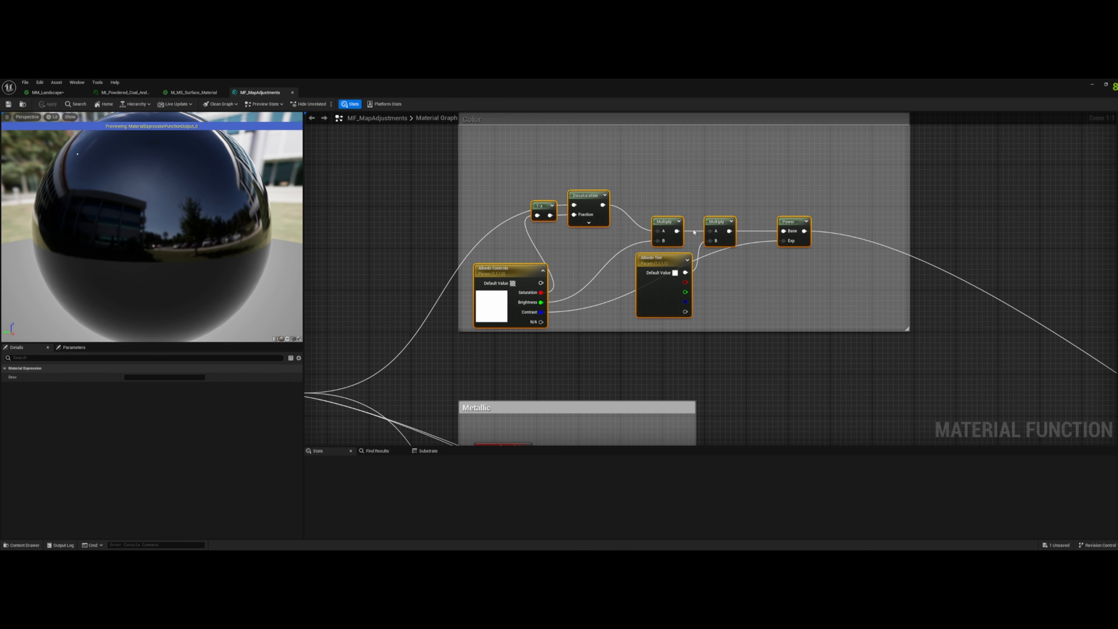
- Paste the copied albedo adjustment nodes into the MM_Landscape graph beside Base_Albedo
{"action": "left_click", "coordinate": [48, 92]}
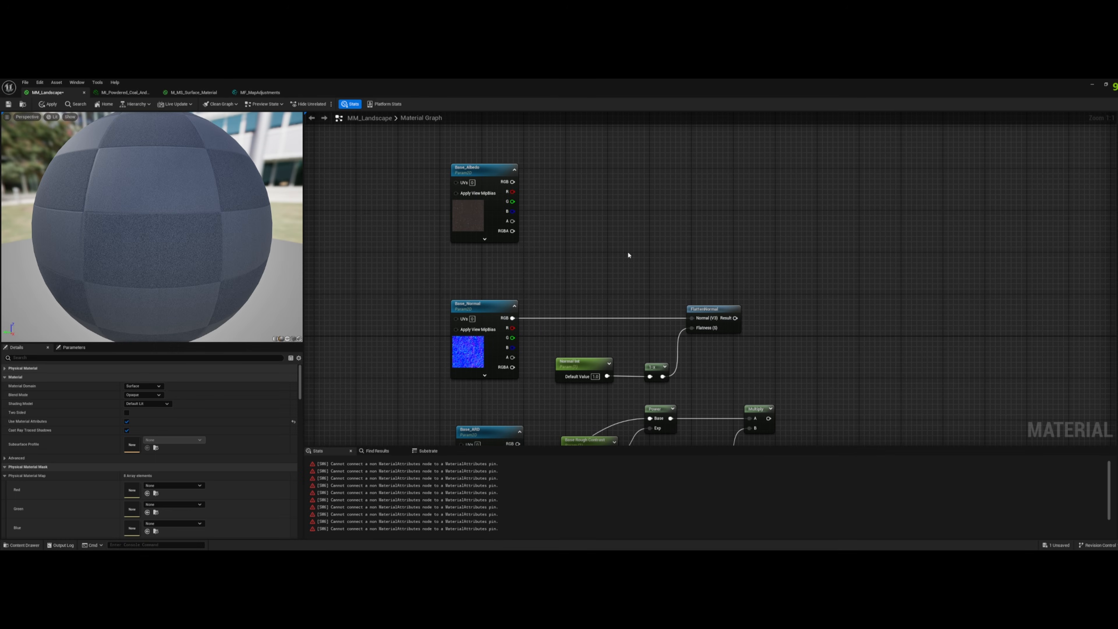
{"action": "key", "text": "ctrl+v"}
{"action": "left_click_drag", "start_coordinate": [589, 175], "coordinate": [636, 175]}
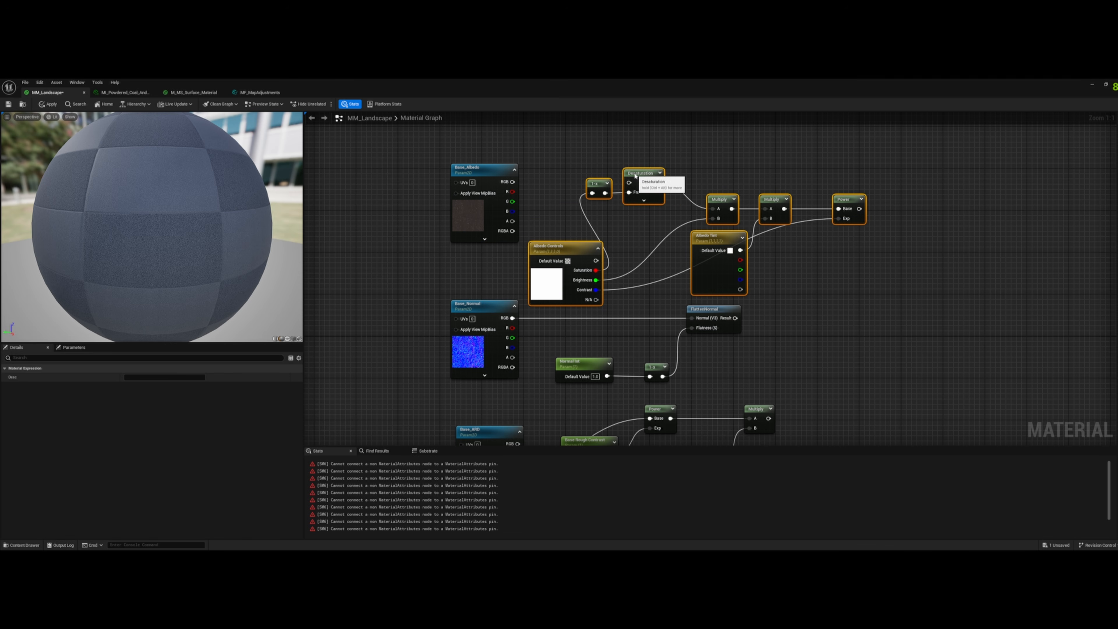
- Connect Base_Albedo's RGB output to the Desaturation node's input and position Albedo Controls between Base_Albedo and the Multiply nodes
{"action": "left_click", "coordinate": [544, 170]}
{"action": "left_click_drag", "start_coordinate": [513, 181], "coordinate": [629, 183]}
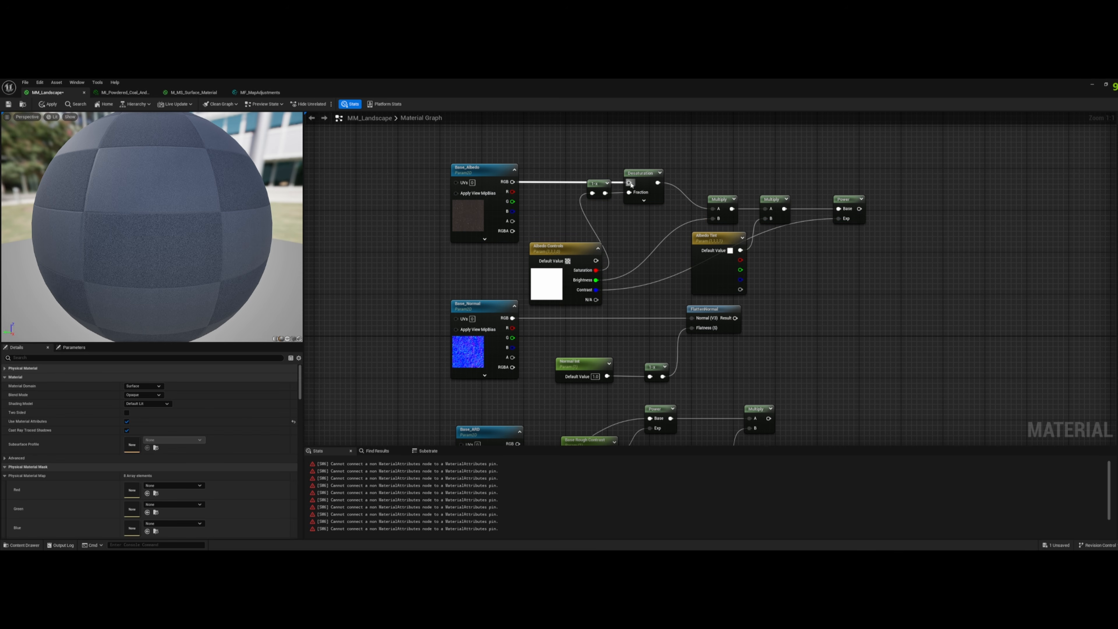
{"action": "left_click_drag", "start_coordinate": [547, 252], "coordinate": [468, 252]}
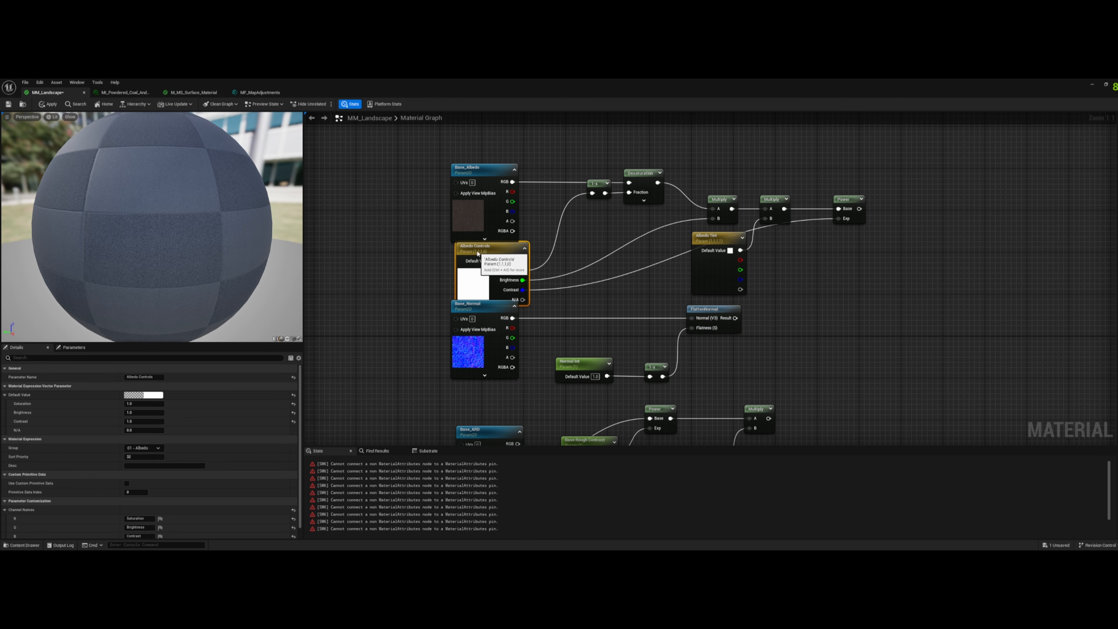
{"action": "left_click_drag", "start_coordinate": [412, 169], "coordinate": [548, 247]}
{"action": "left_click", "coordinate": [475, 252]}
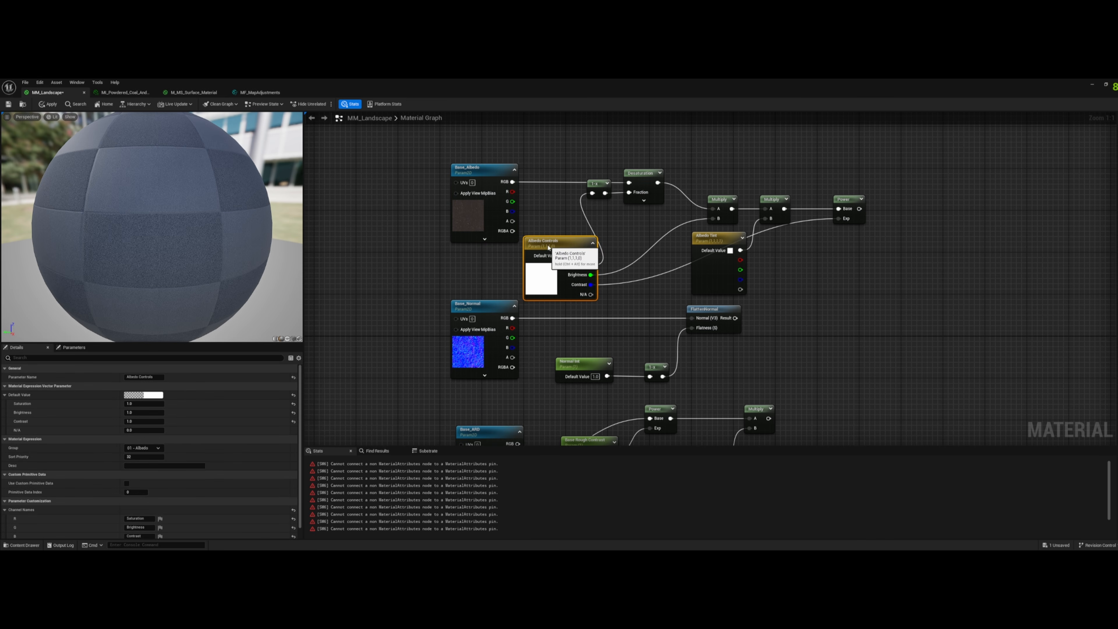
{"action": "left_click", "coordinate": [622, 238]}
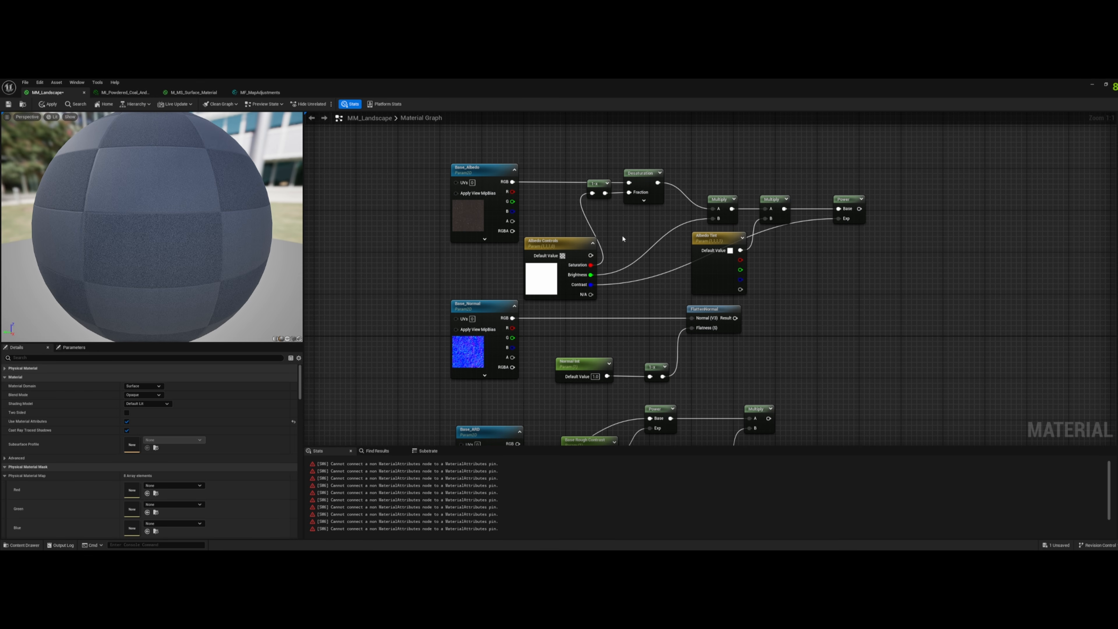
- Move the Landscape Layer Blend and MM_Landscape output nodes together up and farther from the Base nodes
{"action": "scroll", "coordinate": [623, 238], "scroll_direction": "down", "scroll_amount": 2}
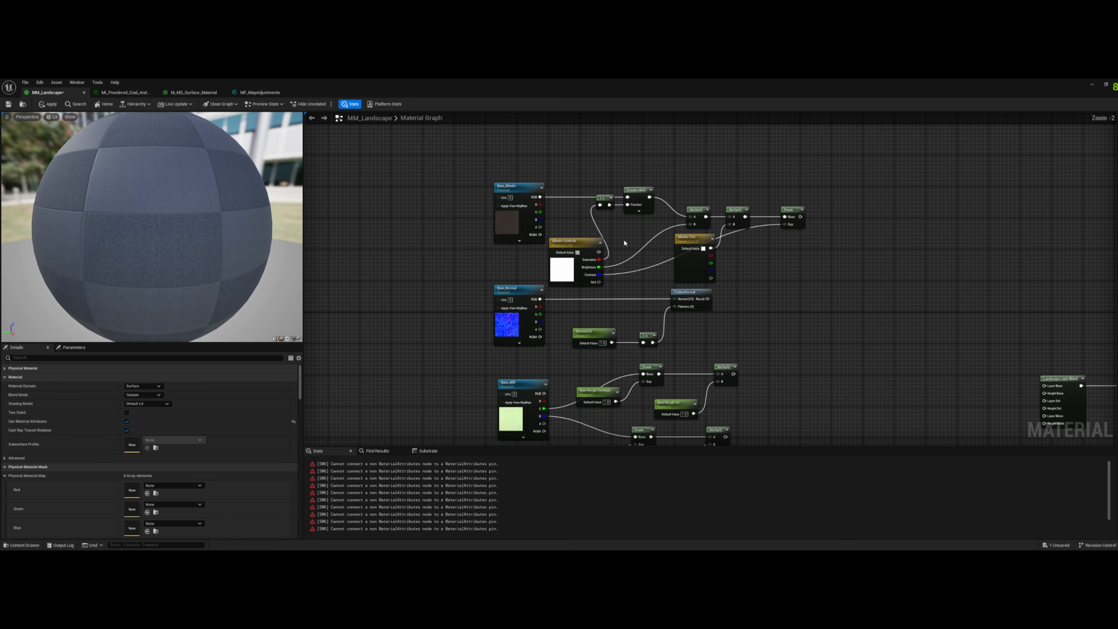
{"action": "left_click_drag", "start_coordinate": [827, 178], "coordinate": [568, 275]}
{"action": "left_click", "coordinate": [806, 245]}
{"action": "right_click_drag", "start_coordinate": [766, 340], "coordinate": [594, 308]}
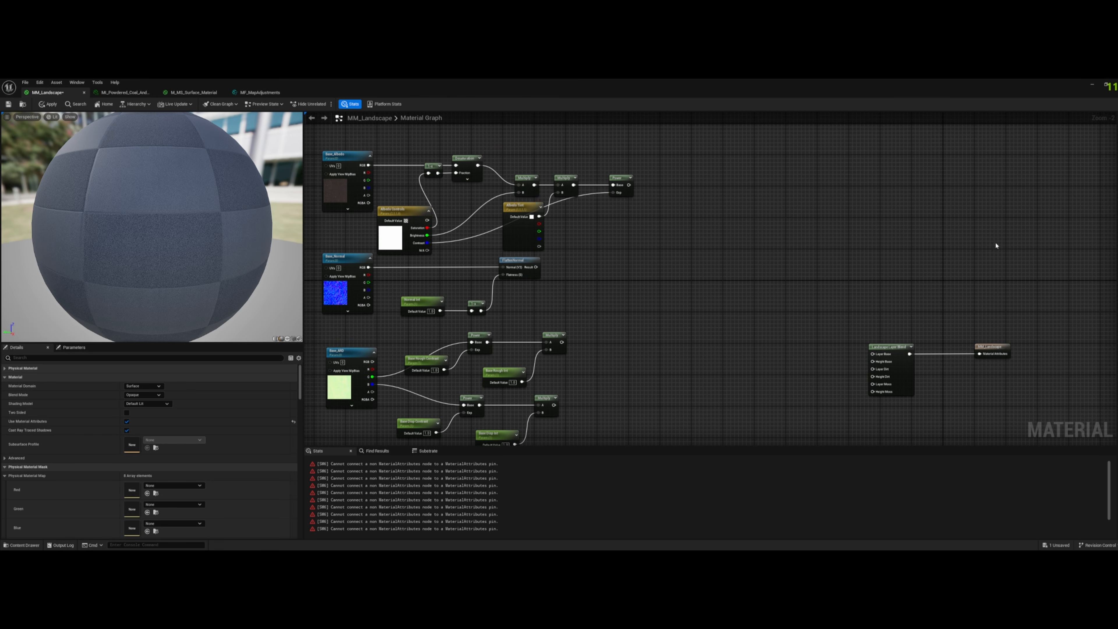
{"action": "left_click_drag", "start_coordinate": [1038, 225], "coordinate": [846, 409]}
{"action": "left_click_drag", "start_coordinate": [895, 351], "coordinate": [942, 209]}
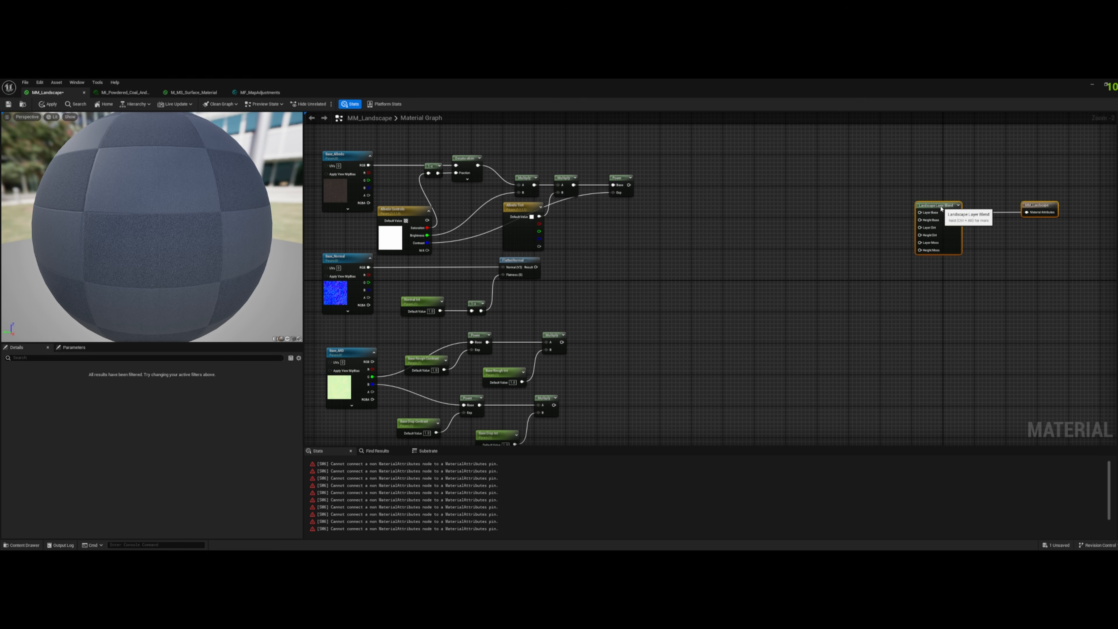
- Rename the Albedo Controls vector parameter beside Base_Albedo as Base Albedo Controls
{"action": "left_click", "coordinate": [789, 250]}
{"action": "right_click_drag", "start_coordinate": [656, 207], "coordinate": [703, 228]}
{"action": "left_click_drag", "start_coordinate": [728, 172], "coordinate": [369, 237]}
{"action": "left_click_drag", "start_coordinate": [556, 251], "coordinate": [556, 219]}
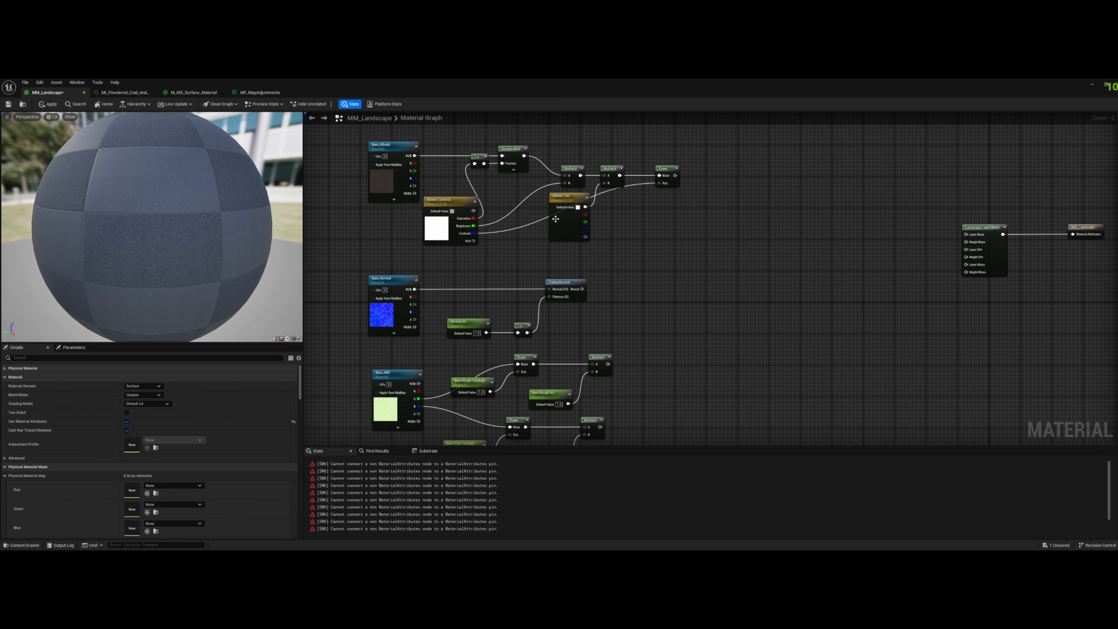
{"action": "left_click", "coordinate": [451, 207]}
{"action": "left_click", "coordinate": [142, 377]}
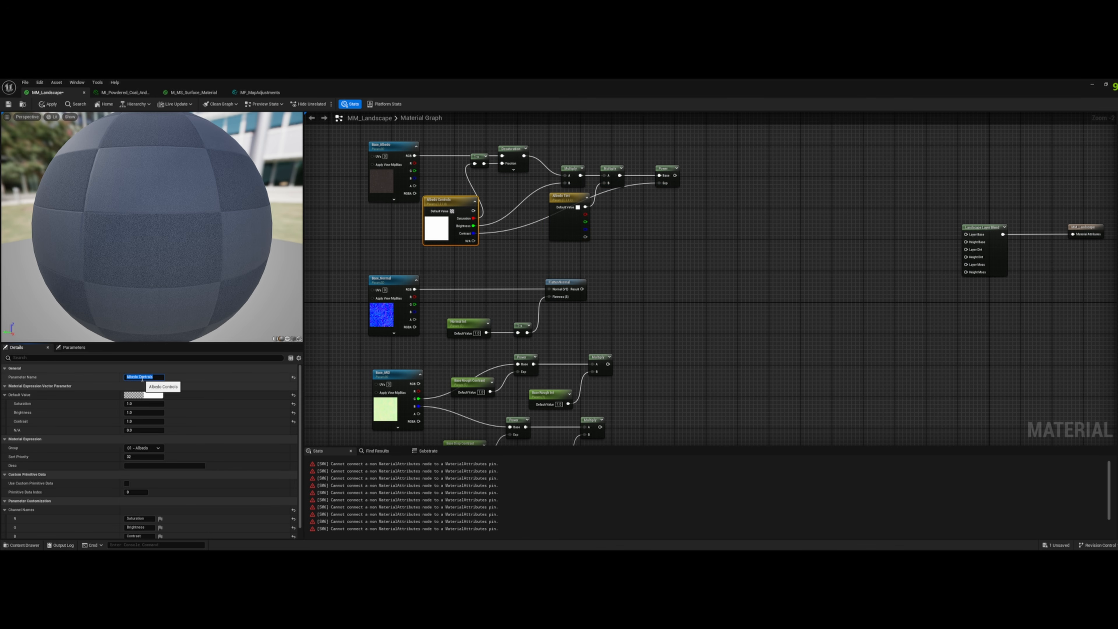
{"action": "type", "text": "Base"}
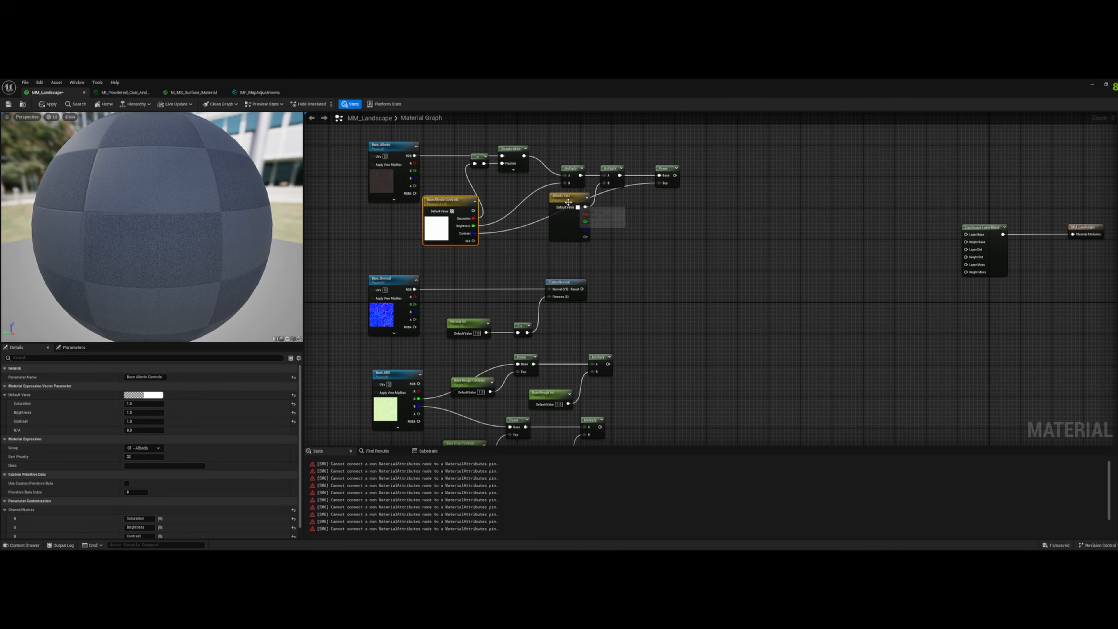
- Rename the Albedo Tint vector parameter as Base Albedo Tint
{"action": "left_click", "coordinate": [575, 201]}
{"action": "left_click", "coordinate": [142, 379]}
{"action": "key", "text": "Home"}
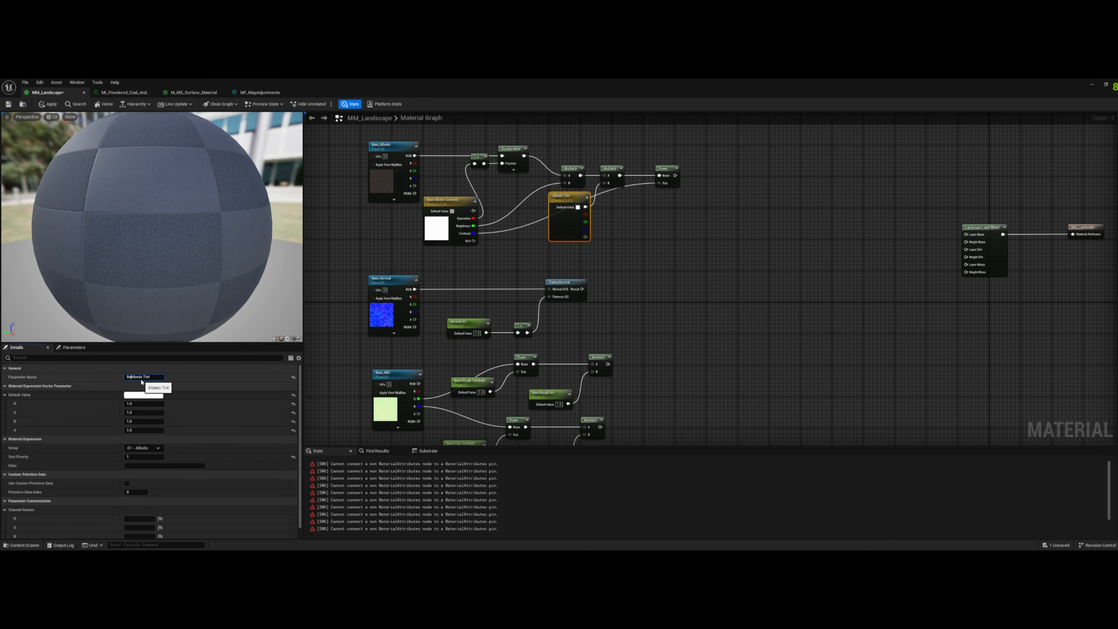
{"action": "left_click", "coordinate": [335, 374]}
- Assign both albedo vector parameters and the normal, roughness and displacement scalar parameters to the parameter group Base
{"action": "right_click_drag", "start_coordinate": [339, 389], "coordinate": [375, 359]}
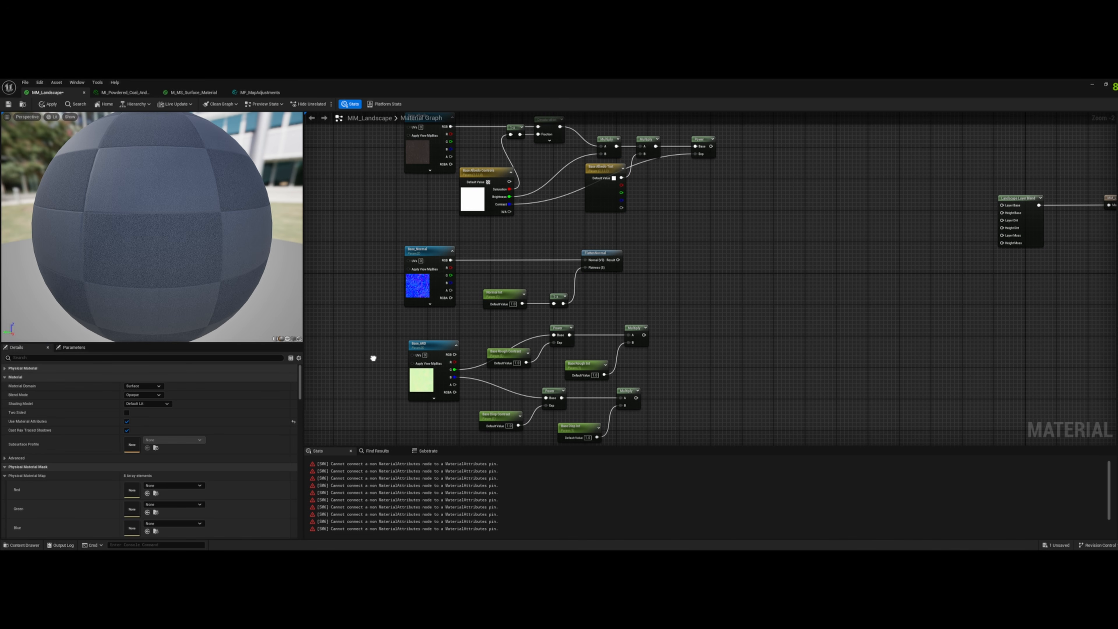
{"action": "left_click", "coordinate": [473, 179]}
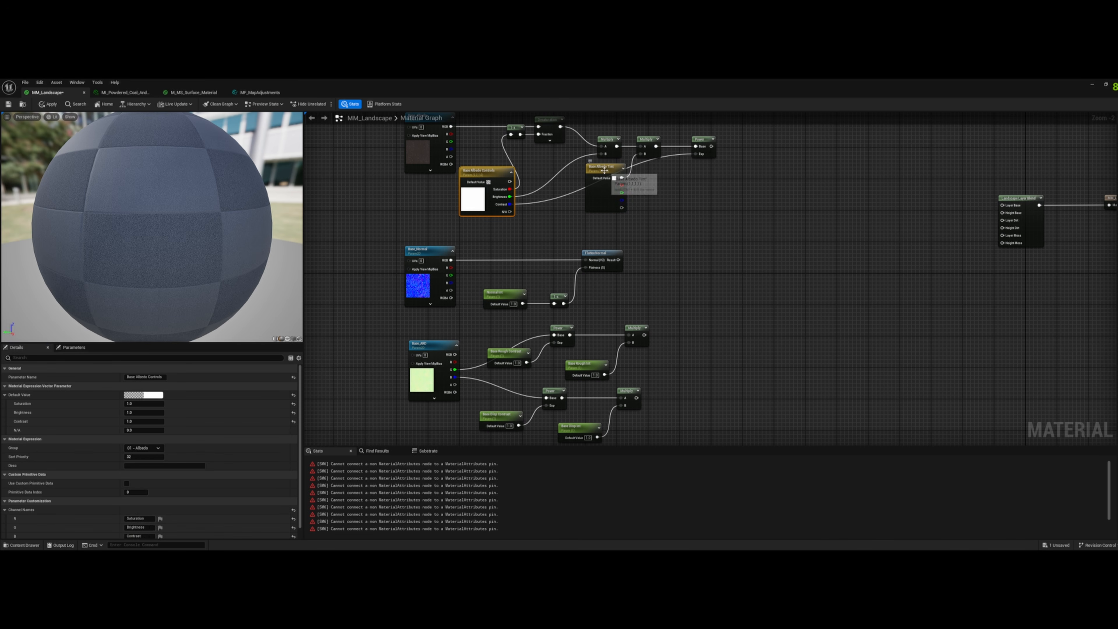
{"action": "left_click", "coordinate": [610, 183], "text": "shift"}
{"action": "left_click", "coordinate": [507, 302], "text": "shift"}
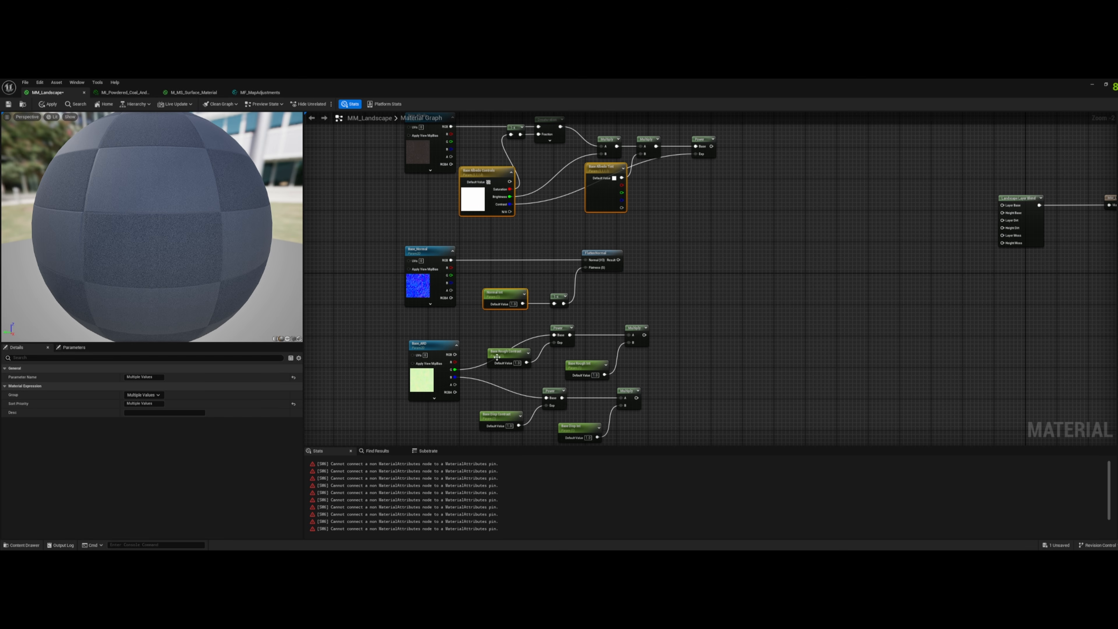
{"action": "left_click", "coordinate": [509, 354], "text": "shift"}
{"action": "left_click", "coordinate": [590, 378], "text": "shift"}
{"action": "left_click", "coordinate": [499, 416], "text": "shift"}
{"action": "left_click", "coordinate": [578, 428], "text": "shift"}
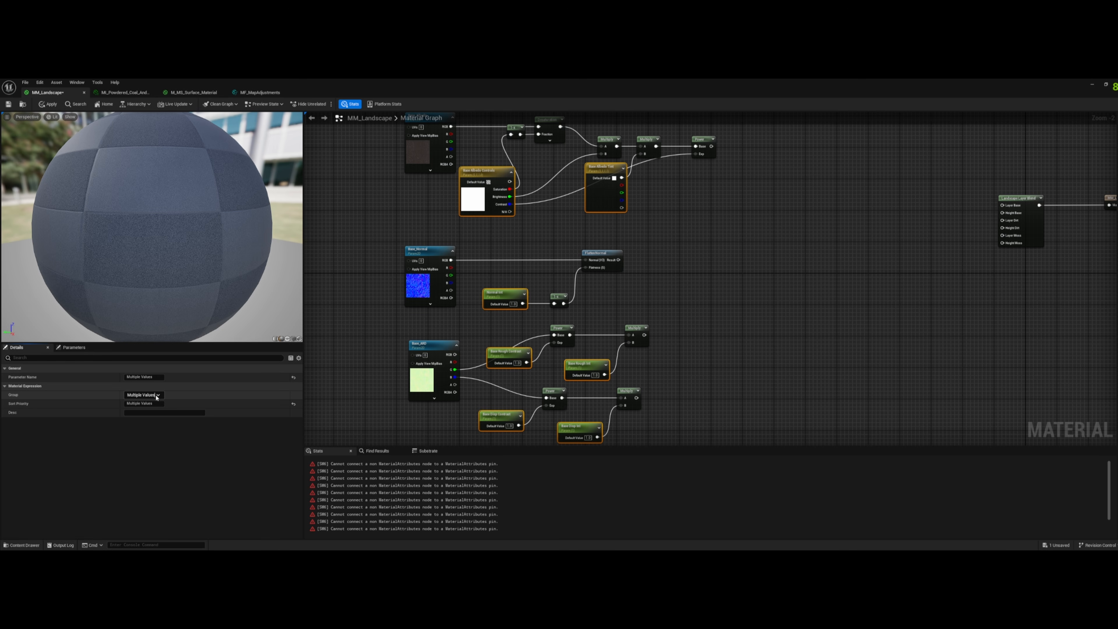
{"action": "left_click", "coordinate": [155, 395]}
{"action": "type", "text": "Base"}
- Assign the Base_ARD, Base_Normal and Base_Albedo texture parameters to the parameter group Base
{"action": "left_click", "coordinate": [433, 343]}
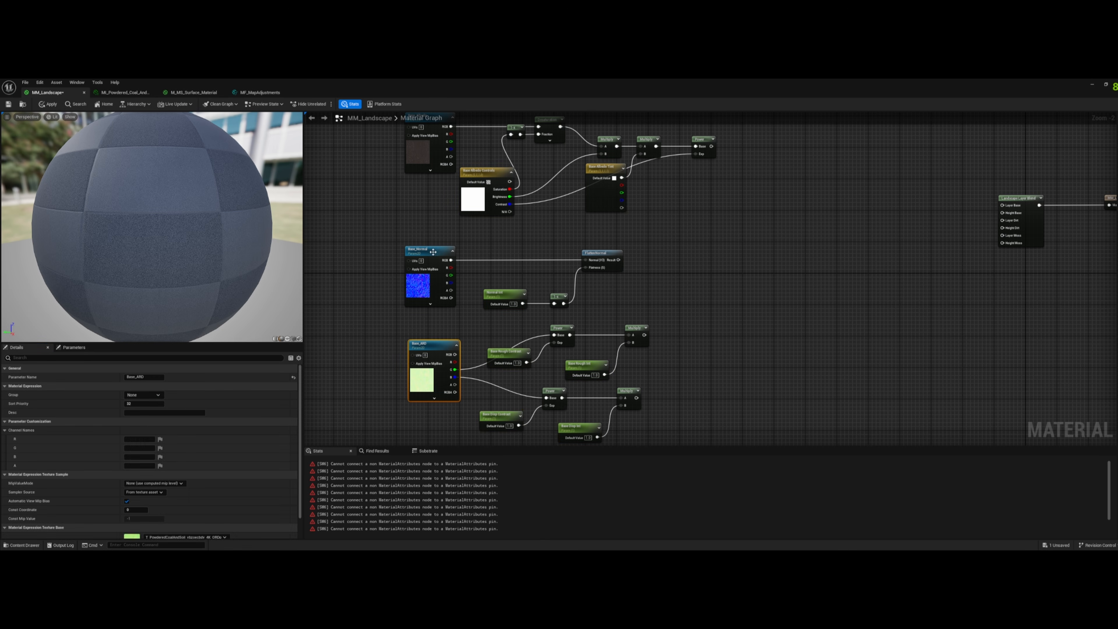
{"action": "left_click", "coordinate": [436, 258], "text": "ctrl"}
{"action": "left_click", "coordinate": [425, 152], "text": "ctrl"}
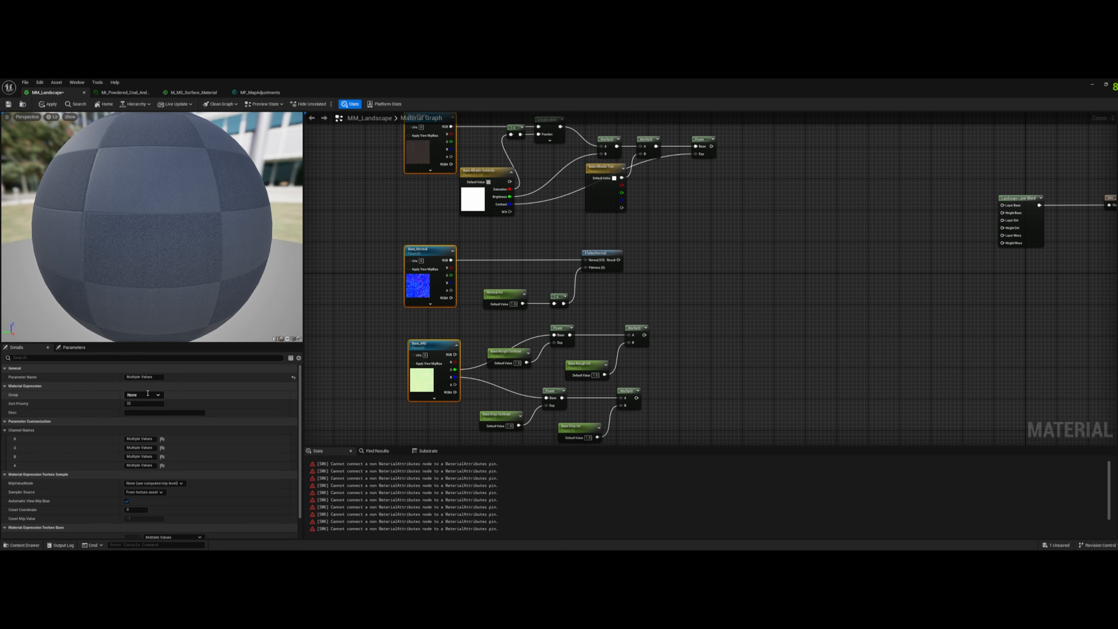
{"action": "left_click", "coordinate": [139, 405]}
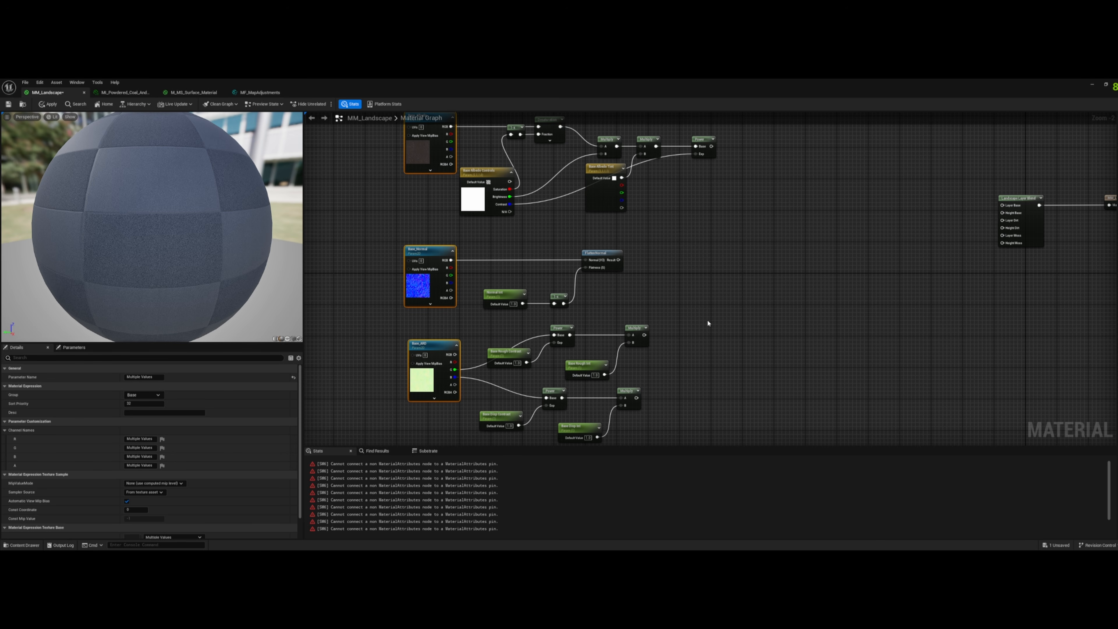
- Add a TextureCoordinate node ahead of the Base texture samples and feed it into input A of a new Multiply node
{"action": "right_click_drag", "start_coordinate": [673, 273], "coordinate": [881, 322]}
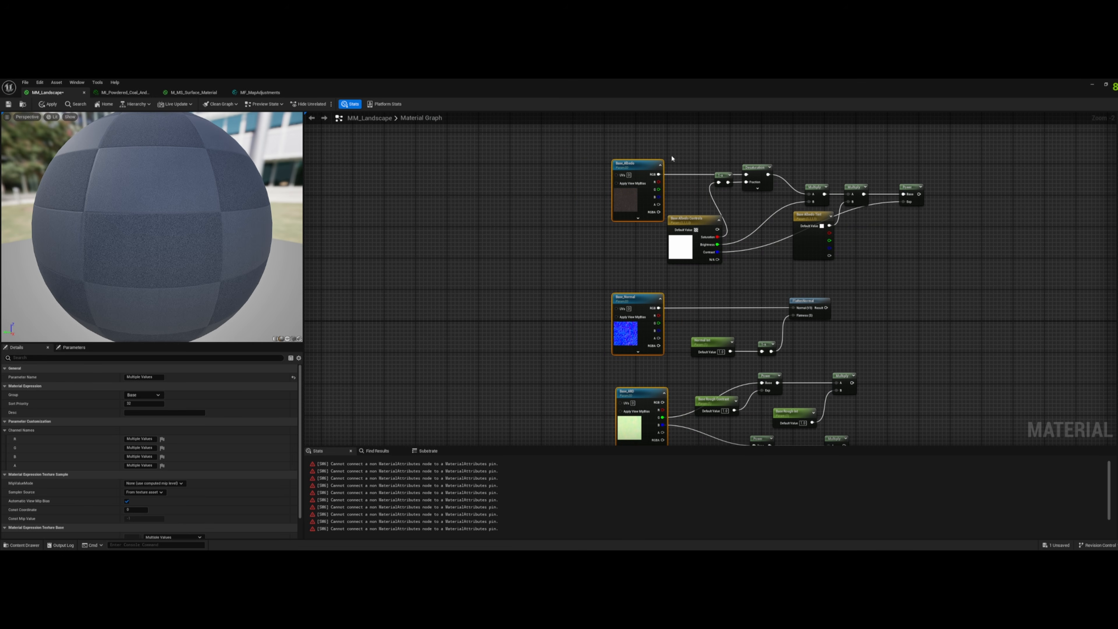
{"action": "left_click", "coordinate": [554, 243]}
{"action": "right_click_drag", "start_coordinate": [494, 250], "coordinate": [550, 250]}
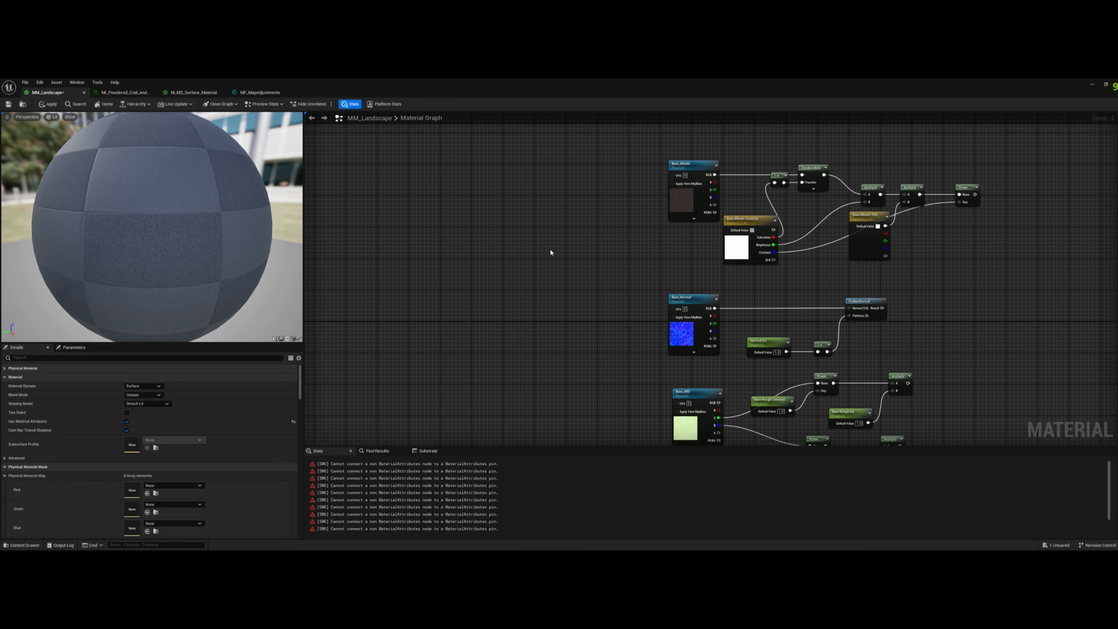
{"action": "right_click", "coordinate": [500, 225]}
{"action": "type", "text": "te"}
{"action": "key", "text": "Return"}
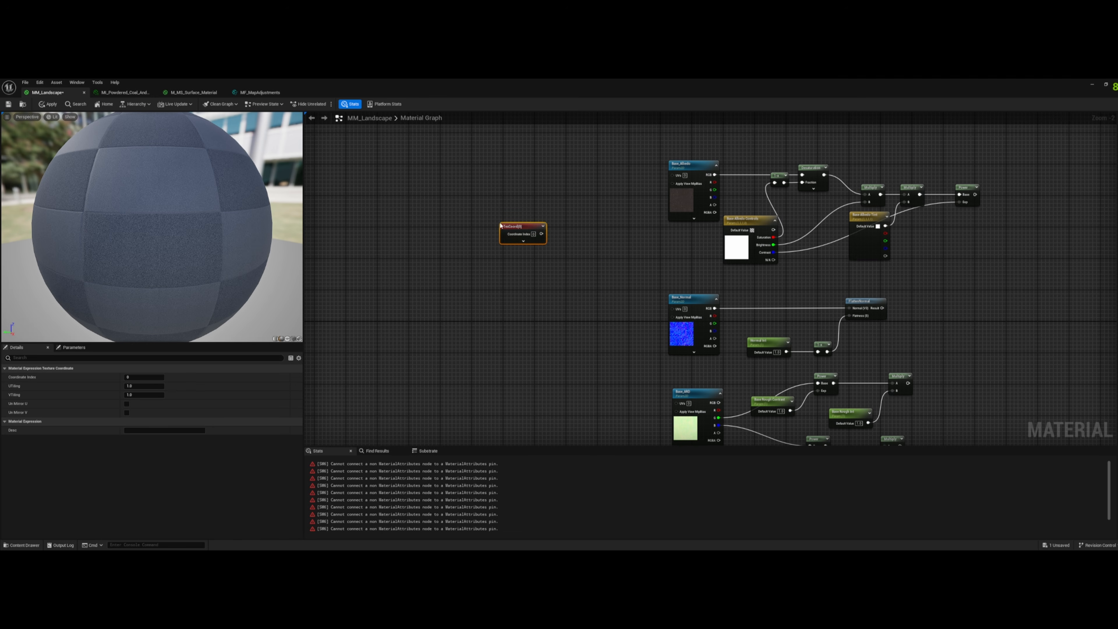
{"action": "left_click_drag", "start_coordinate": [522, 230], "coordinate": [564, 224]}
{"action": "left_click", "coordinate": [560, 215]}
{"action": "key", "text": "m"}
{"action": "left_click", "coordinate": [560, 215]}
- Add a scalar parameter named Base Tiling below the TextureCoordinate node with a default value of 1
{"action": "key", "text": "s"}
{"action": "left_click", "coordinate": [501, 246]}
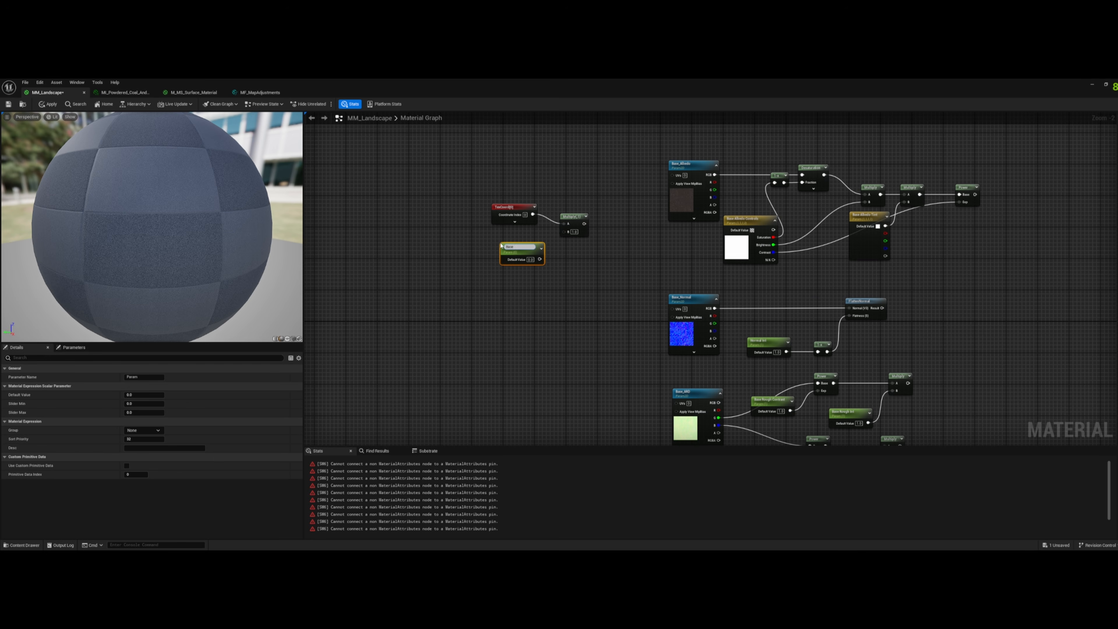
{"action": "key", "text": "Return"}
{"action": "left_click", "coordinate": [530, 258]}
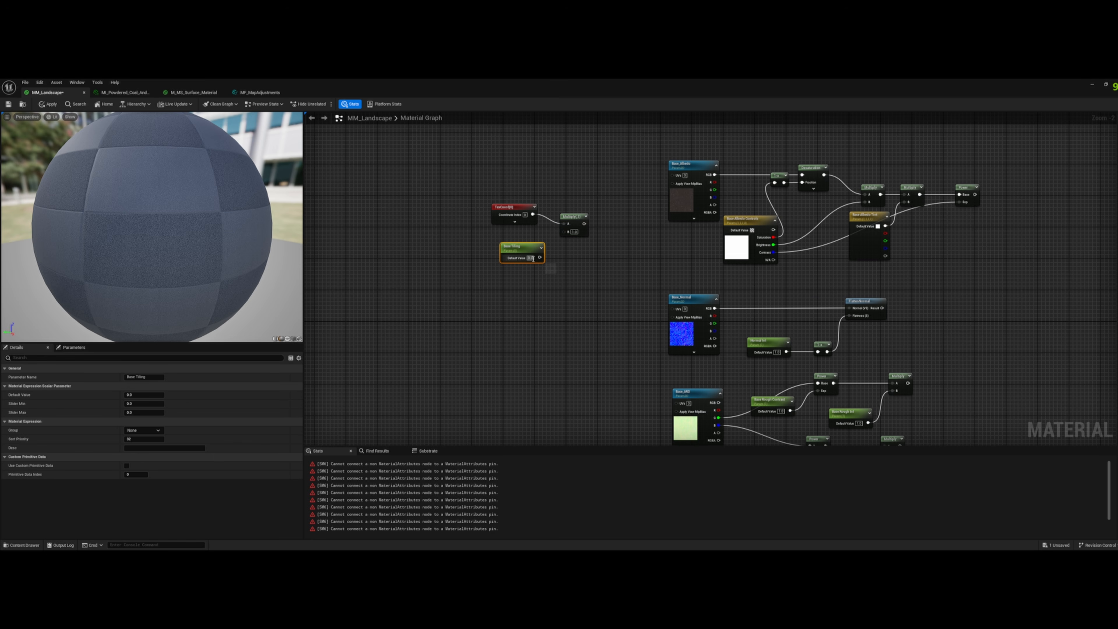
{"action": "type", "text": "1"}
{"action": "key", "text": "Return"}
- Connect Base Tiling to the Multiply's B input and its output to the three Base textures' UVs, then move the tiling nodes down and away from the textures
{"action": "left_click_drag", "start_coordinate": [539, 258], "coordinate": [672, 176]}
{"action": "left_click_drag", "start_coordinate": [581, 223], "coordinate": [672, 309]}
{"action": "left_click_drag", "start_coordinate": [581, 227], "coordinate": [676, 403]}
{"action": "right_click_drag", "start_coordinate": [543, 314], "coordinate": [580, 318]}
{"action": "left_click_drag", "start_coordinate": [510, 313], "coordinate": [457, 343]}
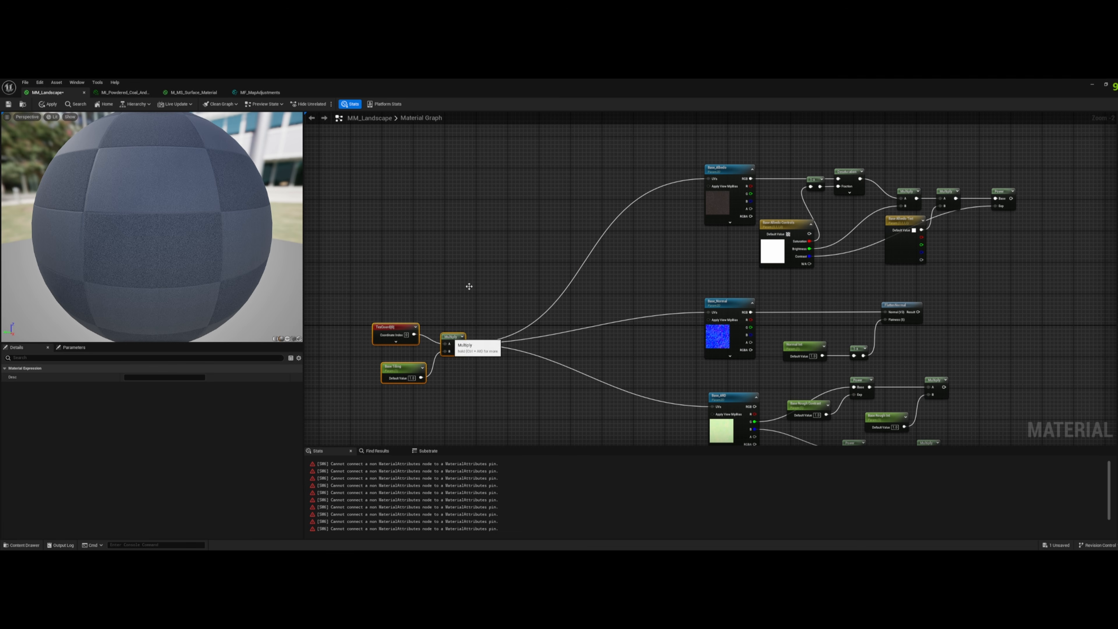
- Add a TextureVariation node above the tiling nodes and connect the Multiply output to its UVs input
{"action": "left_click", "coordinate": [469, 192]}
{"action": "right_click", "coordinate": [470, 194]}
{"action": "type", "text": "texturev"}
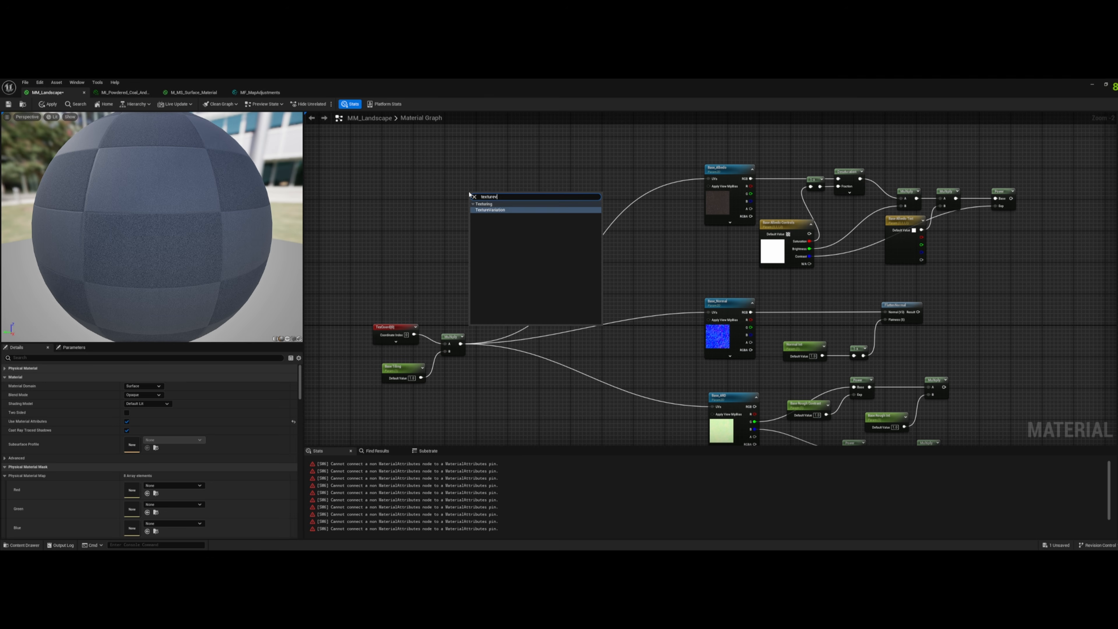
{"action": "key", "text": "Return"}
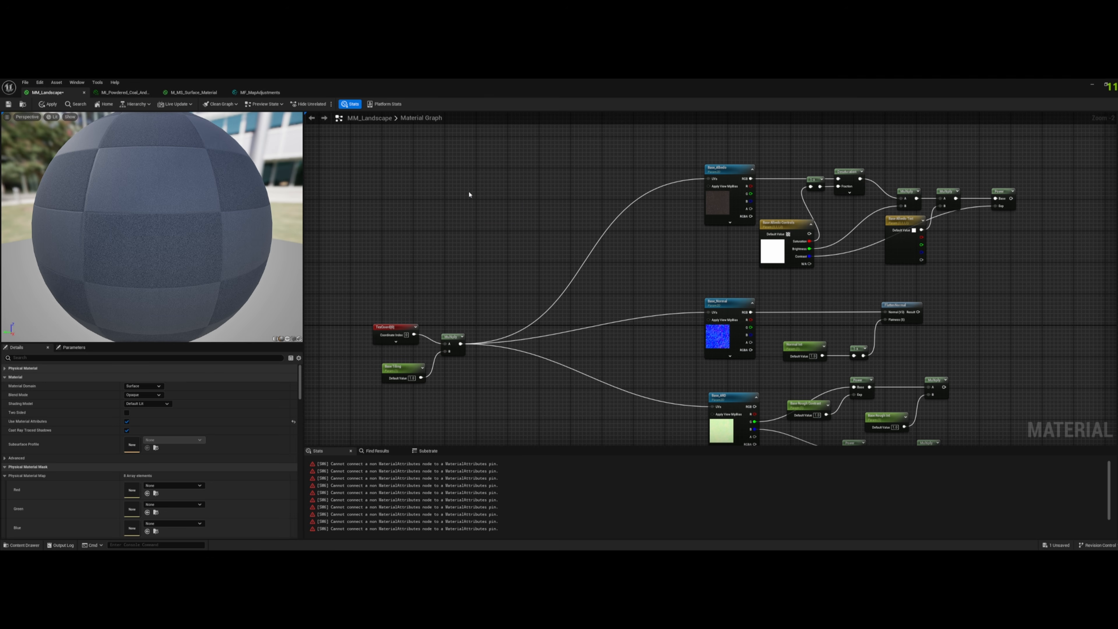
{"action": "left_click_drag", "start_coordinate": [499, 195], "coordinate": [578, 192]}
{"action": "left_click_drag", "start_coordinate": [460, 343], "coordinate": [551, 205]}
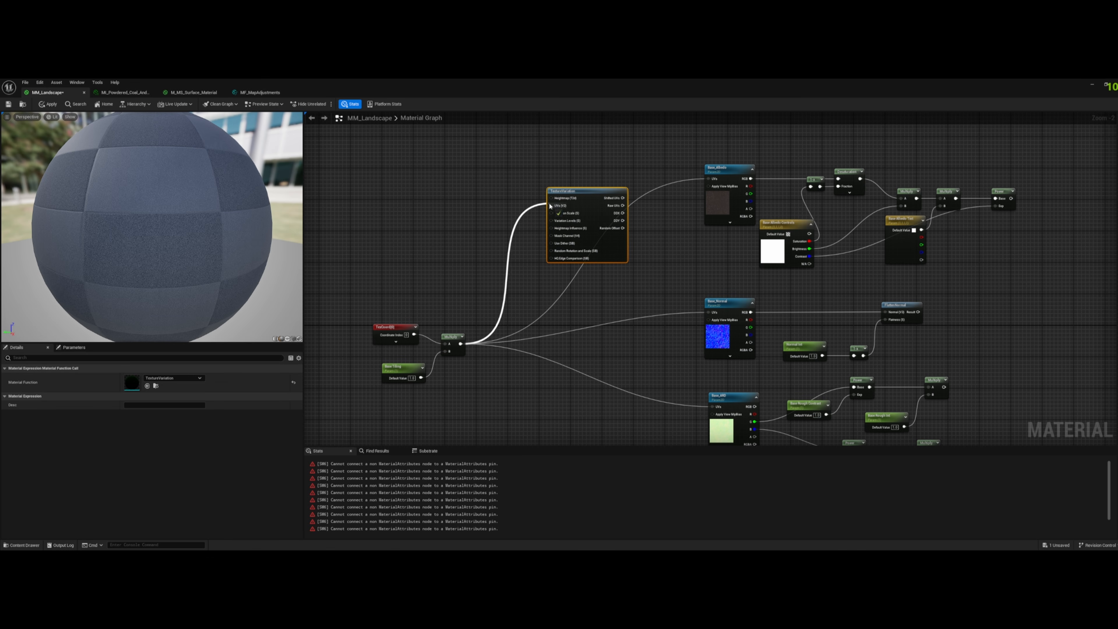
- Add an empty Texture Sample node beside the TextureVariation node
{"action": "left_click", "coordinate": [740, 397]}
{"action": "left_click", "coordinate": [443, 174]}
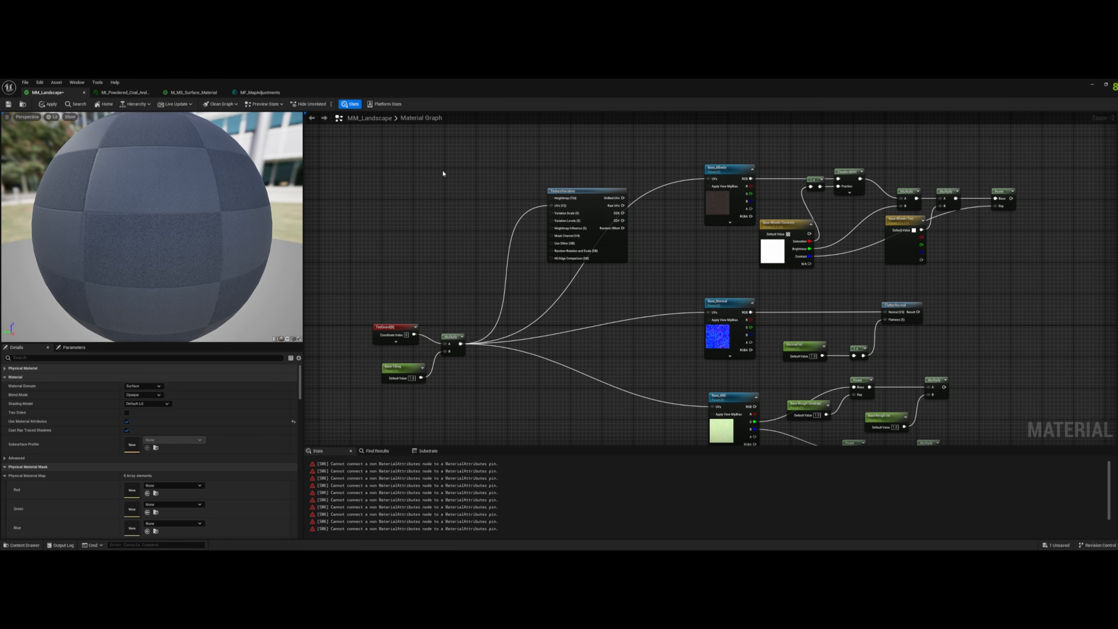
{"action": "right_click", "coordinate": [443, 173]}
{"action": "type", "text": "textu"}
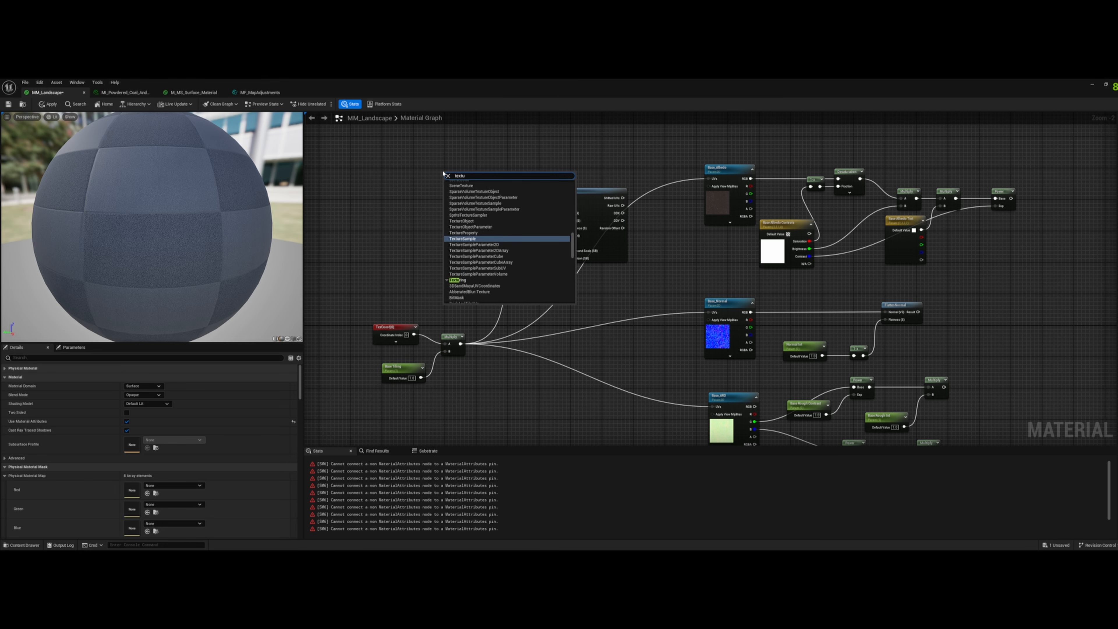
{"action": "key", "text": "Return"}
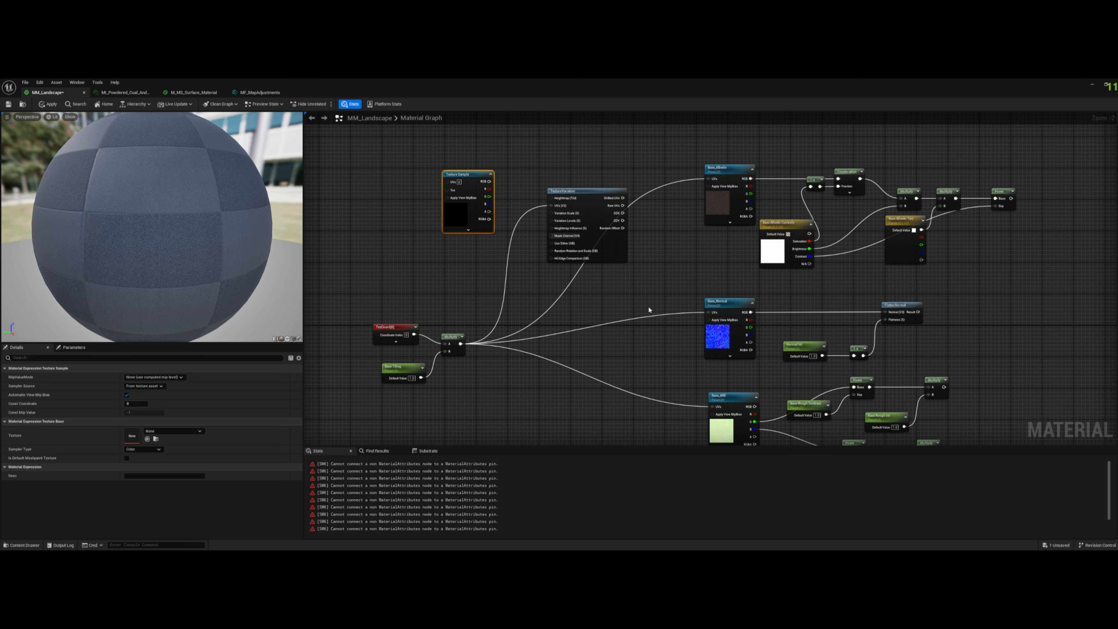
- Copy the texture assigned to Base_ARD and paste it as the texture of the new Texture Sample
{"action": "left_click", "coordinate": [725, 426]}
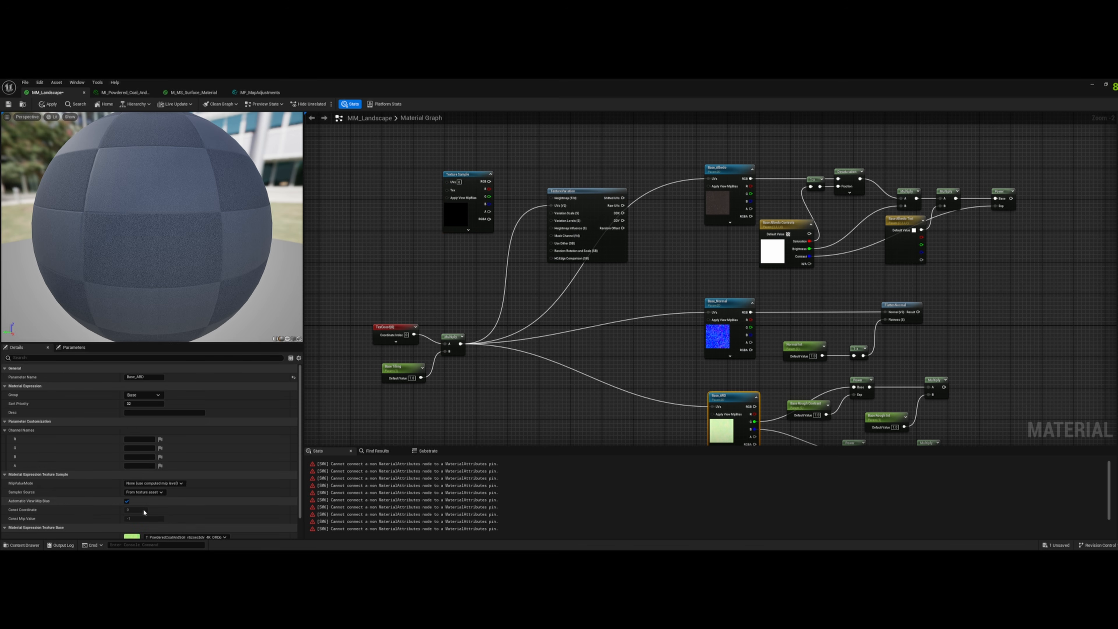
{"action": "scroll", "coordinate": [158, 502], "scroll_direction": "down", "scroll_amount": 1}
{"action": "left_click", "coordinate": [184, 507]}
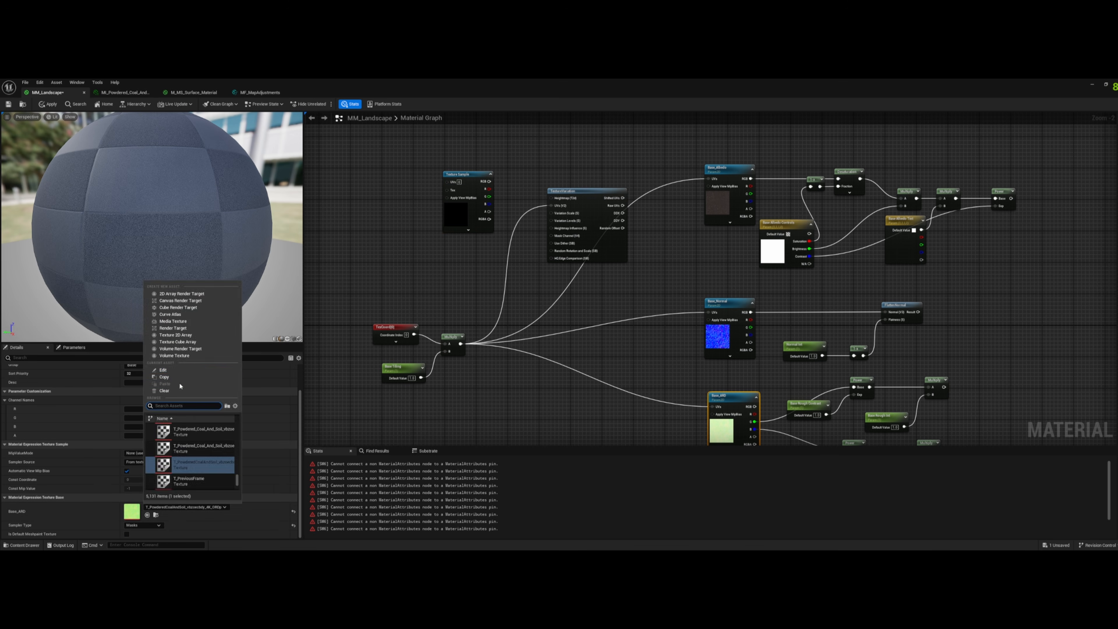
{"action": "left_click", "coordinate": [178, 378]}
{"action": "left_click", "coordinate": [465, 213]}
{"action": "left_click", "coordinate": [173, 430]}
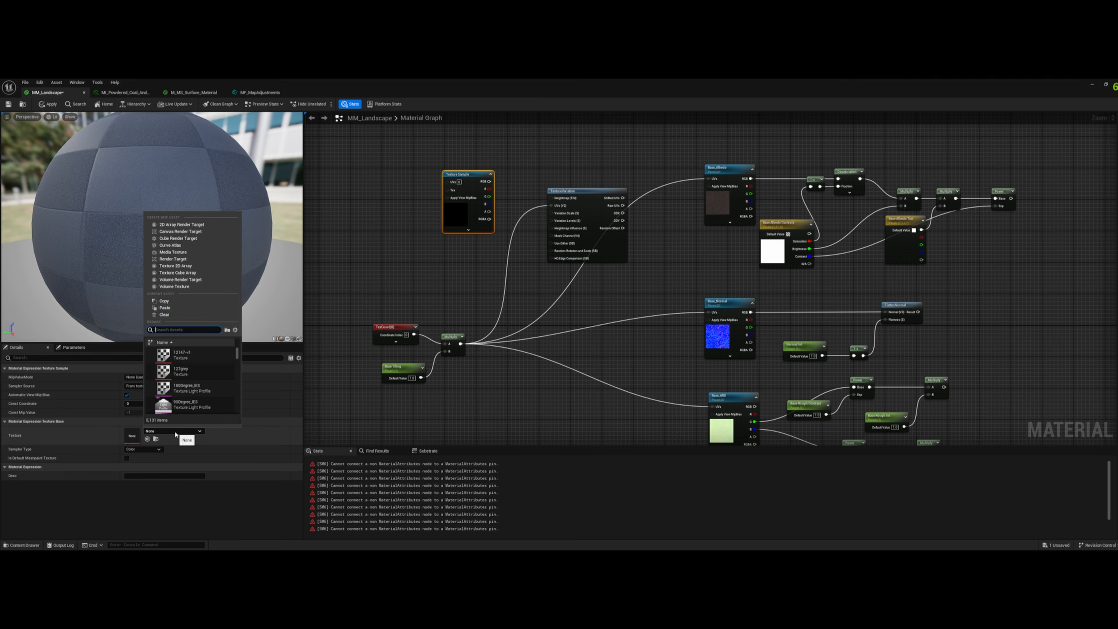
{"action": "left_click", "coordinate": [184, 307]}
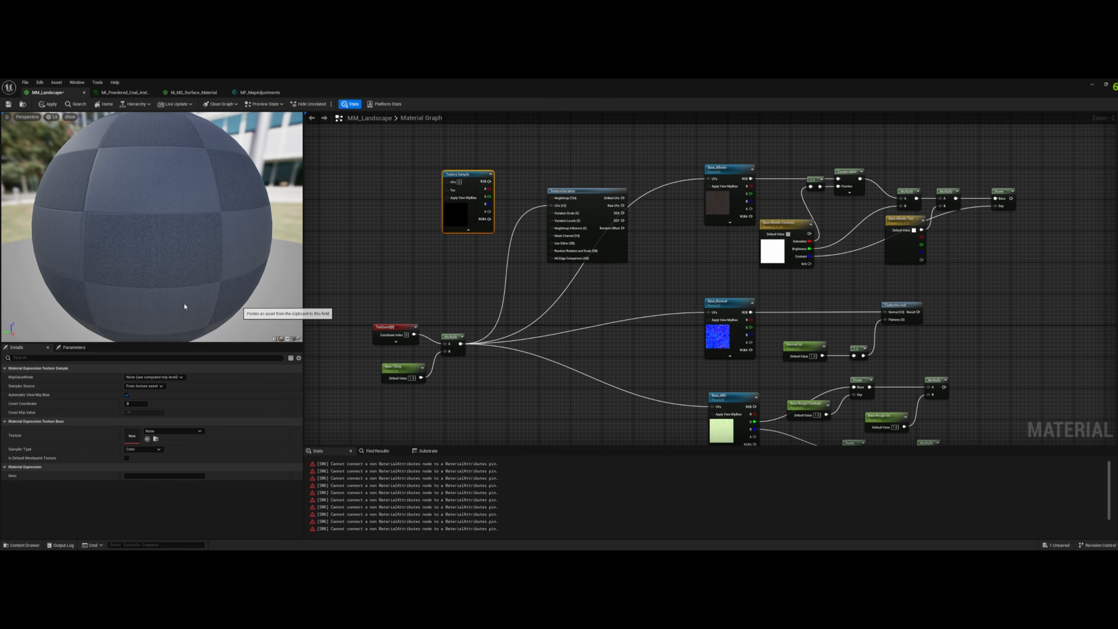
- Convert the new Texture Sample node to a Texture Object
{"action": "right_click", "coordinate": [471, 177]}
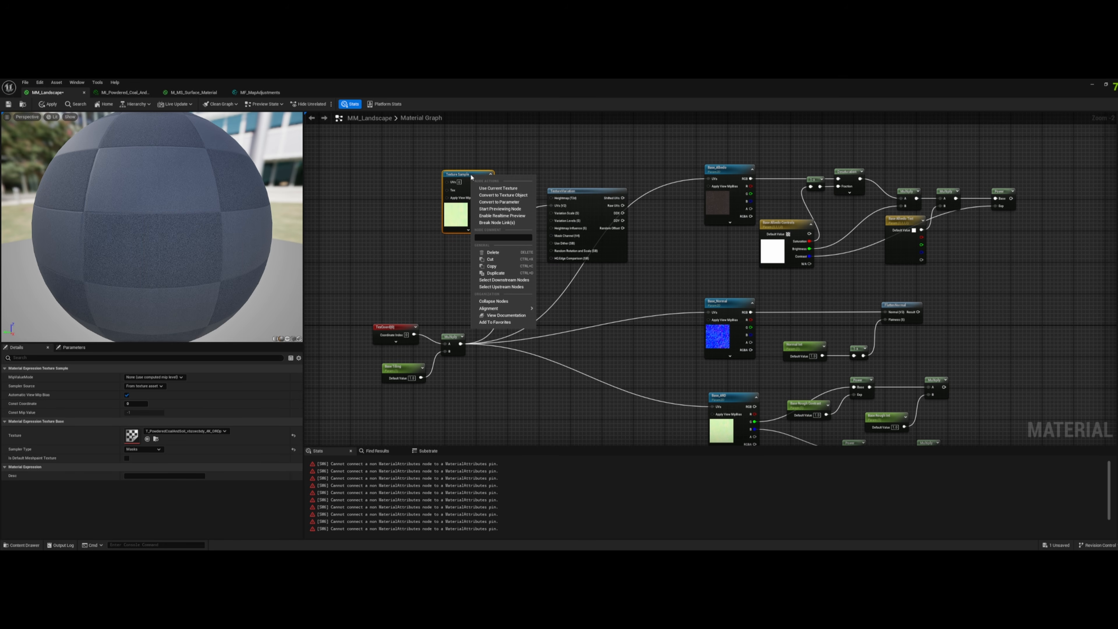
{"action": "left_click", "coordinate": [525, 195]}
{"action": "scroll", "coordinate": [492, 196], "scroll_direction": "up", "scroll_amount": 2}
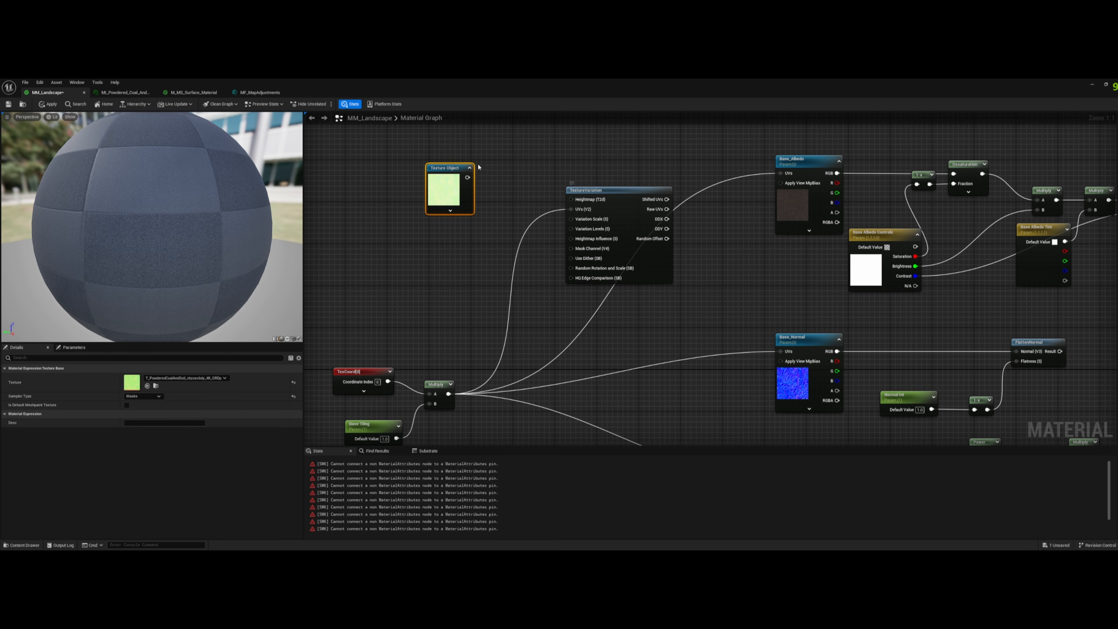
- Convert the Texture Object to a parameter and name it Base_ARD, matching the existing texture sample parameter
{"action": "right_click_drag", "start_coordinate": [556, 240], "coordinate": [595, 168]}
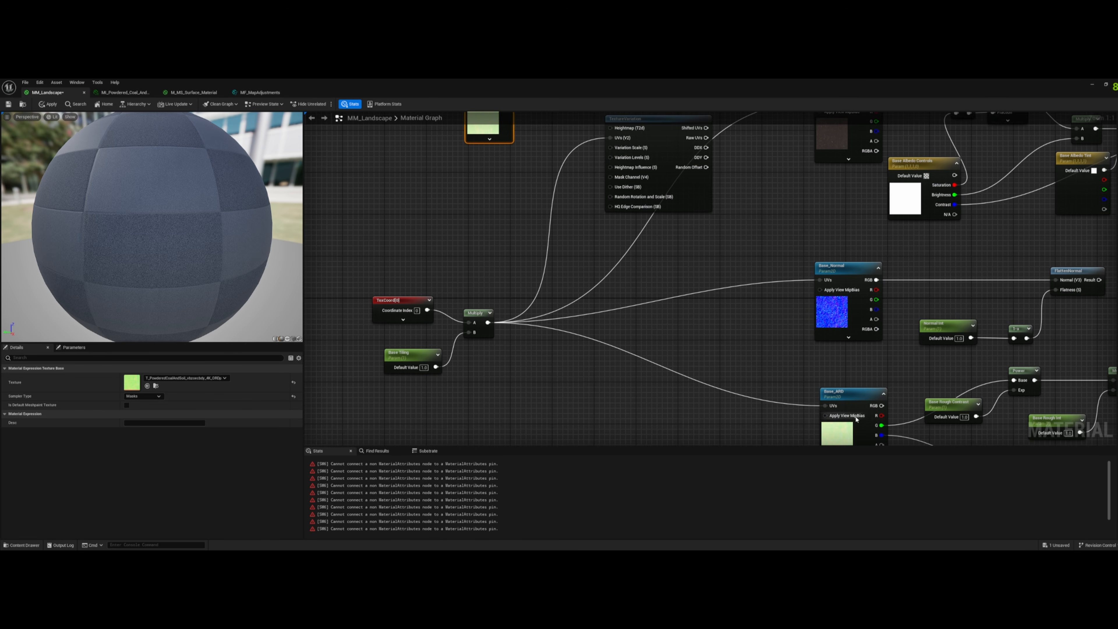
{"action": "left_click", "coordinate": [856, 401]}
{"action": "scroll", "coordinate": [856, 402], "scroll_direction": "down", "scroll_amount": 3}
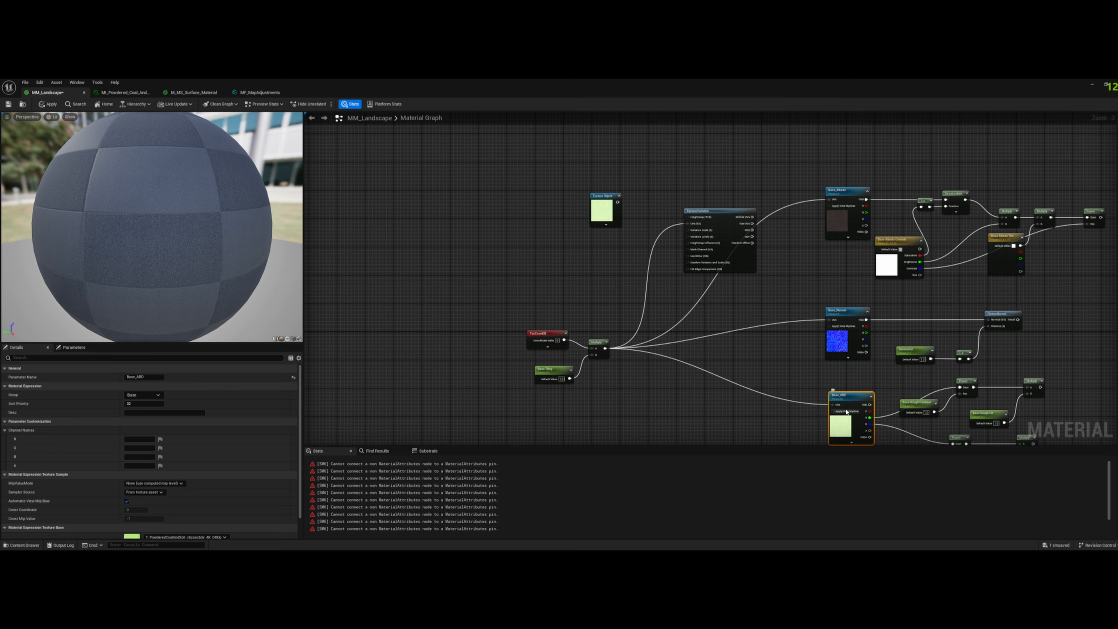
{"action": "scroll", "coordinate": [846, 411], "scroll_direction": "up", "scroll_amount": 4}
{"action": "right_click_drag", "start_coordinate": [488, 136], "coordinate": [512, 216]}
{"action": "right_click", "coordinate": [512, 215]}
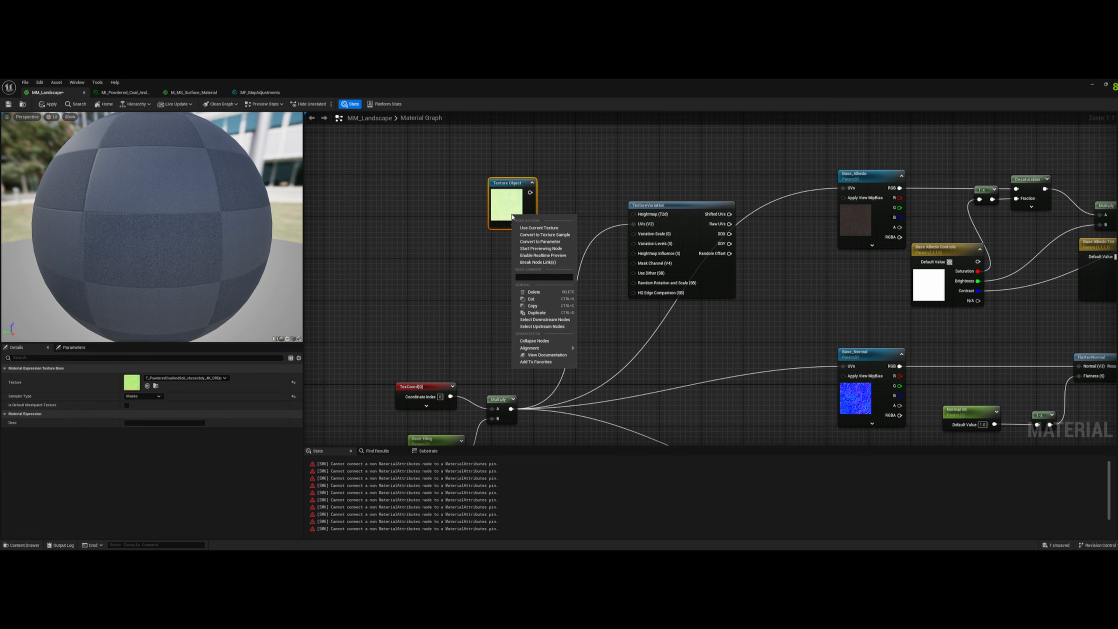
{"action": "left_click", "coordinate": [541, 242]}
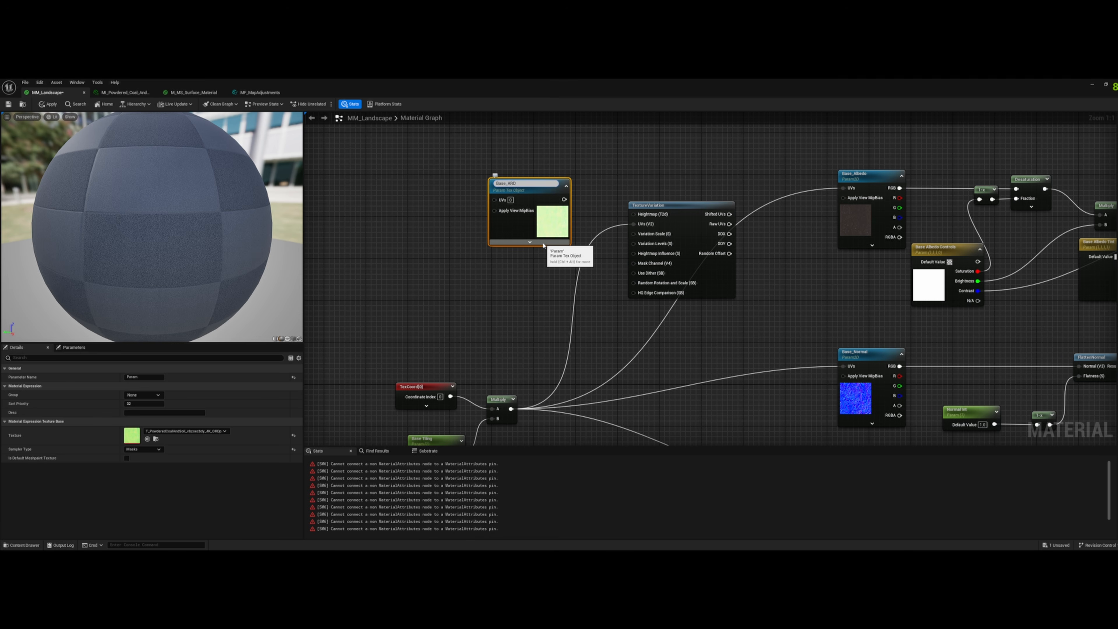
{"action": "type", "text": "Base_ARD"}
{"action": "key", "text": "Return"}
- Connect the Base_ARD texture object parameter to the Heightmap input of the TextureVariation node
{"action": "left_click_drag", "start_coordinate": [564, 198], "coordinate": [634, 214]}
{"action": "scroll", "coordinate": [705, 229], "scroll_direction": "down", "scroll_amount": 3}
{"action": "right_click_drag", "start_coordinate": [738, 242], "coordinate": [599, 284]}
{"action": "right_click_drag", "start_coordinate": [605, 213], "coordinate": [572, 203]}
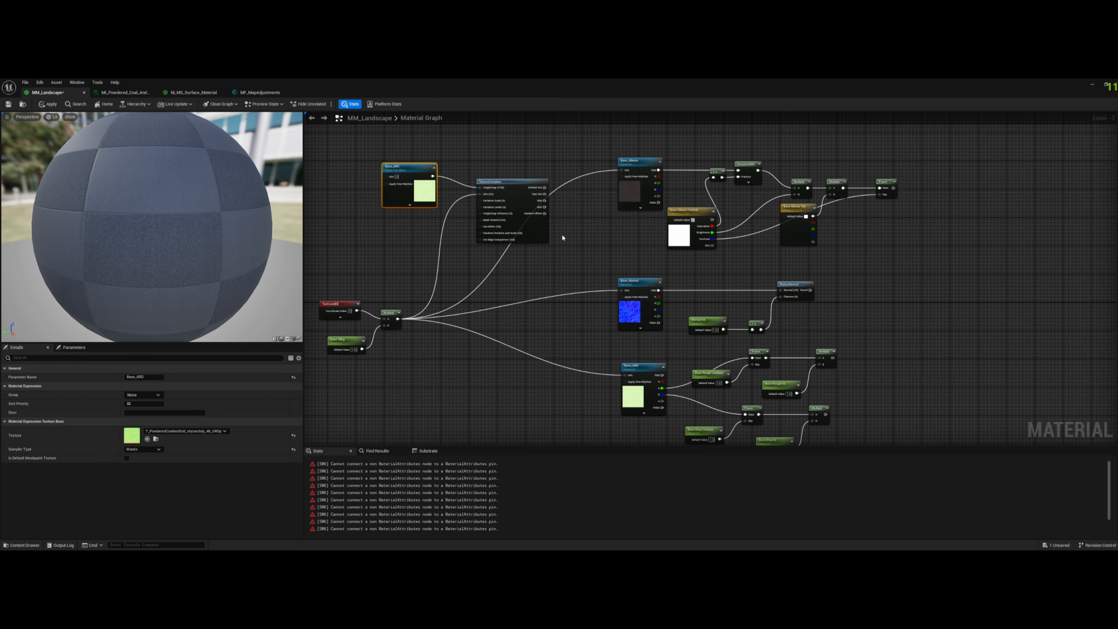
- Add a MakeMaterialAttributes node between the Base layer nodes and the Landscape Layer Blend node
{"action": "right_click_drag", "start_coordinate": [766, 267], "coordinate": [635, 254]}
{"action": "right_click_drag", "start_coordinate": [997, 206], "coordinate": [934, 208]}
{"action": "right_click", "coordinate": [802, 211]}
{"action": "type", "text": "makema"}
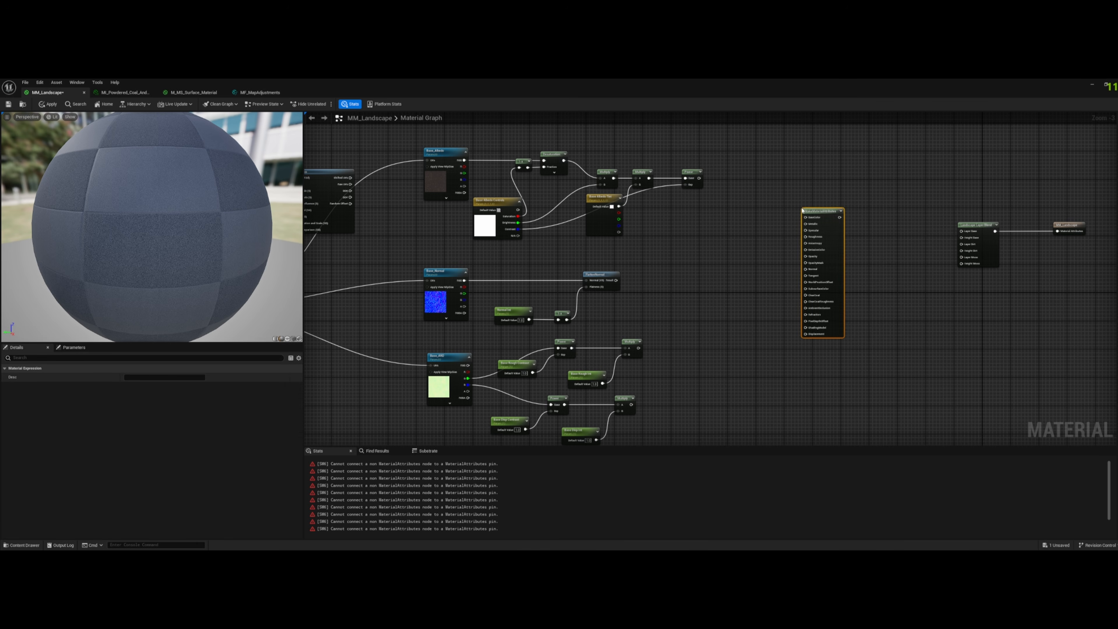
- Connect the Base colour, flattened normal, roughness and displacement chains to the BaseColor, Normal, Roughness and Displacement inputs of MakeMaterialAttributes
{"action": "scroll", "coordinate": [762, 204], "scroll_direction": "up", "scroll_amount": 1}
{"action": "left_click_drag", "start_coordinate": [691, 175], "coordinate": [810, 219]}
{"action": "left_click_drag", "start_coordinate": [599, 288], "coordinate": [808, 280]}
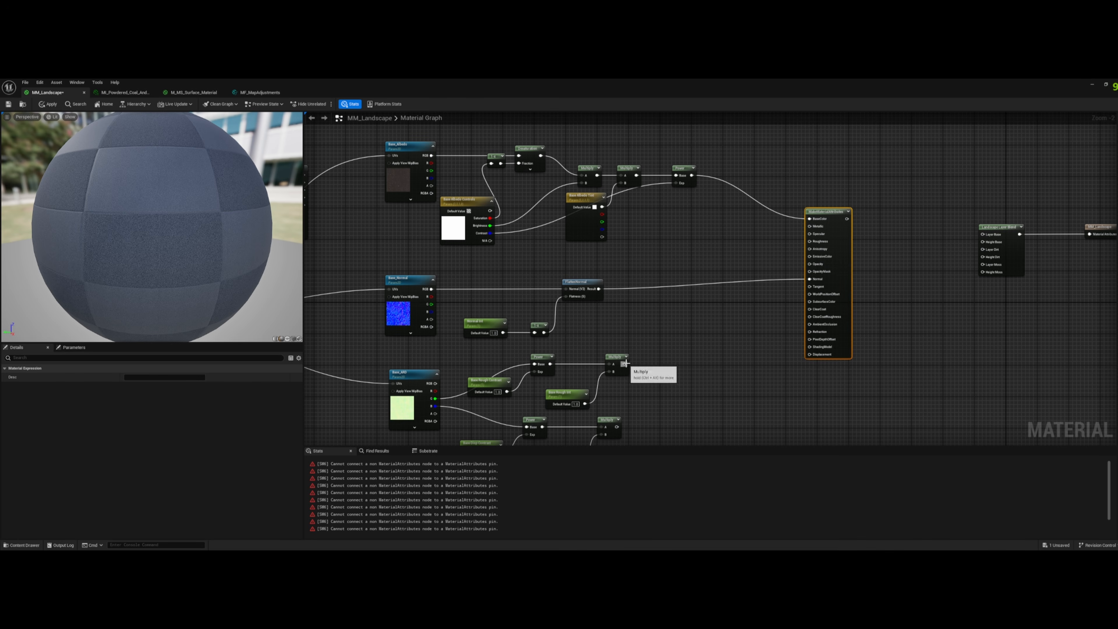
{"action": "left_click_drag", "start_coordinate": [625, 363], "coordinate": [809, 241]}
{"action": "right_click_drag", "start_coordinate": [760, 353], "coordinate": [774, 281]}
{"action": "left_click_drag", "start_coordinate": [631, 356], "coordinate": [724, 334]}
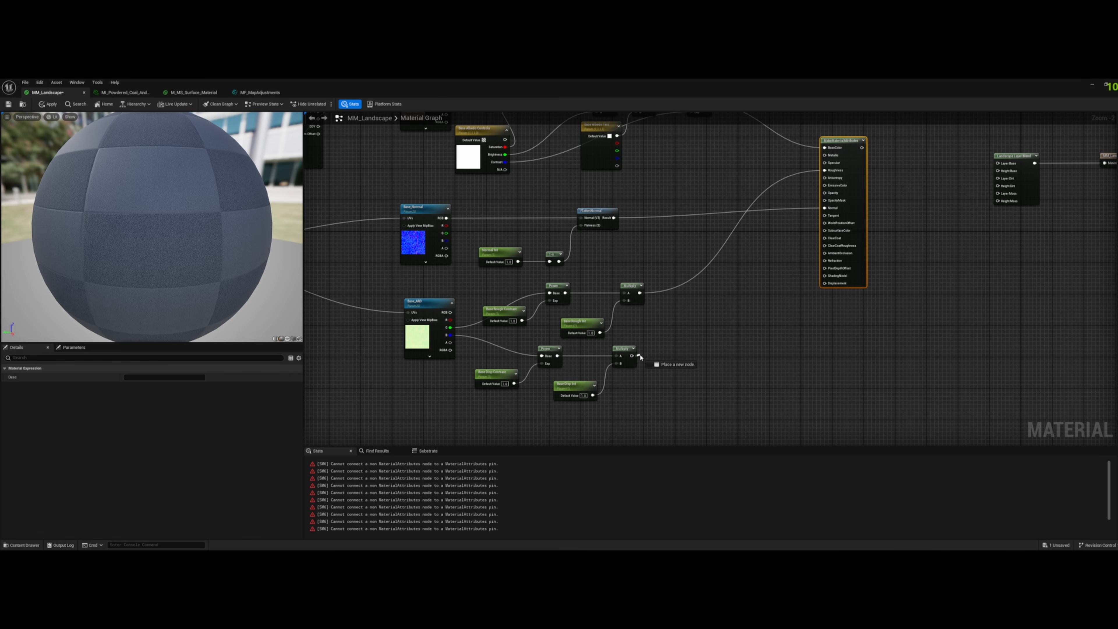
{"action": "left_click_drag", "start_coordinate": [641, 358], "coordinate": [825, 284]}
{"action": "right_click_drag", "start_coordinate": [765, 325], "coordinate": [805, 321]}
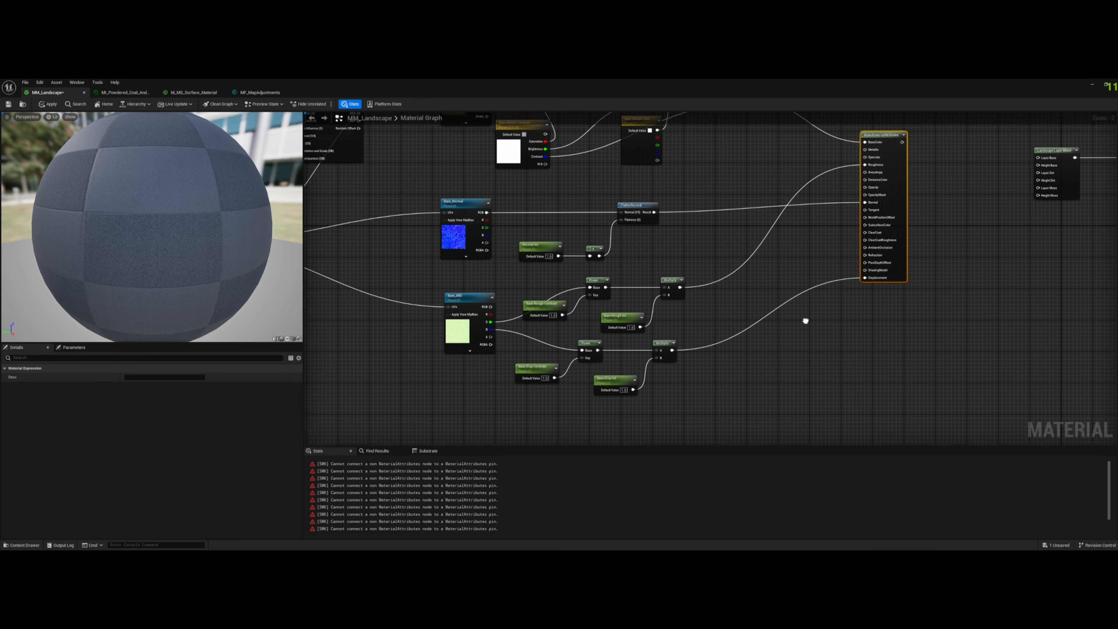
- Reposition the Base and layer blend nodes, and connect MakeMaterialAttributes directly to the MM_Landscape output in place of the layer blend
{"action": "scroll", "coordinate": [805, 321], "scroll_direction": "down", "scroll_amount": 3}
{"action": "left_click_drag", "start_coordinate": [502, 364], "coordinate": [944, 196]}
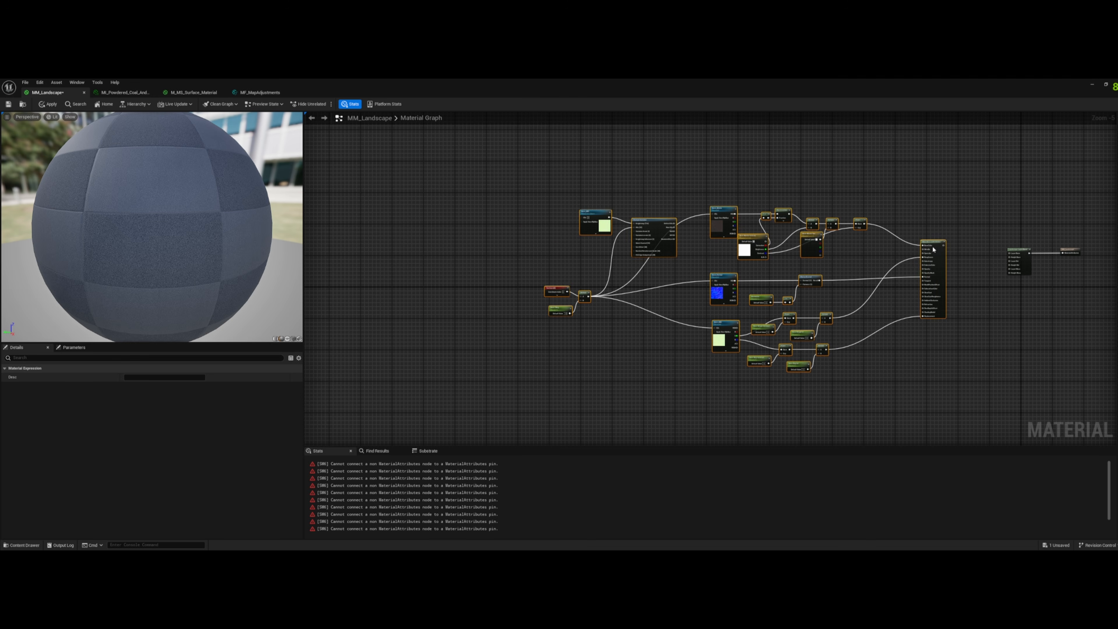
{"action": "left_click_drag", "start_coordinate": [933, 250], "coordinate": [813, 247]}
{"action": "left_click_drag", "start_coordinate": [1019, 254], "coordinate": [1007, 283]}
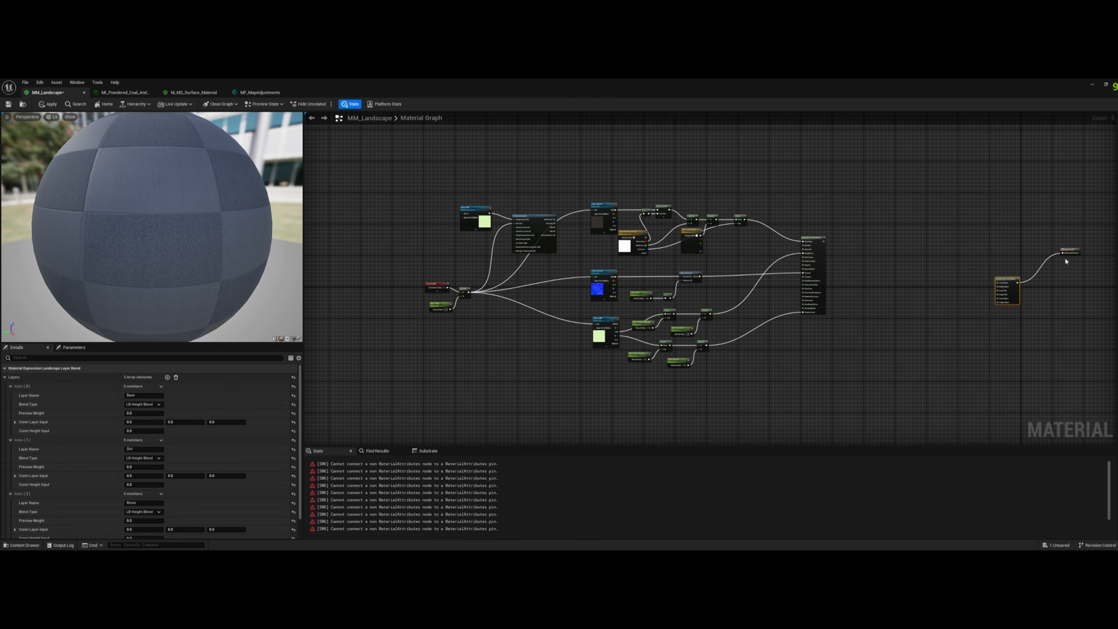
{"action": "left_click_drag", "start_coordinate": [1071, 249], "coordinate": [936, 242]}
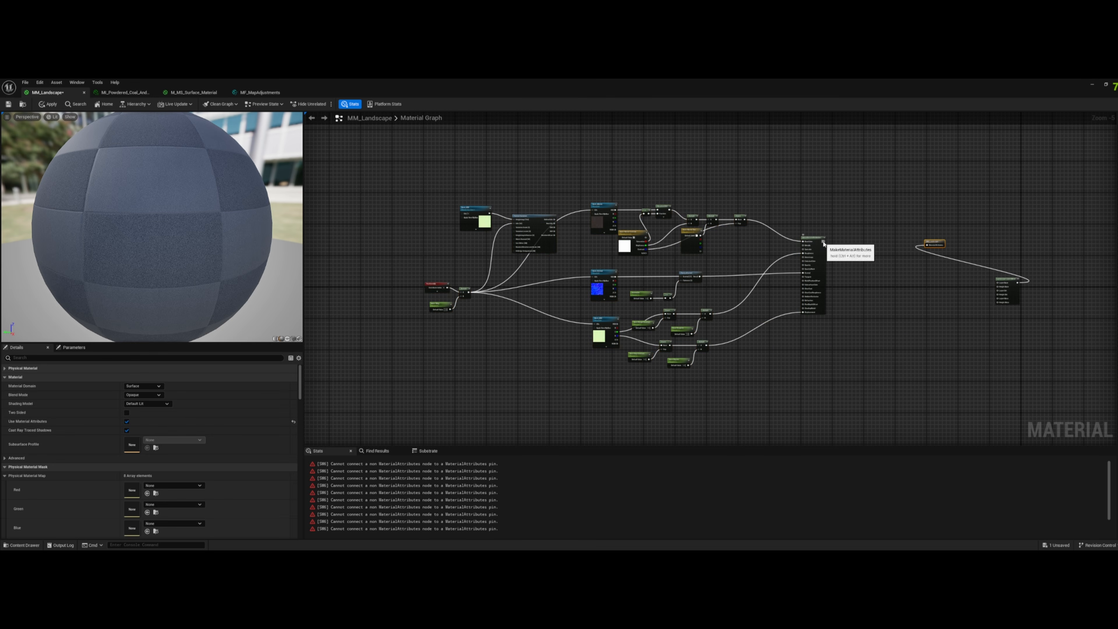
{"action": "left_click_drag", "start_coordinate": [824, 243], "coordinate": [927, 245]}
- Bypass the TextureVariation node by feeding Base_Albedo's UVs from the tiling Multiply, and apply the material
{"action": "left_click_drag", "start_coordinate": [562, 177], "coordinate": [457, 240]}
{"action": "left_click_drag", "start_coordinate": [531, 216], "coordinate": [433, 210]}
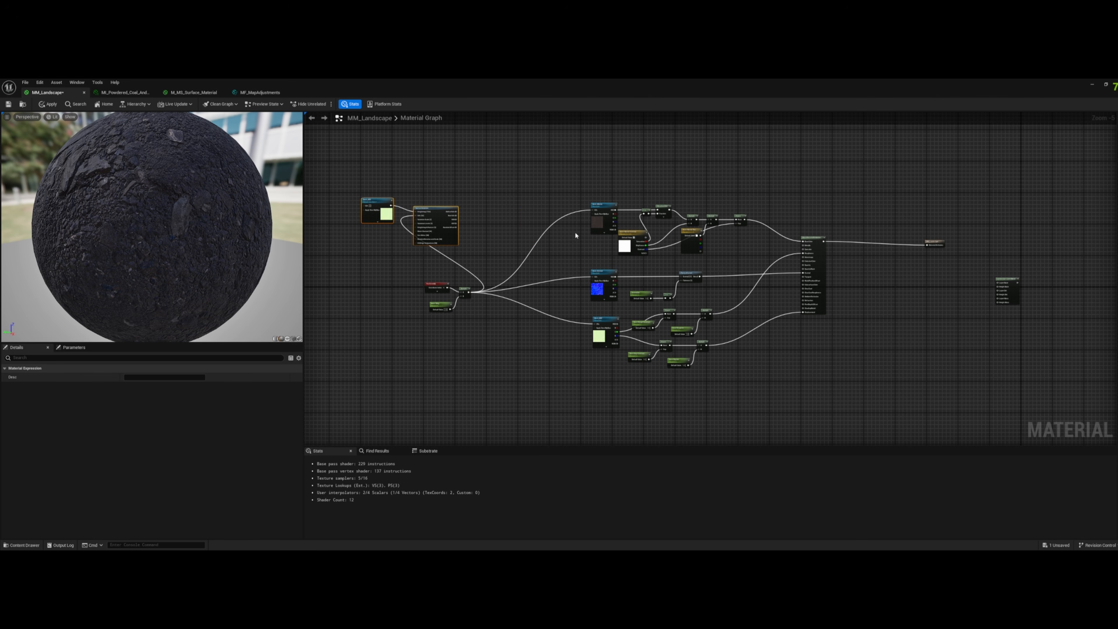
{"action": "scroll", "coordinate": [575, 233], "scroll_direction": "up", "scroll_amount": 2}
{"action": "right_click_drag", "start_coordinate": [575, 233], "coordinate": [521, 180]}
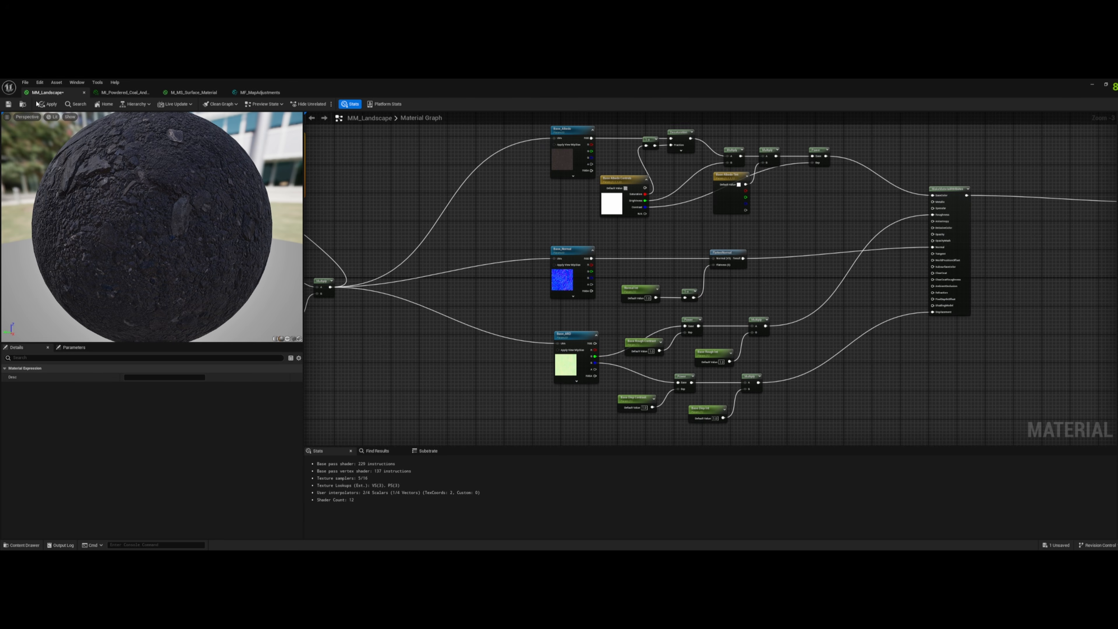
{"action": "left_click", "coordinate": [57, 104]}
- Restore the material editor to a smaller window and place a Plane shape in the level under the mannequin
{"action": "right_click_drag", "start_coordinate": [439, 266], "coordinate": [594, 263]}
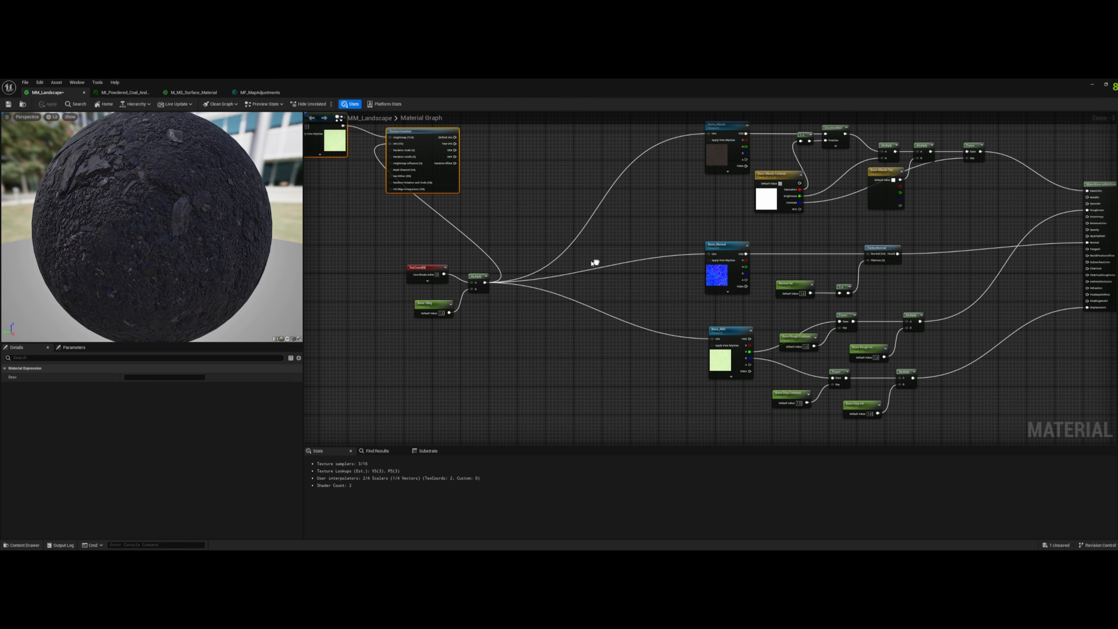
{"action": "scroll", "coordinate": [484, 282], "scroll_direction": "up", "scroll_amount": 3}
{"action": "right_click_drag", "start_coordinate": [545, 342], "coordinate": [333, 331]}
{"action": "left_click_drag", "start_coordinate": [373, 82], "coordinate": [839, 164]}
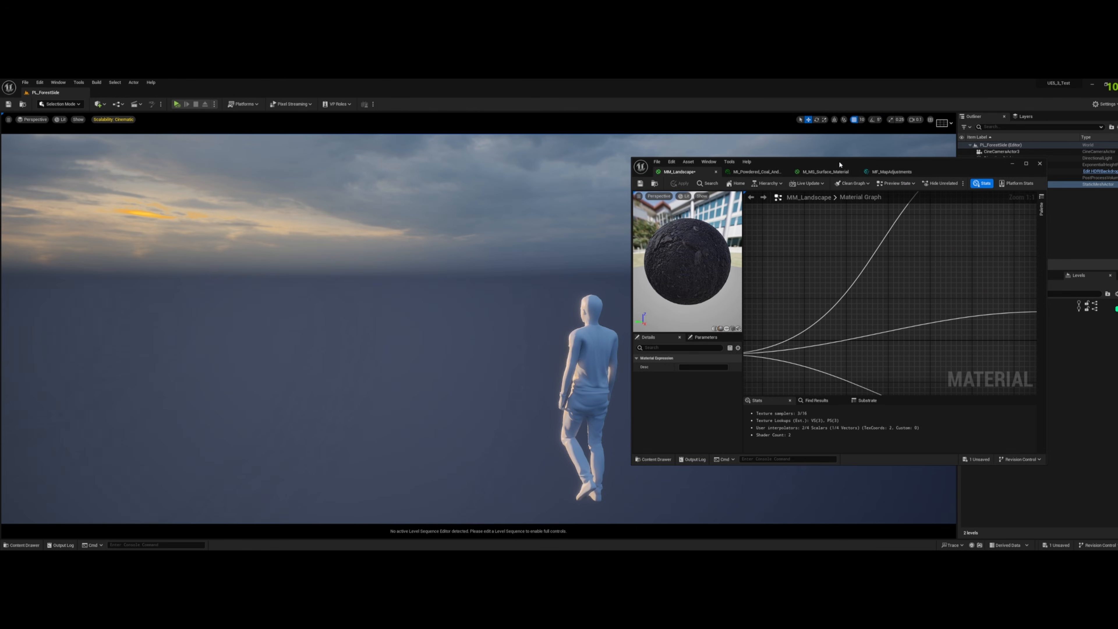
{"action": "left_click", "coordinate": [98, 104]}
{"action": "mouse_move", "coordinate": [125, 175]}
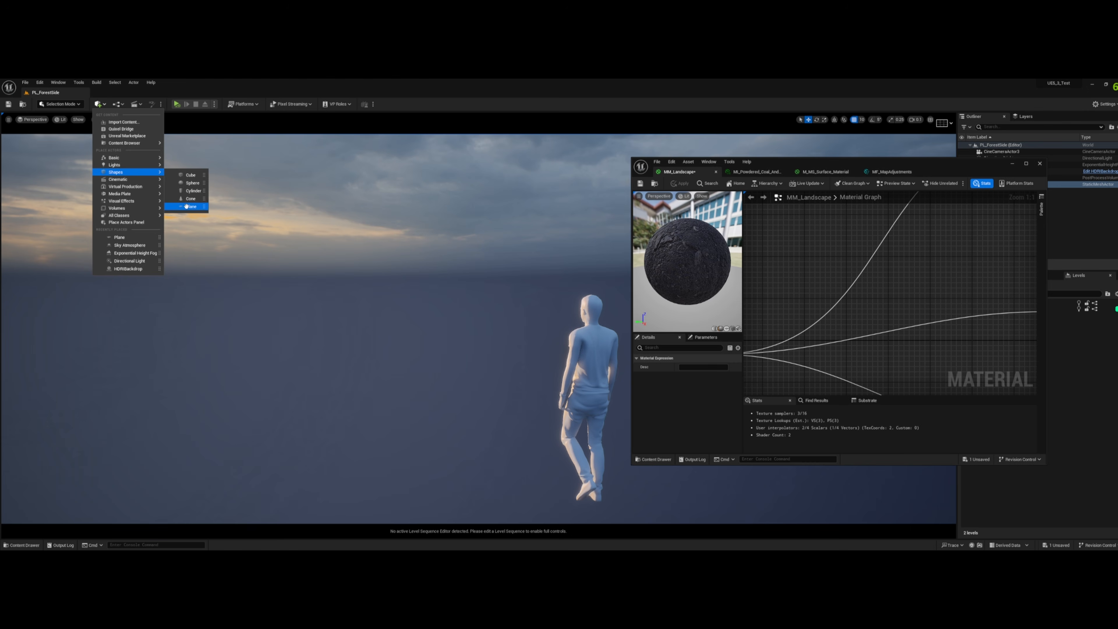
{"action": "left_click_drag", "start_coordinate": [186, 206], "coordinate": [525, 388]}
{"action": "key", "text": "w"}
{"action": "left_click_drag", "start_coordinate": [770, 165], "coordinate": [882, 168]}
- Browse to Content/Materials/Landscapes and assign the MM_Landscape material to the plane
{"action": "left_click", "coordinate": [13, 547]}
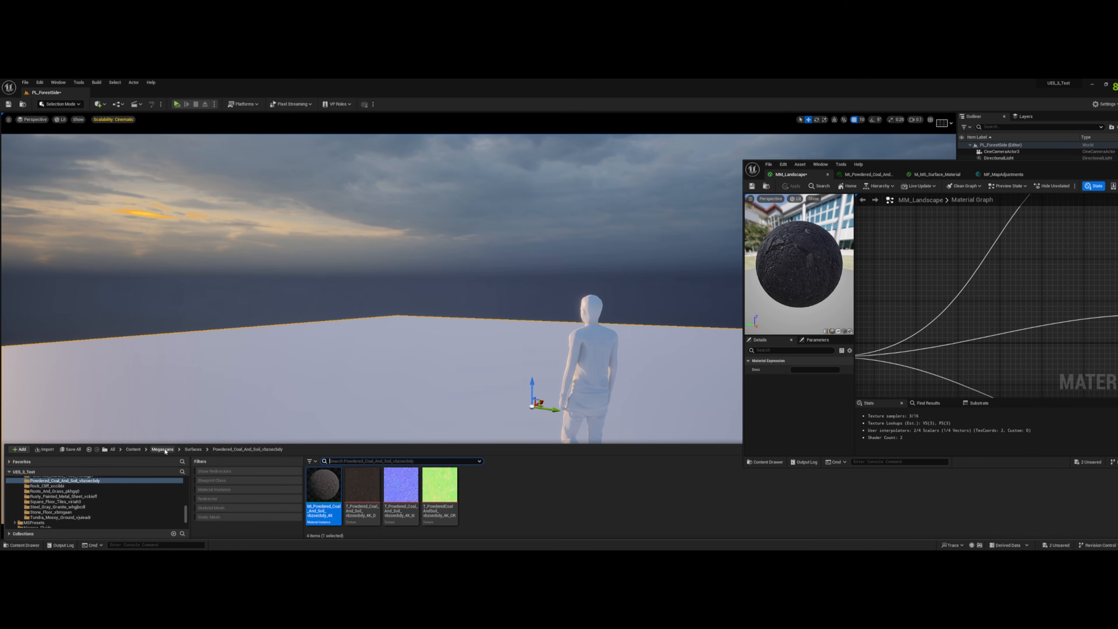
{"action": "left_click", "coordinate": [136, 453]}
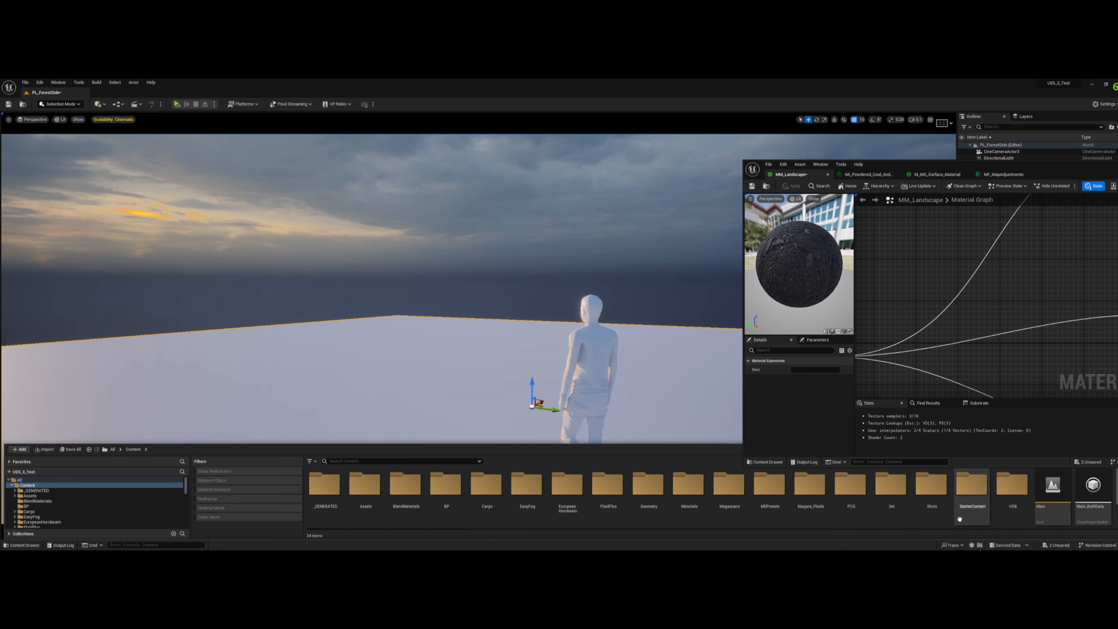
{"action": "double_click", "coordinate": [684, 491]}
{"action": "double_click", "coordinate": [480, 488]}
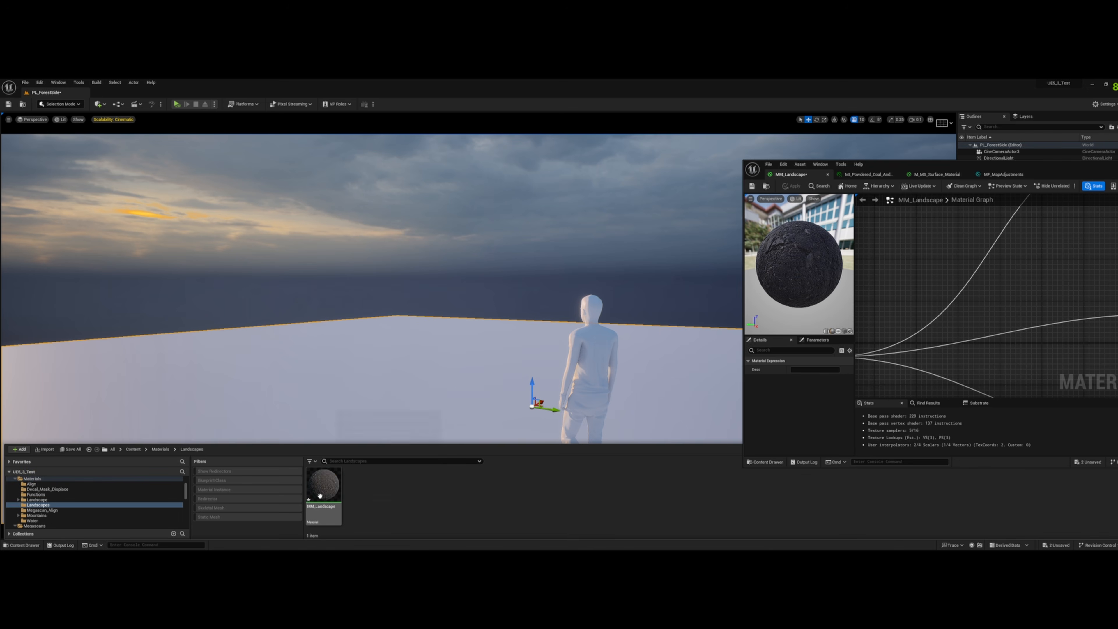
{"action": "left_click_drag", "start_coordinate": [317, 495], "coordinate": [407, 384]}
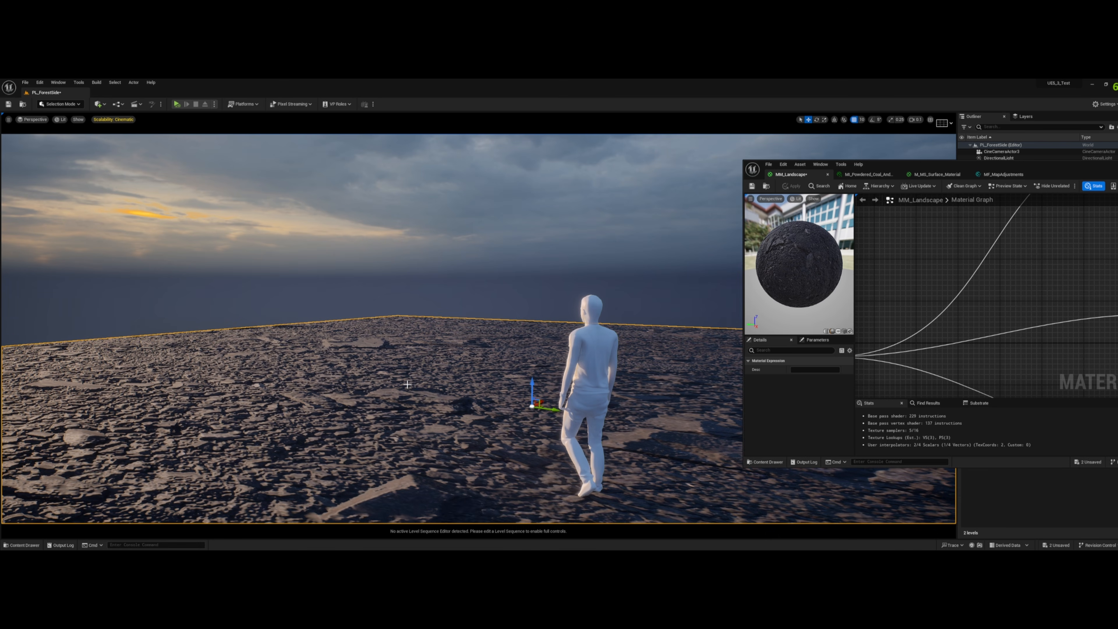
{"action": "key", "text": "ctrl+space"}
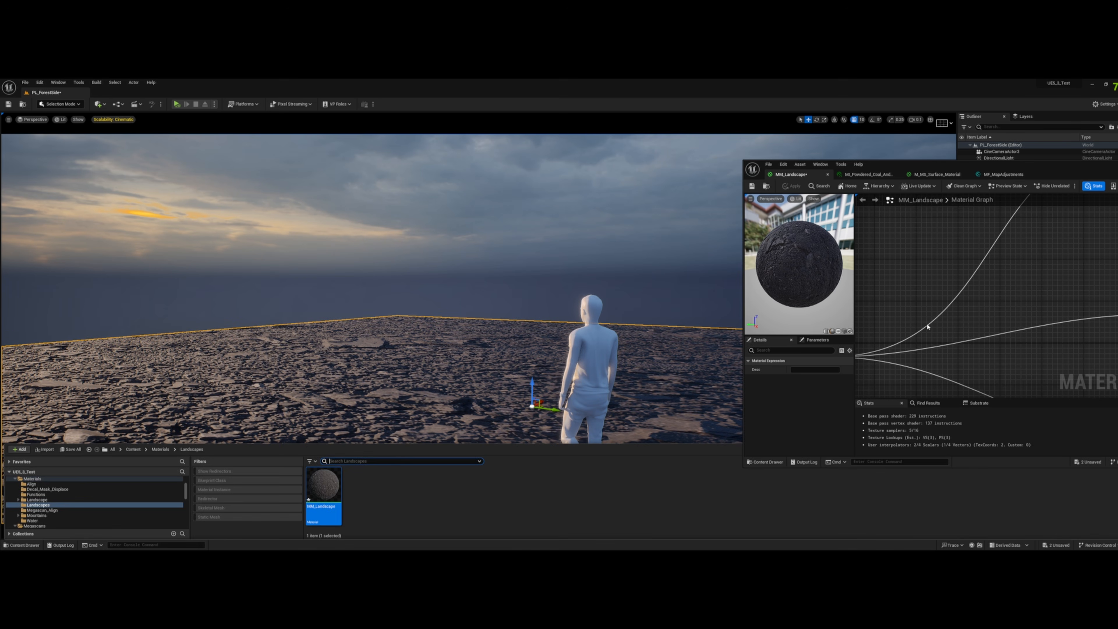
- Set the Base Tiling default value to 3 and view the plane from farther away
{"action": "right_click_drag", "start_coordinate": [927, 327], "coordinate": [1115, 295]}
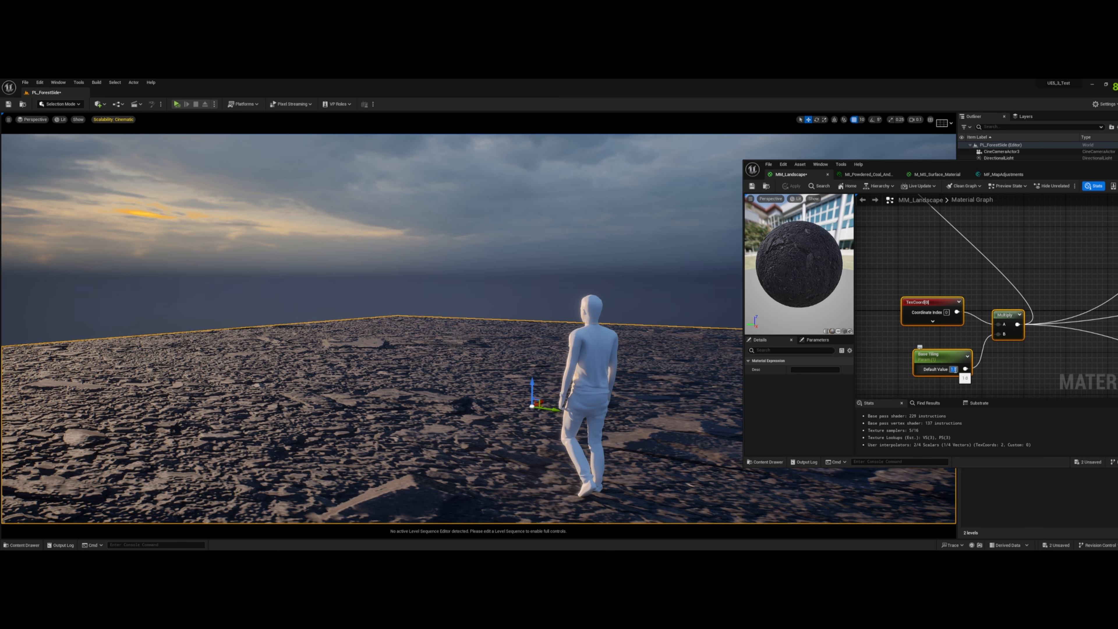
{"action": "type", "text": "3"}
{"action": "key", "text": "Return"}
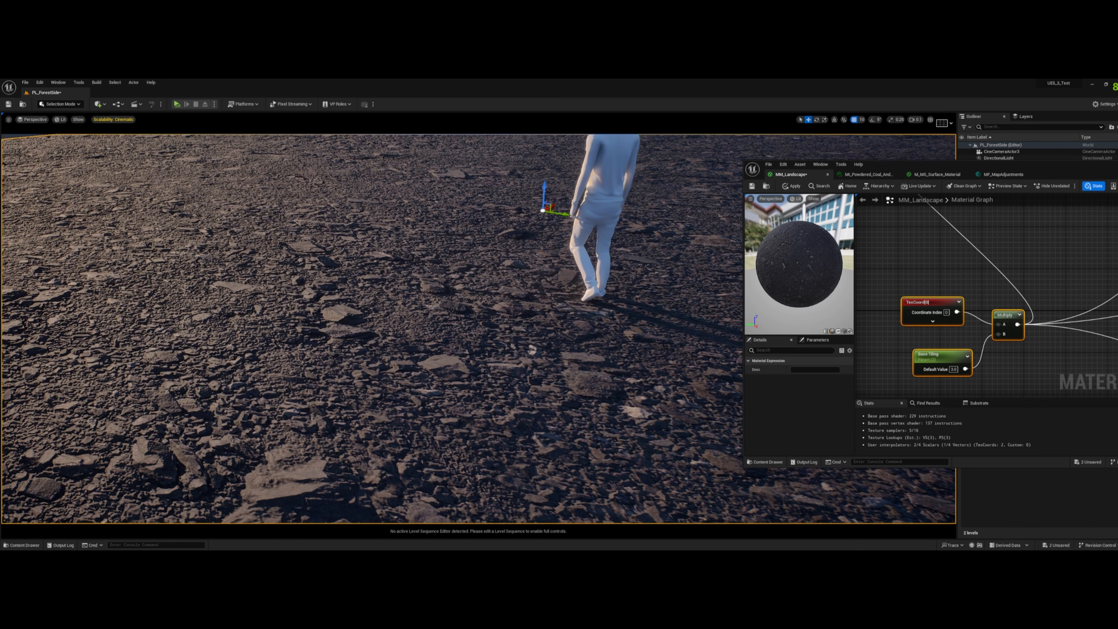
{"action": "key", "text": "s"}
{"action": "right_click_drag", "start_coordinate": [479, 328], "coordinate": [479, 273]}
{"action": "scroll", "coordinate": [478, 308], "scroll_direction": "up", "scroll_amount": 1}
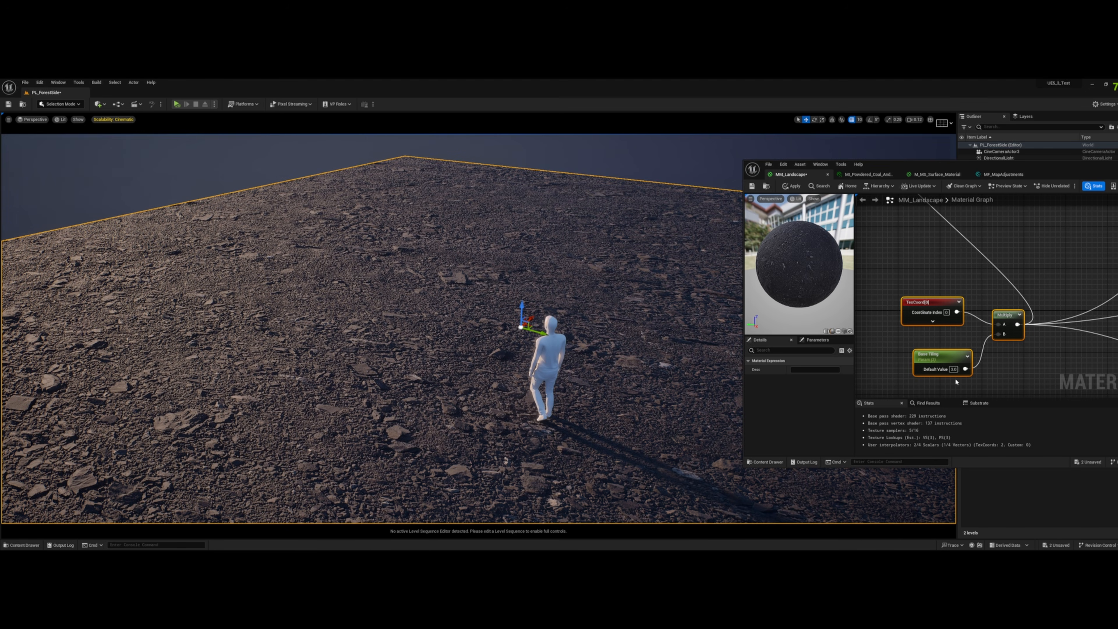
- Increase the Base Tiling default value above 3 and inspect the plane for texture repetition
{"action": "key", "text": "Return"}
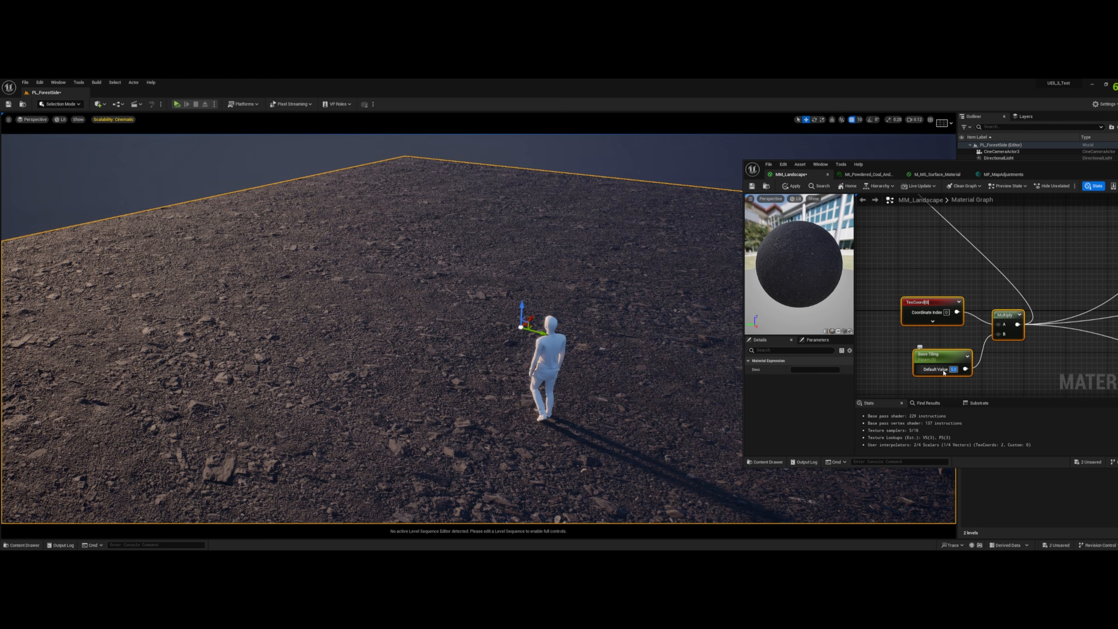
{"action": "right_click_drag", "start_coordinate": [445, 301], "coordinate": [459, 335]}
{"action": "key", "text": "s"}
{"action": "key", "text": "s"}
{"action": "scroll", "coordinate": [461, 311], "scroll_direction": "up", "scroll_amount": 6}
{"action": "key", "text": "w"}
{"action": "right_click_drag", "start_coordinate": [454, 187], "coordinate": [454, 187]}
- Maximize the material editor and group the tiling, Base_ARD object and TextureVariation nodes closer to the Base texture samples
{"action": "left_click_drag", "start_coordinate": [1070, 169], "coordinate": [799, 178]}
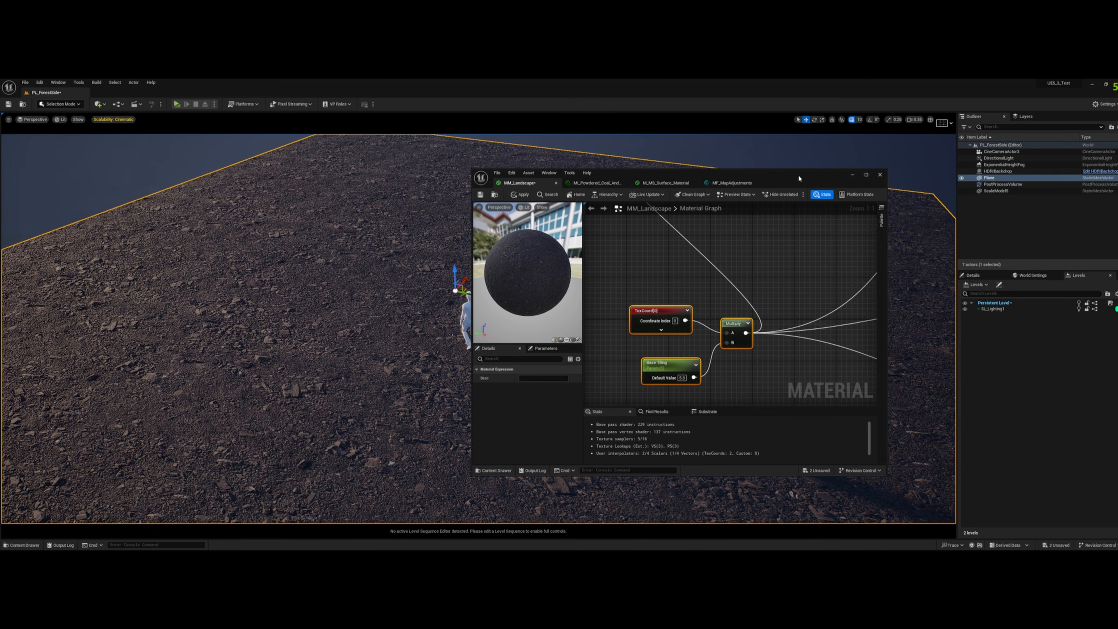
{"action": "left_click", "coordinate": [867, 176]}
{"action": "right_click_drag", "start_coordinate": [529, 179], "coordinate": [746, 312]}
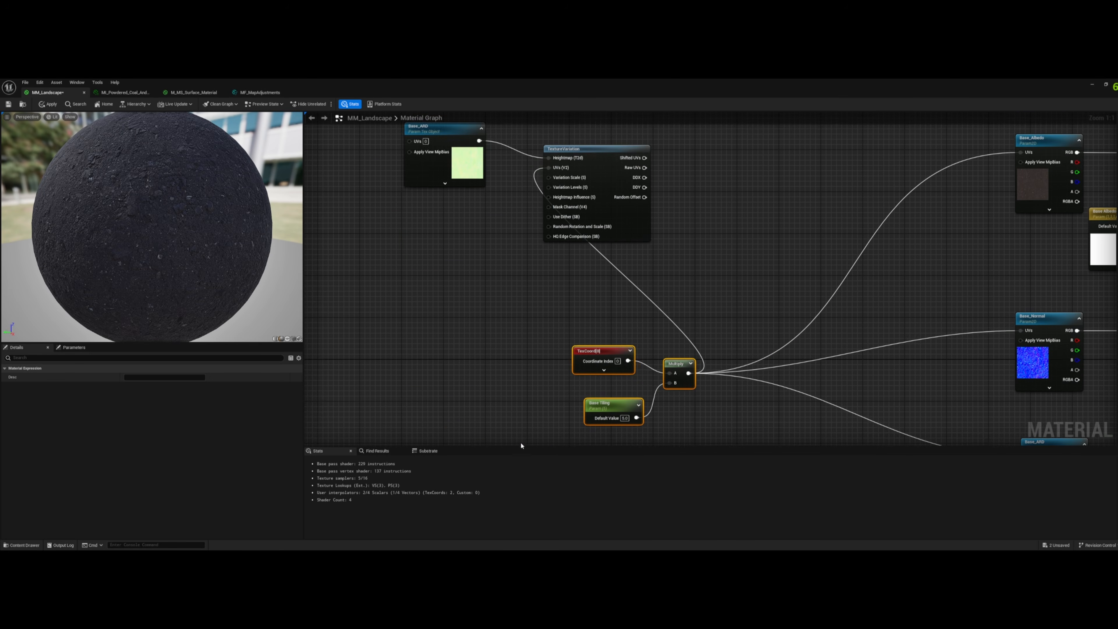
{"action": "left_click_drag", "start_coordinate": [520, 446], "coordinate": [458, 190]}
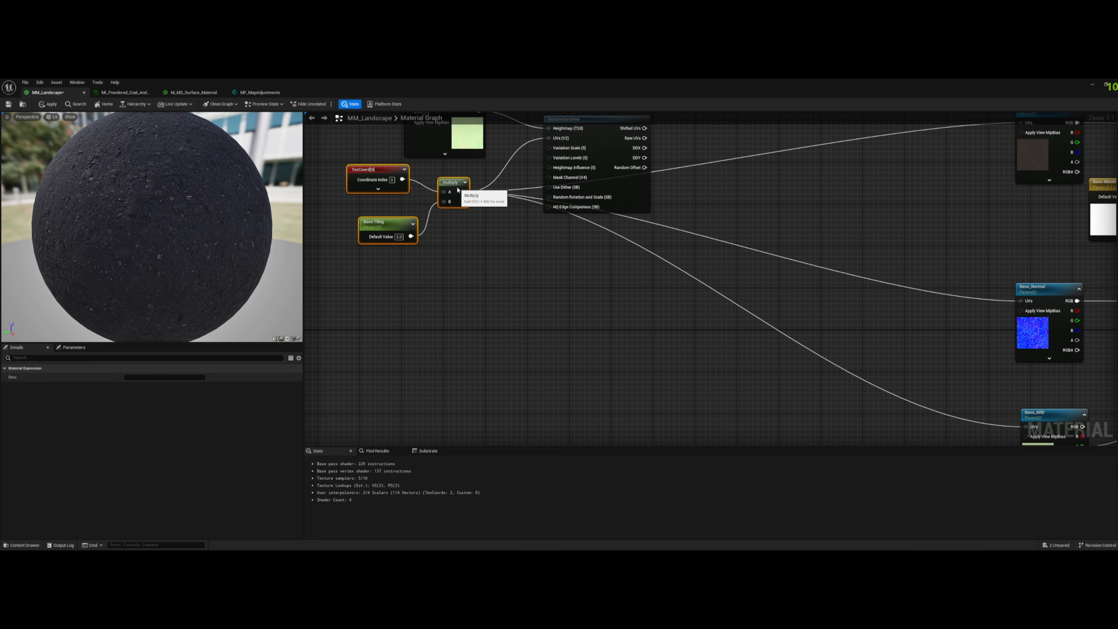
{"action": "right_click_drag", "start_coordinate": [374, 290], "coordinate": [415, 366]}
{"action": "left_click_drag", "start_coordinate": [395, 374], "coordinate": [882, 257]}
{"action": "right_click_drag", "start_coordinate": [882, 259], "coordinate": [820, 227]}
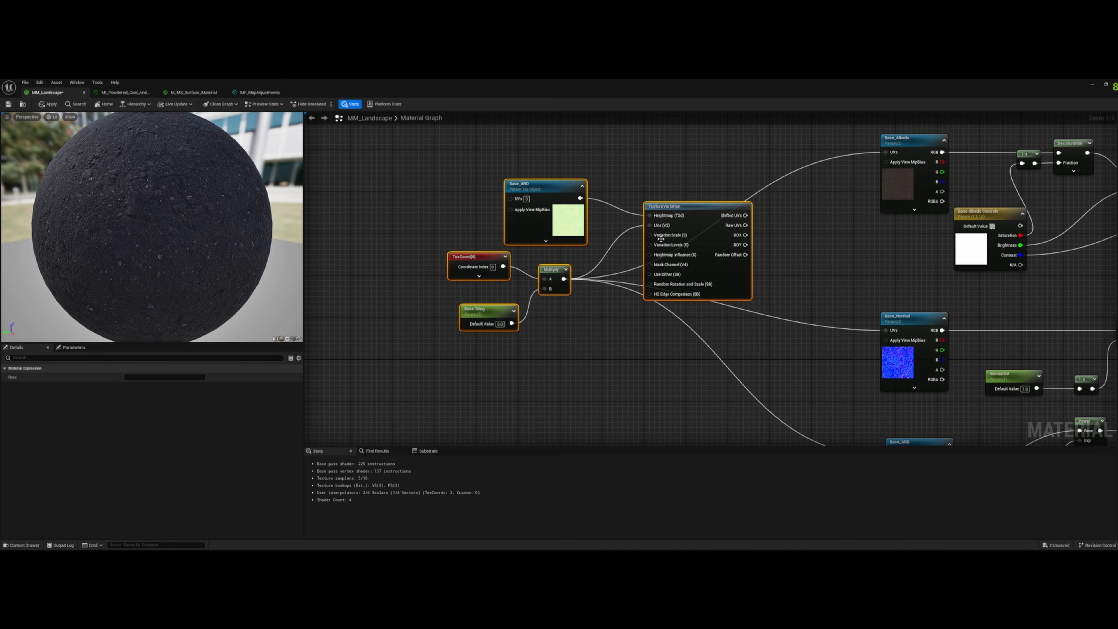
{"action": "mouse_move", "coordinate": [662, 238]}
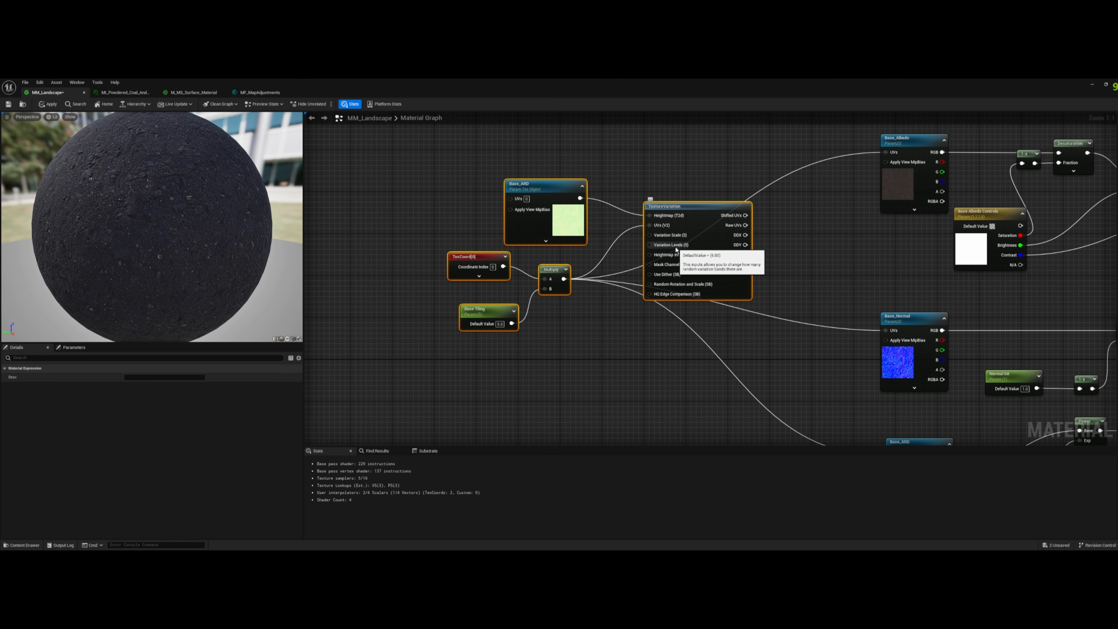
{"action": "right_click", "coordinate": [675, 248]}
{"action": "left_click", "coordinate": [840, 192]}
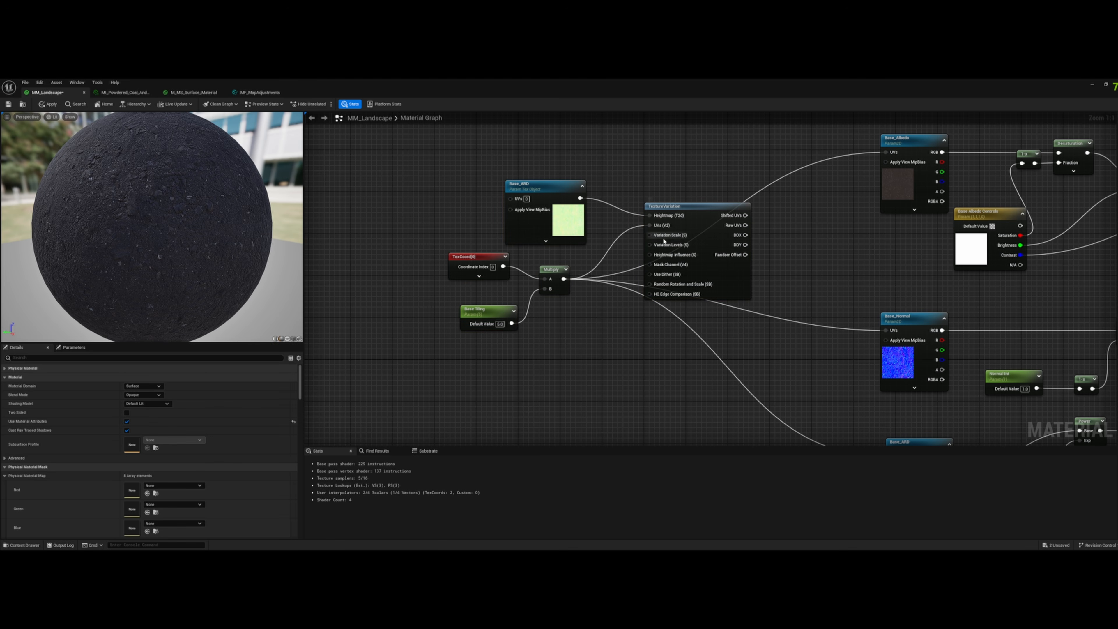
- Connect TextureVariation's Shifted UVs to the UVs of Base_Albedo, Base_Normal and Base_ARD, and apply the material
{"action": "left_click_drag", "start_coordinate": [745, 216], "coordinate": [892, 154]}
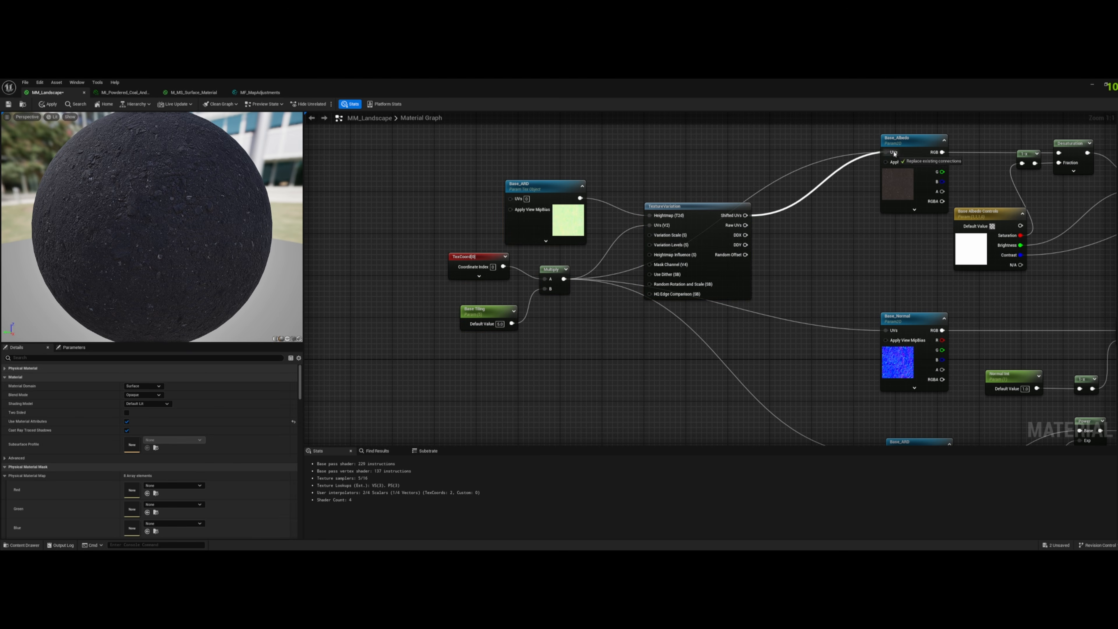
{"action": "left_click_drag", "start_coordinate": [776, 235], "coordinate": [886, 332]}
{"action": "right_click_drag", "start_coordinate": [822, 349], "coordinate": [782, 276]}
{"action": "left_click_drag", "start_coordinate": [706, 142], "coordinate": [851, 382]}
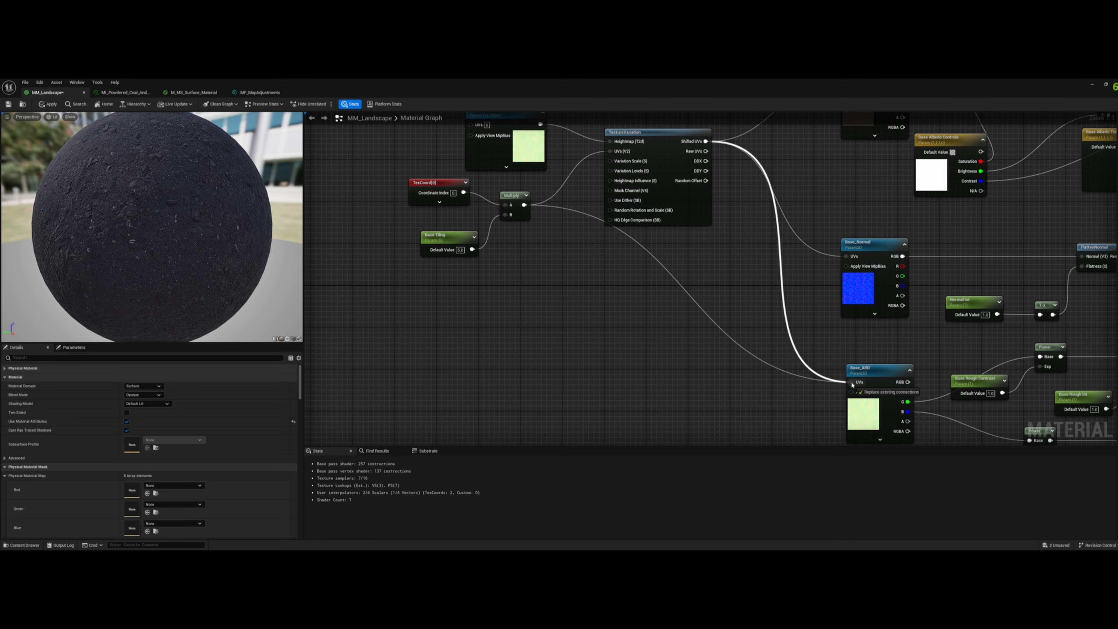
{"action": "right_click_drag", "start_coordinate": [744, 305], "coordinate": [834, 386]}
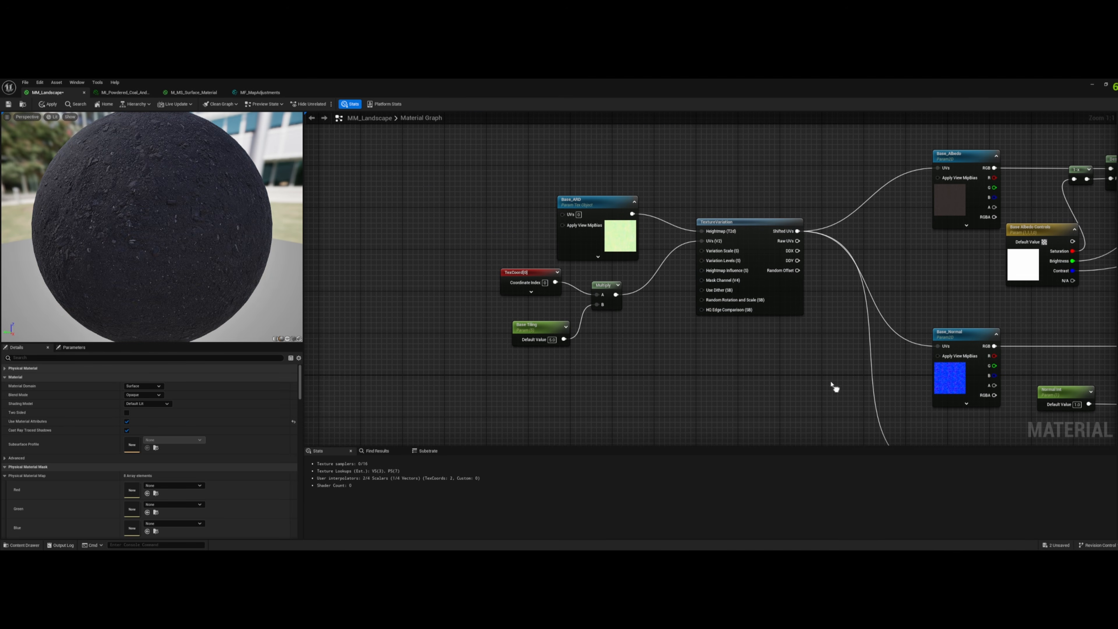
{"action": "left_click", "coordinate": [48, 104]}
- Shrink the material editor window beside the viewport and examine the plane's texture variation up close and from a distance
{"action": "left_click_drag", "start_coordinate": [357, 84], "coordinate": [850, 148]}
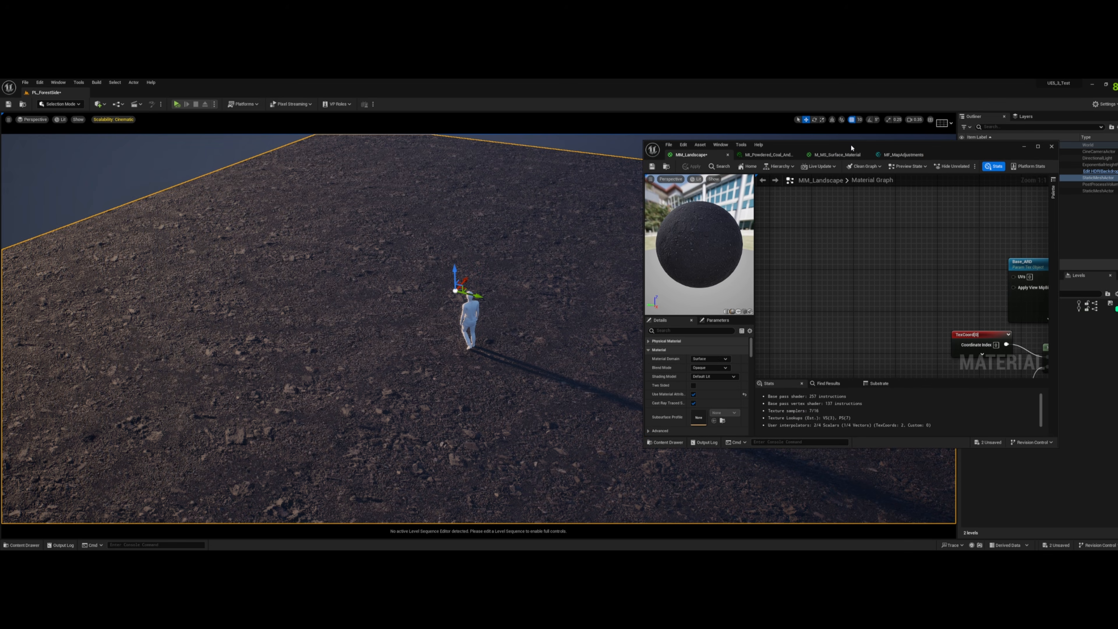
{"action": "key", "text": "s"}
{"action": "right_click_drag", "start_coordinate": [427, 234], "coordinate": [442, 275]}
{"action": "key", "text": "w"}
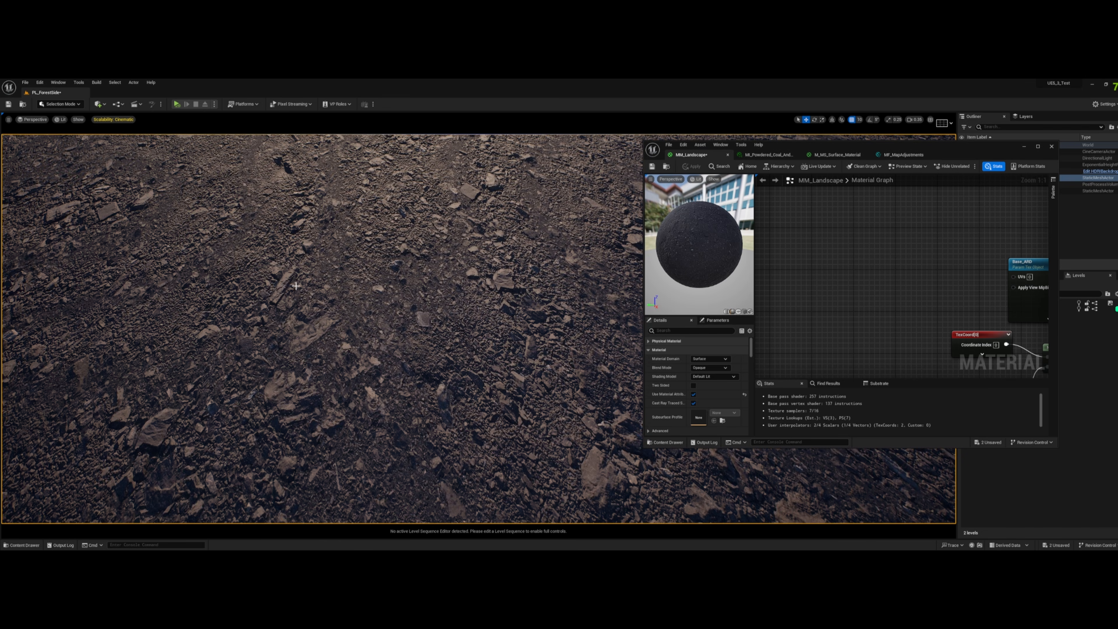
{"action": "key", "text": "s"}
{"action": "mouse_move", "coordinate": [295, 286]}
{"action": "right_mouse_down"}
{"action": "mouse_move", "coordinate": [299, 267]}
{"action": "mouse_move", "coordinate": [292, 277]}
{"action": "right_mouse_up"}
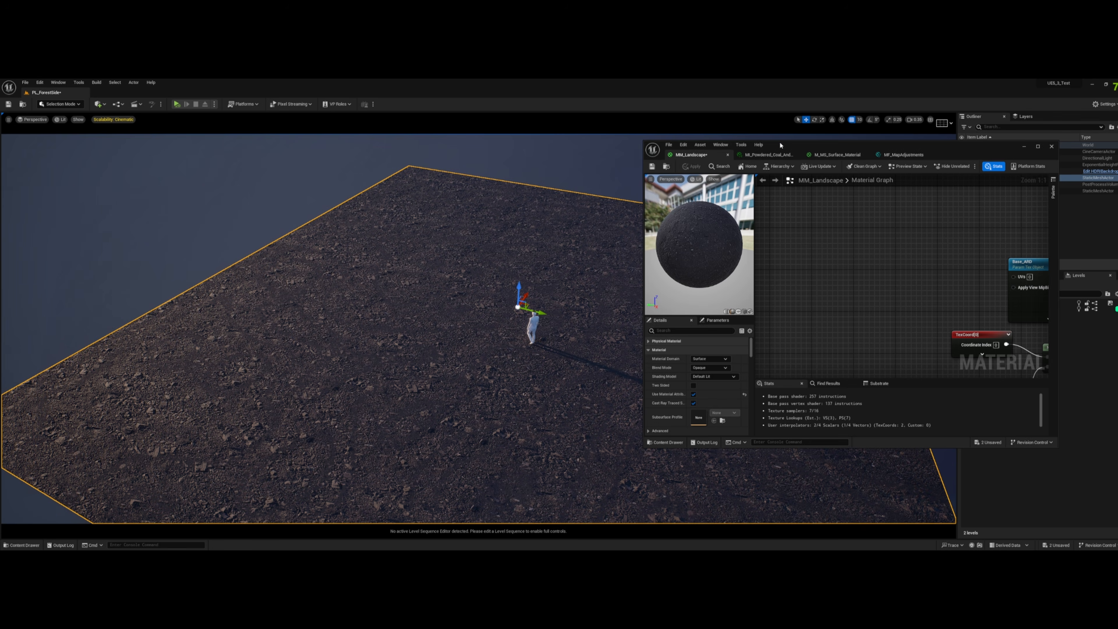
{"action": "left_click_drag", "start_coordinate": [780, 145], "coordinate": [917, 295]}
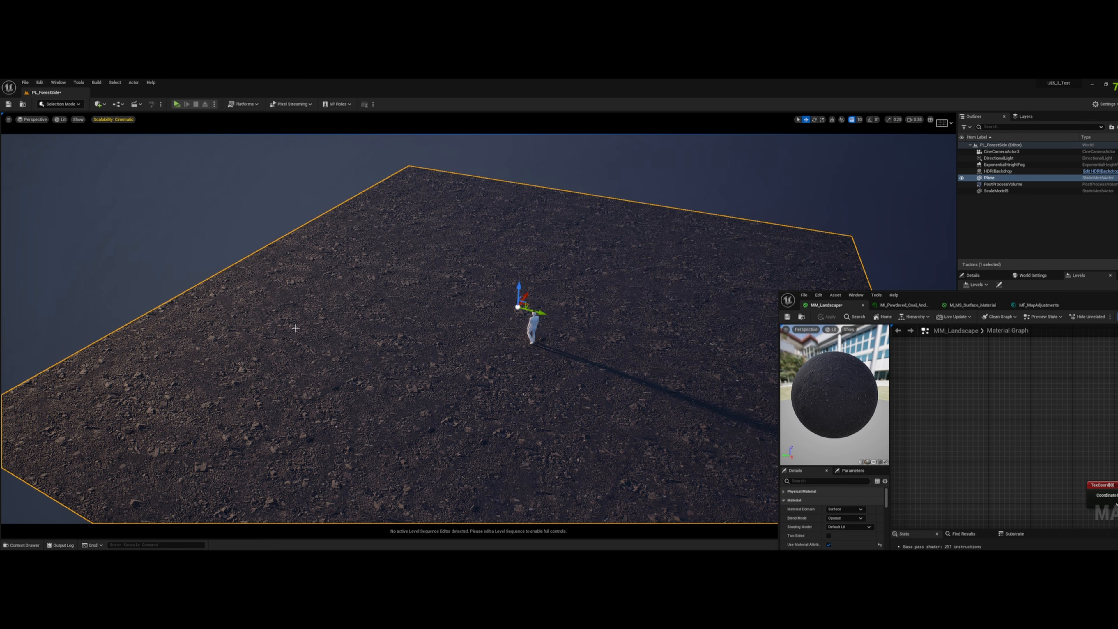
{"action": "left_click_drag", "start_coordinate": [973, 293], "coordinate": [905, 201]}
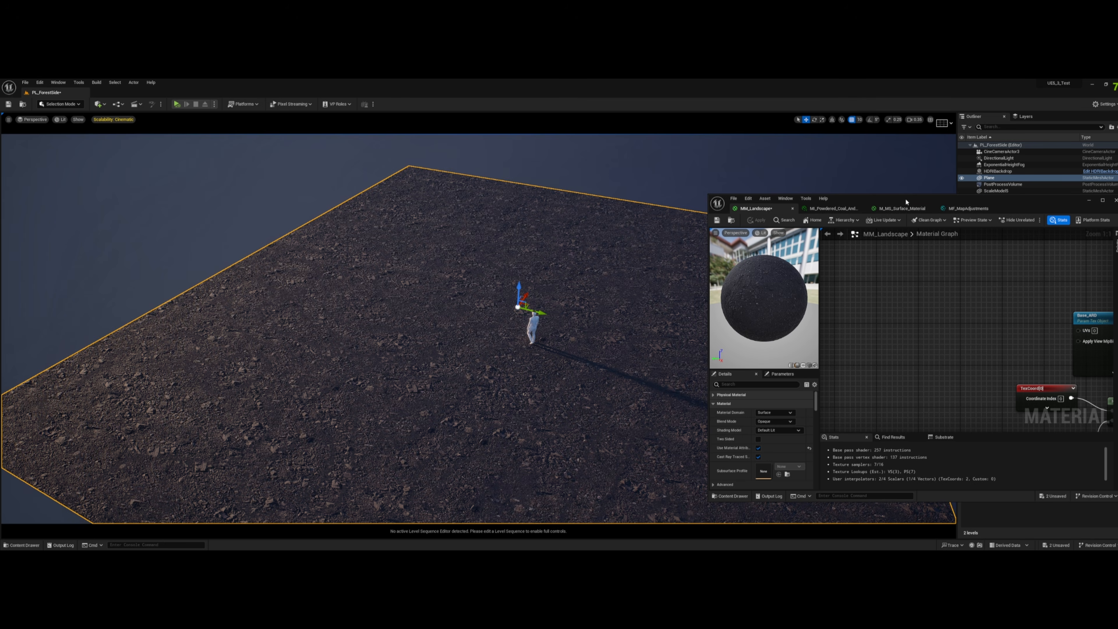
{"action": "right_click_drag", "start_coordinate": [444, 318], "coordinate": [467, 333]}
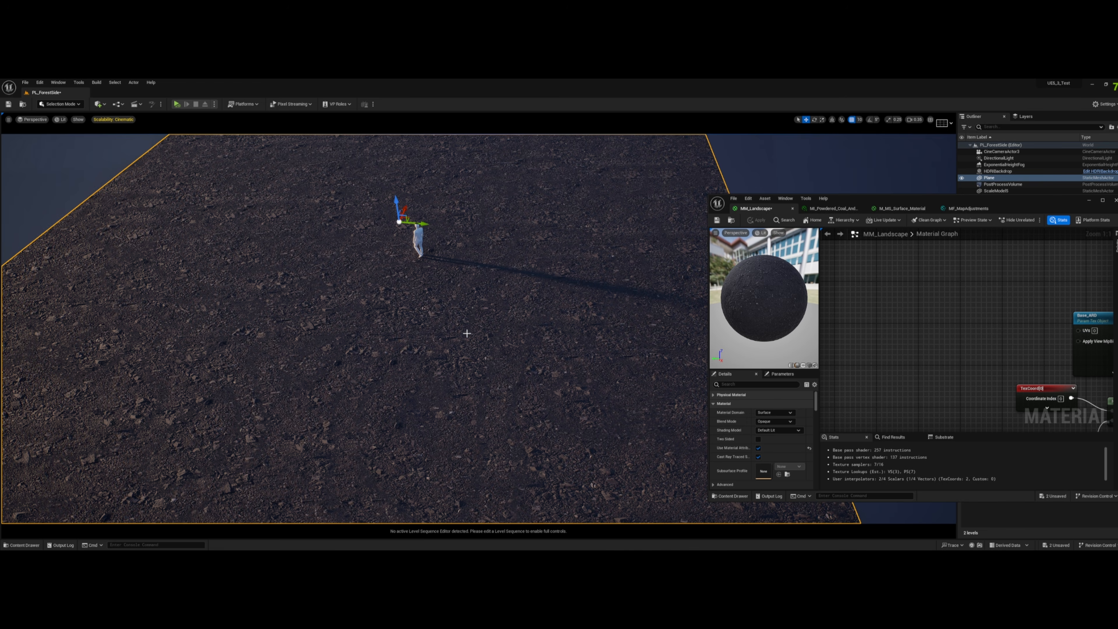
- Examine the plane's varied Base texture around the mannequin from several distances and lower viewing angles
{"action": "key", "text": "w"}
{"action": "right_click_drag", "start_coordinate": [467, 334], "coordinate": [445, 307]}
{"action": "key", "text": "s"}
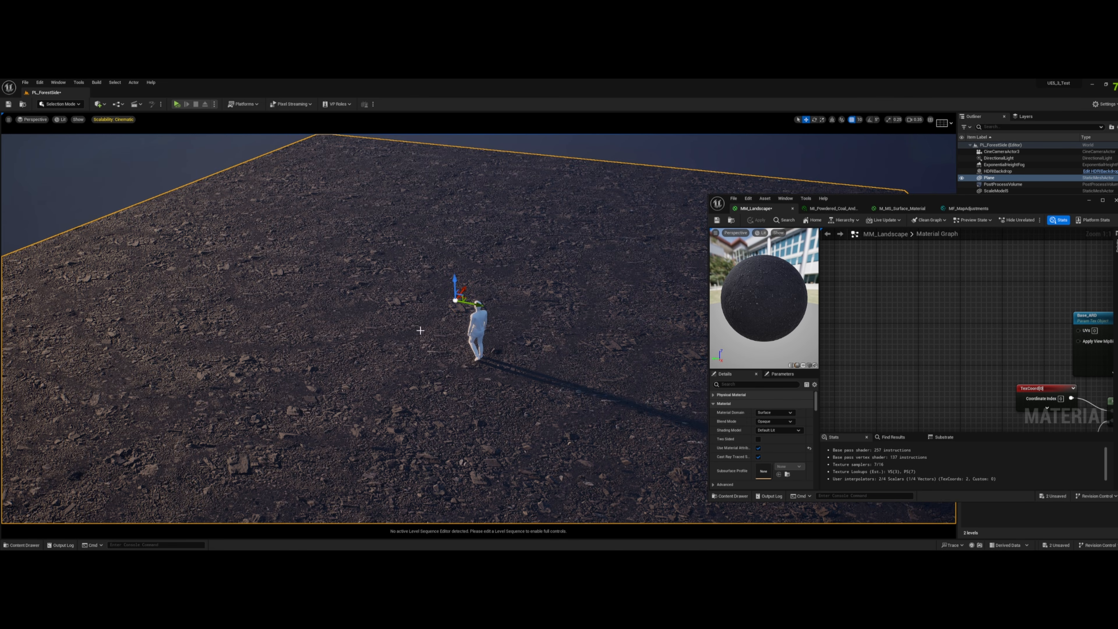
{"action": "right_click_drag", "start_coordinate": [323, 232], "coordinate": [329, 230]}
{"action": "key", "text": "w"}
{"action": "key", "text": "d"}
{"action": "key", "text": "a"}
- Maximize the material editor and reposition the TexCoord, Base Tiling and Multiply nodes below the Base_ARD object node
{"action": "left_click_drag", "start_coordinate": [1089, 211], "coordinate": [976, 196]}
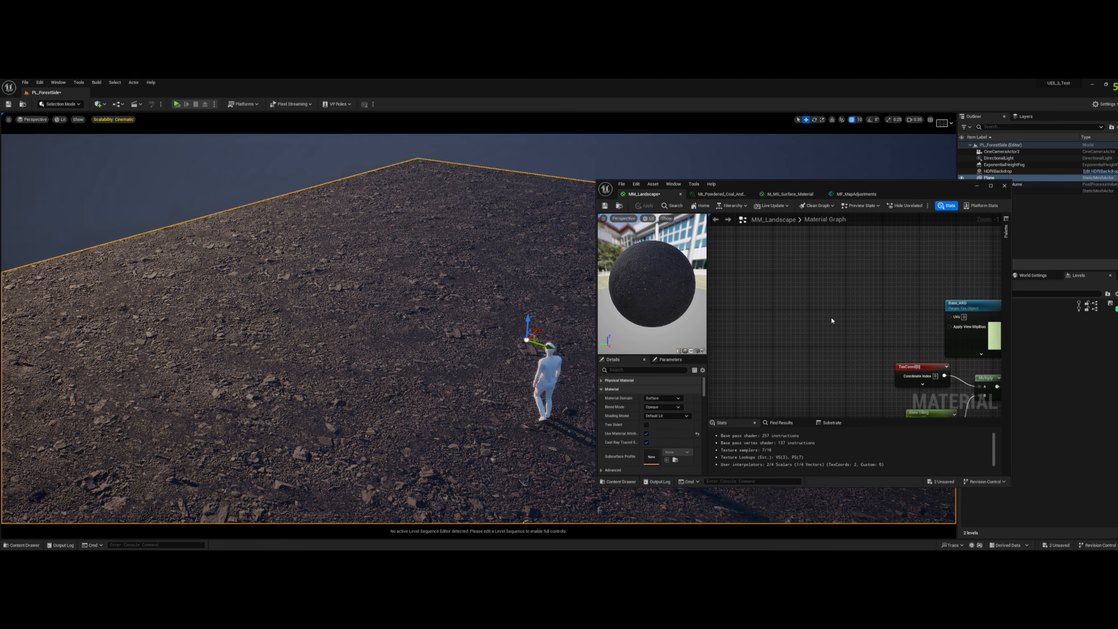
{"action": "left_click", "coordinate": [993, 186]}
{"action": "right_click_drag", "start_coordinate": [693, 312], "coordinate": [730, 285]}
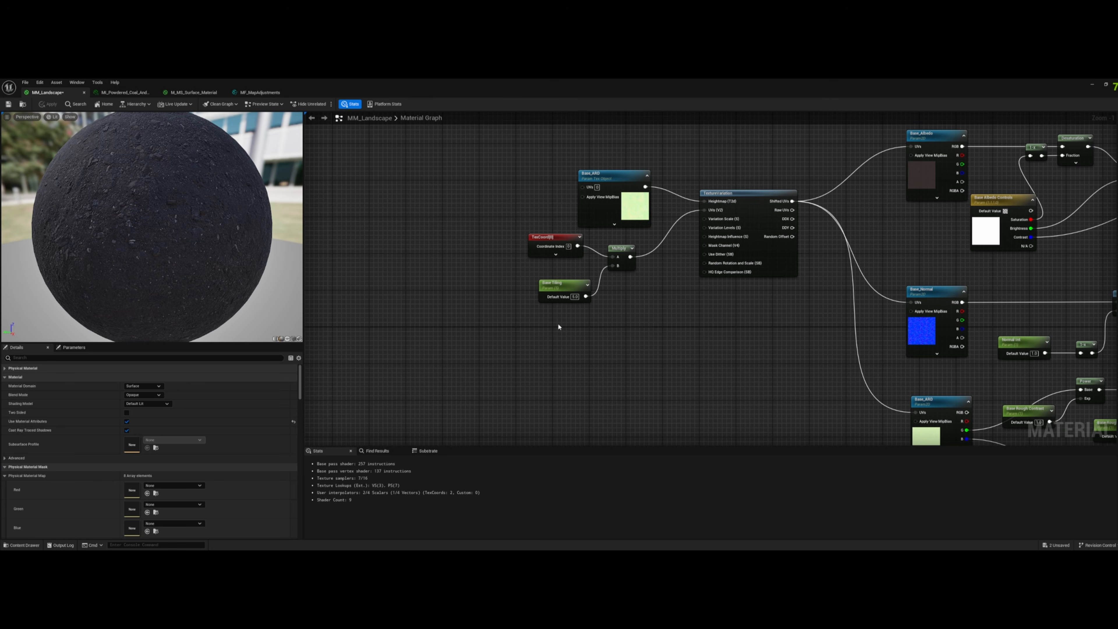
{"action": "left_click_drag", "start_coordinate": [530, 330], "coordinate": [582, 387]}
{"action": "right_click_drag", "start_coordinate": [635, 379], "coordinate": [791, 196]}
{"action": "scroll", "coordinate": [711, 262], "scroll_direction": "up", "scroll_amount": 1}
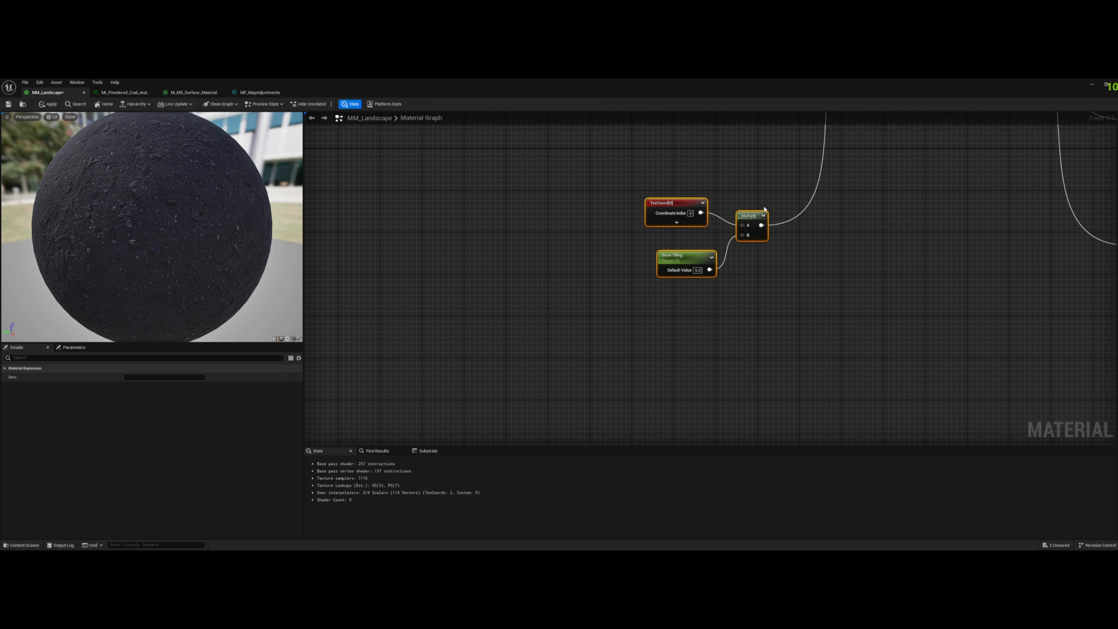
{"action": "left_click_drag", "start_coordinate": [753, 222], "coordinate": [704, 309]}
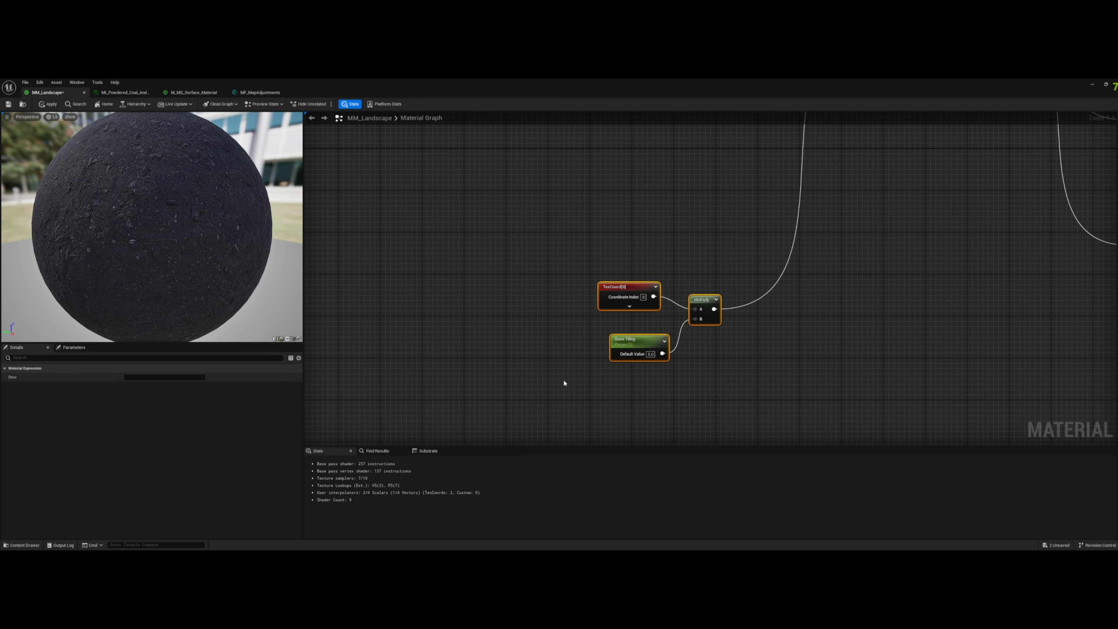
{"action": "left_click_drag", "start_coordinate": [536, 403], "coordinate": [767, 227]}
{"action": "right_click_drag", "start_coordinate": [729, 296], "coordinate": [785, 338]}
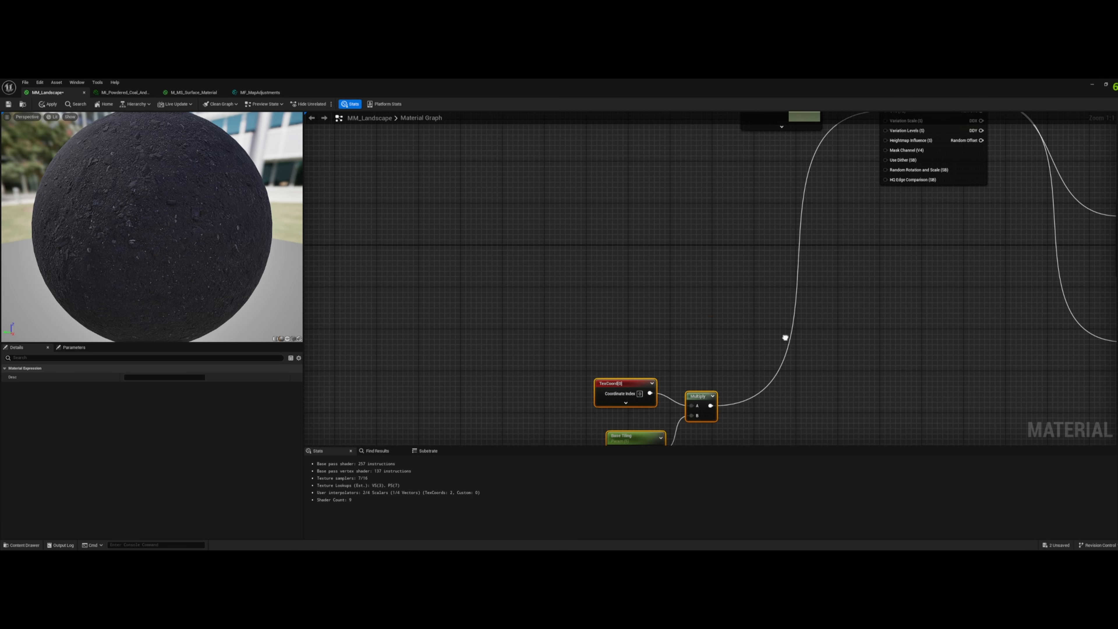
{"action": "left_click_drag", "start_coordinate": [704, 396], "coordinate": [797, 169]}
{"action": "right_click_drag", "start_coordinate": [827, 194], "coordinate": [753, 346]}
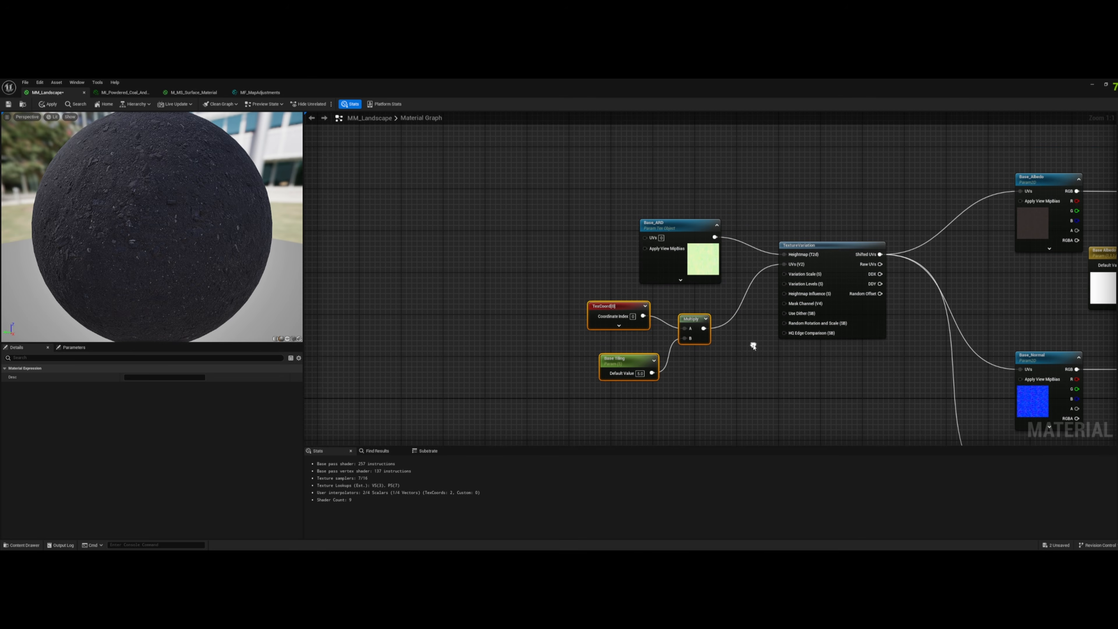
- Promote TextureVariation's Variation Scale input to a parameter and set its default value to 3.24
{"action": "left_click", "coordinate": [836, 247]}
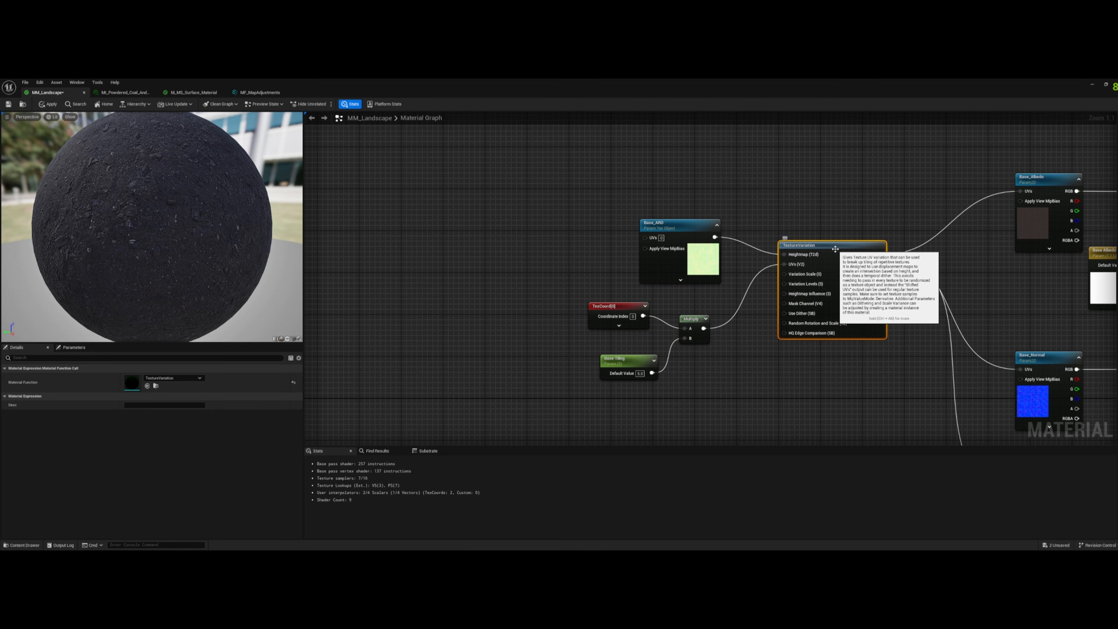
{"action": "left_click", "coordinate": [697, 257]}
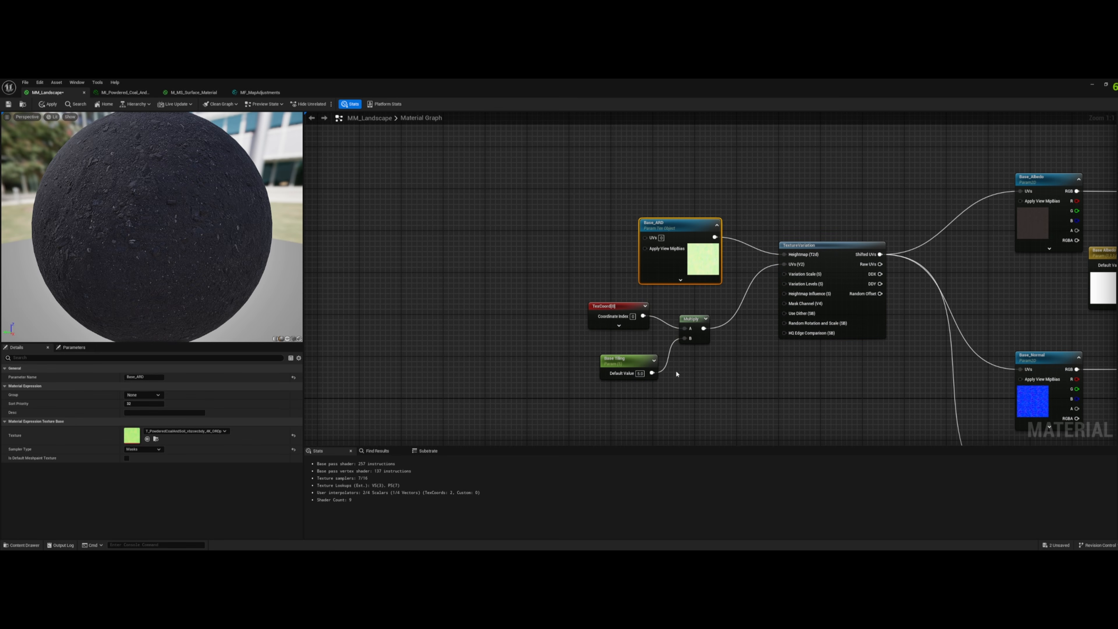
{"action": "left_click_drag", "start_coordinate": [554, 386], "coordinate": [894, 240]}
{"action": "left_click", "coordinate": [854, 357]}
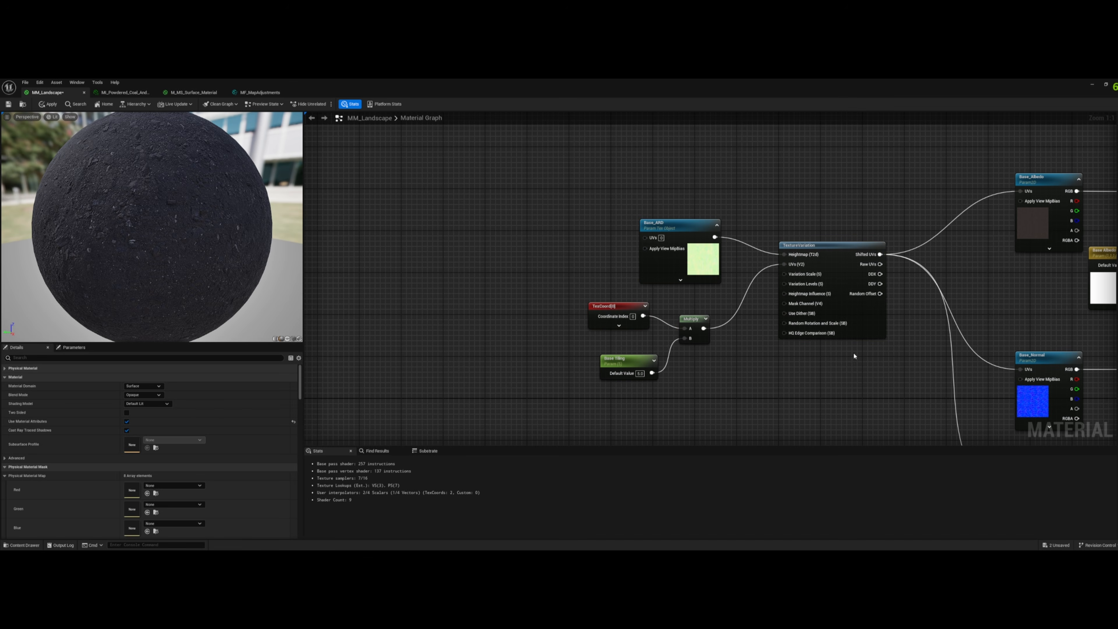
{"action": "right_click", "coordinate": [812, 279]}
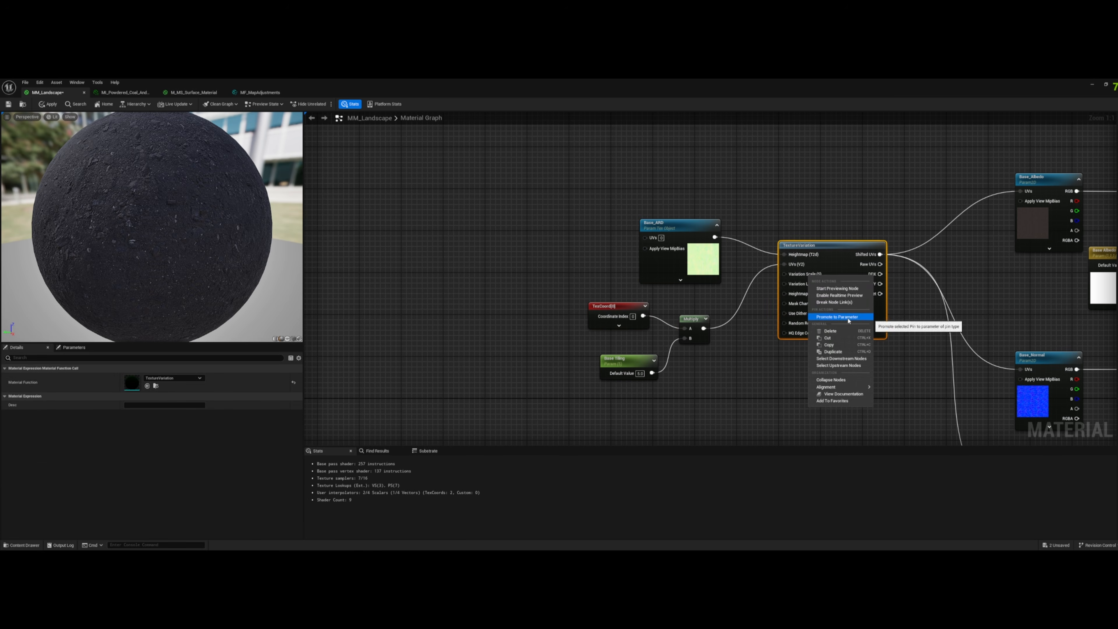
{"action": "left_click", "coordinate": [848, 317]}
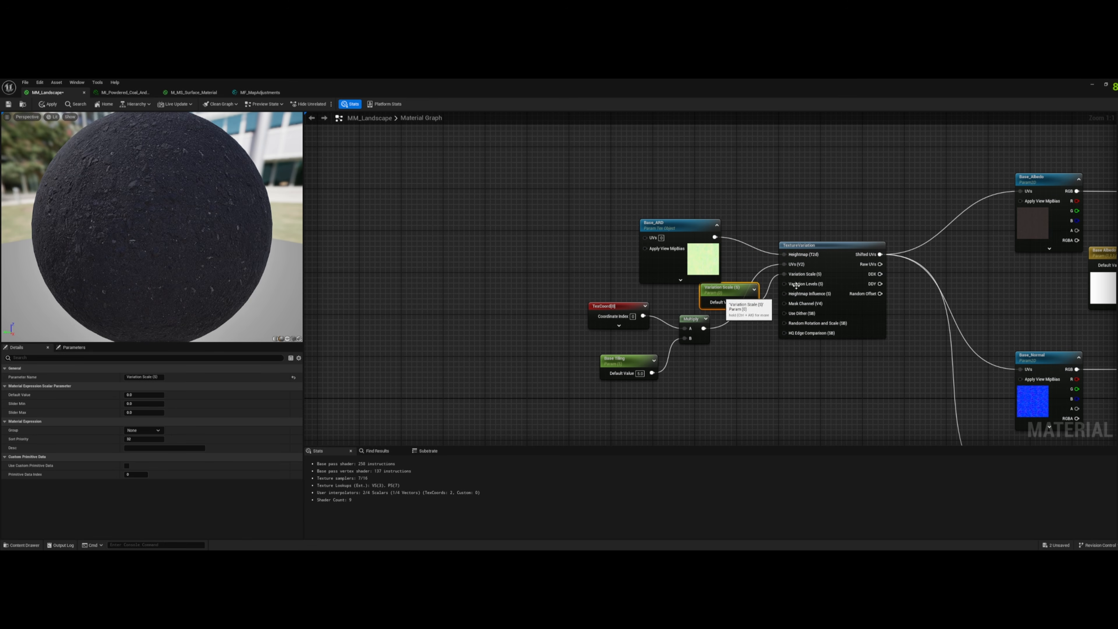
{"action": "mouse_move", "coordinate": [808, 278]}
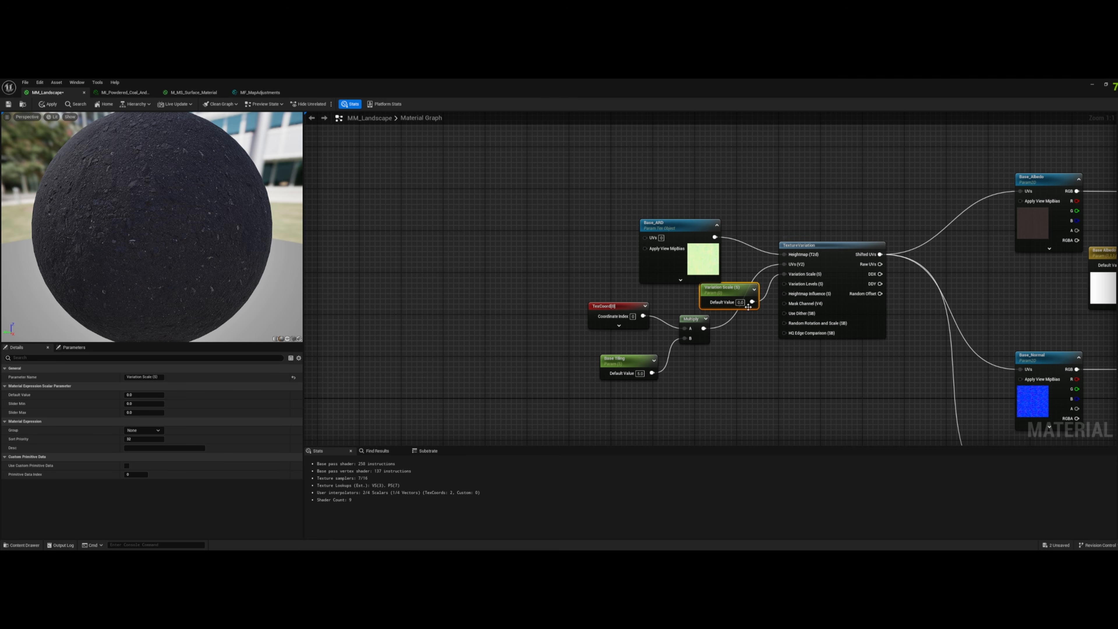
{"action": "left_click", "coordinate": [740, 302]}
{"action": "type", "text": "3.24"}
{"action": "key", "text": "Return"}
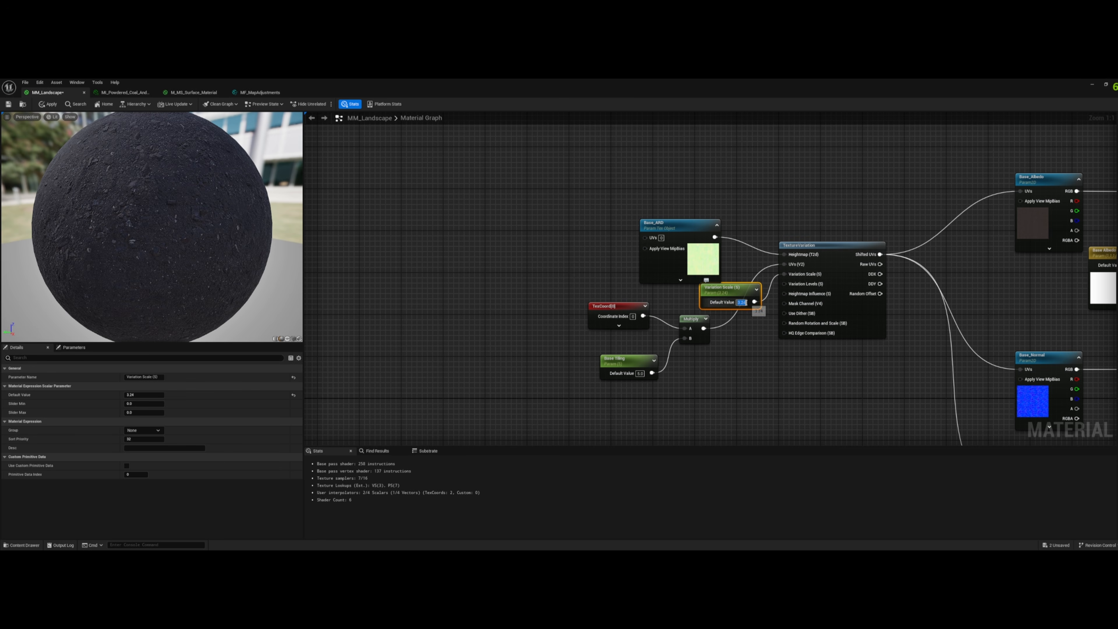
- Promote TextureVariation's Variation Levels input to a parameter
{"action": "right_click", "coordinate": [814, 285]}
{"action": "left_click", "coordinate": [838, 328]}
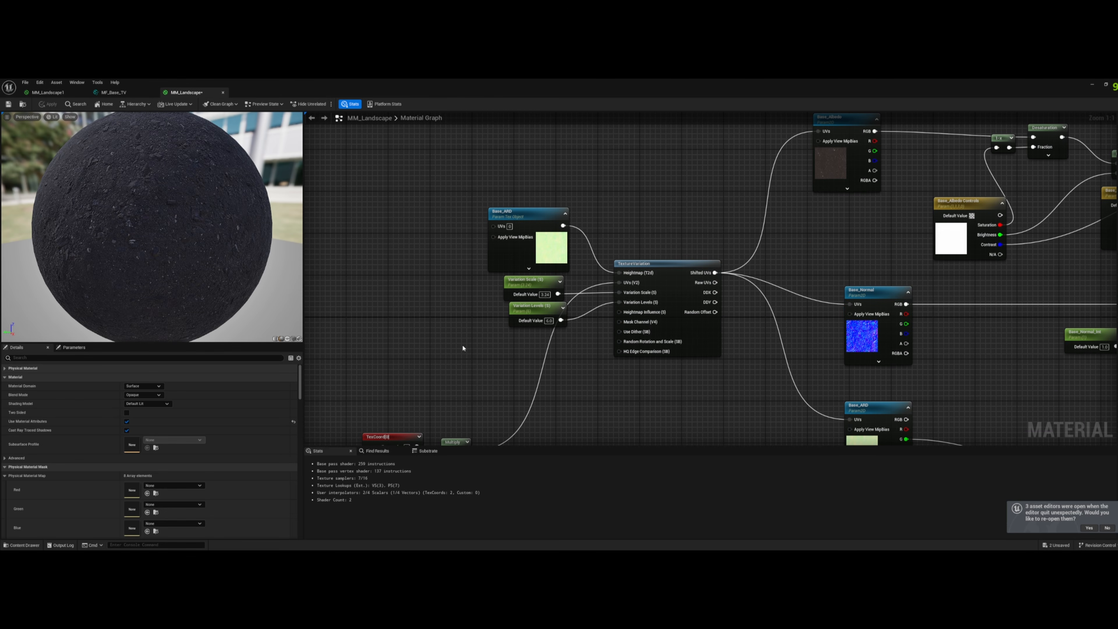
{"action": "left_click_drag", "start_coordinate": [463, 348], "coordinate": [577, 208]}
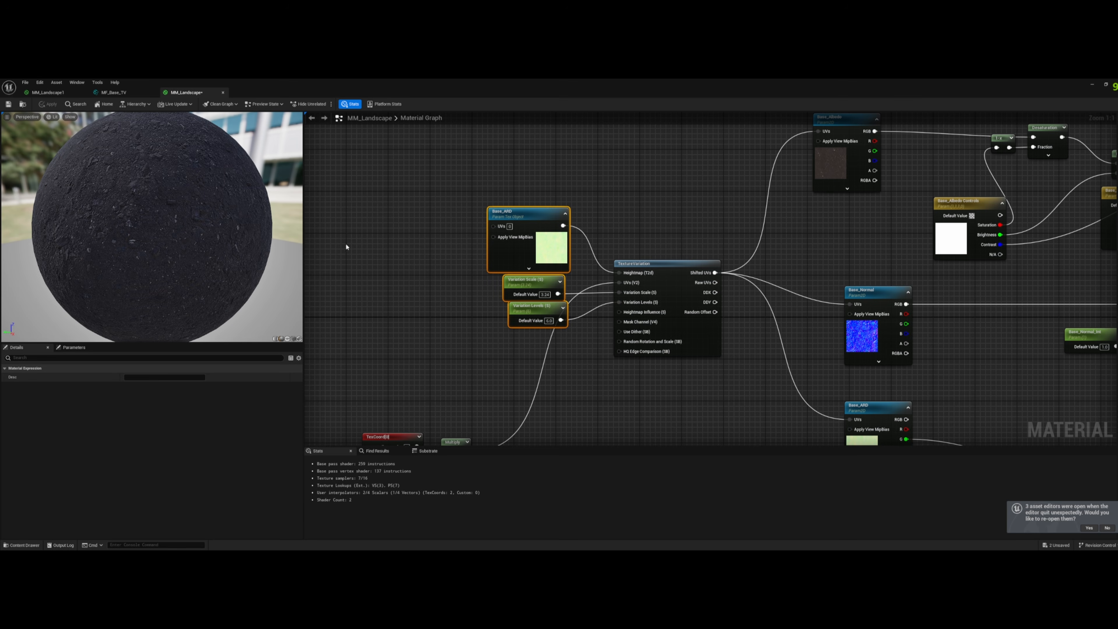
{"action": "right_click_drag", "start_coordinate": [580, 430], "coordinate": [710, 401]}
- Create a material instance from MM_Landscape in the Landscapes folder
{"action": "left_click", "coordinate": [22, 545]}
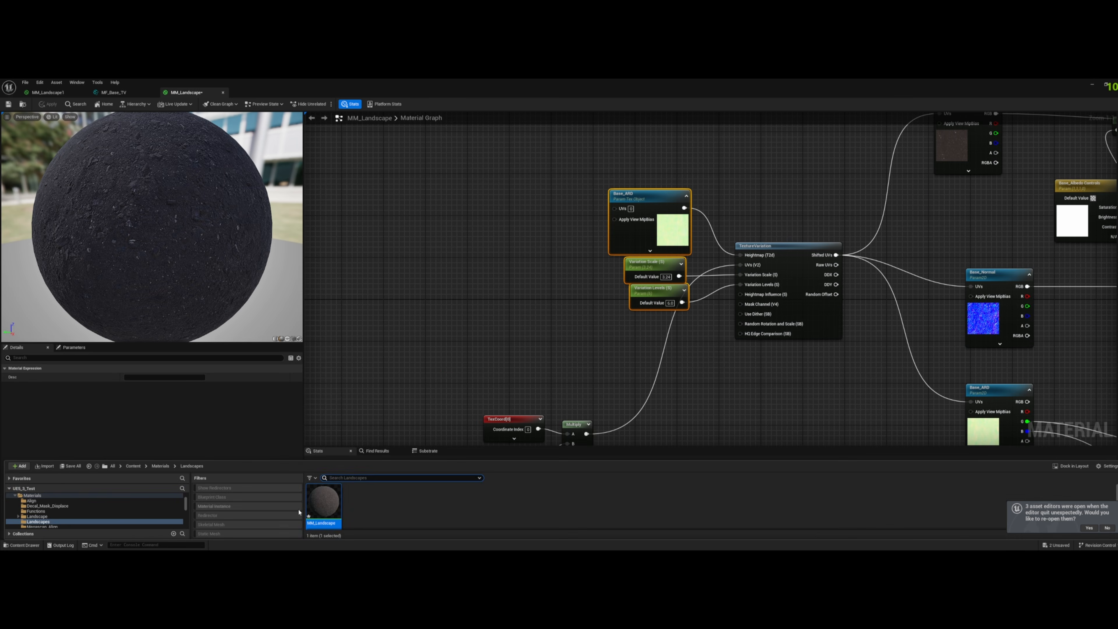
{"action": "right_click", "coordinate": [326, 506]}
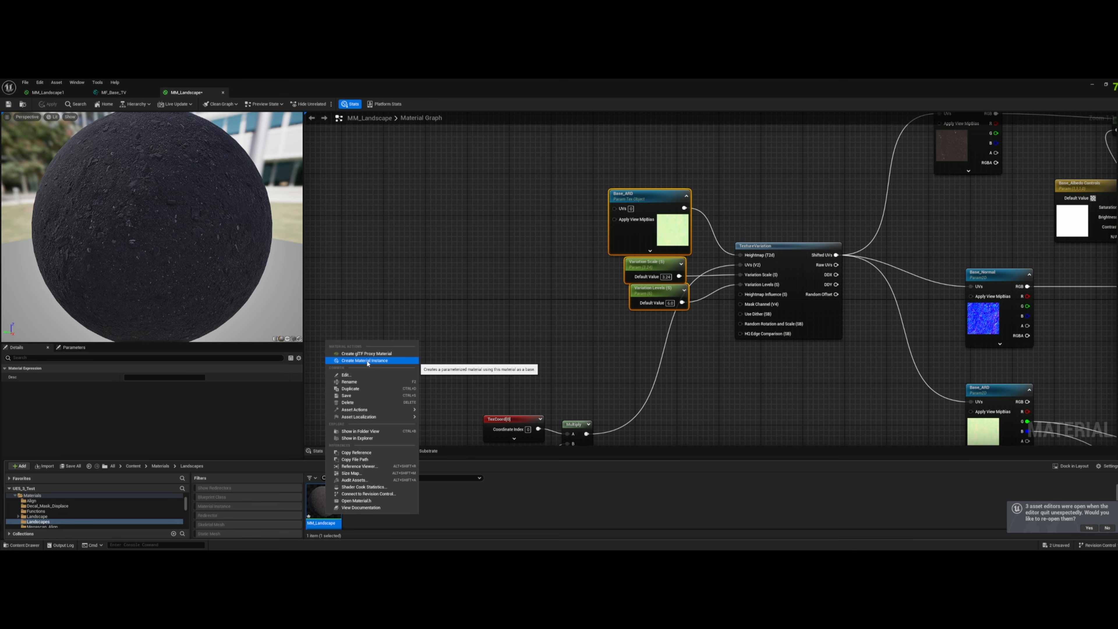
{"action": "left_click", "coordinate": [488, 503]}
{"action": "right_click", "coordinate": [324, 504]}
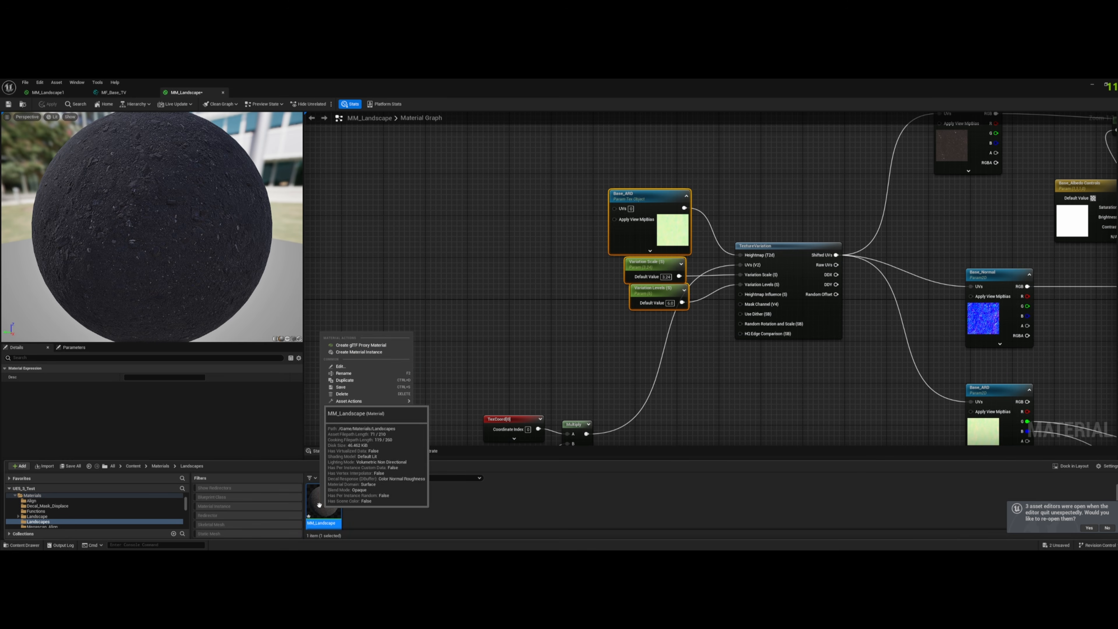
{"action": "left_click", "coordinate": [351, 357]}
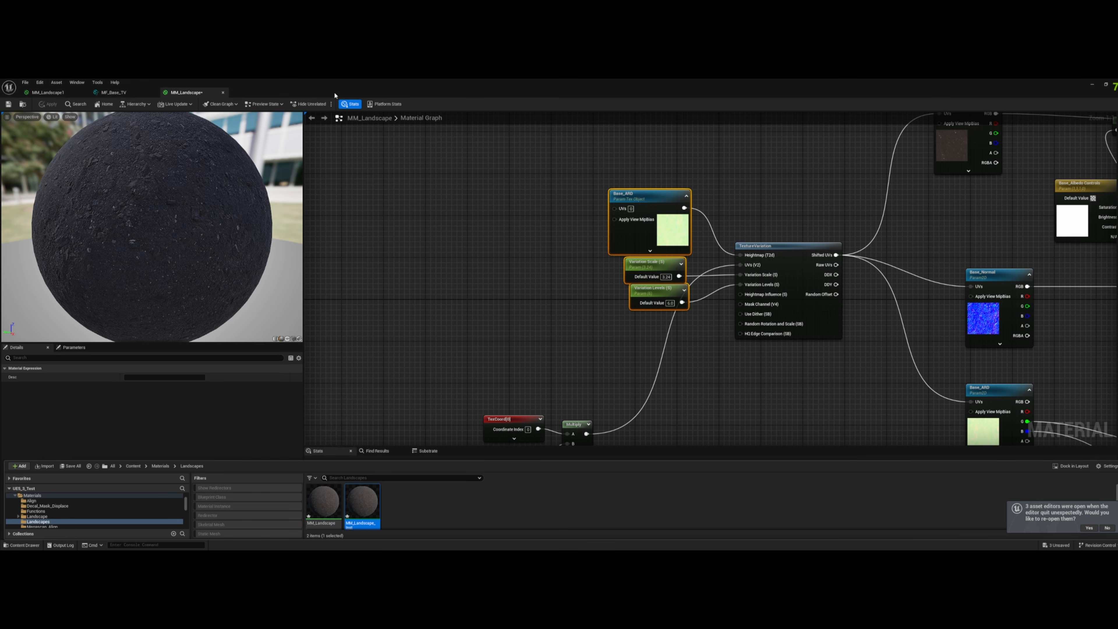
- Shrink the material editor window, assign the MM_Landscape instance to the plane and open that instance for editing
{"action": "left_click_drag", "start_coordinate": [335, 96], "coordinate": [710, 126]}
{"action": "left_click", "coordinate": [21, 545]}
{"action": "left_click_drag", "start_coordinate": [363, 489], "coordinate": [337, 390]}
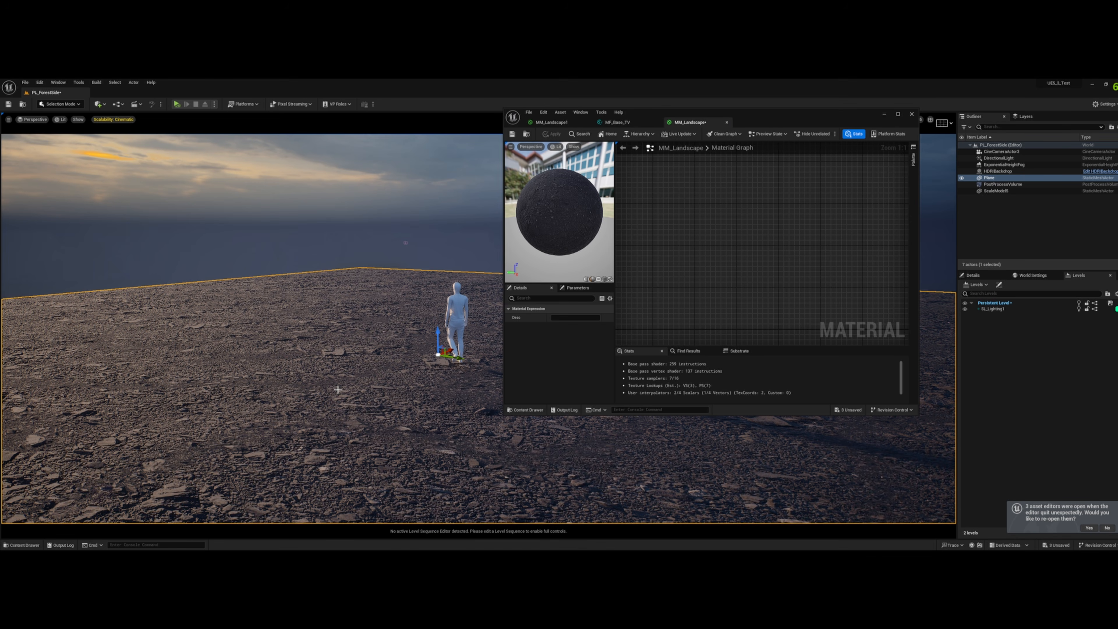
{"action": "left_click", "coordinate": [983, 276]}
{"action": "double_click", "coordinate": [1023, 460]}
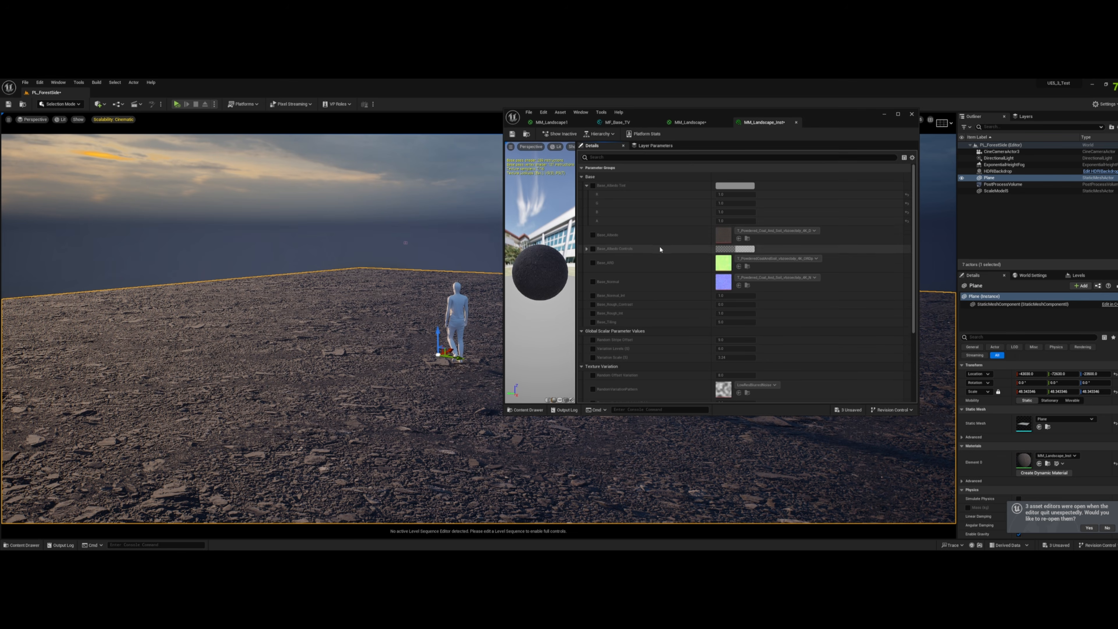
- Enable the Variation Levels and Variation Scale overrides in the instance and adjust their values while observing the plane
{"action": "scroll", "coordinate": [656, 246], "scroll_direction": "down", "scroll_amount": 4}
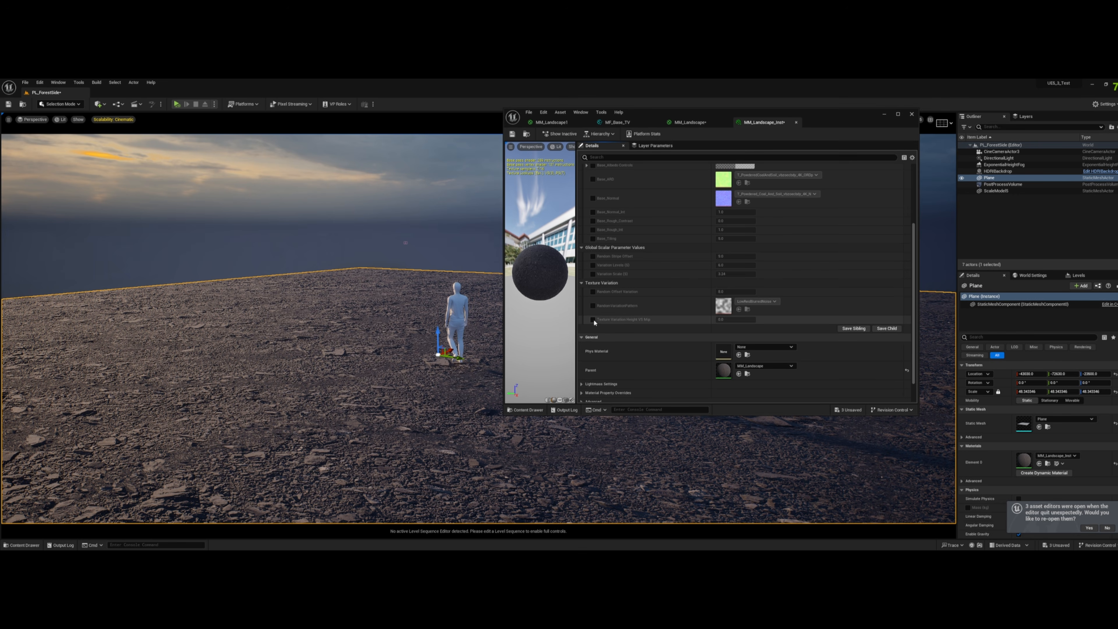
{"action": "left_click", "coordinate": [593, 265]}
{"action": "left_click", "coordinate": [593, 274]}
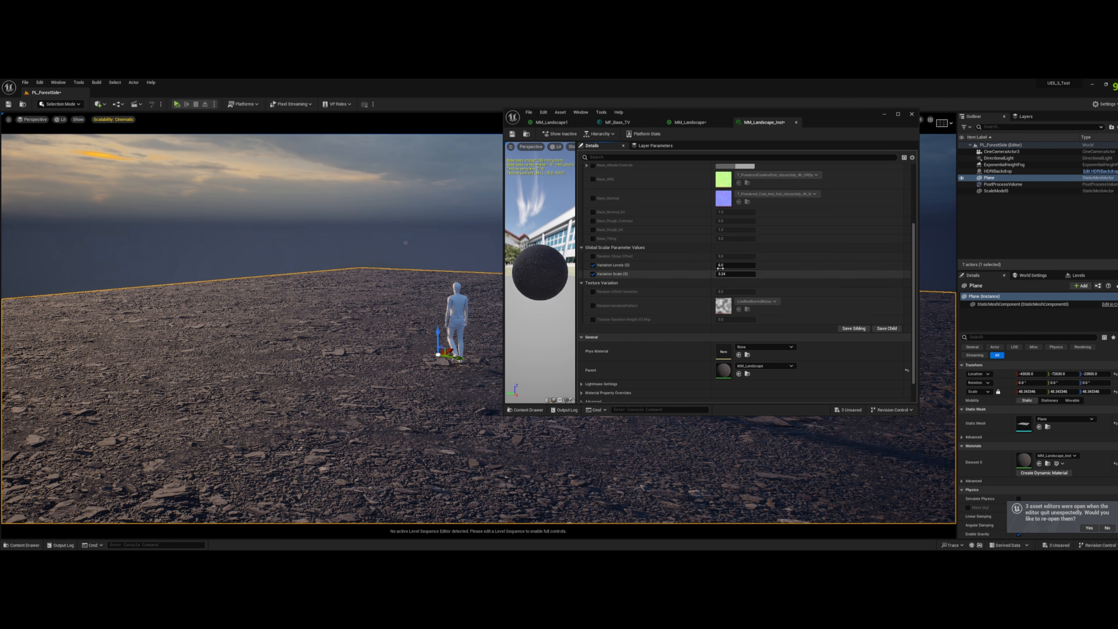
{"action": "mouse_move", "coordinate": [720, 267]}
{"action": "left_mouse_down"}
{"action": "mouse_move", "coordinate": [749, 267]}
{"action": "mouse_move", "coordinate": [722, 267]}
{"action": "mouse_move", "coordinate": [736, 274]}
{"action": "left_mouse_up"}
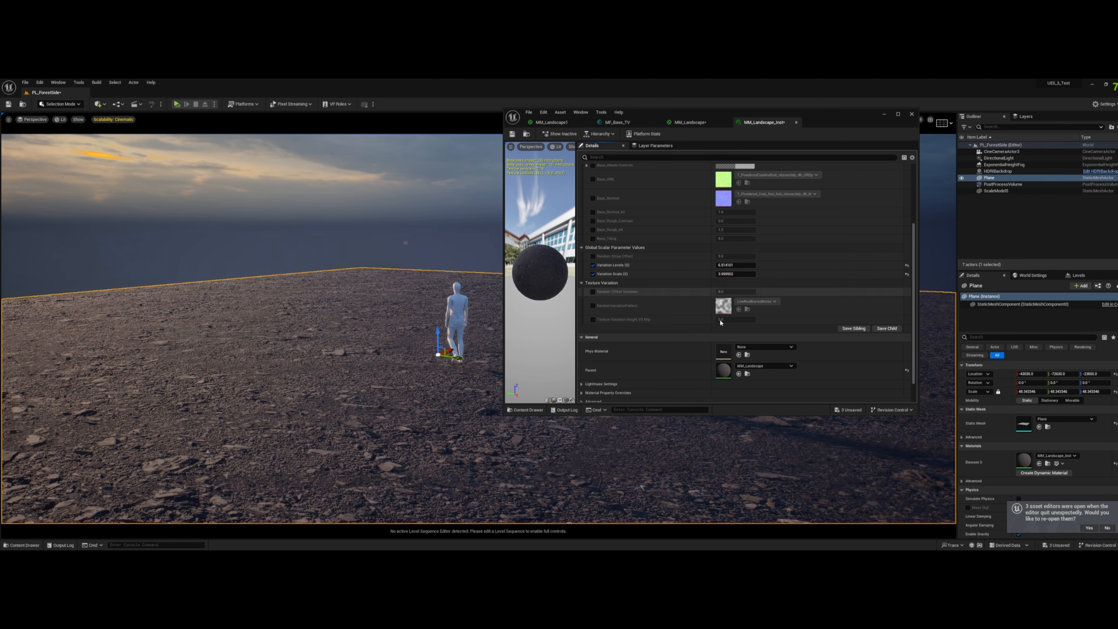
- Open the parent MM_Landscape in a maximized editor and move the TexCoord, Base_Tiling and Multiply nodes up beside Variation Scale
{"action": "double_click", "coordinate": [723, 370]}
{"action": "left_click", "coordinate": [898, 114]}
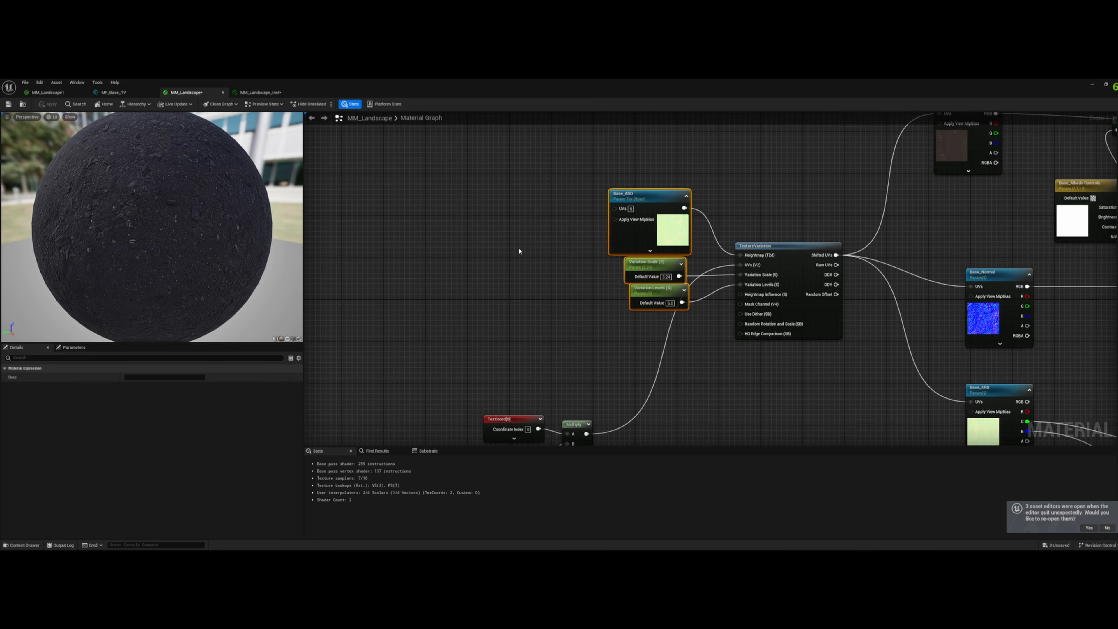
{"action": "right_click_drag", "start_coordinate": [597, 292], "coordinate": [593, 342]}
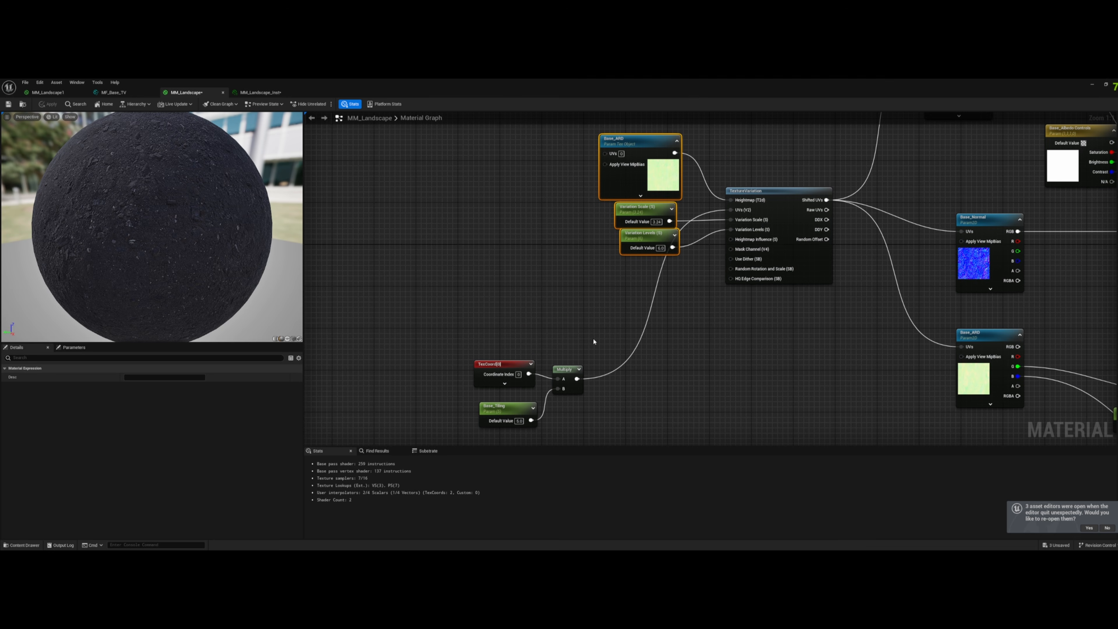
{"action": "left_click_drag", "start_coordinate": [420, 424], "coordinate": [608, 343]}
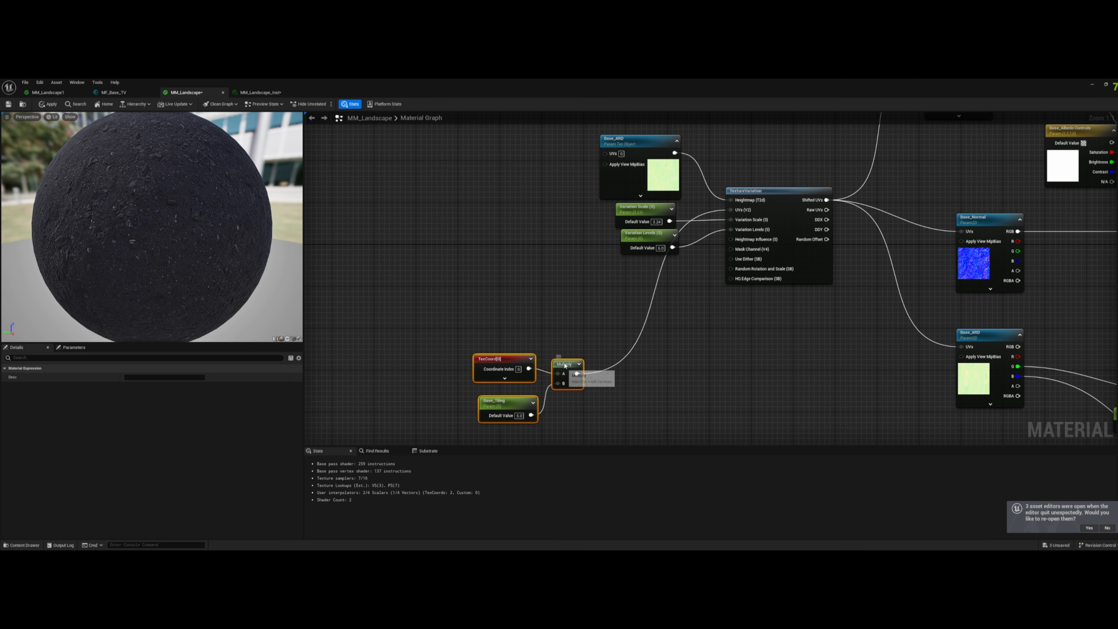
{"action": "left_click_drag", "start_coordinate": [563, 376], "coordinate": [562, 209]}
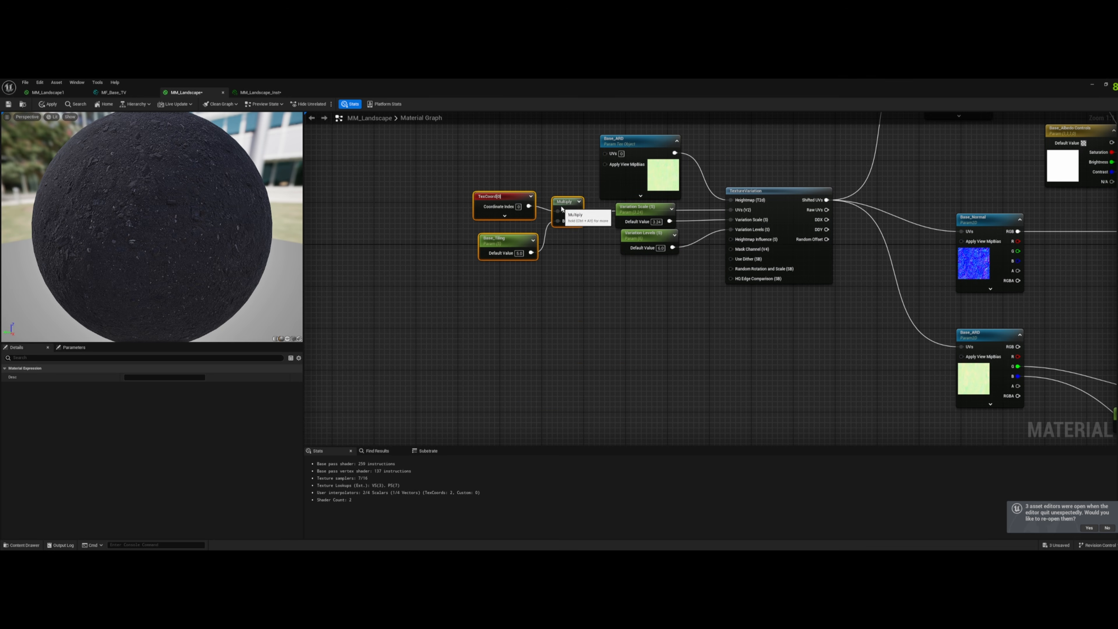
- Try feeding TextureVariation's Mask Channel input from a promoted parameter, and delete that parameter node
{"action": "left_click", "coordinate": [650, 176]}
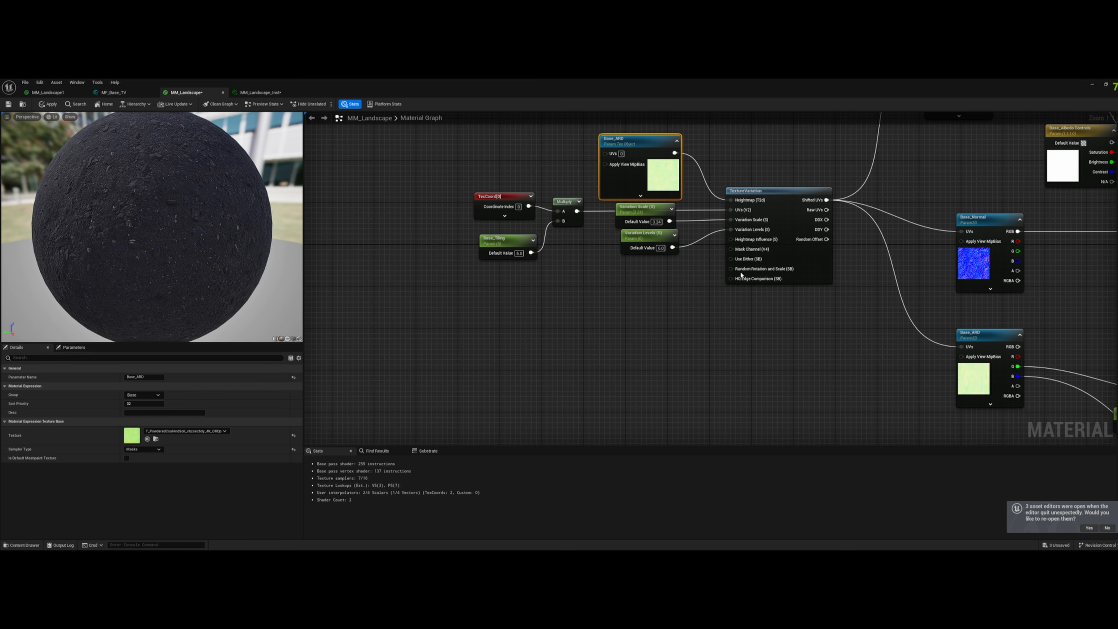
{"action": "right_click", "coordinate": [755, 250]}
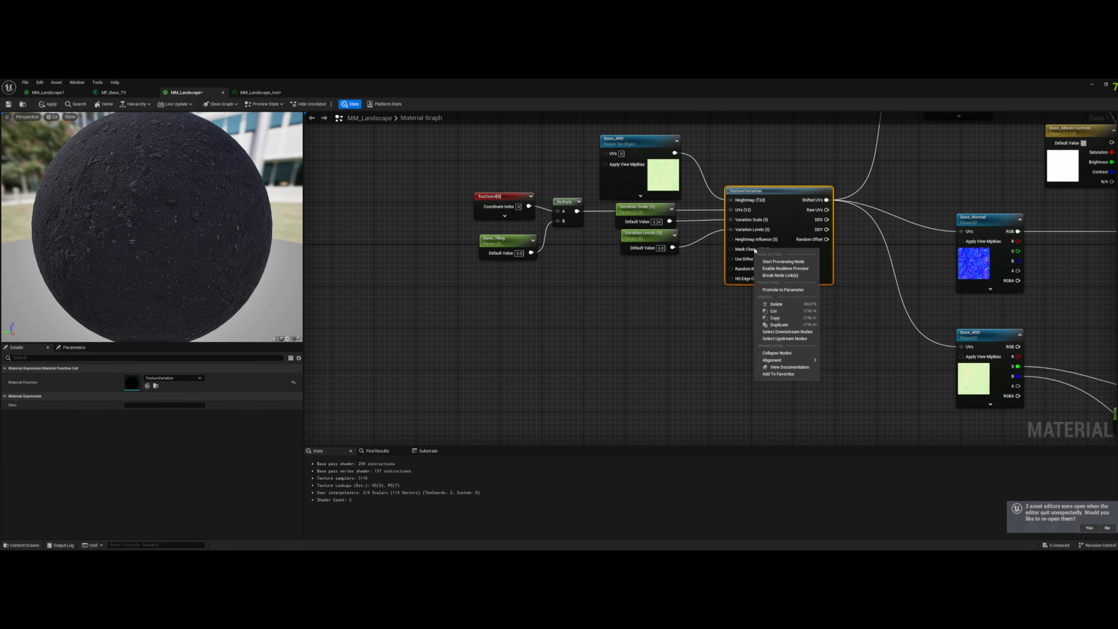
{"action": "left_click", "coordinate": [788, 290]}
{"action": "left_click_drag", "start_coordinate": [712, 199], "coordinate": [607, 299]}
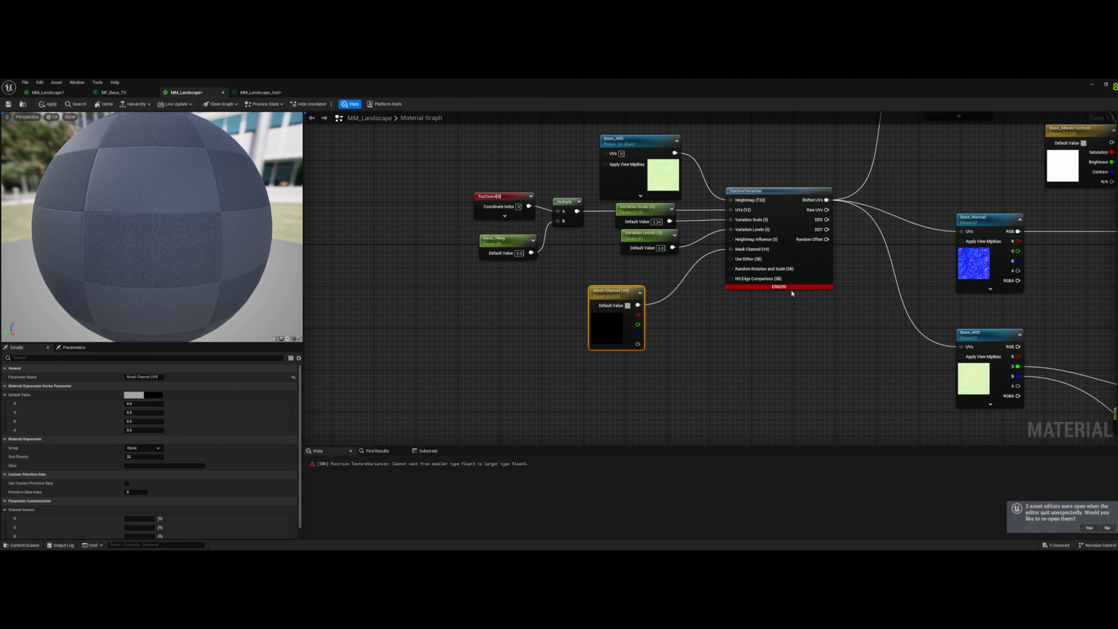
{"action": "key", "text": "Delete"}
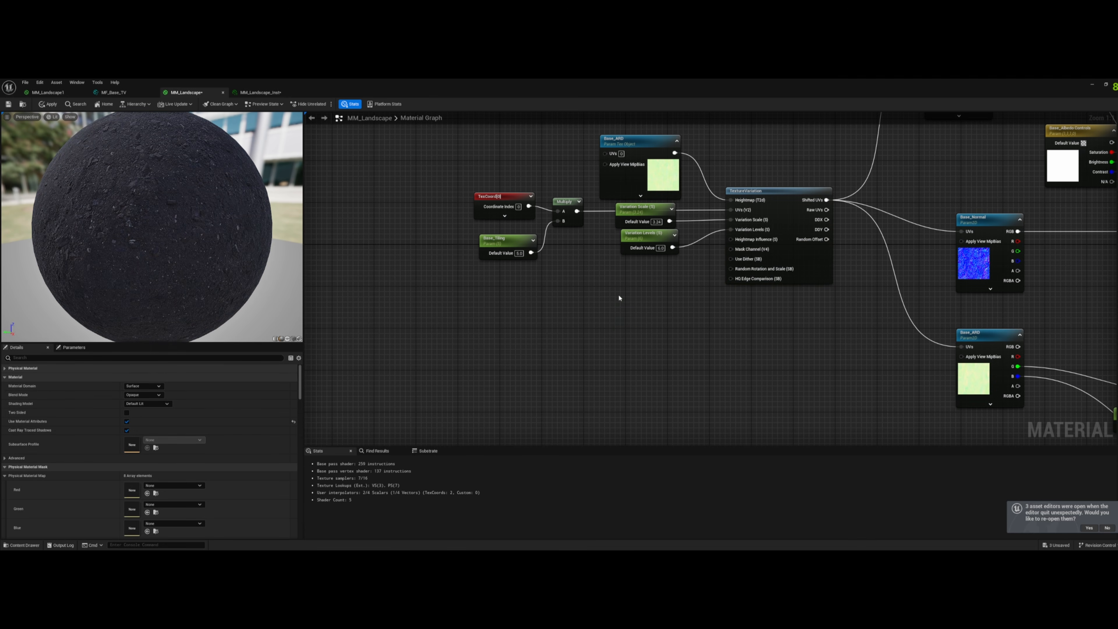
- Search the available material nodes for a constant vector to place near TextureVariation's Mask Channel input
{"action": "right_click", "coordinate": [622, 298]}
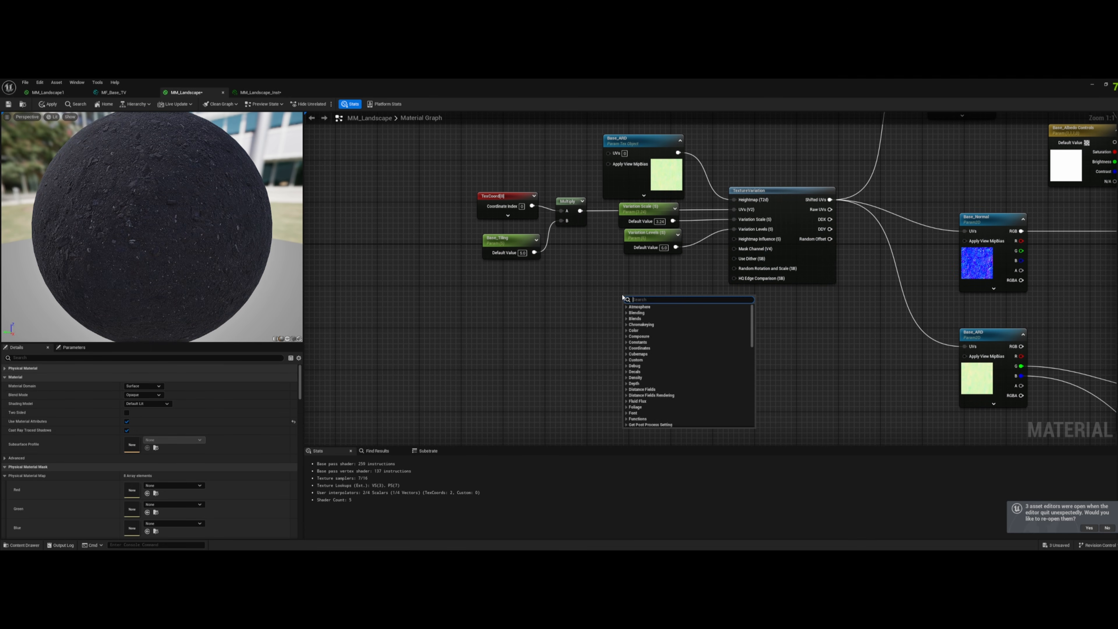
{"action": "type", "text": "vecto"}
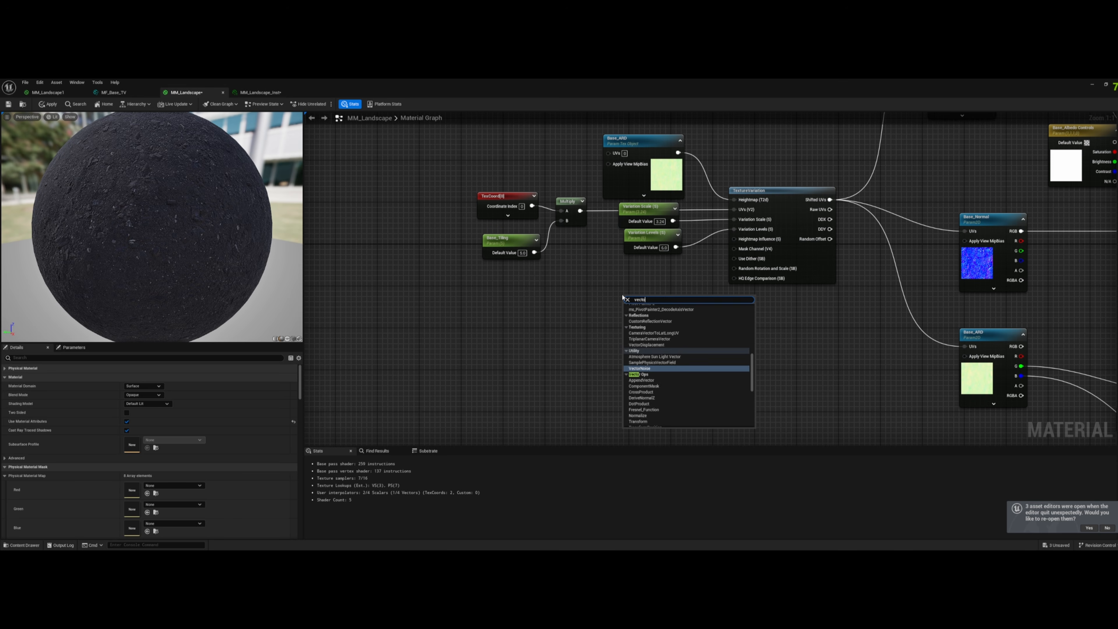
{"action": "key", "text": "BackSpace"}
{"action": "key", "text": "BackSpace"}
{"action": "key", "text": "BackSpace"}
{"action": "type", "text": "con"}
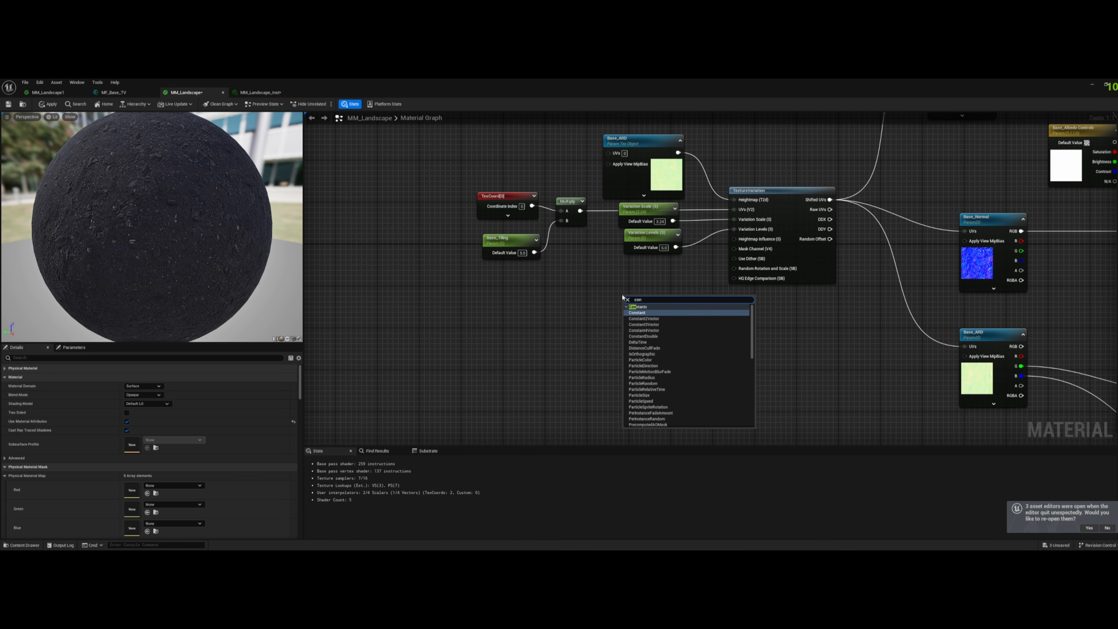
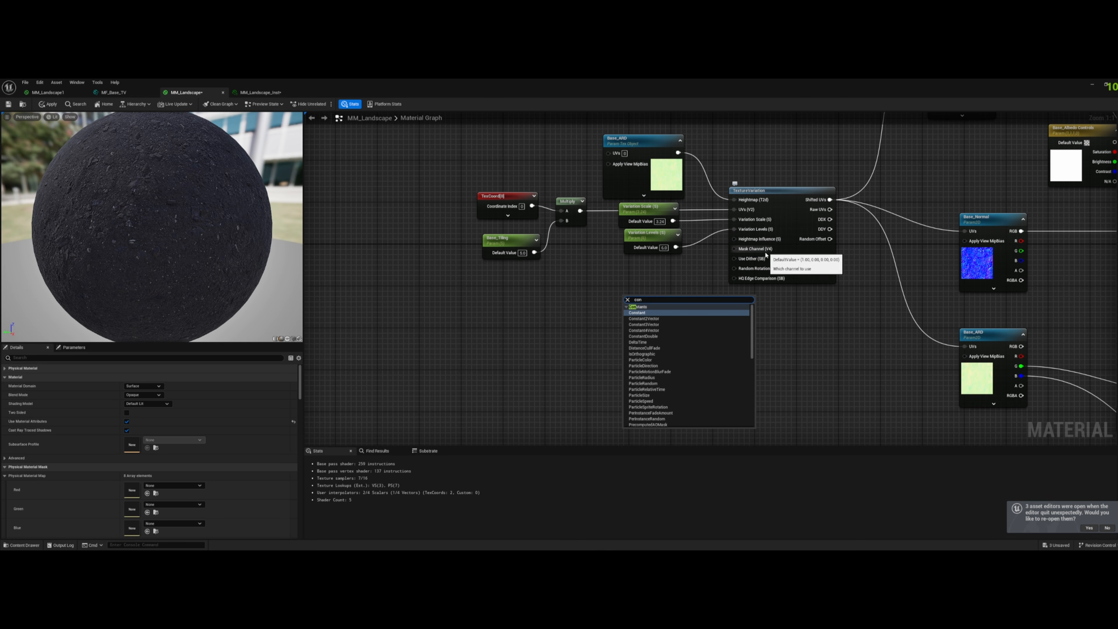
- Add a Constant4Vector node below the Variation Levels parameter and set its B component to 1
{"action": "left_click", "coordinate": [644, 330]}
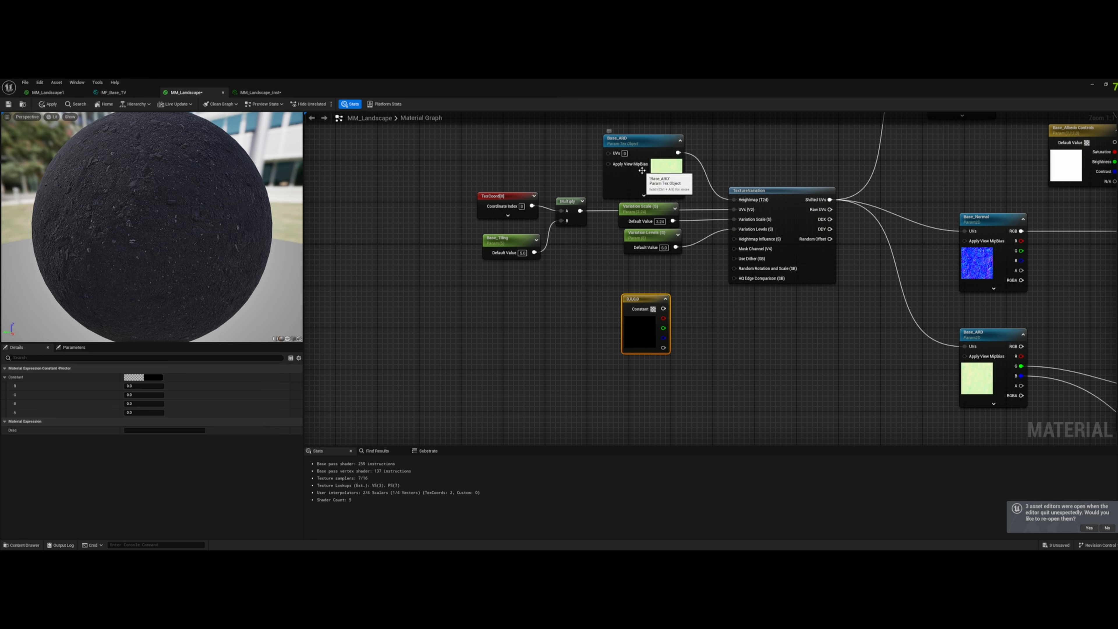
{"action": "left_click", "coordinate": [674, 176]}
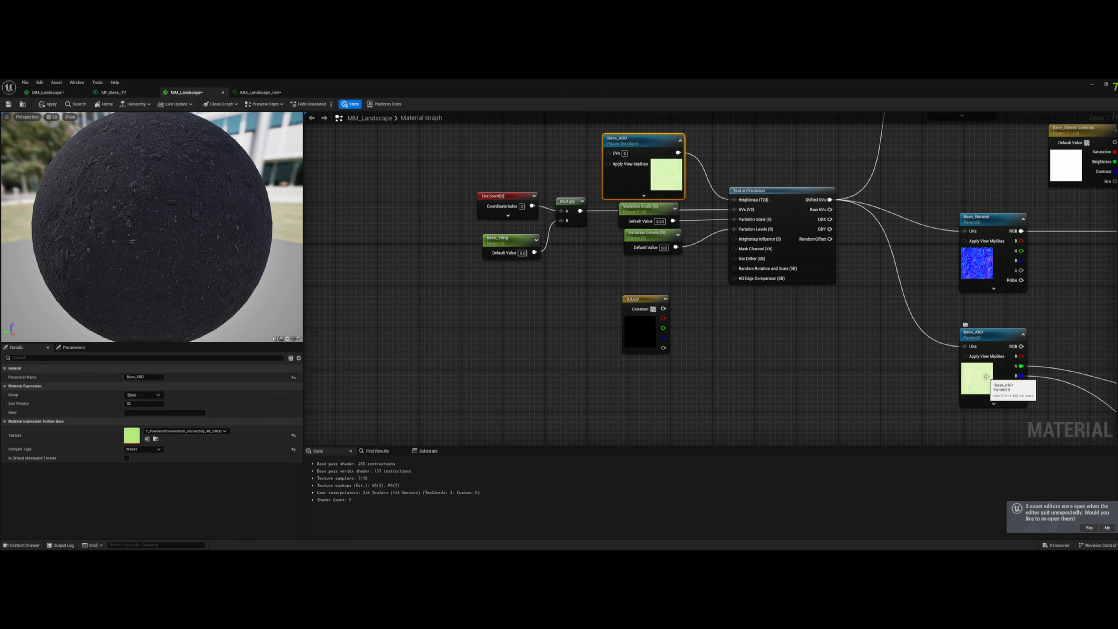
{"action": "left_click_drag", "start_coordinate": [647, 299], "coordinate": [643, 275]}
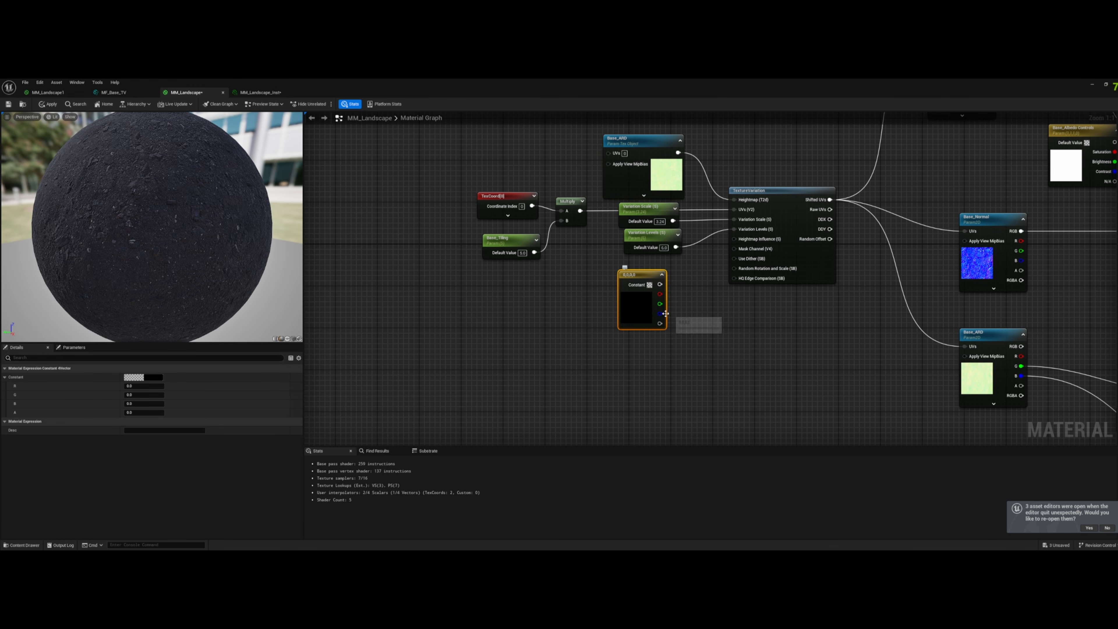
{"action": "left_click_drag", "start_coordinate": [660, 313], "coordinate": [691, 314]}
{"action": "left_click", "coordinate": [625, 309]}
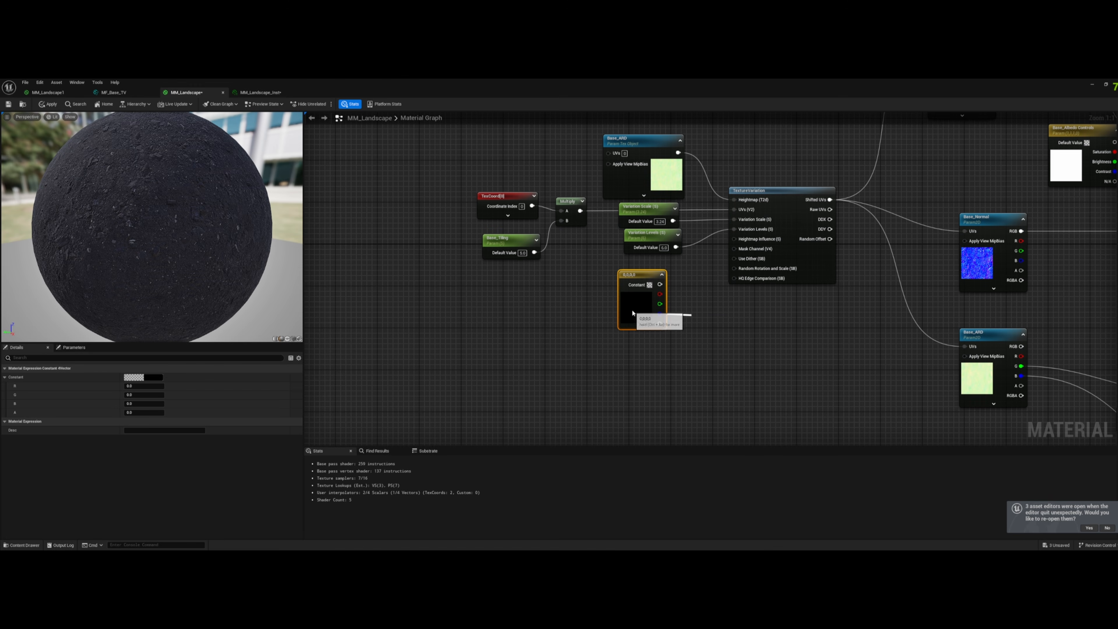
{"action": "left_click", "coordinate": [138, 403]}
{"action": "type", "text": "1"}
{"action": "key", "text": "Return"}
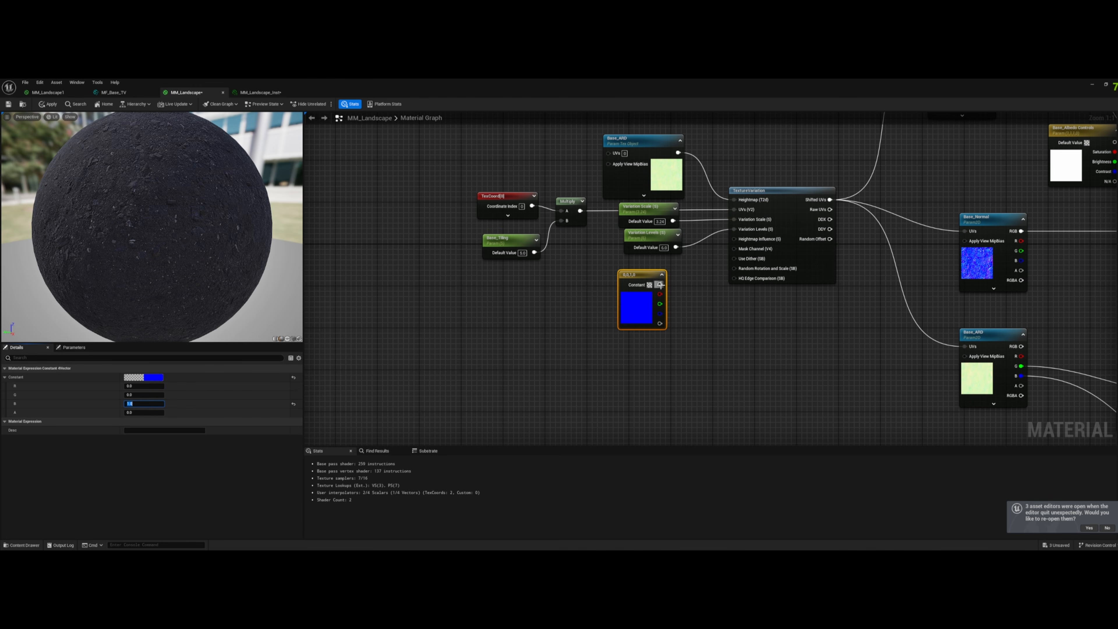
- Connect the blue constant vector to TextureVariation's Mask Channel input and align the node beneath Variation Levels
{"action": "left_click_drag", "start_coordinate": [659, 285], "coordinate": [734, 249]}
{"action": "left_click_drag", "start_coordinate": [634, 274], "coordinate": [644, 264]}
{"action": "left_click", "coordinate": [754, 347]}
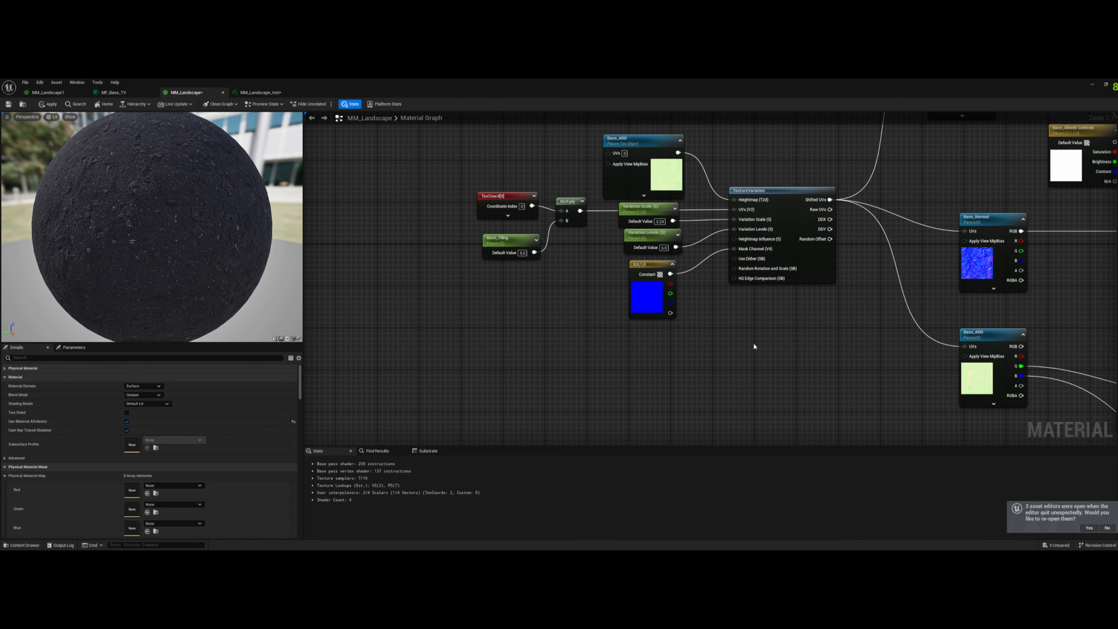
- Apply the material changes and move the editor window aside to inspect the plane in the level
{"action": "scroll", "coordinate": [754, 347], "scroll_direction": "down", "scroll_amount": 1}
{"action": "right_click_drag", "start_coordinate": [706, 367], "coordinate": [563, 340]}
{"action": "scroll", "coordinate": [595, 361], "scroll_direction": "down", "scroll_amount": 2}
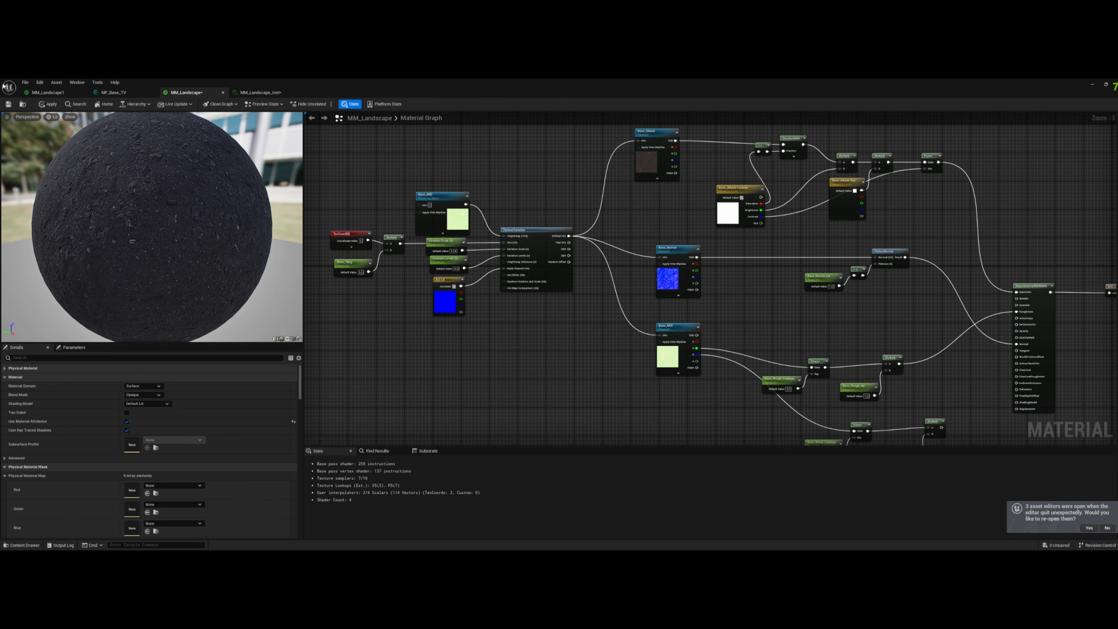
{"action": "left_click", "coordinate": [48, 104]}
{"action": "left_click_drag", "start_coordinate": [428, 81], "coordinate": [771, 163]}
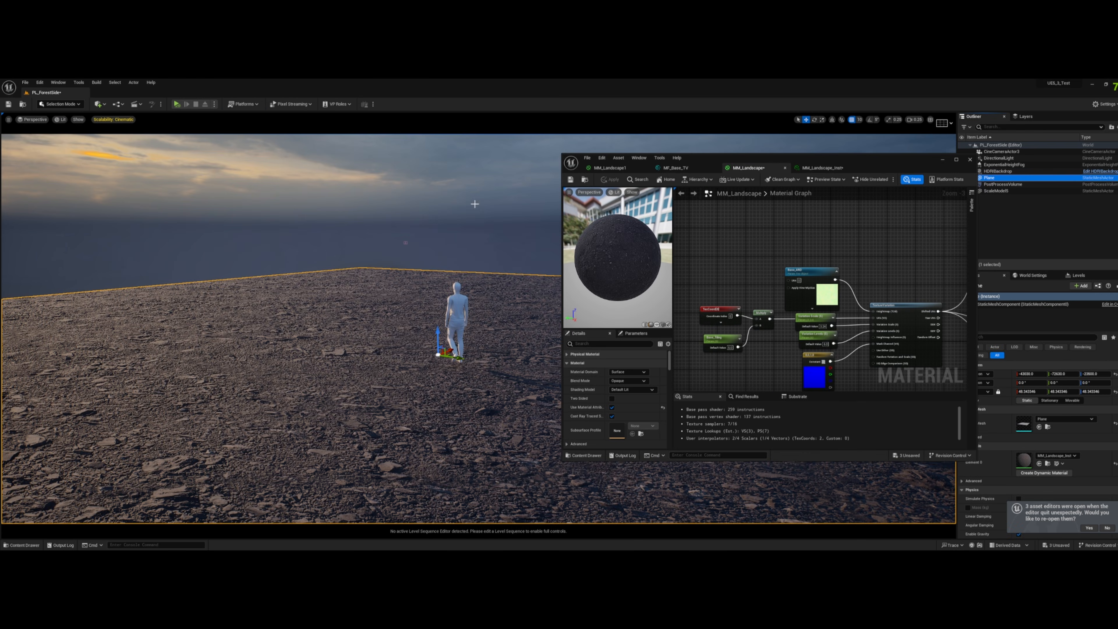
{"action": "right_click_drag", "start_coordinate": [475, 204], "coordinate": [511, 244]}
{"action": "key", "text": "s"}
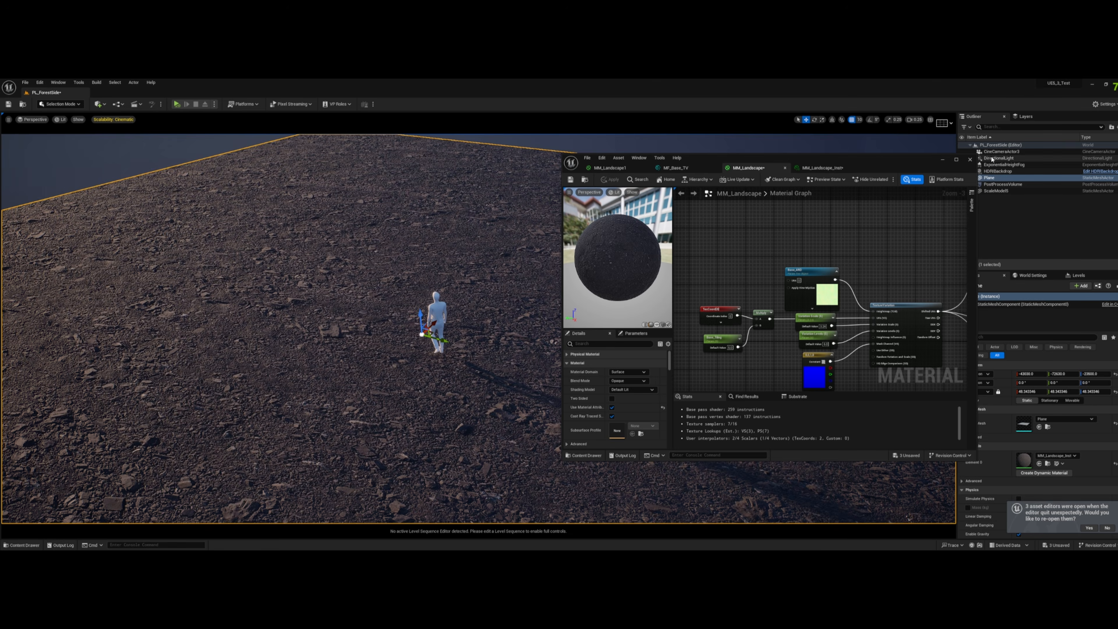
- Maximize the MM_Landscape editor and move the material output node well away from the Make Material Attributes node
{"action": "left_click", "coordinate": [957, 161]}
{"action": "right_click_drag", "start_coordinate": [791, 385], "coordinate": [694, 231]}
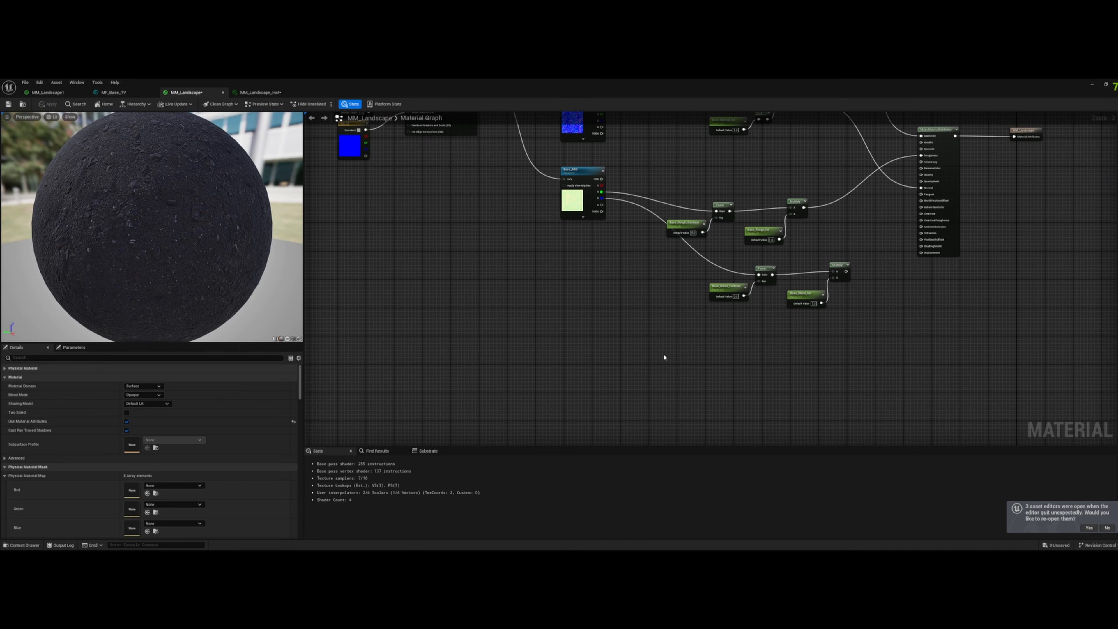
{"action": "left_click_drag", "start_coordinate": [664, 355], "coordinate": [856, 243]}
{"action": "scroll", "coordinate": [936, 295], "scroll_direction": "down", "scroll_amount": 1}
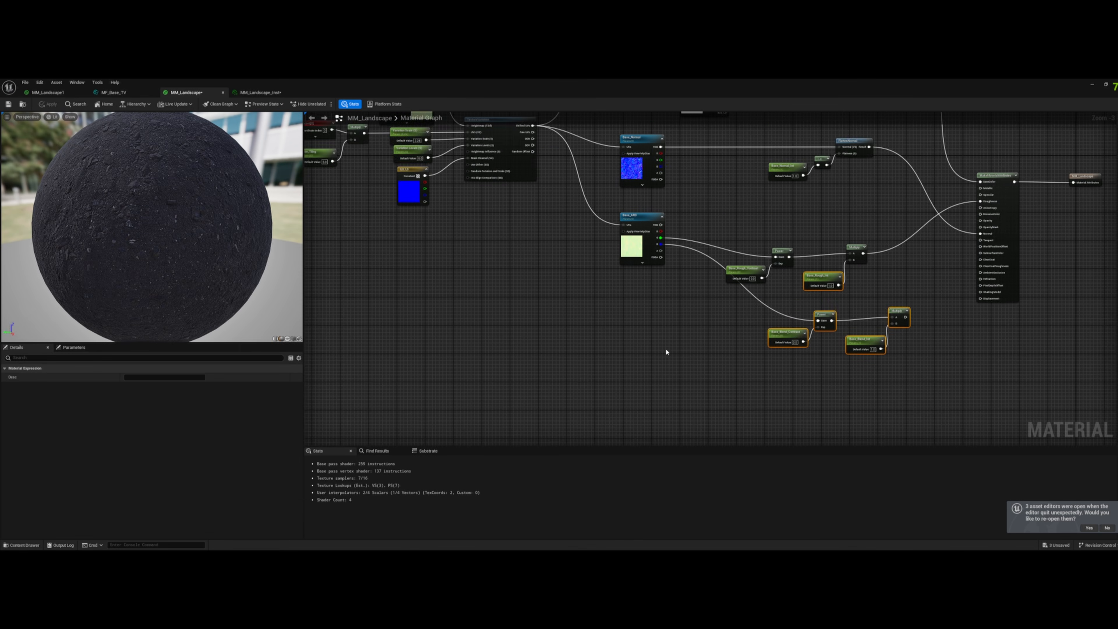
{"action": "scroll", "coordinate": [666, 352], "scroll_direction": "down", "scroll_amount": 2}
{"action": "scroll", "coordinate": [639, 368], "scroll_direction": "up", "scroll_amount": 1}
{"action": "left_click_drag", "start_coordinate": [486, 391], "coordinate": [891, 146]}
{"action": "left_click_drag", "start_coordinate": [868, 253], "coordinate": [664, 251]}
{"action": "left_click", "coordinate": [783, 283]}
{"action": "scroll", "coordinate": [729, 272], "scroll_direction": "up", "scroll_amount": 2}
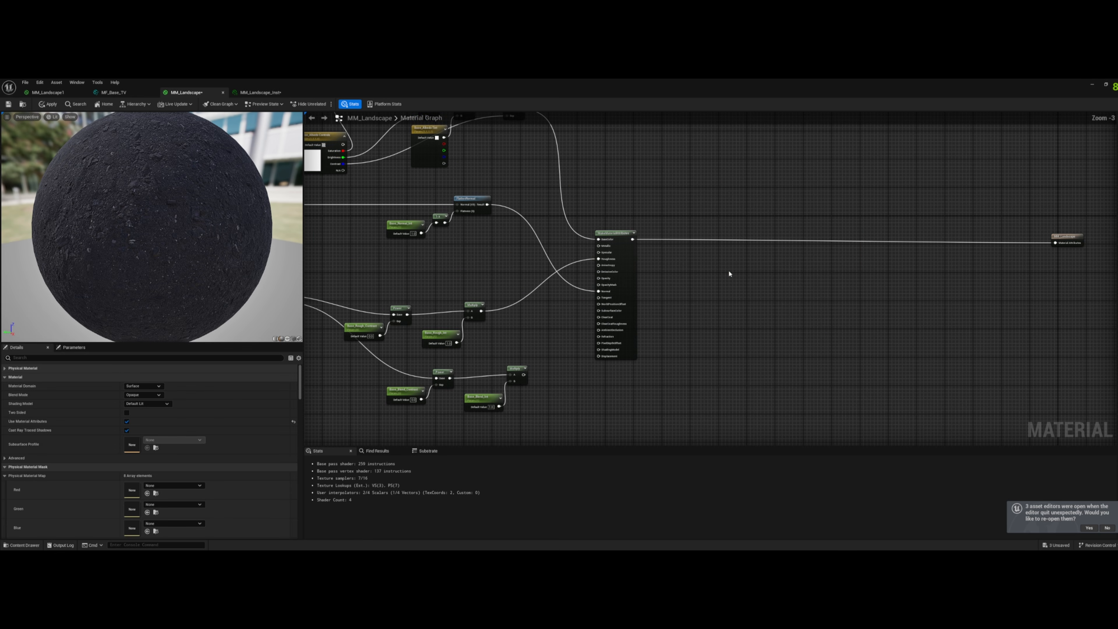
- Add a LandscapeLayerBlend node between the attributes and output nodes, give it three layers and expand their settings
{"action": "right_click", "coordinate": [738, 263]}
{"action": "type", "text": "land"}
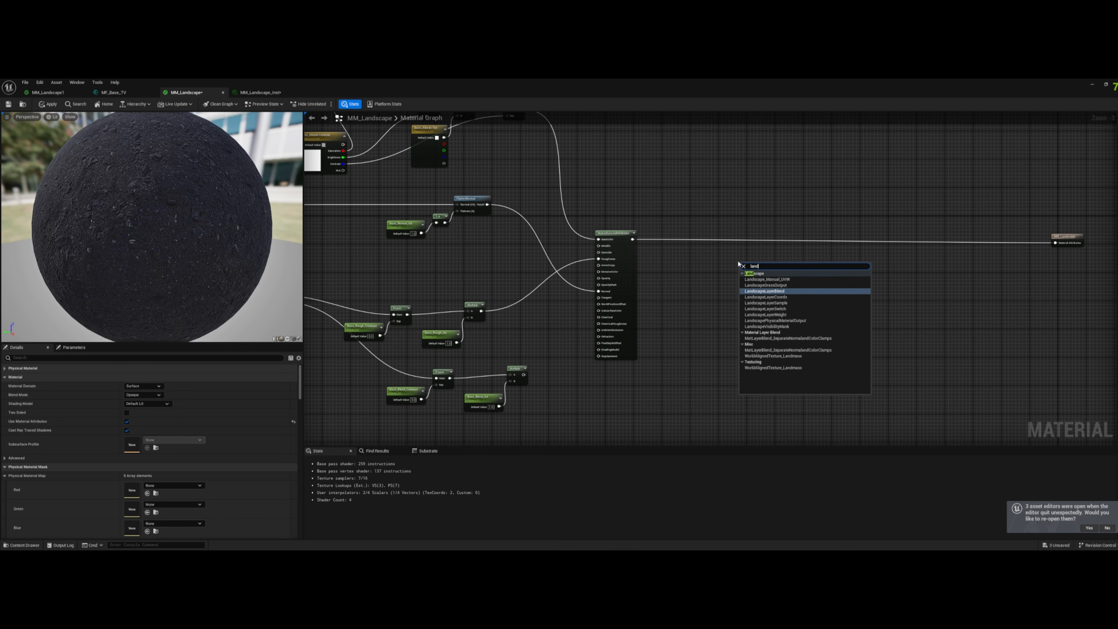
{"action": "key", "text": "Return"}
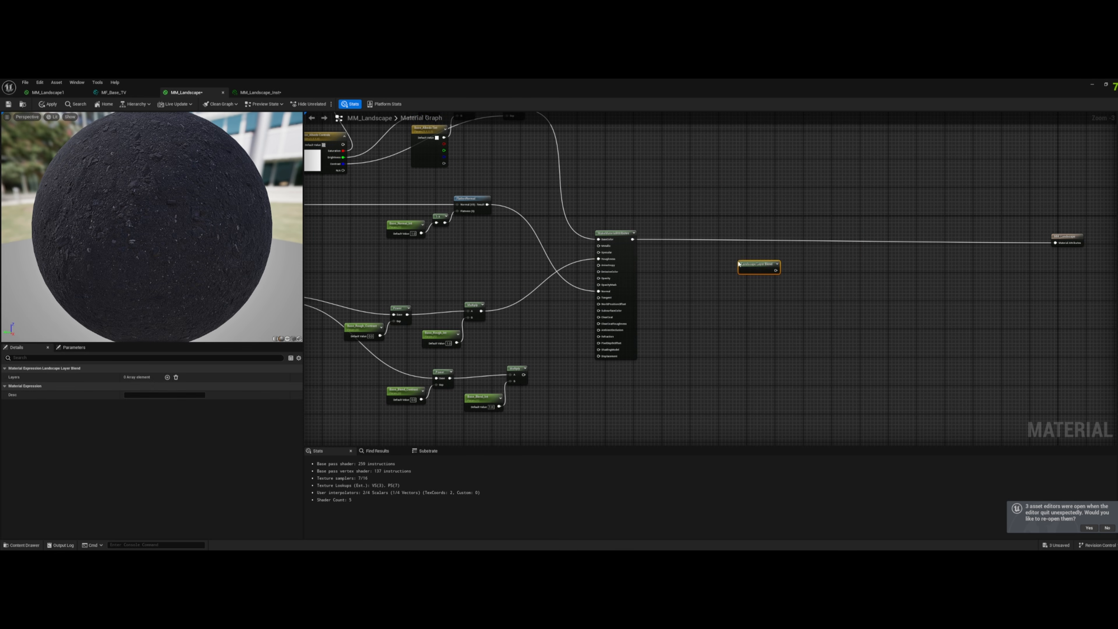
{"action": "left_click", "coordinate": [167, 378]}
{"action": "left_click", "coordinate": [167, 377]}
{"action": "left_click", "coordinate": [167, 377]}
{"action": "left_click", "coordinate": [10, 403]}
{"action": "left_click", "coordinate": [10, 396]}
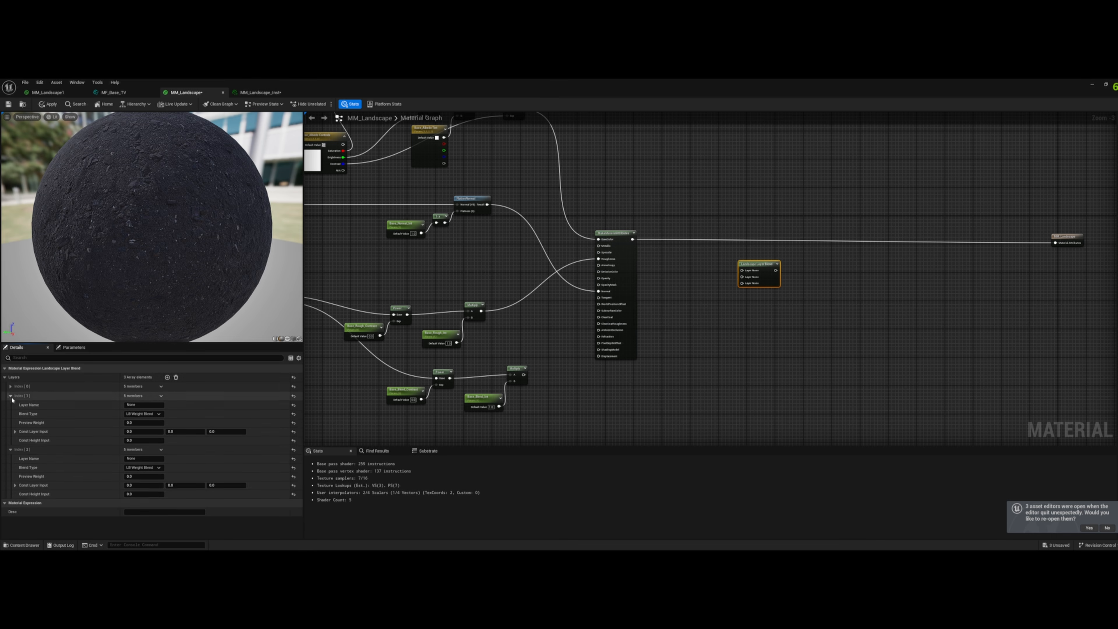
{"action": "left_click", "coordinate": [10, 387]}
- Name the first blend layer Base and set its blend type to LB Height Blend
{"action": "double_click", "coordinate": [130, 395]}
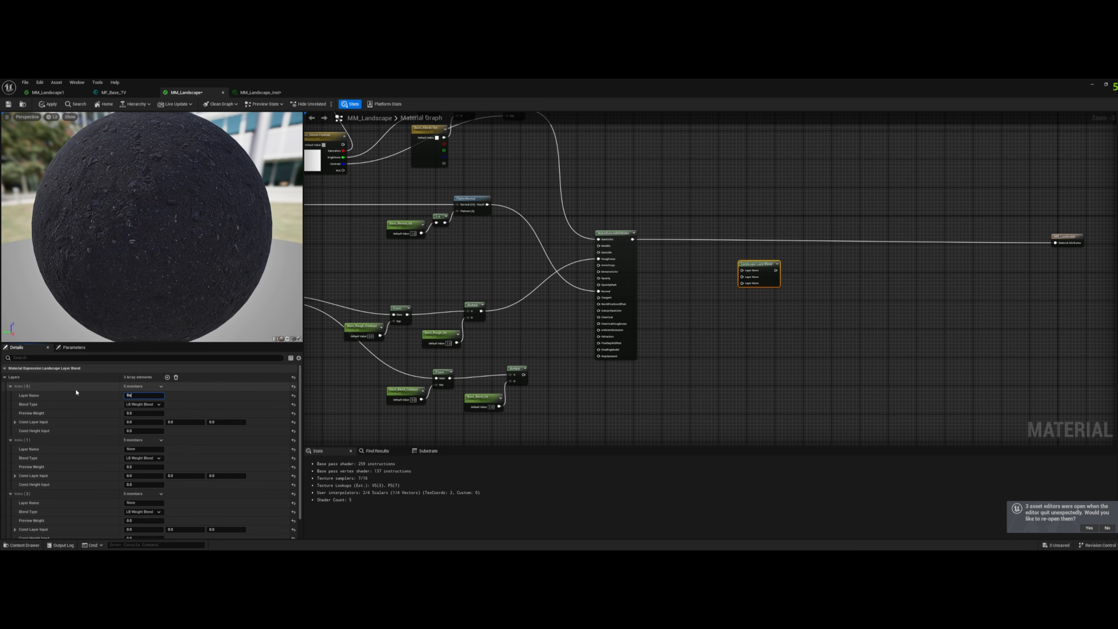
{"action": "left_click", "coordinate": [143, 405]}
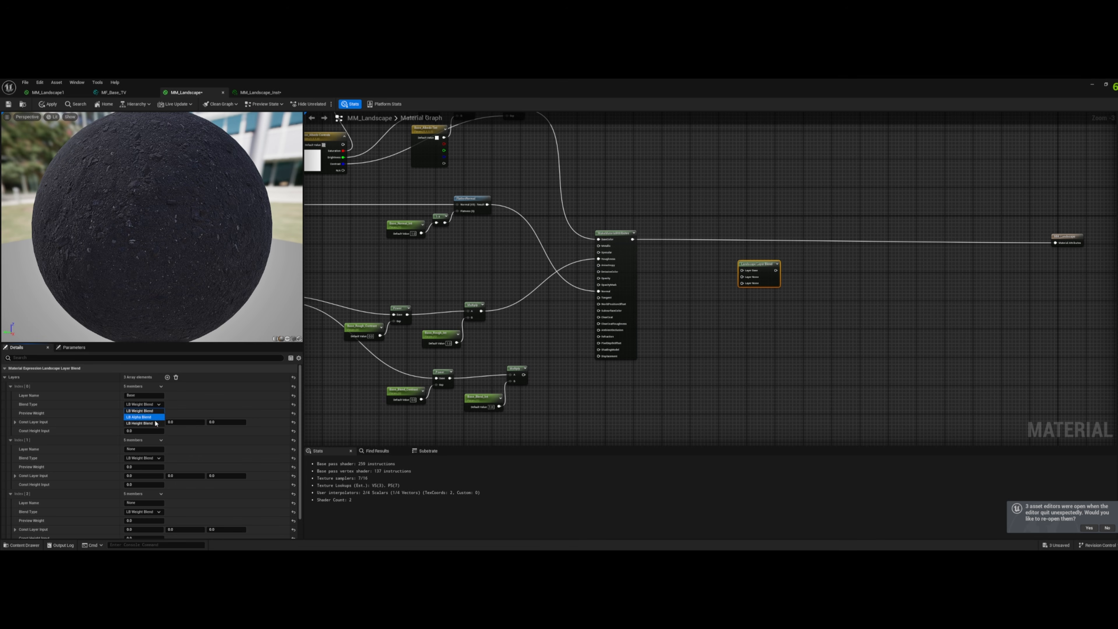
{"action": "left_click", "coordinate": [140, 425]}
- Name the second blend layer Dirt
{"action": "left_click", "coordinate": [147, 450]}
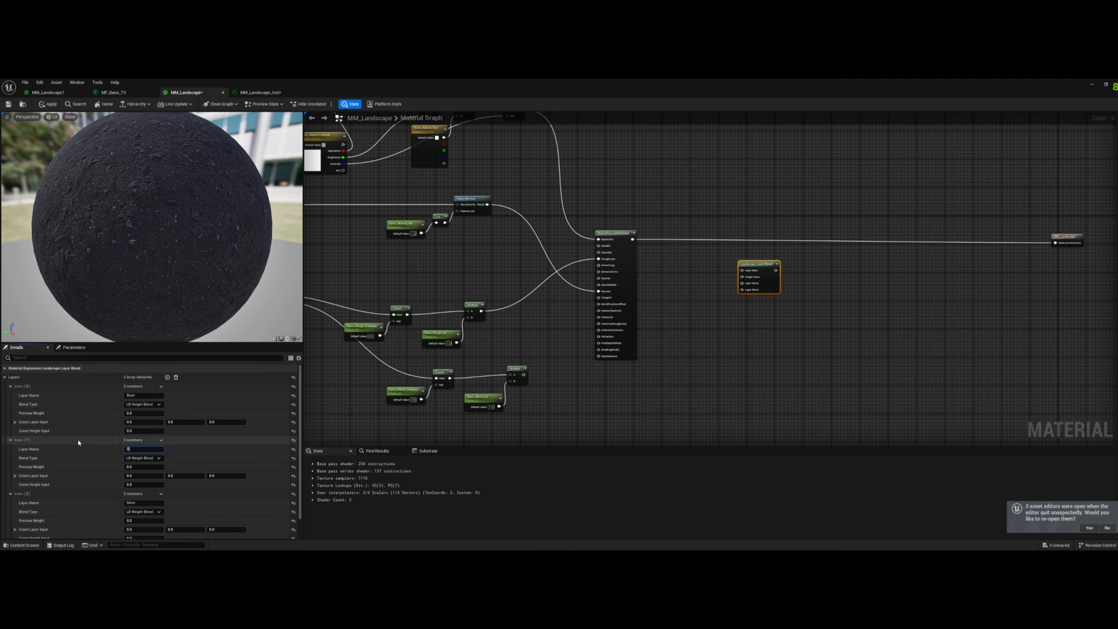
{"action": "type", "text": "Dirt"}
{"action": "left_click", "coordinate": [144, 458]}
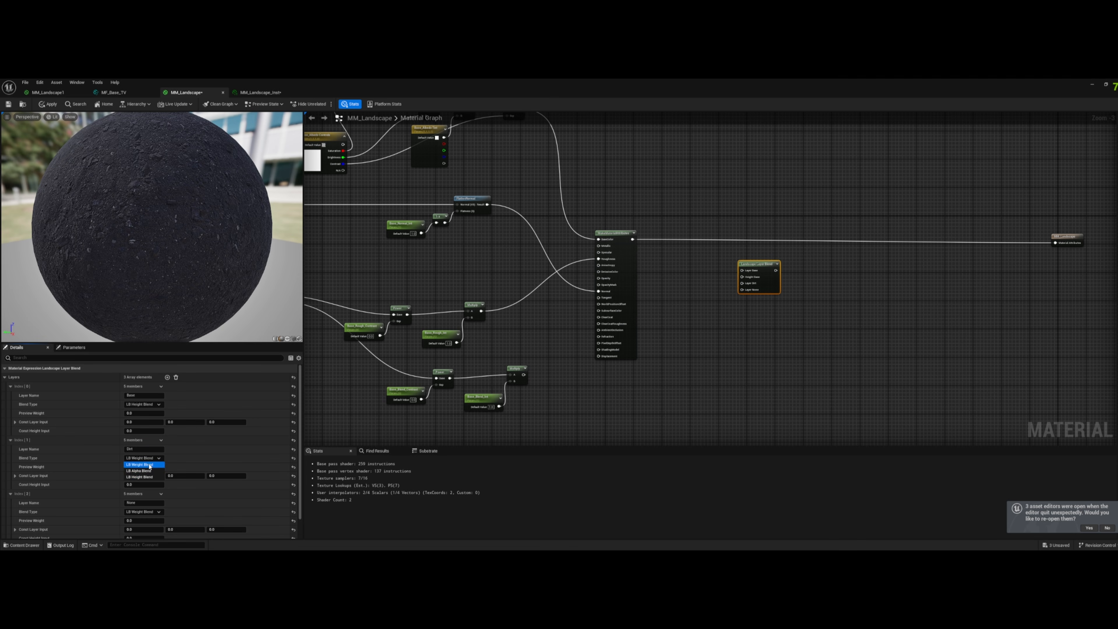
{"action": "left_click", "coordinate": [144, 395]}
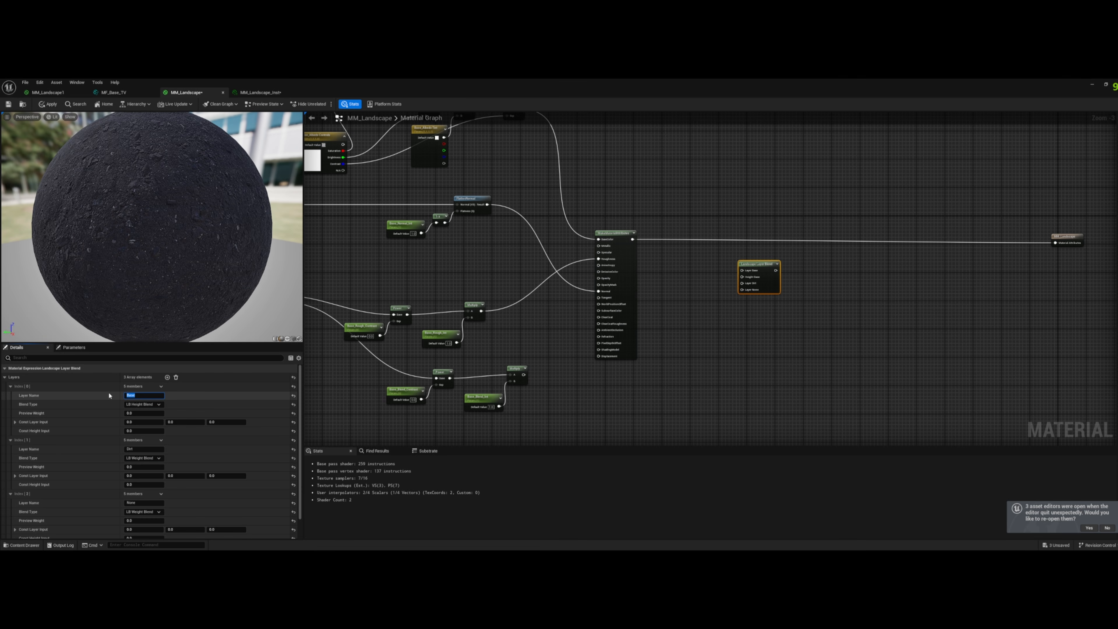
- Name the second and third blend layers Moss and Path, and set both blend types to LB Height Blend
{"action": "left_click", "coordinate": [145, 449]}
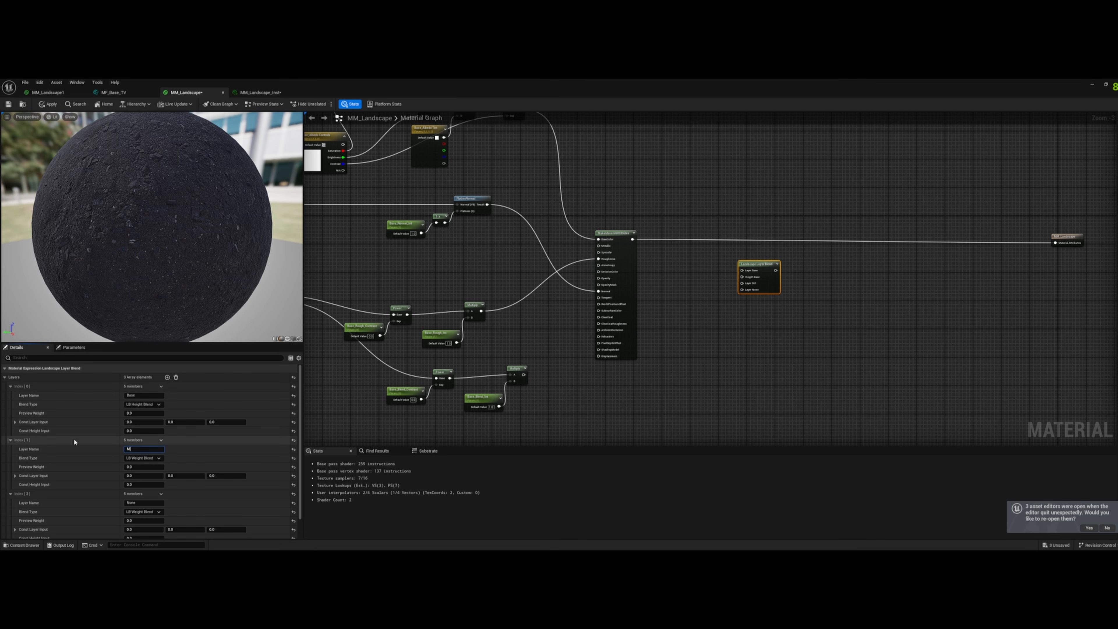
{"action": "type", "text": "Moss"}
{"action": "key", "text": "Tab"}
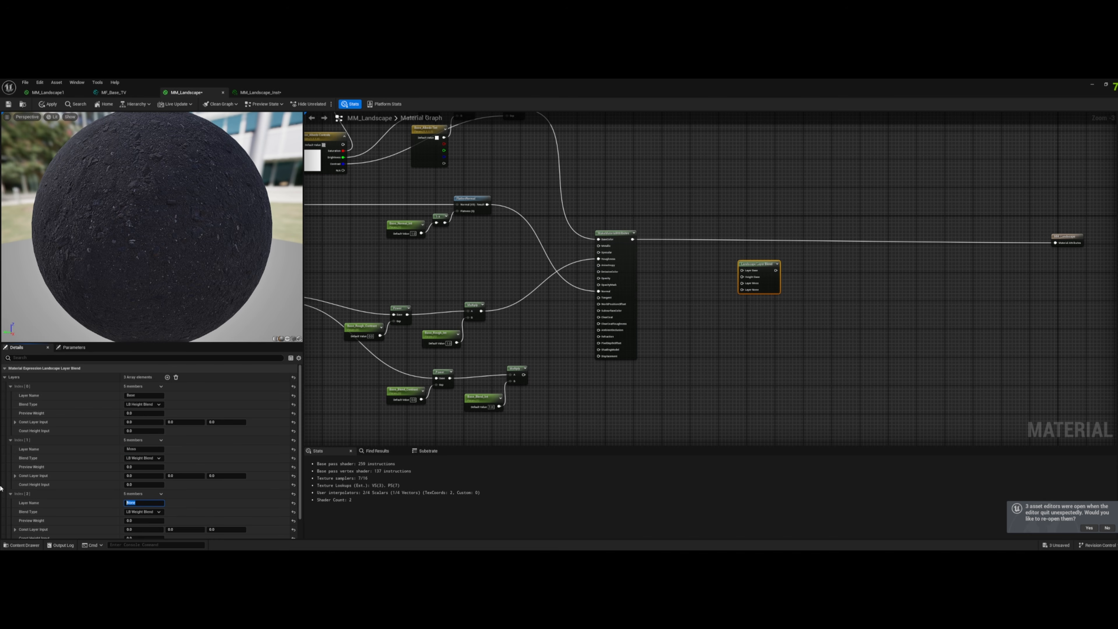
{"action": "left_click", "coordinate": [143, 458]}
{"action": "left_click", "coordinate": [140, 478]}
{"action": "left_click", "coordinate": [148, 513]}
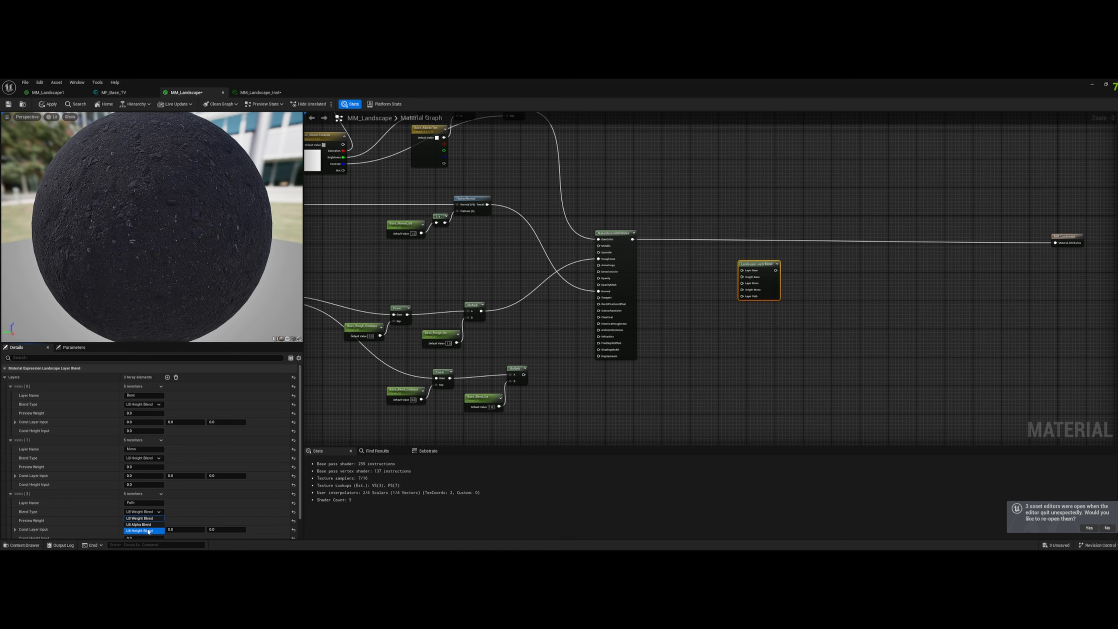
- Space the Landscape Layer Blend node farther from Make Material Attributes and connect that node's output to Layer Base
{"action": "right_click_drag", "start_coordinate": [729, 351], "coordinate": [761, 357]}
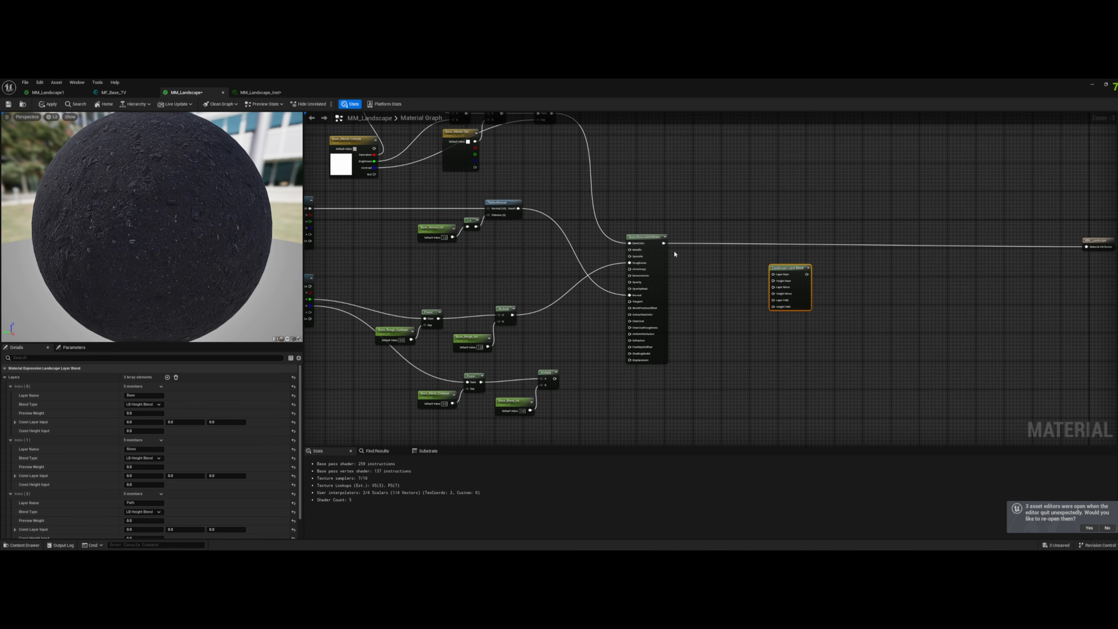
{"action": "scroll", "coordinate": [674, 252], "scroll_direction": "up", "scroll_amount": 1}
{"action": "right_click_drag", "start_coordinate": [736, 282], "coordinate": [623, 289]}
{"action": "left_click_drag", "start_coordinate": [705, 286], "coordinate": [810, 256]}
{"action": "right_click_drag", "start_coordinate": [572, 246], "coordinate": [614, 257]}
{"action": "left_click_drag", "start_coordinate": [592, 262], "coordinate": [804, 282]}
- Check the Base_Blend_Contrast and Base_Blend_Int parameters and connect their Multiply node's output to the blend node's Height Base input
{"action": "right_click_drag", "start_coordinate": [661, 357], "coordinate": [731, 334]}
{"action": "scroll", "coordinate": [608, 405], "scroll_direction": "up", "scroll_amount": 2}
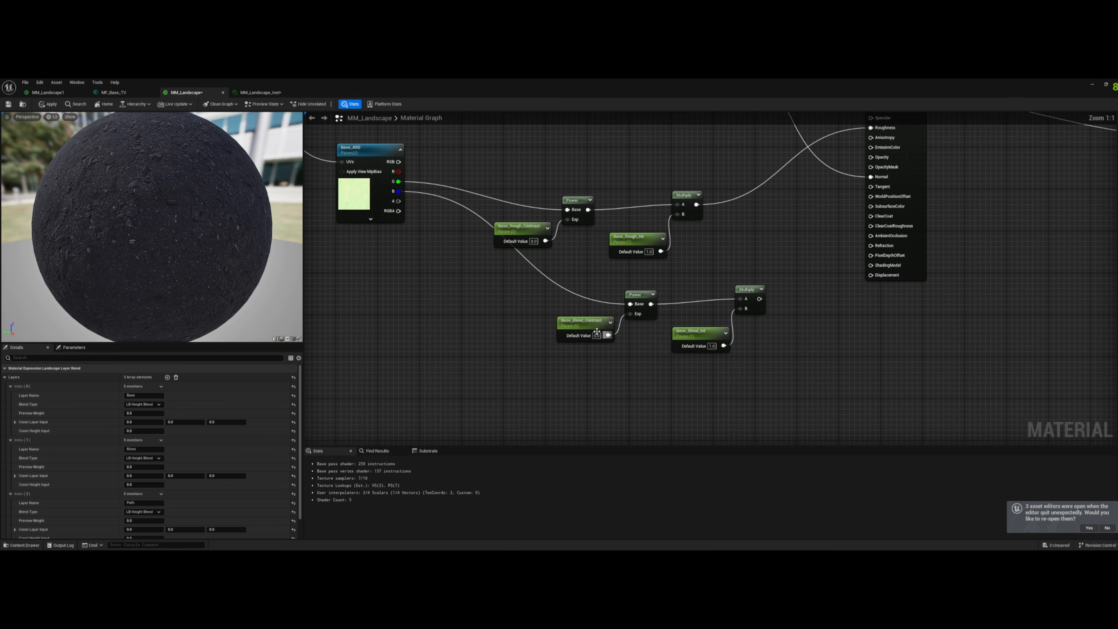
{"action": "left_click", "coordinate": [588, 326]}
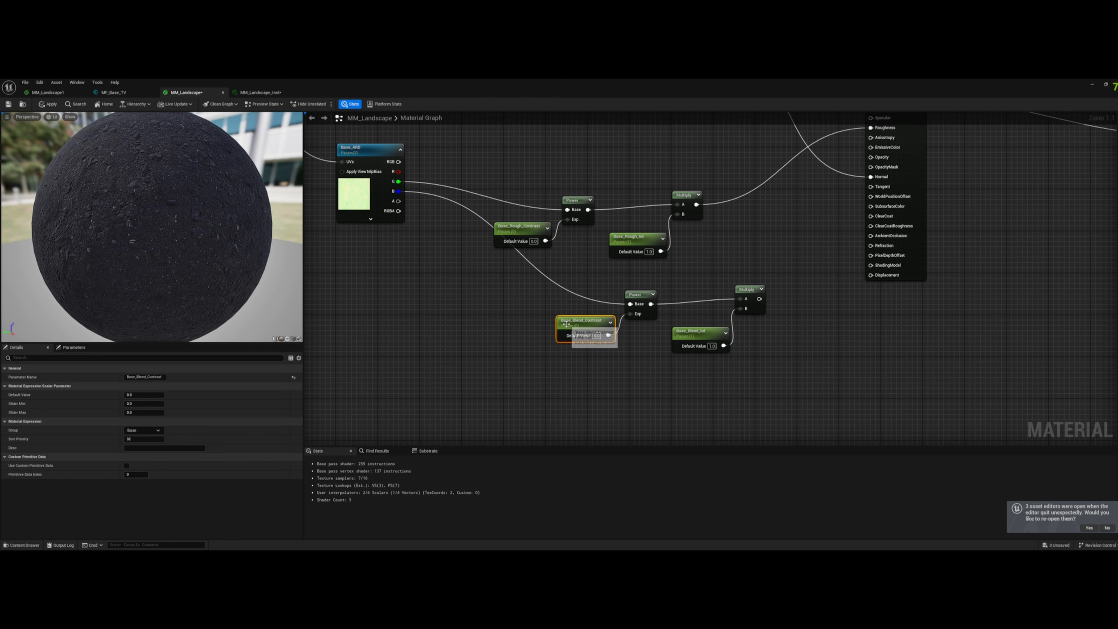
{"action": "left_click", "coordinate": [707, 337]}
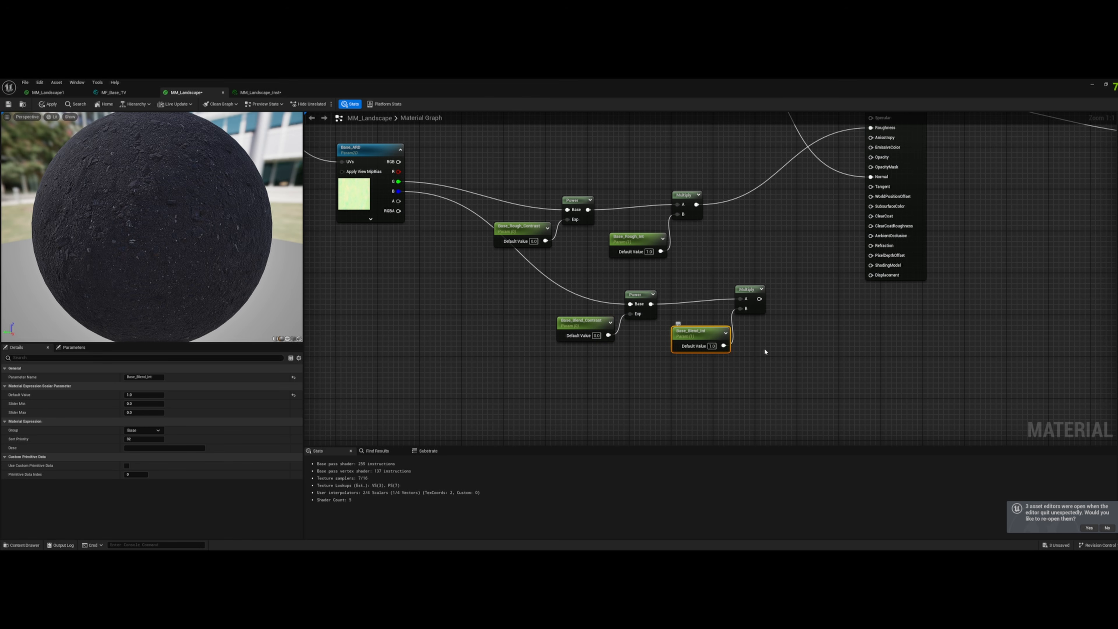
{"action": "right_click_drag", "start_coordinate": [764, 350], "coordinate": [604, 355]}
{"action": "left_click", "coordinate": [604, 355]}
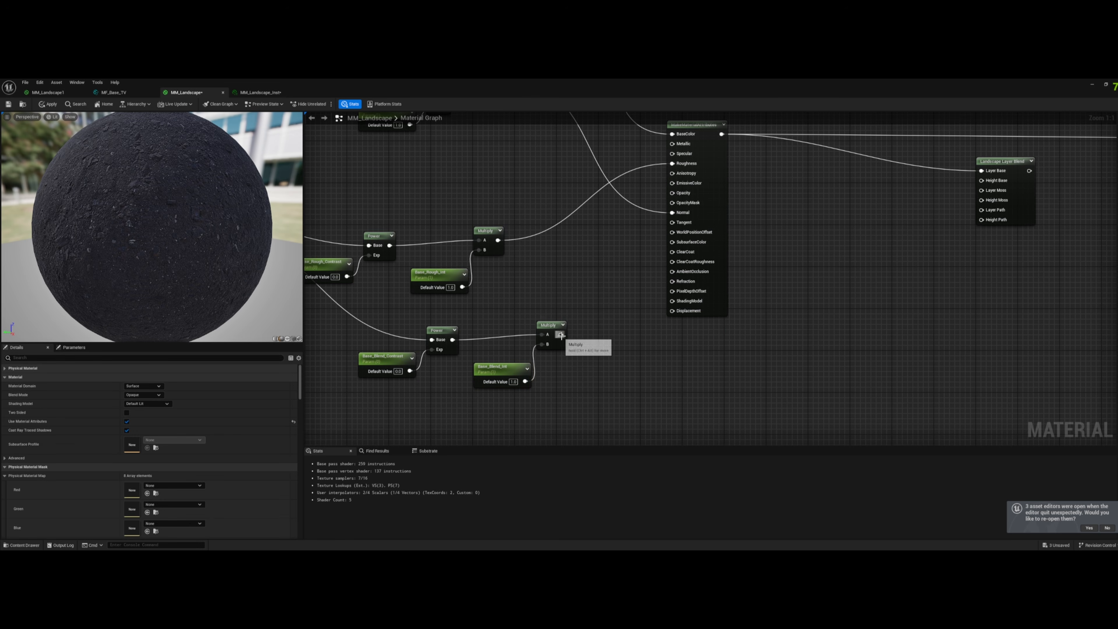
{"action": "left_click_drag", "start_coordinate": [561, 335], "coordinate": [986, 183]}
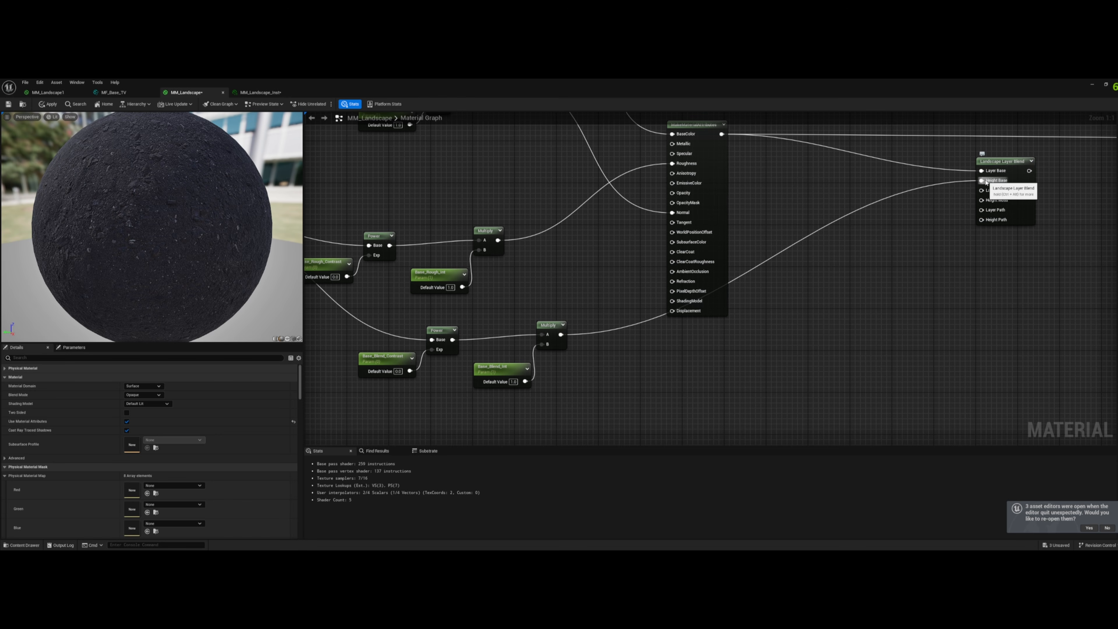
- Pack the Base roughness and blend node groups closer together beside the Base_ARD texture sample
{"action": "scroll", "coordinate": [804, 300], "scroll_direction": "down", "scroll_amount": 5}
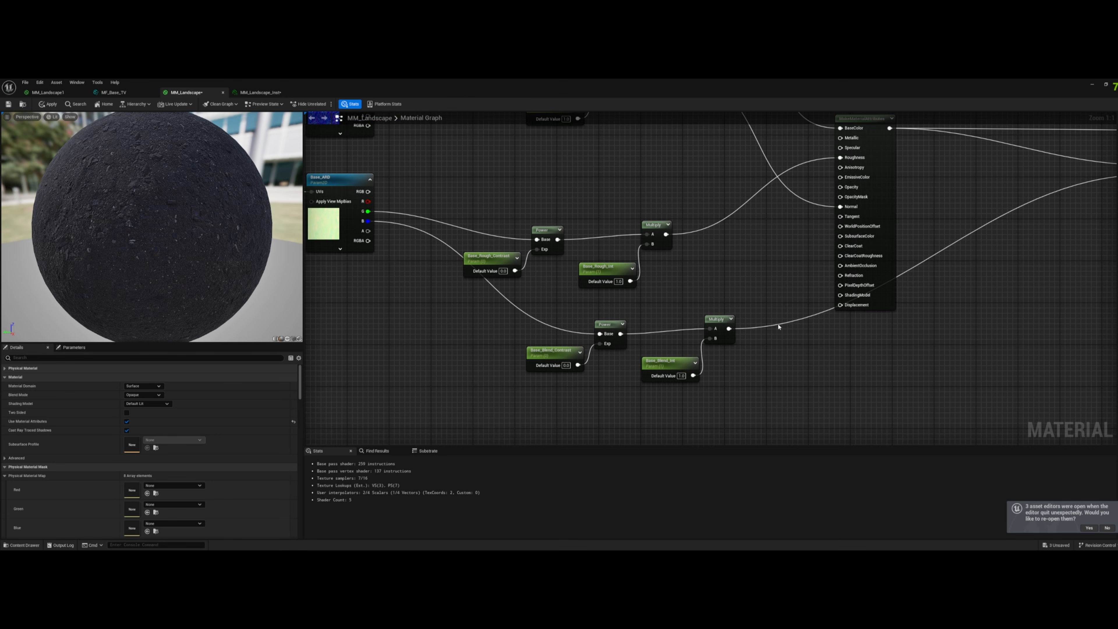
{"action": "left_click_drag", "start_coordinate": [618, 373], "coordinate": [727, 304]}
{"action": "left_click_drag", "start_coordinate": [744, 254], "coordinate": [621, 355]}
{"action": "left_click_drag", "start_coordinate": [661, 281], "coordinate": [661, 268]}
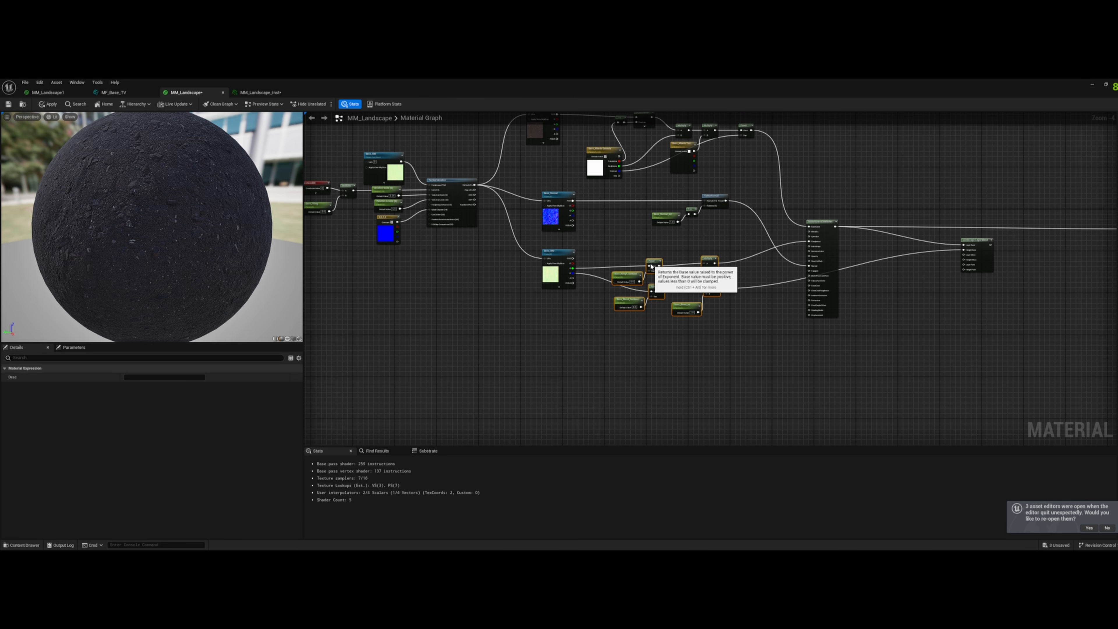
- Duplicate the entire Base node network below the original and move the copied Make Material Attributes node up beside its inputs
{"action": "scroll", "coordinate": [569, 317], "scroll_direction": "down", "scroll_amount": 3}
{"action": "left_click_drag", "start_coordinate": [456, 375], "coordinate": [750, 200]}
{"action": "right_click_drag", "start_coordinate": [658, 369], "coordinate": [676, 251]}
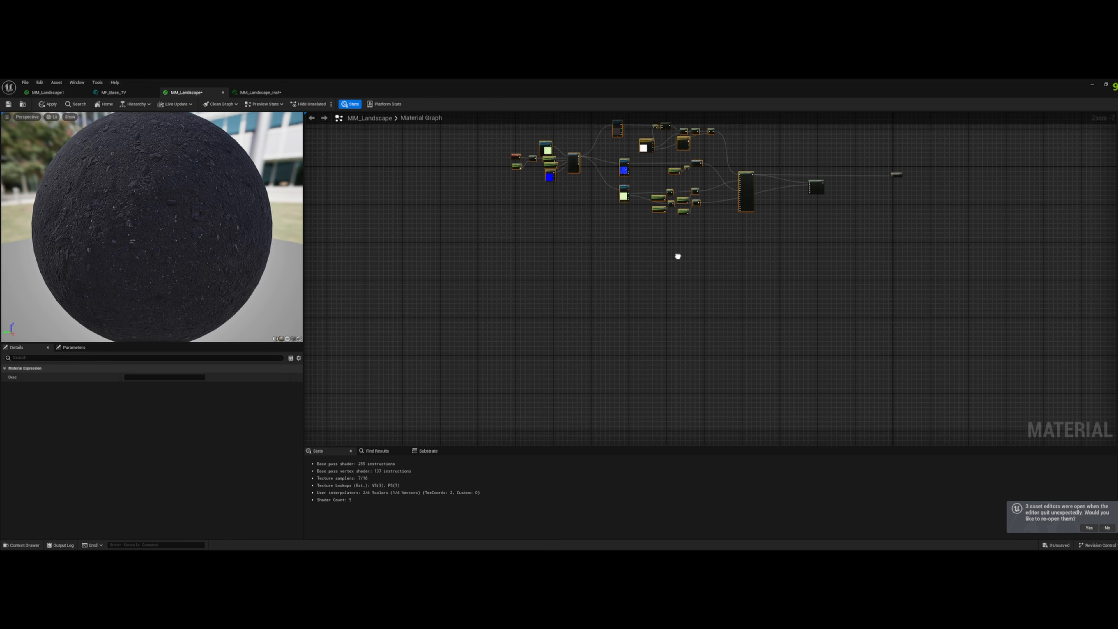
{"action": "key", "text": "ctrl+c"}
{"action": "key", "text": "ctrl+v"}
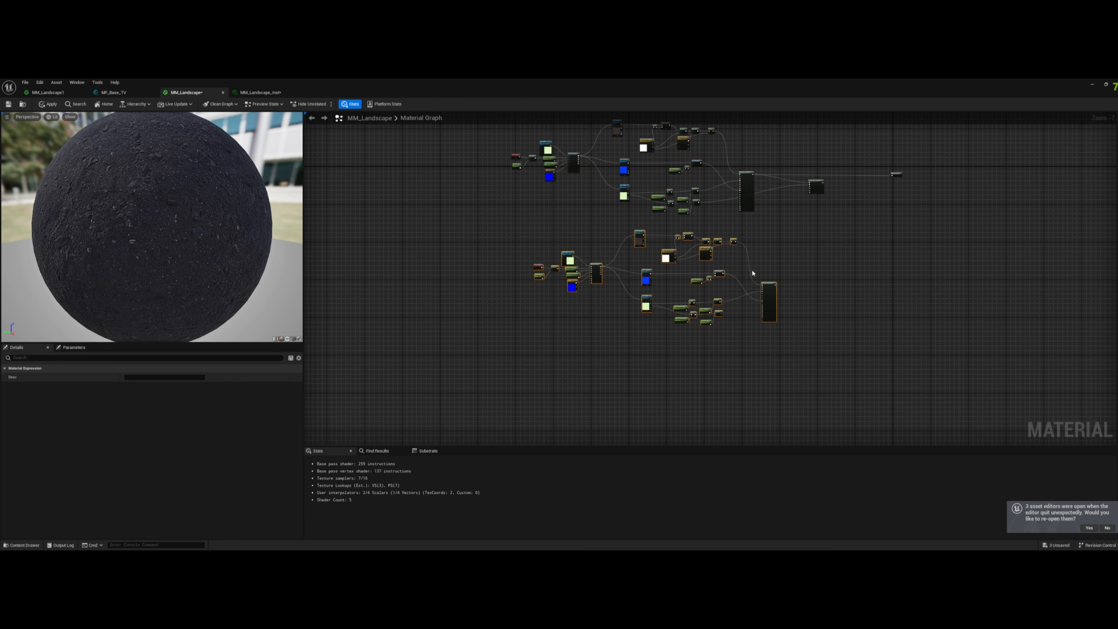
{"action": "left_click_drag", "start_coordinate": [696, 281], "coordinate": [690, 295]}
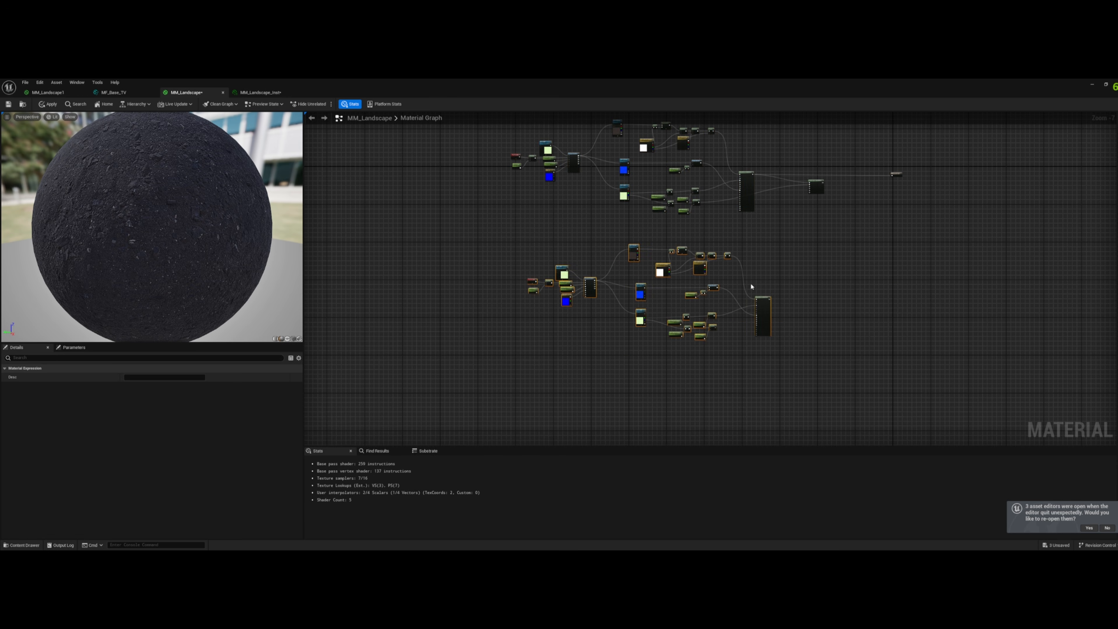
{"action": "left_click", "coordinate": [751, 287]}
{"action": "left_click_drag", "start_coordinate": [764, 301], "coordinate": [755, 259]}
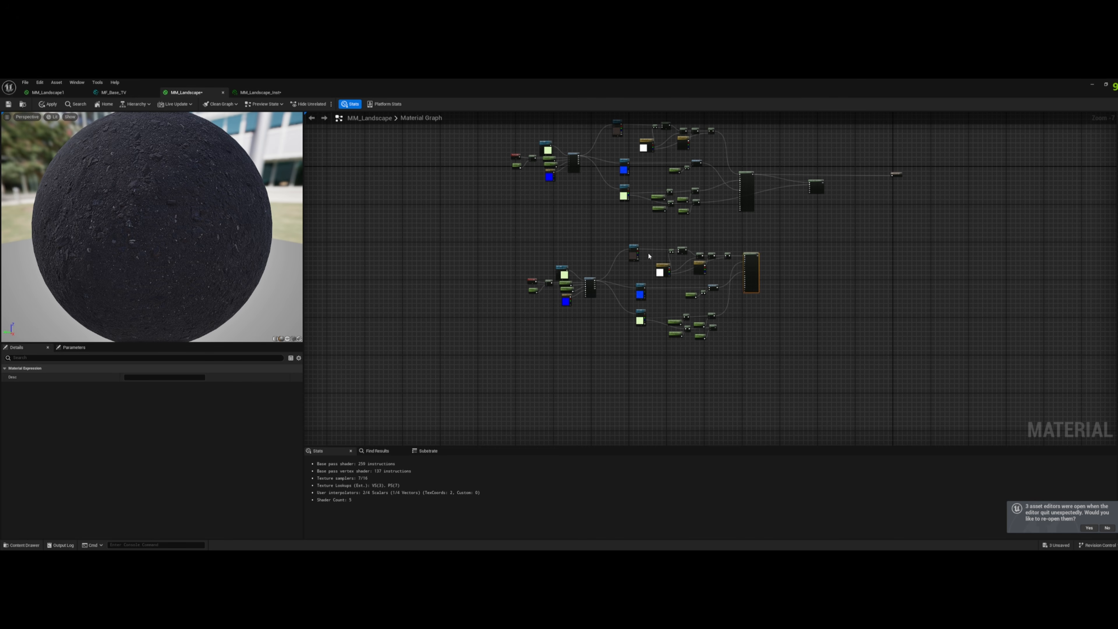
- Rename the copied albedo and normal texture samples Moss_Albedo and Moss_Normal and assign both to the Moss group
{"action": "scroll", "coordinate": [631, 257], "scroll_direction": "up", "scroll_amount": 5}
{"action": "left_click", "coordinate": [619, 265]}
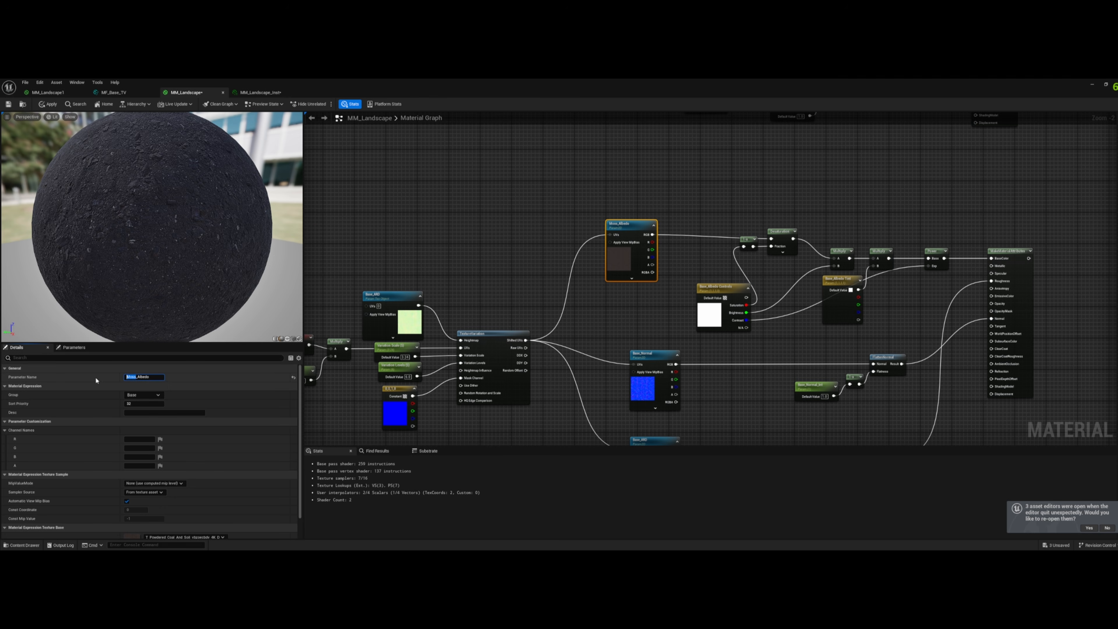
{"action": "left_click", "coordinate": [643, 355]}
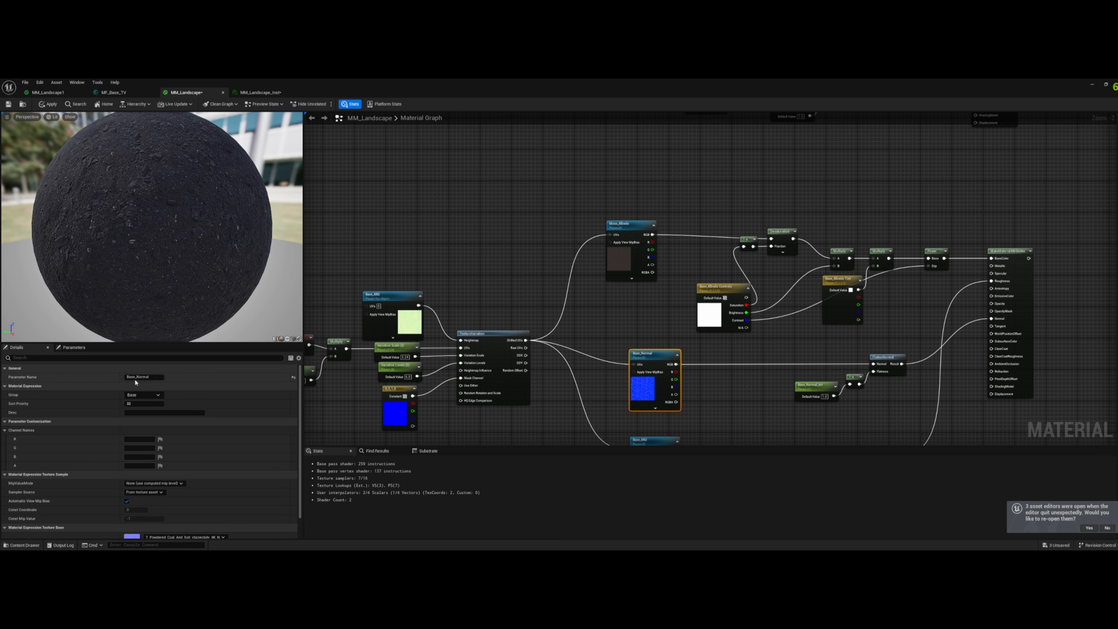
{"action": "left_click", "coordinate": [138, 394]}
{"action": "left_click_drag", "start_coordinate": [136, 378], "coordinate": [125, 377]}
{"action": "key", "text": "ctrl+v"}
- Rename the copied texture object feeding the texture variation node Moss_ARD and assign it to the Moss group
{"action": "right_click_drag", "start_coordinate": [478, 277], "coordinate": [687, 256]}
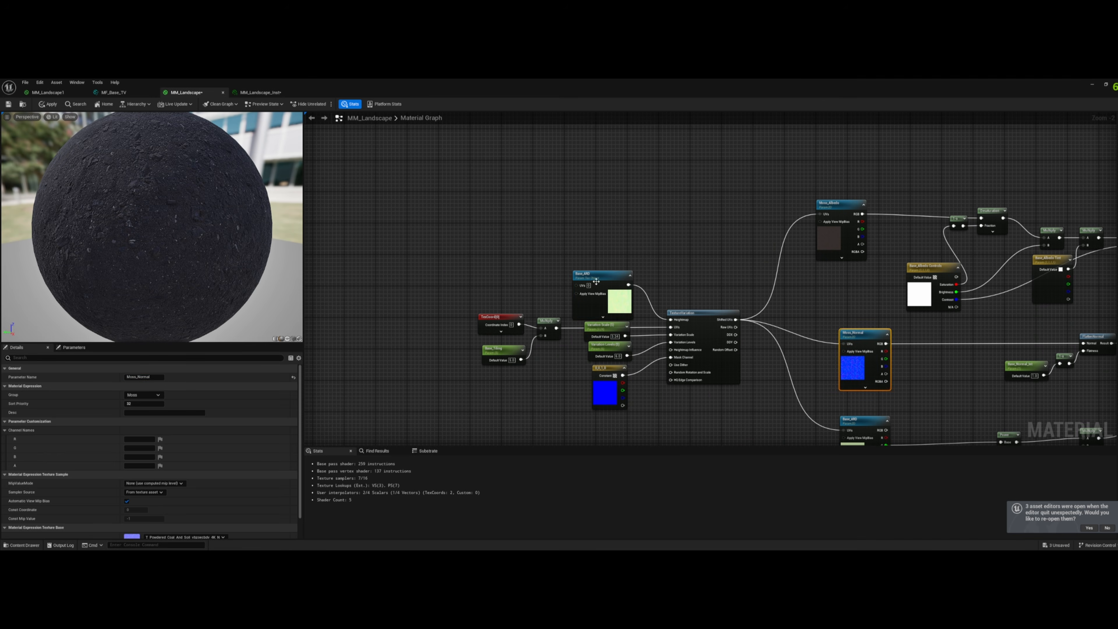
{"action": "left_click", "coordinate": [594, 280]}
{"action": "left_click_drag", "start_coordinate": [135, 378], "coordinate": [125, 377]}
{"action": "key", "text": "ctrl+v"}
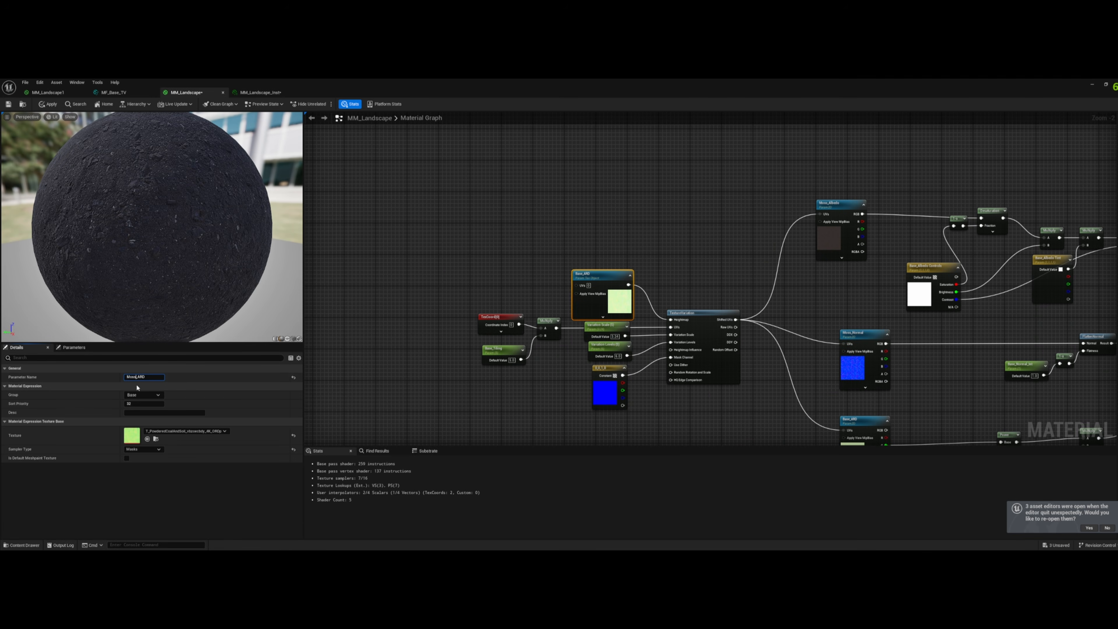
{"action": "left_click", "coordinate": [138, 395]}
{"action": "left_click", "coordinate": [132, 410]}
- Assign the copied tiling parameter to the Moss group and rename it Moss_Tiling
{"action": "left_click", "coordinate": [494, 351]}
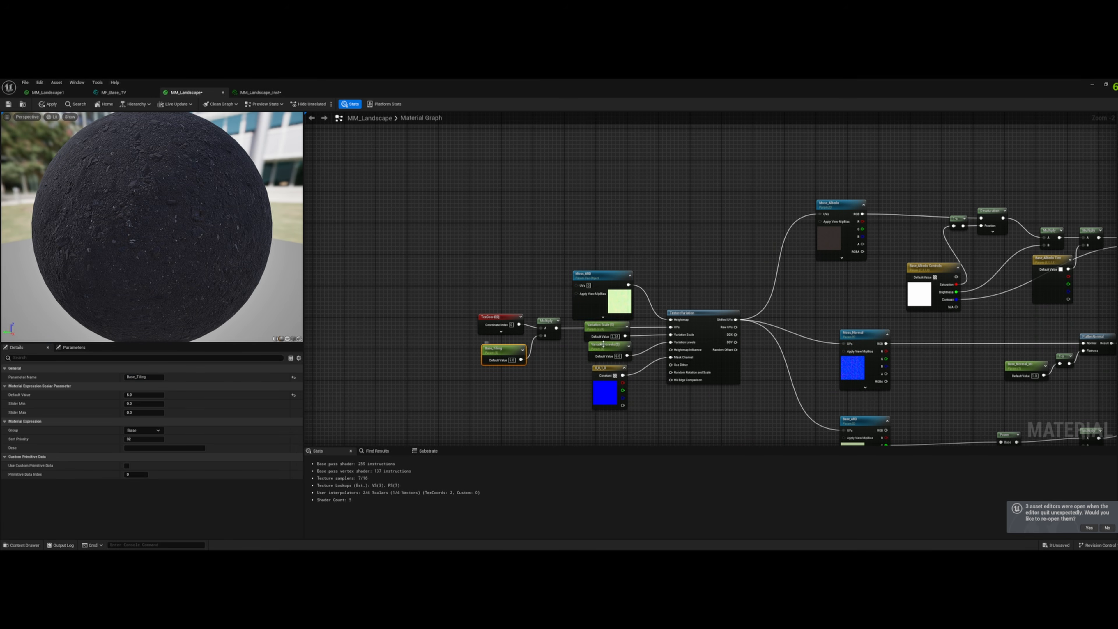
{"action": "left_click", "coordinate": [159, 431]}
{"action": "left_click", "coordinate": [145, 444]}
{"action": "double_click", "coordinate": [135, 378]}
{"action": "left_click", "coordinate": [592, 337]}
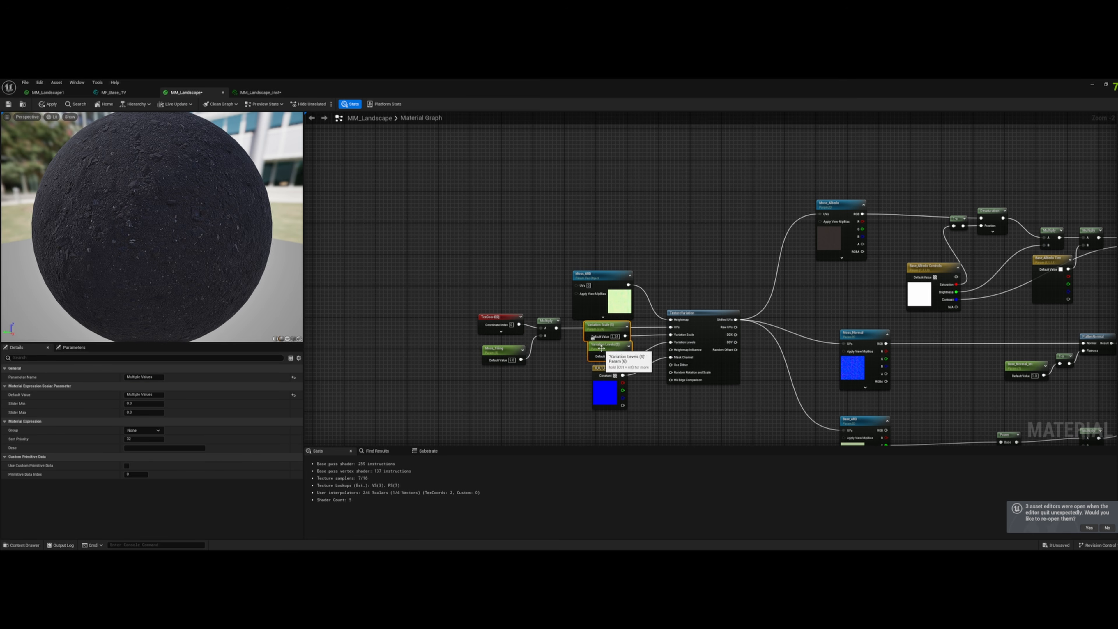
{"action": "right_click_drag", "start_coordinate": [557, 406], "coordinate": [485, 336]}
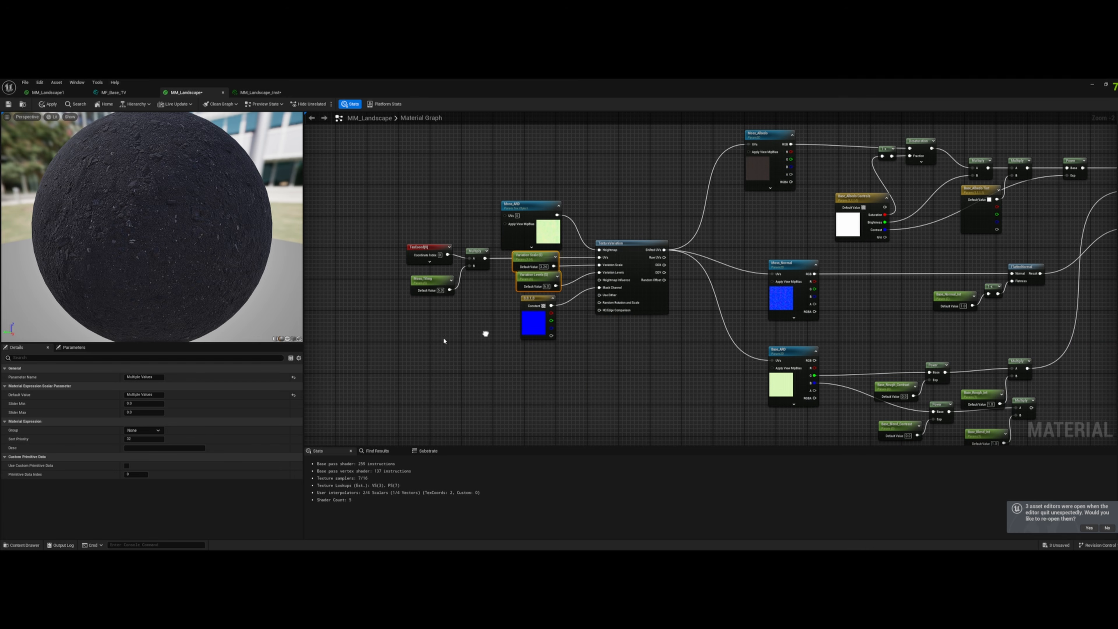
{"action": "left_click", "coordinate": [637, 342]}
- Assign the copied ARD texture sample to the Moss group and rename it Moss_ARD
{"action": "right_click_drag", "start_coordinate": [629, 380], "coordinate": [445, 297]}
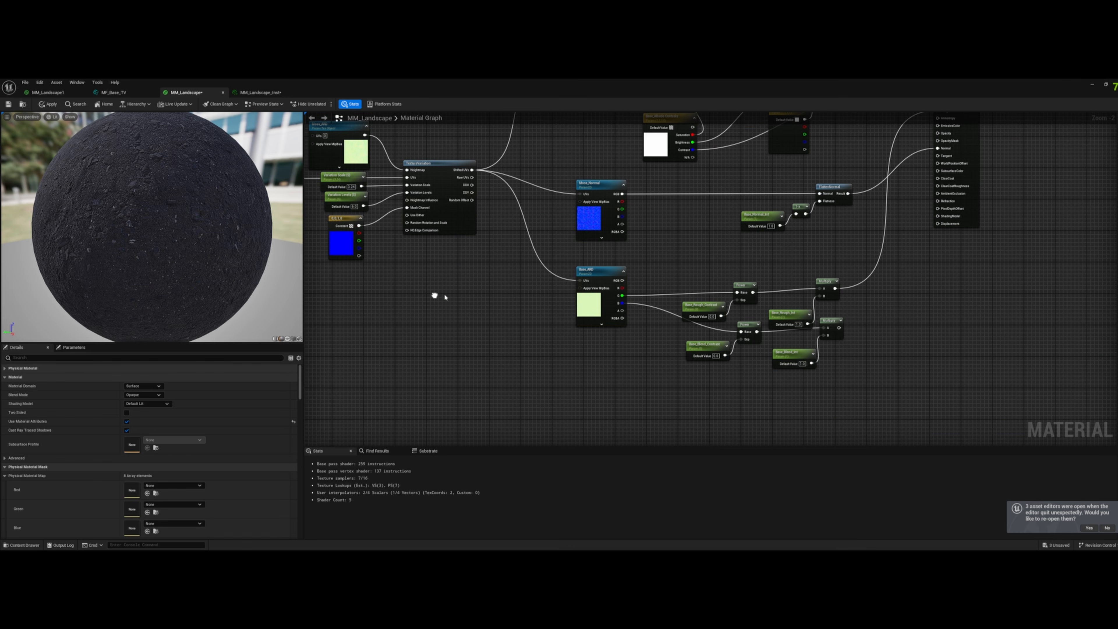
{"action": "left_click", "coordinate": [604, 270]}
{"action": "left_click", "coordinate": [149, 396]}
{"action": "type", "text": "Moss"}
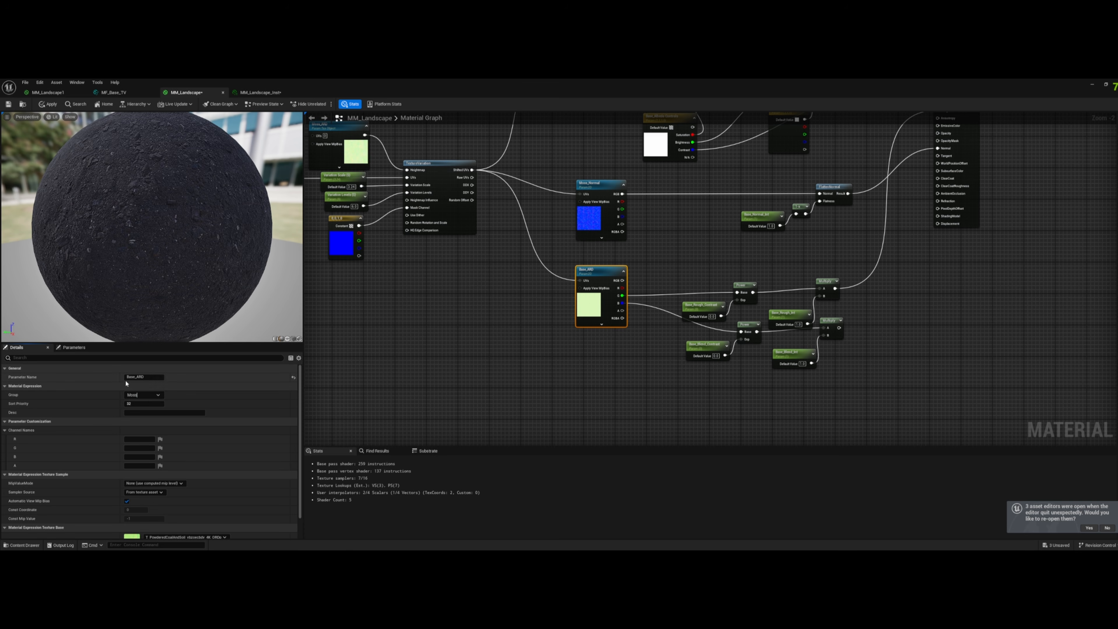
{"action": "left_click_drag", "start_coordinate": [135, 377], "coordinate": [96, 375]}
{"action": "key", "text": "ctrl+v"}
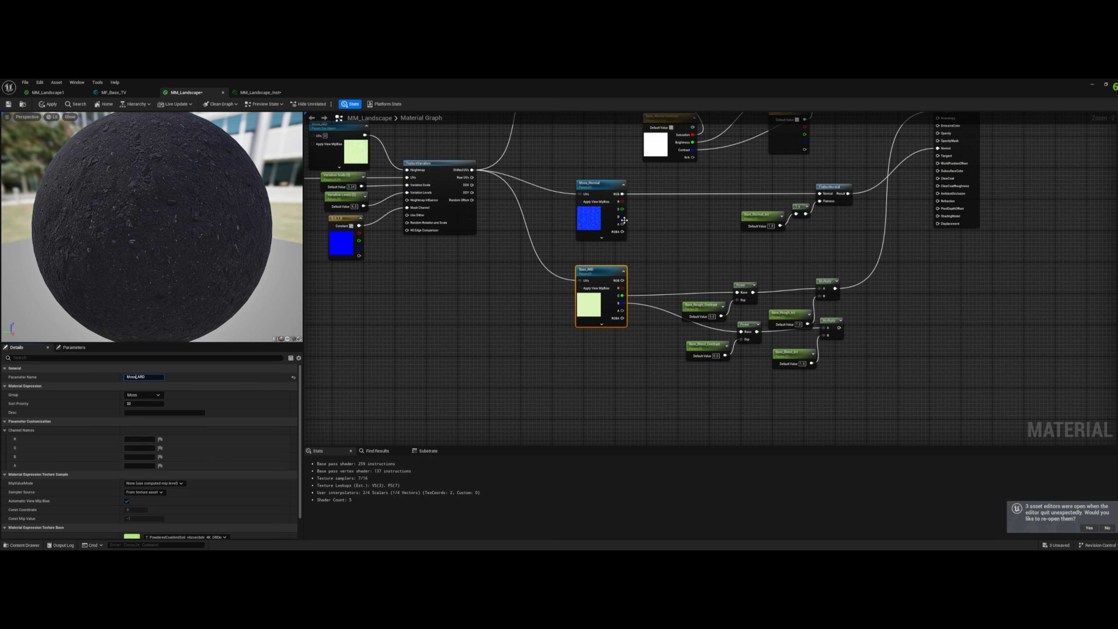
{"action": "left_click", "coordinate": [601, 188]}
- Assign the four copied roughness and blend contrast and intensity parameters together to the Moss group
{"action": "right_click_drag", "start_coordinate": [622, 390], "coordinate": [500, 408]}
{"action": "left_click", "coordinate": [581, 364]}
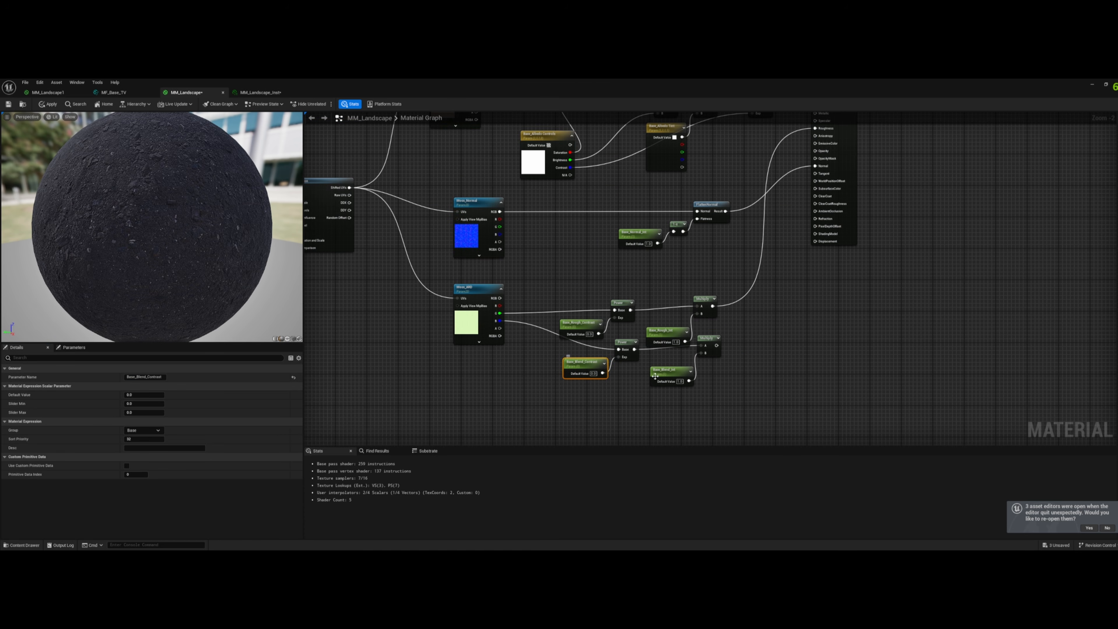
{"action": "left_click", "coordinate": [665, 370], "text": "shift"}
{"action": "left_click", "coordinate": [665, 331], "text": "shift"}
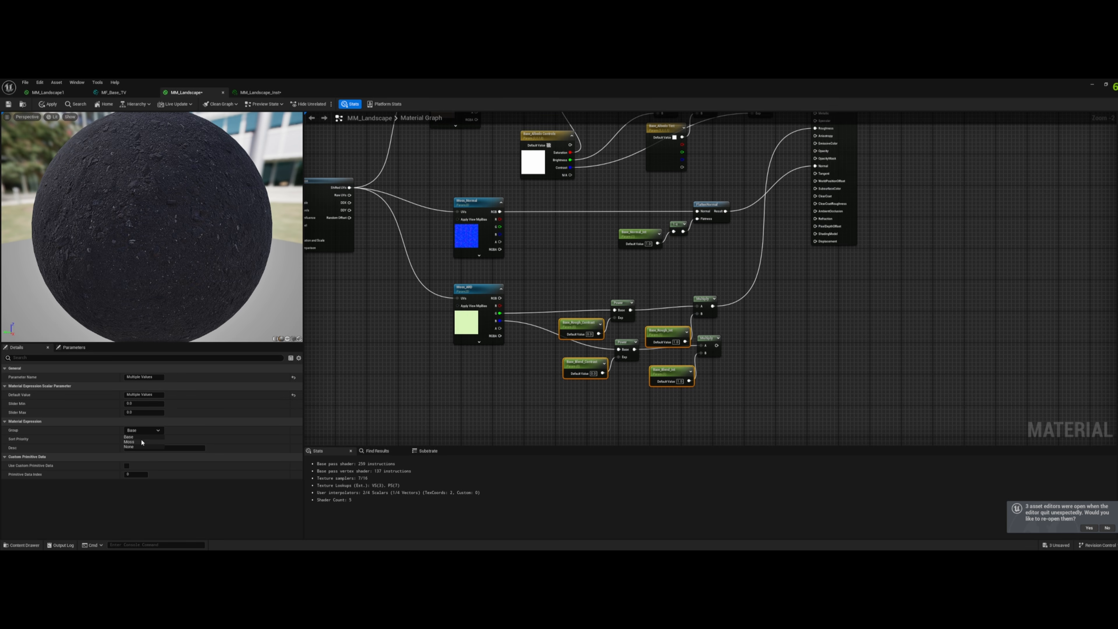
- Replace the Base prefix with Moss in the copied Blend_Int, Rough_Int, Blend_Contrast and Rough_Contrast parameter names
{"action": "left_click", "coordinate": [660, 377]}
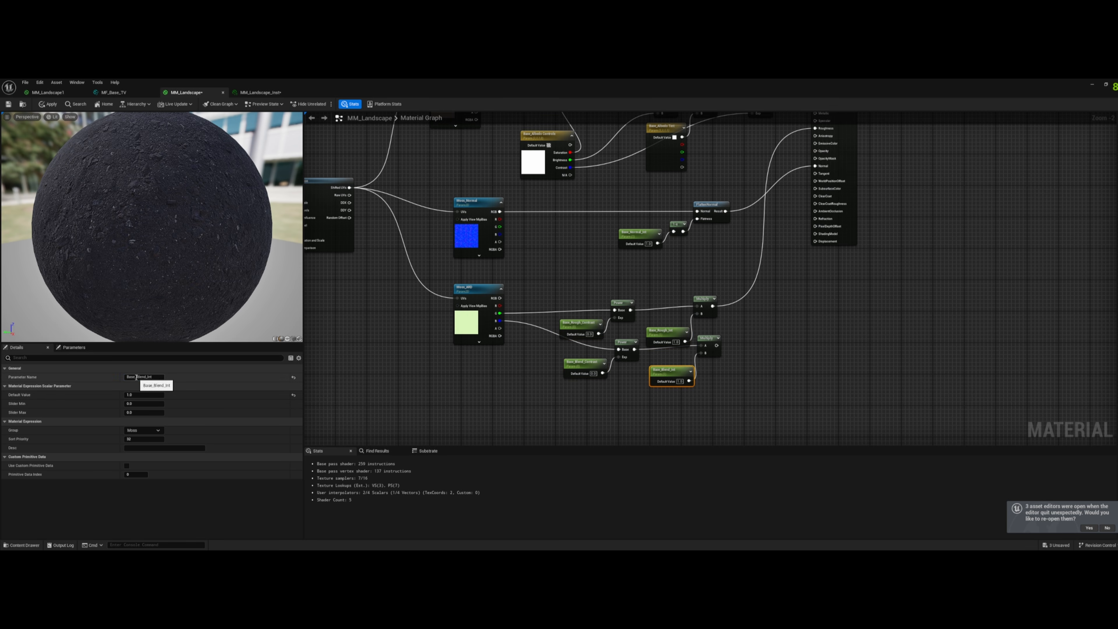
{"action": "left_click", "coordinate": [660, 335]}
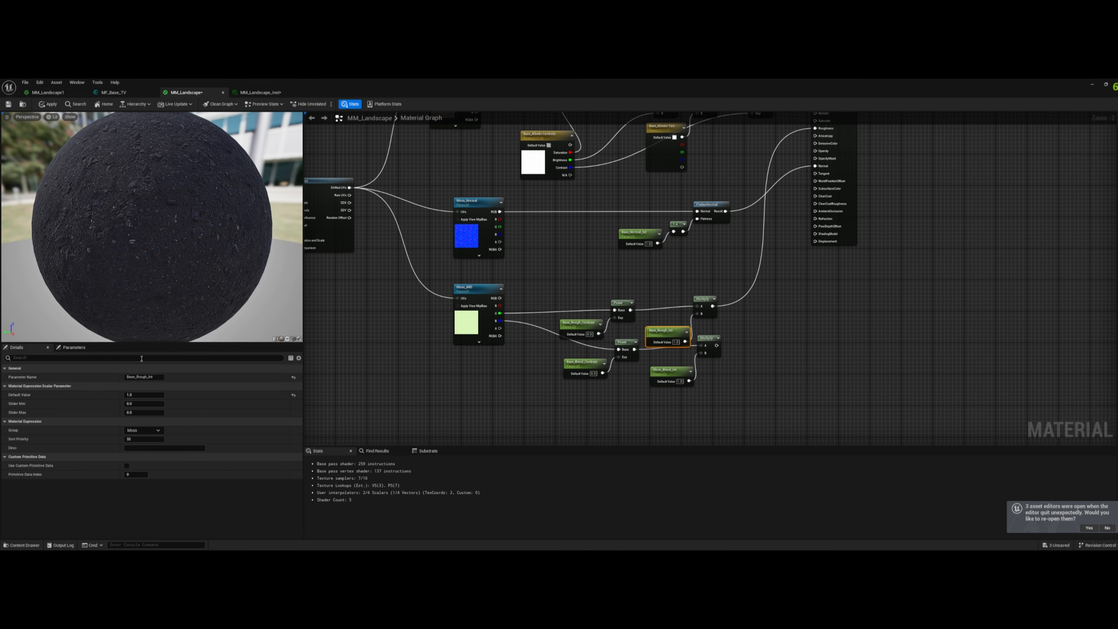
{"action": "type", "text": "Moss"}
{"action": "left_click", "coordinate": [584, 362]}
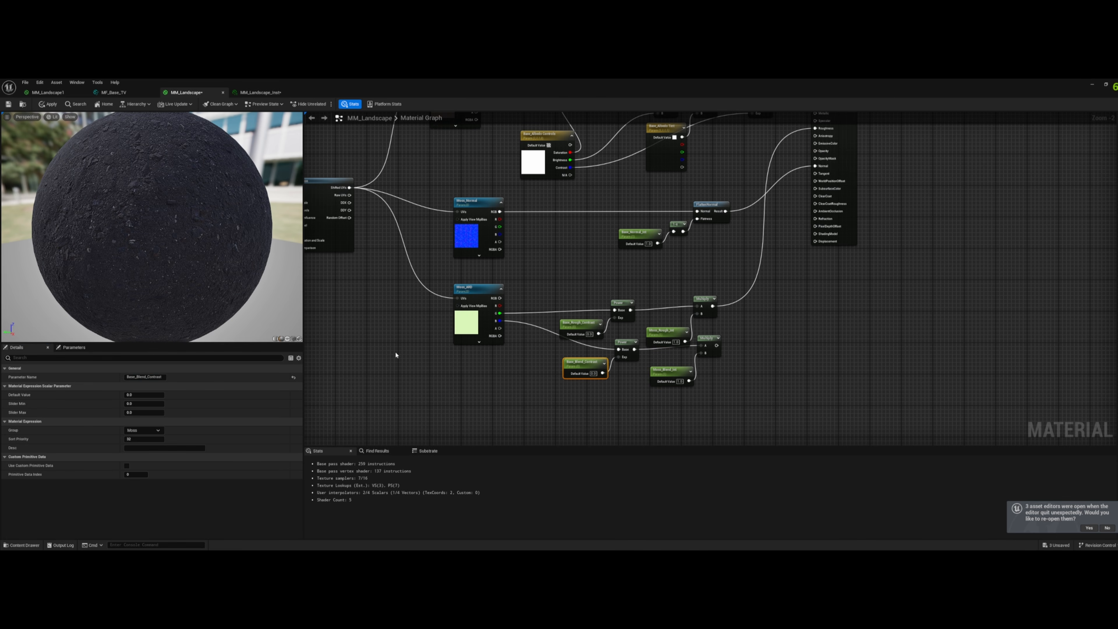
{"action": "type", "text": "Moss"}
{"action": "left_click", "coordinate": [575, 321]}
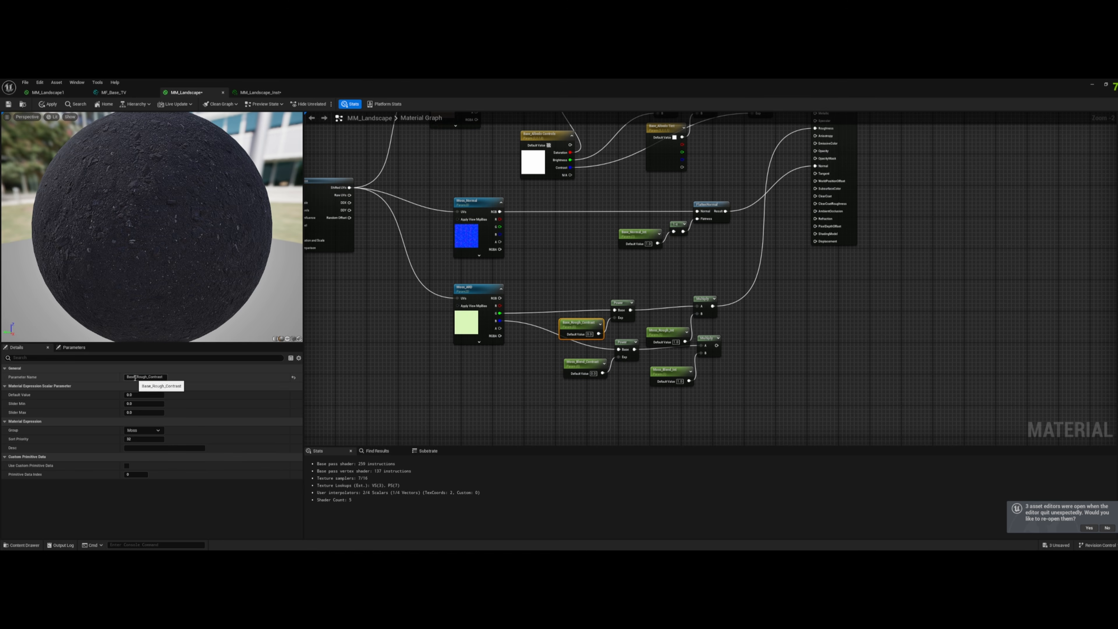
{"action": "left_click_drag", "start_coordinate": [136, 377], "coordinate": [88, 376]}
{"action": "type", "text": "Moss"}
{"action": "left_click", "coordinate": [555, 231]}
- Replace the Base prefix with Moss in the names of the copied normal intensity, albedo controls and albedo tint parameters
{"action": "right_click_drag", "start_coordinate": [645, 249], "coordinate": [619, 325]}
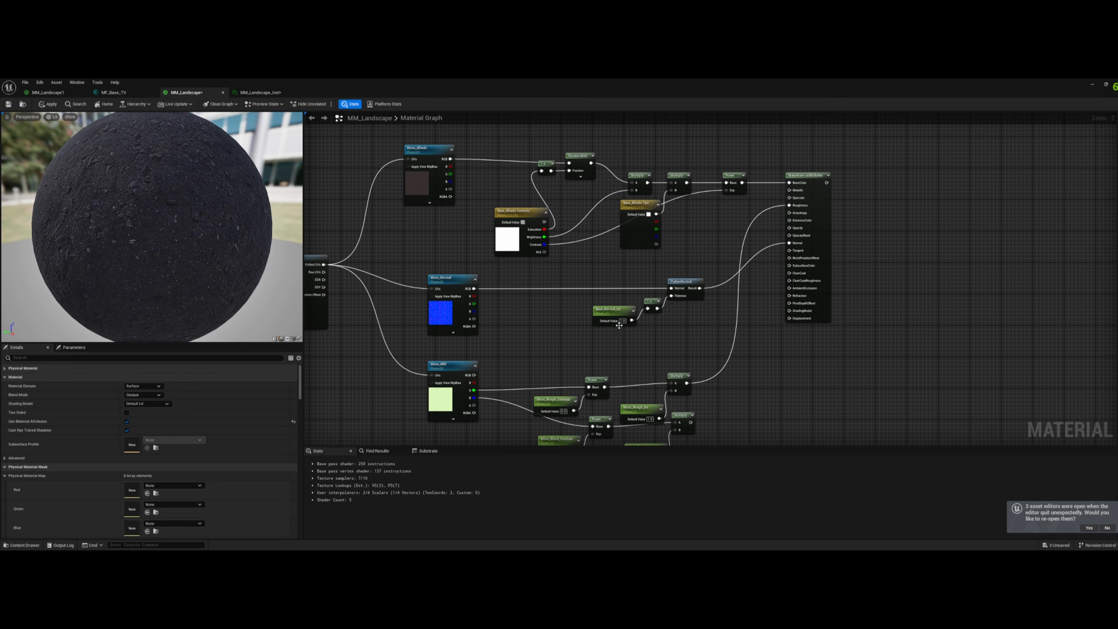
{"action": "left_click", "coordinate": [619, 326]}
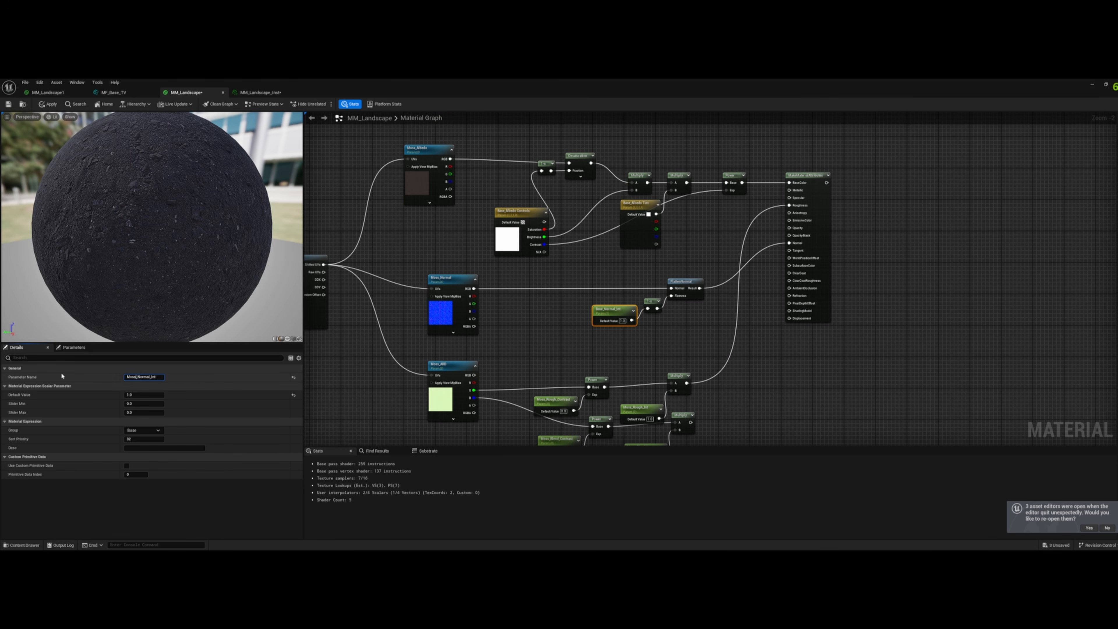
{"action": "left_click", "coordinate": [526, 213]}
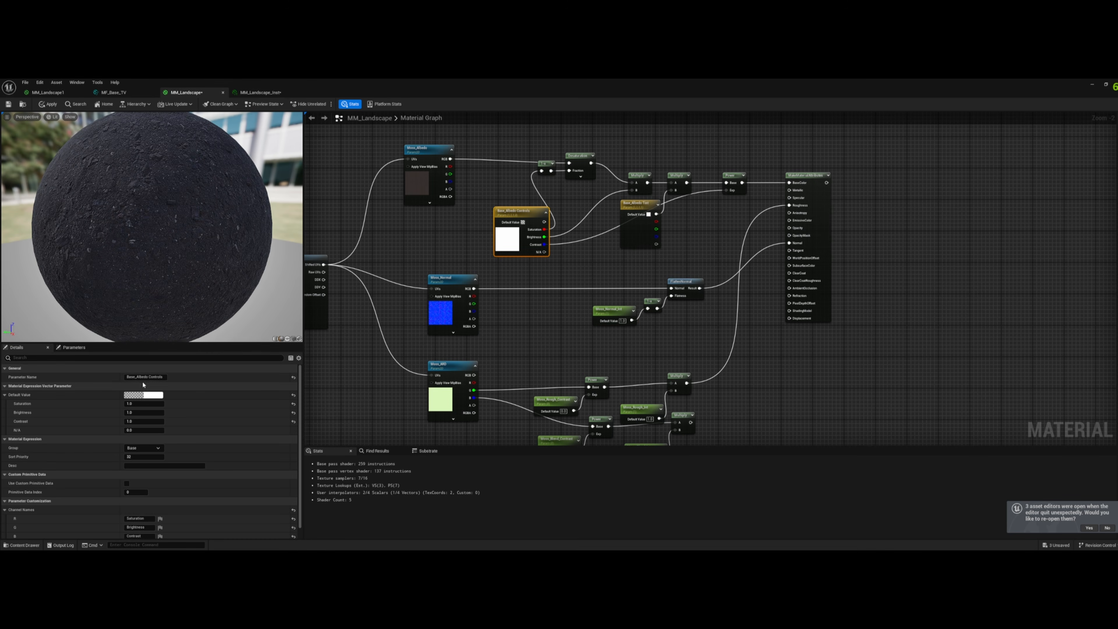
{"action": "type", "text": "Moss"}
{"action": "left_click", "coordinate": [633, 205]}
{"action": "left_click_drag", "start_coordinate": [135, 377], "coordinate": [100, 378]}
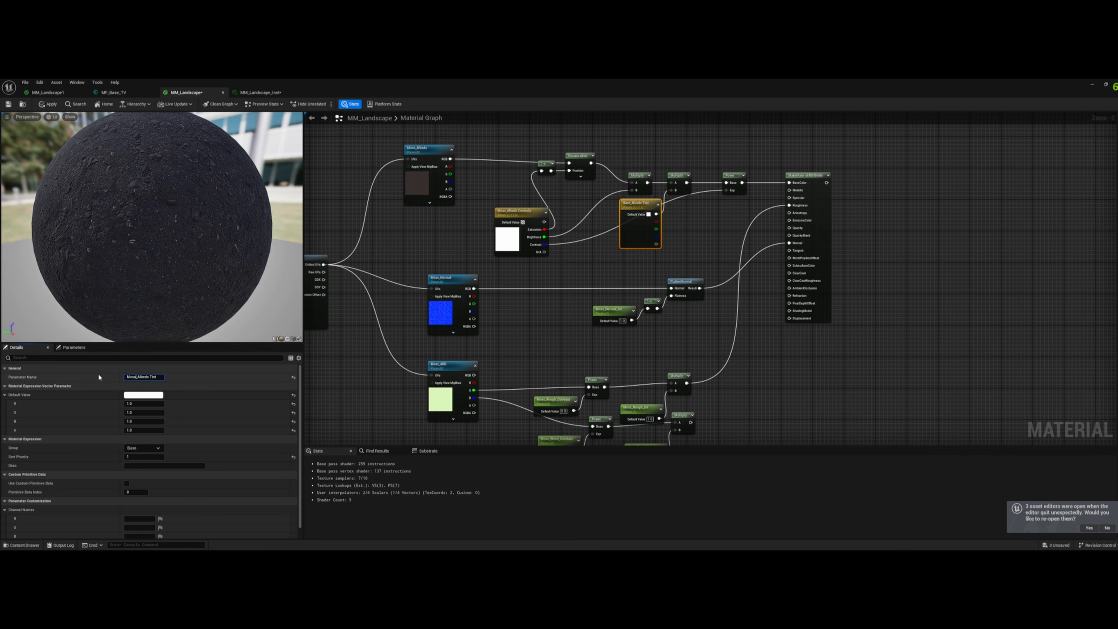
{"action": "left_click", "coordinate": [436, 161]}
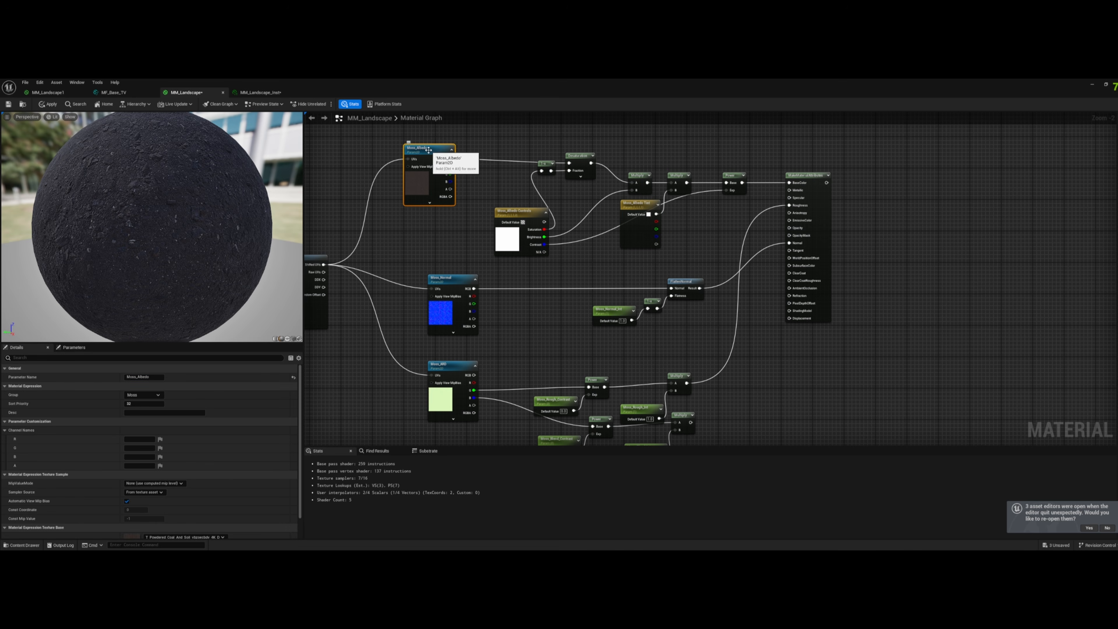
- Assign the Moss albedo controls, albedo tint and normal intensity parameters to the Moss group
{"action": "left_click", "coordinate": [520, 219]}
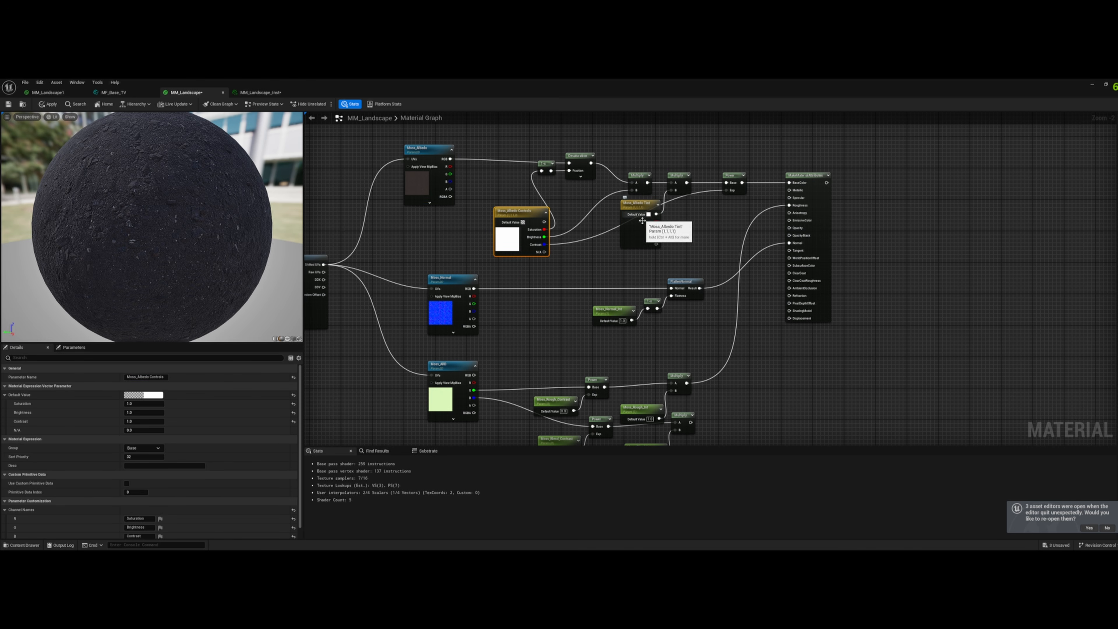
{"action": "left_click", "coordinate": [627, 209], "text": "shift"}
{"action": "left_click", "coordinate": [158, 448]}
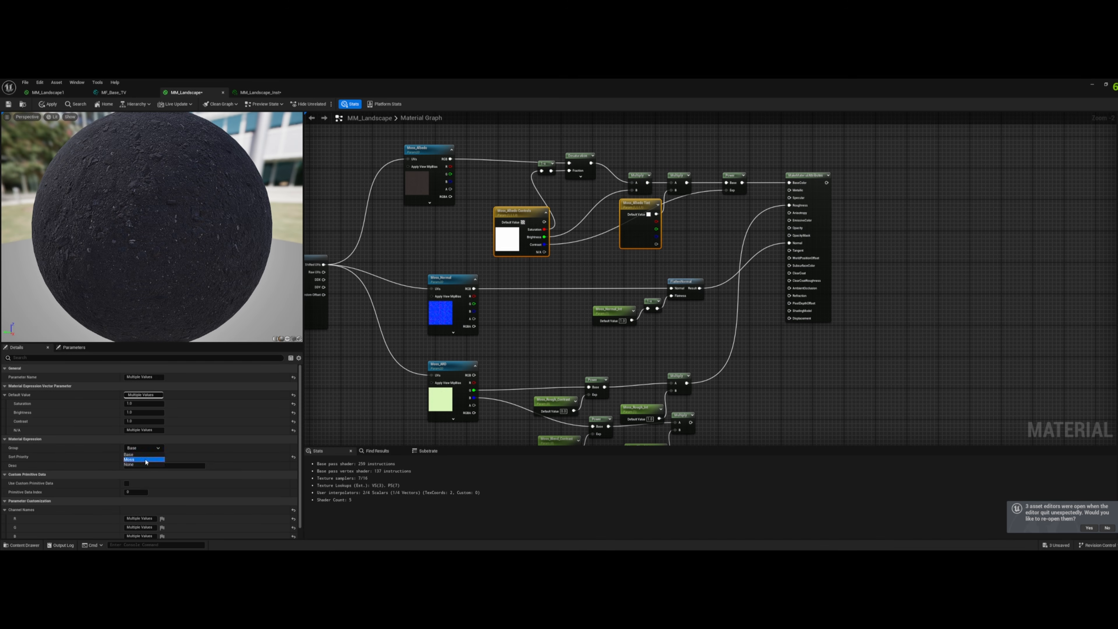
{"action": "left_click", "coordinate": [602, 315]}
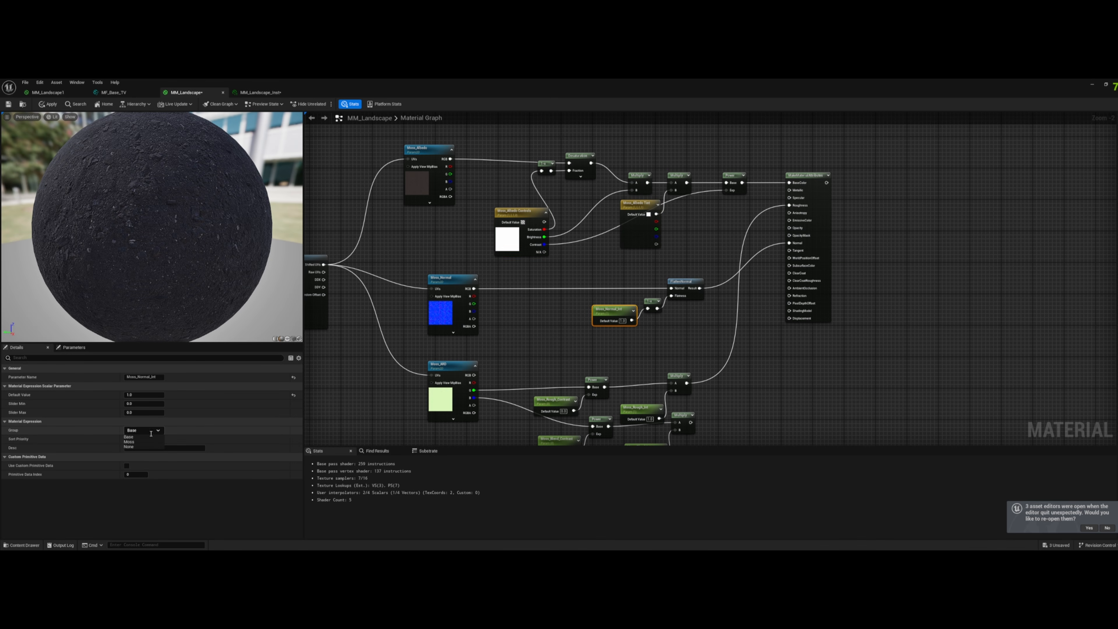
{"action": "right_click_drag", "start_coordinate": [465, 369], "coordinate": [489, 268]}
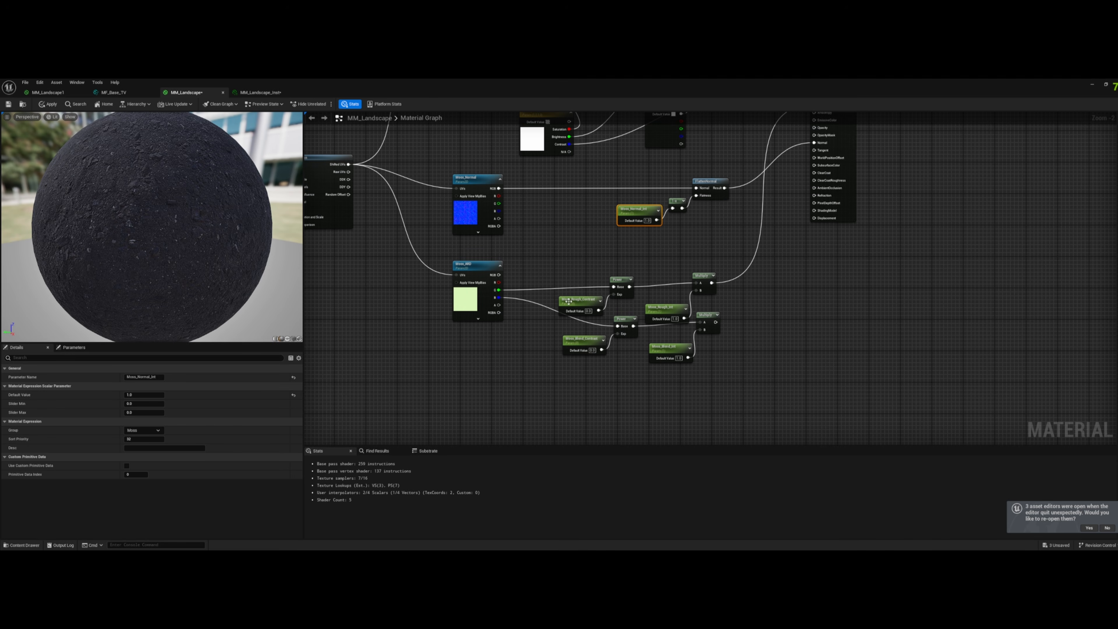
{"action": "left_click", "coordinate": [669, 311]}
- Connect the Moss Make Material Attributes output to Layer Moss and the Moss blend Multiply output to Height Moss on the blend node
{"action": "scroll", "coordinate": [702, 323], "scroll_direction": "down", "scroll_amount": 8}
{"action": "scroll", "coordinate": [816, 275], "scroll_direction": "up", "scroll_amount": 9}
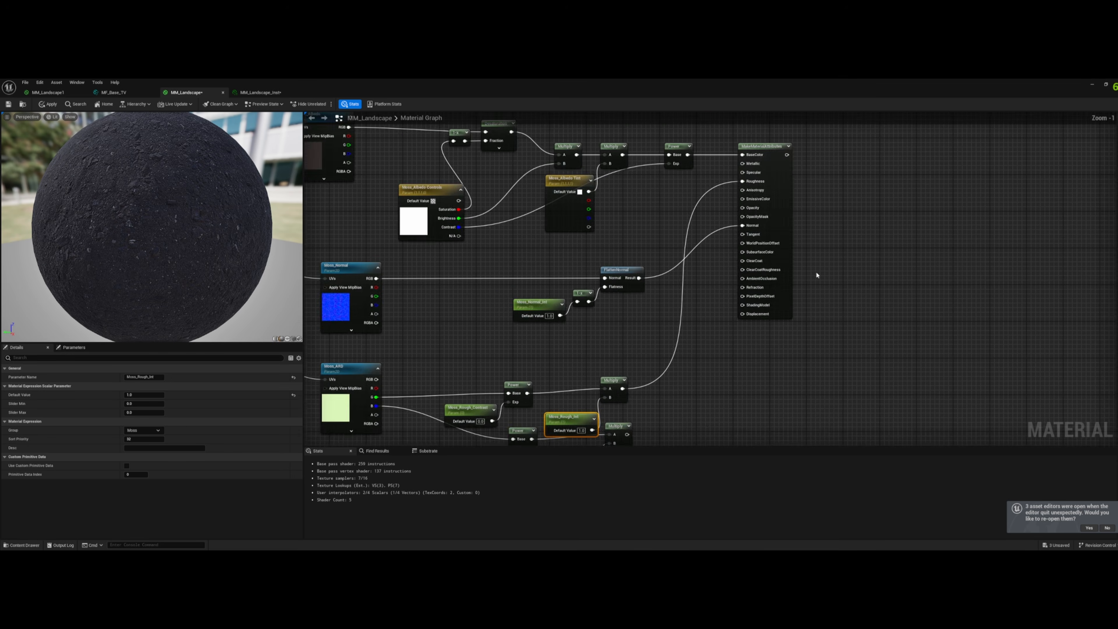
{"action": "right_click_drag", "start_coordinate": [817, 276], "coordinate": [703, 414]}
{"action": "left_click_drag", "start_coordinate": [662, 412], "coordinate": [872, 145]}
{"action": "scroll", "coordinate": [872, 149], "scroll_direction": "down", "scroll_amount": 3}
{"action": "right_click_drag", "start_coordinate": [794, 328], "coordinate": [795, 240]}
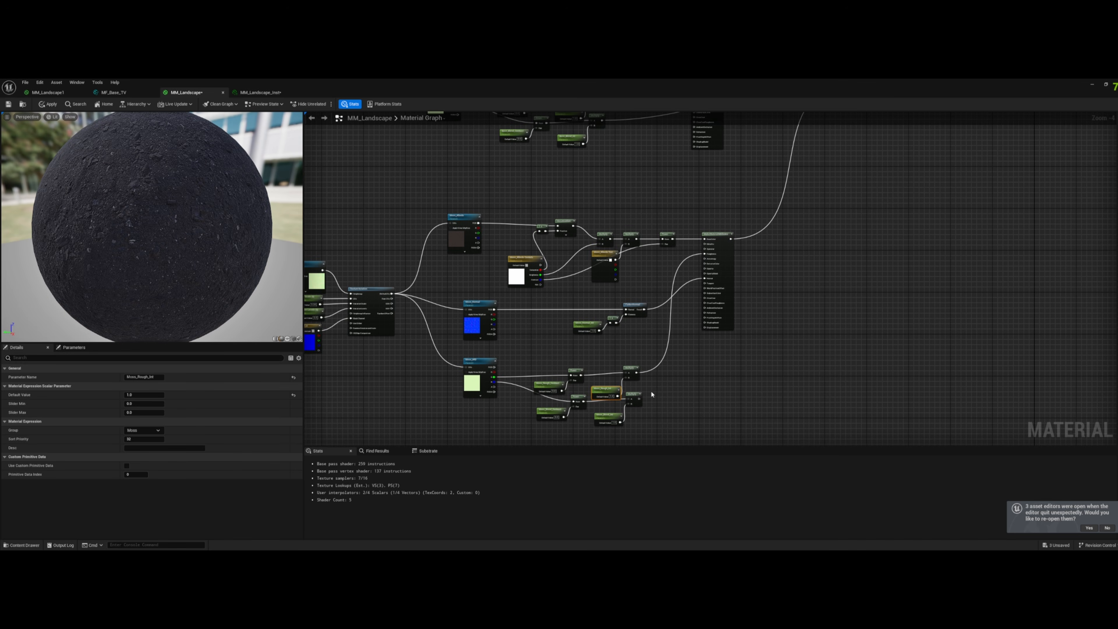
{"action": "left_click_drag", "start_coordinate": [639, 398], "coordinate": [851, 179]}
{"action": "scroll", "coordinate": [811, 242], "scroll_direction": "down", "scroll_amount": 2}
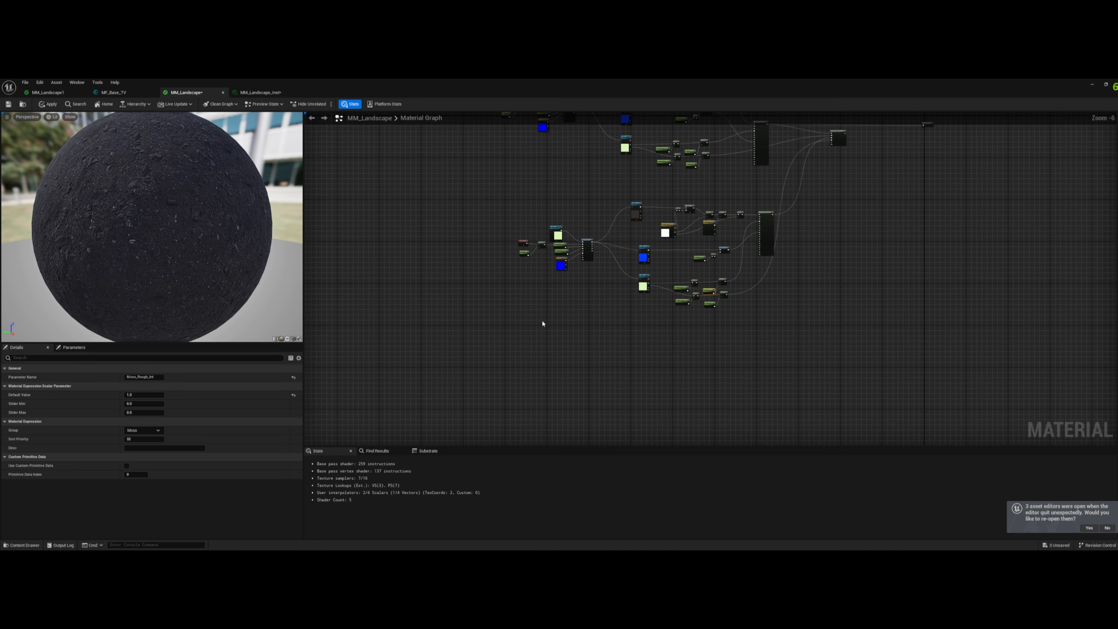
- Pack the Moss roughness, blend and normal intensity node groups closer to their texture samples
{"action": "right_click_drag", "start_coordinate": [543, 324], "coordinate": [529, 367]}
{"action": "left_click", "coordinate": [628, 394]}
{"action": "left_click_drag", "start_coordinate": [638, 395], "coordinate": [732, 319]}
{"action": "scroll", "coordinate": [694, 316], "scroll_direction": "up", "scroll_amount": 4}
{"action": "scroll", "coordinate": [694, 316], "scroll_direction": "down", "scroll_amount": 1}
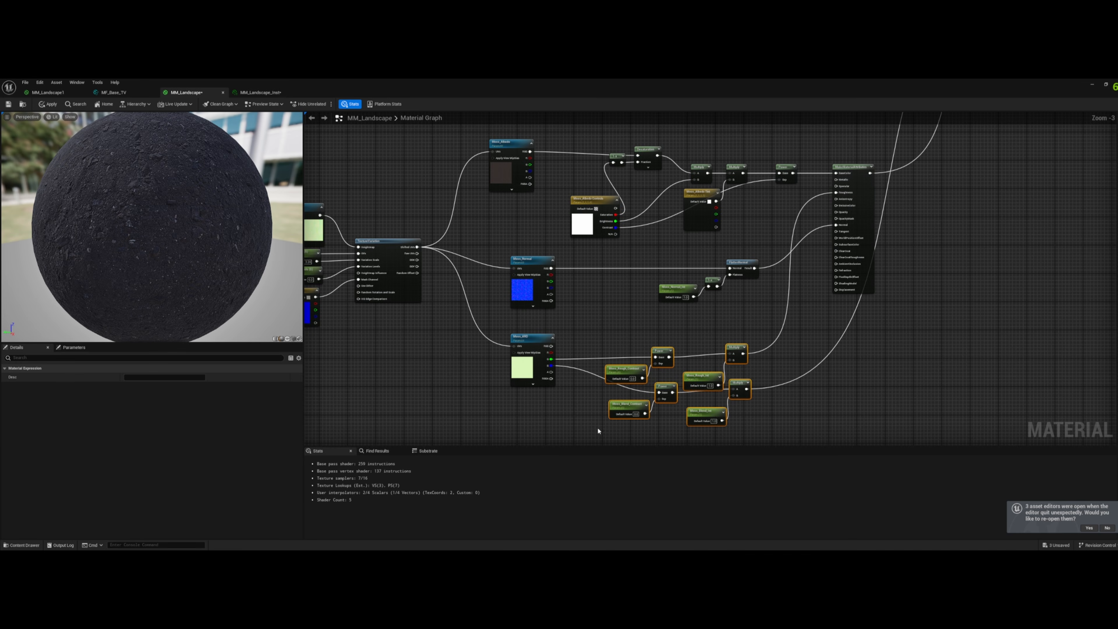
{"action": "left_click_drag", "start_coordinate": [623, 372], "coordinate": [581, 347]}
{"action": "left_click_drag", "start_coordinate": [643, 306], "coordinate": [664, 266]}
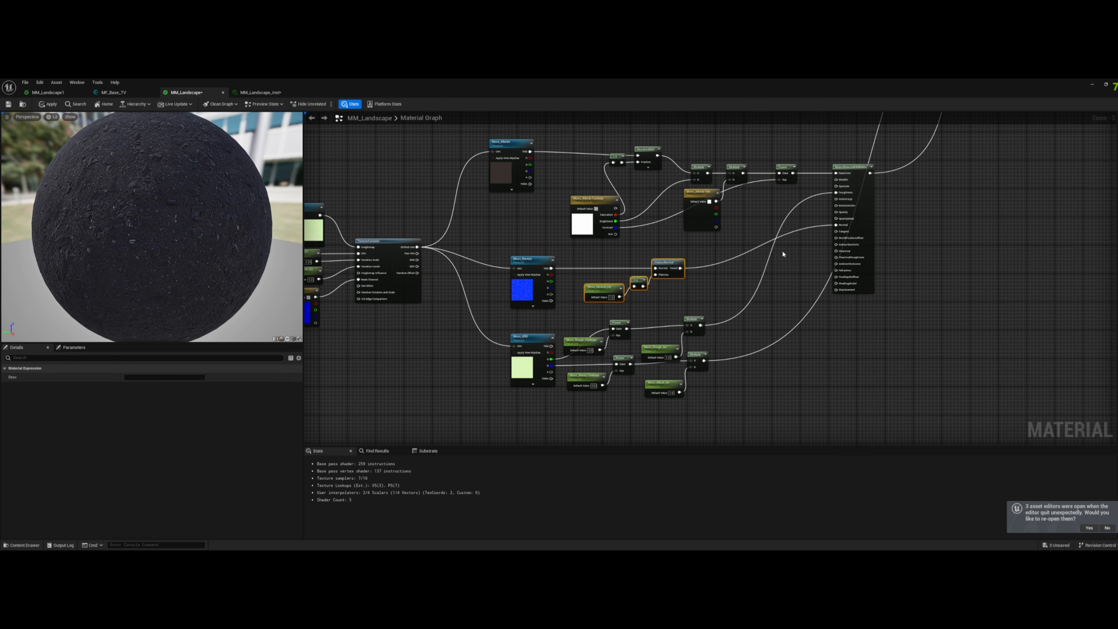
- Duplicate the entire Moss node network and place the copy directly below the original
{"action": "scroll", "coordinate": [700, 268], "scroll_direction": "down", "scroll_amount": 3}
{"action": "left_click_drag", "start_coordinate": [496, 349], "coordinate": [777, 205]}
{"action": "key", "text": "ctrl+d"}
{"action": "left_click_drag", "start_coordinate": [804, 322], "coordinate": [760, 340]}
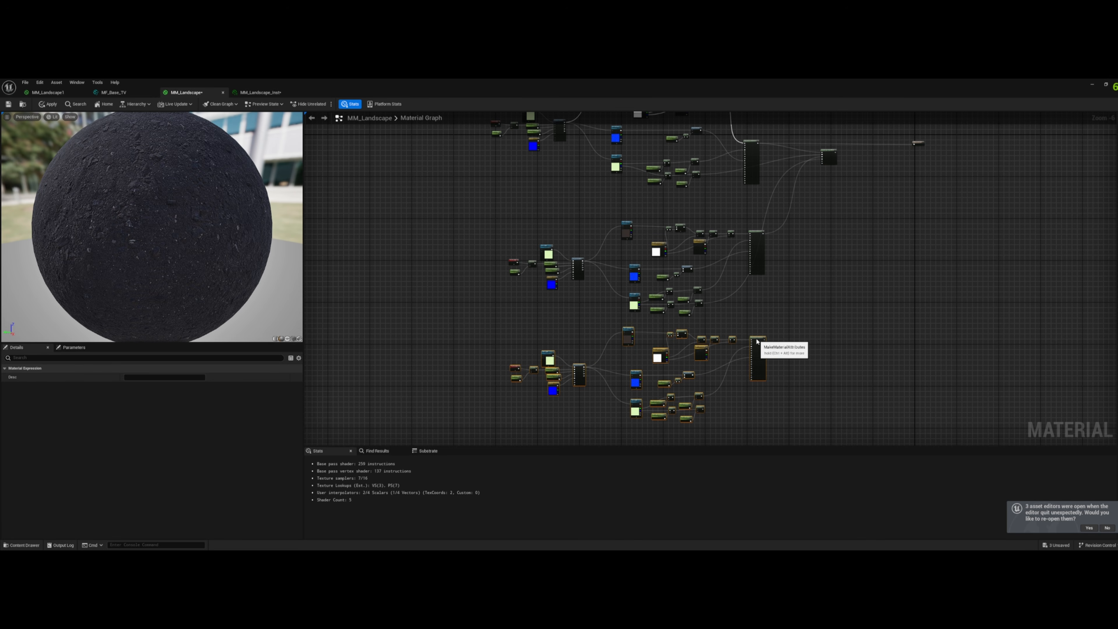
- Rename the newly copied albedo texture sample Path_Albedo and set its group to Path
{"action": "scroll", "coordinate": [625, 346], "scroll_direction": "up", "scroll_amount": 3}
{"action": "left_click", "coordinate": [605, 353]}
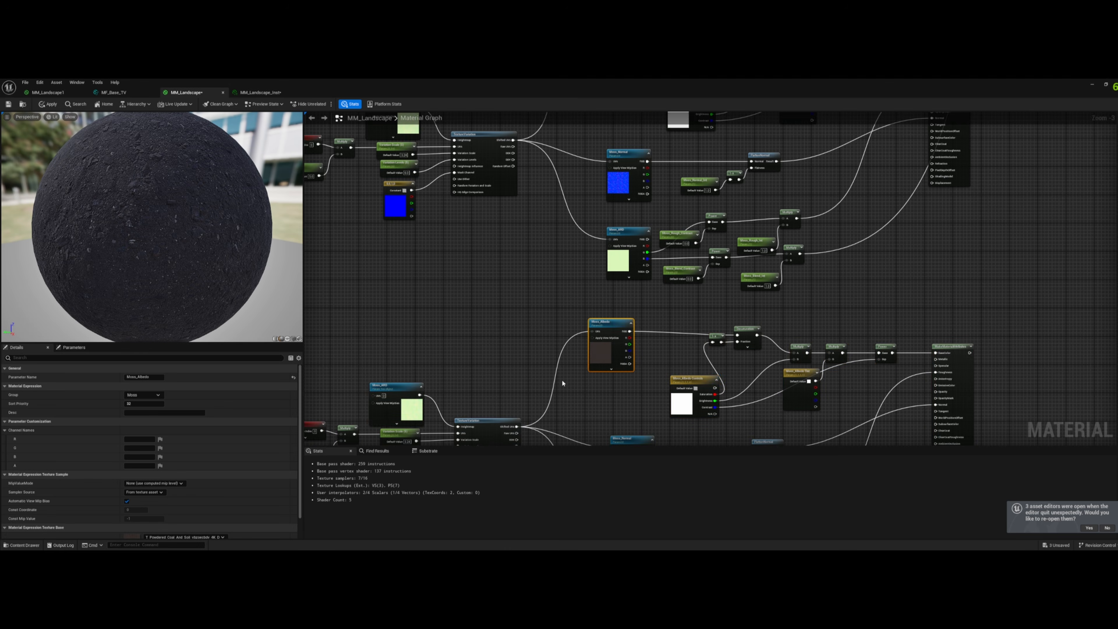
{"action": "scroll", "coordinate": [604, 354], "scroll_direction": "down", "scroll_amount": 2}
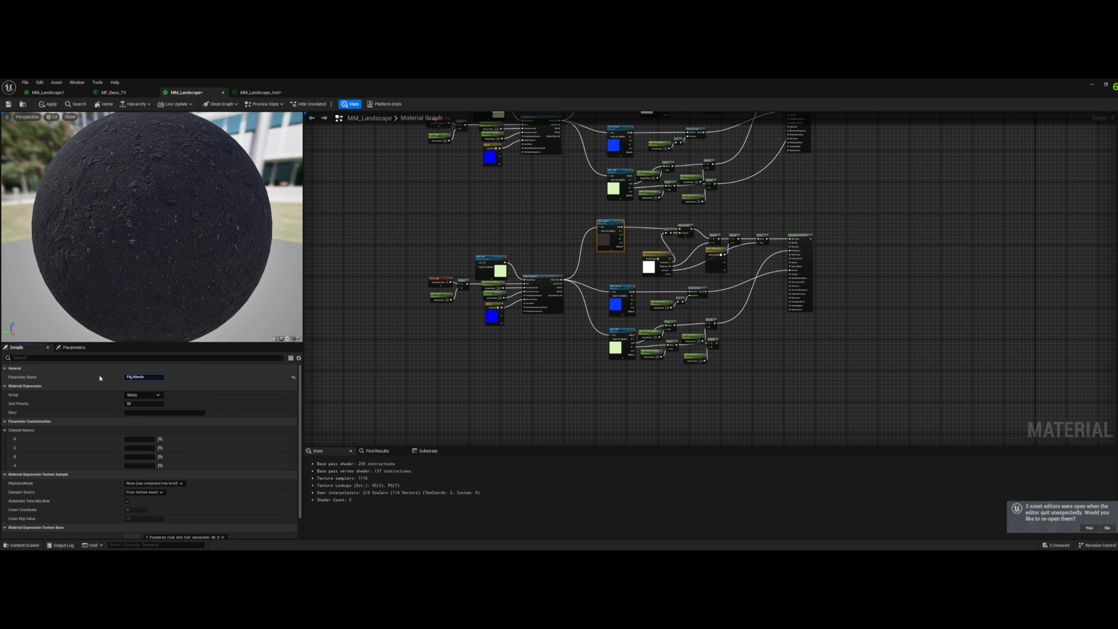
{"action": "type", "text": "th_"}
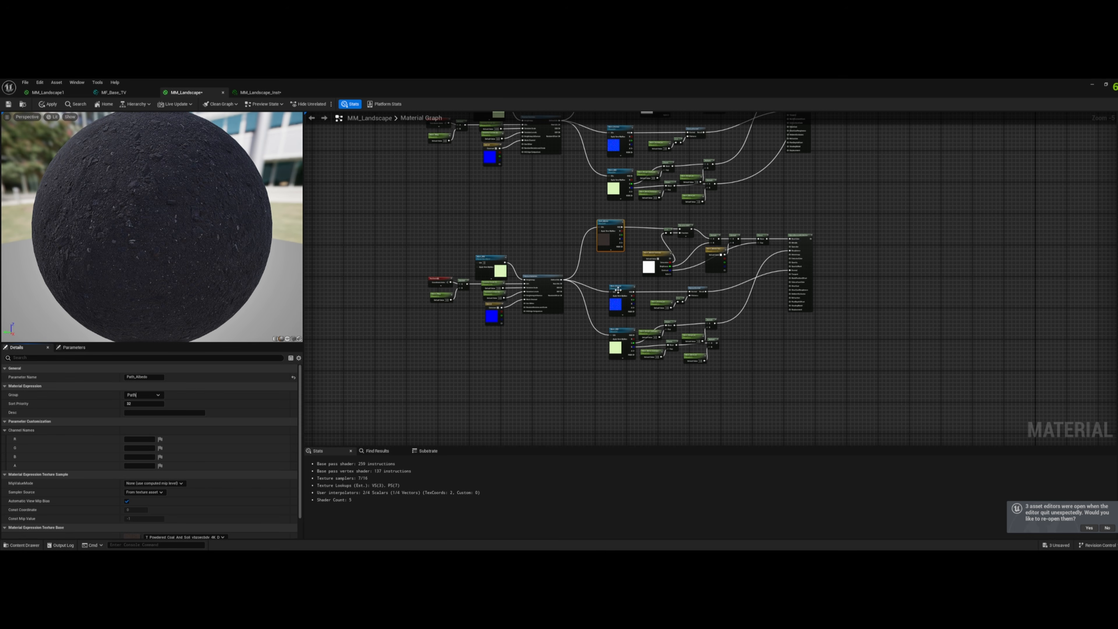
- Rename the copied normal texture sample Path_Normal and set its group to Path
{"action": "left_click", "coordinate": [618, 291]}
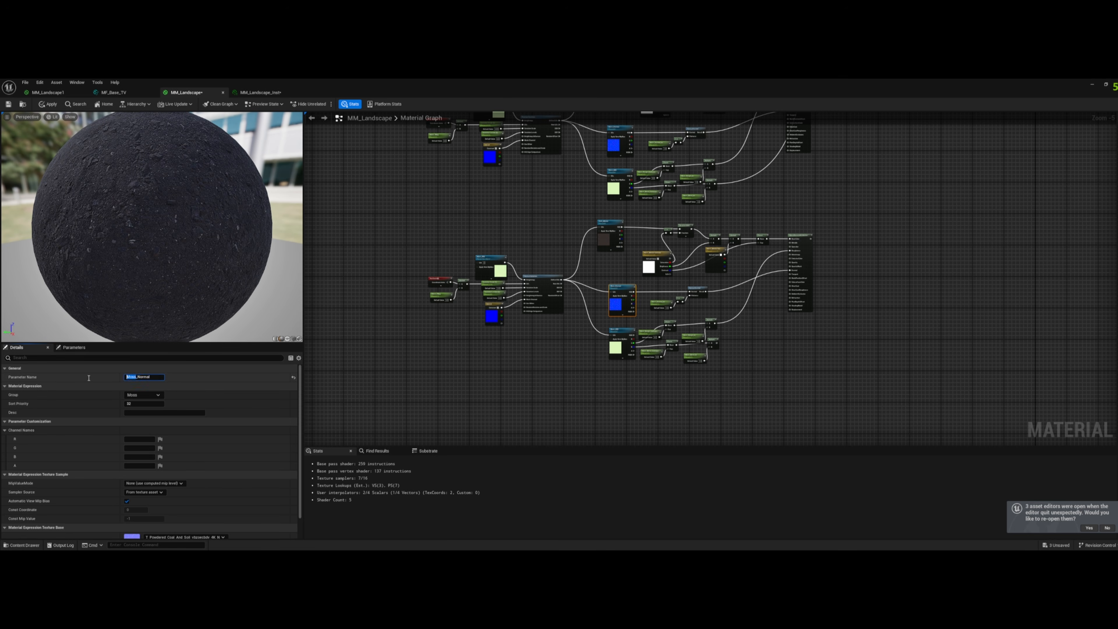
{"action": "type", "text": "Path"}
{"action": "left_click", "coordinate": [158, 395]}
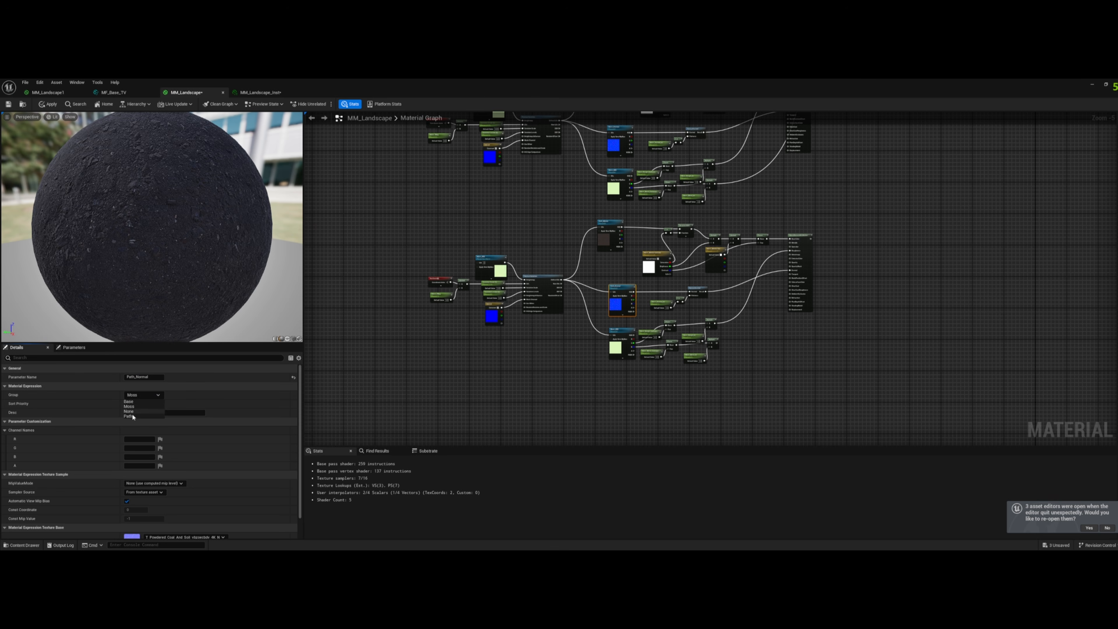
{"action": "left_click", "coordinate": [132, 416]}
- Replace the Moss prefix with Path in the copied packed roughness/height texture sample's name and set its group to Path
{"action": "left_click", "coordinate": [622, 343]}
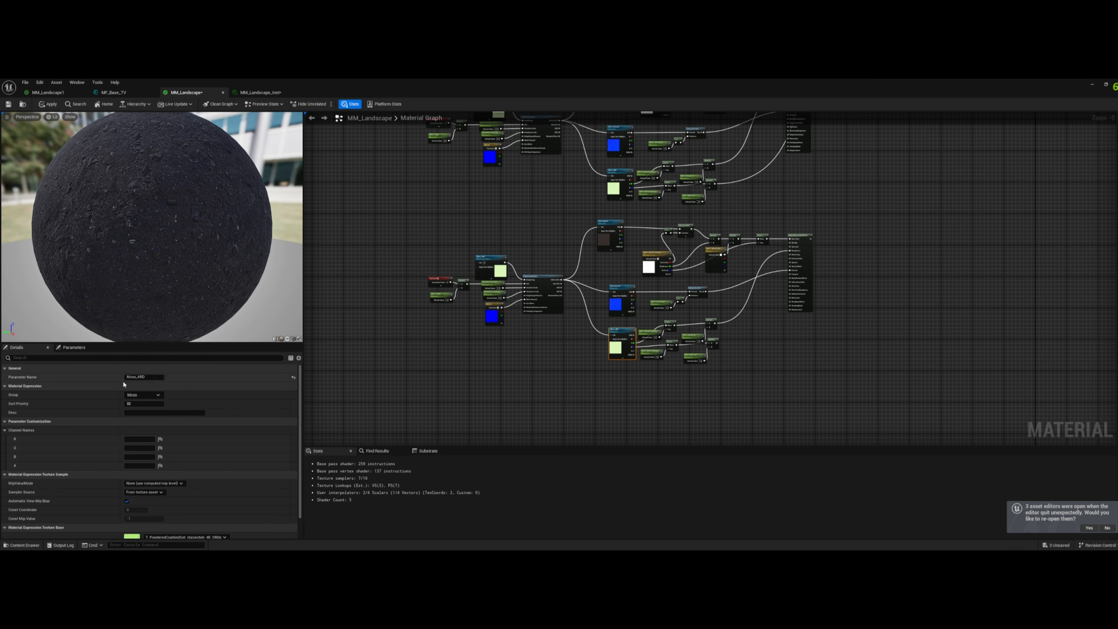
{"action": "type", "text": "Path"}
{"action": "left_click", "coordinate": [143, 395]}
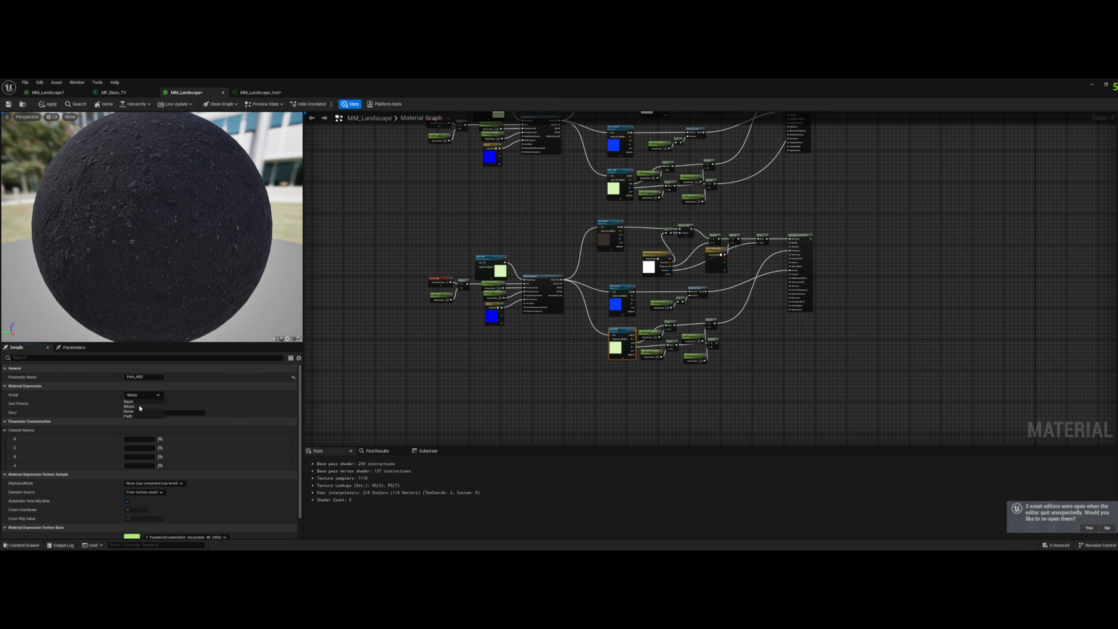
{"action": "left_click", "coordinate": [132, 416]}
- Give the copied texture object feeding the texture variation node the Path name prefix and assign it to the Path group
{"action": "left_click", "coordinate": [489, 260]}
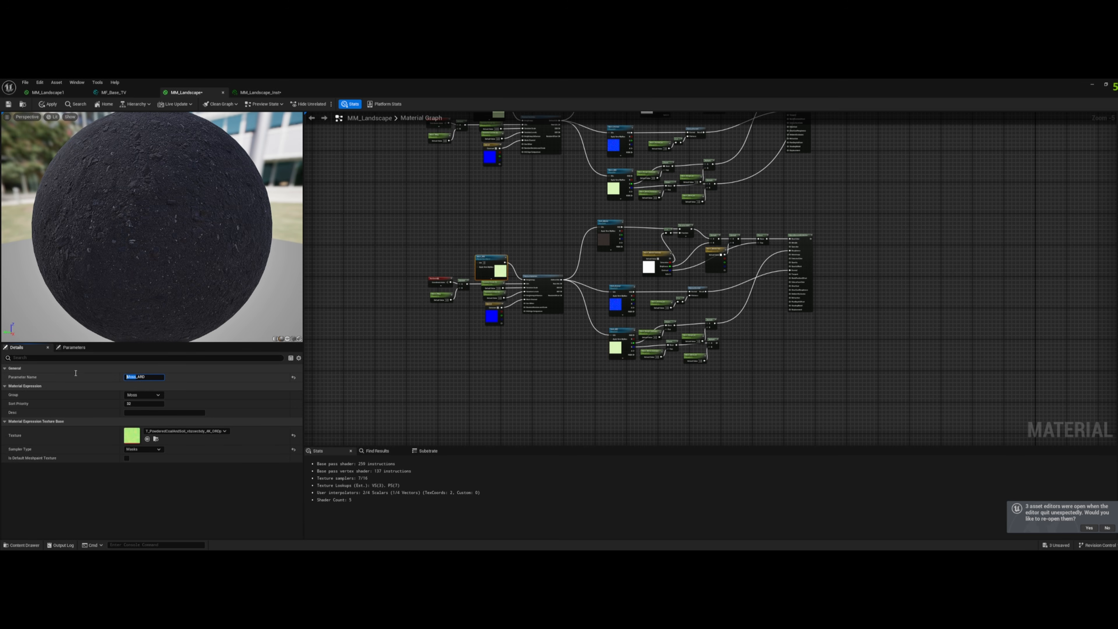
{"action": "type", "text": "Path"}
{"action": "left_click", "coordinate": [143, 396]}
{"action": "left_click", "coordinate": [132, 415]}
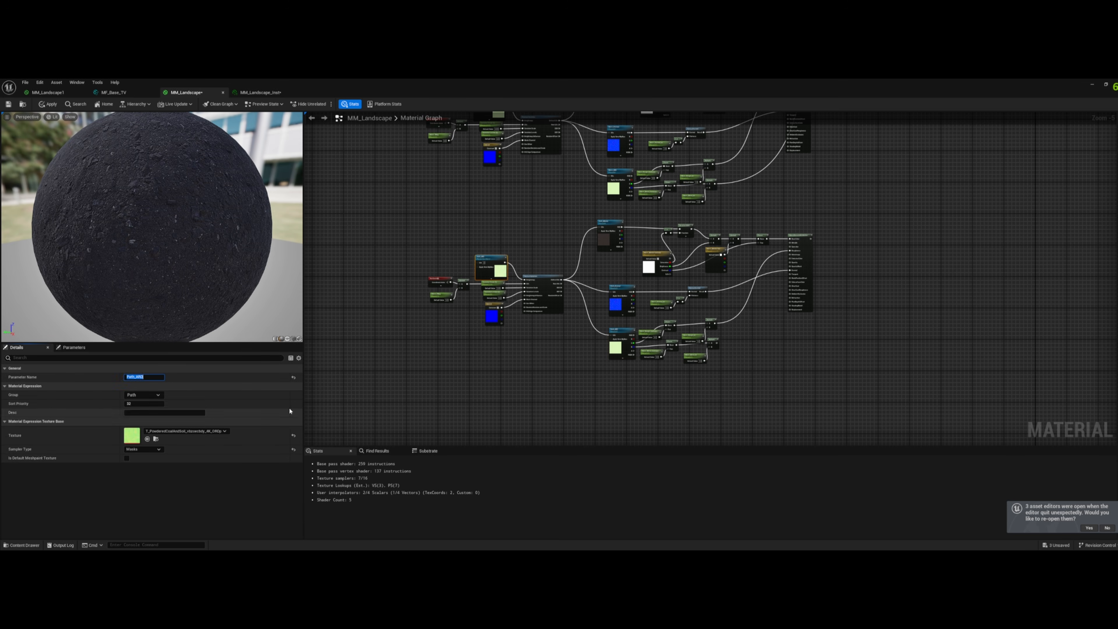
- Rename the copied tiling parameter Path_Tiling and set its group to Path
{"action": "left_click", "coordinate": [440, 302]}
{"action": "left_click", "coordinate": [437, 296]}
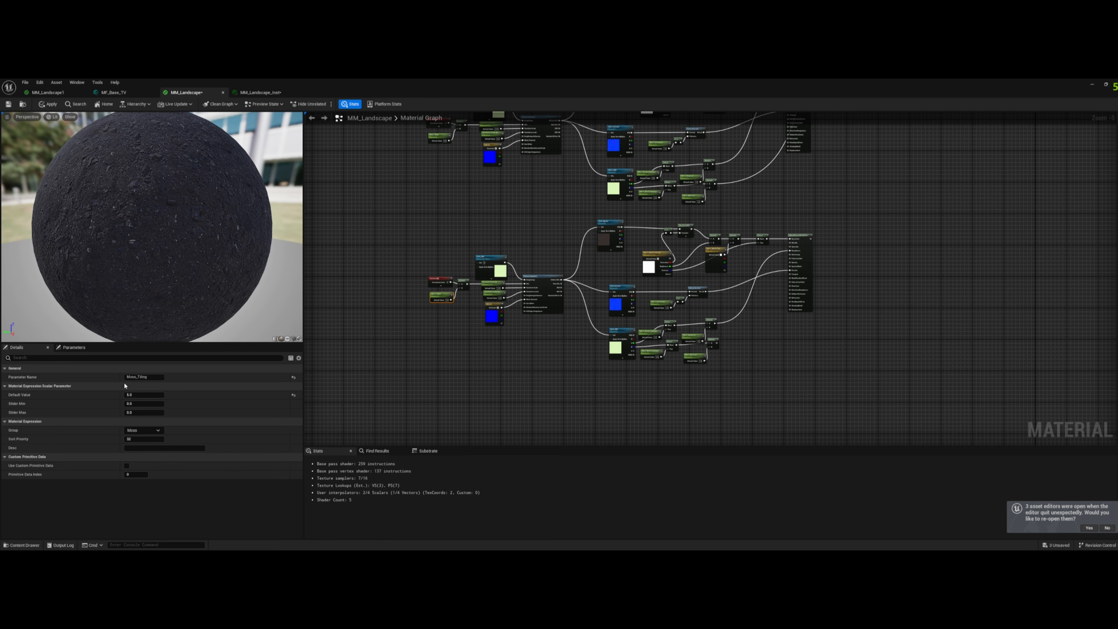
{"action": "double_click", "coordinate": [134, 378]}
{"action": "type", "text": "Path"}
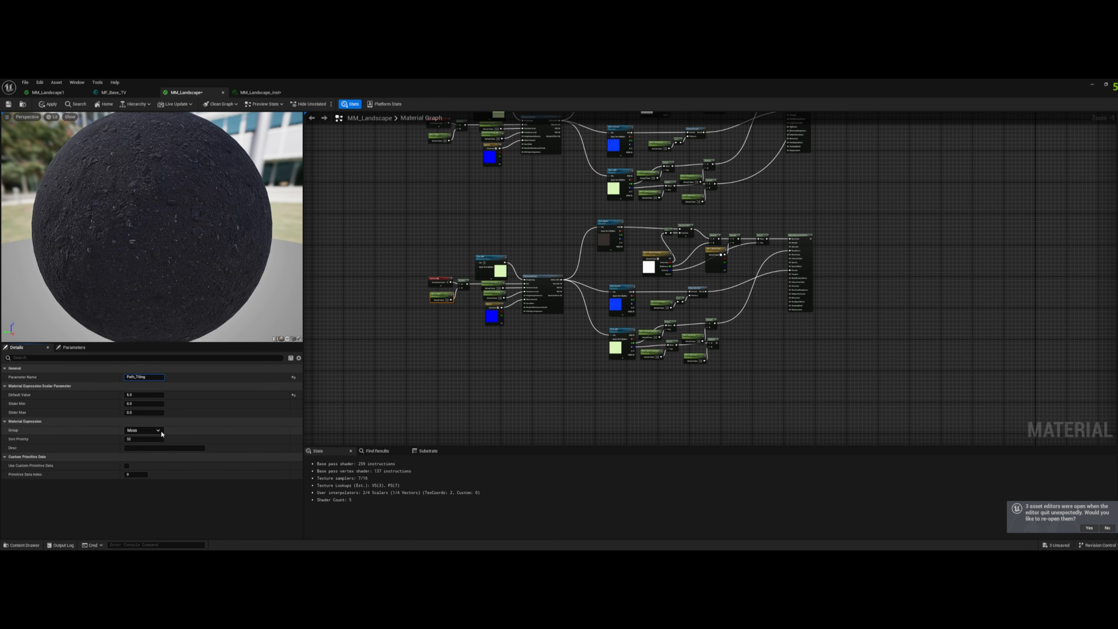
{"action": "left_click", "coordinate": [157, 430]}
{"action": "left_click", "coordinate": [129, 451]}
- Rename the copied saturation, brightness and contrast vector parameter Path_Albedo Controls and set its group to Path
{"action": "scroll", "coordinate": [513, 296], "scroll_direction": "up", "scroll_amount": 1}
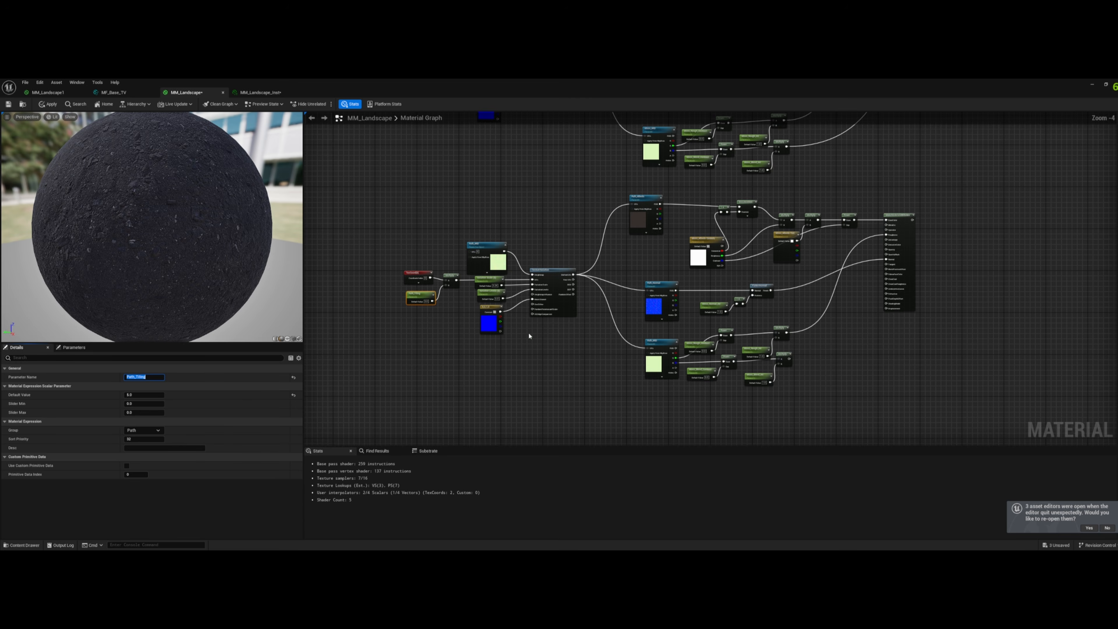
{"action": "right_click_drag", "start_coordinate": [538, 334], "coordinate": [400, 362]}
{"action": "left_click", "coordinate": [564, 265]}
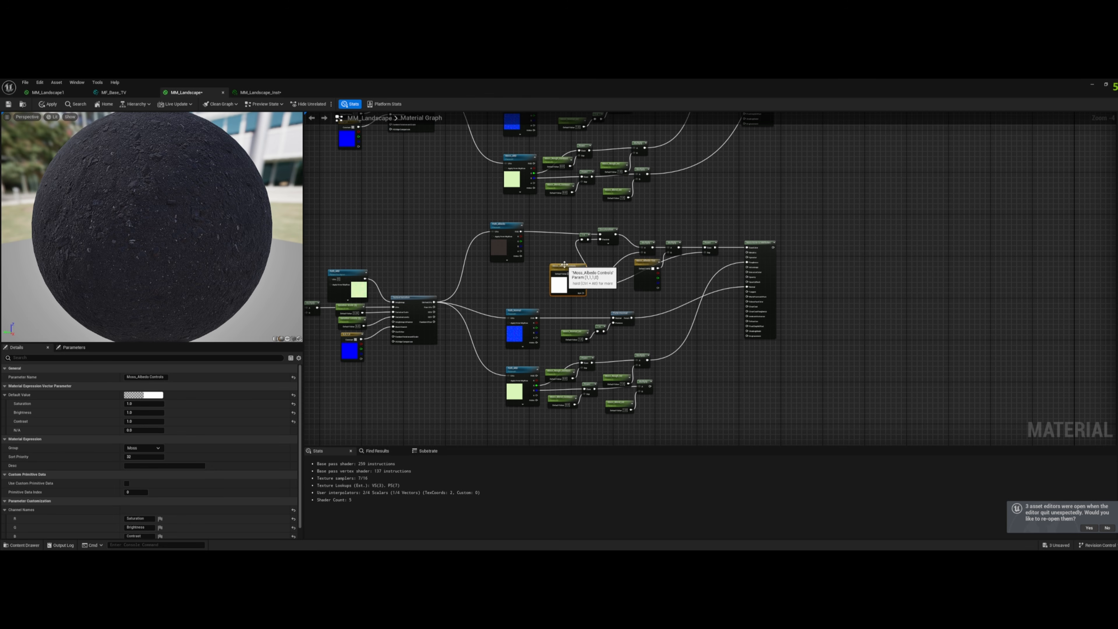
{"action": "double_click", "coordinate": [134, 377]}
{"action": "type", "text": "Path"}
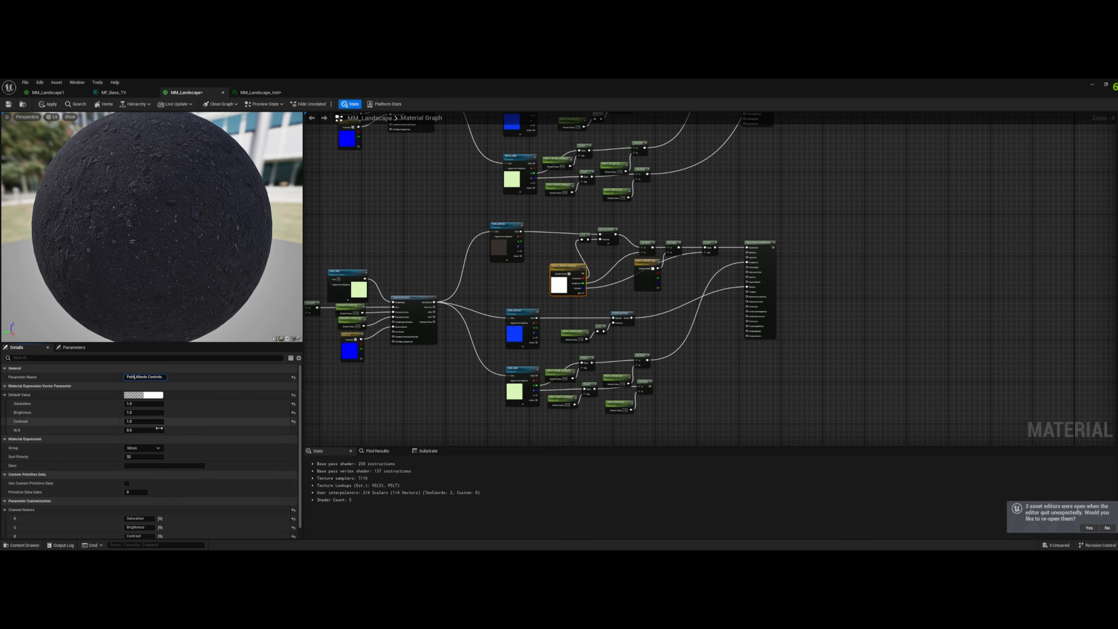
{"action": "left_click", "coordinate": [155, 448]}
{"action": "left_click", "coordinate": [130, 469]}
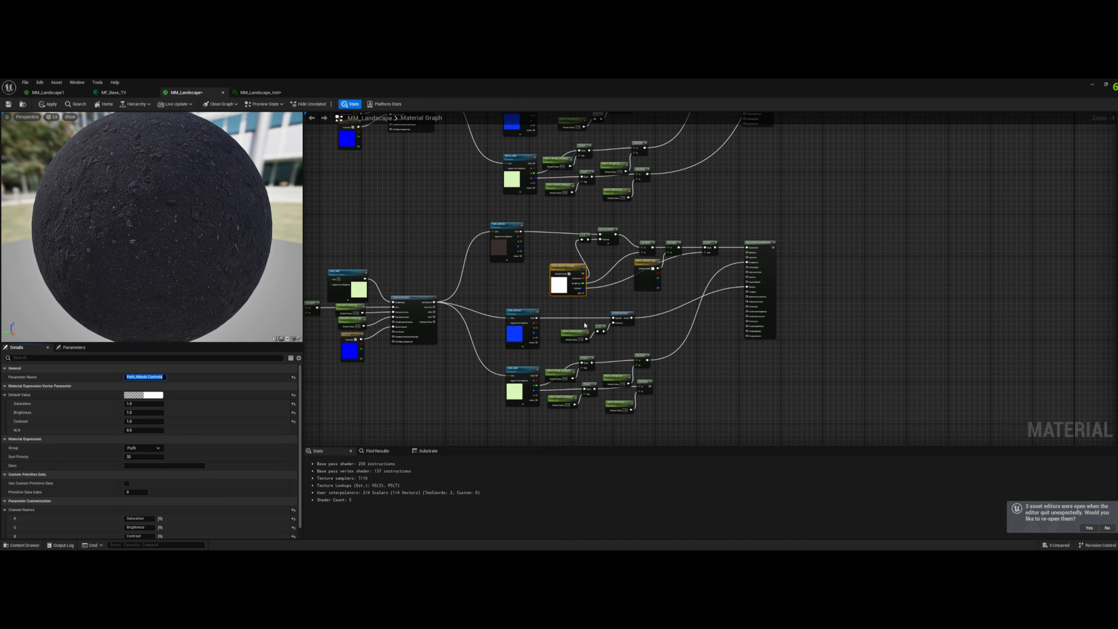
- Rename the copied albedo tint parameter Path_Albedo Tint and set its group to Path
{"action": "left_click", "coordinate": [645, 270]}
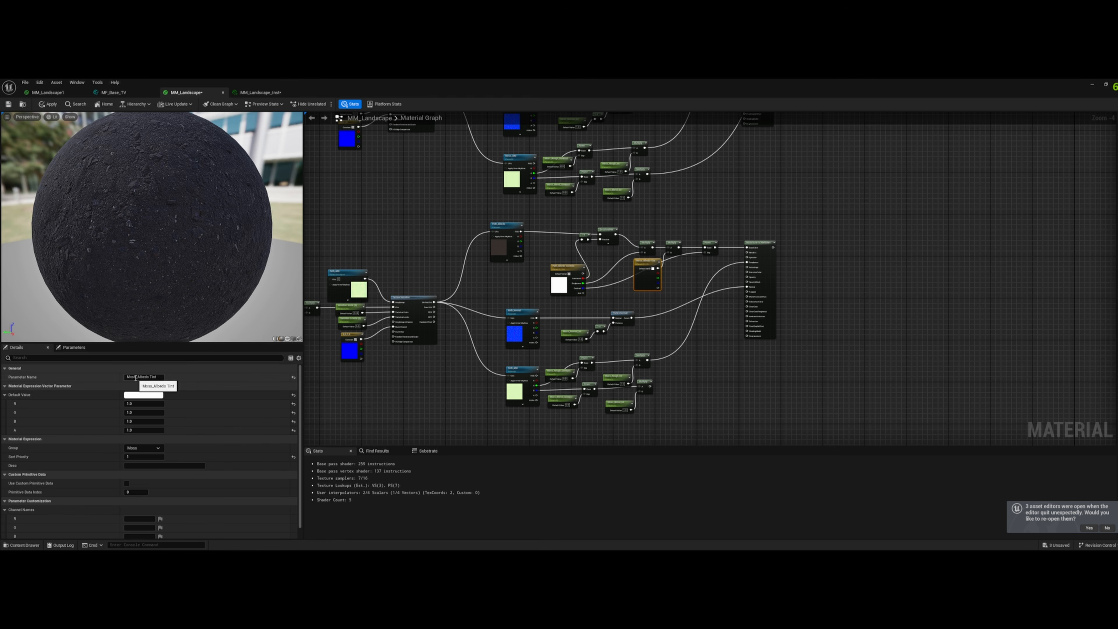
{"action": "double_click", "coordinate": [132, 377]}
{"action": "type", "text": "Path"}
{"action": "left_click", "coordinate": [150, 448]}
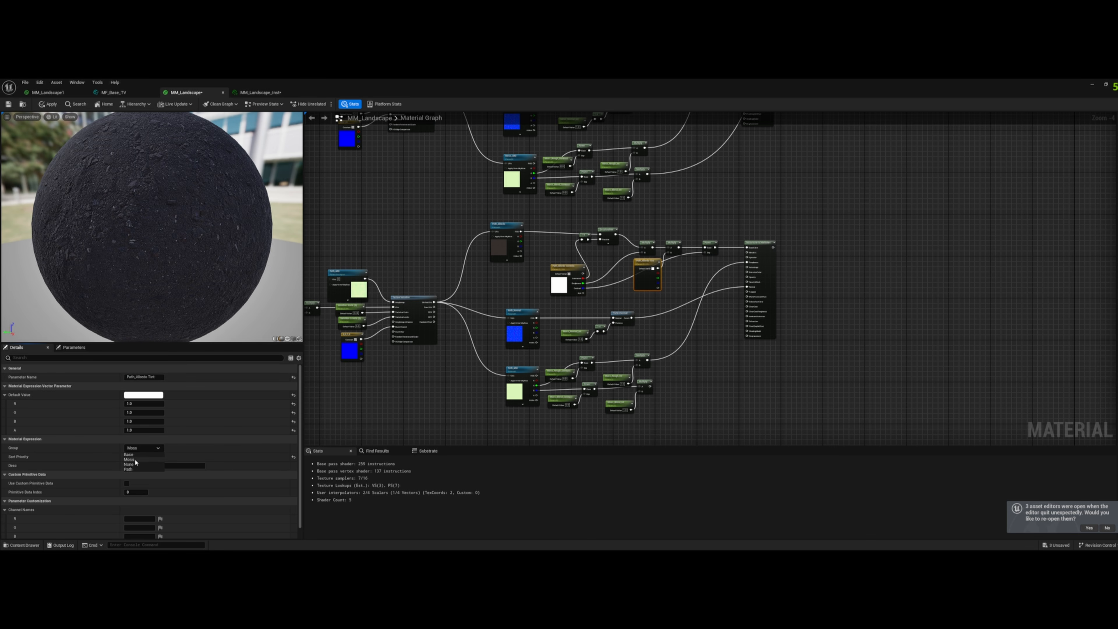
{"action": "left_click", "coordinate": [130, 470]}
- Set the copied normal intensity parameter's group to Path and rename it Path_Normal_Int
{"action": "left_click", "coordinate": [520, 317]}
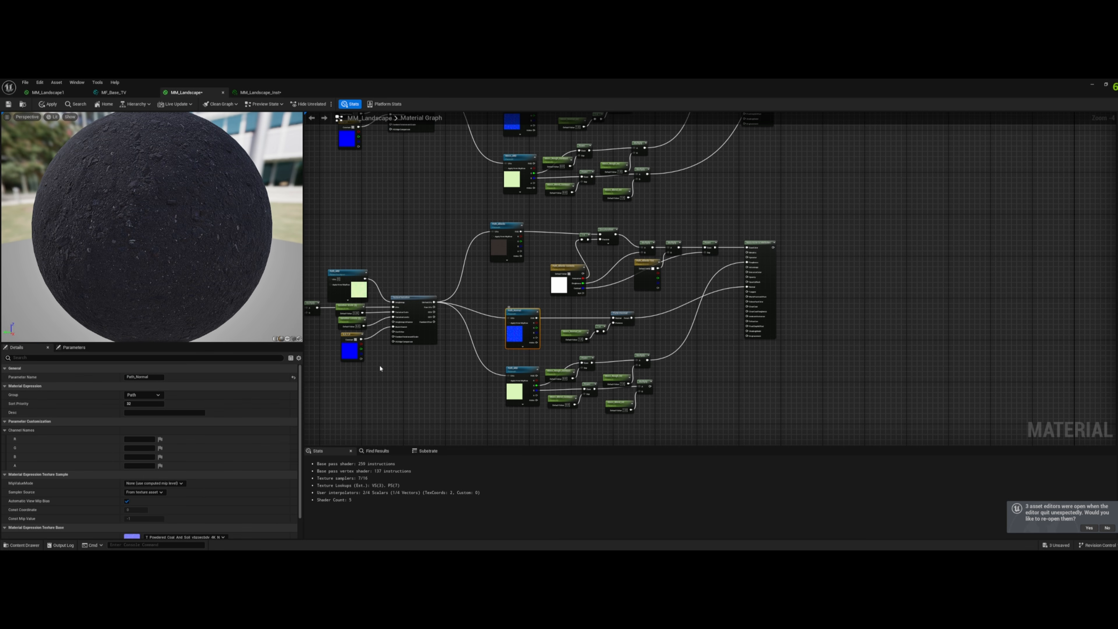
{"action": "left_click", "coordinate": [573, 334]}
{"action": "left_click", "coordinate": [158, 430]}
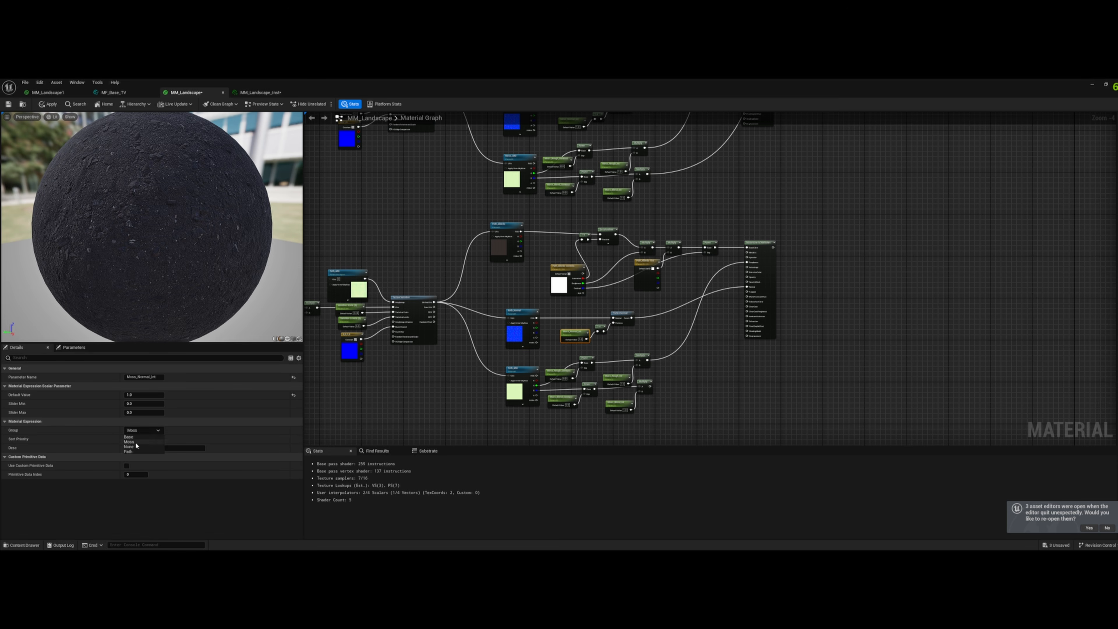
{"action": "left_click", "coordinate": [139, 450]}
{"action": "type", "text": "Path"}
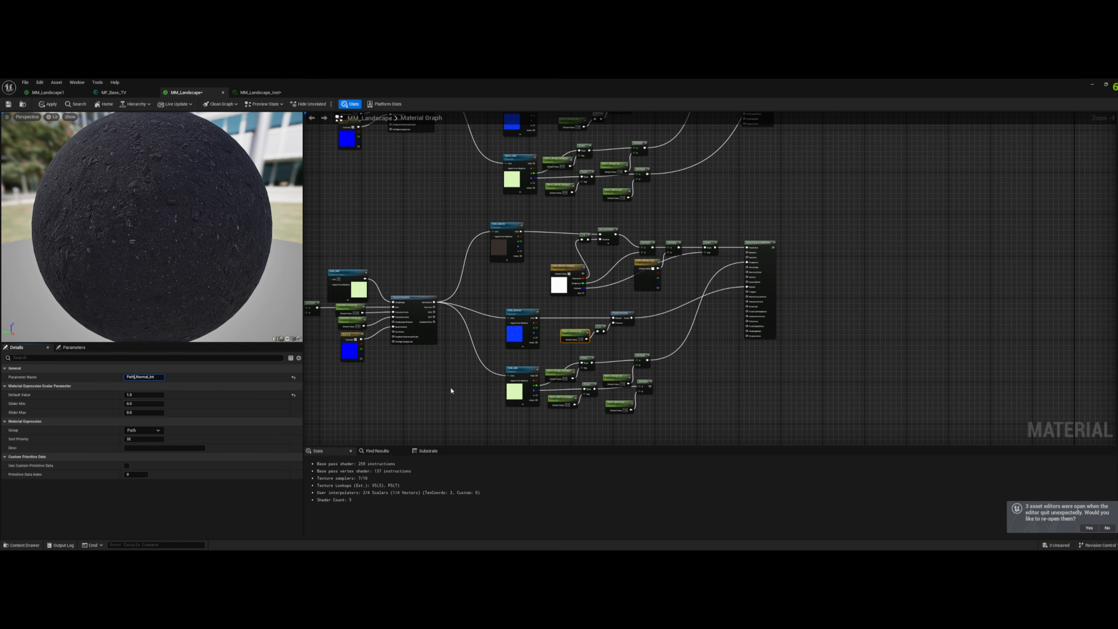
- Rename the copied roughness contrast parameter Path_Rough_Contrast
{"action": "left_click", "coordinate": [560, 375]}
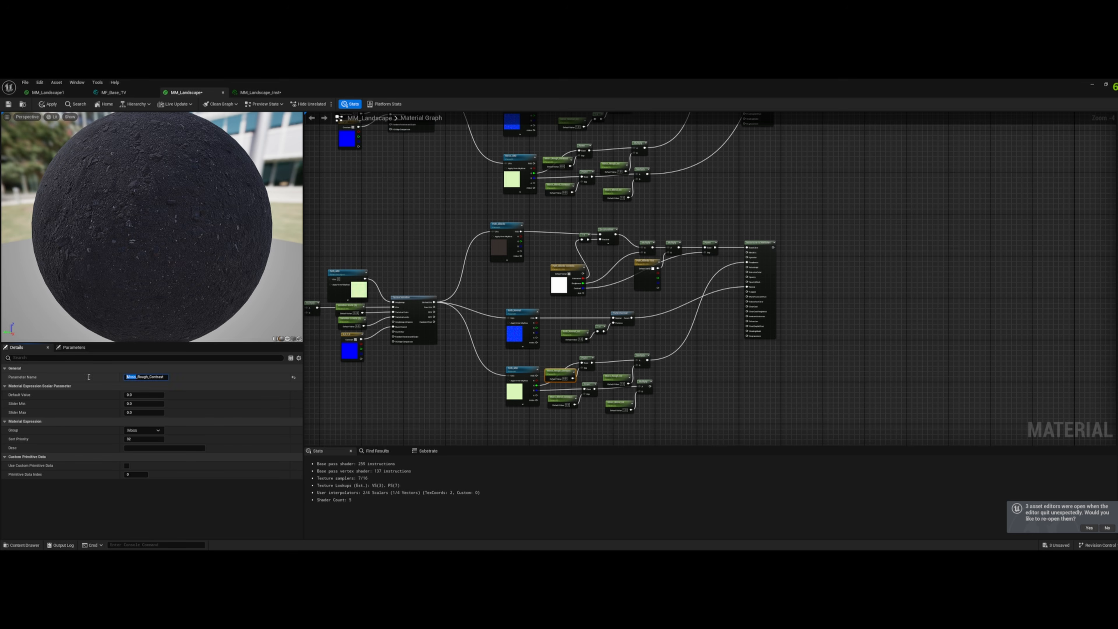
{"action": "type", "text": "Path"}
{"action": "key", "text": "Return"}
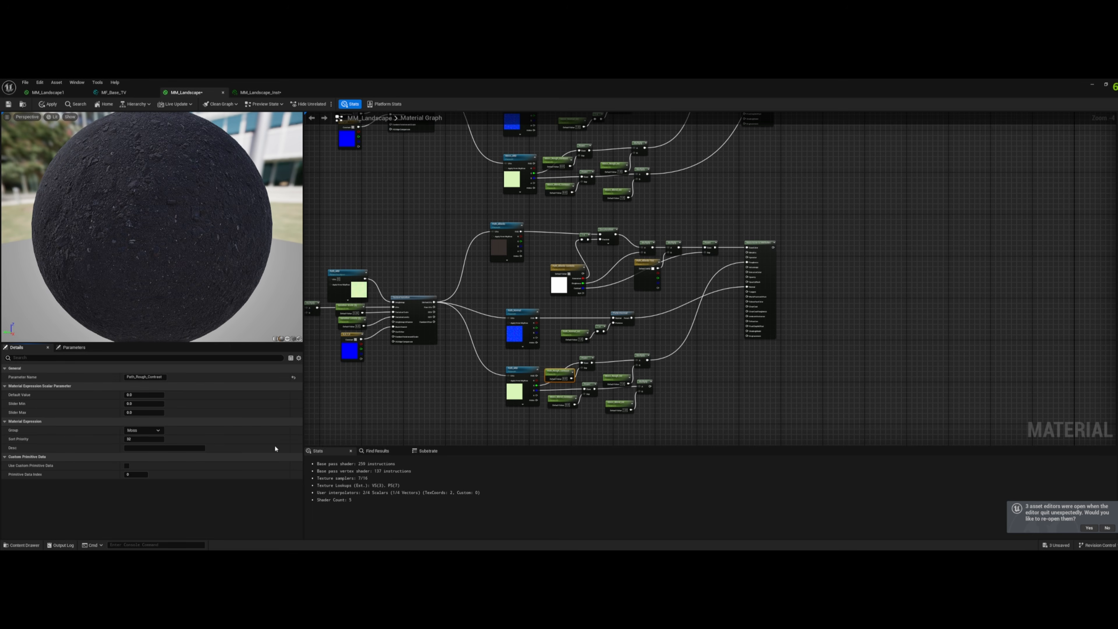
- Rename the copied blend contrast parameter Path_Blend_Contrast and set its group to Path
{"action": "left_click", "coordinate": [557, 403]}
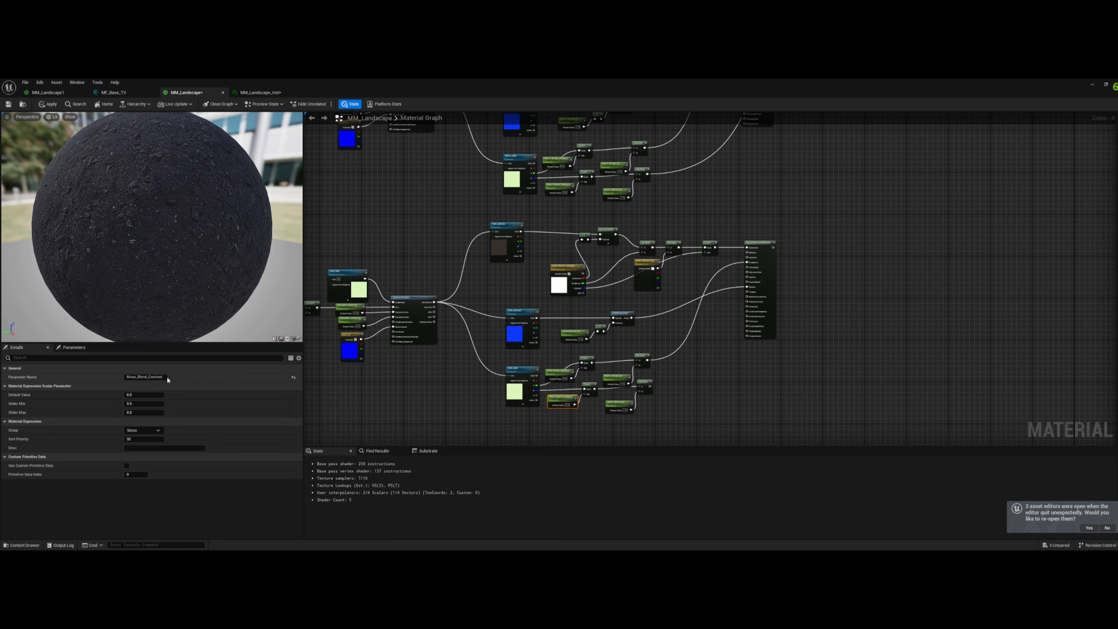
{"action": "double_click", "coordinate": [131, 377]}
{"action": "type", "text": "Path"}
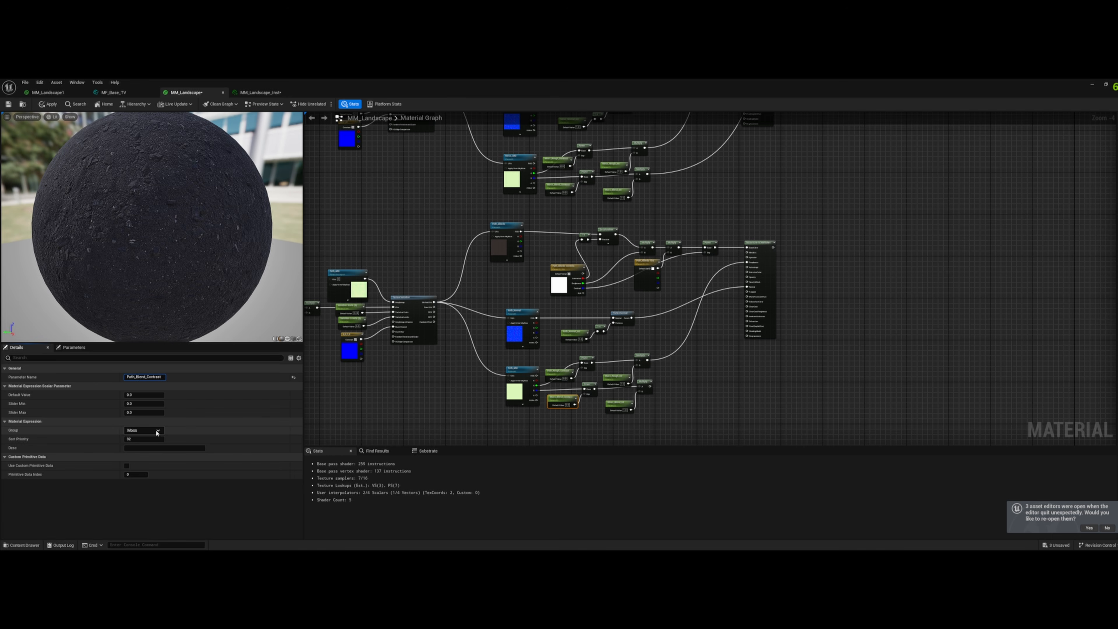
{"action": "left_click", "coordinate": [143, 430]}
{"action": "left_click", "coordinate": [136, 452]}
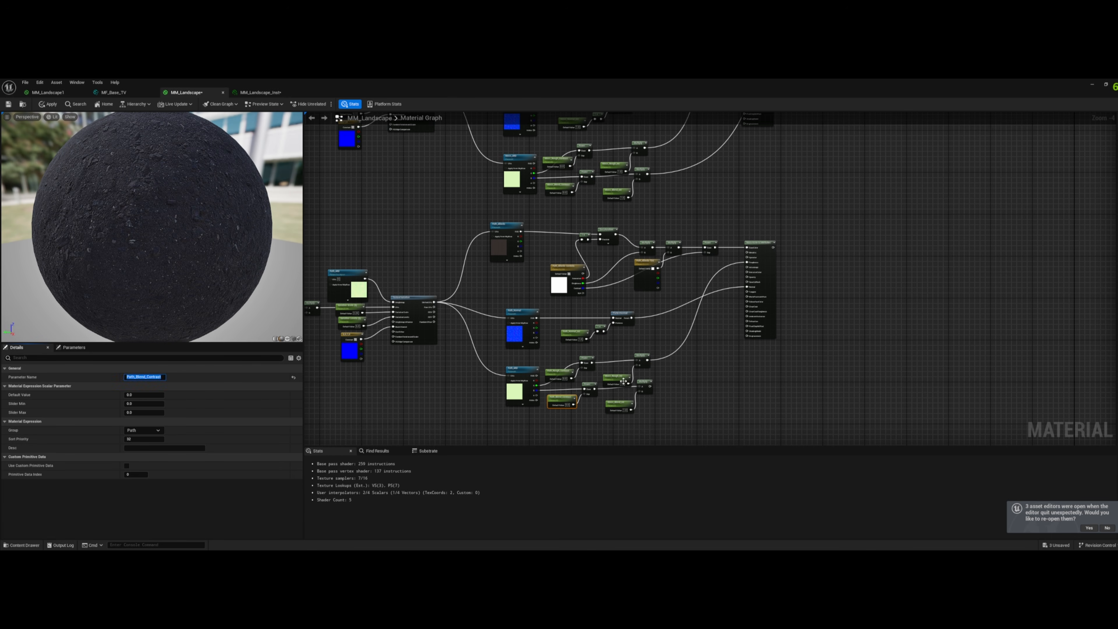
- Rename the copied roughness intensity parameter Path_Rough_Int and set its group to Path
{"action": "left_click", "coordinate": [616, 379]}
{"action": "double_click", "coordinate": [137, 377]}
{"action": "type", "text": "Path_Rough_Int"}
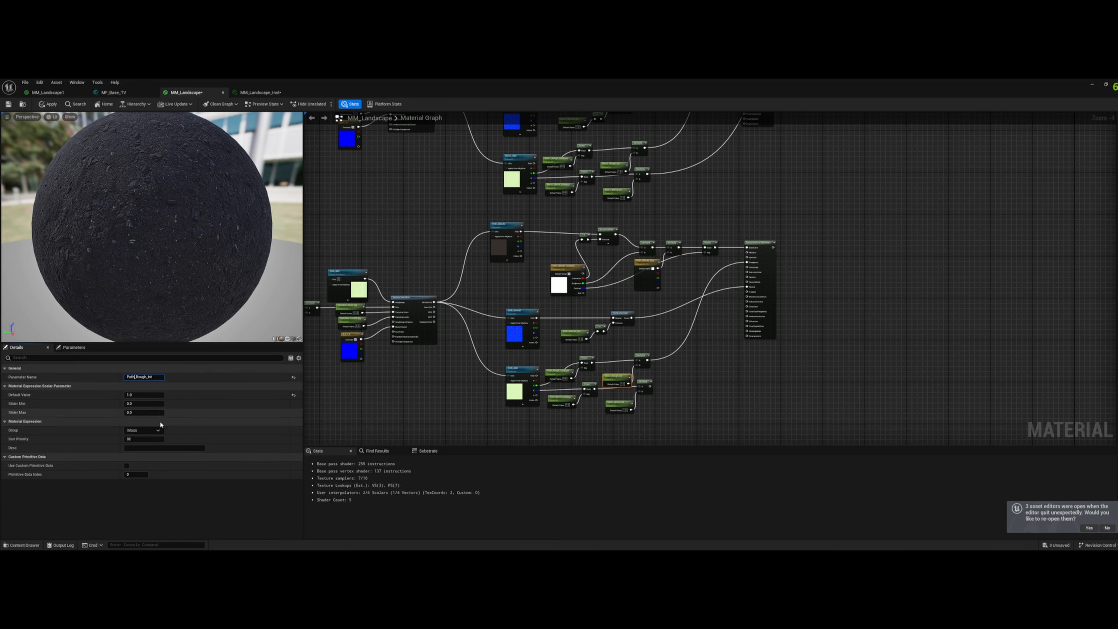
{"action": "left_click", "coordinate": [159, 431]}
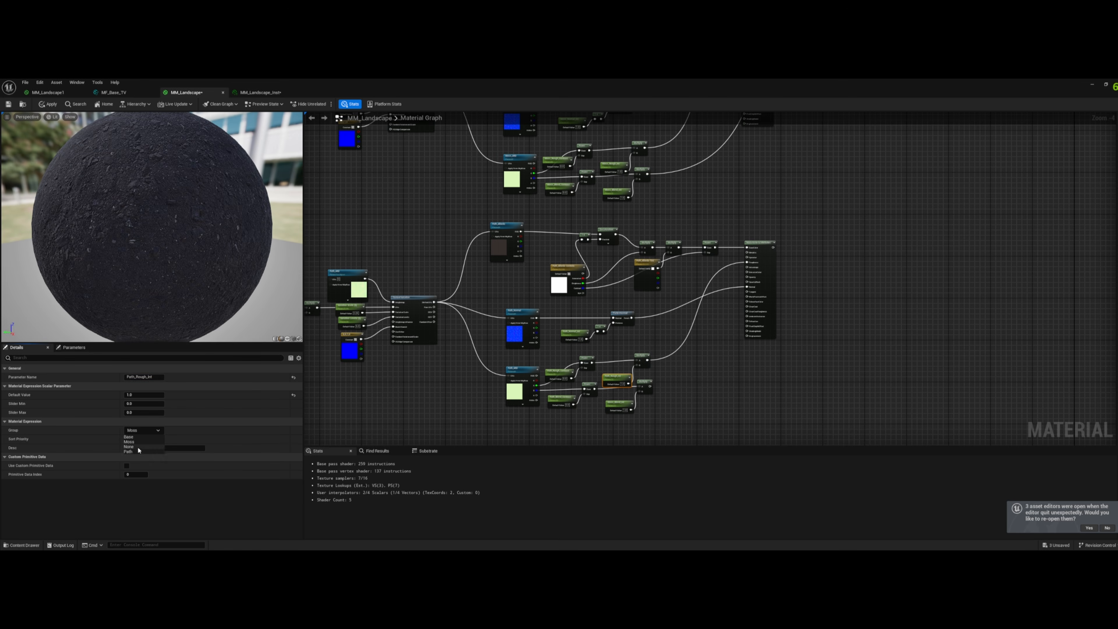
{"action": "left_click", "coordinate": [136, 452]}
- Set the copied blend intensity parameter's group to Path and rename it Path_Blend_Int
{"action": "left_click", "coordinate": [560, 399]}
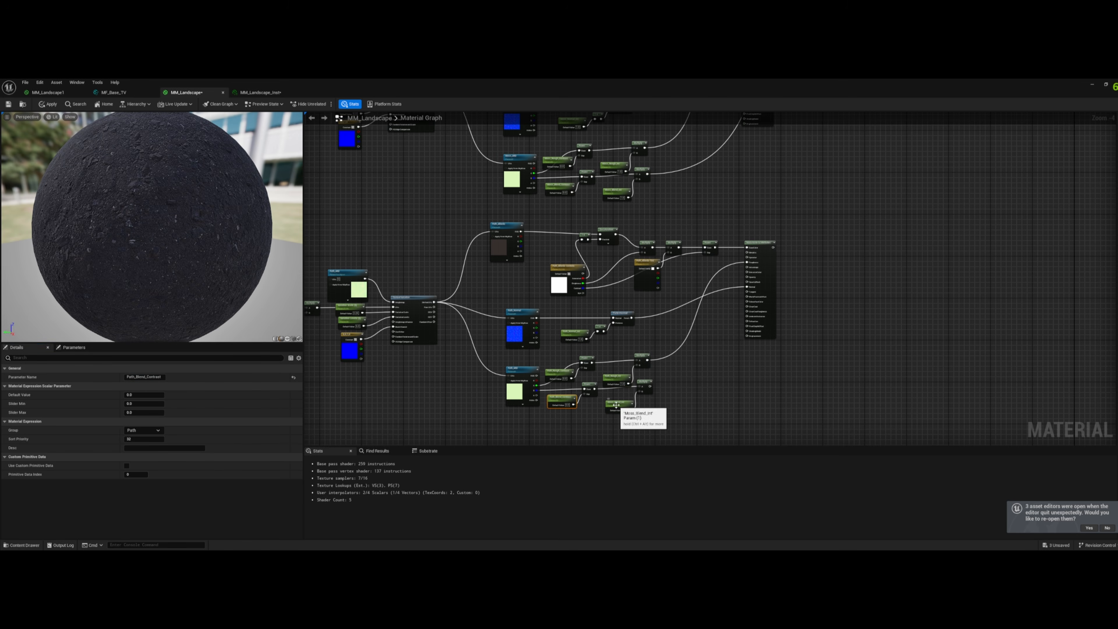
{"action": "left_click", "coordinate": [627, 409]}
{"action": "left_click", "coordinate": [143, 430]}
{"action": "left_click", "coordinate": [128, 451]}
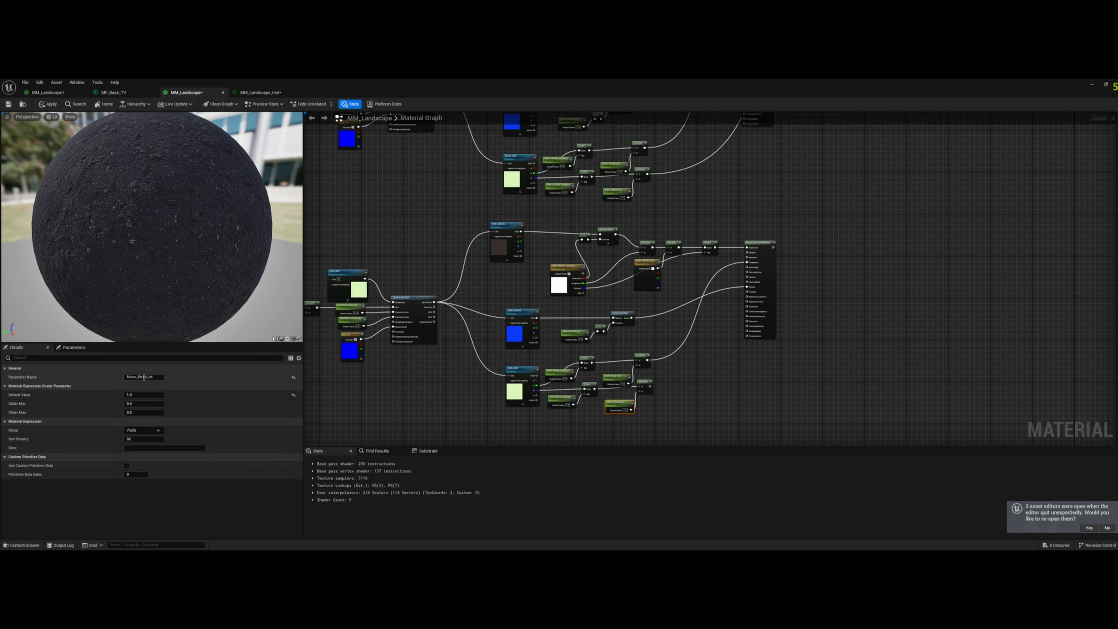
{"action": "left_click_drag", "start_coordinate": [136, 378], "coordinate": [83, 373]}
{"action": "type", "text": "Path"}
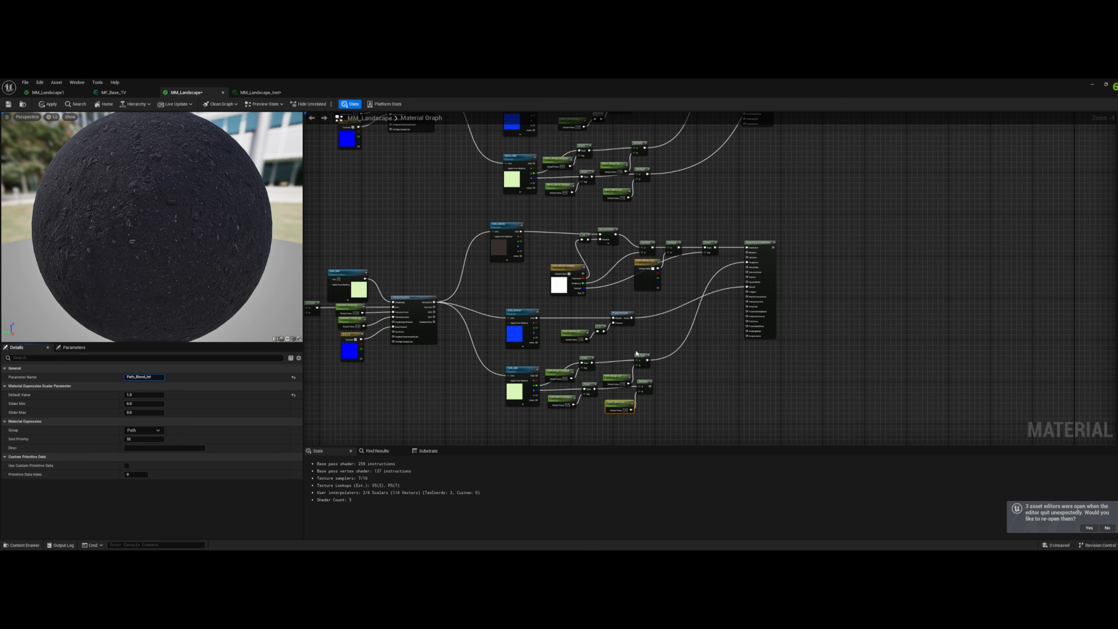
- Connect the Path Make Material Attributes output to Layer Path and the Path blend Multiply output to Height Path on the blend node
{"action": "left_click", "coordinate": [694, 350]}
{"action": "right_click_drag", "start_coordinate": [707, 322], "coordinate": [576, 444]}
{"action": "scroll", "coordinate": [651, 287], "scroll_direction": "down", "scroll_amount": 3}
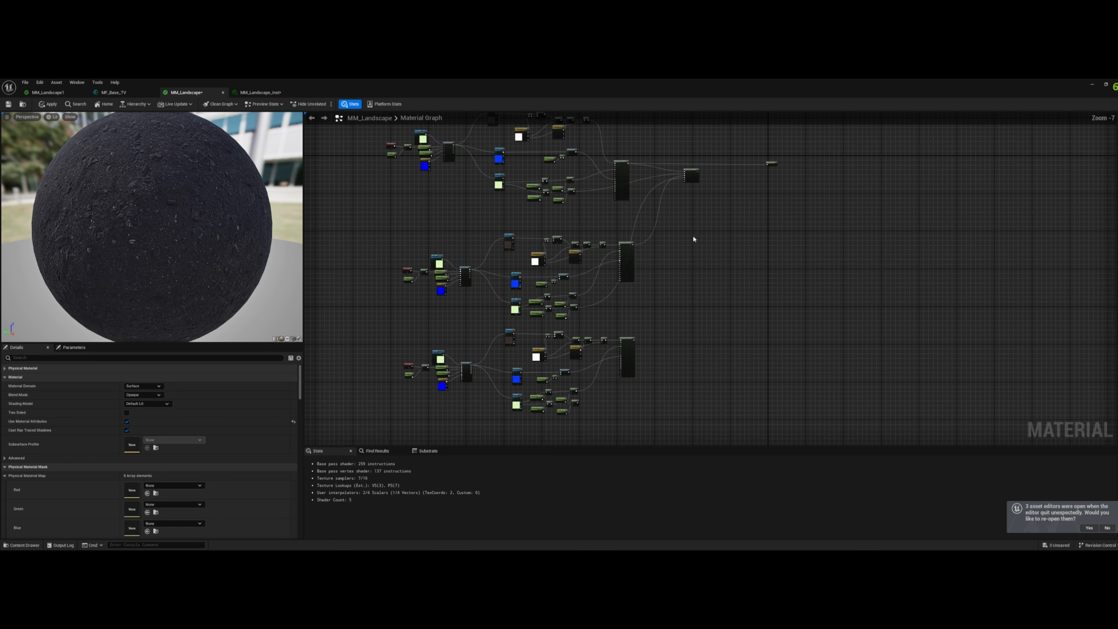
{"action": "left_click_drag", "start_coordinate": [692, 172], "coordinate": [690, 304]}
{"action": "scroll", "coordinate": [700, 308], "scroll_direction": "up", "scroll_amount": 3}
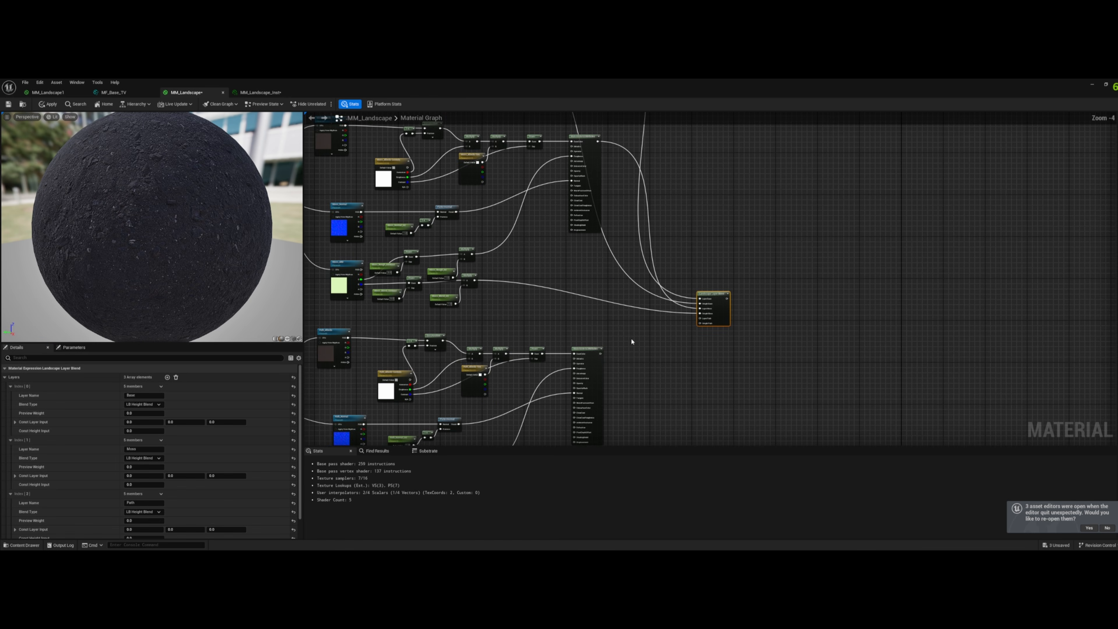
{"action": "left_click_drag", "start_coordinate": [600, 355], "coordinate": [700, 318]}
{"action": "right_click_drag", "start_coordinate": [675, 351], "coordinate": [753, 236]}
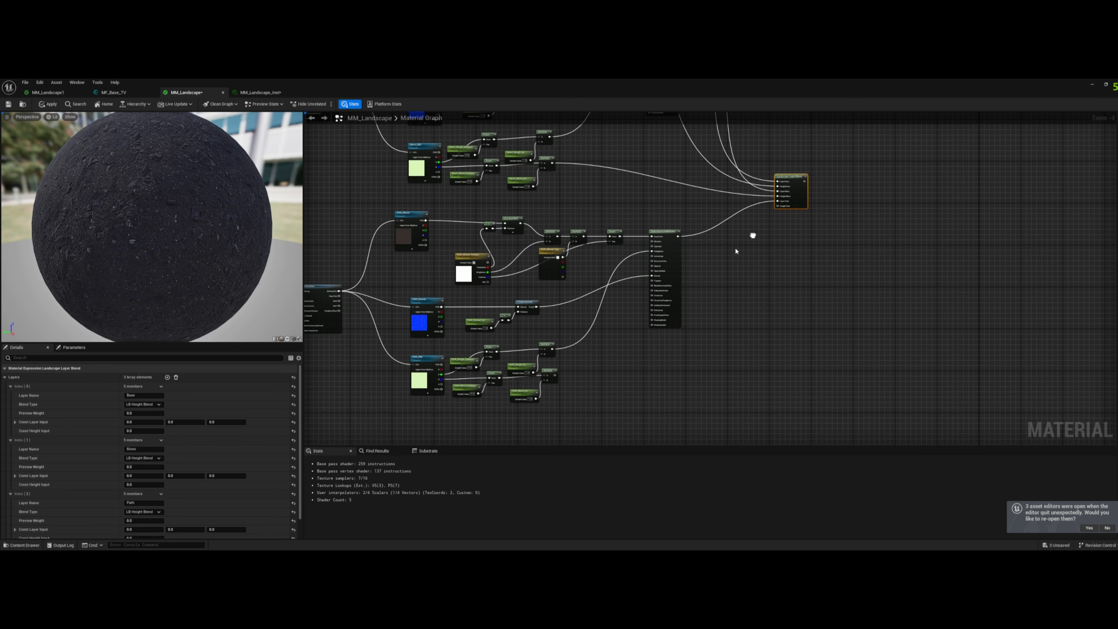
{"action": "left_click_drag", "start_coordinate": [555, 375], "coordinate": [780, 207]}
- Move the Landscape Layer Blend node up between the Base Make Material Attributes node and the material output node
{"action": "scroll", "coordinate": [727, 271], "scroll_direction": "down", "scroll_amount": 1}
{"action": "right_click_drag", "start_coordinate": [723, 279], "coordinate": [863, 326]}
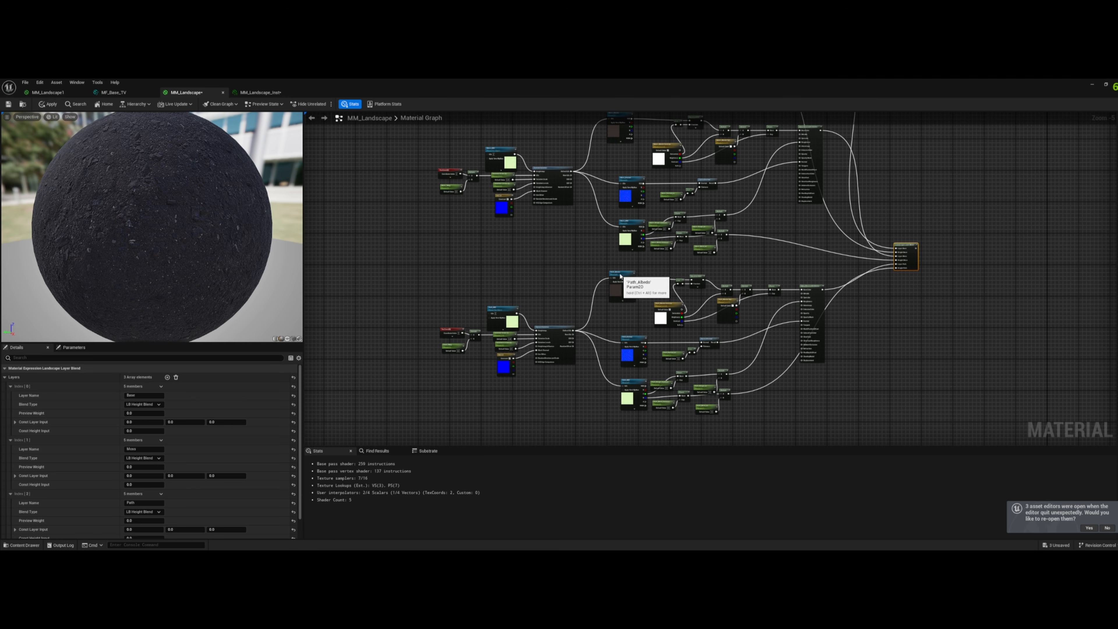
{"action": "left_click", "coordinate": [627, 276]}
{"action": "right_click_drag", "start_coordinate": [578, 248], "coordinate": [521, 397]}
{"action": "scroll", "coordinate": [529, 252], "scroll_direction": "down", "scroll_amount": 2}
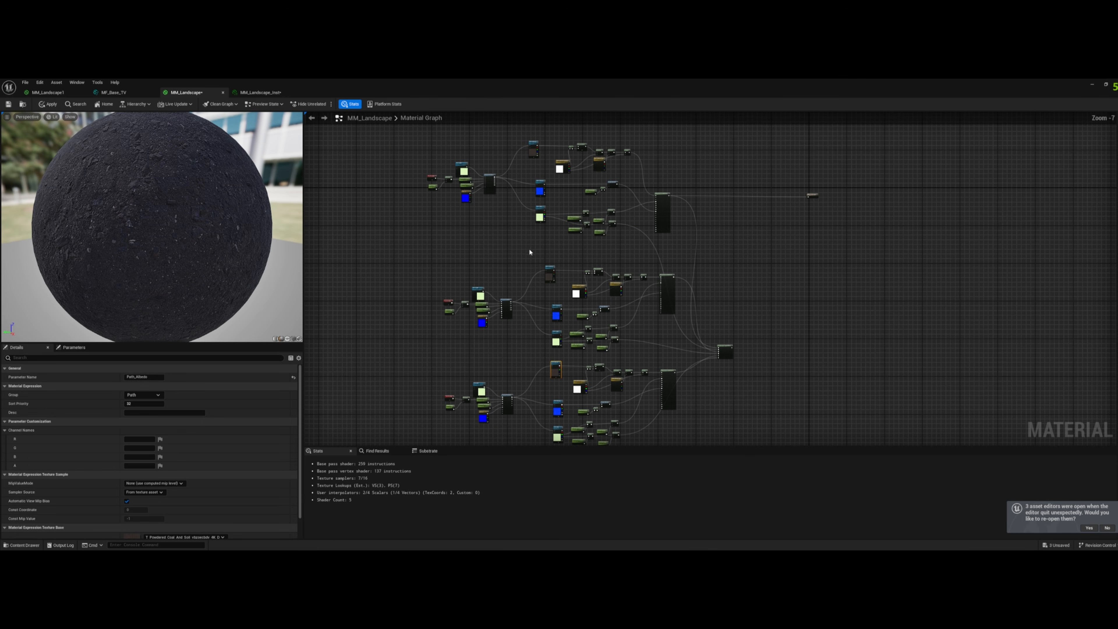
{"action": "right_click_drag", "start_coordinate": [788, 274], "coordinate": [756, 286]}
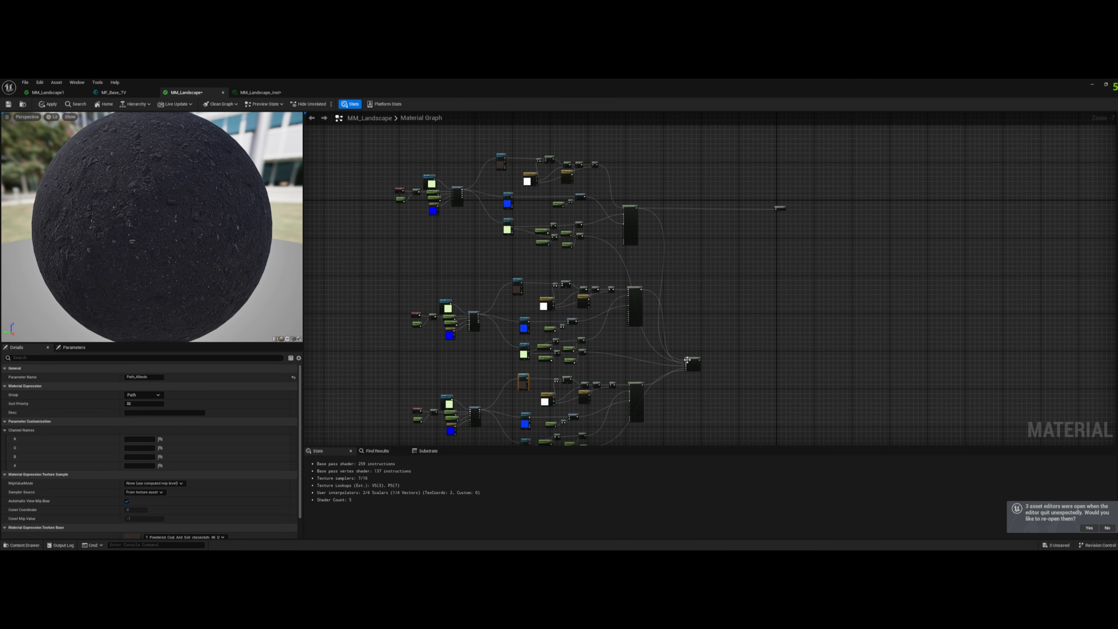
{"action": "left_click_drag", "start_coordinate": [688, 360], "coordinate": [719, 212]}
{"action": "right_click_drag", "start_coordinate": [804, 214], "coordinate": [778, 300]}
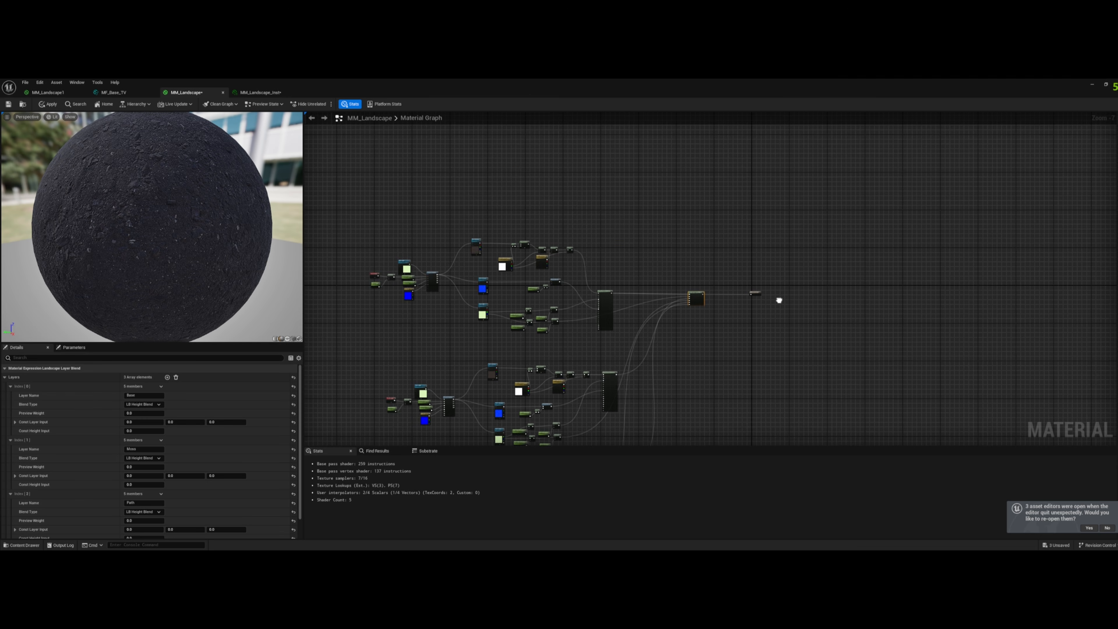
- Connect the Landscape Layer Blend output to the material output node in place of the Base attributes
{"action": "scroll", "coordinate": [719, 313], "scroll_direction": "up", "scroll_amount": 6}
{"action": "left_click_drag", "start_coordinate": [651, 244], "coordinate": [762, 240]}
{"action": "right_click_drag", "start_coordinate": [604, 201], "coordinate": [1027, 195]}
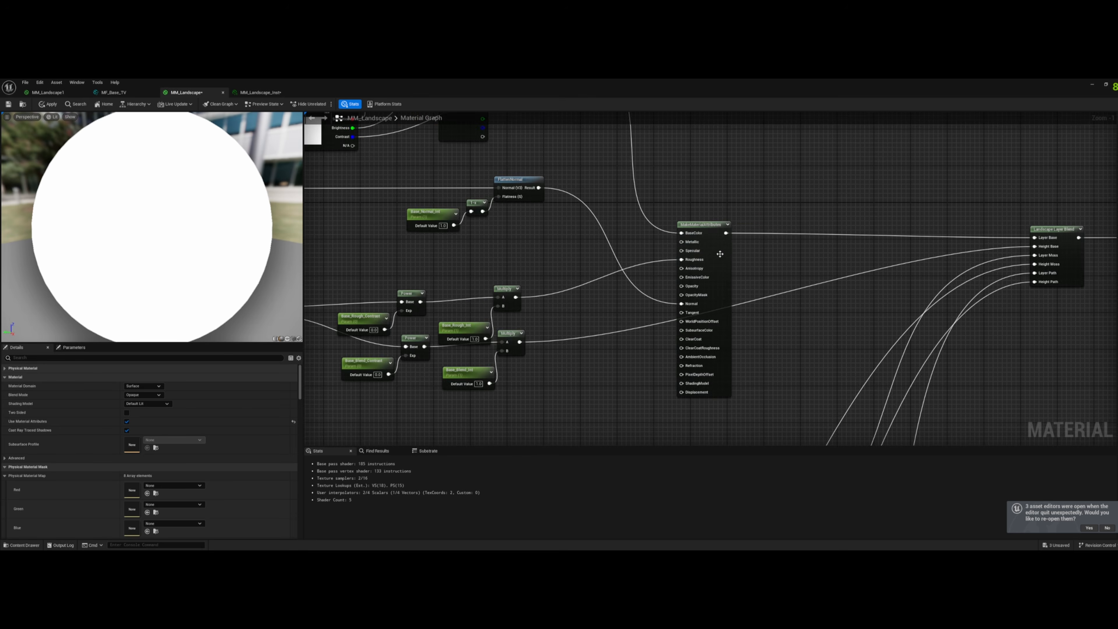
- Apply the MM_Landscape material changes and close the material editor window
{"action": "scroll", "coordinate": [719, 263], "scroll_direction": "down", "scroll_amount": 3}
{"action": "left_click", "coordinate": [50, 106]}
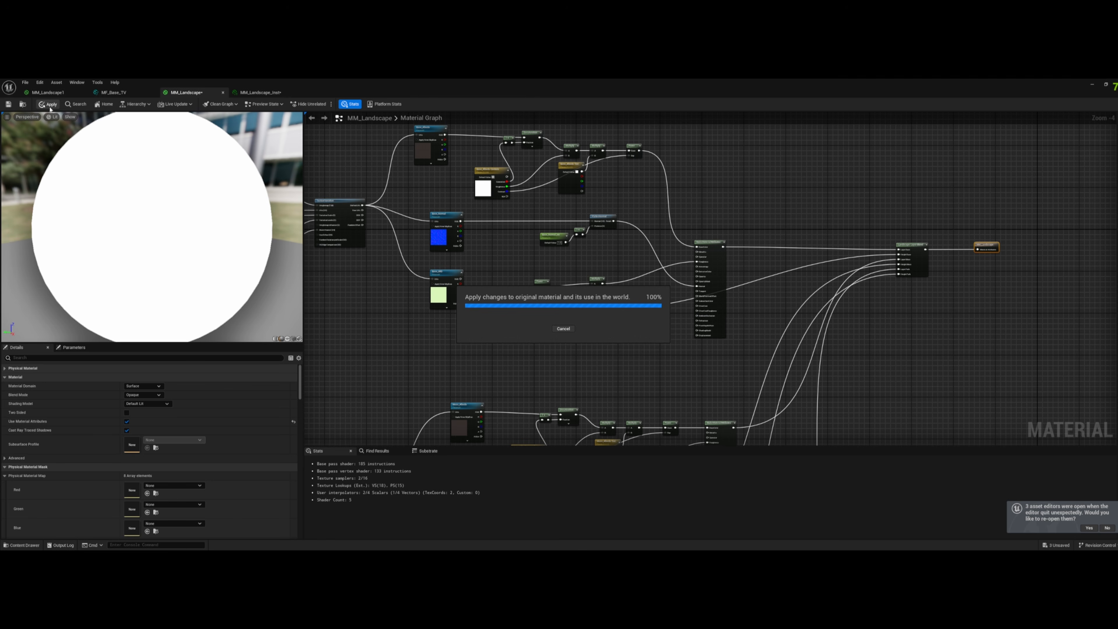
{"action": "left_click_drag", "start_coordinate": [506, 81], "coordinate": [381, 233]}
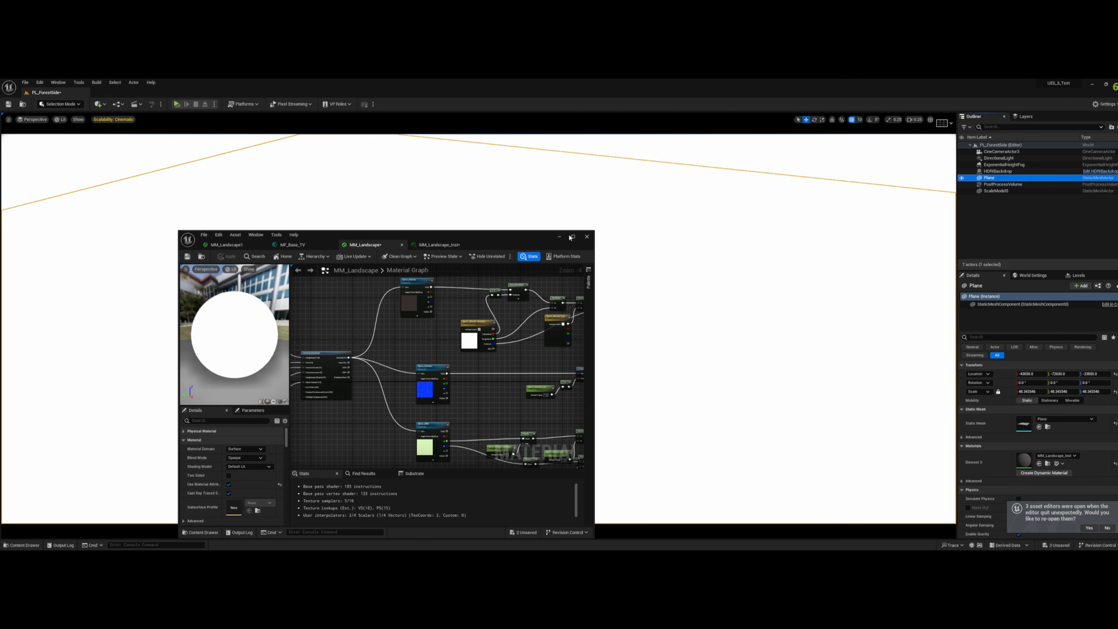
{"action": "left_click", "coordinate": [586, 238]}
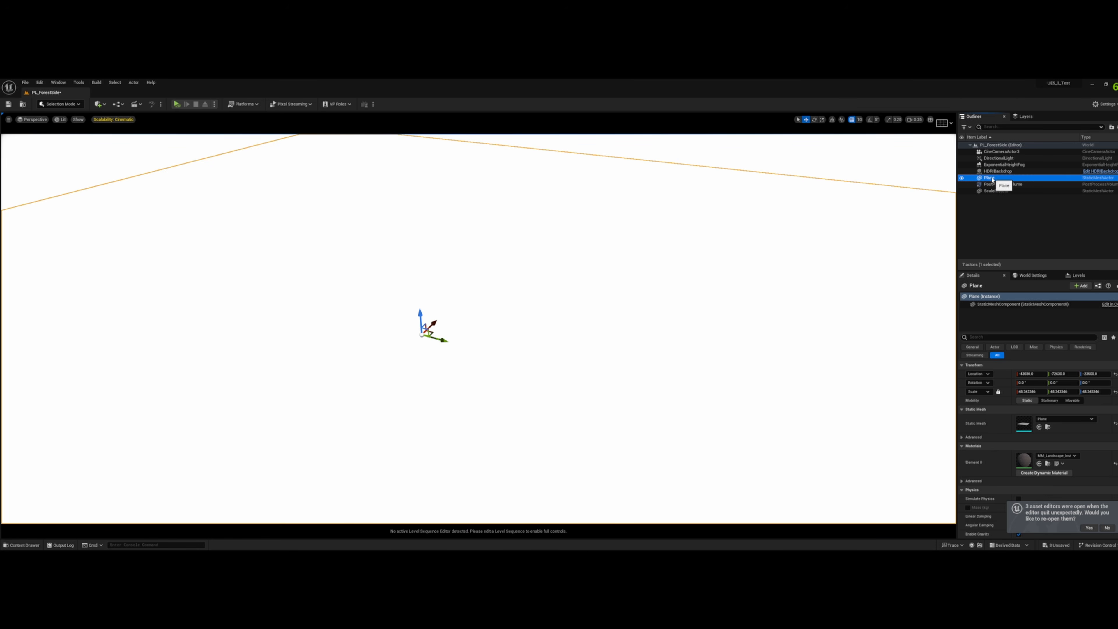
- Delete the Plane actor from the level and switch to Landscape mode
{"action": "key", "text": "Delete"}
{"action": "left_click", "coordinate": [83, 104]}
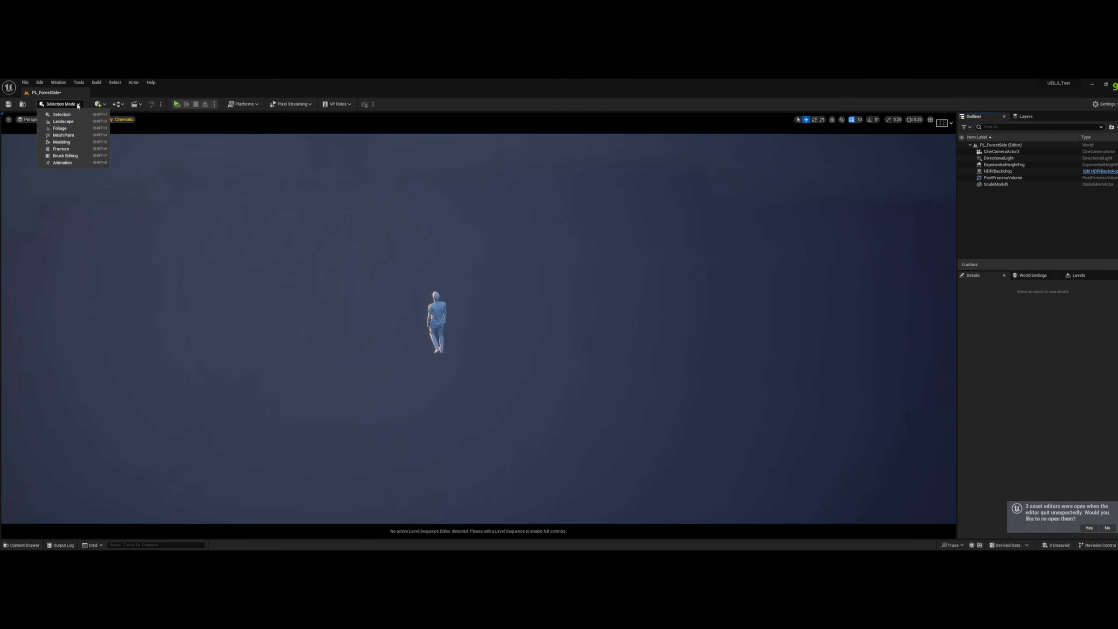
{"action": "left_click", "coordinate": [59, 122]}
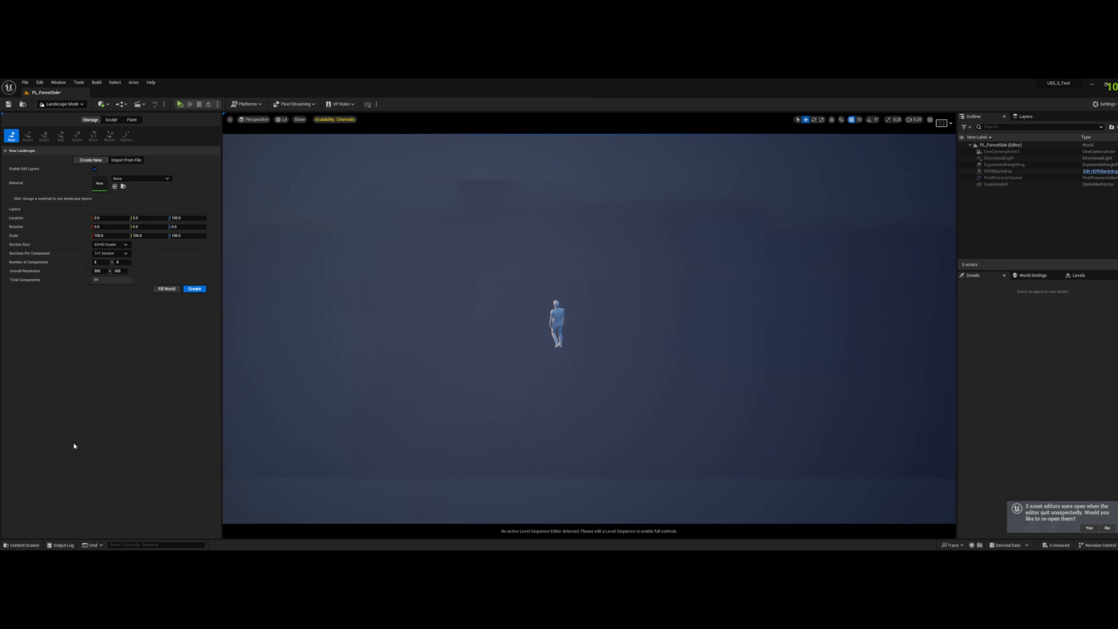
- Create a new landscape with MM_Landscape_Inst assigned as its material, keeping the default size settings
{"action": "left_click", "coordinate": [14, 547]}
{"action": "left_click_drag", "start_coordinate": [362, 484], "coordinate": [100, 185]}
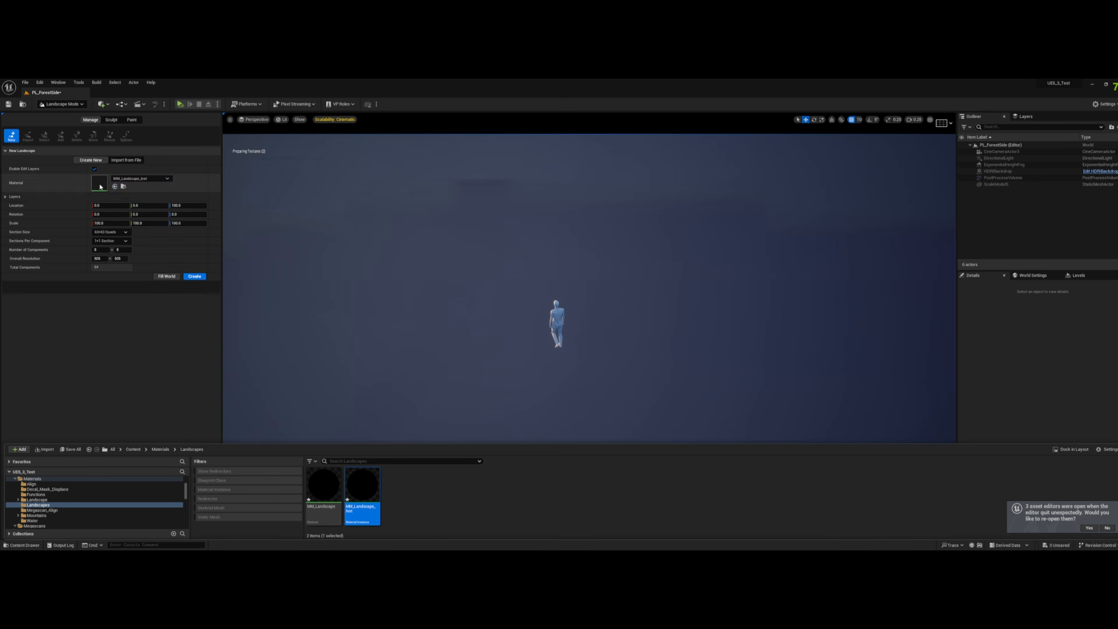
{"action": "right_click_drag", "start_coordinate": [394, 262], "coordinate": [522, 264]}
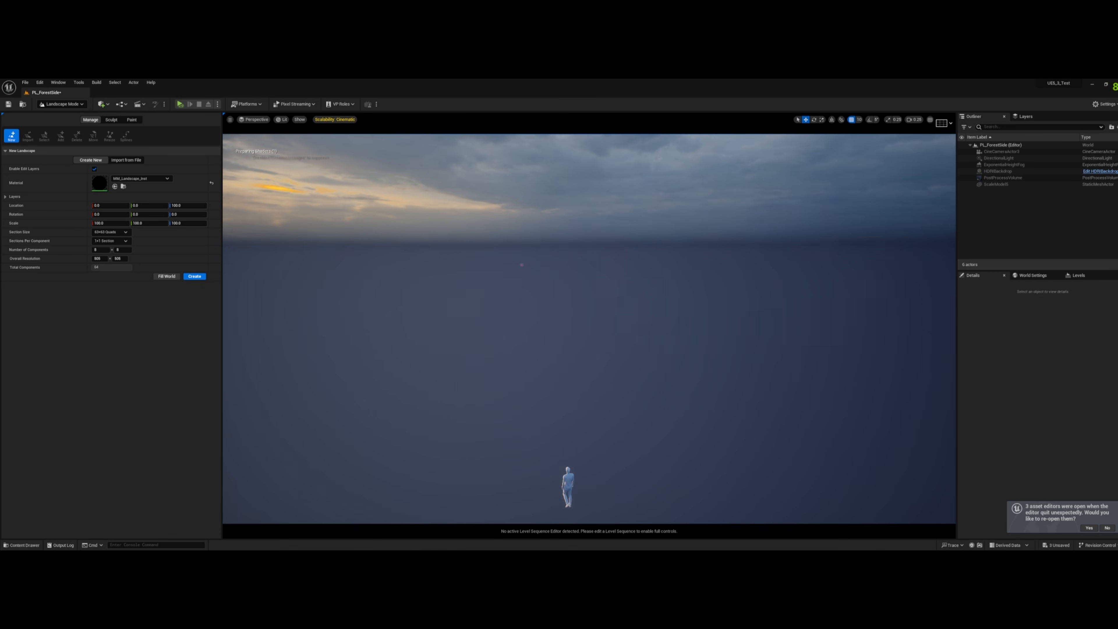
{"action": "left_click", "coordinate": [194, 276]}
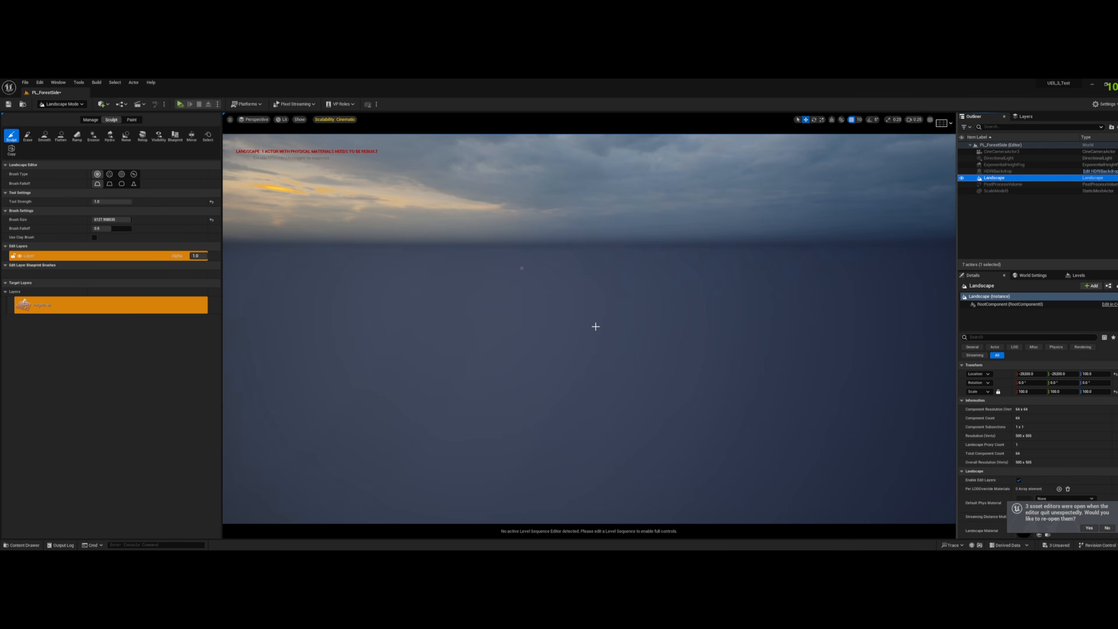
- Create a weight-blended layer info object named Base_LayerInfo_1 for the landscape's Base paint layer in PL_ForestSide_sharedassets
{"action": "key", "text": "f"}
{"action": "right_click_drag", "start_coordinate": [565, 258], "coordinate": [573, 258]}
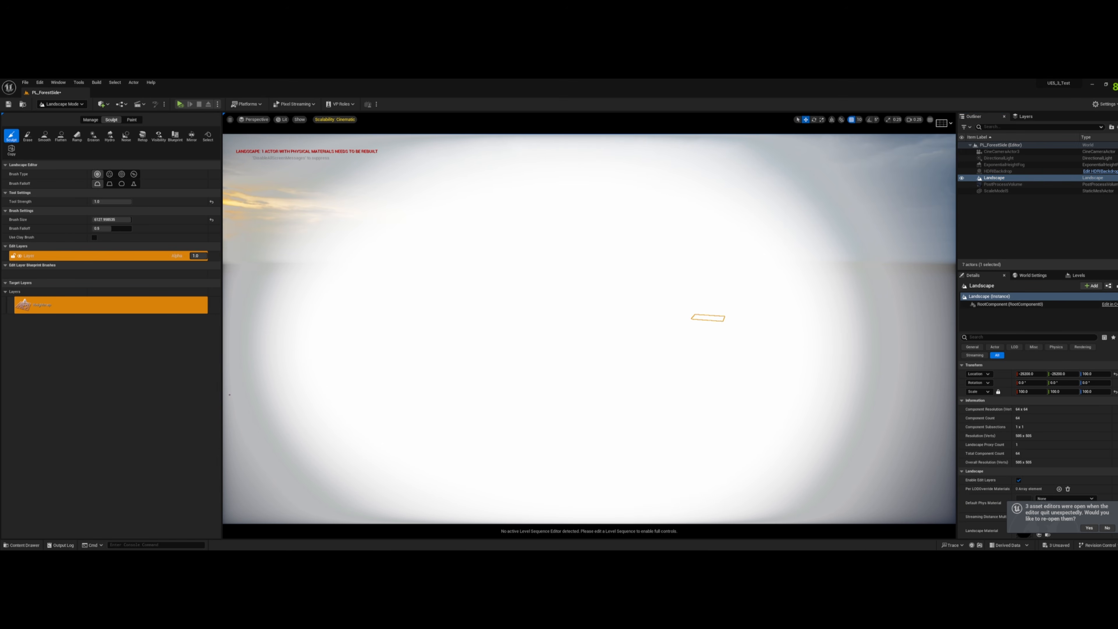
{"action": "left_click", "coordinate": [132, 119]}
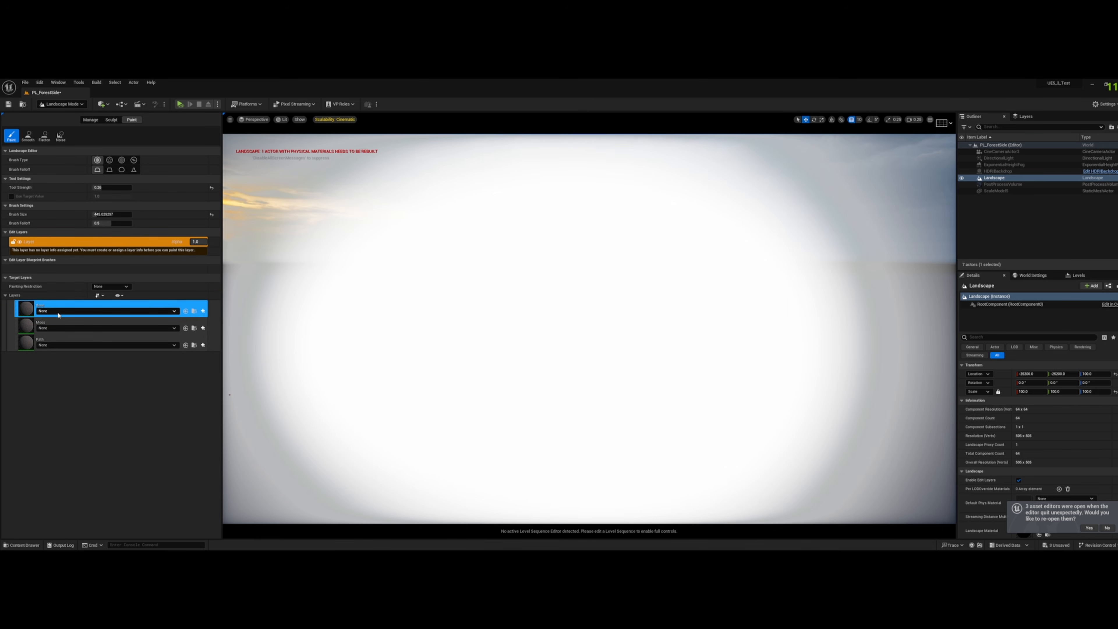
{"action": "left_click", "coordinate": [202, 311]}
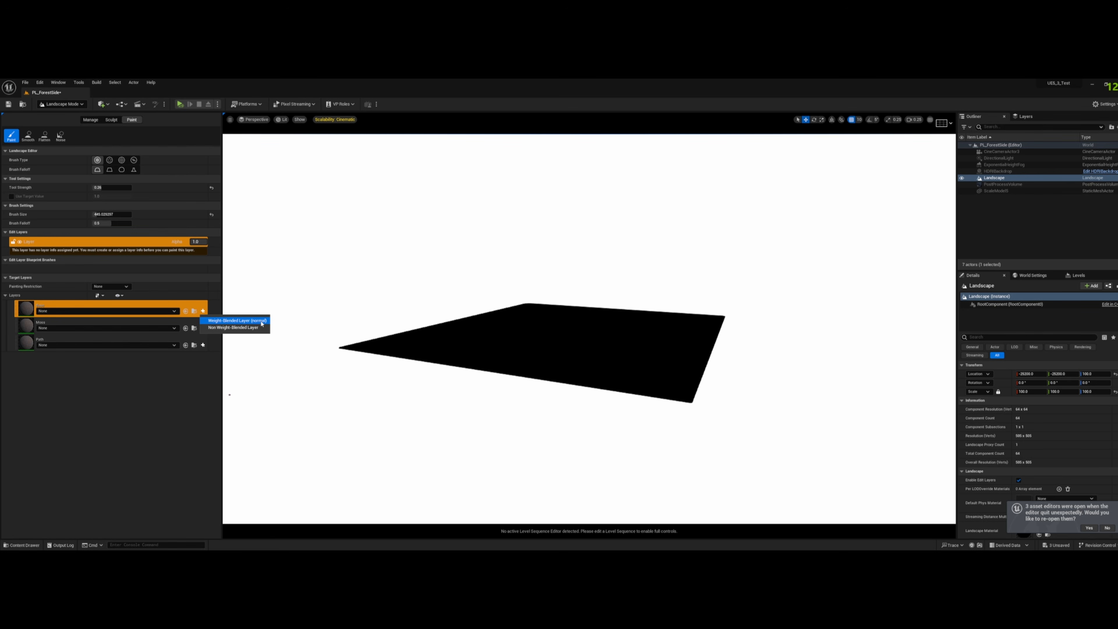
{"action": "left_click", "coordinate": [262, 322]}
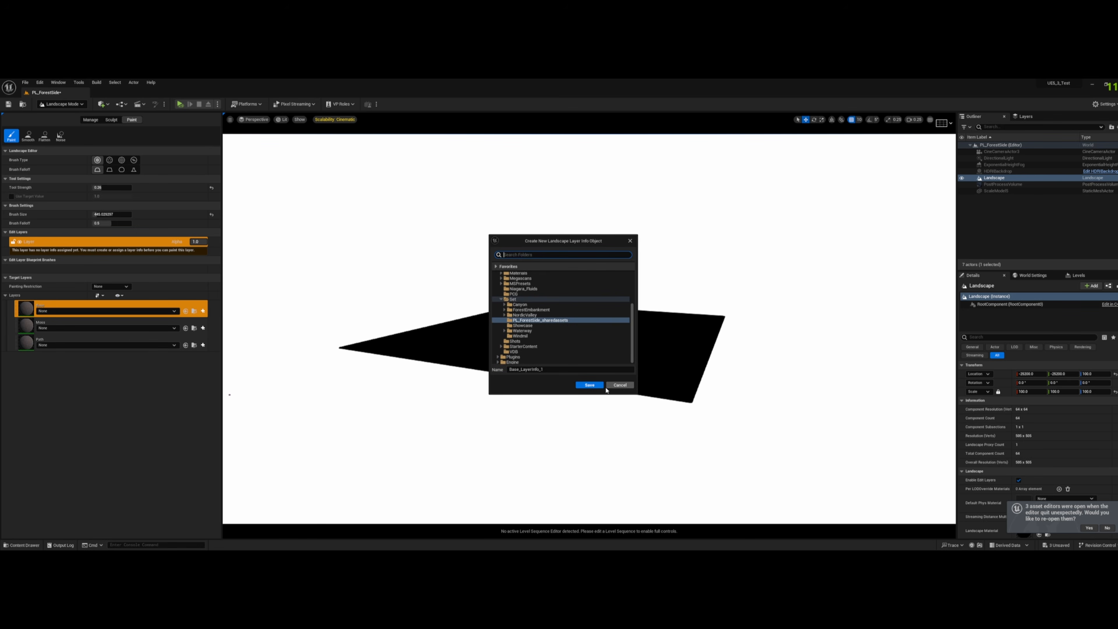
{"action": "left_click", "coordinate": [589, 384]}
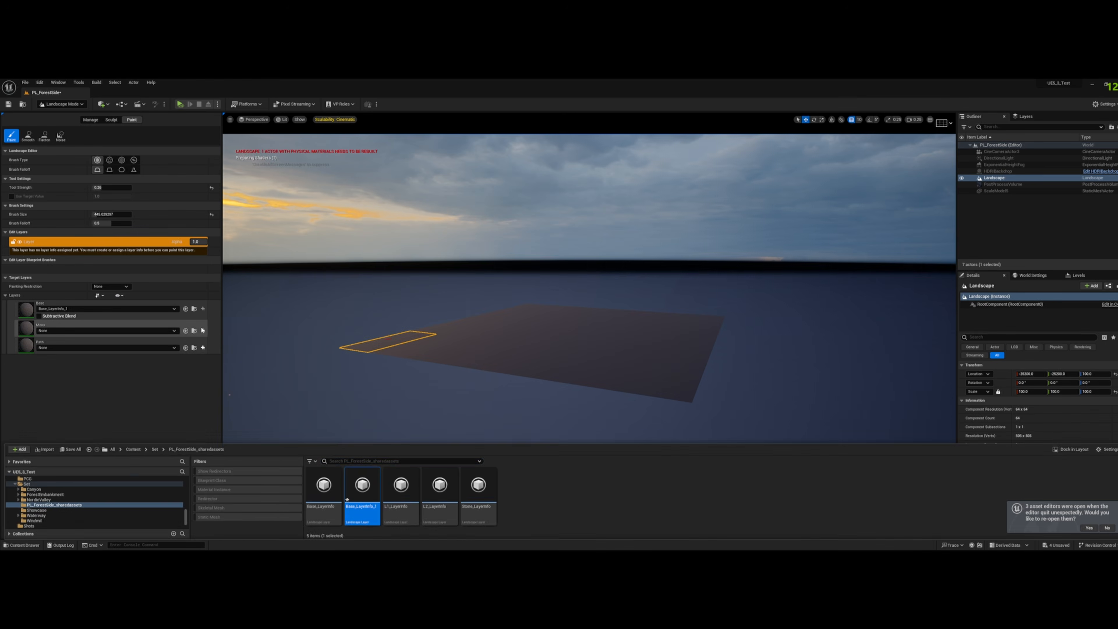
- Create weight-blended layer info objects Moss_LayerInfo and Path_LayerInfo for the Moss and Path paint layers
{"action": "left_click", "coordinate": [203, 330]}
{"action": "left_click", "coordinate": [262, 343]}
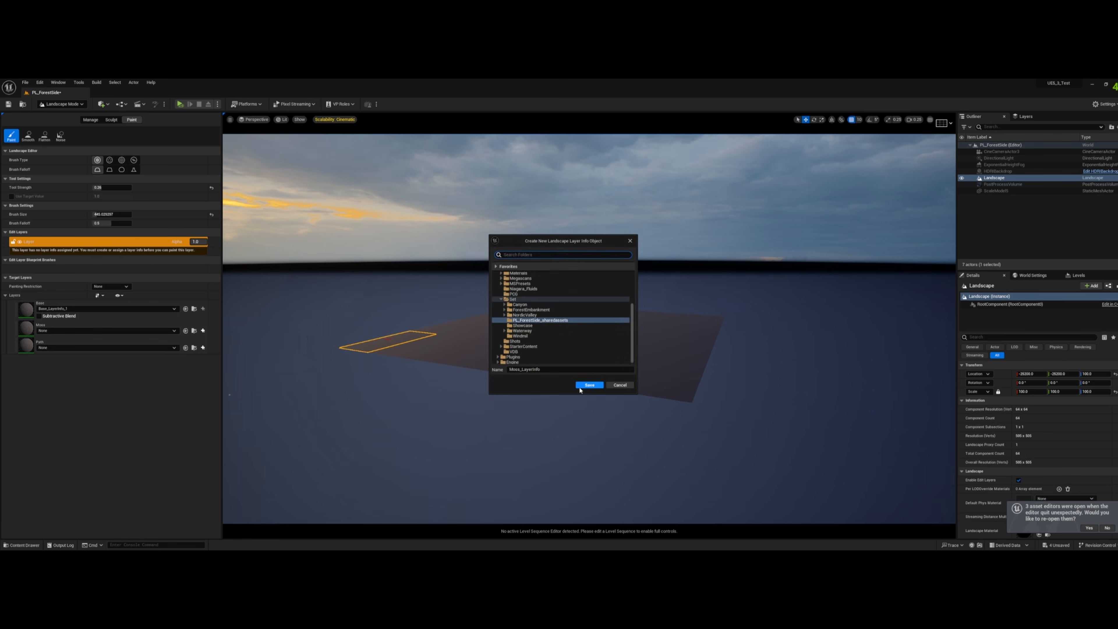
{"action": "left_click", "coordinate": [590, 385]}
{"action": "left_click", "coordinate": [202, 350]}
{"action": "left_click", "coordinate": [262, 363]}
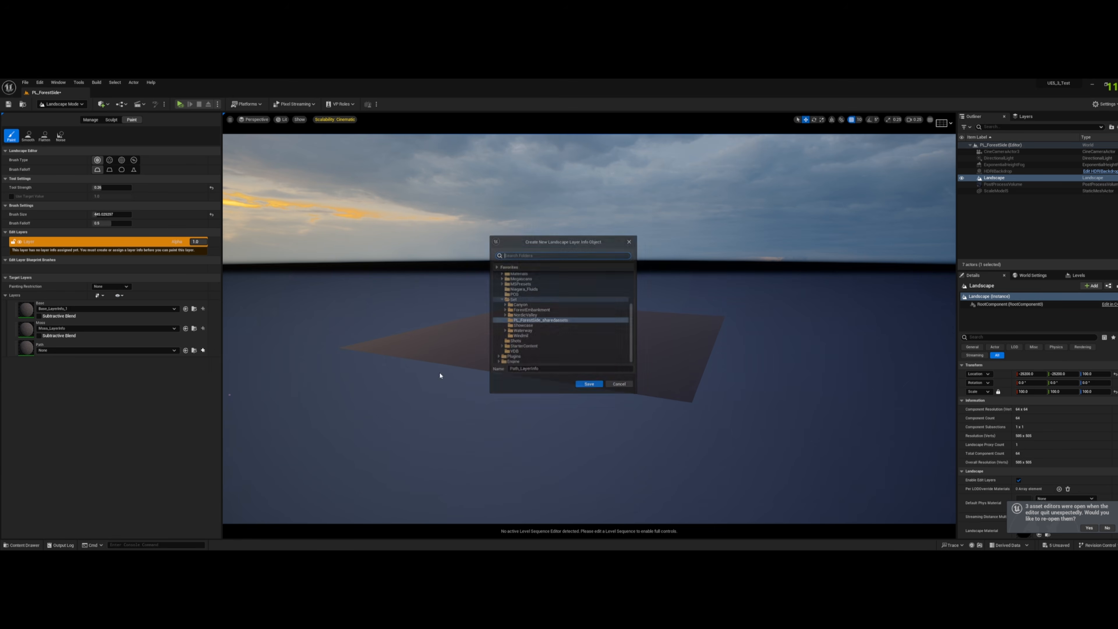
{"action": "left_click", "coordinate": [590, 383]}
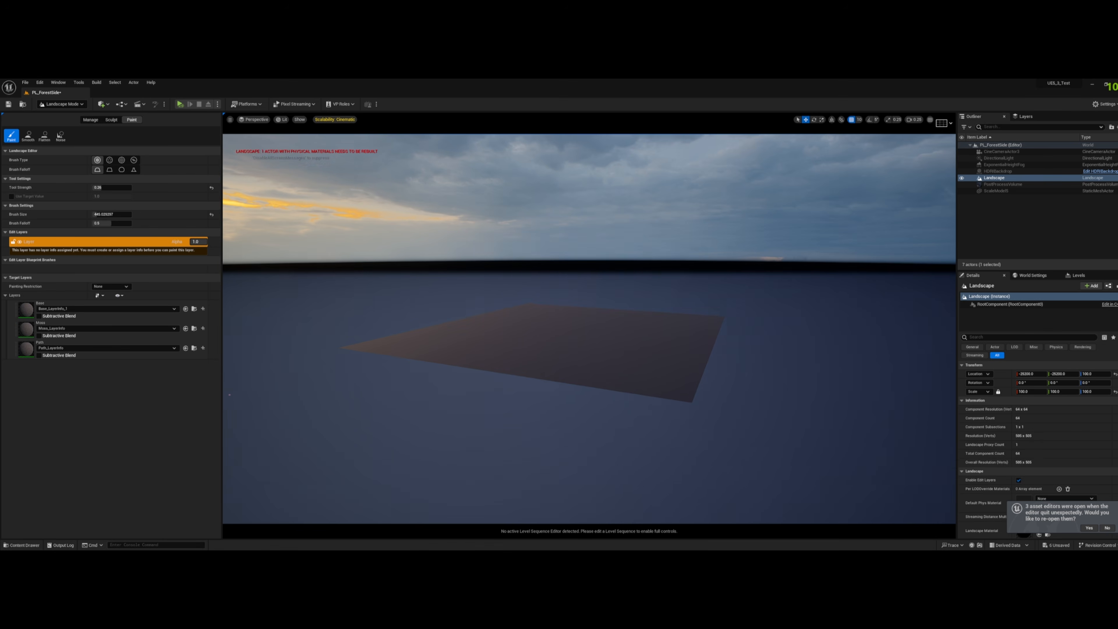
- Return to Selection mode and move the human scale model over the new landscape
{"action": "right_click_drag", "start_coordinate": [713, 313], "coordinate": [703, 335]}
{"action": "left_click", "coordinate": [62, 104]}
{"action": "left_click", "coordinate": [57, 112]}
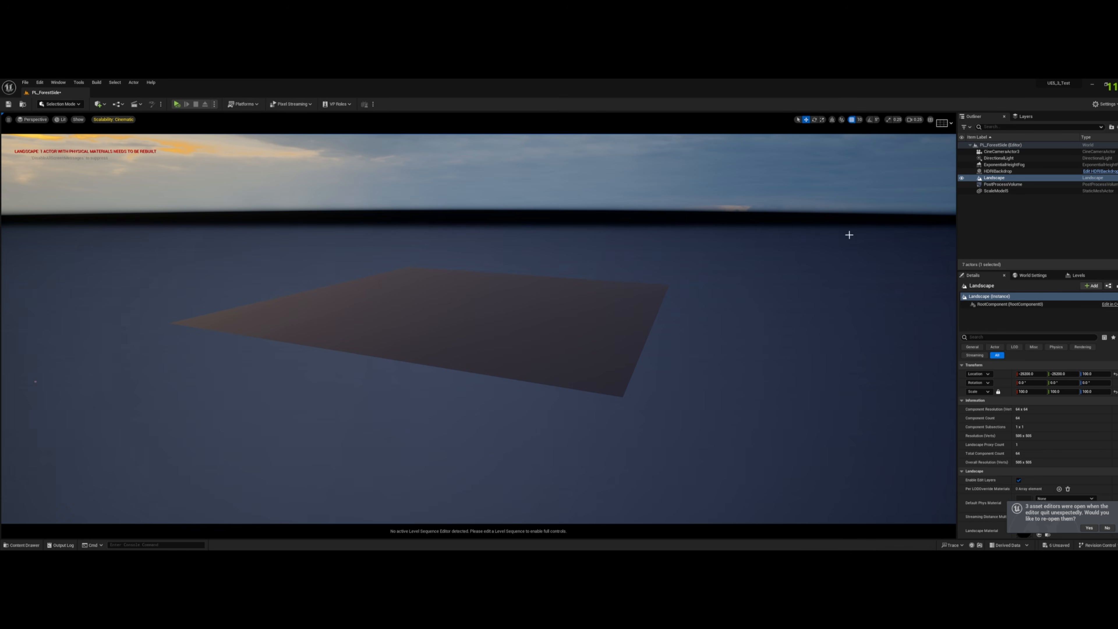
{"action": "left_click", "coordinate": [996, 191]}
{"action": "key", "text": "f"}
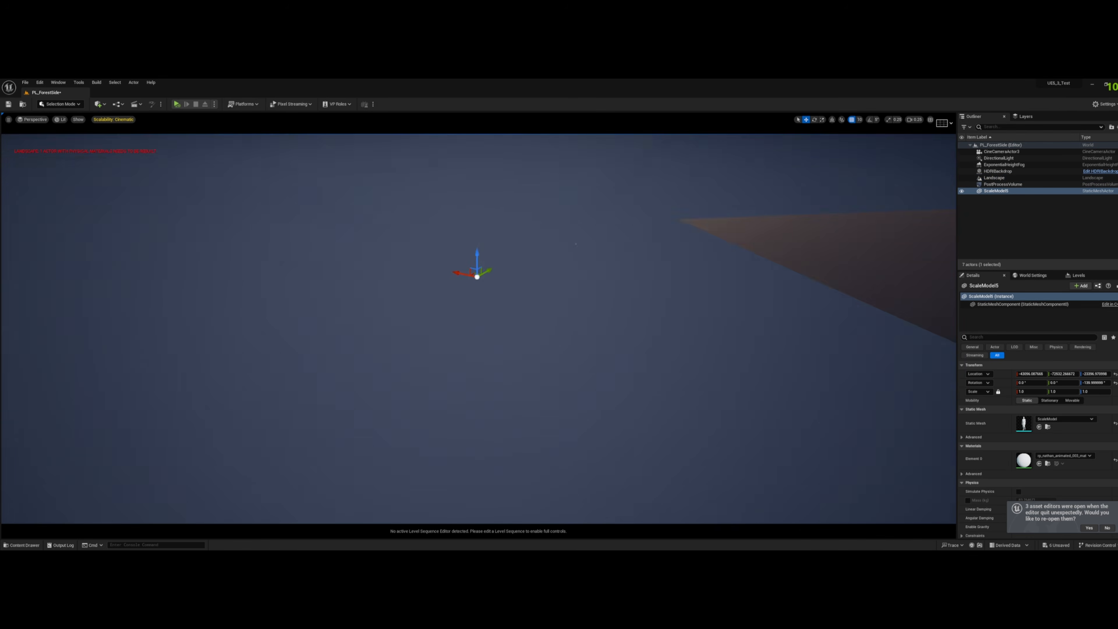
{"action": "left_click_drag", "start_coordinate": [412, 296], "coordinate": [812, 328]}
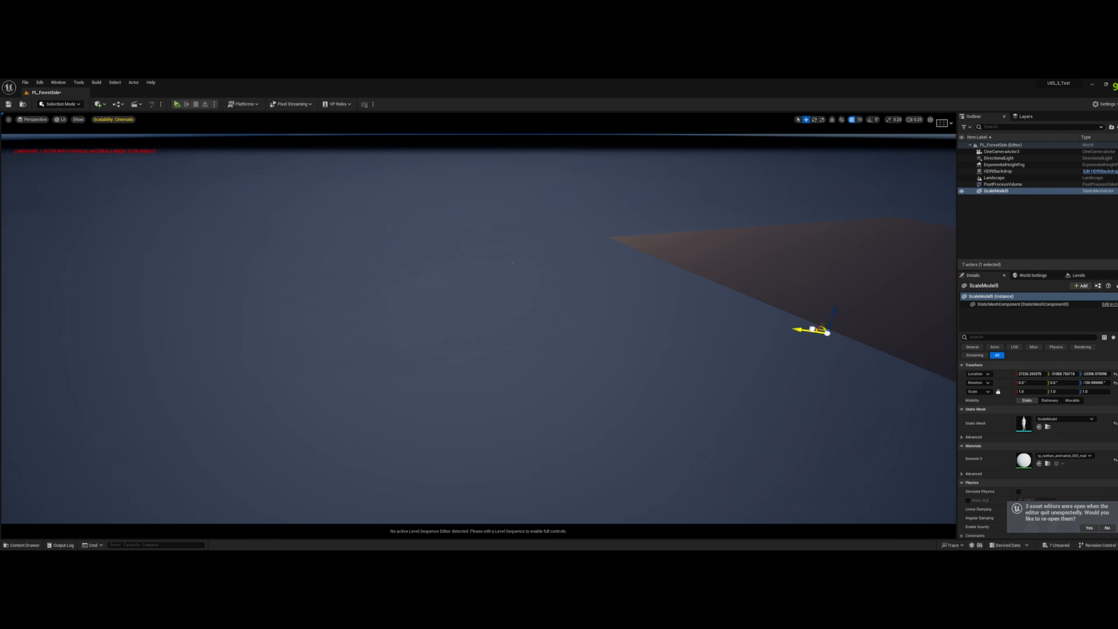
{"action": "left_click_drag", "start_coordinate": [912, 248], "coordinate": [916, 234]}
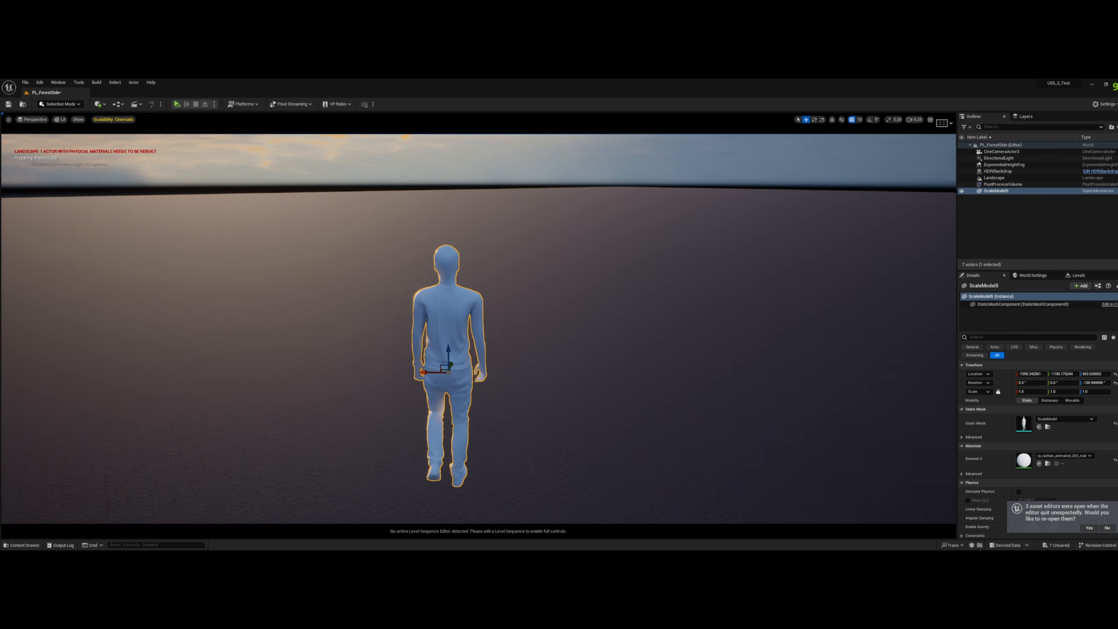
- Lower the human scale model until its feet stand on the landscape surface
{"action": "key", "text": "s"}
{"action": "mouse_move", "coordinate": [741, 280]}
{"action": "right_mouse_down"}
{"action": "mouse_move", "coordinate": [729, 280]}
{"action": "mouse_move", "coordinate": [741, 280]}
{"action": "right_mouse_up"}
{"action": "left_click_drag", "start_coordinate": [580, 324], "coordinate": [580, 460], "text": "shift"}
{"action": "key", "text": "w"}
{"action": "right_click_drag", "start_coordinate": [583, 323], "coordinate": [606, 359]}
{"action": "key", "text": "d"}
{"action": "key", "text": "w"}
{"action": "key", "text": "s"}
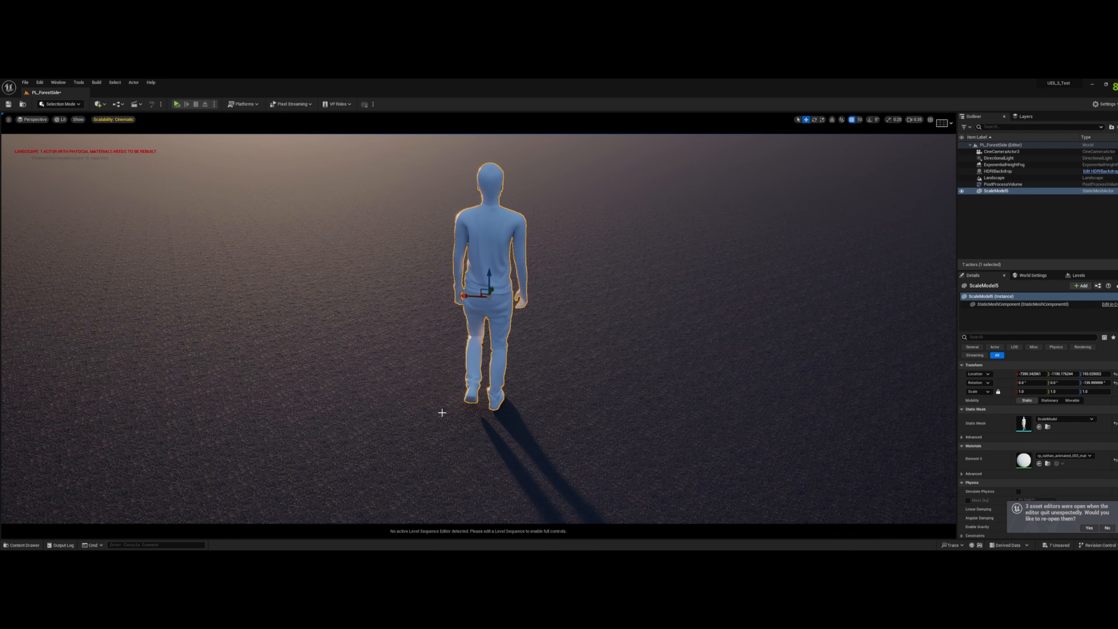
- Open MM_Landscape_Inst from the landscape's material setting and move its window clear of the scale model
{"action": "left_click", "coordinate": [888, 427]}
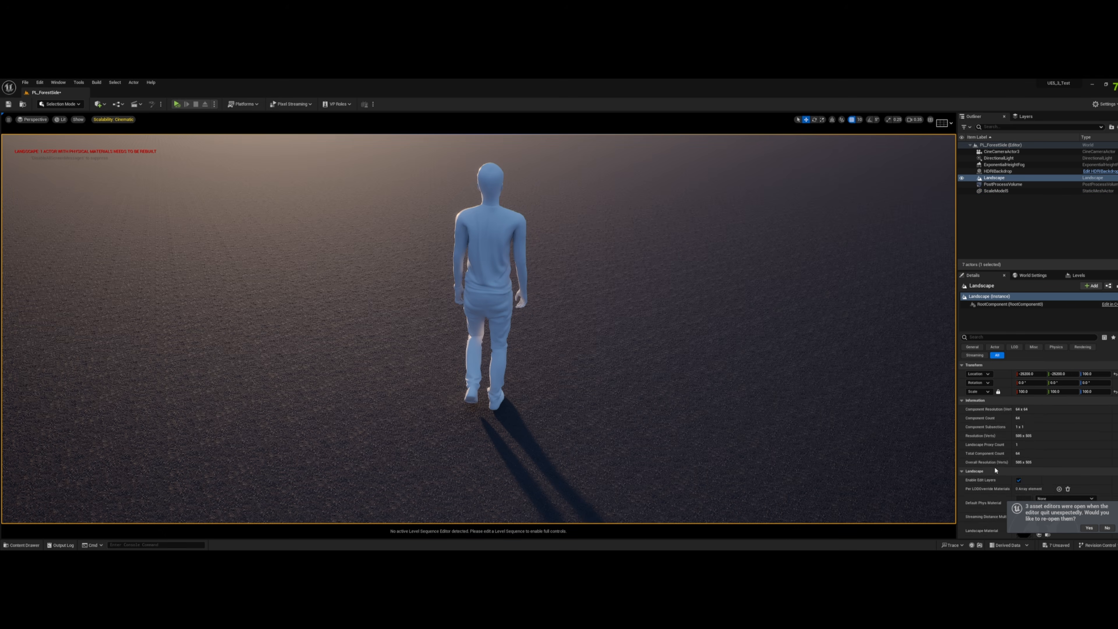
{"action": "scroll", "coordinate": [996, 471], "scroll_direction": "down", "scroll_amount": 5}
{"action": "double_click", "coordinate": [1024, 417]}
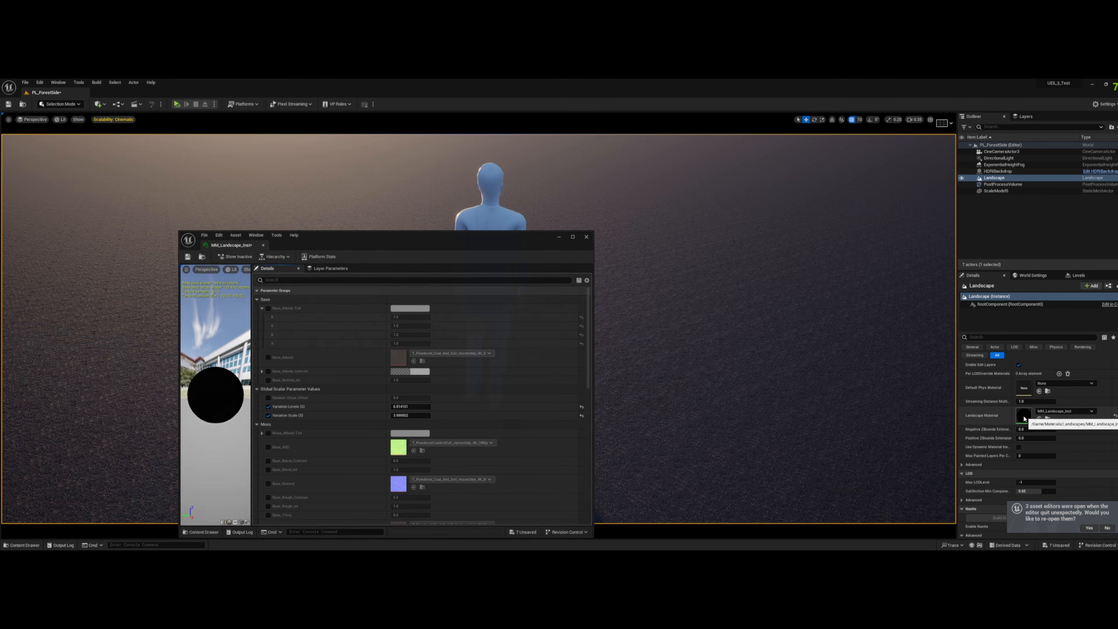
{"action": "left_click_drag", "start_coordinate": [458, 245], "coordinate": [981, 153]}
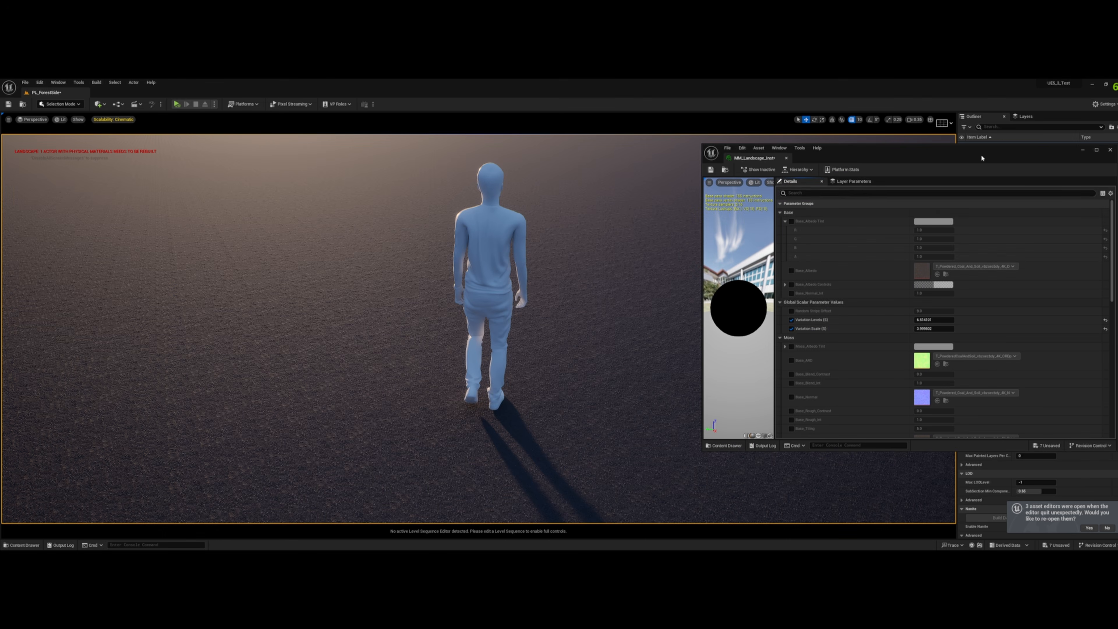
- Collapse the Base, Global Scalar Parameter Values, Moss, Path and Texture Variation parameter groups
{"action": "left_click", "coordinate": [781, 212]}
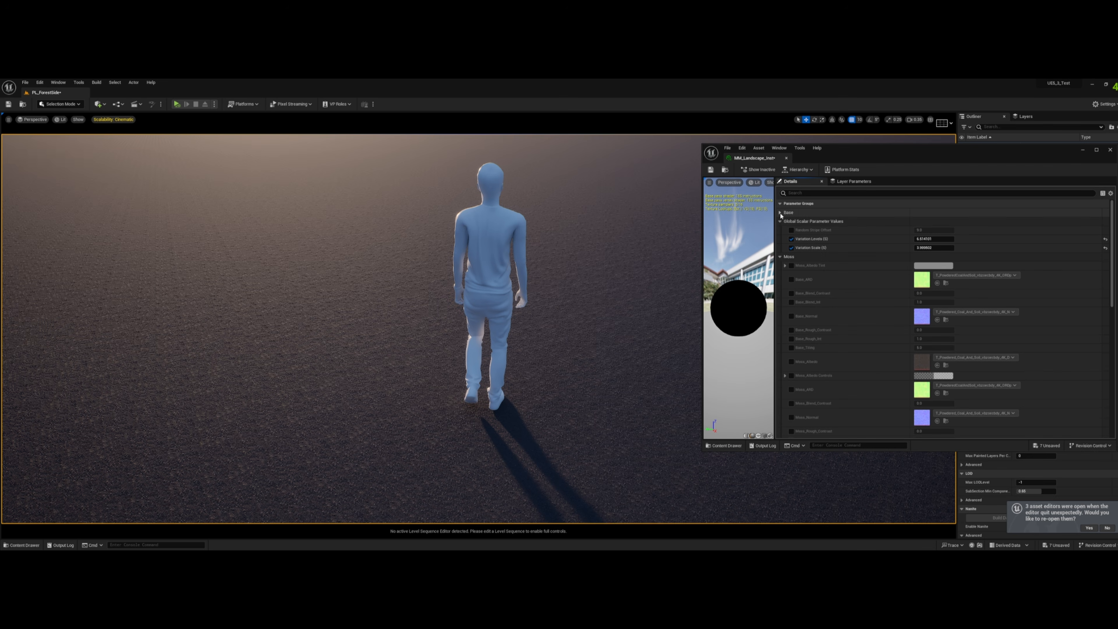
{"action": "left_click", "coordinate": [780, 221]}
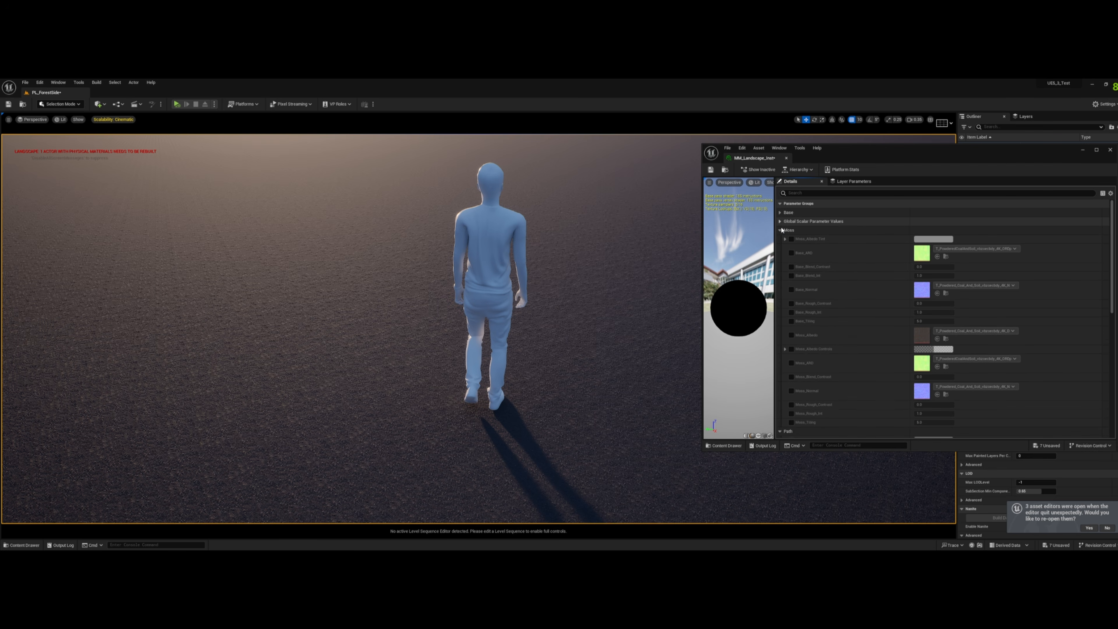
{"action": "left_click", "coordinate": [780, 230]}
{"action": "left_click", "coordinate": [779, 239]}
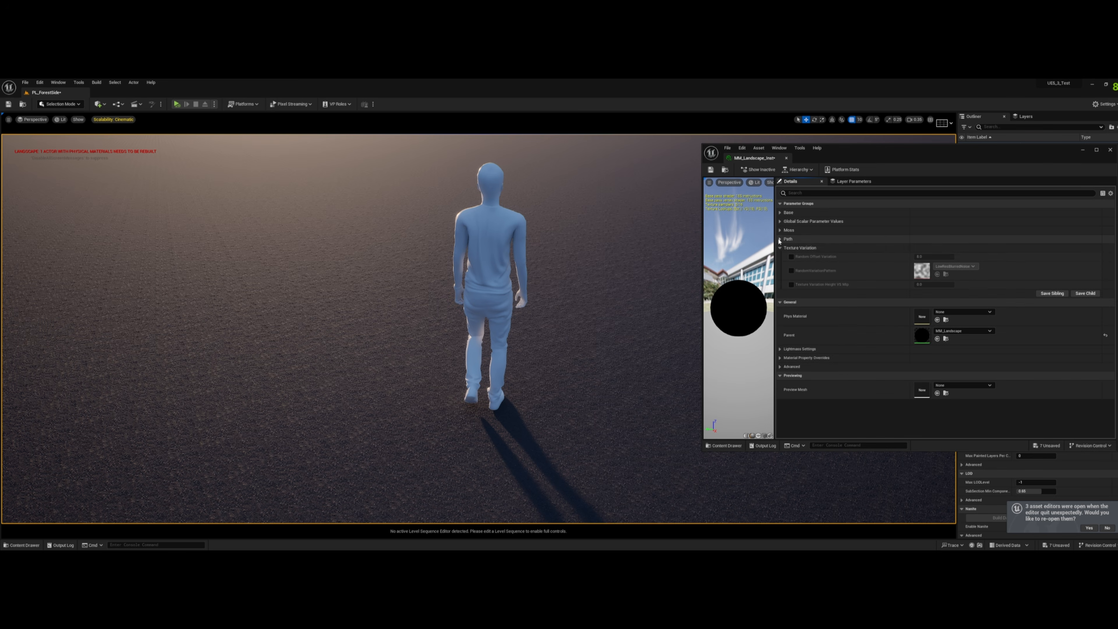
{"action": "left_click", "coordinate": [780, 247]}
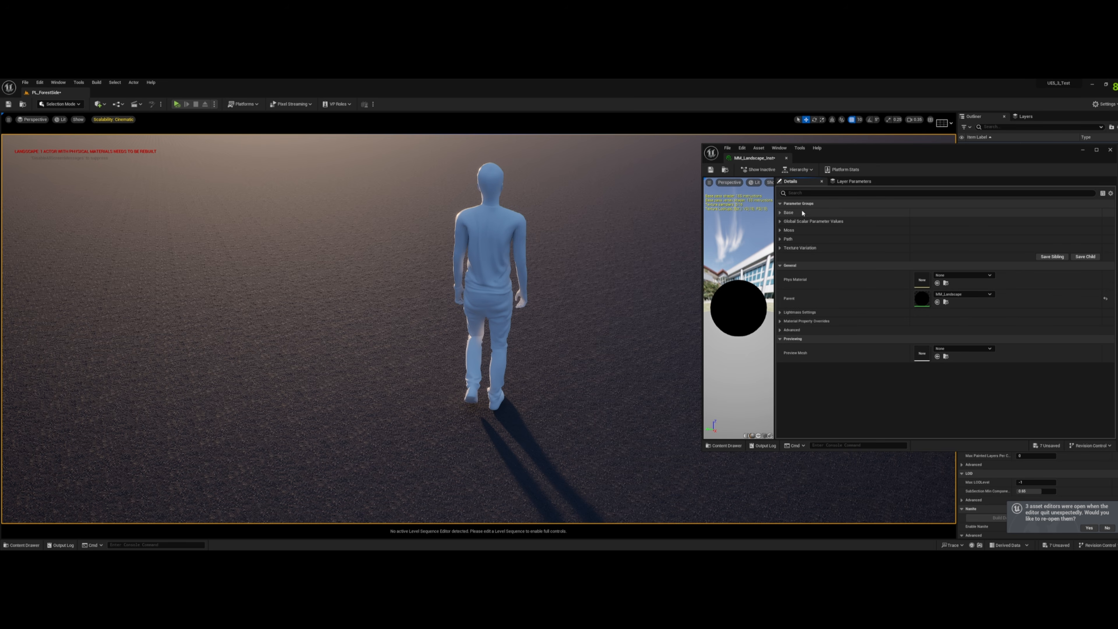
- Open the parent material MM_Landscape and check which group the Base_Normal parameter is assigned to
{"action": "double_click", "coordinate": [923, 299]}
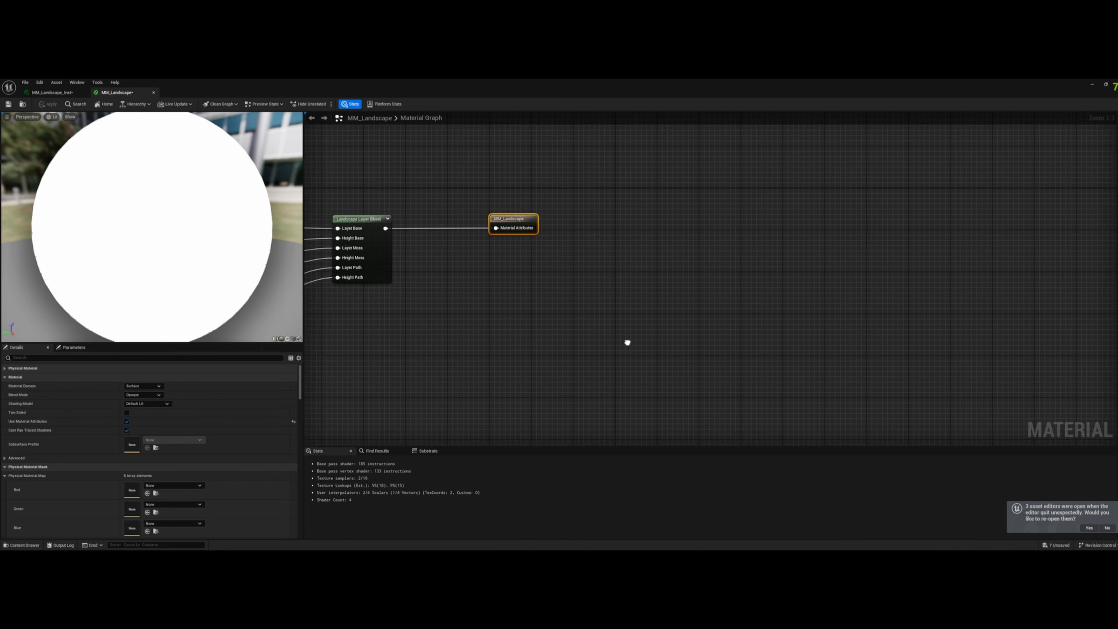
{"action": "right_click_drag", "start_coordinate": [627, 342], "coordinate": [1004, 337]}
{"action": "right_click_drag", "start_coordinate": [528, 260], "coordinate": [959, 278]}
{"action": "right_click_drag", "start_coordinate": [519, 239], "coordinate": [892, 304]}
{"action": "left_click", "coordinate": [601, 296]}
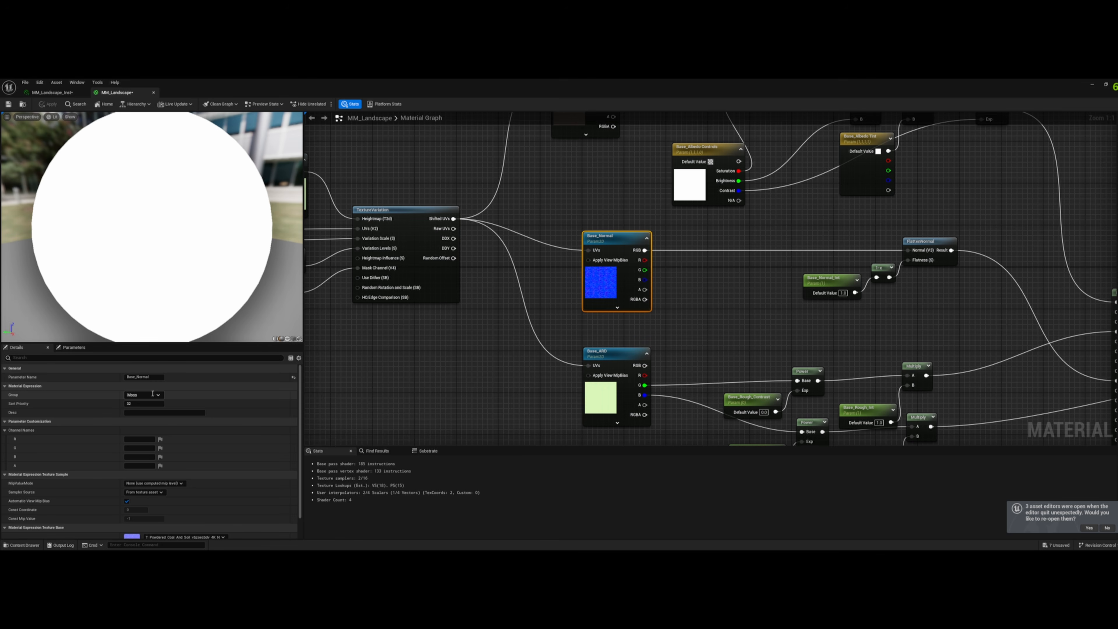
{"action": "right_click_drag", "start_coordinate": [432, 368], "coordinate": [617, 373]}
- Return to MM_Landscape_Inst and expand the Base, Path and Moss parameter groups
{"action": "left_click", "coordinate": [37, 93]}
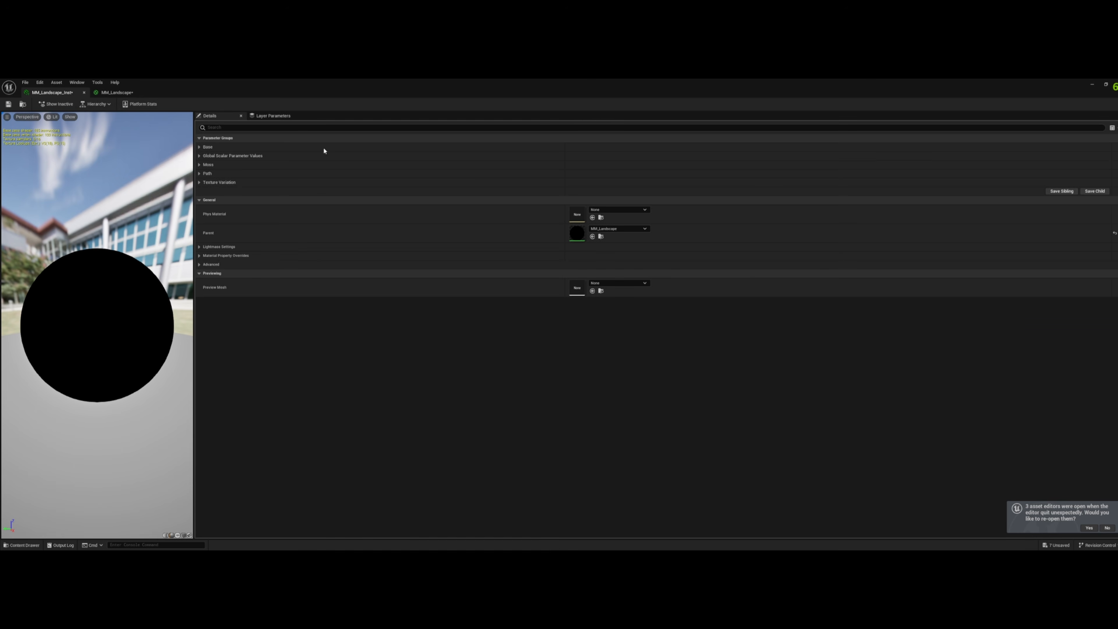
{"action": "left_click", "coordinate": [199, 147]}
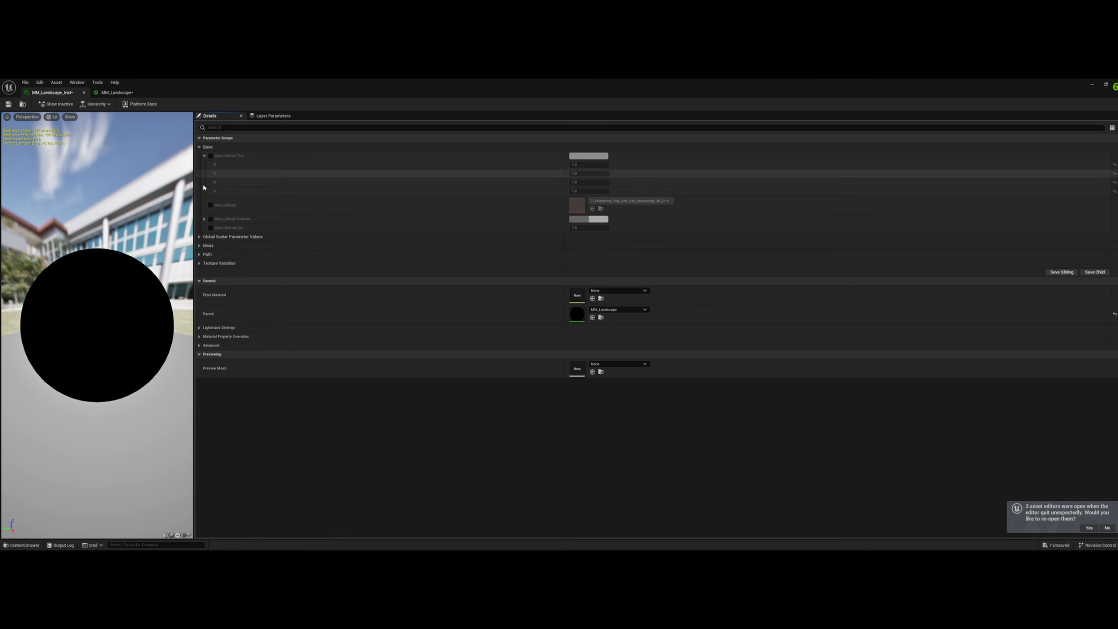
{"action": "left_click", "coordinate": [199, 254]}
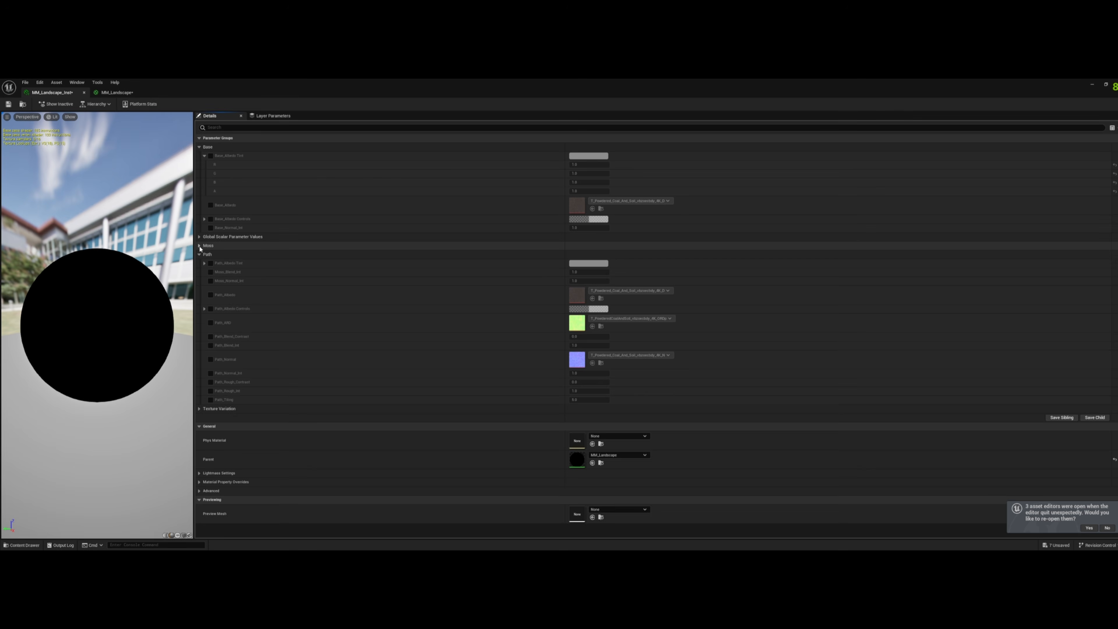
{"action": "left_click", "coordinate": [200, 246]}
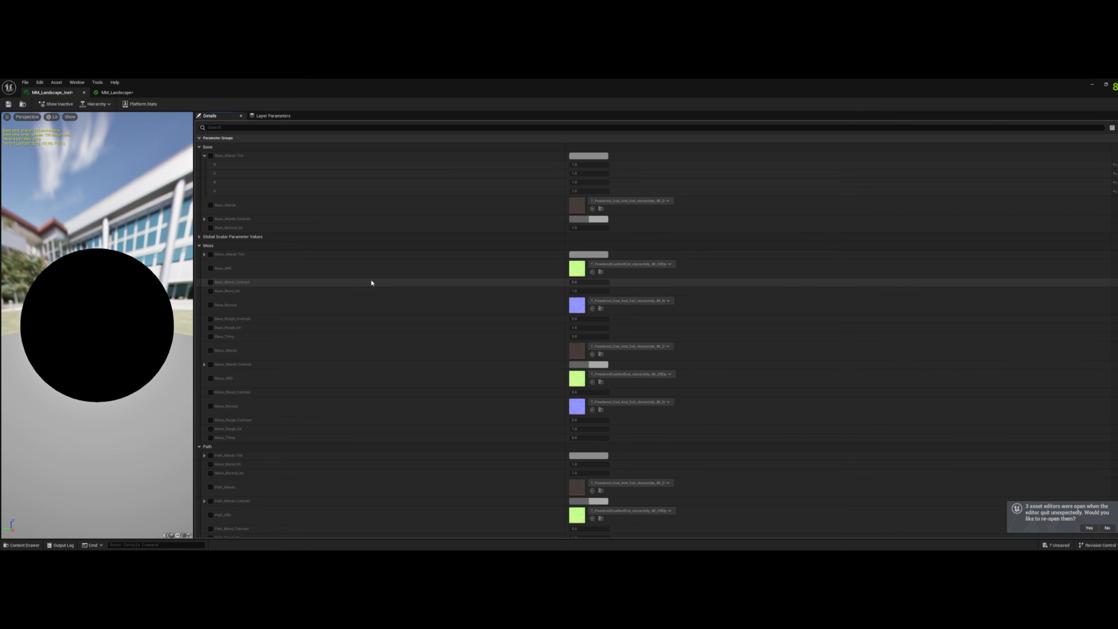
- Browse the project content to Megascans > Surfaces and open the Mossy_Rocky_Ground folder, shrinking the asset browser to keep the parameters visible
{"action": "key", "text": "ctrl+space"}
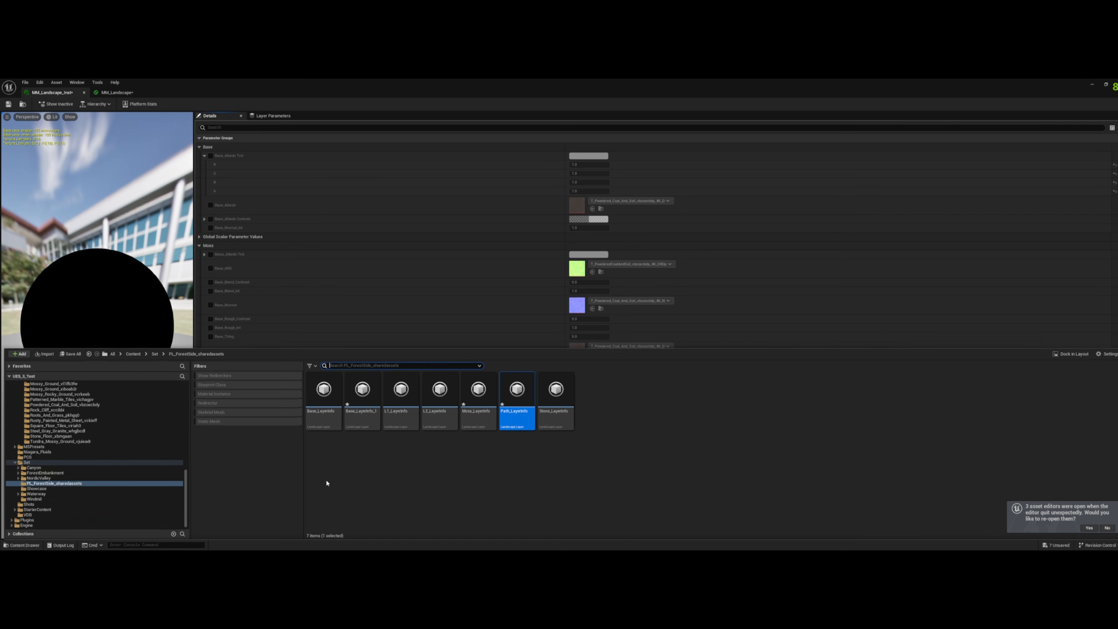
{"action": "left_click", "coordinate": [135, 354]}
{"action": "double_click", "coordinate": [718, 398]}
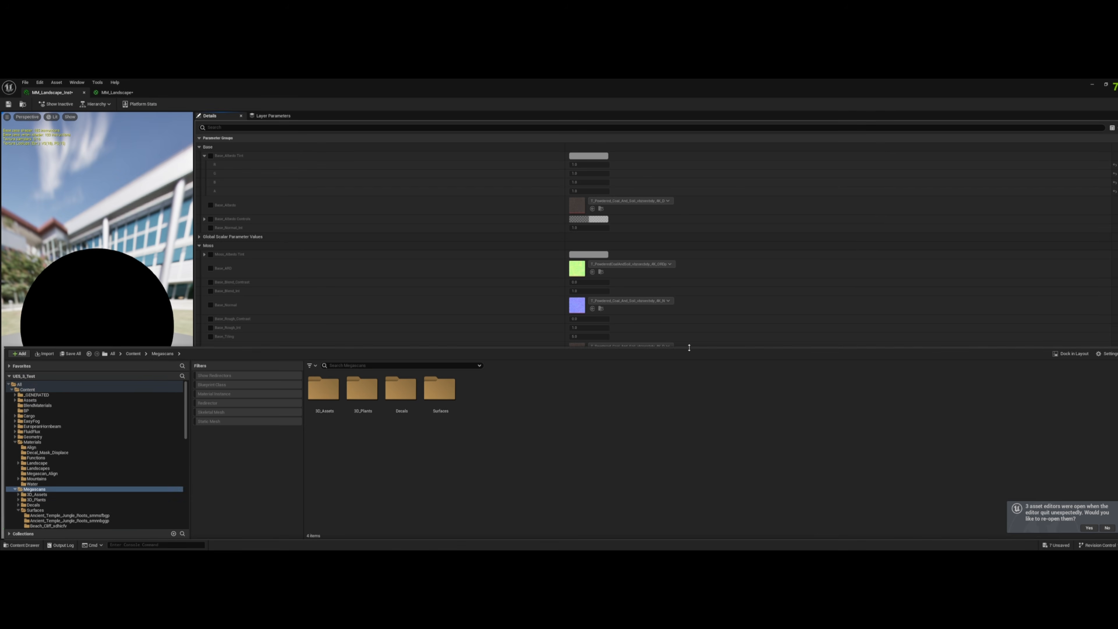
{"action": "left_click_drag", "start_coordinate": [689, 349], "coordinate": [688, 439]}
{"action": "double_click", "coordinate": [441, 475]}
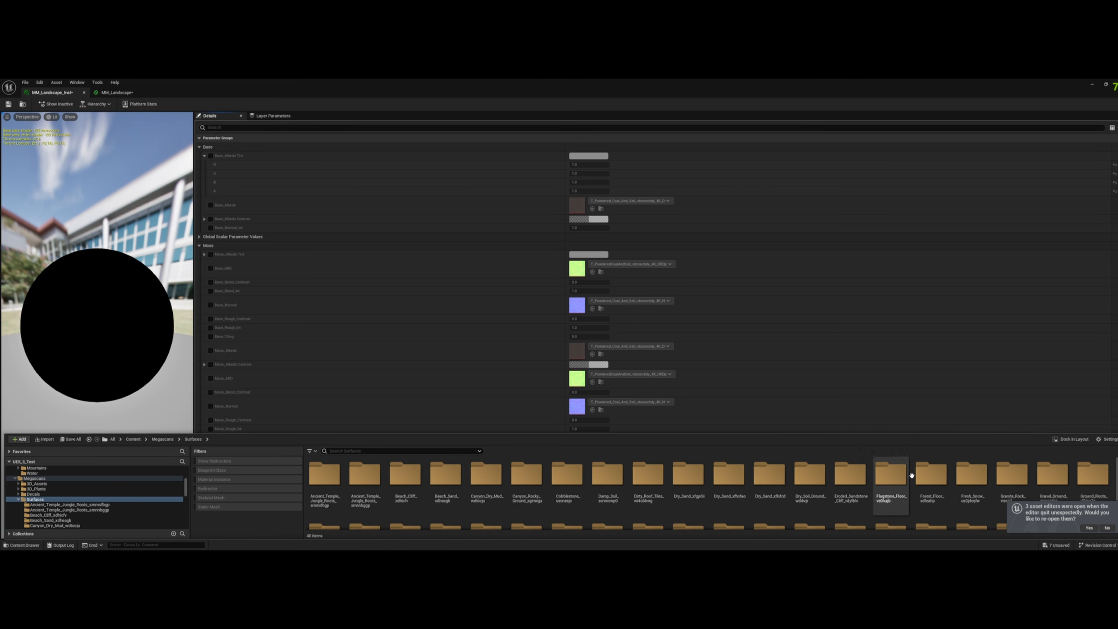
{"action": "scroll", "coordinate": [920, 474], "scroll_direction": "down", "scroll_amount": 2}
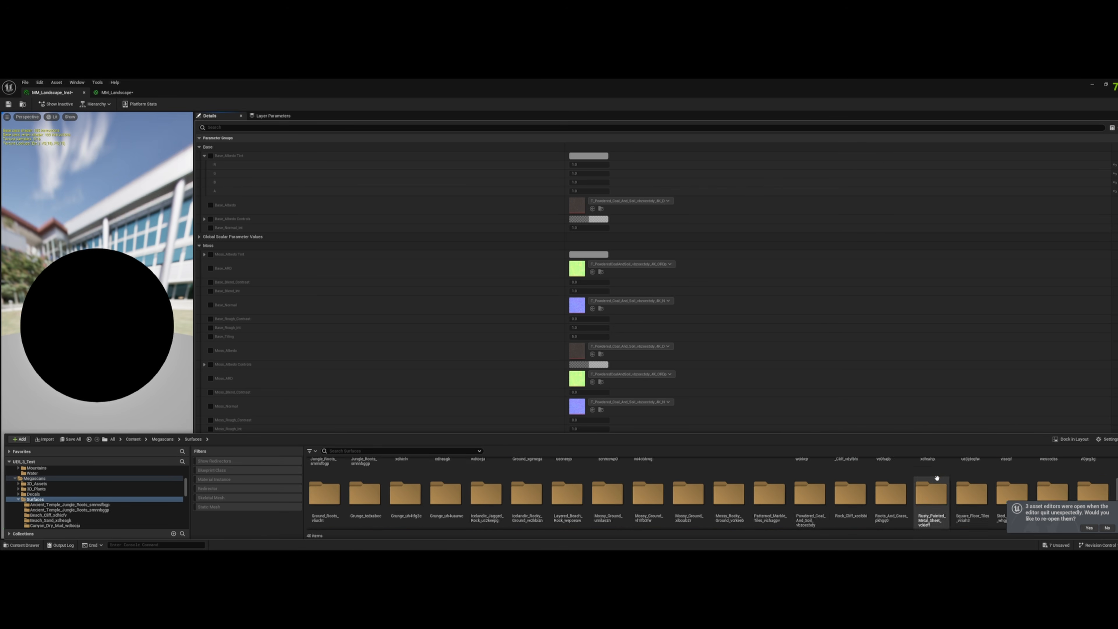
{"action": "double_click", "coordinate": [730, 486]}
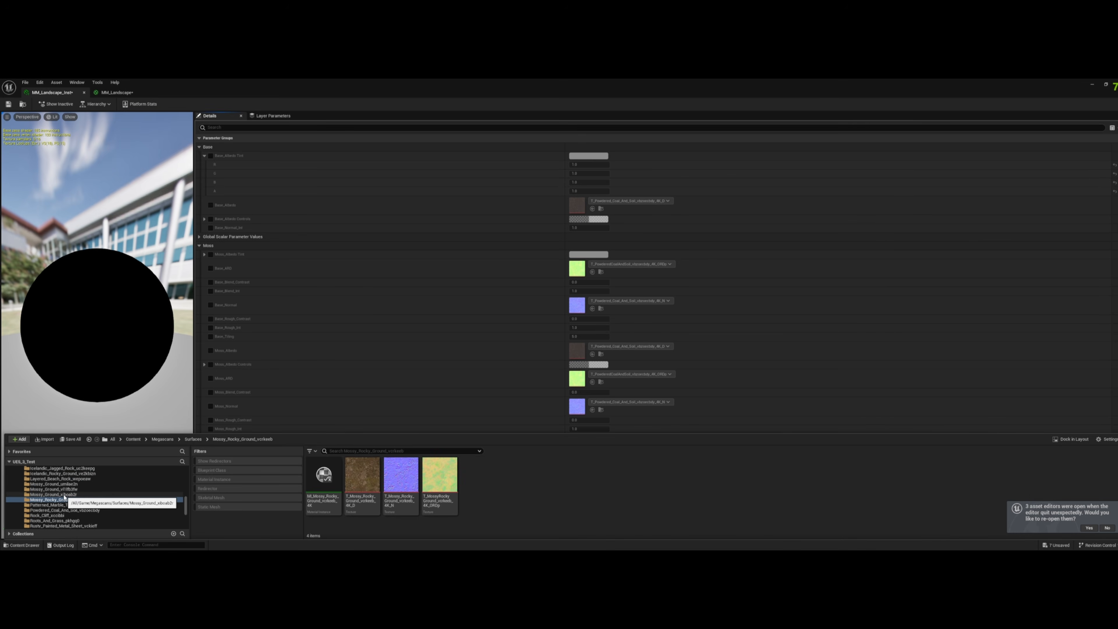
- Enable the Base_Albedo override and check which groups hold the other Base texture parameters
{"action": "left_click", "coordinate": [211, 206]}
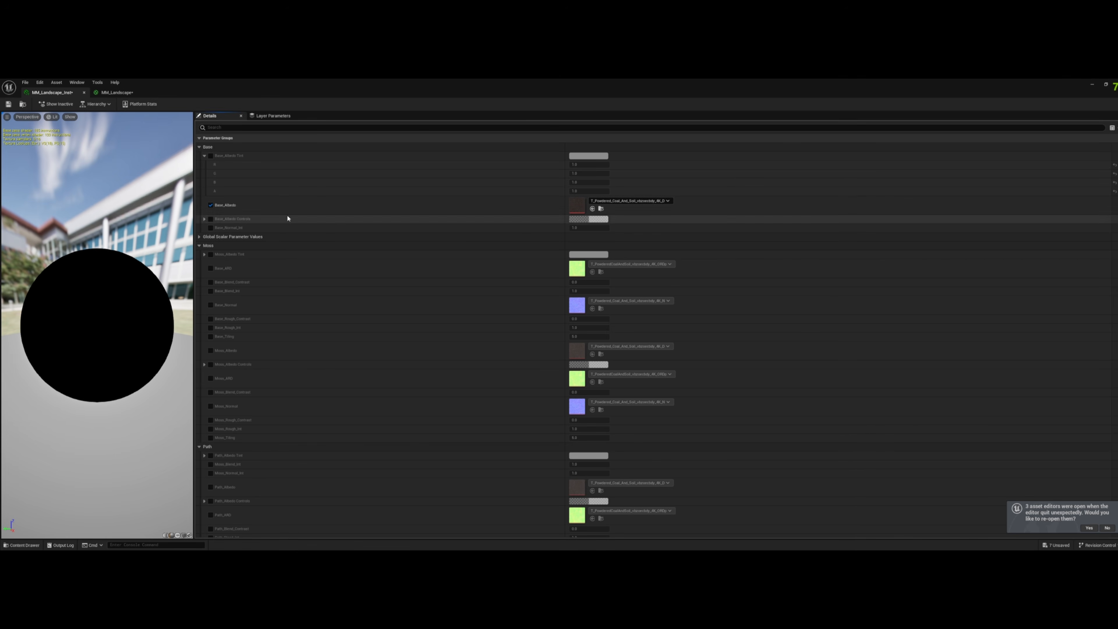
{"action": "scroll", "coordinate": [543, 288], "scroll_direction": "down", "scroll_amount": 5}
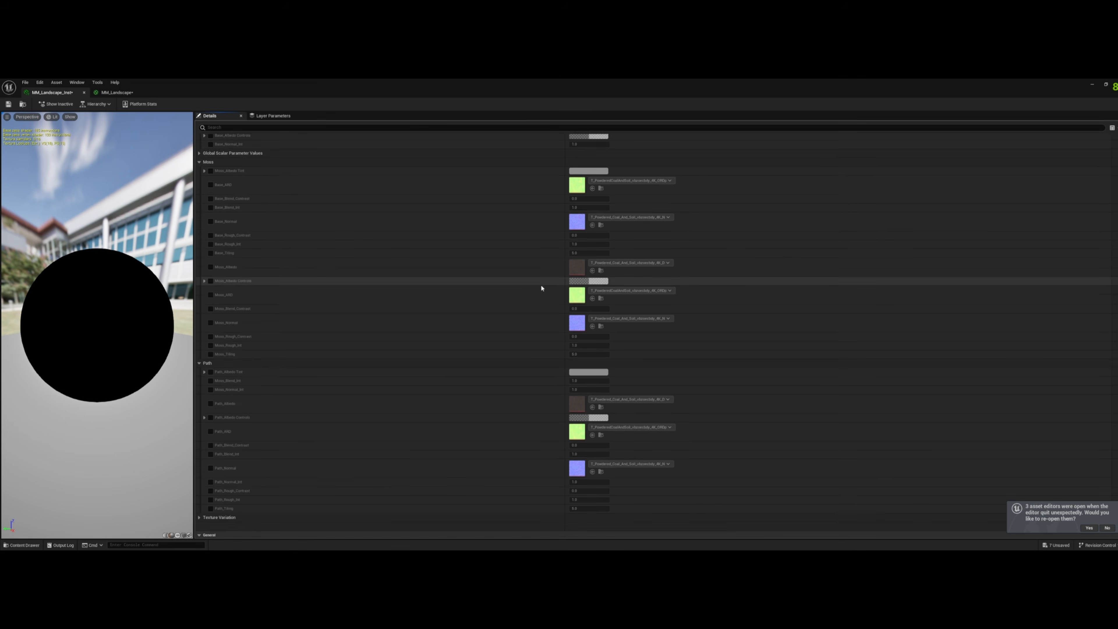
{"action": "scroll", "coordinate": [557, 280], "scroll_direction": "up", "scroll_amount": 5}
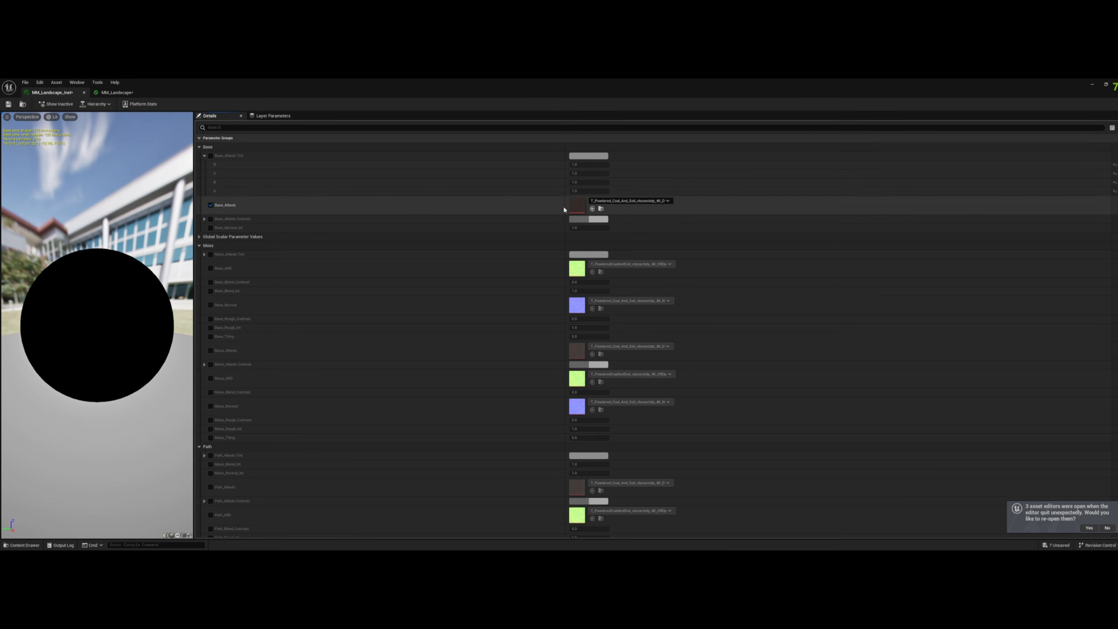
- In MM_Landscape, assign the Base_Normal and Base_ARD texture parameters to the Base group and apply the material changes
{"action": "left_click", "coordinate": [107, 93]}
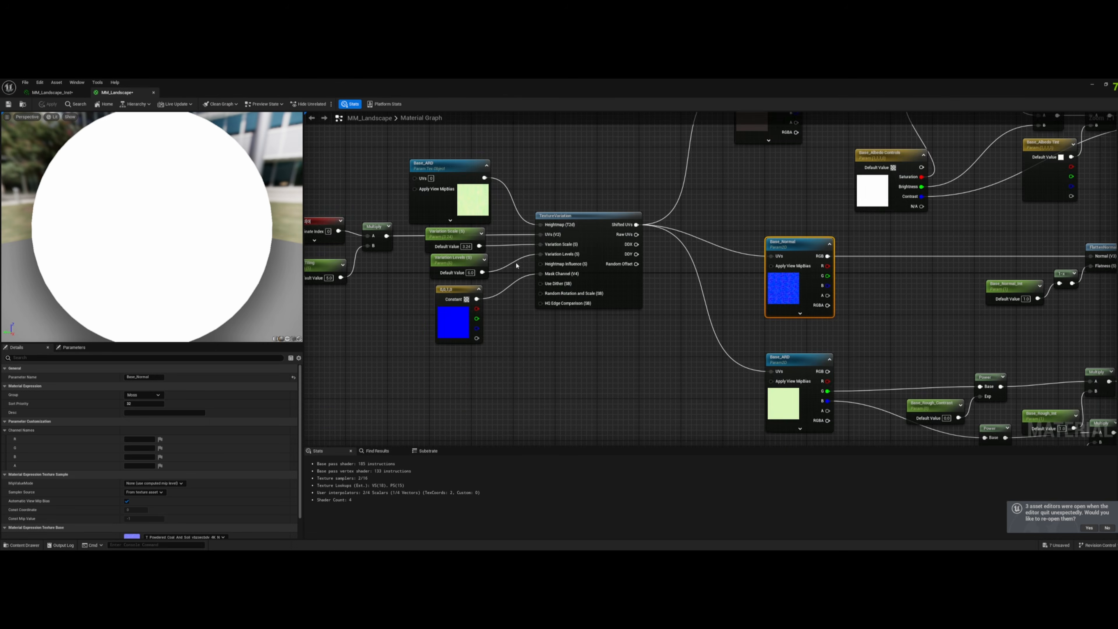
{"action": "right_click_drag", "start_coordinate": [711, 257], "coordinate": [687, 208]}
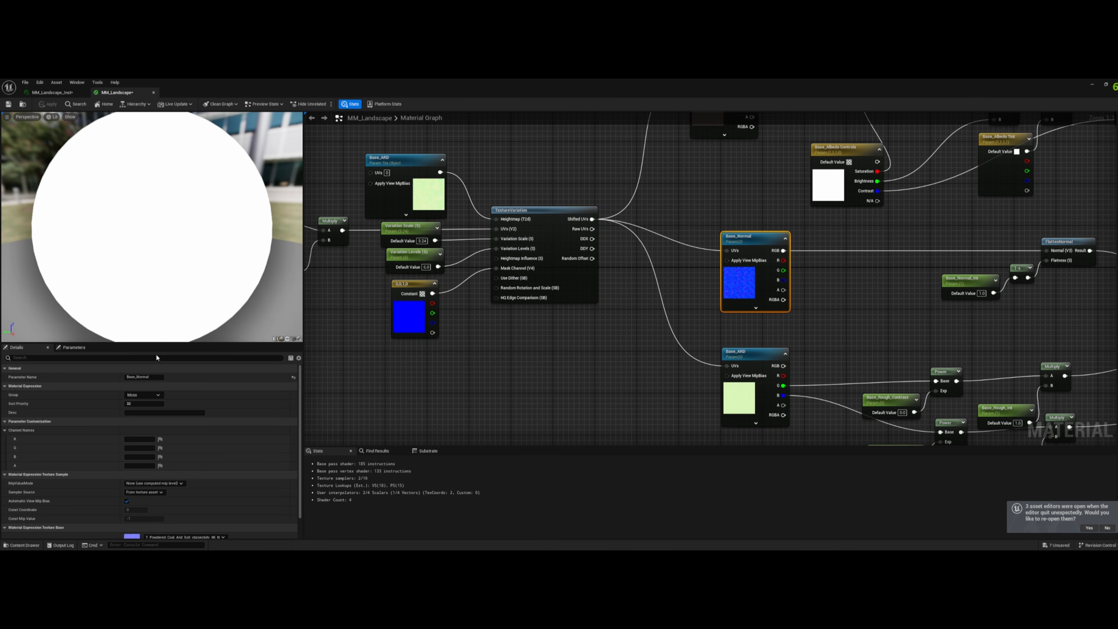
{"action": "right_click_drag", "start_coordinate": [662, 295], "coordinate": [575, 298]}
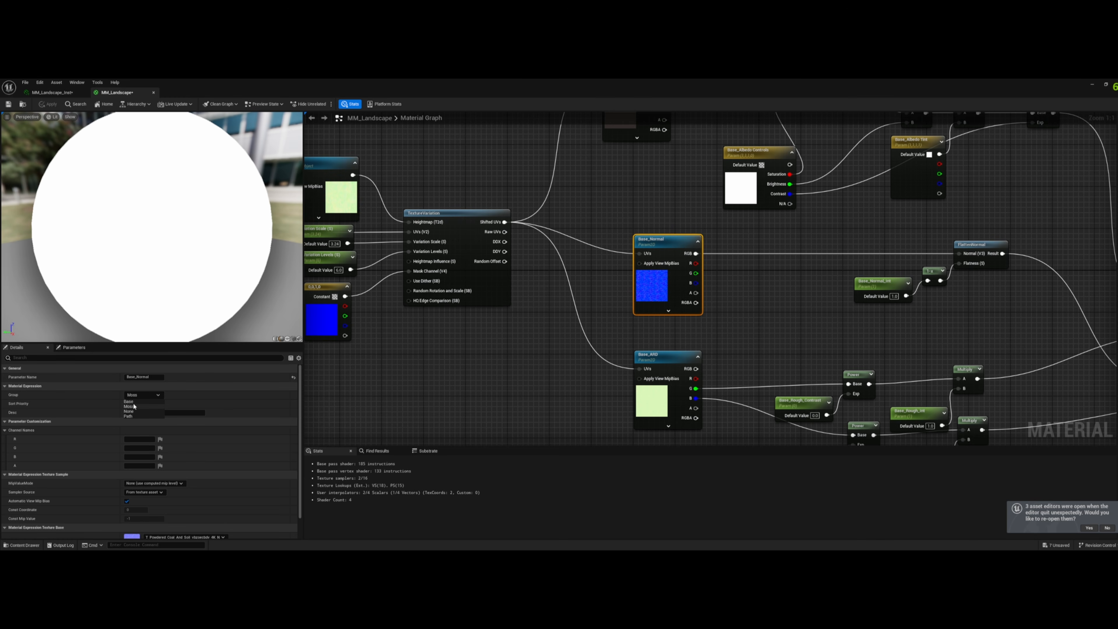
{"action": "left_click", "coordinate": [673, 361]}
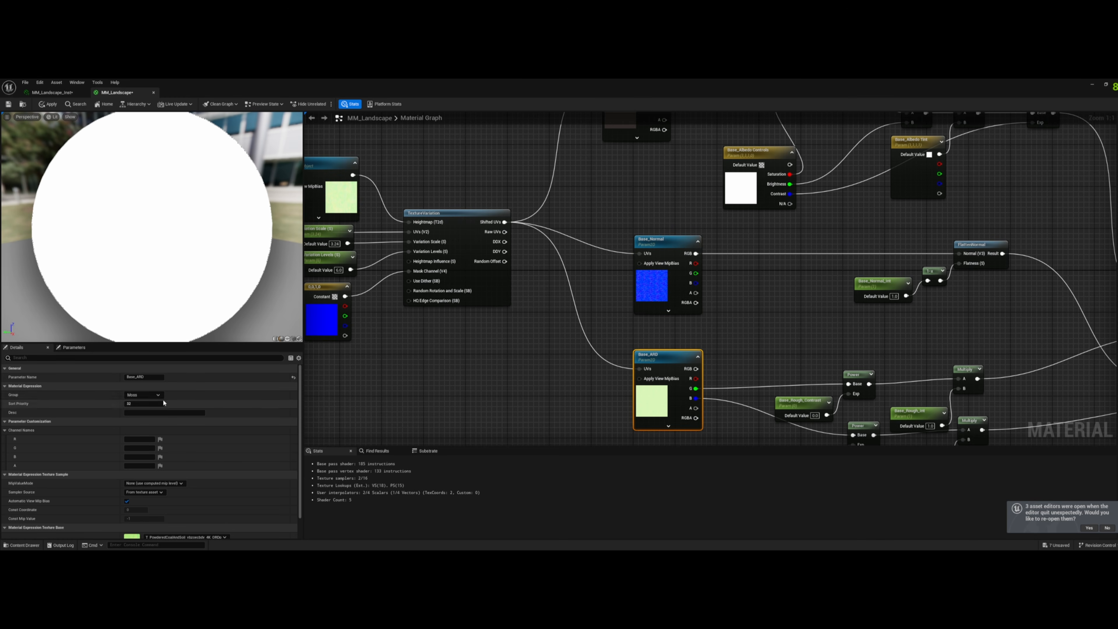
{"action": "left_click", "coordinate": [147, 395]}
{"action": "right_click_drag", "start_coordinate": [445, 343], "coordinate": [565, 354]}
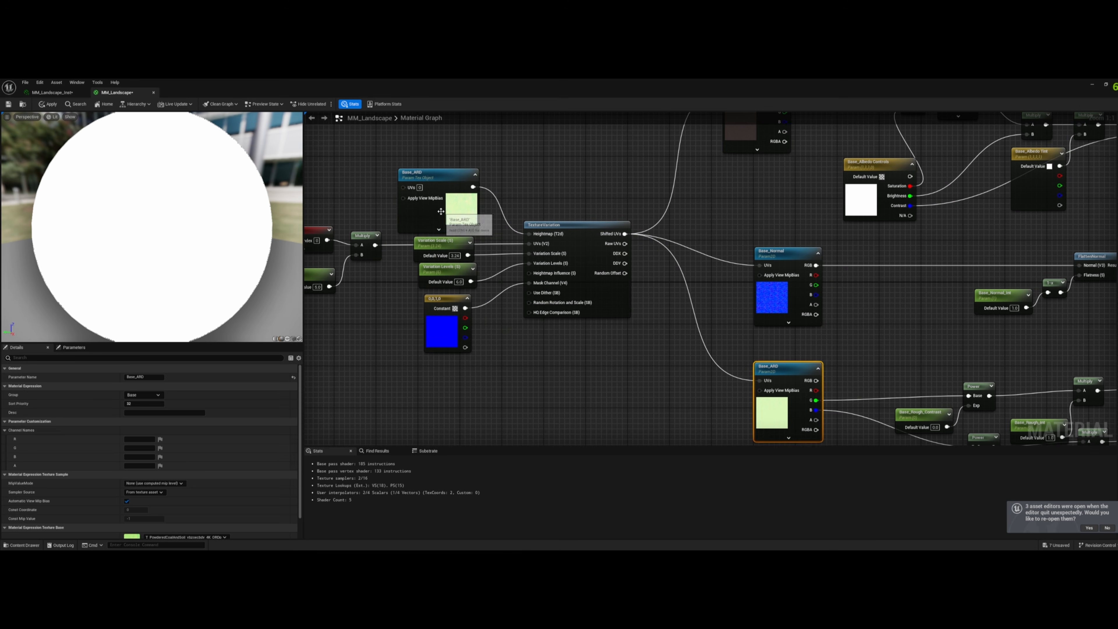
{"action": "left_click", "coordinate": [462, 212]}
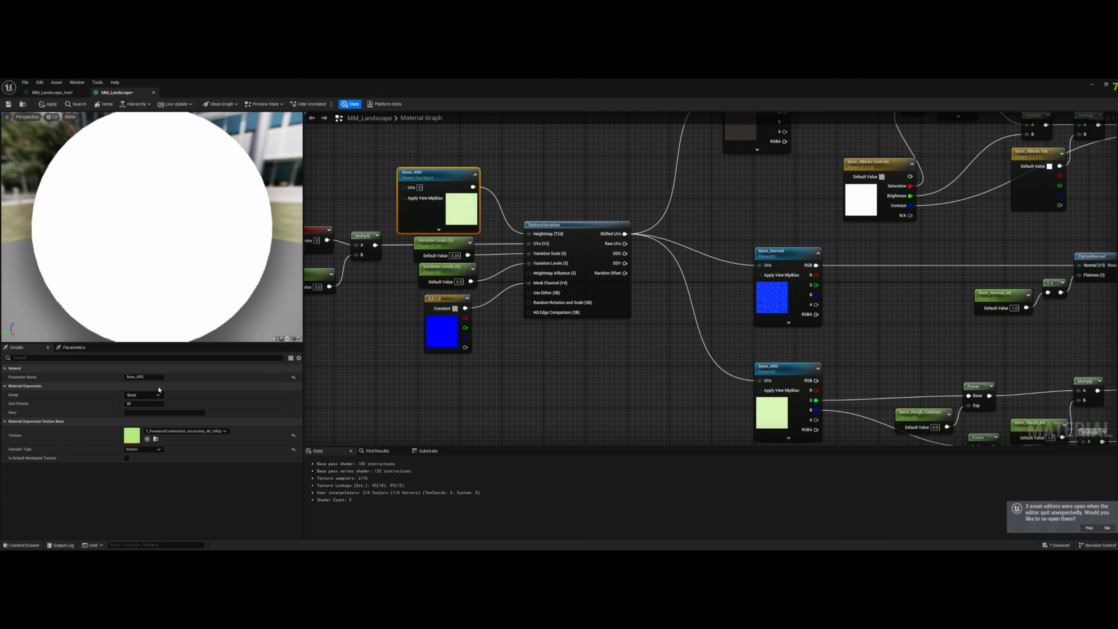
{"action": "left_click", "coordinate": [41, 104]}
- In MM_Landscape_Inst, override Base_ARD and Base_Normal, and assign the matching Mossy_Rocky_Ground textures to Base_Albedo, Base_ARD and Base_Normal
{"action": "left_click", "coordinate": [49, 93]}
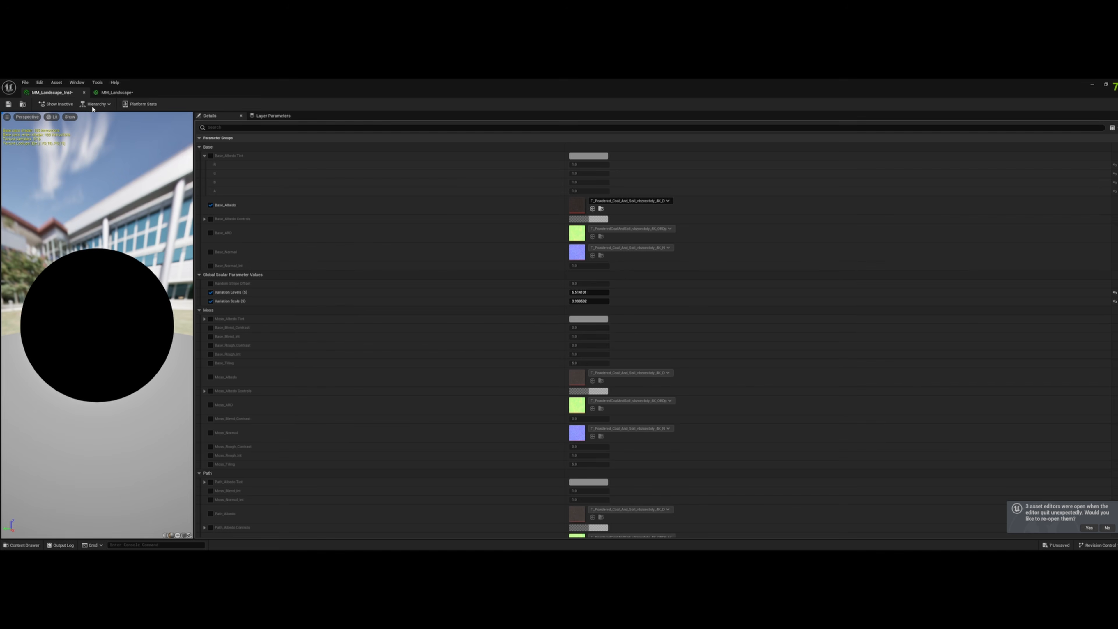
{"action": "left_click", "coordinate": [211, 232]}
{"action": "left_click", "coordinate": [211, 252]}
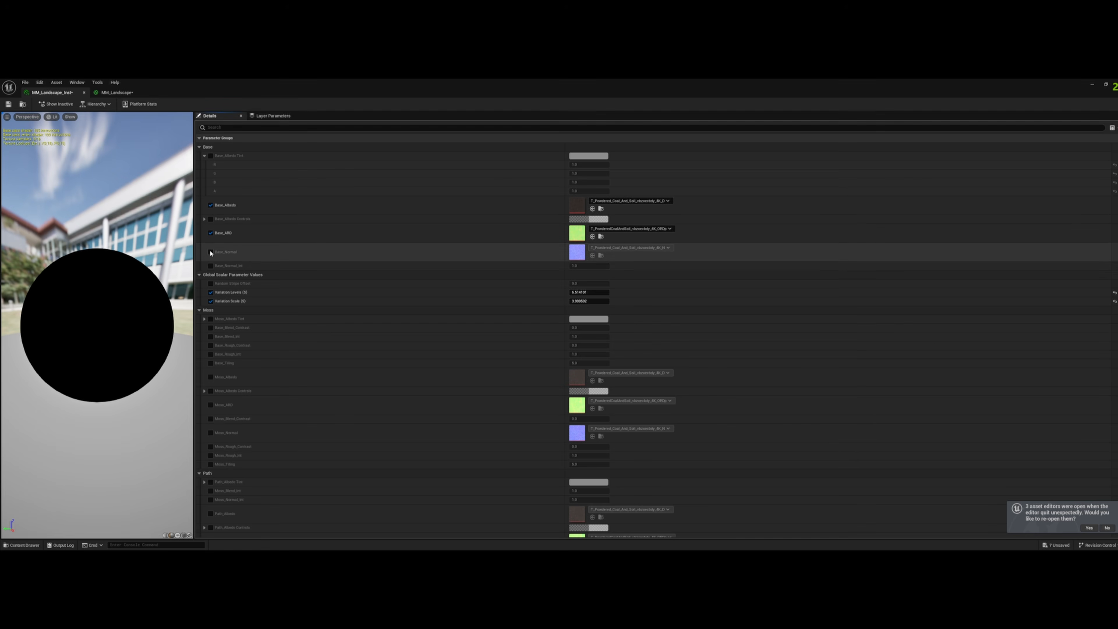
{"action": "left_click", "coordinate": [12, 546]}
{"action": "left_click_drag", "start_coordinate": [362, 476], "coordinate": [577, 205]}
{"action": "left_click_drag", "start_coordinate": [440, 475], "coordinate": [596, 231]}
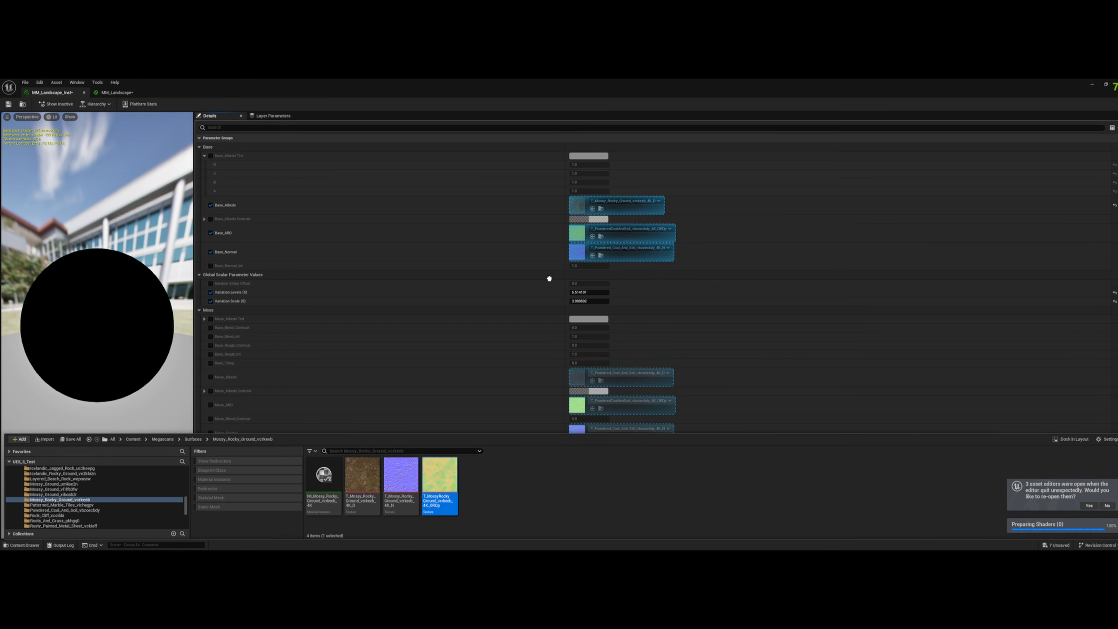
{"action": "left_click_drag", "start_coordinate": [550, 278], "coordinate": [577, 233]}
{"action": "left_click_drag", "start_coordinate": [400, 475], "coordinate": [577, 252]}
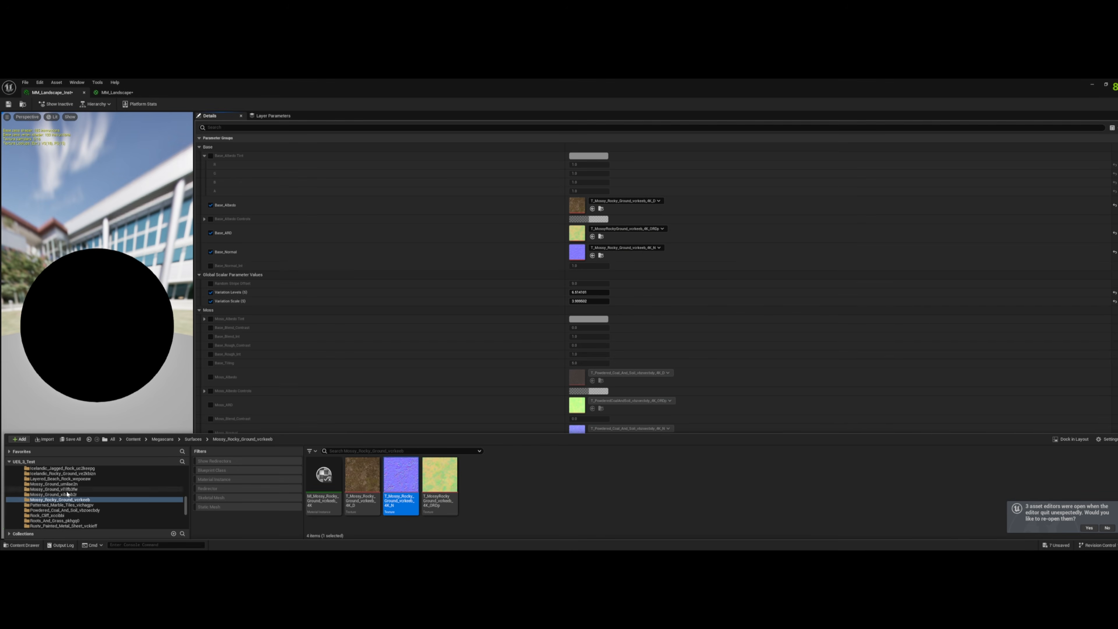
- Open a Mossy_Ground surface folder and enable the Moss_Albedo, Moss_ARD and Moss_Normal overrides
{"action": "left_click", "coordinate": [52, 494]}
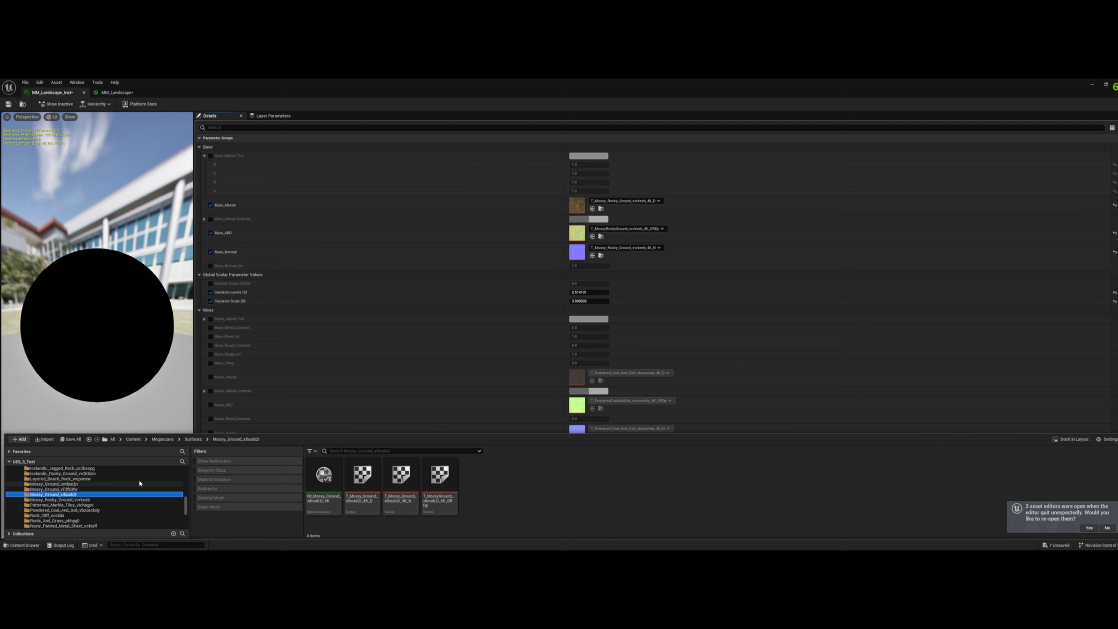
{"action": "left_click", "coordinate": [210, 405]}
{"action": "left_click", "coordinate": [210, 376]}
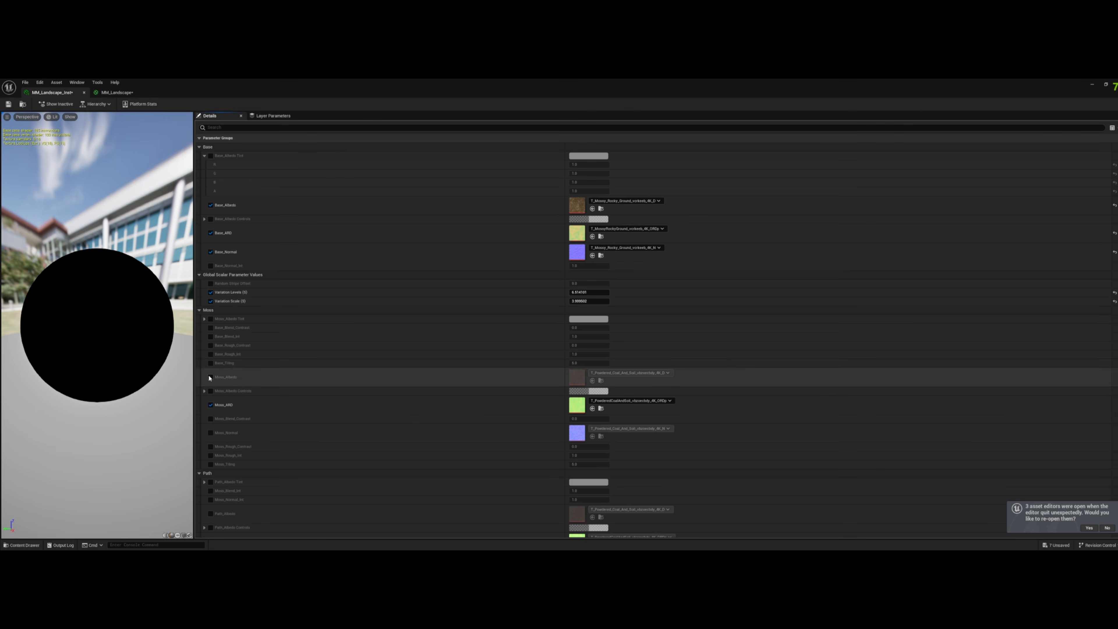
{"action": "left_click", "coordinate": [211, 432]}
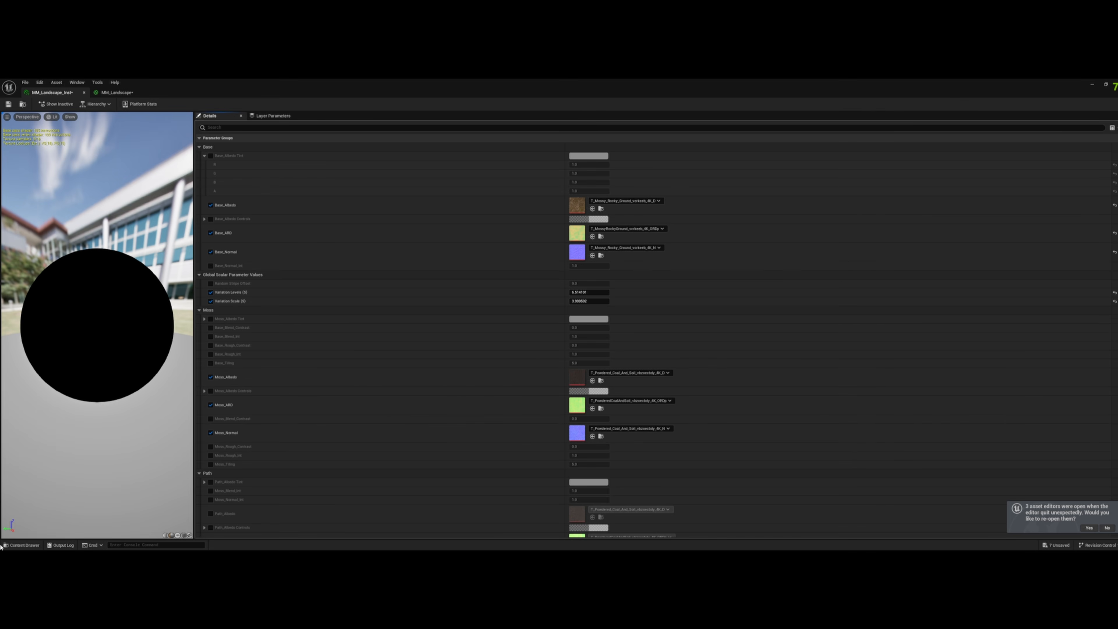
- Choose a Mossy_Ground surface and assign its matching textures to Moss_Albedo, Moss_ARD and Moss_Normal
{"action": "left_click", "coordinate": [15, 547]}
{"action": "left_click_drag", "start_coordinate": [362, 480], "coordinate": [579, 378]}
{"action": "left_click", "coordinate": [78, 489]}
{"action": "left_click", "coordinate": [62, 484]}
{"action": "left_click_drag", "start_coordinate": [439, 476], "coordinate": [578, 406]}
{"action": "scroll", "coordinate": [510, 412], "scroll_direction": "down", "scroll_amount": 3}
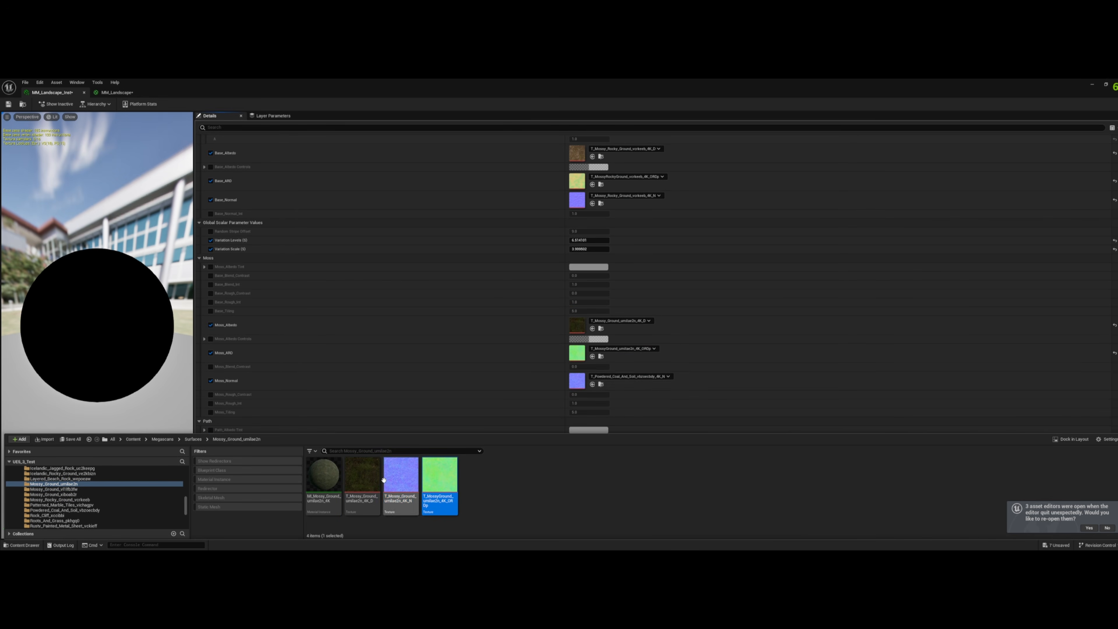
{"action": "left_click_drag", "start_coordinate": [400, 476], "coordinate": [581, 377]}
- Open the Cobblestone surface folder and enable the Path_Albedo, Path_ARD and Path_Normal overrides
{"action": "scroll", "coordinate": [419, 312], "scroll_direction": "down", "scroll_amount": 3}
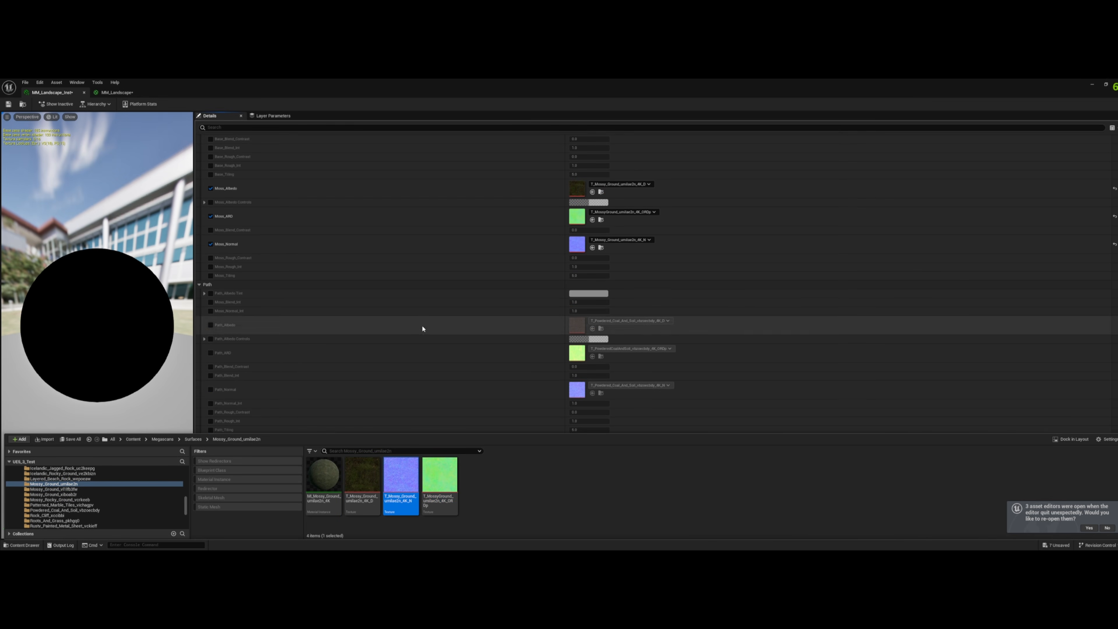
{"action": "scroll", "coordinate": [81, 500], "scroll_direction": "up", "scroll_amount": 3}
{"action": "scroll", "coordinate": [82, 500], "scroll_direction": "up", "scroll_amount": 2}
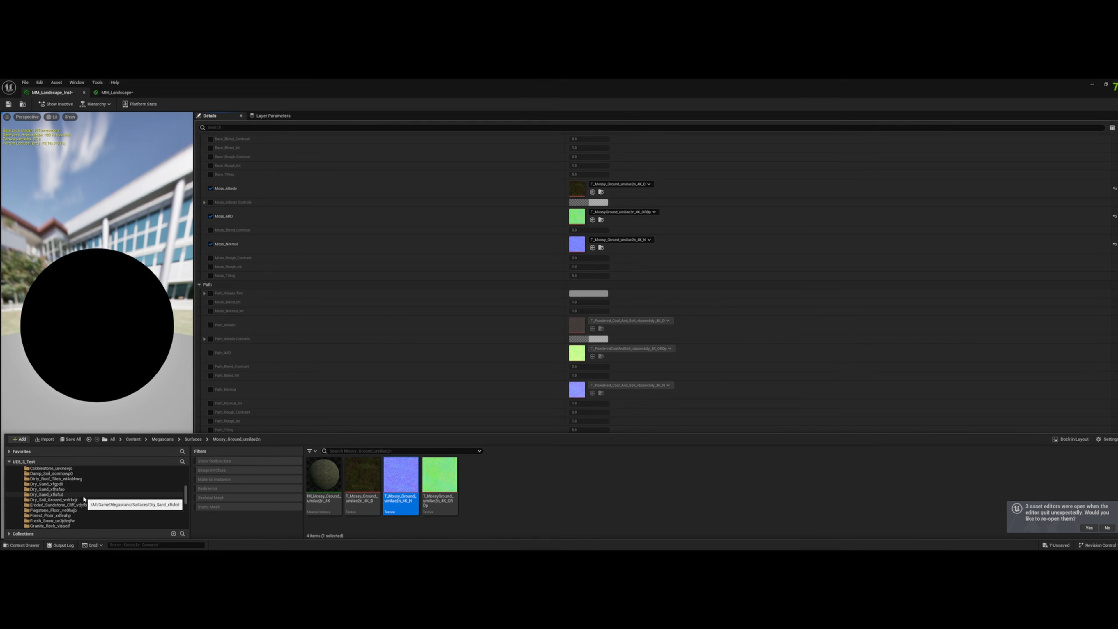
{"action": "scroll", "coordinate": [83, 499], "scroll_direction": "up", "scroll_amount": 3}
{"action": "left_click", "coordinate": [59, 500]}
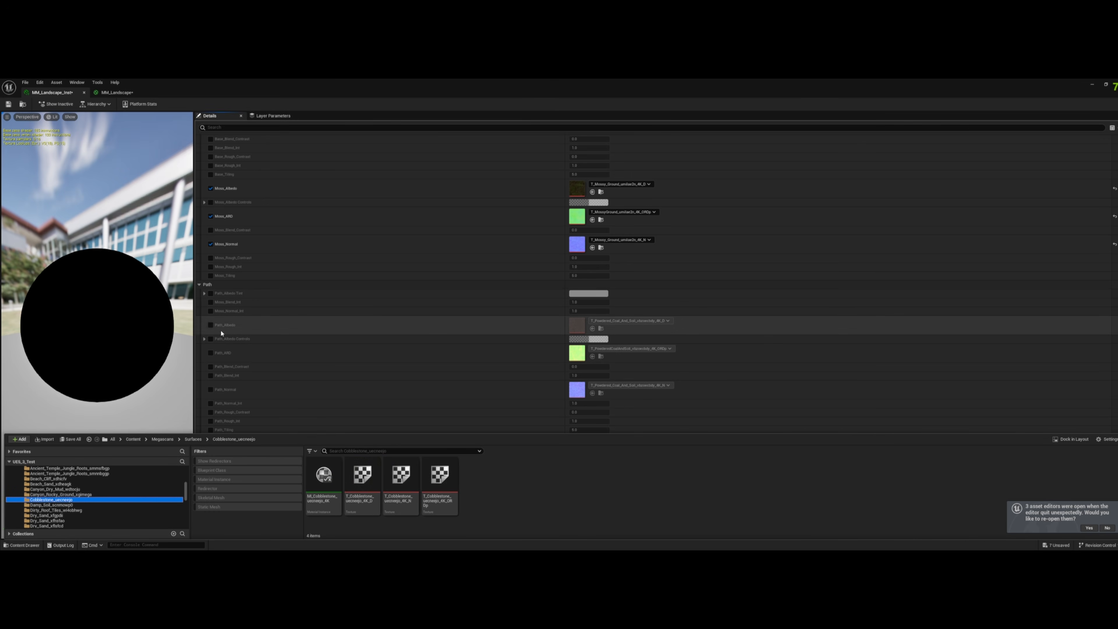
{"action": "left_click", "coordinate": [211, 325]}
{"action": "left_click", "coordinate": [211, 353]}
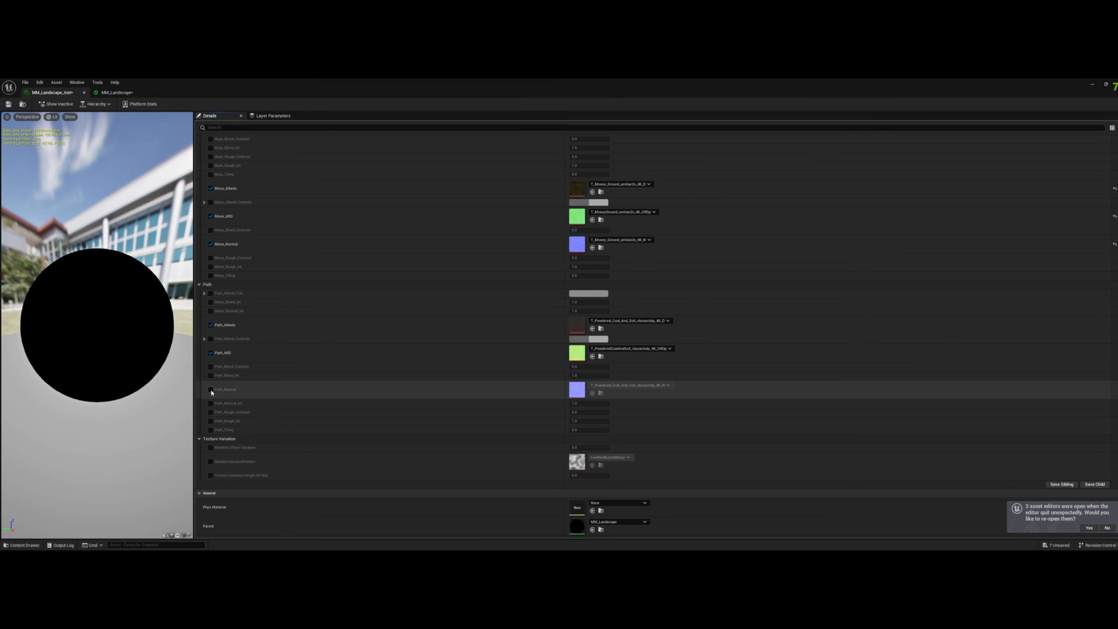
{"action": "left_click", "coordinate": [211, 389]}
- Assign the matching Cobblestone textures to Path_Albedo, Path_Normal and Path_ARD
{"action": "left_click", "coordinate": [23, 545]}
{"action": "left_click_drag", "start_coordinate": [361, 485], "coordinate": [579, 326]}
{"action": "left_click_drag", "start_coordinate": [401, 478], "coordinate": [579, 390]}
{"action": "left_click_drag", "start_coordinate": [439, 476], "coordinate": [581, 353]}
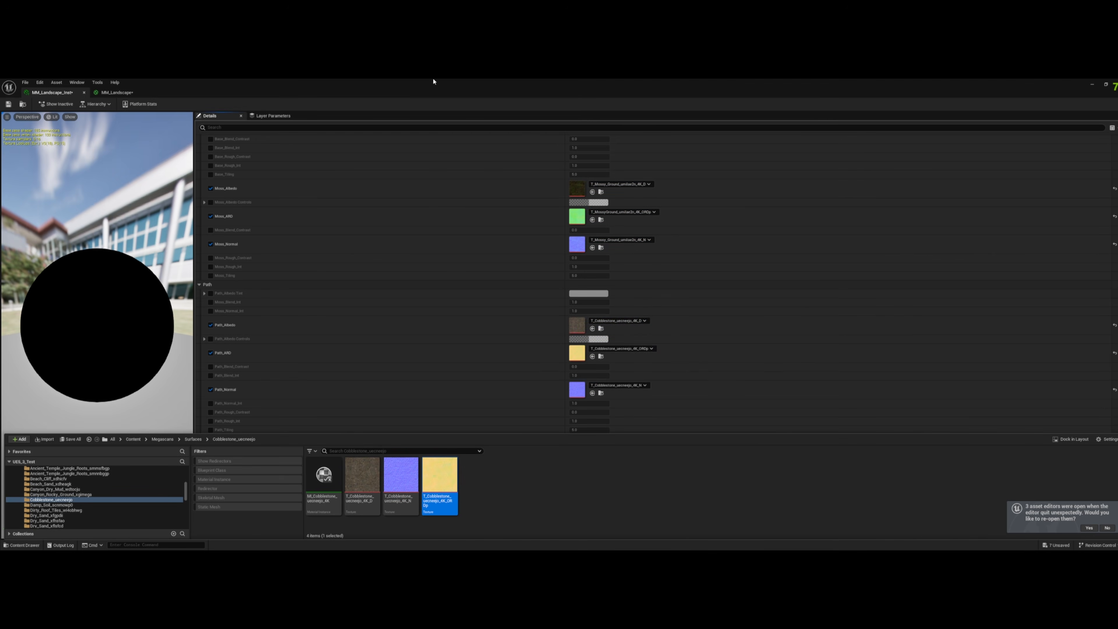
- Undock the material instance window beside the scale model and shrink its asset browser to uncover the Base and Moss parameters
{"action": "left_click_drag", "start_coordinate": [434, 83], "coordinate": [828, 158]}
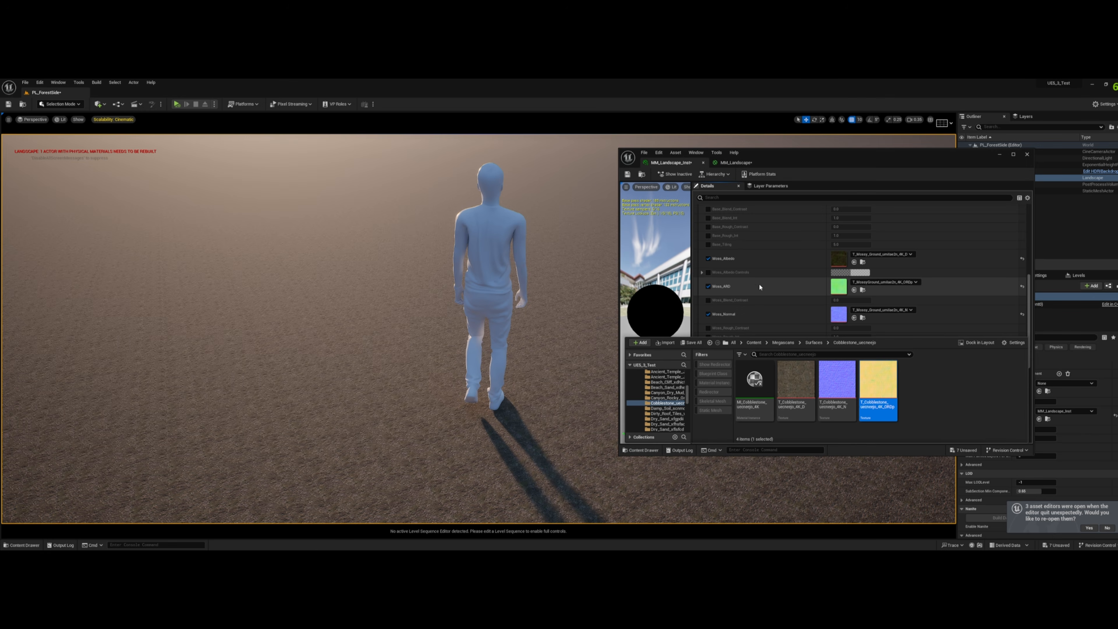
{"action": "scroll", "coordinate": [760, 287], "scroll_direction": "up", "scroll_amount": 5}
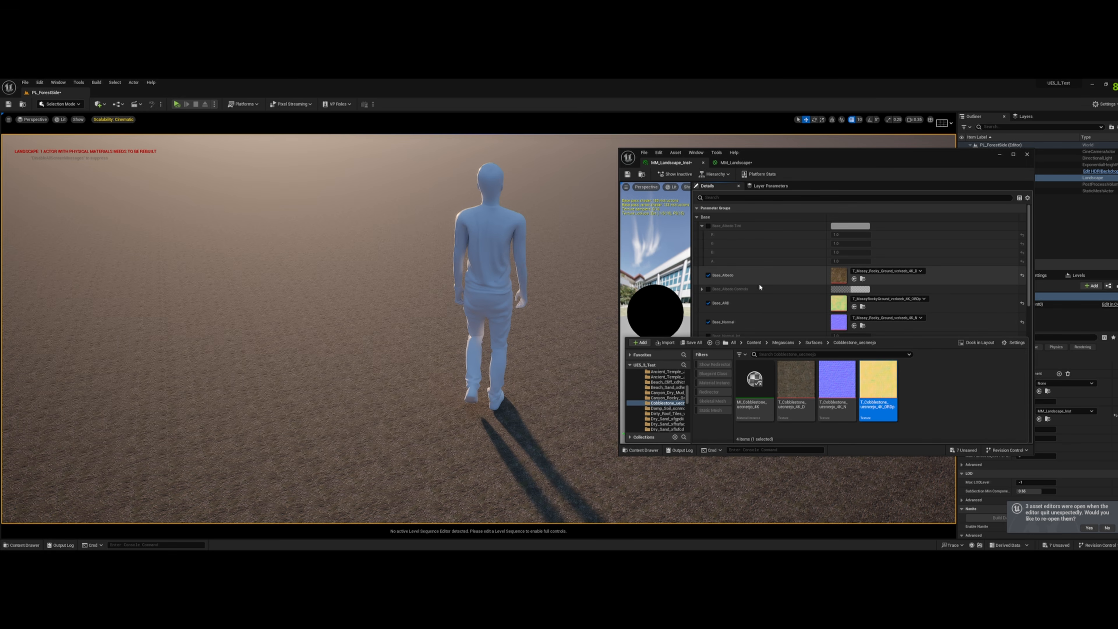
{"action": "scroll", "coordinate": [760, 287], "scroll_direction": "down", "scroll_amount": 3}
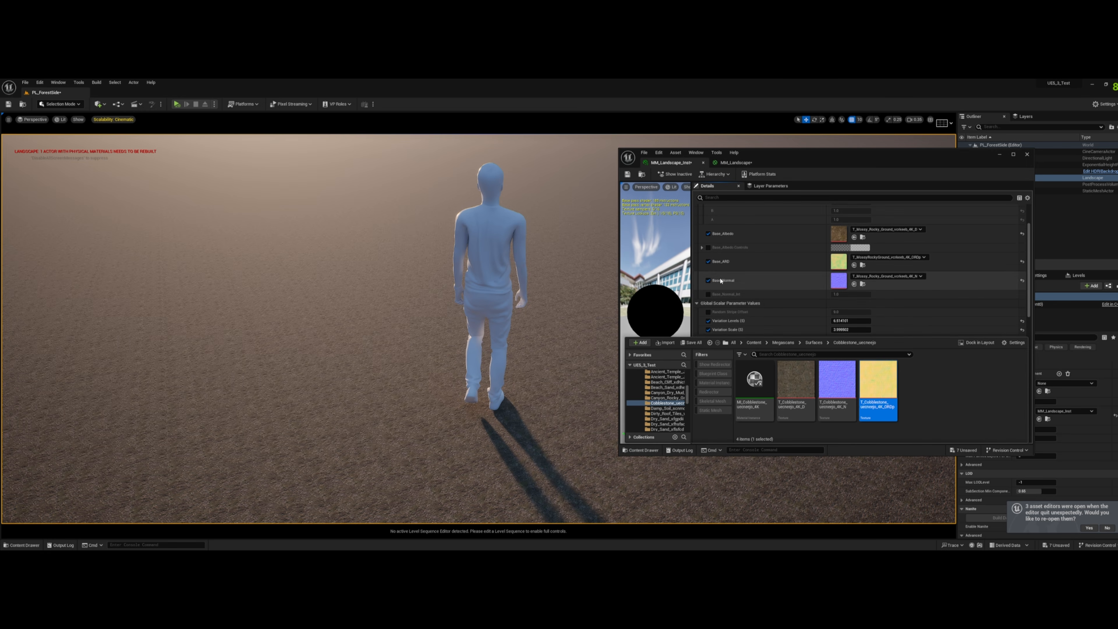
{"action": "left_click_drag", "start_coordinate": [757, 338], "coordinate": [755, 420]}
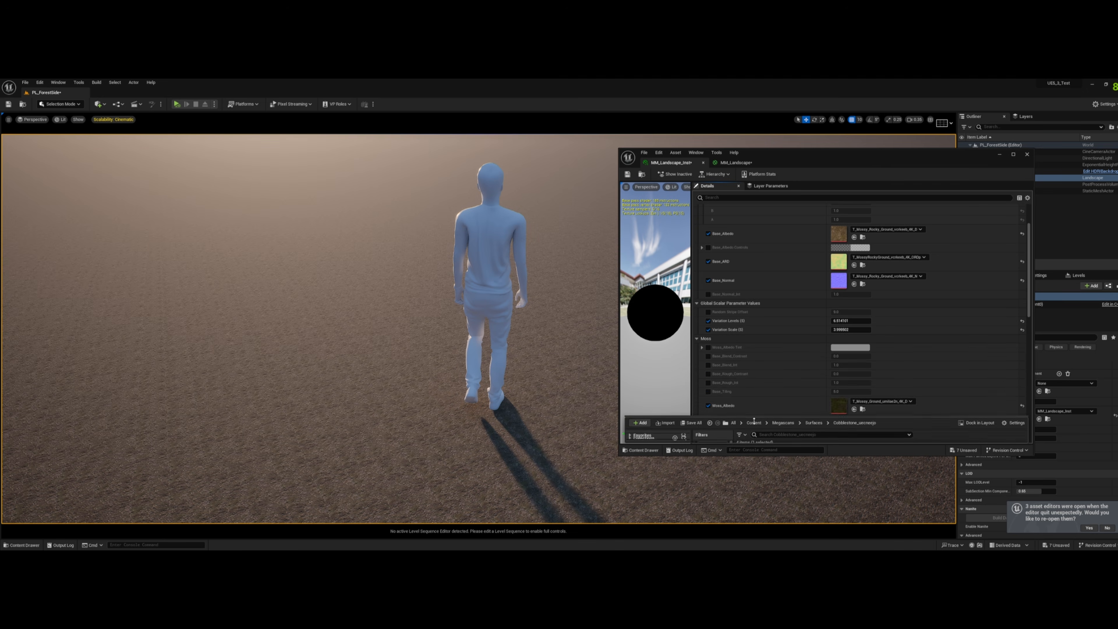
- Move the Base_Tiling parameter into the Base group in the MM_Landscape graph and apply the material changes
{"action": "scroll", "coordinate": [784, 366], "scroll_direction": "up", "scroll_amount": 3}
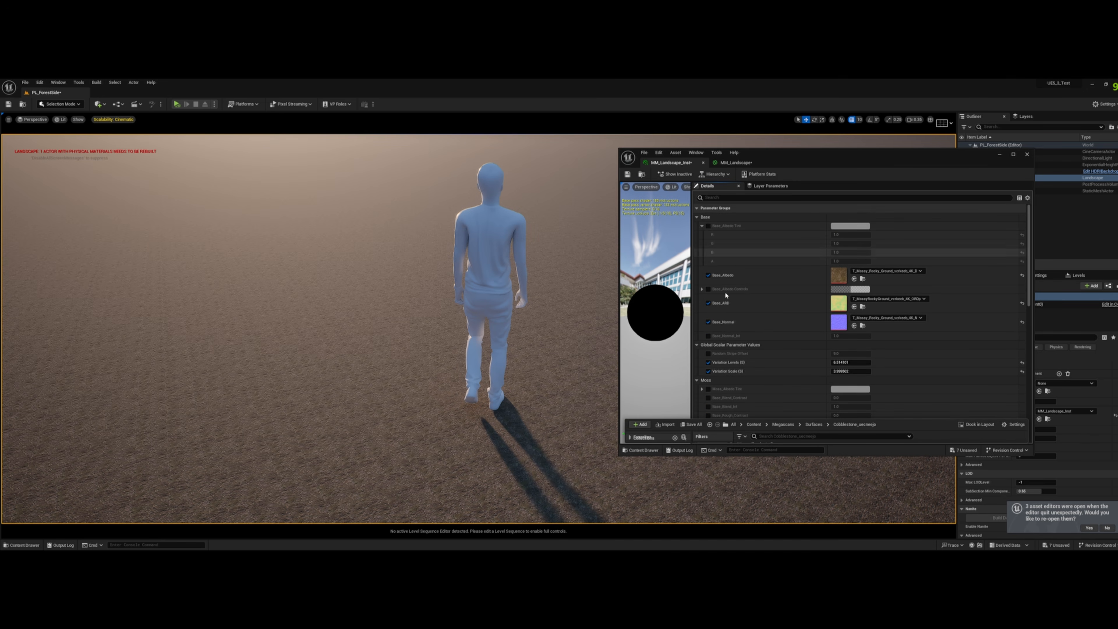
{"action": "left_click", "coordinate": [735, 162]}
{"action": "right_click_drag", "start_coordinate": [796, 266], "coordinate": [915, 228]}
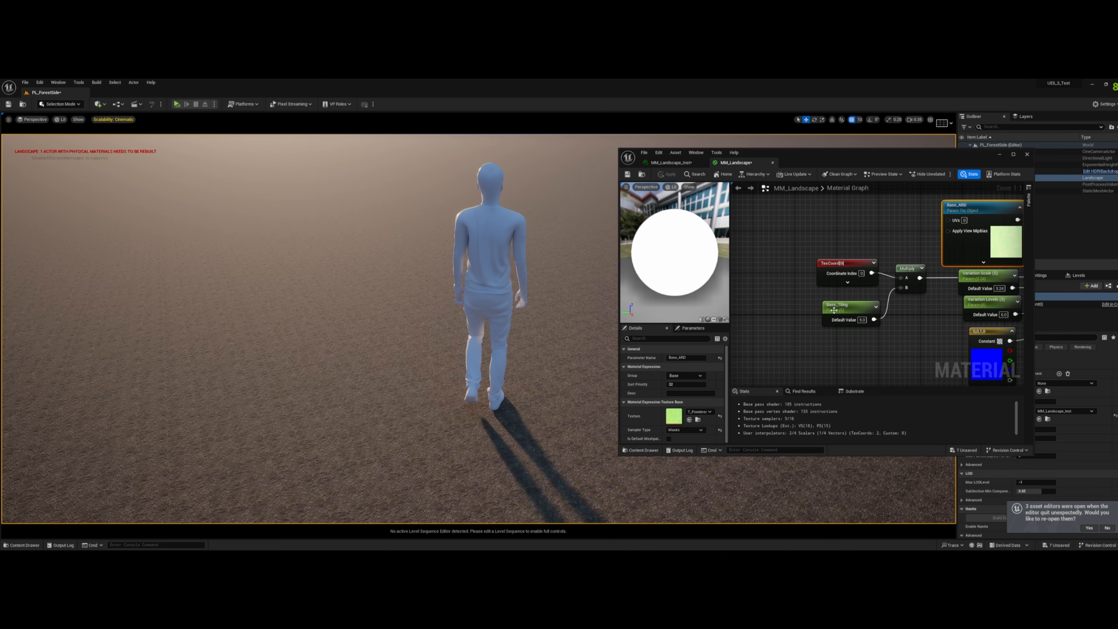
{"action": "left_click", "coordinate": [845, 308]}
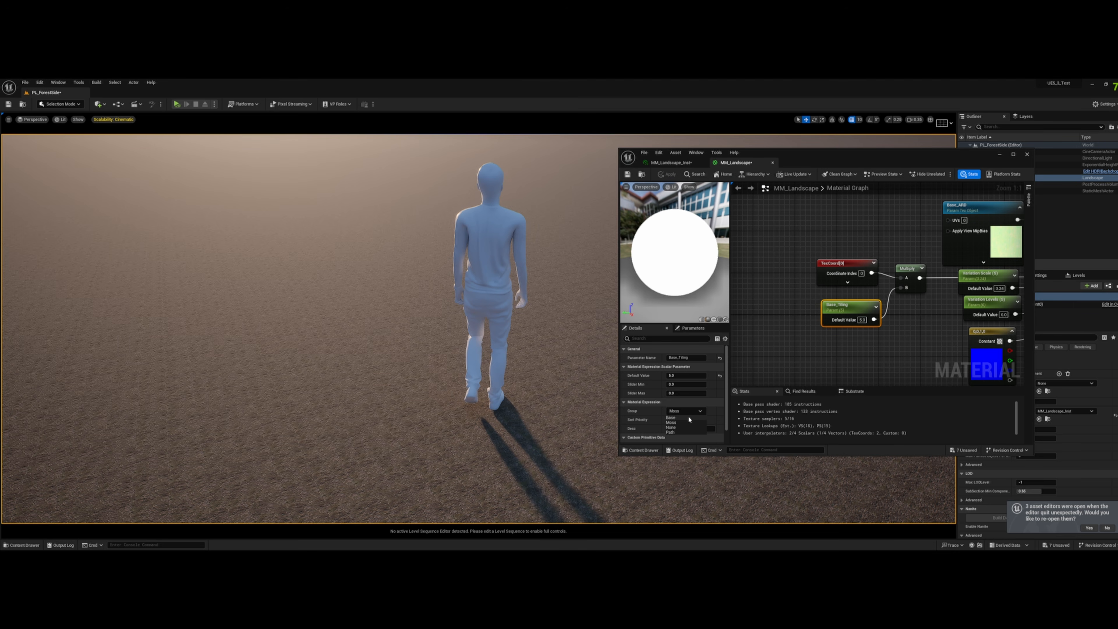
{"action": "left_click", "coordinate": [667, 174]}
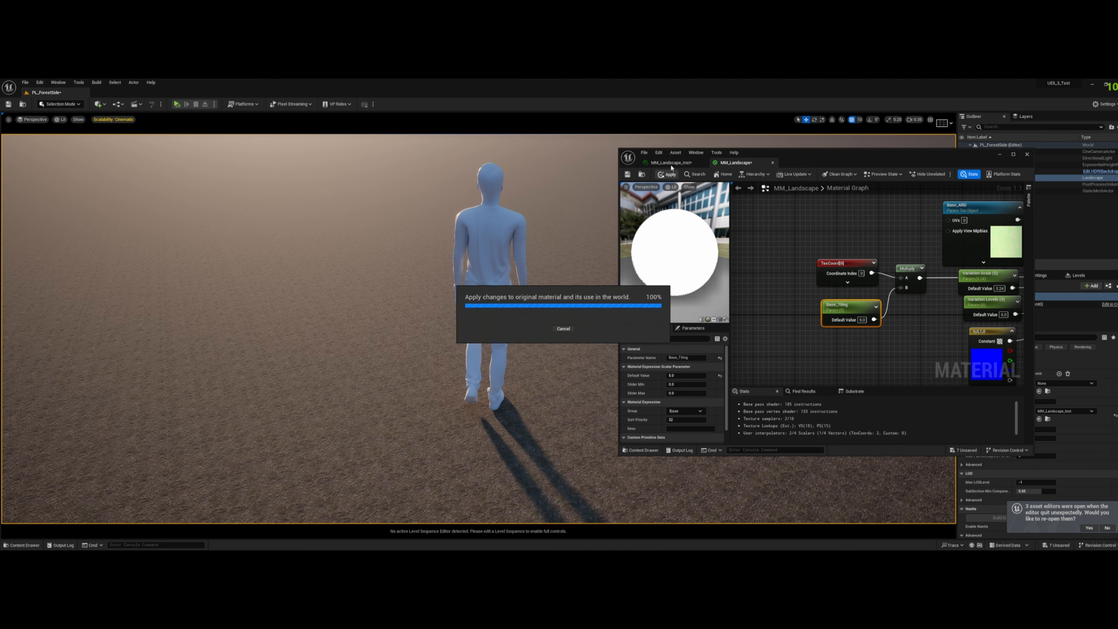
- Return to the MM_Landscape material instance and set Base_Tiling to 0.5, trying 1 first
{"action": "left_click", "coordinate": [671, 162]}
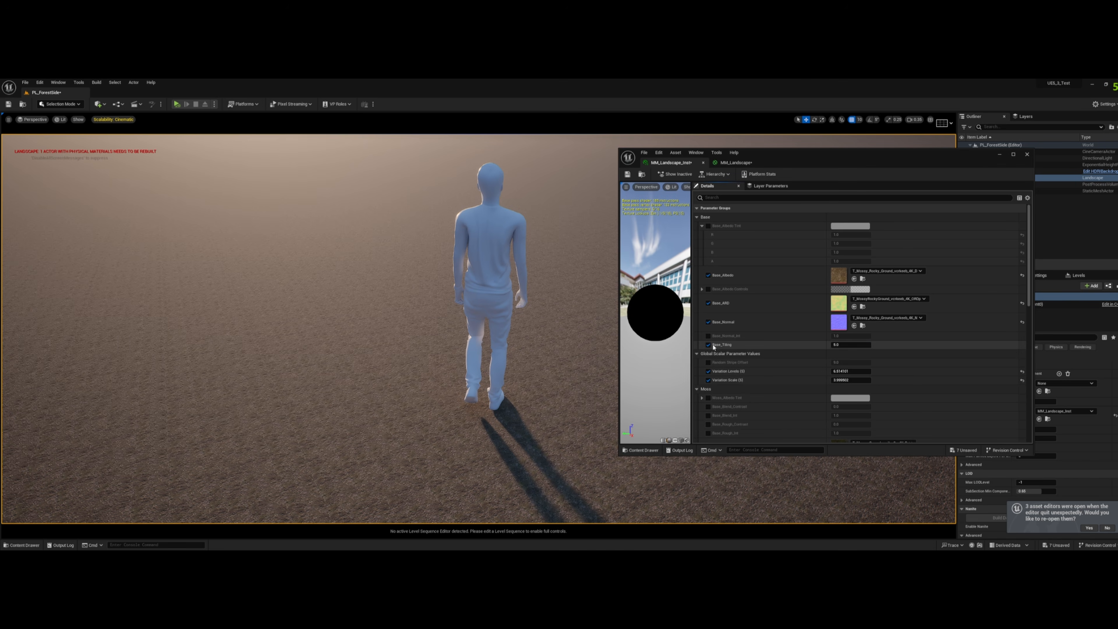
{"action": "left_click", "coordinate": [844, 345]}
{"action": "type", "text": "1"}
{"action": "key", "text": "Return"}
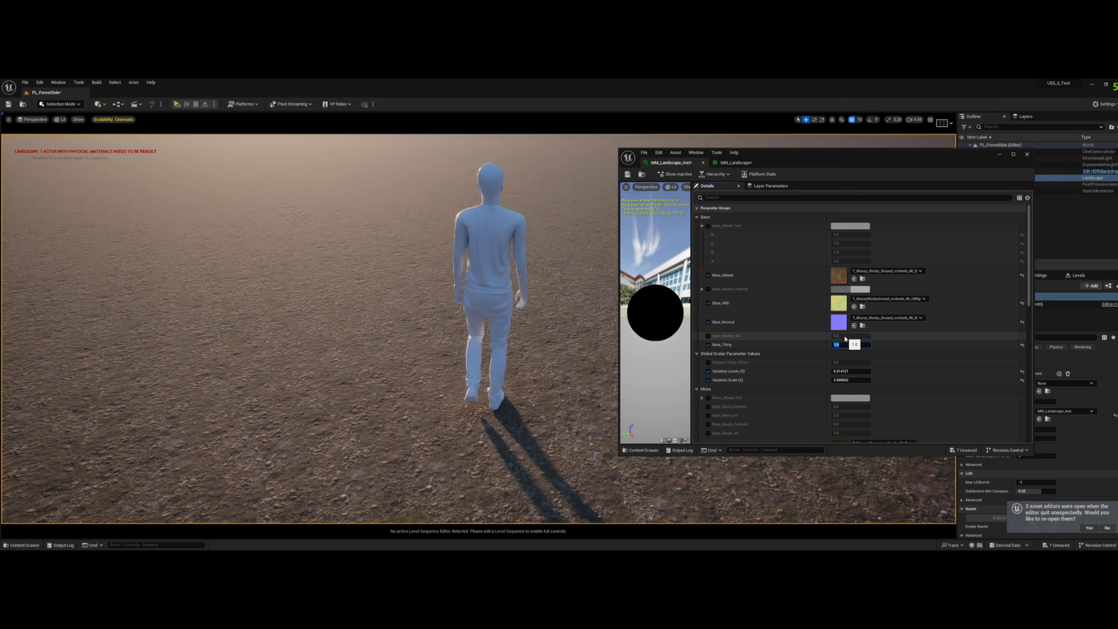
{"action": "mouse_move", "coordinate": [423, 324]}
{"action": "right_mouse_down"}
{"action": "mouse_move", "coordinate": [457, 349]}
{"action": "mouse_move", "coordinate": [416, 322]}
{"action": "right_mouse_up"}
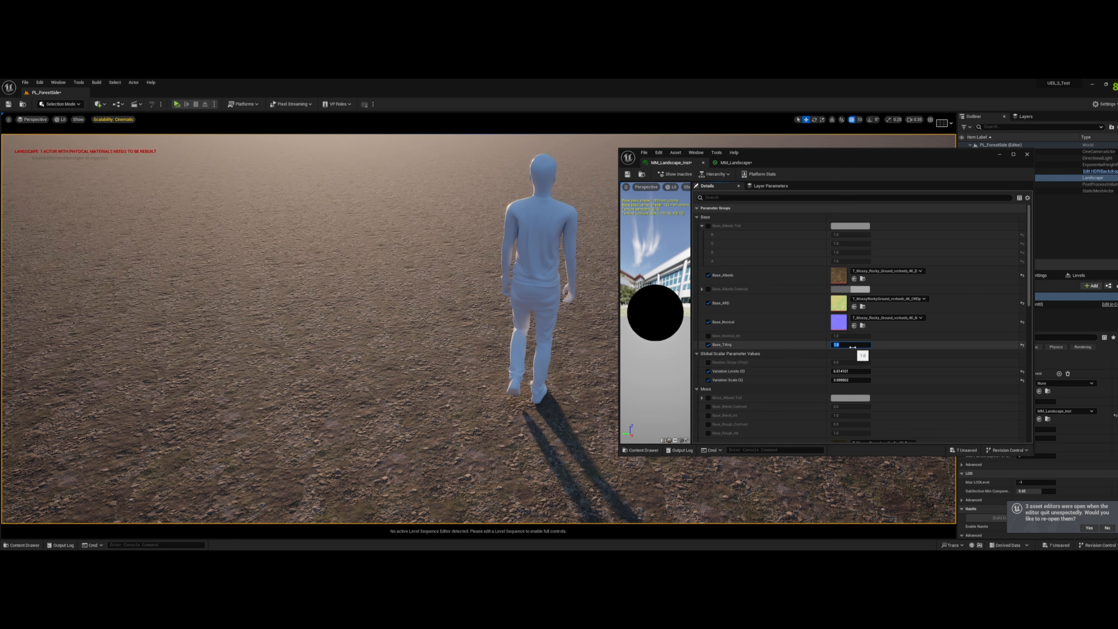
{"action": "type", "text": "0.5"}
{"action": "key", "text": "Return"}
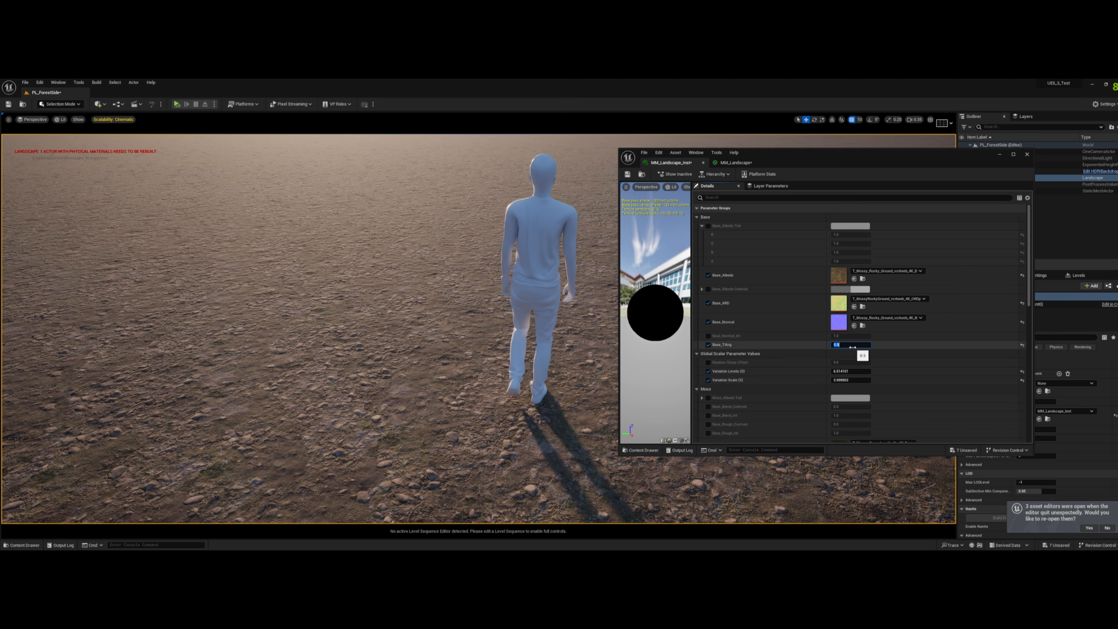
- Switch the level editor to Landscape mode with the paint tools around the scale figure
{"action": "key", "text": "s"}
{"action": "right_click_drag", "start_coordinate": [519, 328], "coordinate": [550, 315]}
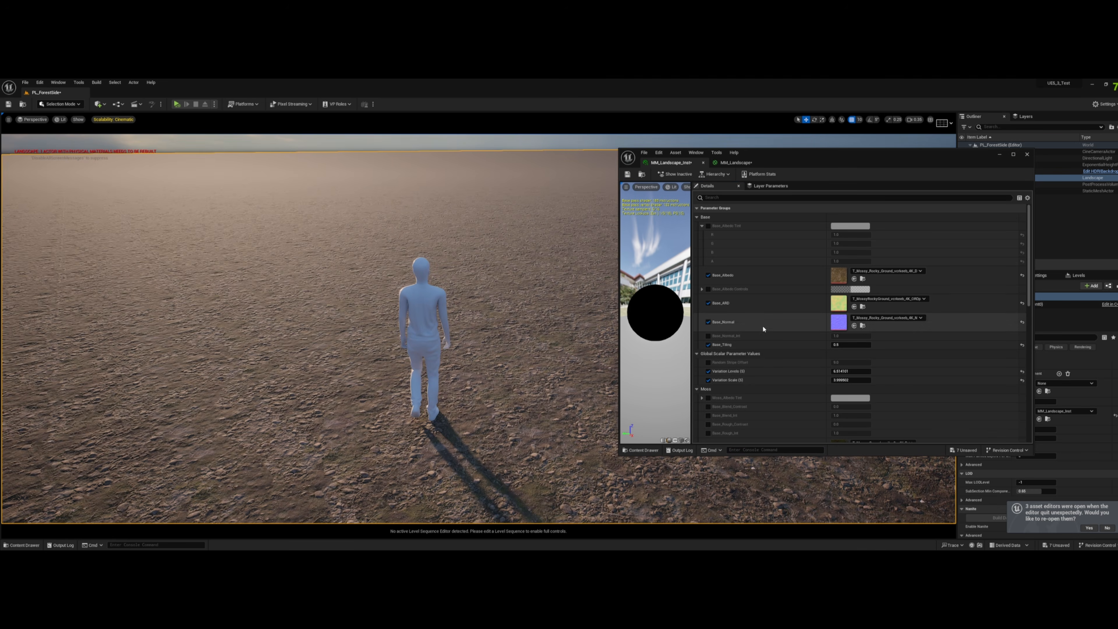
{"action": "left_click", "coordinate": [60, 104]}
{"action": "left_click", "coordinate": [73, 123]}
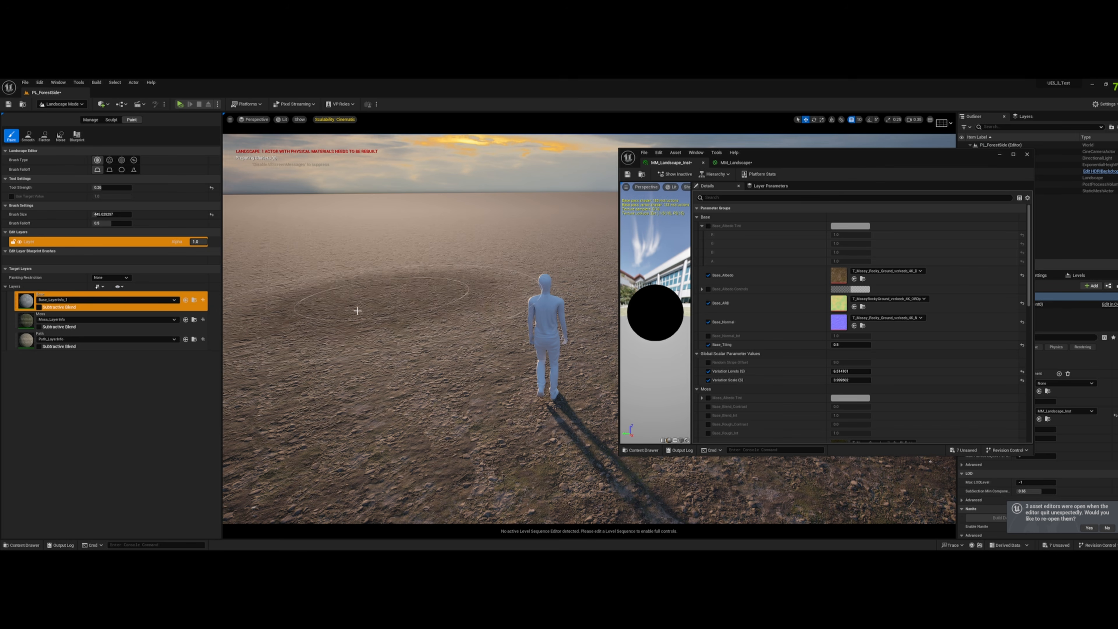
{"action": "key", "text": "s"}
{"action": "right_click_drag", "start_coordinate": [376, 265], "coordinate": [391, 272]}
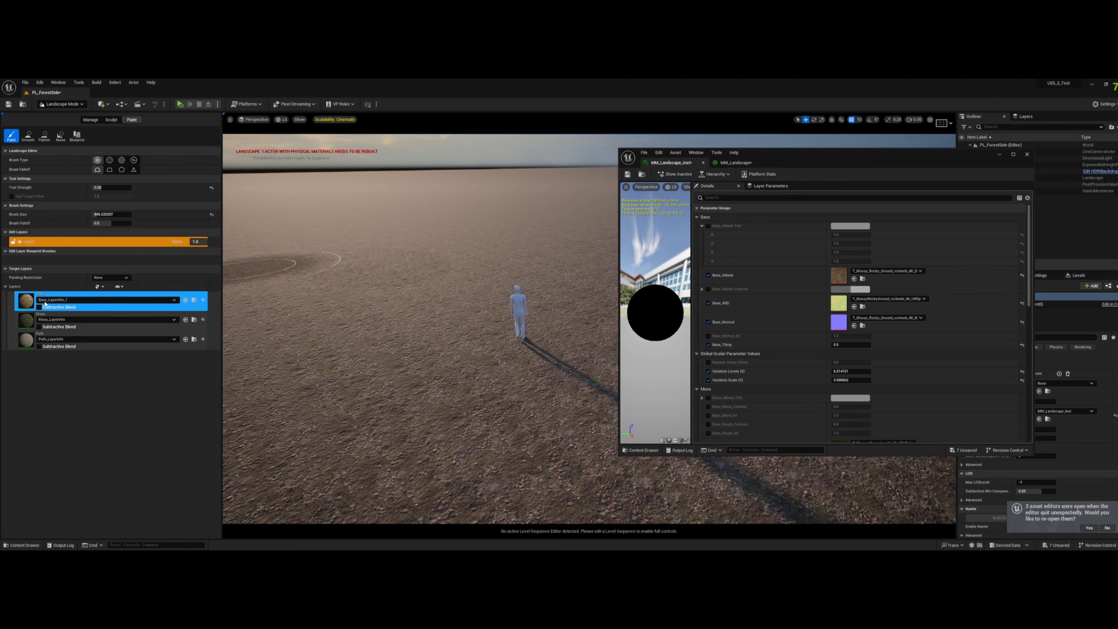
- Paint trial strokes of the Moss layer on the landscape beside the scale figure
{"action": "left_click", "coordinate": [31, 325]}
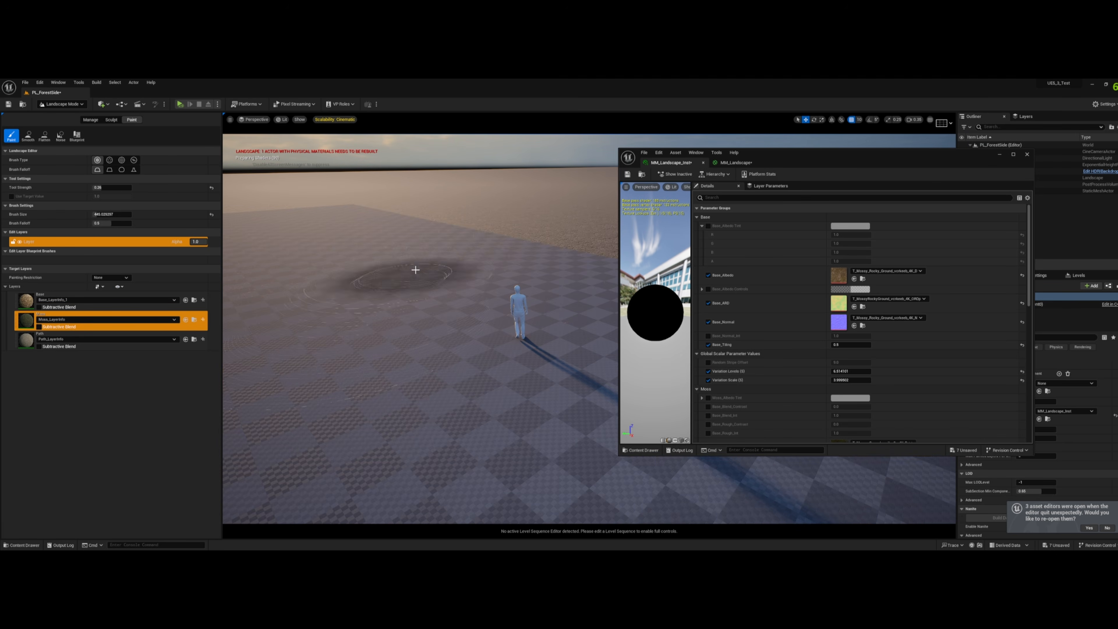
{"action": "mouse_move", "coordinate": [497, 225]}
{"action": "left_mouse_down"}
{"action": "mouse_move", "coordinate": [449, 255]}
{"action": "mouse_move", "coordinate": [460, 264]}
{"action": "mouse_move", "coordinate": [308, 407]}
{"action": "mouse_move", "coordinate": [330, 362]}
{"action": "left_mouse_up"}
{"action": "right_click_drag", "start_coordinate": [329, 362], "coordinate": [264, 352]}
{"action": "mouse_move", "coordinate": [342, 255]}
{"action": "left_mouse_down"}
{"action": "mouse_move", "coordinate": [389, 360]}
{"action": "mouse_move", "coordinate": [472, 231]}
{"action": "mouse_move", "coordinate": [412, 329]}
{"action": "mouse_move", "coordinate": [454, 225]}
{"action": "left_mouse_up"}
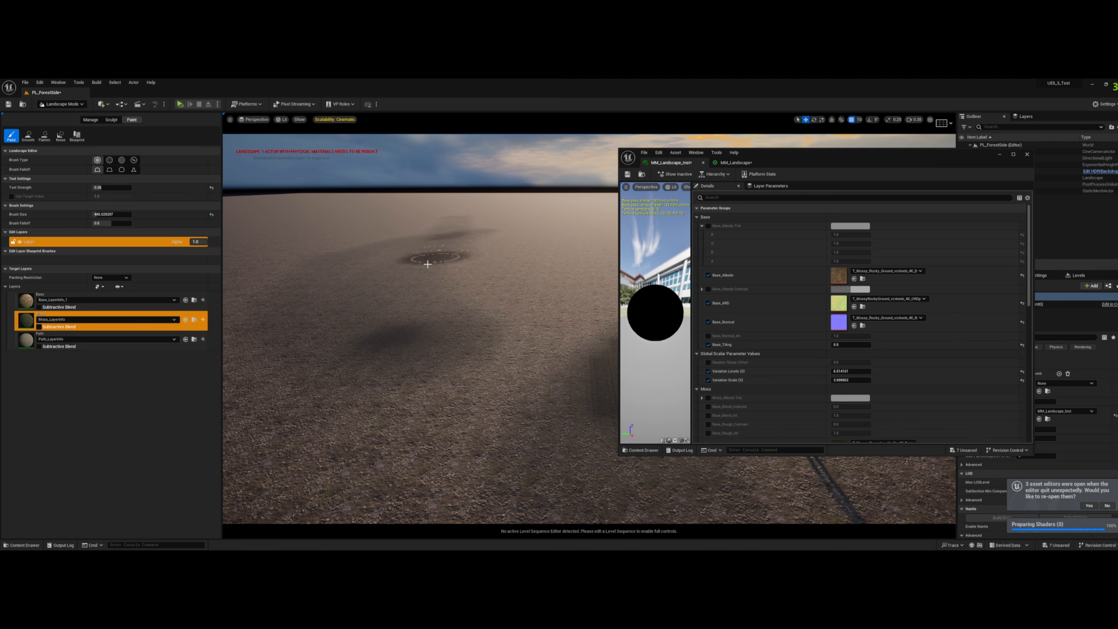
{"action": "right_click_drag", "start_coordinate": [428, 264], "coordinate": [506, 274]}
{"action": "left_click", "coordinate": [508, 242]}
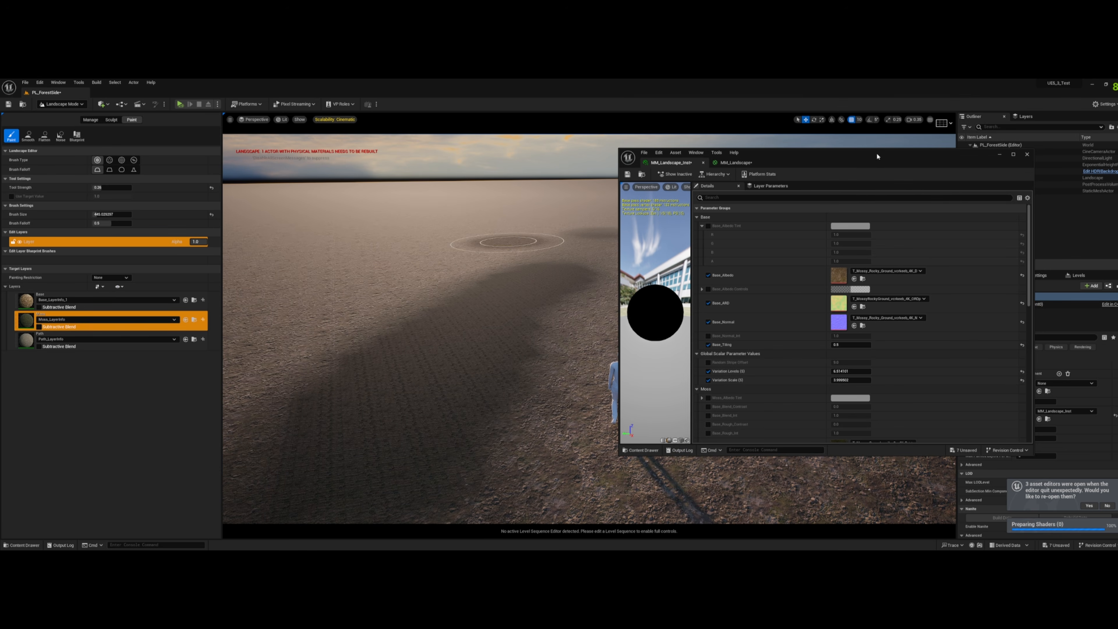
- Fill the landscape with the Moss layer and set Moss_Tiling to 0.5 in the landscape's material instance
{"action": "left_click", "coordinate": [1027, 154]}
{"action": "right_click", "coordinate": [33, 325]}
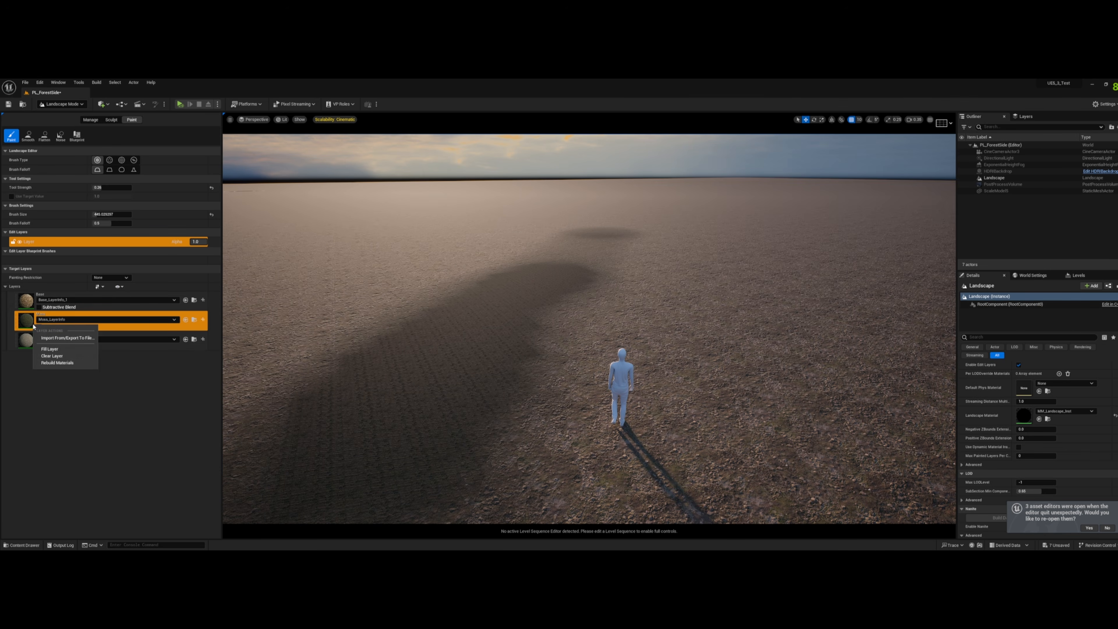
{"action": "left_click", "coordinate": [67, 356]}
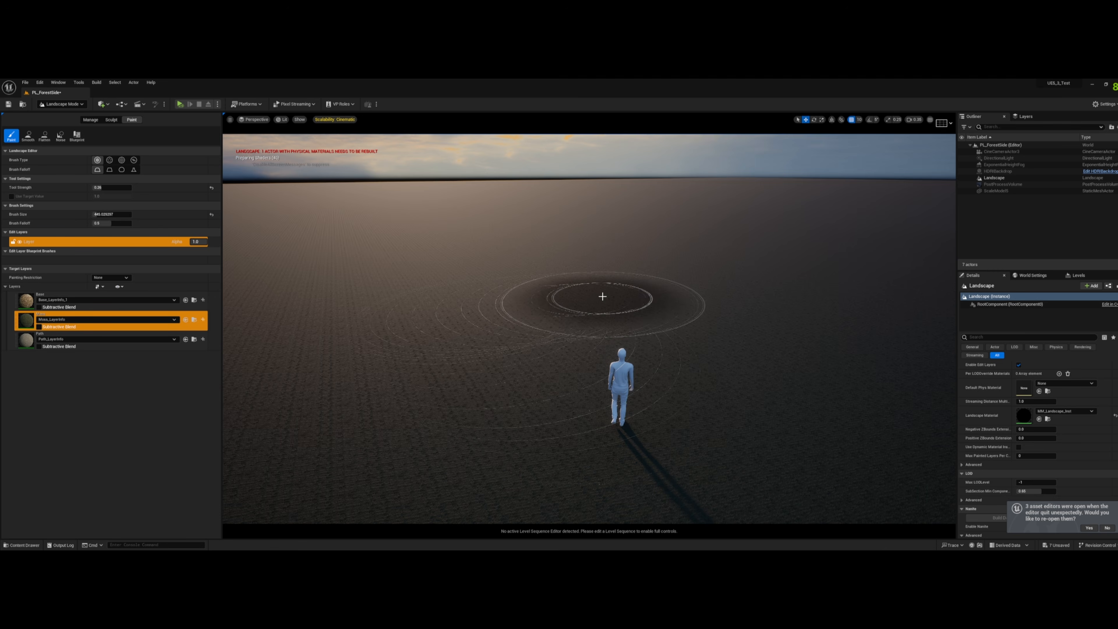
{"action": "key", "text": "w"}
{"action": "right_click_drag", "start_coordinate": [602, 295], "coordinate": [605, 300]}
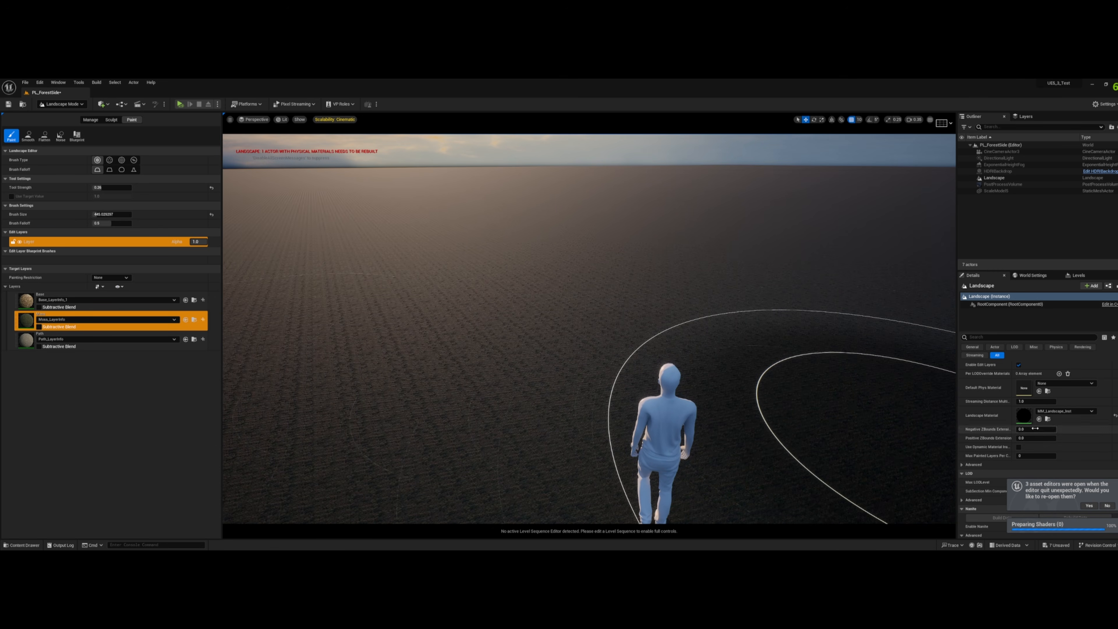
{"action": "double_click", "coordinate": [1023, 415]}
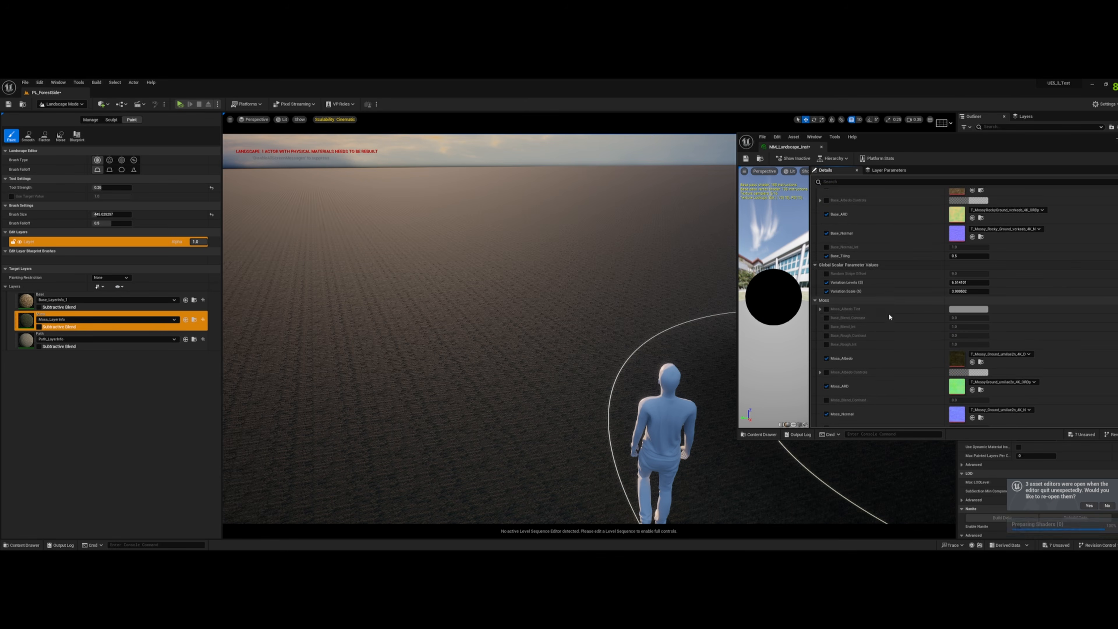
{"action": "scroll", "coordinate": [888, 317], "scroll_direction": "down", "scroll_amount": 3}
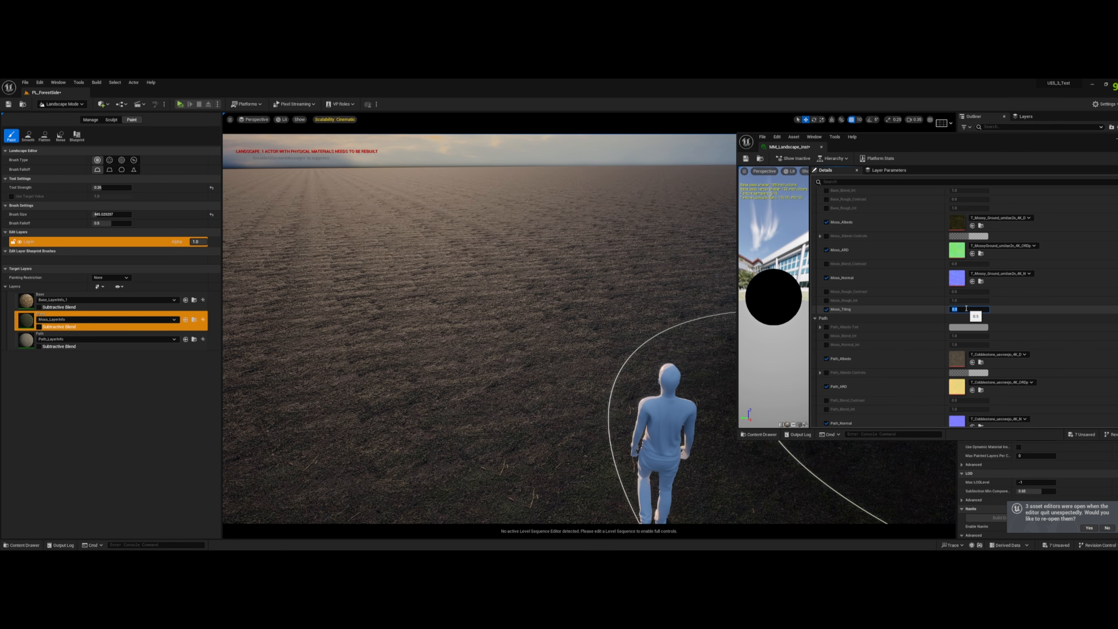
- Fill the landscape with the Path layer, then enable Path_Tiling and set it to 0.5
{"action": "scroll", "coordinate": [881, 308], "scroll_direction": "down", "scroll_amount": 3}
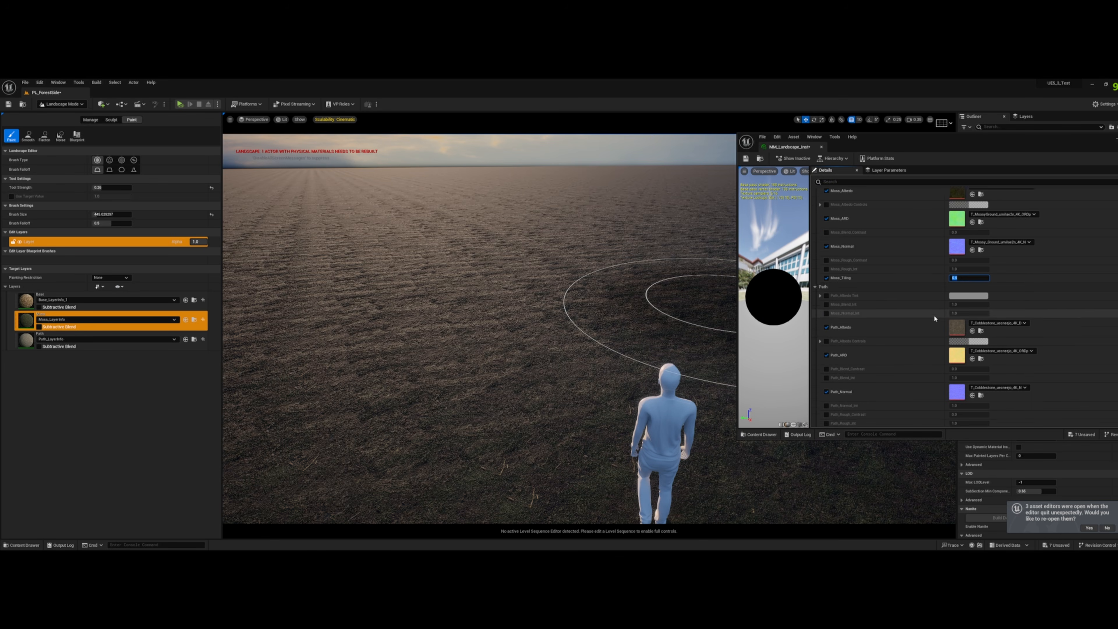
{"action": "right_click", "coordinate": [26, 339]}
{"action": "left_click", "coordinate": [41, 362]}
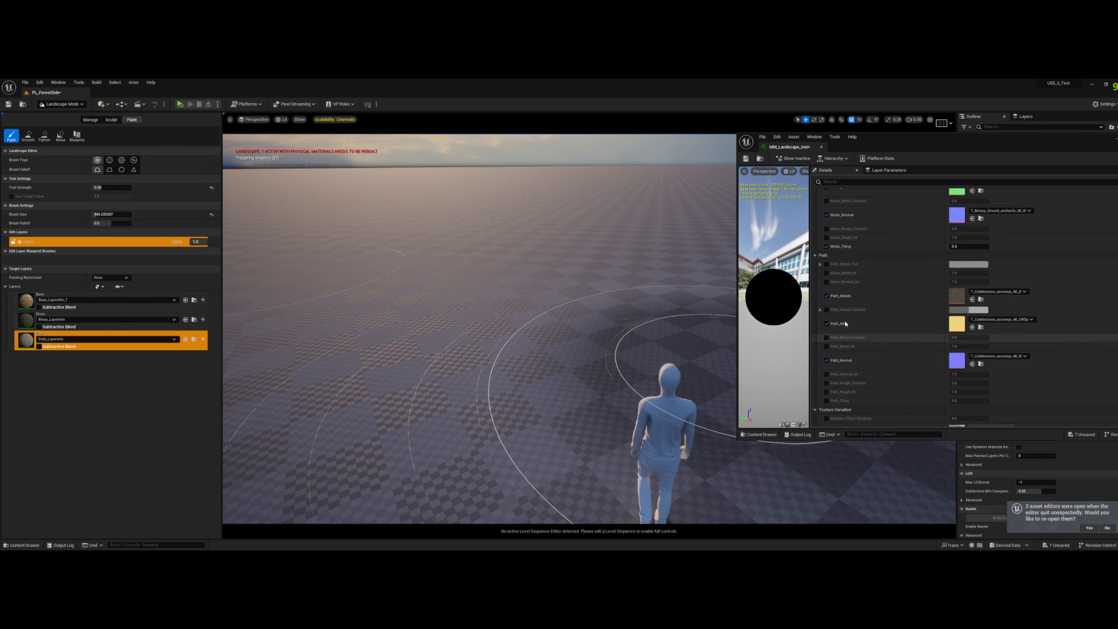
{"action": "scroll", "coordinate": [854, 325], "scroll_direction": "down", "scroll_amount": 4}
{"action": "left_click", "coordinate": [826, 317]}
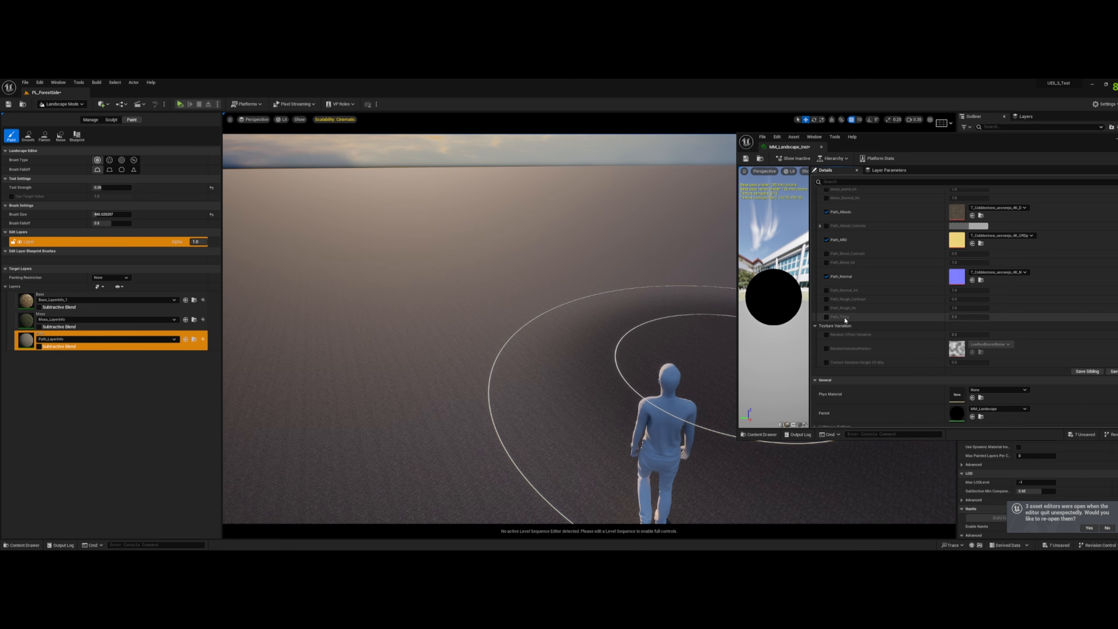
{"action": "left_click", "coordinate": [962, 317]}
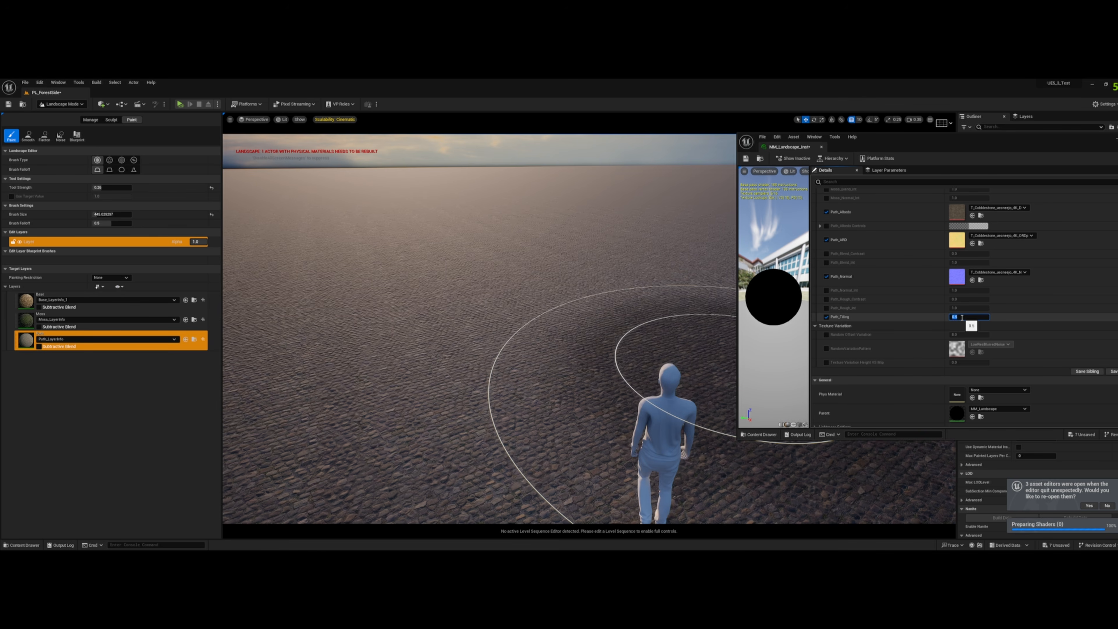
{"action": "key", "text": "d"}
{"action": "mouse_move", "coordinate": [586, 261]}
{"action": "right_mouse_down"}
{"action": "mouse_move", "coordinate": [535, 261]}
{"action": "mouse_move", "coordinate": [582, 268]}
{"action": "mouse_move", "coordinate": [561, 269]}
{"action": "mouse_move", "coordinate": [566, 286]}
{"action": "mouse_move", "coordinate": [590, 254]}
{"action": "right_mouse_up"}
{"action": "key", "text": "s"}
{"action": "key", "text": "w"}
- Fill the whole landscape with the Base layer
{"action": "scroll", "coordinate": [866, 304], "scroll_direction": "up", "scroll_amount": 3}
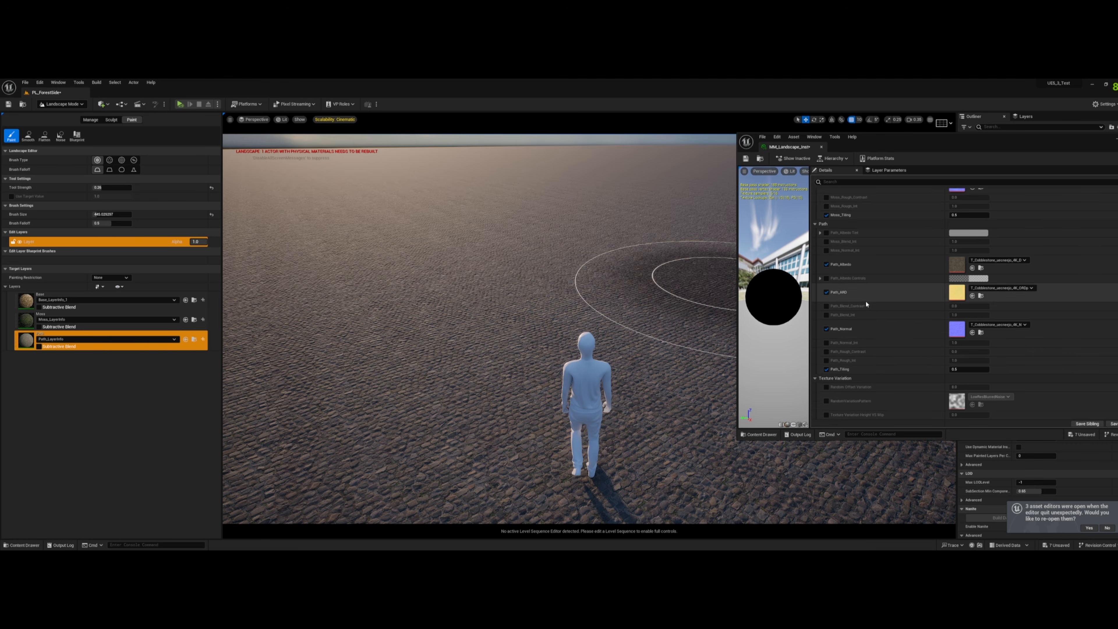
{"action": "scroll", "coordinate": [865, 304], "scroll_direction": "up", "scroll_amount": 2}
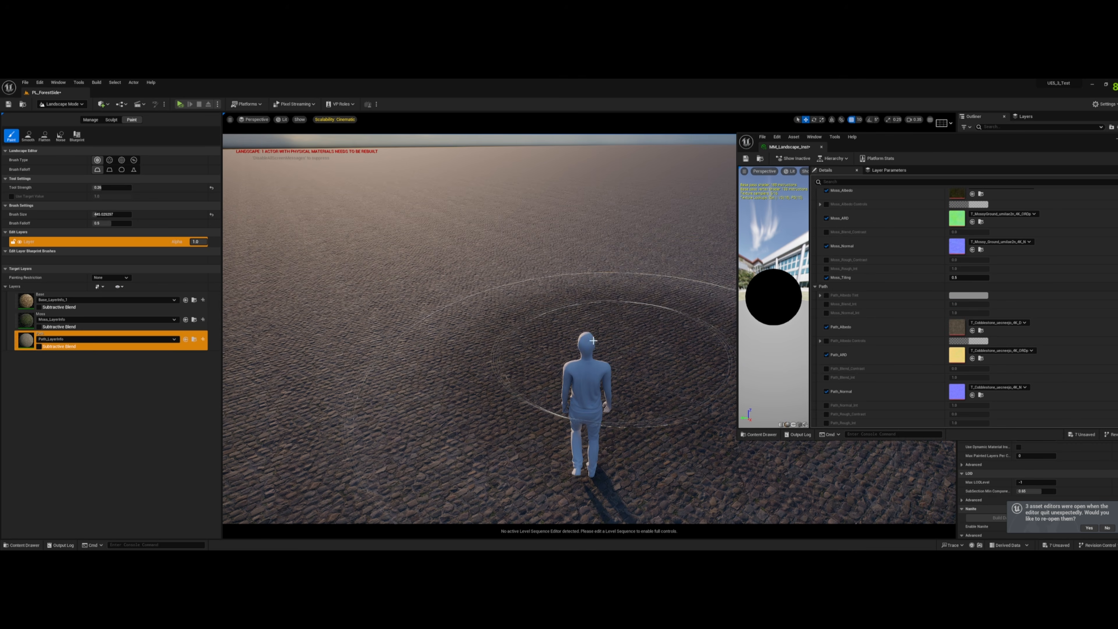
{"action": "left_click", "coordinate": [26, 301]}
{"action": "right_click", "coordinate": [25, 300]}
{"action": "left_click", "coordinate": [41, 324]}
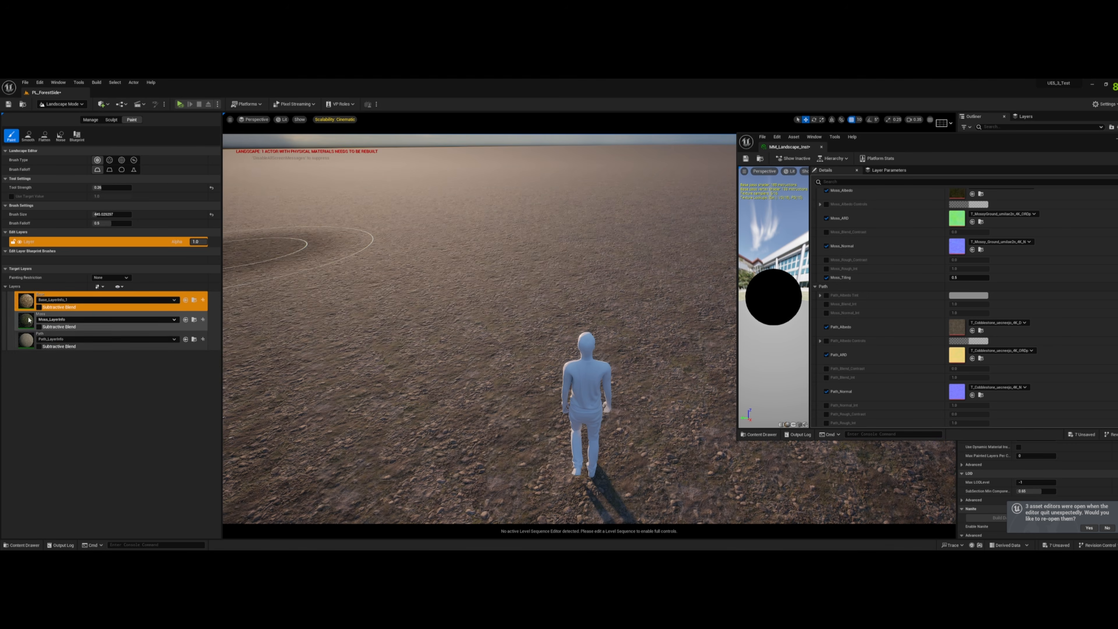
- Paint a patch of the Moss layer on the ground beside the scale figure
{"action": "left_click", "coordinate": [25, 321]}
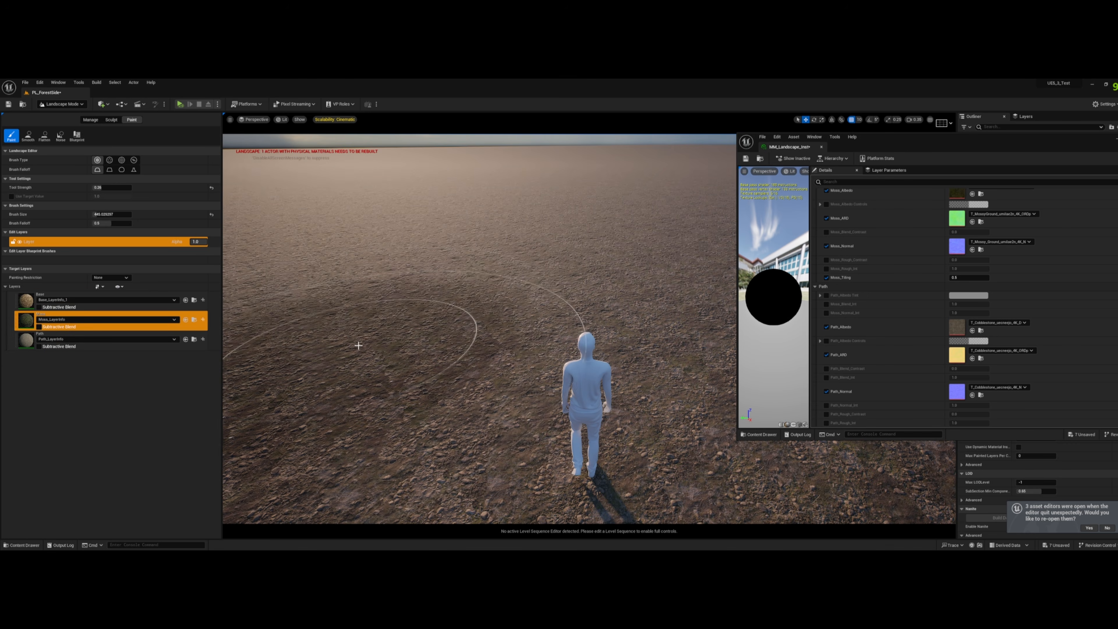
{"action": "key", "text": "w"}
{"action": "right_click_drag", "start_coordinate": [434, 279], "coordinate": [407, 265]}
{"action": "left_click", "coordinate": [383, 360]}
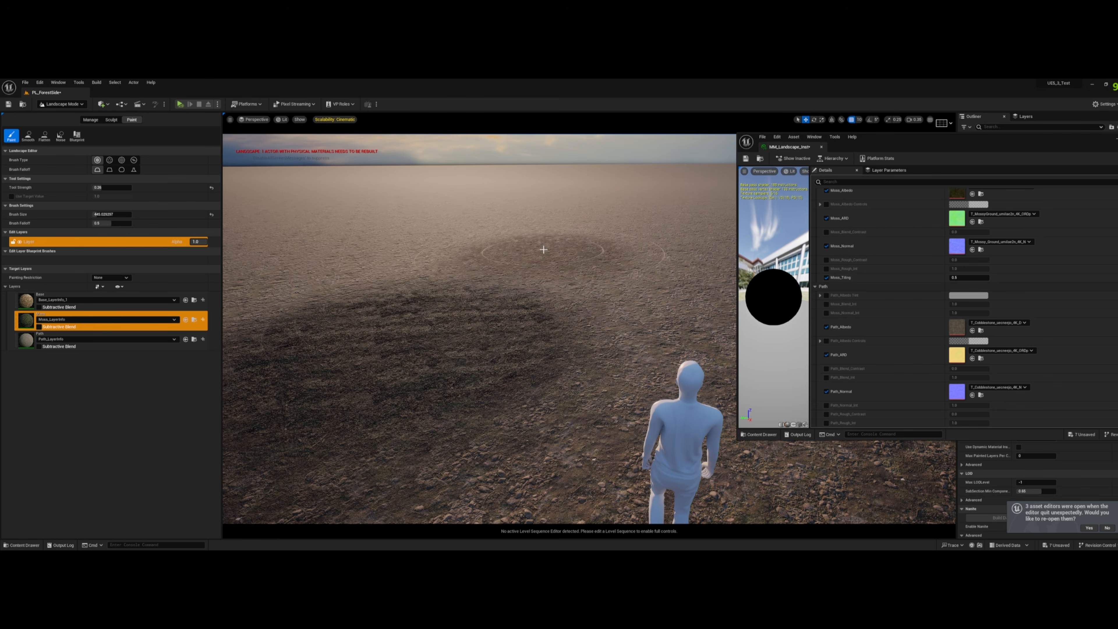
{"action": "right_click_drag", "start_coordinate": [542, 235], "coordinate": [541, 222]}
- Enable the Moss group's Base_Blend_Contrast at 2.0 and adjust Base_Blend_Int to soften the moss patch's blend into the ground
{"action": "scroll", "coordinate": [877, 308], "scroll_direction": "up", "scroll_amount": 5}
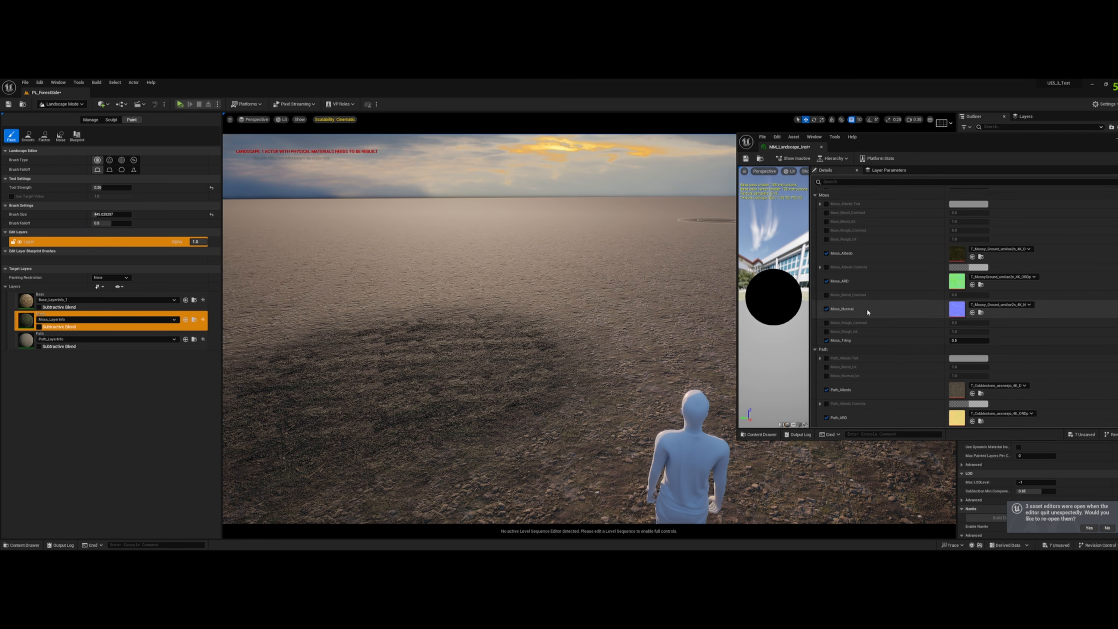
{"action": "scroll", "coordinate": [863, 351], "scroll_direction": "up", "scroll_amount": 1}
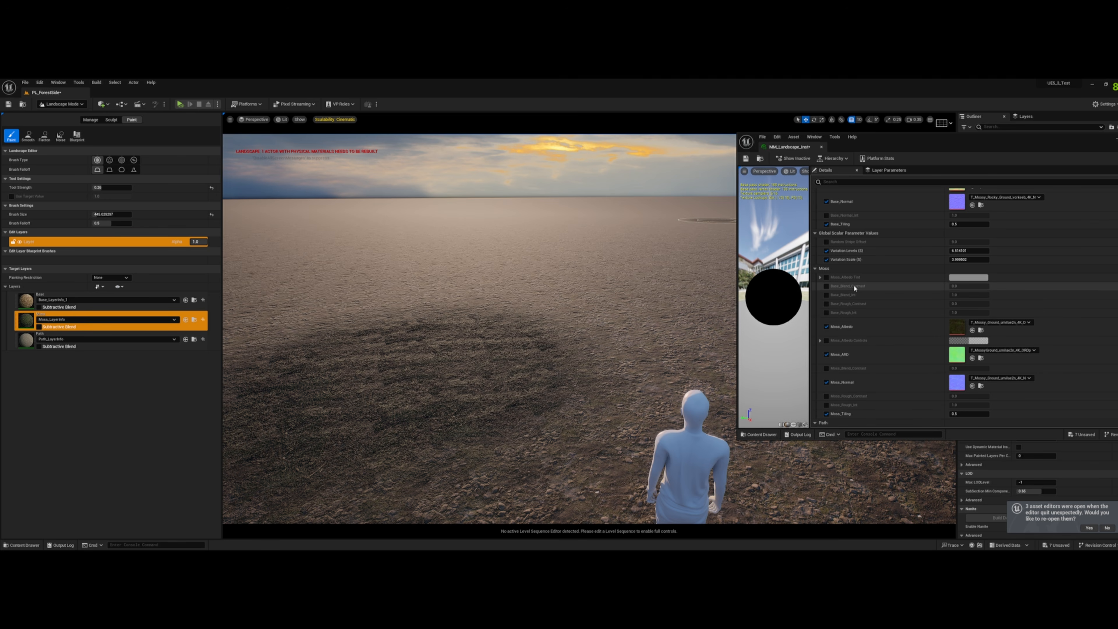
{"action": "left_click", "coordinate": [826, 286]}
{"action": "key", "text": "Return"}
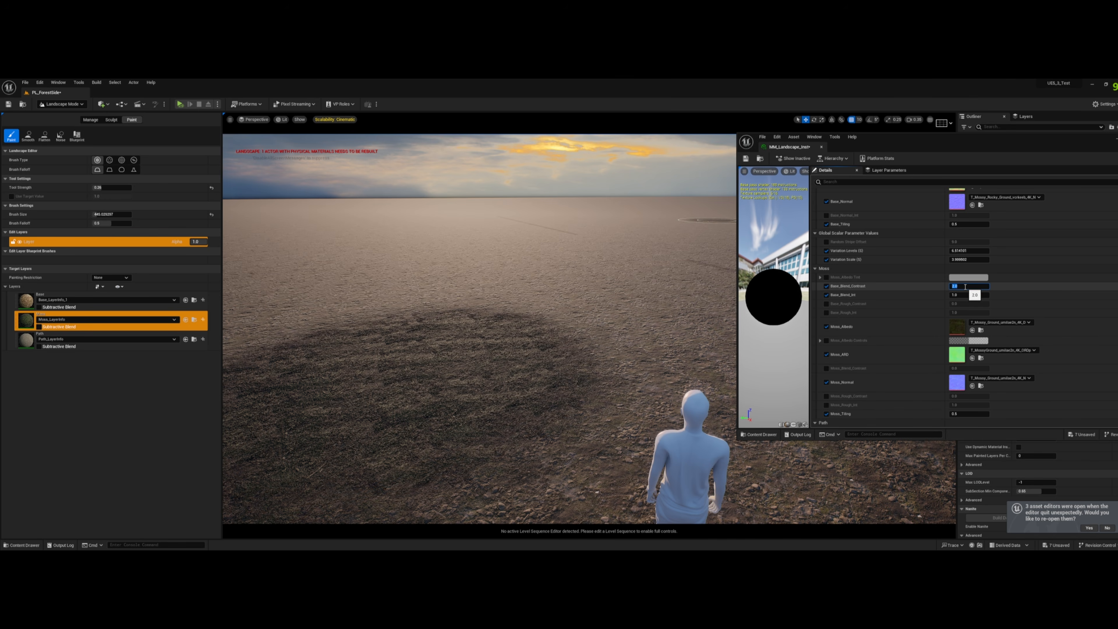
{"action": "right_click_drag", "start_coordinate": [476, 268], "coordinate": [462, 329]}
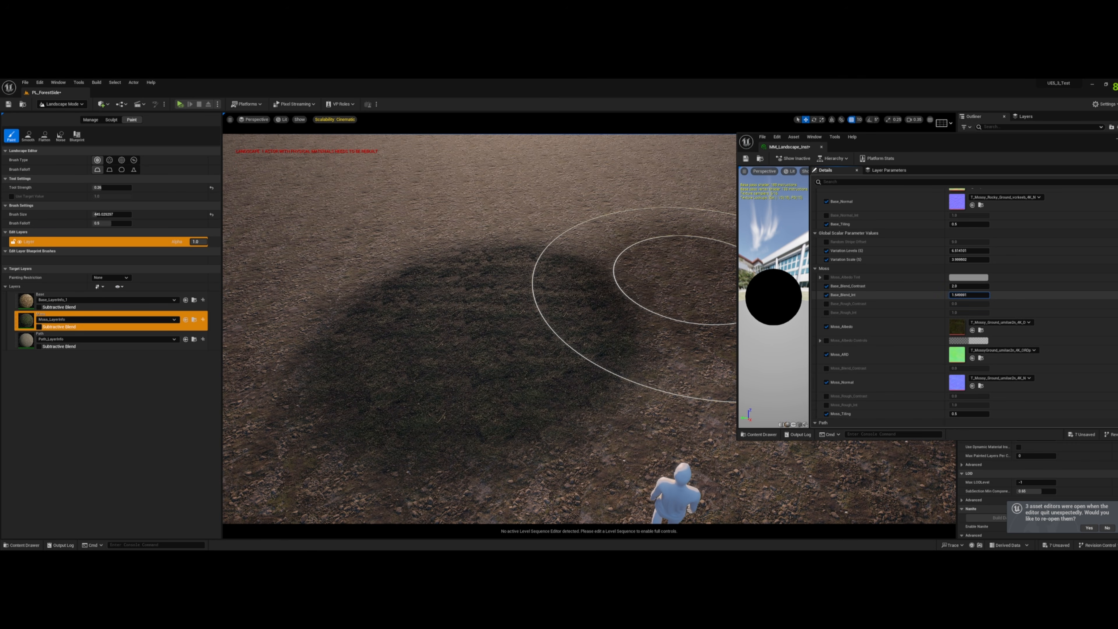
{"action": "mouse_move", "coordinate": [955, 295]}
{"action": "left_mouse_down"}
{"action": "mouse_move", "coordinate": [964, 295]}
{"action": "mouse_move", "coordinate": [952, 294]}
{"action": "left_mouse_up"}
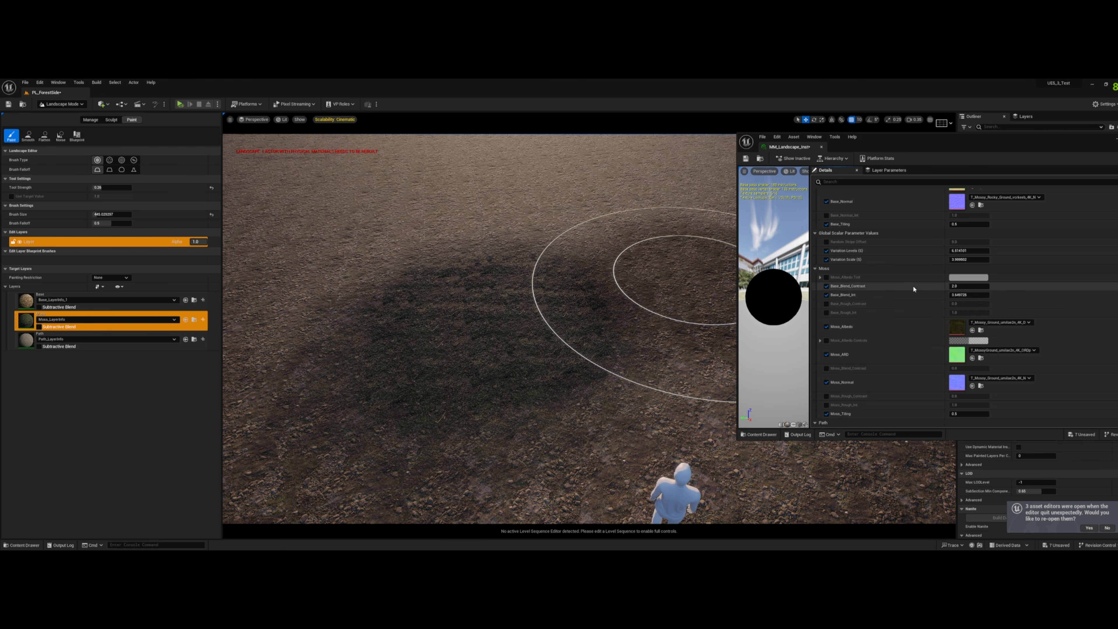
{"action": "scroll", "coordinate": [911, 287], "scroll_direction": "up", "scroll_amount": 5}
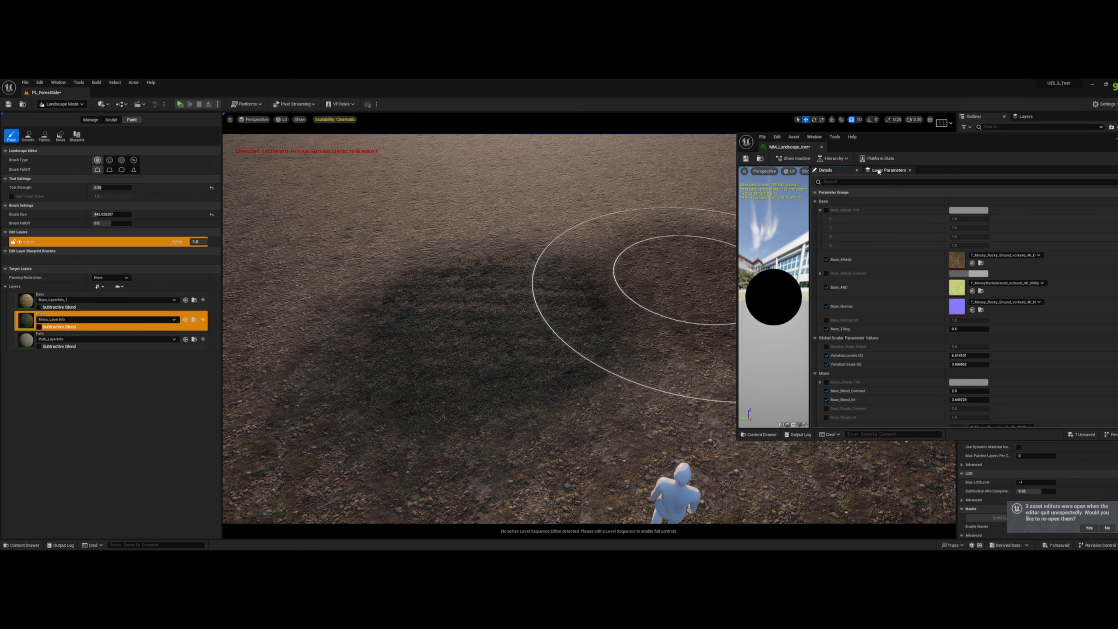
{"action": "scroll", "coordinate": [925, 344], "scroll_direction": "down", "scroll_amount": 15}
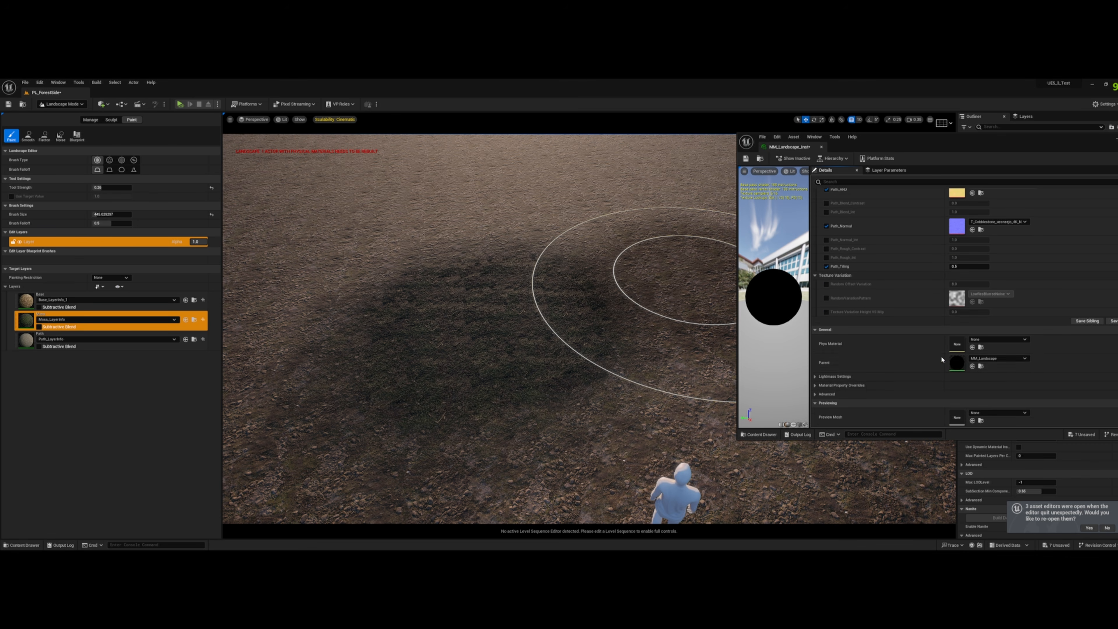
- Open the parent material MM_Landscape and assign the Base_Blend_Contrast and Base_Blend_Int parameters to the Base group
{"action": "double_click", "coordinate": [956, 363]}
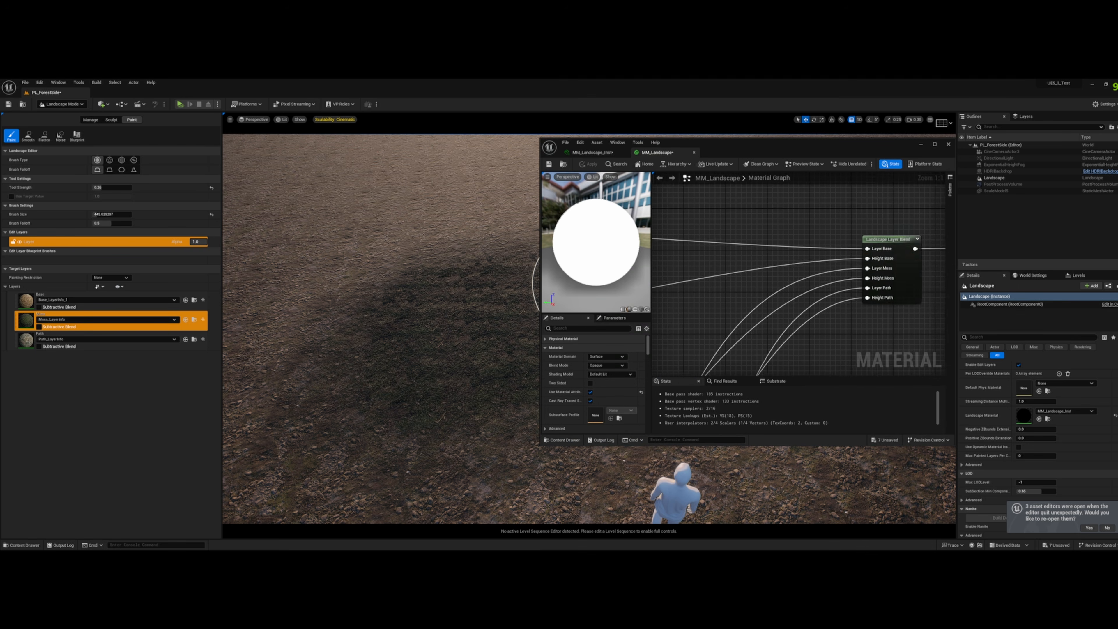
{"action": "scroll", "coordinate": [725, 292], "scroll_direction": "down", "scroll_amount": 6}
{"action": "right_click_drag", "start_coordinate": [720, 295], "coordinate": [911, 270]}
{"action": "scroll", "coordinate": [764, 283], "scroll_direction": "up", "scroll_amount": 3}
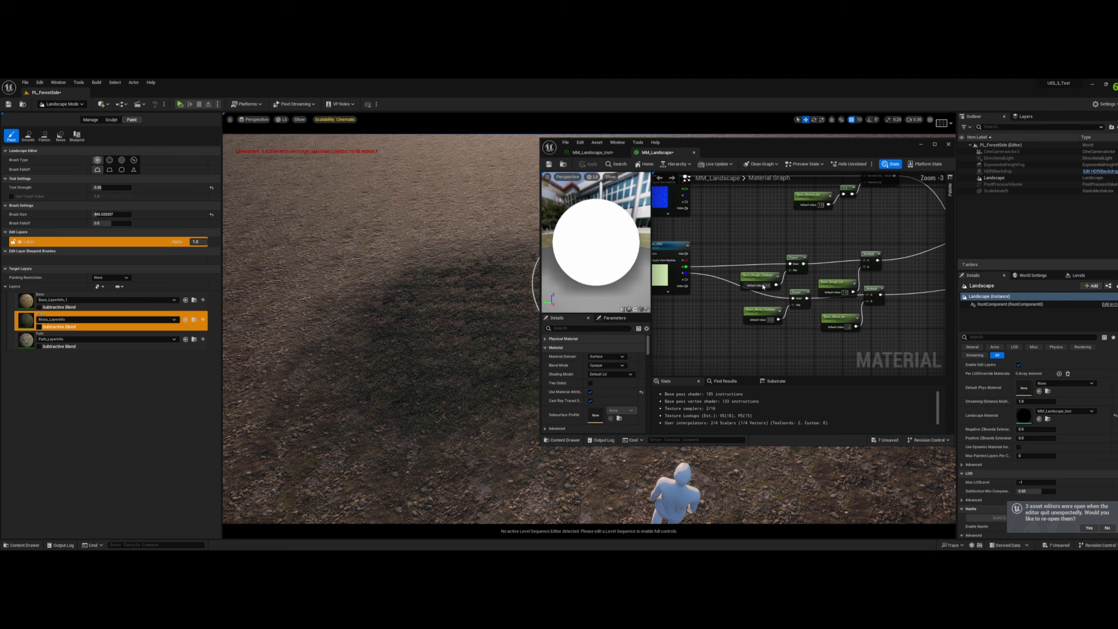
{"action": "left_click", "coordinate": [759, 316]}
{"action": "left_click", "coordinate": [622, 401]}
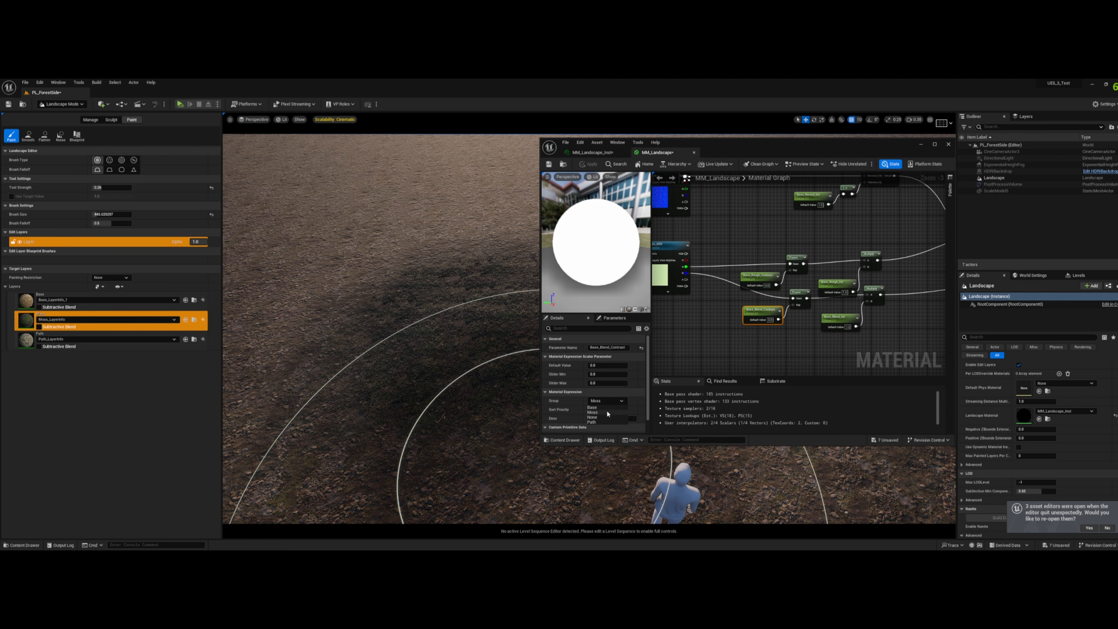
{"action": "left_click", "coordinate": [606, 408]}
{"action": "left_click", "coordinate": [839, 317]}
{"action": "left_click", "coordinate": [622, 401]}
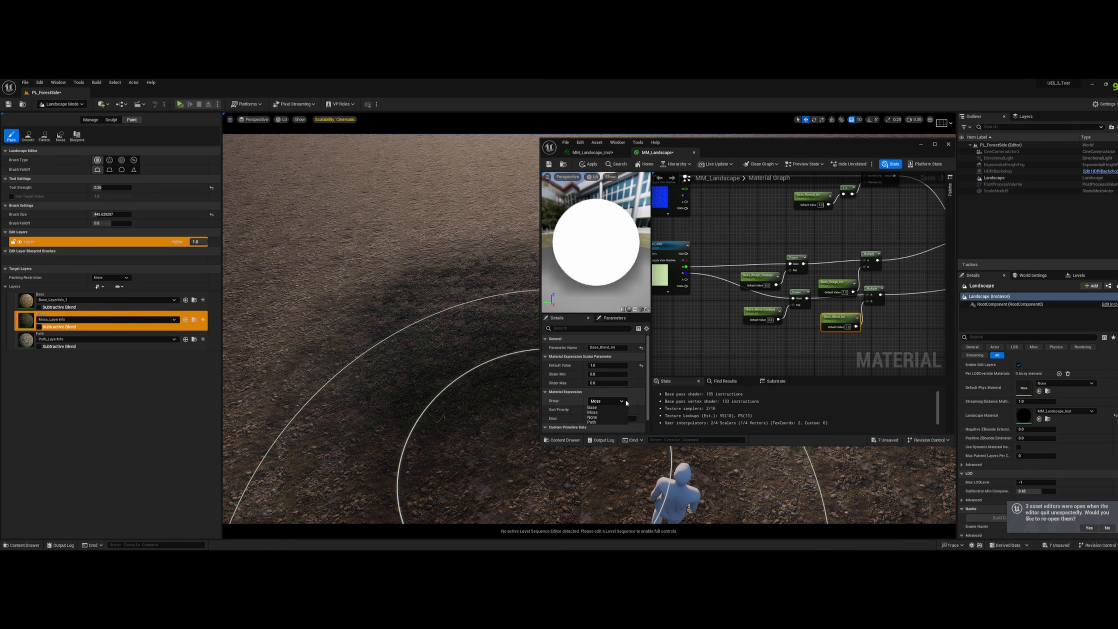
{"action": "left_click", "coordinate": [608, 407]}
- Assign the Base_Rough_Contrast and Base_Rough_Int parameters to the Base group as well
{"action": "left_click", "coordinate": [758, 276]}
{"action": "left_click", "coordinate": [622, 401]}
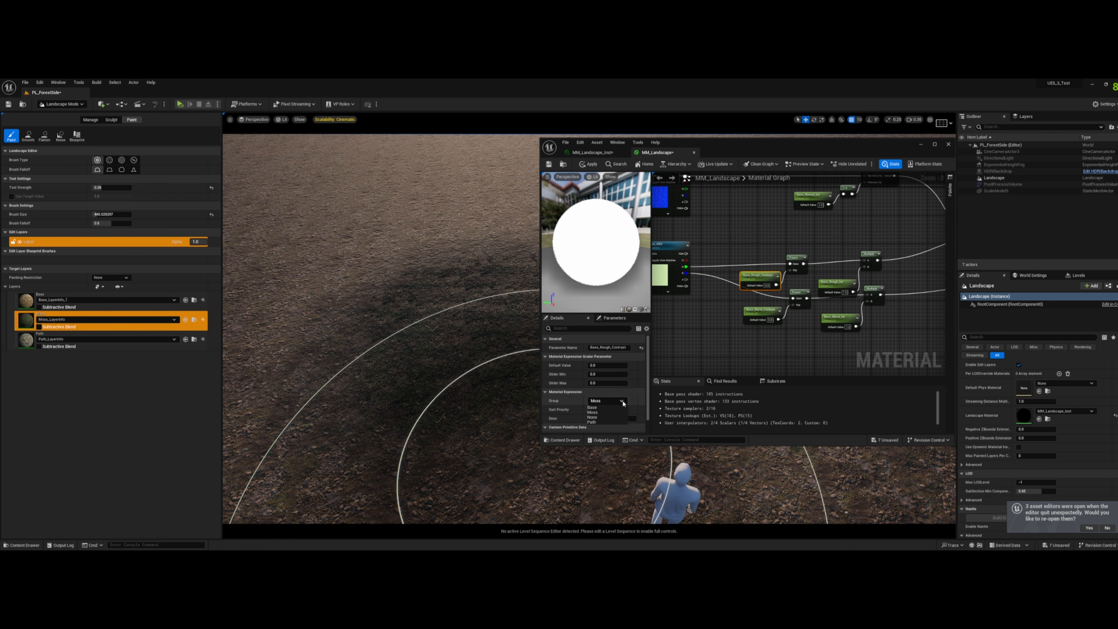
{"action": "left_click", "coordinate": [827, 284]}
{"action": "left_click", "coordinate": [622, 400]}
{"action": "left_click", "coordinate": [608, 408]}
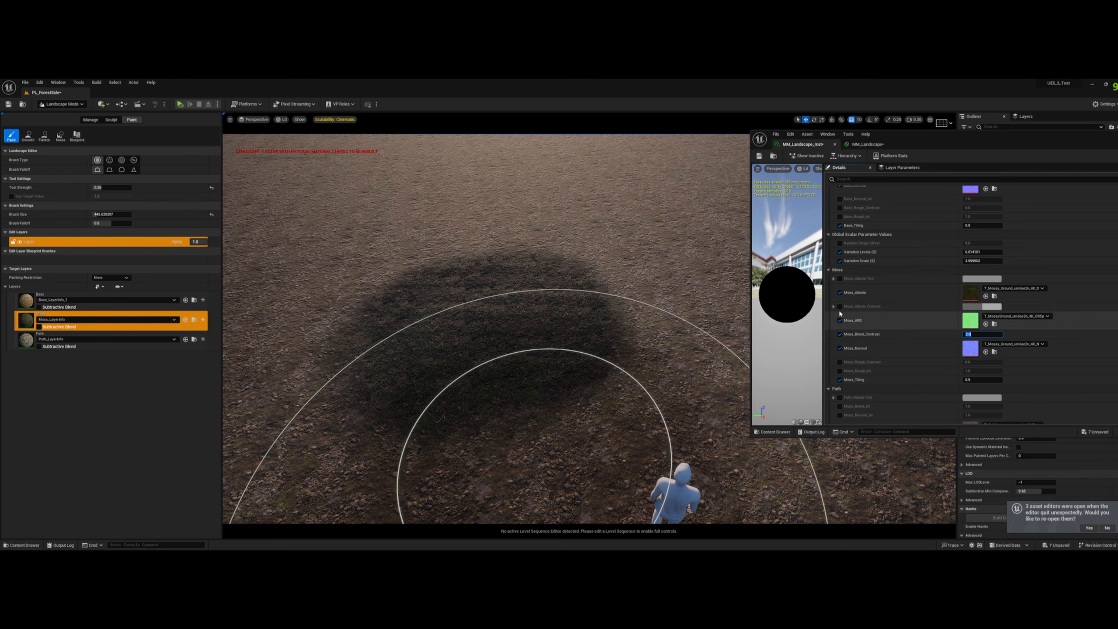
- In the landscape material instance, enable the Moss_Albedo Controls override and expand its values
{"action": "left_click", "coordinate": [841, 306]}
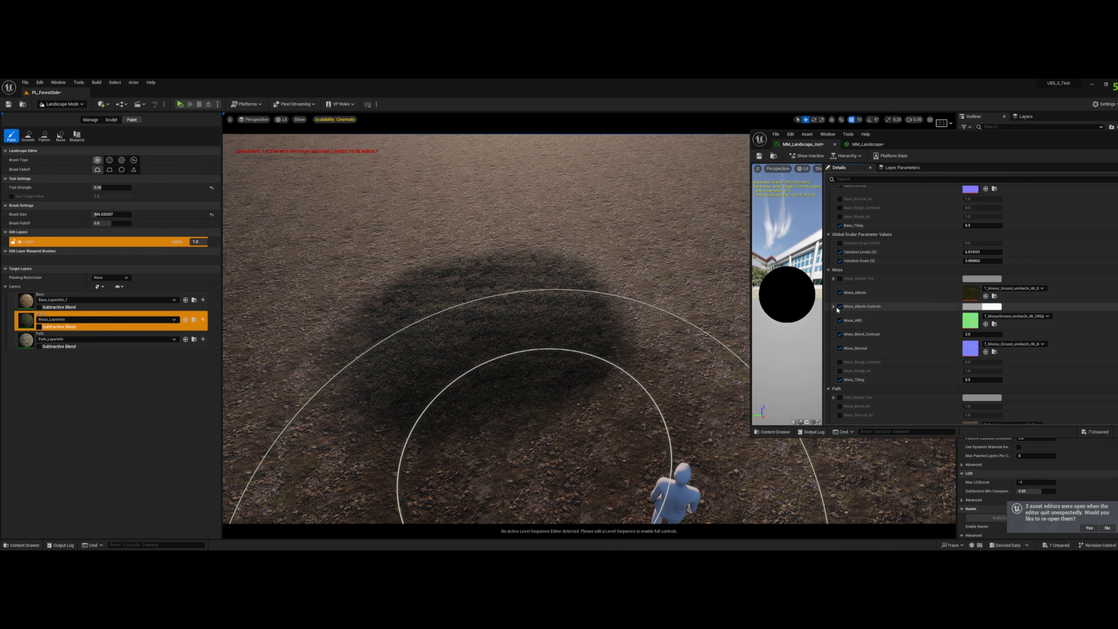
{"action": "left_click", "coordinate": [833, 306]}
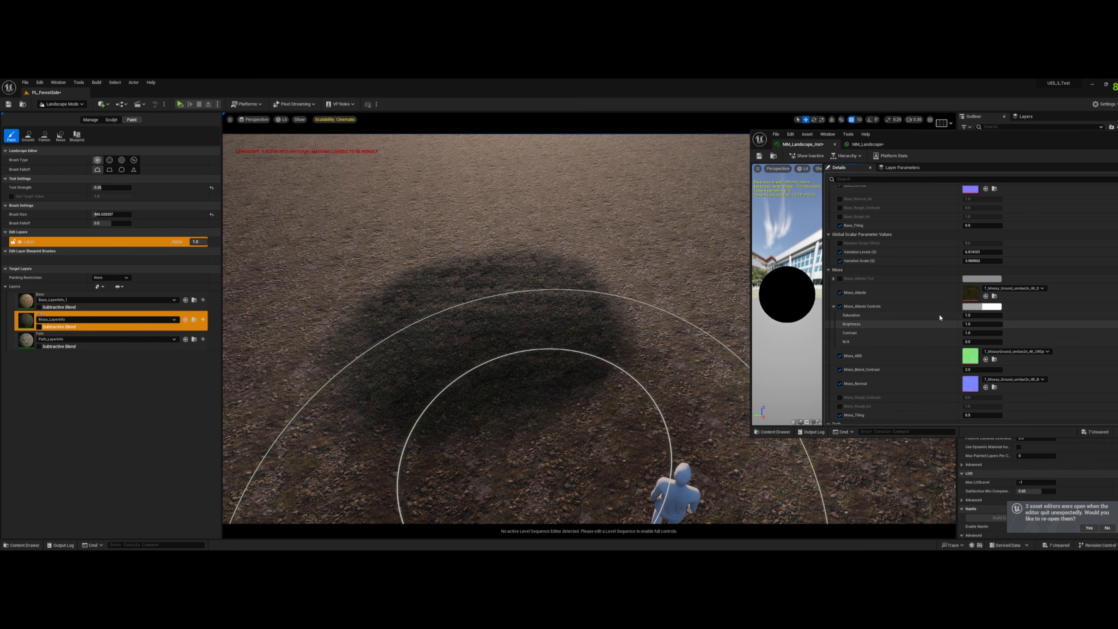
- Switch the level editor to Selection mode and show the viewport in Unlit view
{"action": "left_click", "coordinate": [61, 104]}
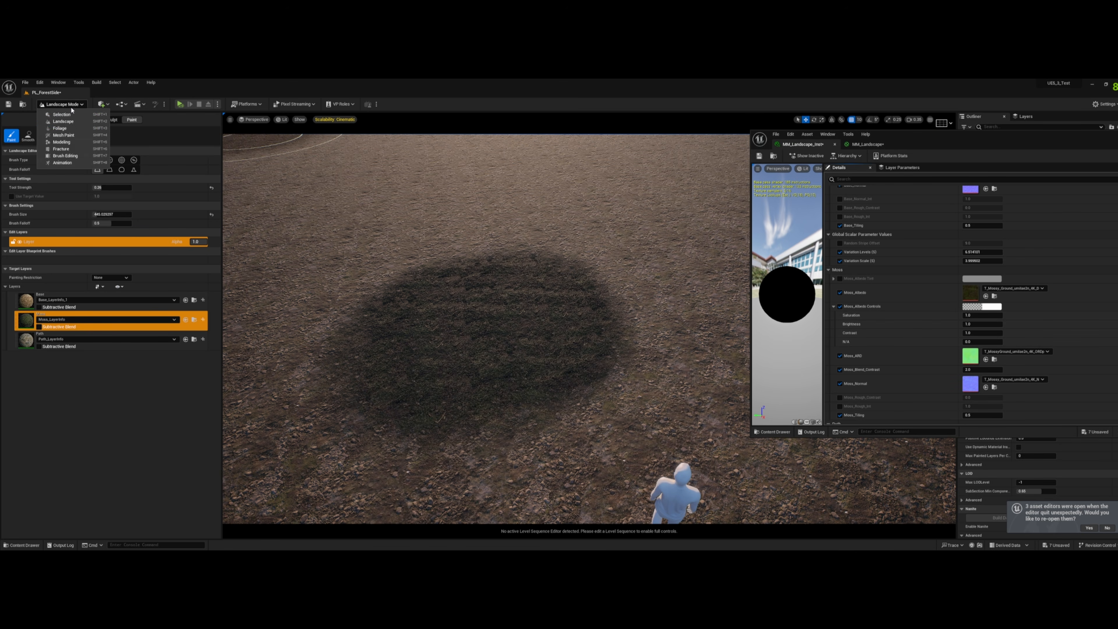
{"action": "left_click", "coordinate": [61, 104]}
{"action": "left_click", "coordinate": [61, 104]}
{"action": "left_click", "coordinate": [64, 114]}
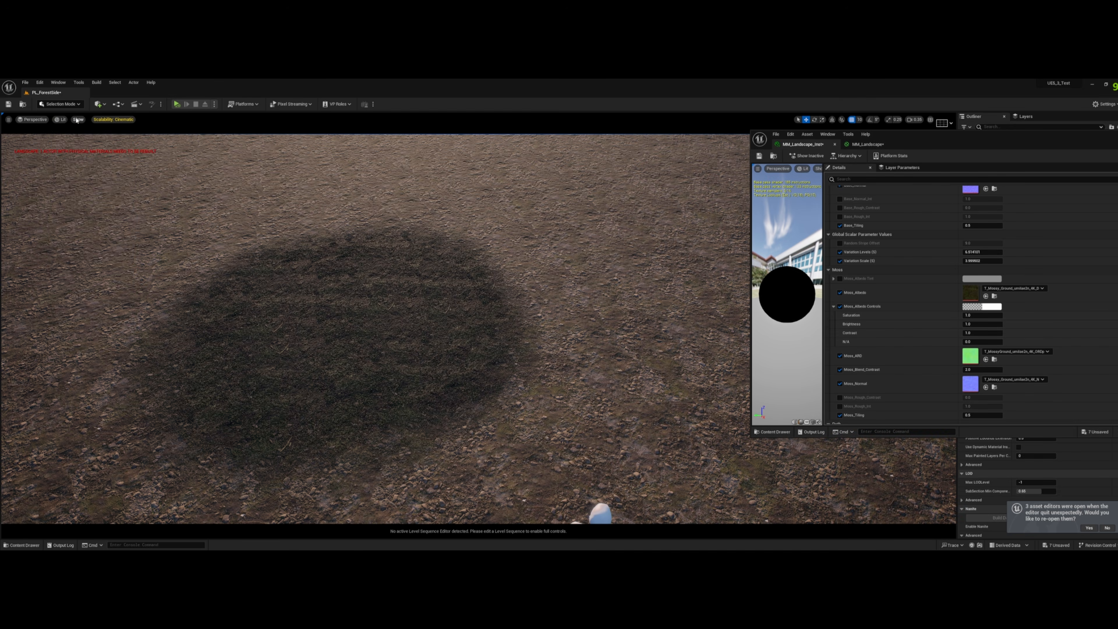
{"action": "left_click", "coordinate": [62, 119]}
{"action": "left_click", "coordinate": [73, 143]}
{"action": "right_click_drag", "start_coordinate": [414, 243], "coordinate": [352, 228]}
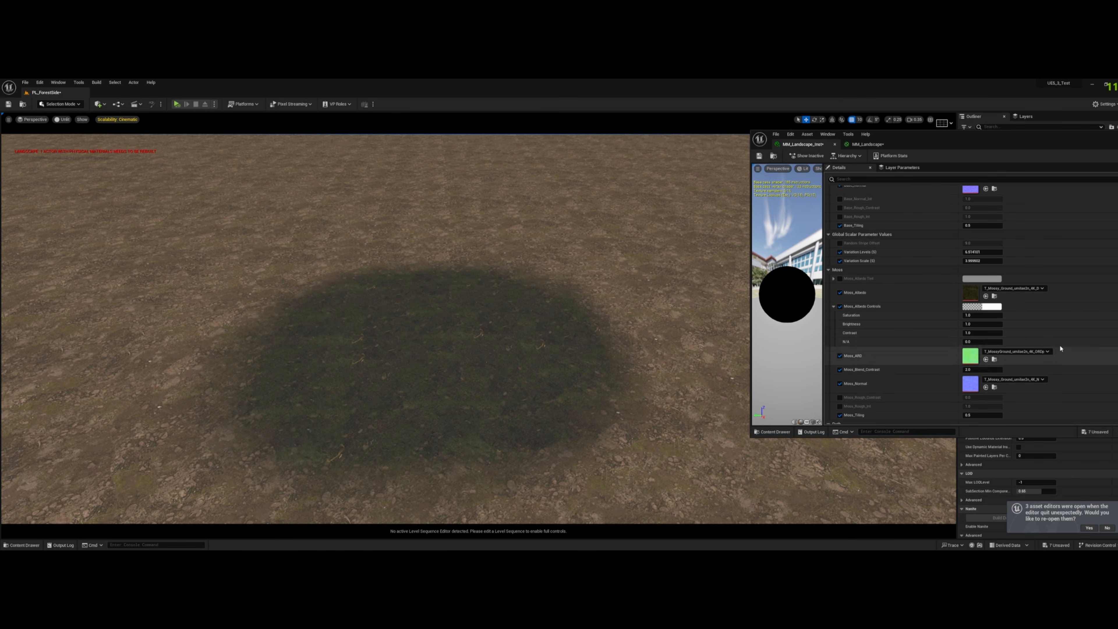
- Set the Brightness of Moss_Albedo Controls to 3.0 and inspect the moss patch's edge up close
{"action": "type", "text": "3"}
{"action": "key", "text": "Return"}
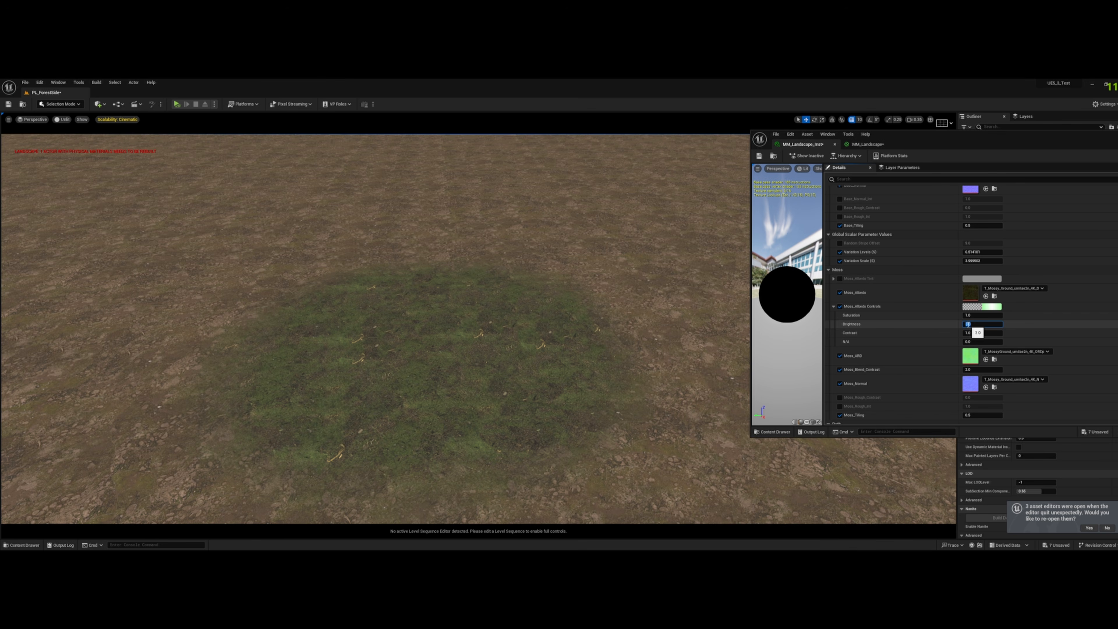
{"action": "key", "text": "w"}
{"action": "right_click_drag", "start_coordinate": [681, 337], "coordinate": [722, 364]}
{"action": "right_click_drag", "start_coordinate": [491, 396], "coordinate": [544, 412]}
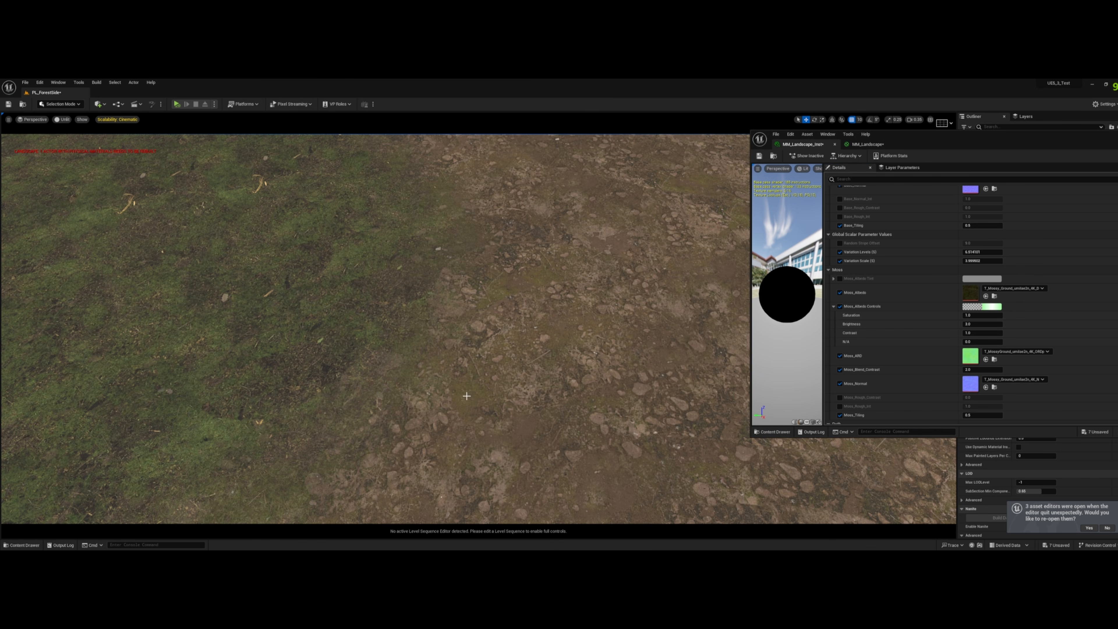
{"action": "right_click_drag", "start_coordinate": [413, 358], "coordinate": [372, 349]}
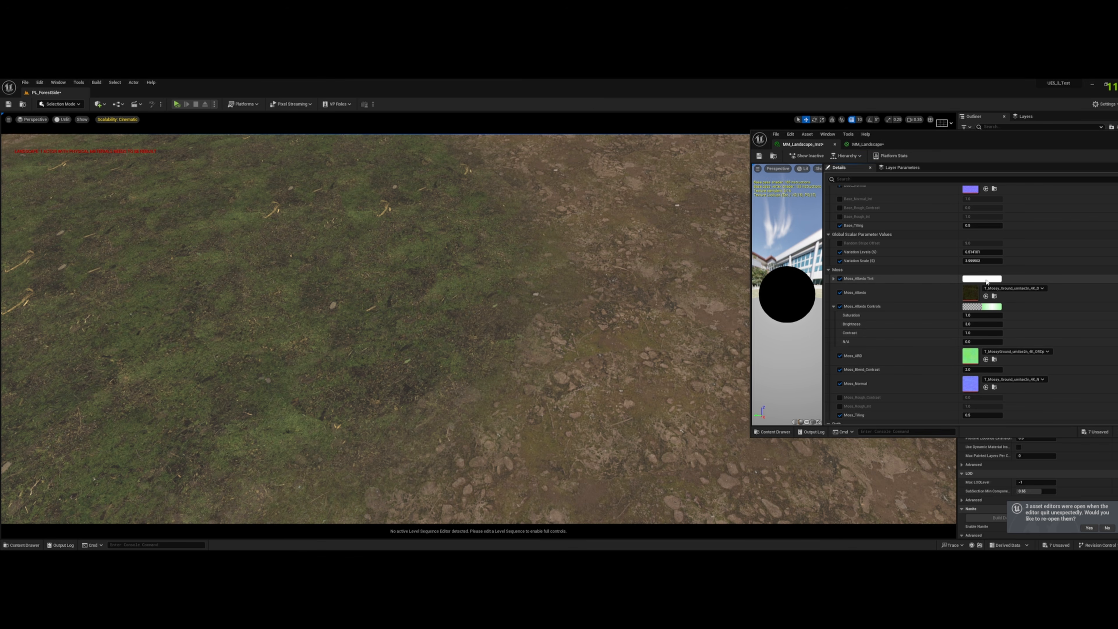
- Set Moss_Albedo Tint to a pale warm yellow
{"action": "left_click", "coordinate": [986, 279]}
{"action": "left_click", "coordinate": [885, 339]}
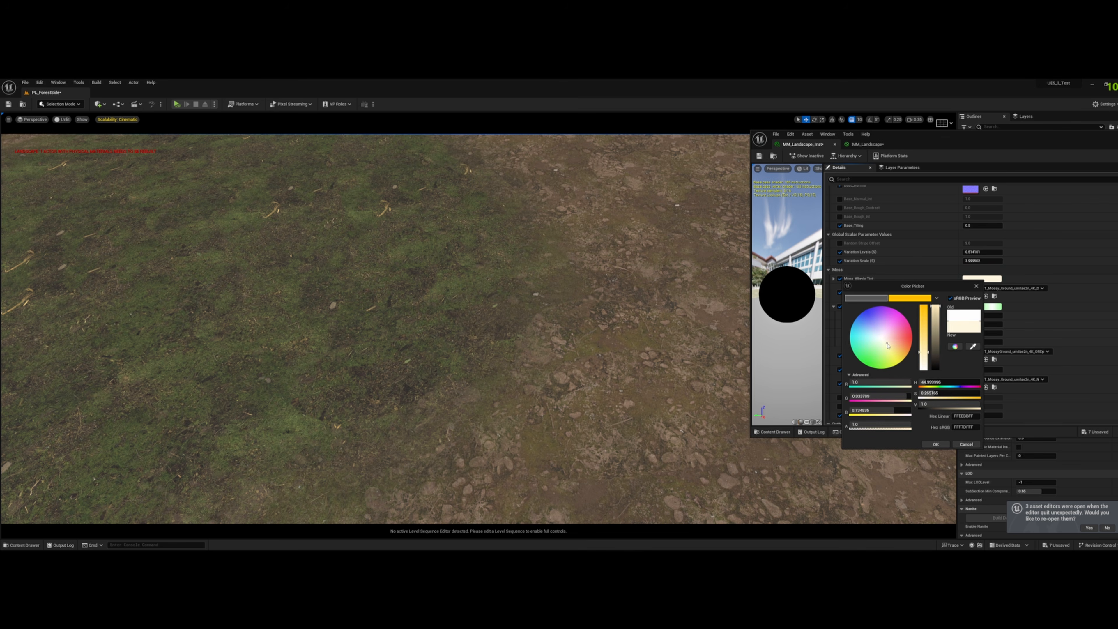
{"action": "left_click_drag", "start_coordinate": [888, 345], "coordinate": [894, 347]}
{"action": "left_click", "coordinate": [941, 443]}
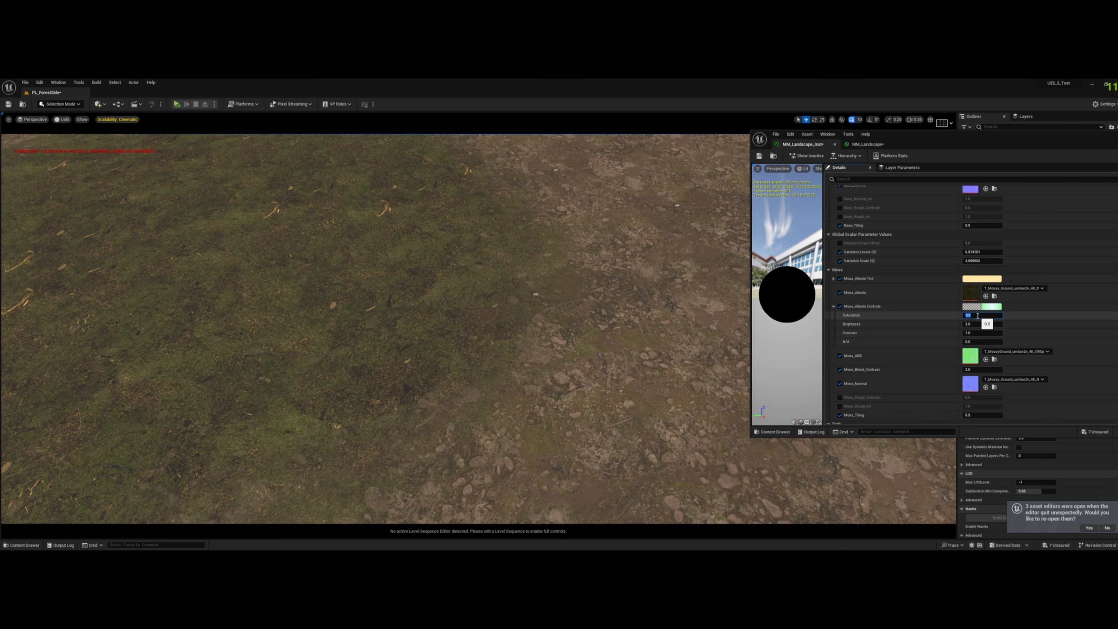
- Slightly lower the Saturation and Contrast of Moss_Albedo Controls and compare the moss patch in Lit and Unlit view
{"action": "left_click", "coordinate": [978, 324]}
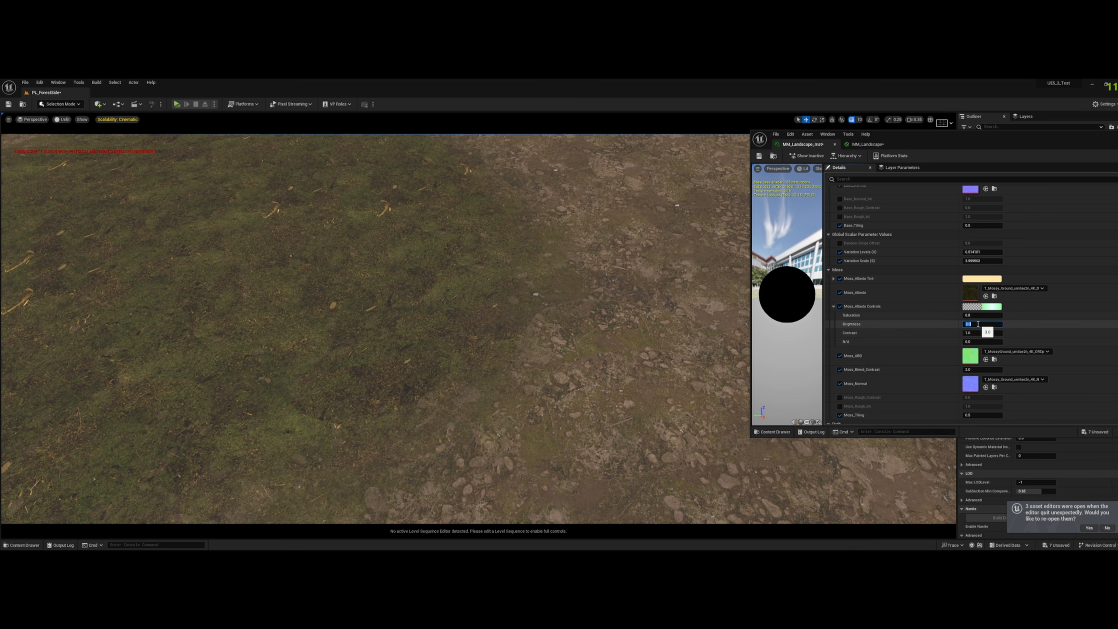
{"action": "left_click", "coordinate": [971, 333]}
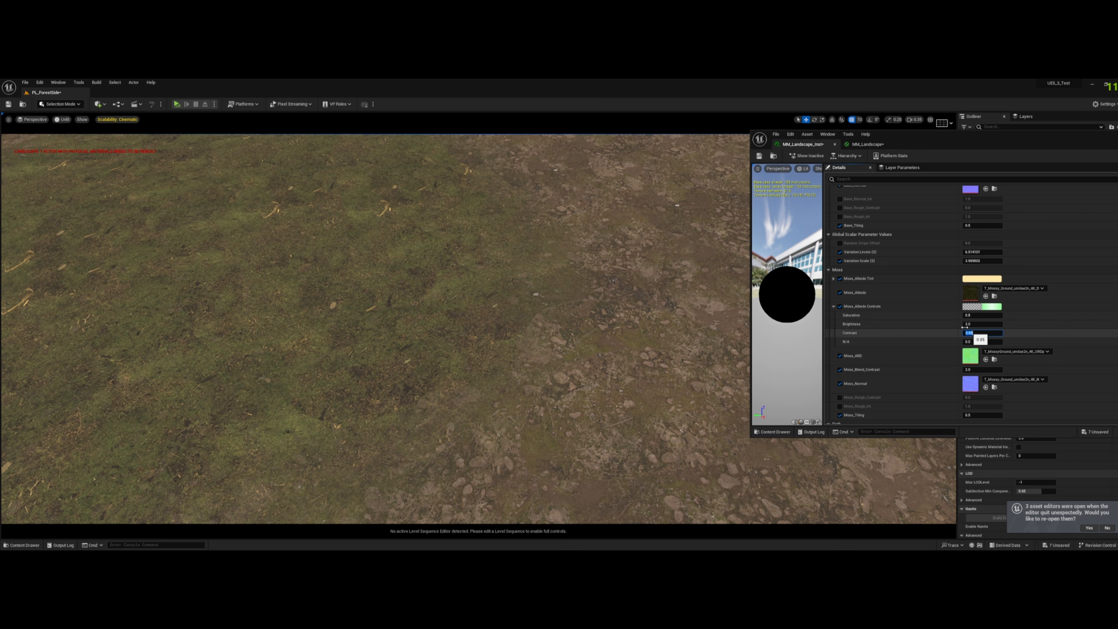
{"action": "left_click", "coordinate": [62, 119]}
{"action": "left_click", "coordinate": [70, 137]}
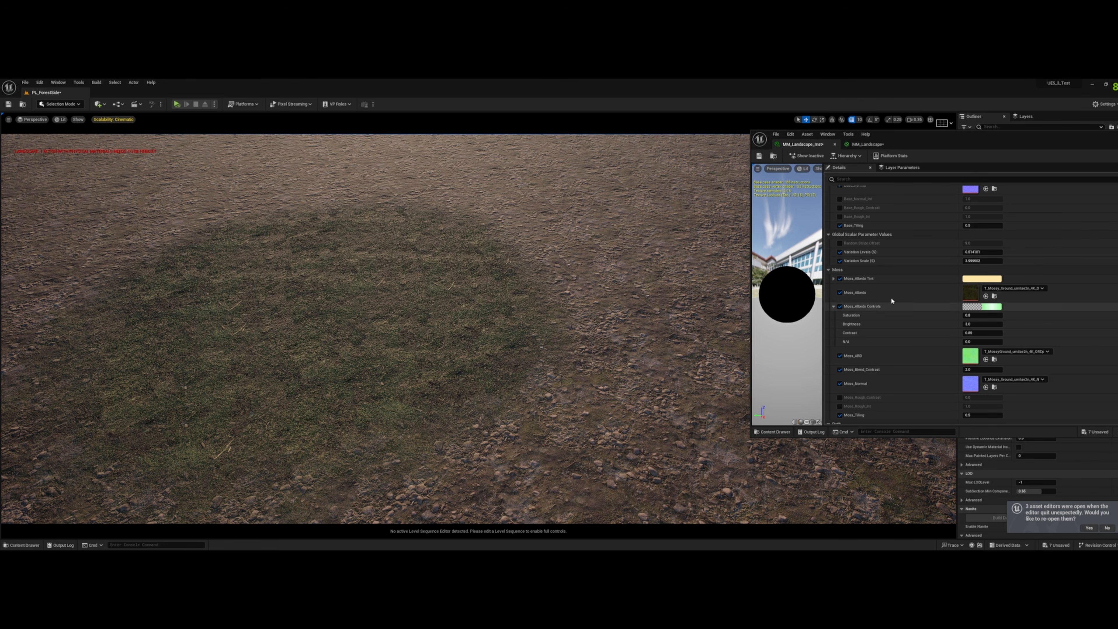
{"action": "left_click", "coordinate": [62, 121]}
{"action": "left_click", "coordinate": [82, 148]}
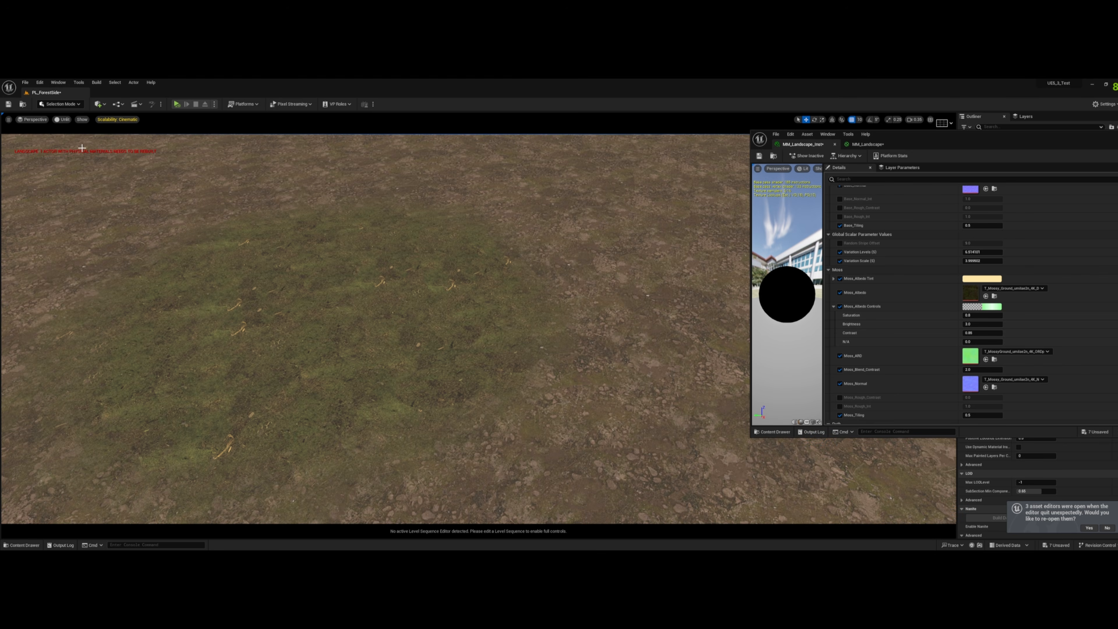
- Deepen the Moss_Albedo Tint to a more saturated golden yellow
{"action": "key", "text": "w"}
{"action": "right_click_drag", "start_coordinate": [481, 308], "coordinate": [555, 339]}
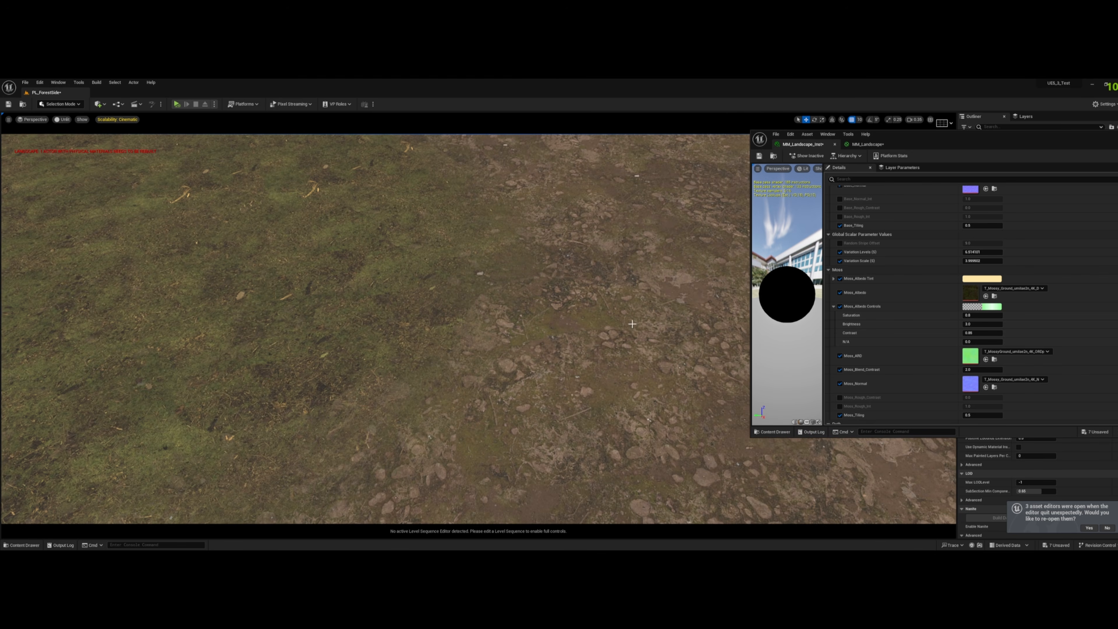
{"action": "left_click", "coordinate": [968, 278]}
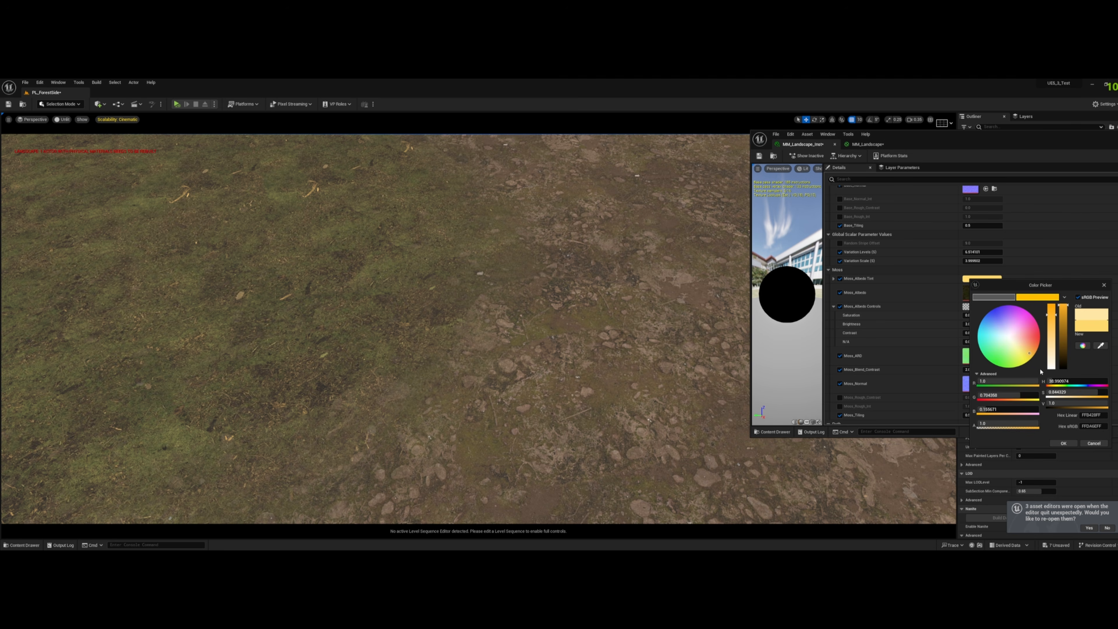
{"action": "left_click", "coordinate": [1063, 443]}
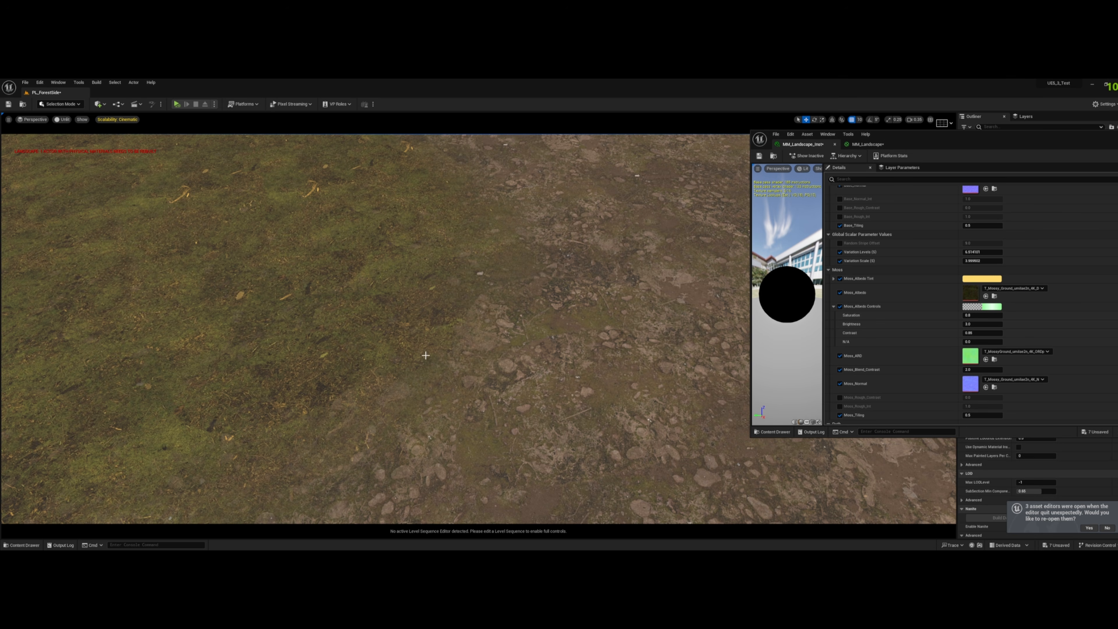
- Return the viewport to Lit view and check the moss patch from farther away beside the scale figure
{"action": "left_click", "coordinate": [64, 120]}
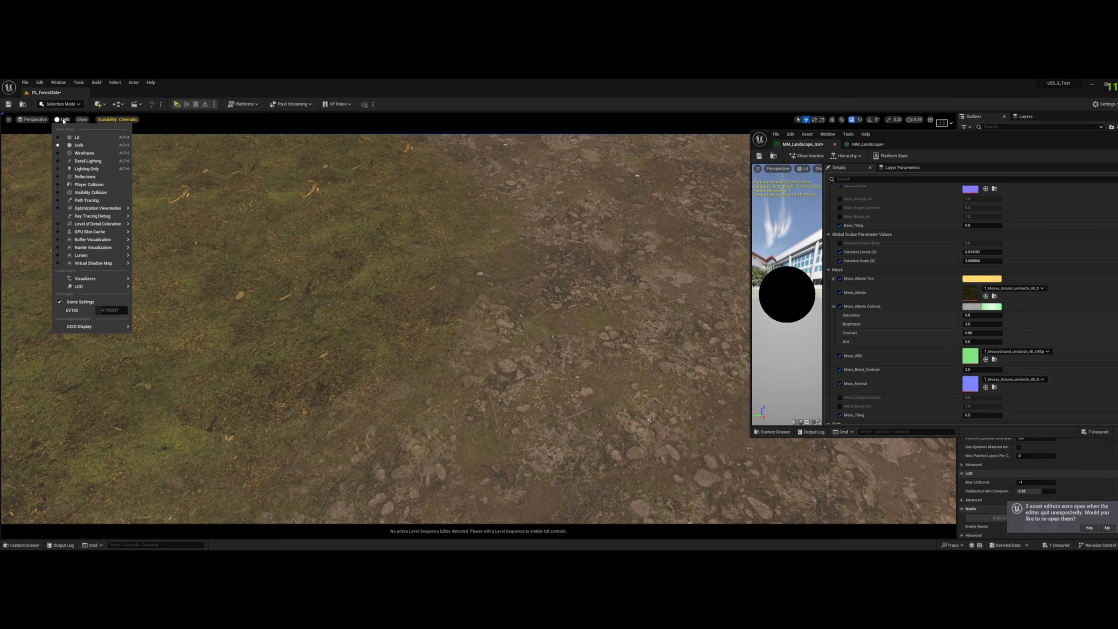
{"action": "left_click", "coordinate": [91, 138]}
{"action": "scroll", "coordinate": [380, 225], "scroll_direction": "down", "scroll_amount": 10}
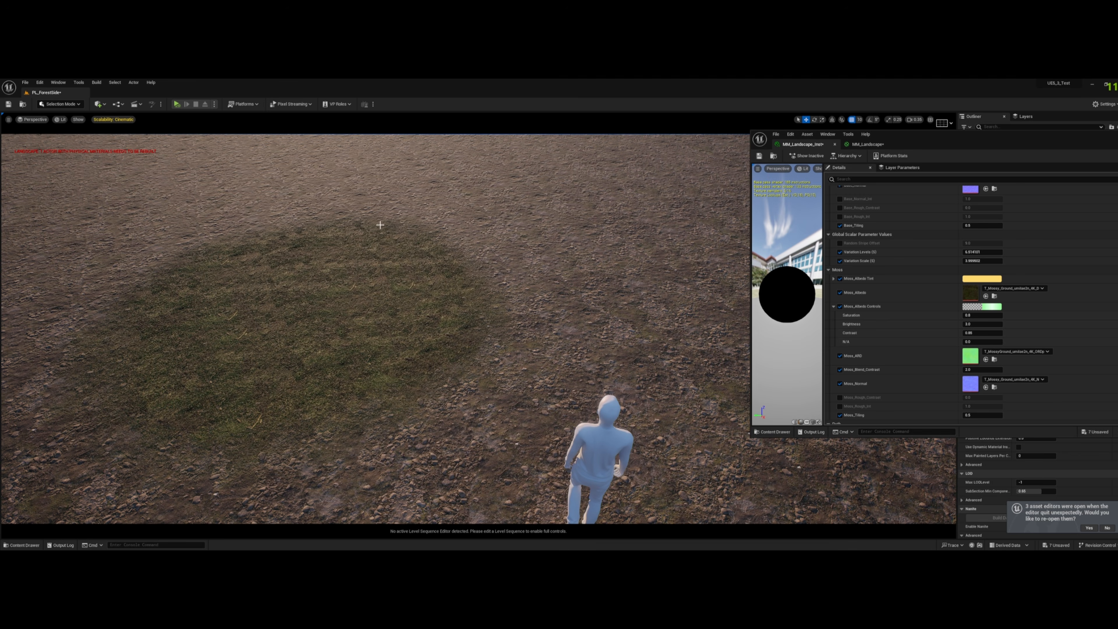
- Return to Landscape mode and paint more of the Moss layer on the ground beyond the existing patch
{"action": "left_click", "coordinate": [60, 104]}
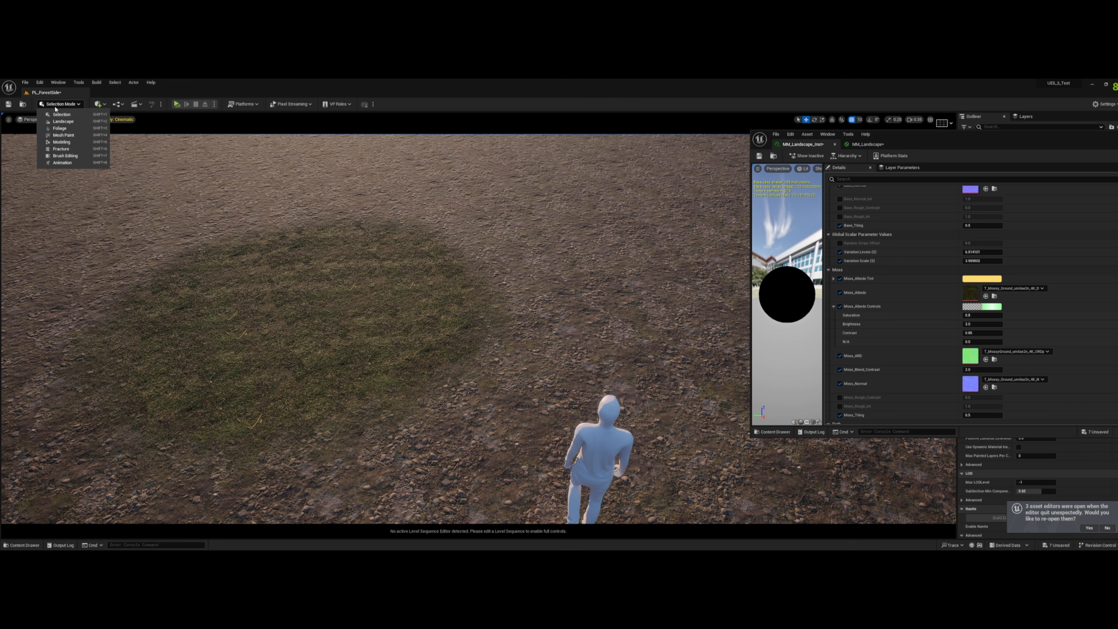
{"action": "left_click", "coordinate": [68, 124]}
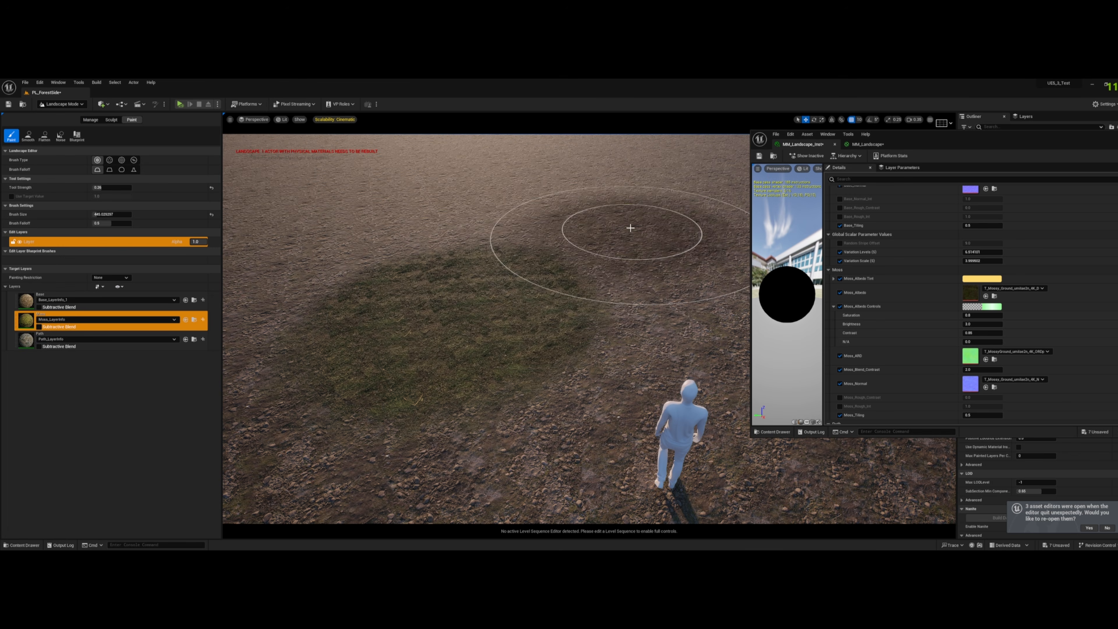
{"action": "left_click", "coordinate": [624, 242]}
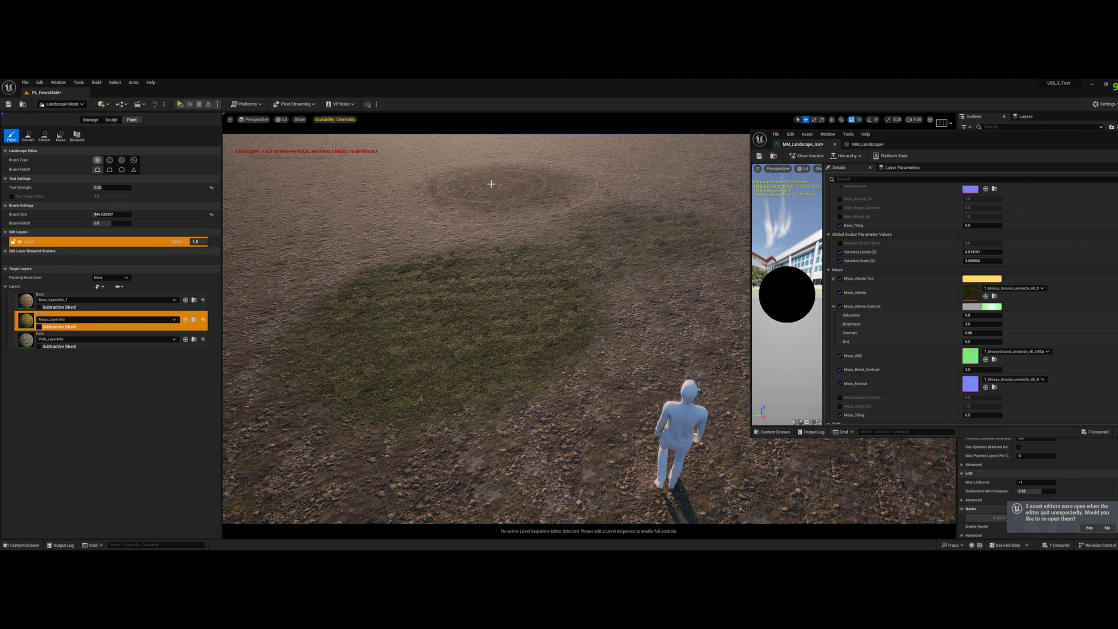
{"action": "mouse_move", "coordinate": [449, 179]}
{"action": "right_mouse_down"}
{"action": "mouse_move", "coordinate": [497, 152]}
{"action": "mouse_move", "coordinate": [480, 207]}
{"action": "right_mouse_up"}
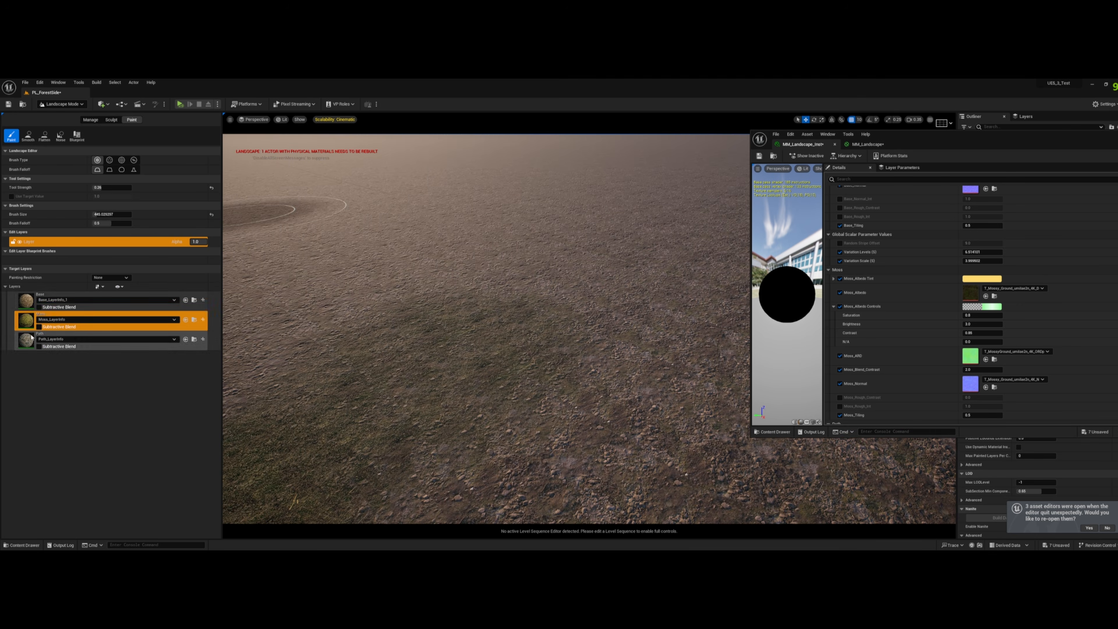
- Switch painting to the Path layer, test it on the ground and reduce the brush size
{"action": "left_click", "coordinate": [119, 342]}
{"action": "right_click_drag", "start_coordinate": [398, 388], "coordinate": [486, 419]}
{"action": "left_click_drag", "start_coordinate": [486, 419], "coordinate": [434, 387]}
{"action": "right_click_drag", "start_coordinate": [434, 387], "coordinate": [405, 370]}
{"action": "mouse_move", "coordinate": [542, 328]}
{"action": "left_mouse_down"}
{"action": "mouse_move", "coordinate": [526, 332]}
{"action": "mouse_move", "coordinate": [512, 205]}
{"action": "mouse_move", "coordinate": [517, 343]}
{"action": "mouse_move", "coordinate": [511, 243]}
{"action": "mouse_move", "coordinate": [502, 361]}
{"action": "mouse_move", "coordinate": [509, 215]}
{"action": "mouse_move", "coordinate": [499, 224]}
{"action": "mouse_move", "coordinate": [602, 389]}
{"action": "mouse_move", "coordinate": [455, 226]}
{"action": "left_mouse_up"}
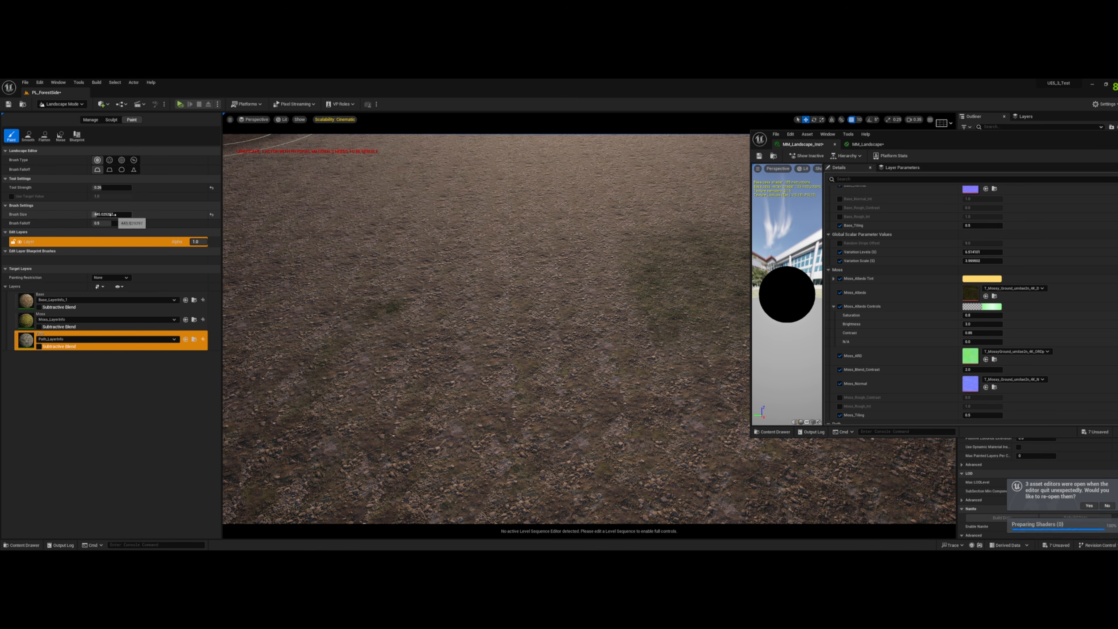
{"action": "left_click_drag", "start_coordinate": [112, 214], "coordinate": [108, 215]}
- Enable Path_Blend_Contrast and Path_Blend_Int in the material instance's Path group and set both to 2.0
{"action": "scroll", "coordinate": [917, 333], "scroll_direction": "down", "scroll_amount": 8}
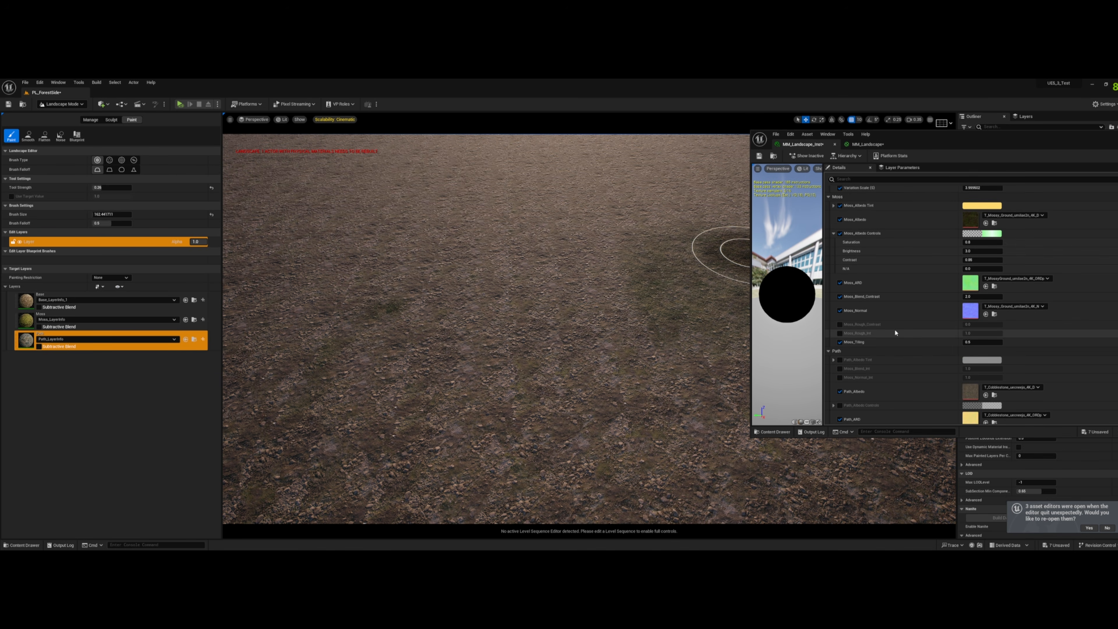
{"action": "scroll", "coordinate": [917, 333], "scroll_direction": "down", "scroll_amount": 2}
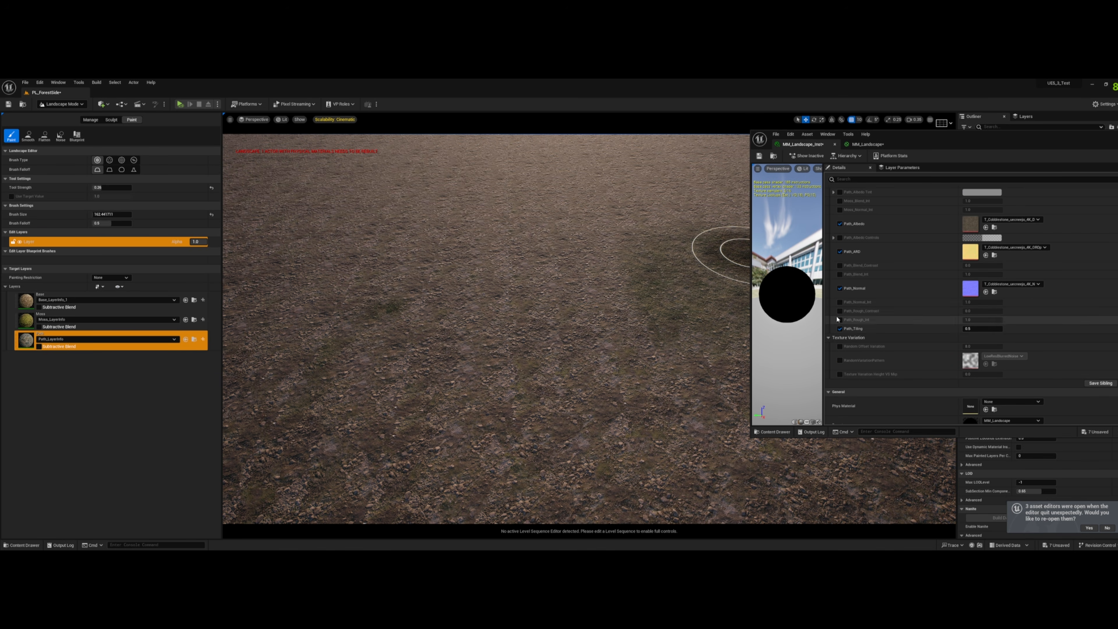
{"action": "left_click", "coordinate": [840, 266]}
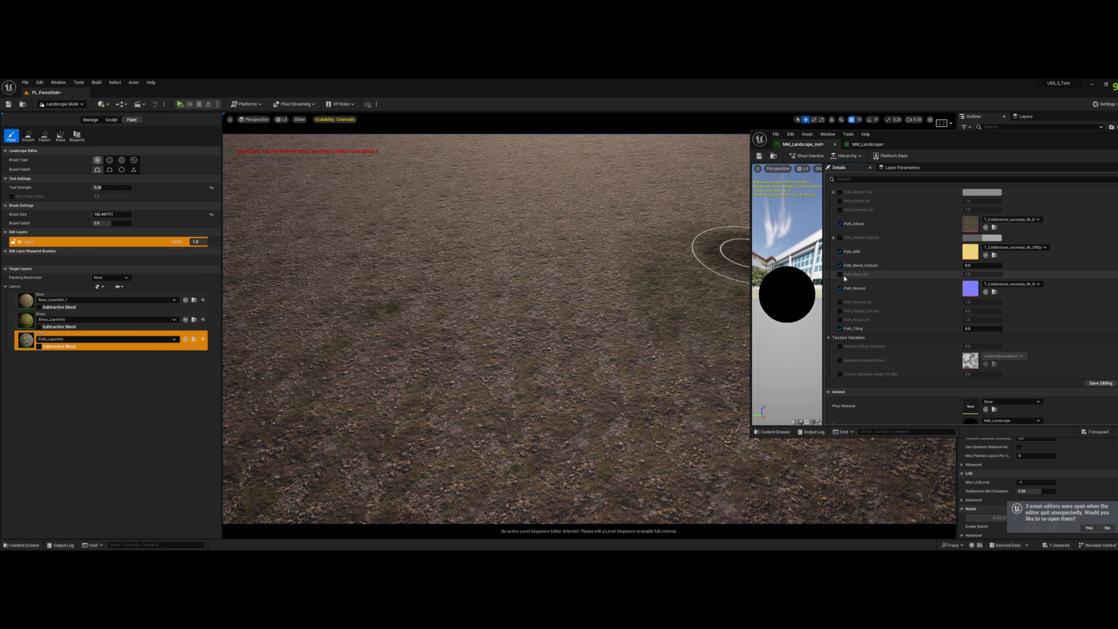
{"action": "left_click", "coordinate": [991, 274]}
{"action": "type", "text": "2"}
{"action": "left_click", "coordinate": [981, 266]}
{"action": "type", "text": "2"}
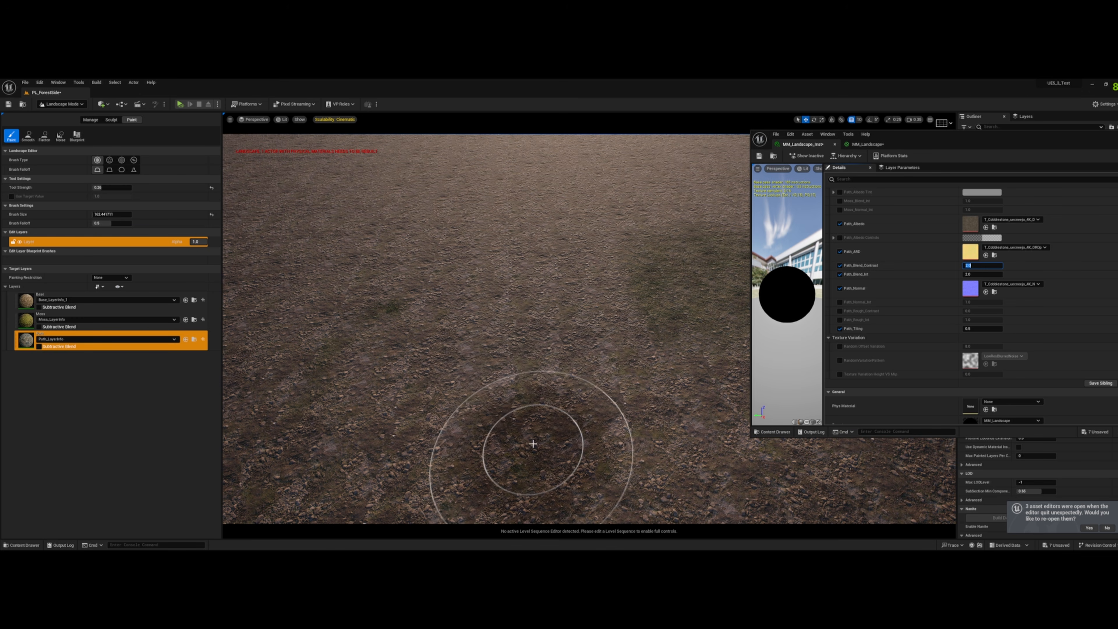
- Paint a cobblestone trail with the Path layer, running away from the camera across the ground
{"action": "left_click_drag", "start_coordinate": [532, 444], "coordinate": [524, 267]}
{"action": "right_click_drag", "start_coordinate": [524, 267], "coordinate": [476, 278]}
{"action": "left_click_drag", "start_coordinate": [550, 476], "coordinate": [584, 283]}
{"action": "key", "text": "w"}
{"action": "right_click_drag", "start_coordinate": [604, 224], "coordinate": [616, 247]}
{"action": "right_click_drag", "start_coordinate": [616, 198], "coordinate": [620, 176]}
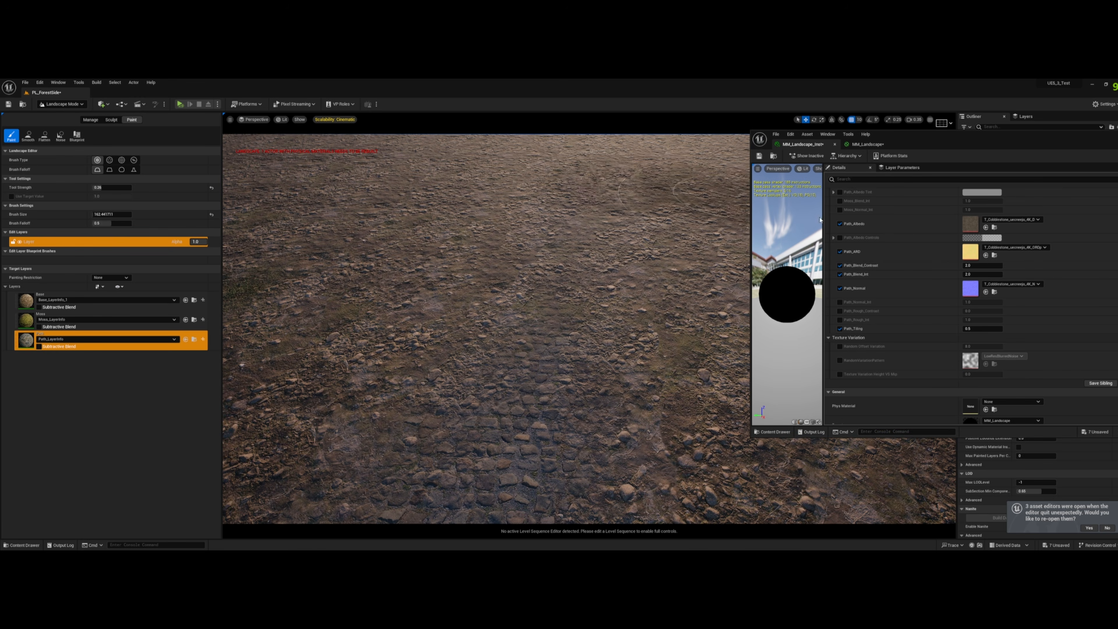
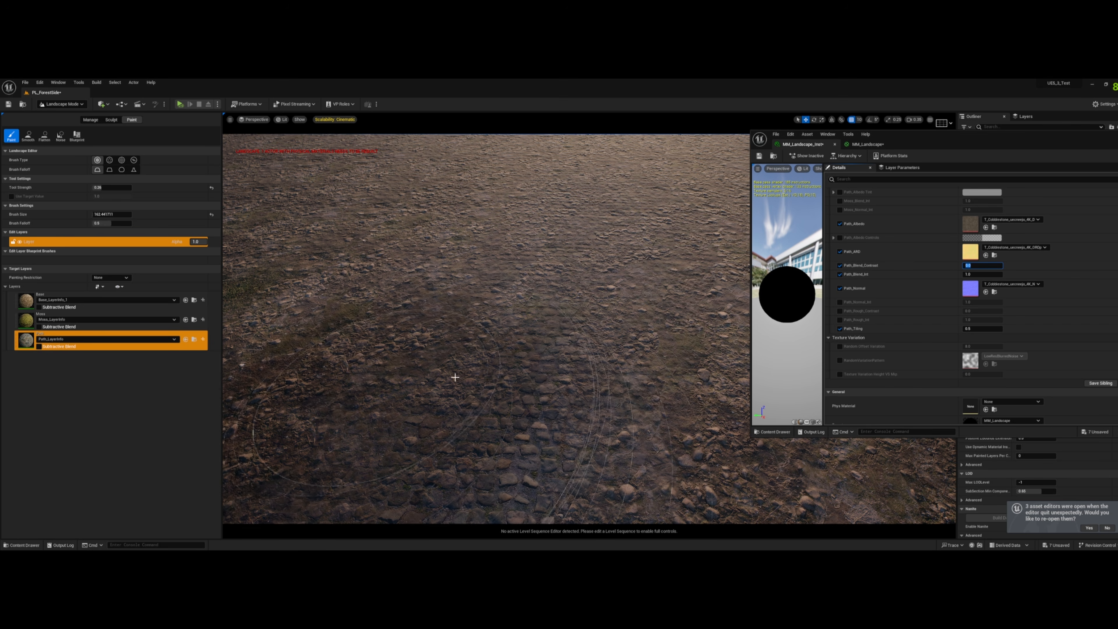
- Set Path_Blend_Contrast to 3.0 in the material instance's Path group
{"action": "type", "text": "3"}
{"action": "key", "text": "Return"}
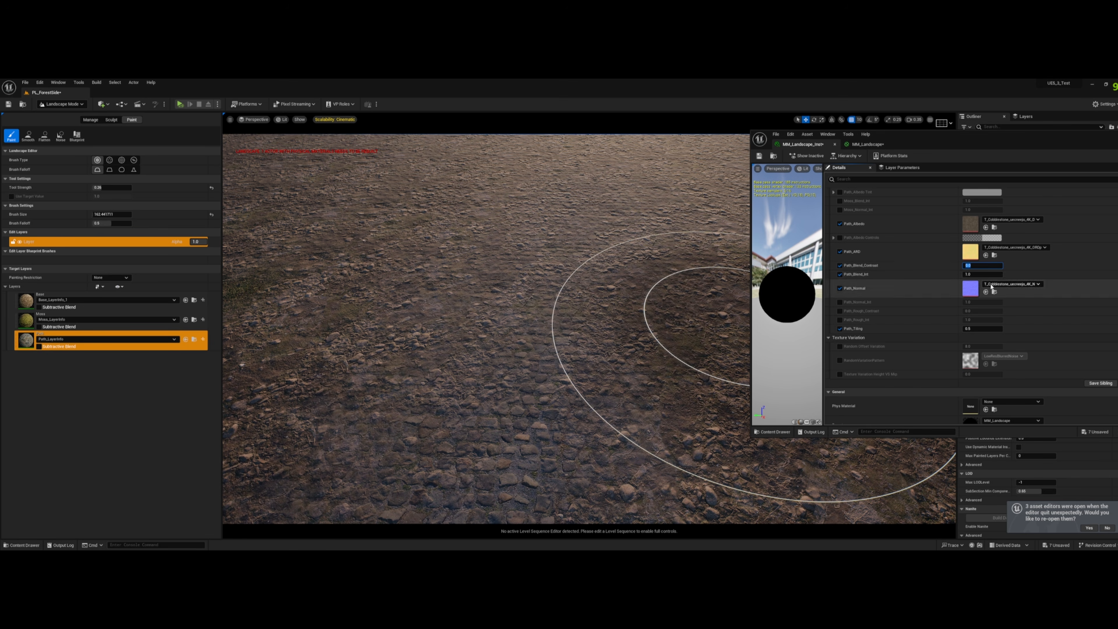
{"action": "key", "text": "Return"}
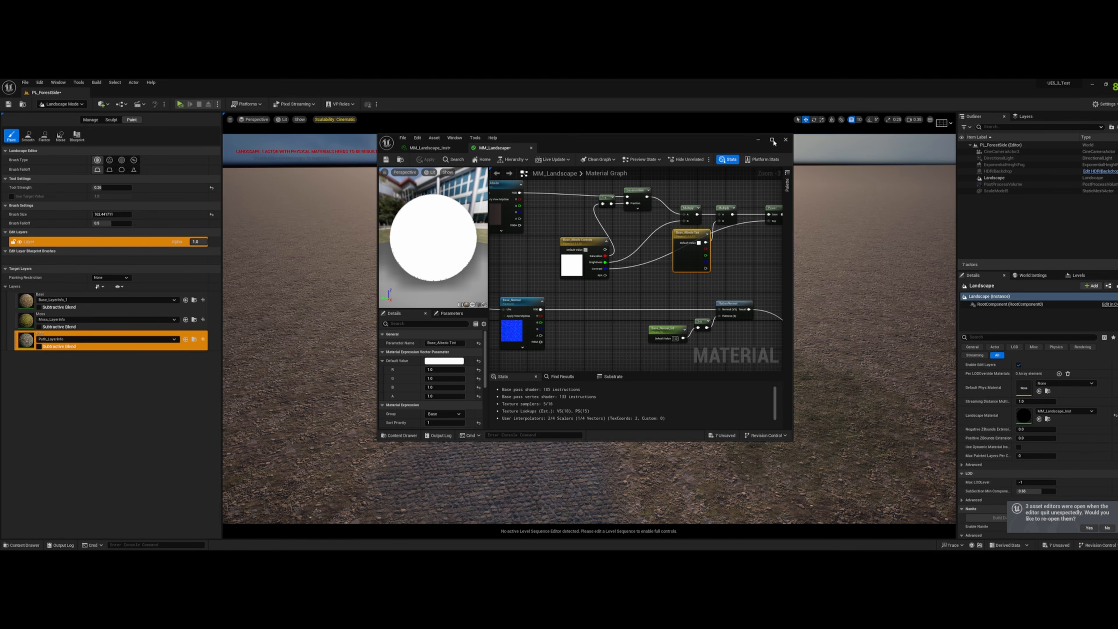
- Open the MM_Landscape material graph and examine how the Base, Moss and Path networks feed the landscape layer blend
{"action": "left_click", "coordinate": [772, 140]}
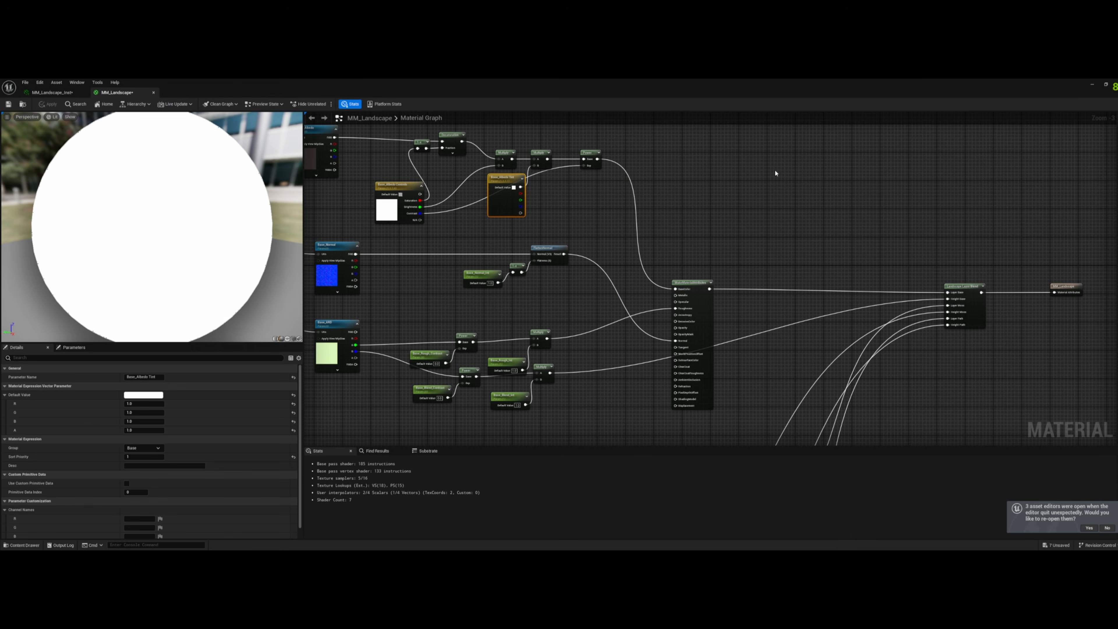
{"action": "scroll", "coordinate": [924, 210], "scroll_direction": "down", "scroll_amount": 3}
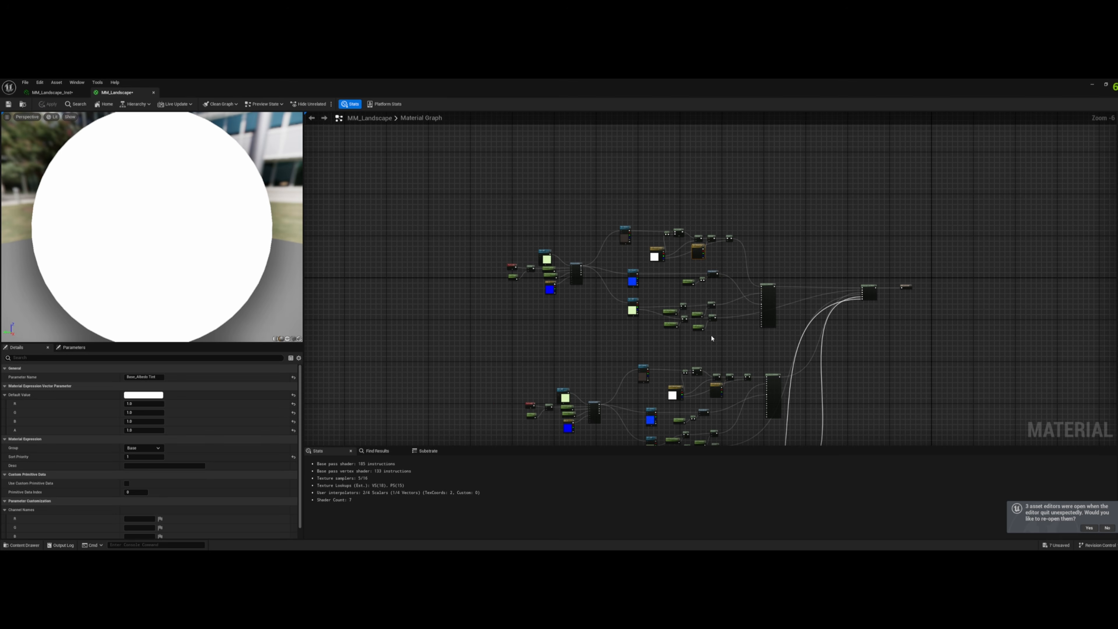
{"action": "right_click_drag", "start_coordinate": [712, 339], "coordinate": [765, 270]}
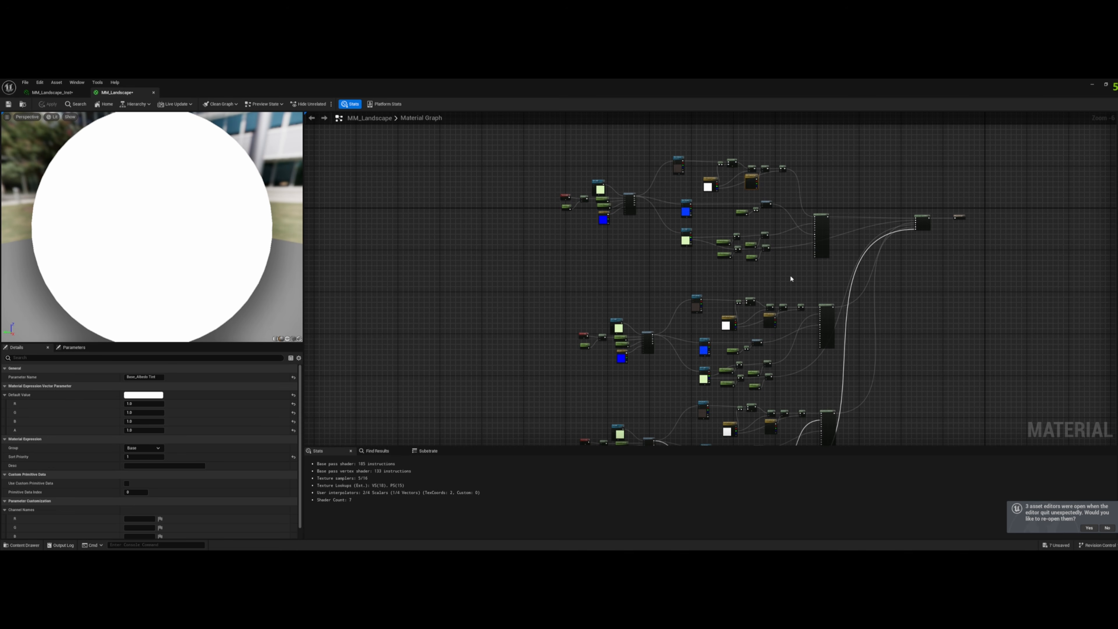
{"action": "scroll", "coordinate": [635, 305], "scroll_direction": "up", "scroll_amount": 1}
{"action": "right_click_drag", "start_coordinate": [619, 310], "coordinate": [491, 152]}
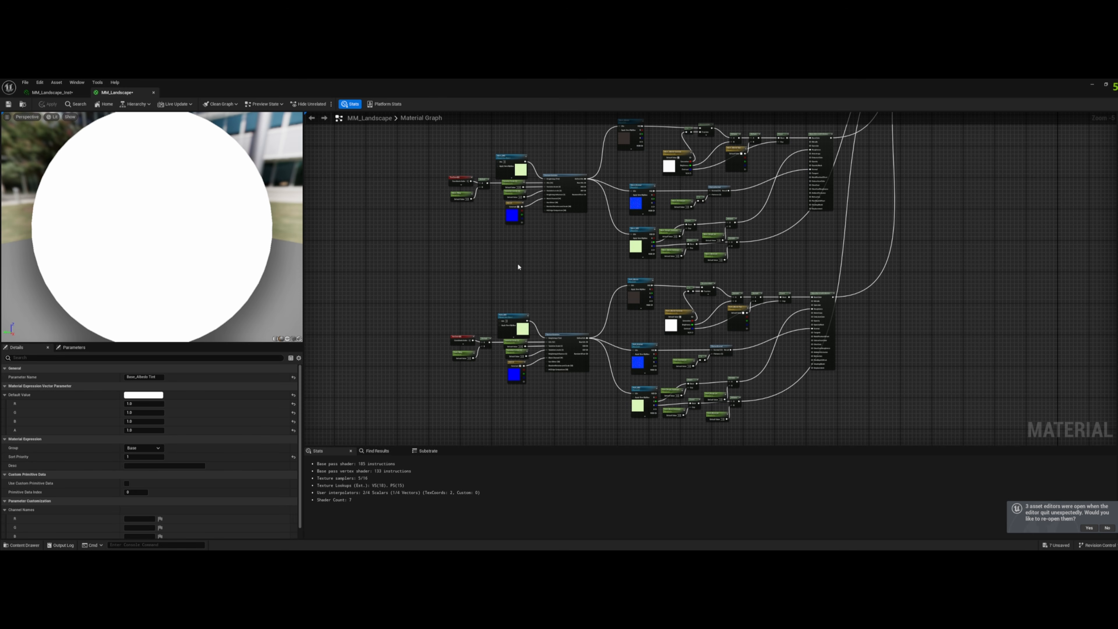
{"action": "right_click_drag", "start_coordinate": [908, 206], "coordinate": [800, 386]}
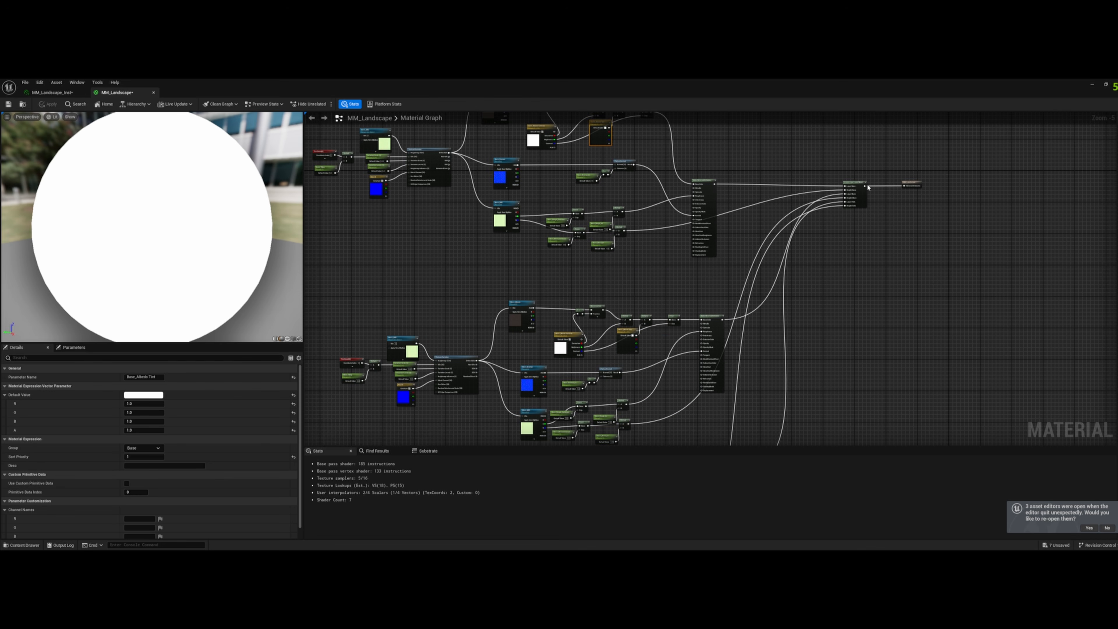
{"action": "mouse_move", "coordinate": [960, 170]}
{"action": "left_mouse_down"}
{"action": "mouse_move", "coordinate": [838, 214]}
{"action": "mouse_move", "coordinate": [965, 183]}
{"action": "left_mouse_up"}
- Examine the Base layer's group of nodes as a whole and the Moss layer's texture and blend nodes below it
{"action": "left_click", "coordinate": [804, 245]}
{"action": "right_click_drag", "start_coordinate": [803, 245], "coordinate": [930, 242]}
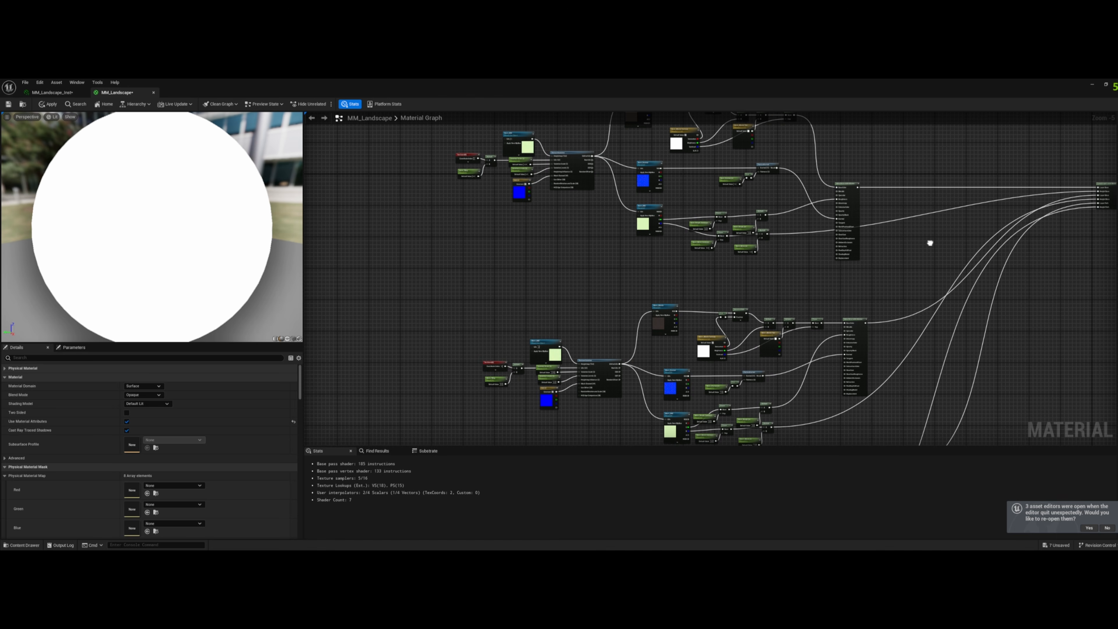
{"action": "right_click_drag", "start_coordinate": [619, 220], "coordinate": [602, 306]}
{"action": "left_click_drag", "start_coordinate": [388, 161], "coordinate": [869, 367]}
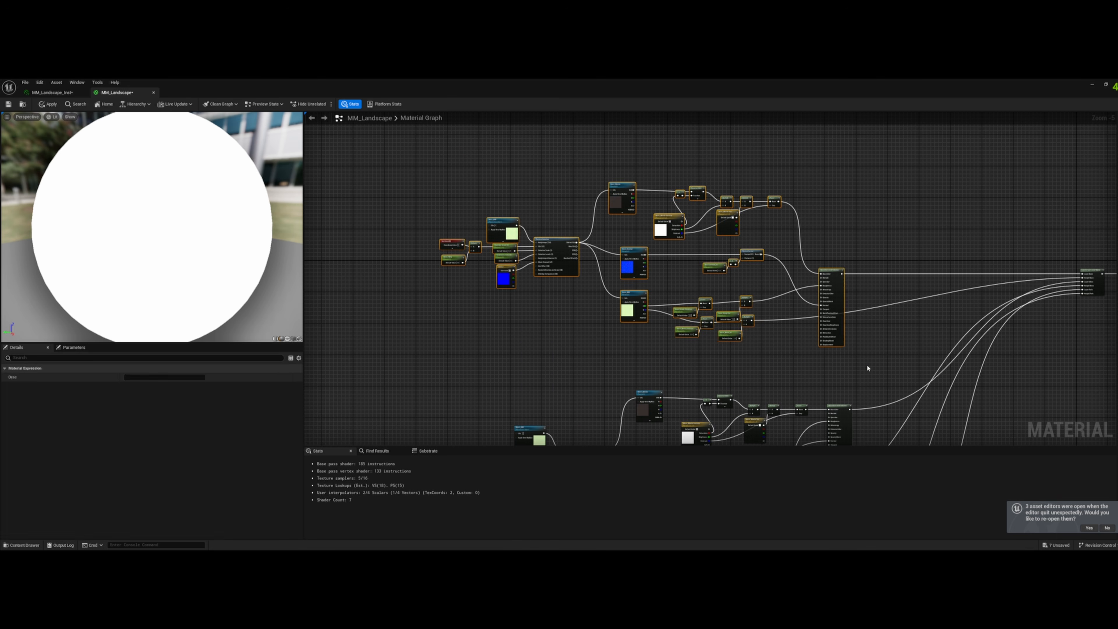
{"action": "left_click", "coordinate": [869, 368]}
{"action": "right_click_drag", "start_coordinate": [869, 368], "coordinate": [766, 340]}
{"action": "right_click_drag", "start_coordinate": [694, 347], "coordinate": [682, 195]}
{"action": "scroll", "coordinate": [511, 325], "scroll_direction": "up", "scroll_amount": 2}
{"action": "right_click_drag", "start_coordinate": [512, 327], "coordinate": [597, 367]}
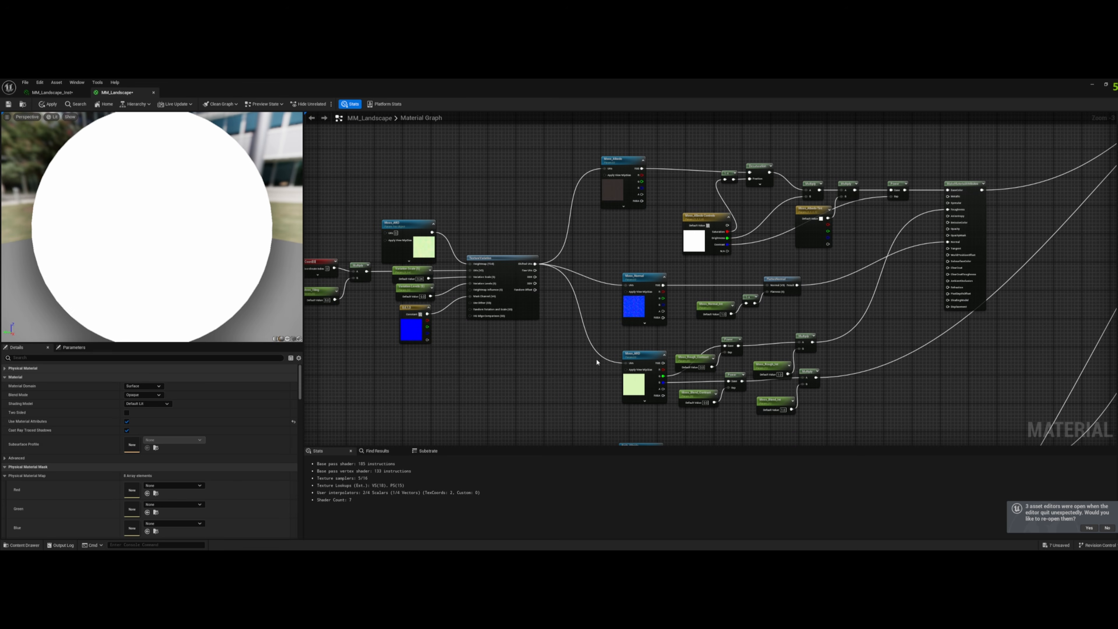
- Return to the MM_Landscape_Inst material instance and close its editor window to get back to the level
{"action": "left_click", "coordinate": [82, 93]}
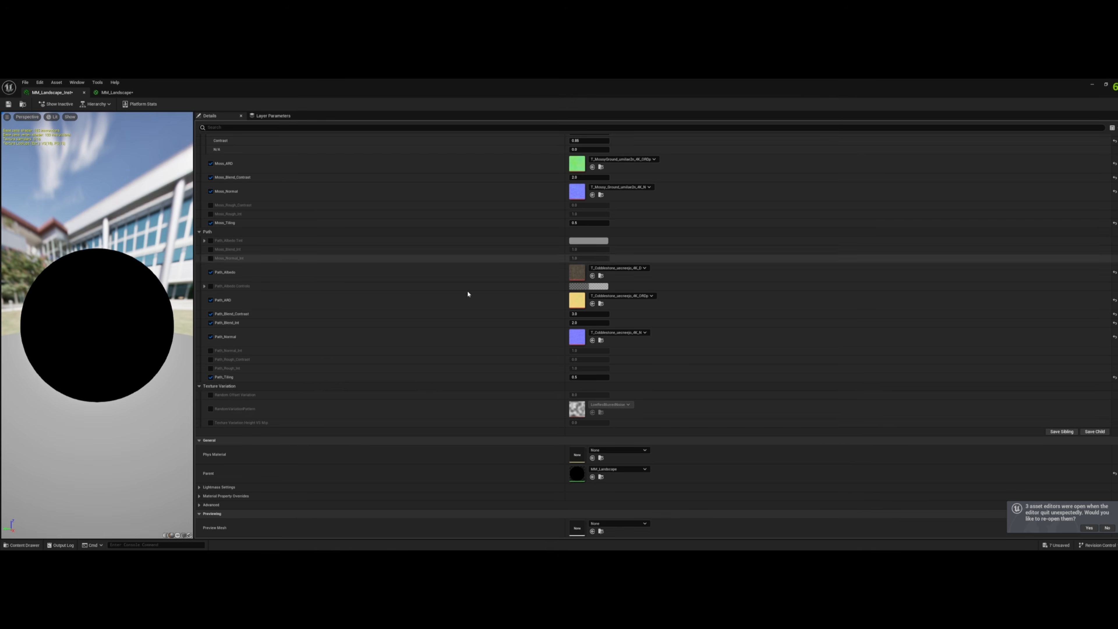
{"action": "left_click_drag", "start_coordinate": [247, 85], "coordinate": [552, 225]}
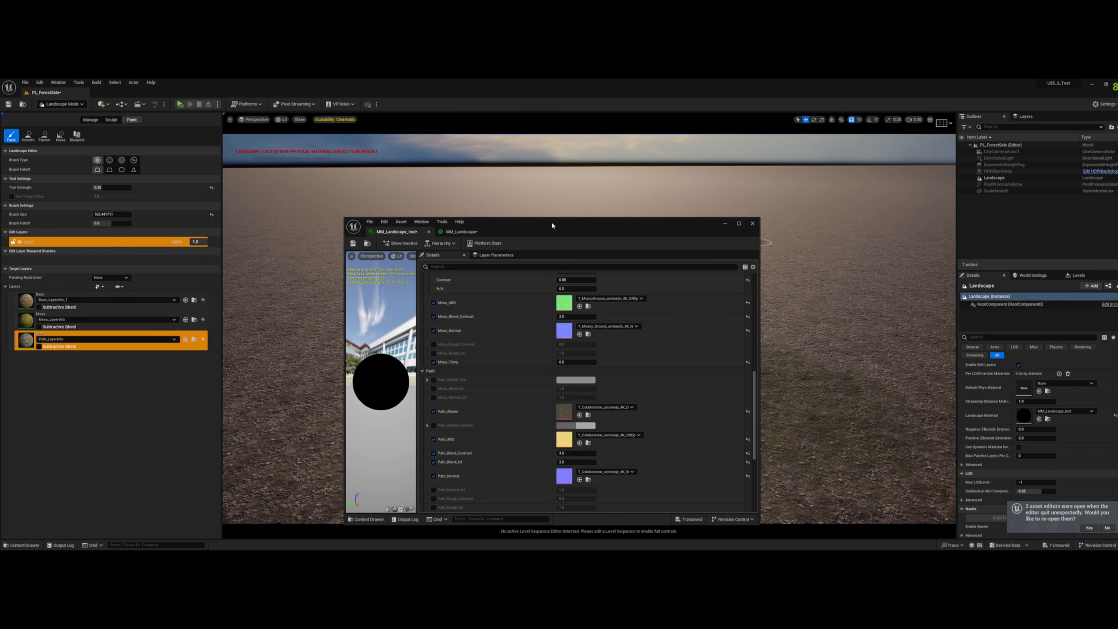
{"action": "left_click", "coordinate": [753, 224]}
- Erase the painted trail from the Path layer and the green patch from the Moss layer on the ground
{"action": "left_click", "coordinate": [580, 327]}
{"action": "key", "text": "s"}
{"action": "mouse_move", "coordinate": [721, 192]}
{"action": "right_mouse_down"}
{"action": "mouse_move", "coordinate": [701, 209]}
{"action": "mouse_move", "coordinate": [726, 207]}
{"action": "mouse_move", "coordinate": [715, 199]}
{"action": "right_mouse_up"}
{"action": "key", "text": "a"}
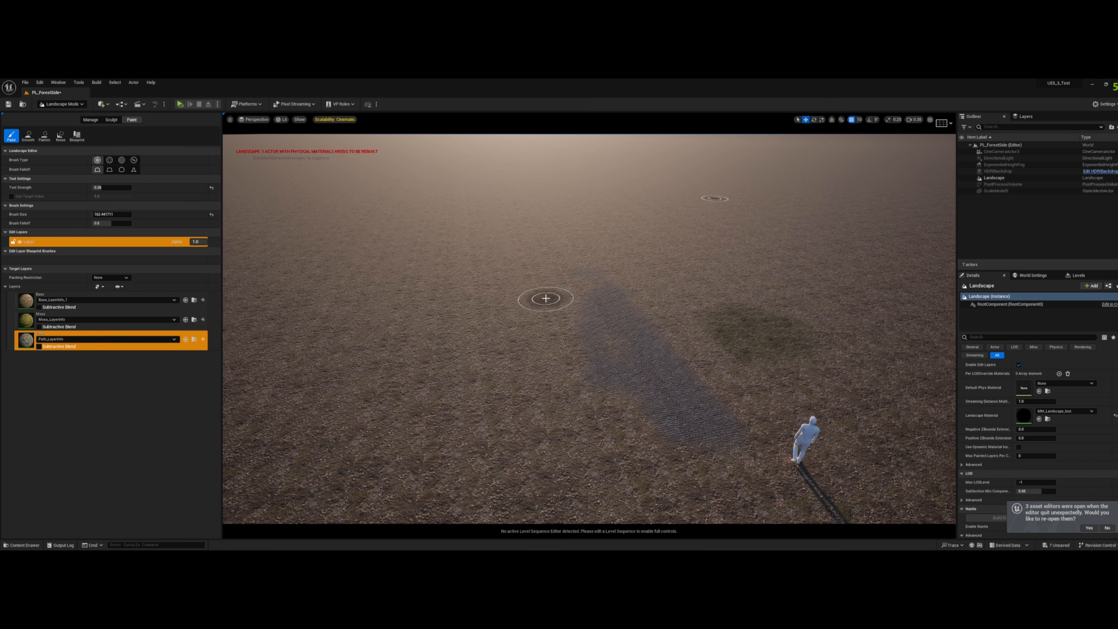
{"action": "mouse_move", "coordinate": [611, 362]}
{"action": "left_mouse_down", "text": "shift"}
{"action": "mouse_move", "coordinate": [660, 370]}
{"action": "mouse_move", "coordinate": [726, 436]}
{"action": "mouse_move", "coordinate": [621, 309]}
{"action": "mouse_move", "coordinate": [705, 328]}
{"action": "mouse_move", "coordinate": [817, 327]}
{"action": "left_mouse_up", "text": "shift"}
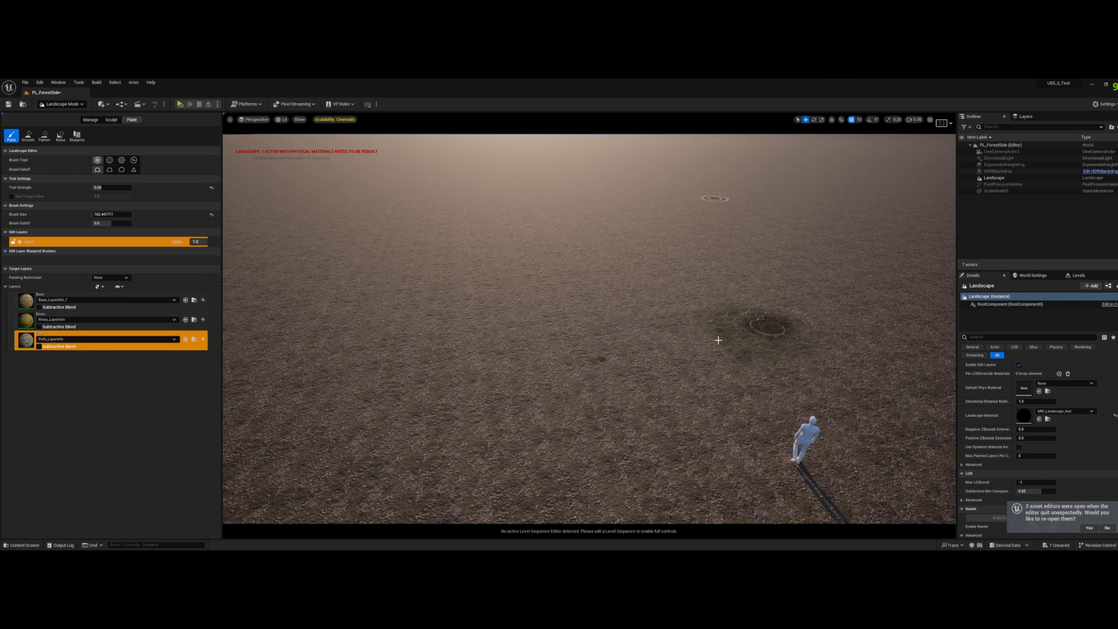
{"action": "left_click", "coordinate": [110, 313]}
{"action": "mouse_move", "coordinate": [627, 329]}
{"action": "left_mouse_down", "text": "shift"}
{"action": "mouse_move", "coordinate": [863, 352]}
{"action": "mouse_move", "coordinate": [828, 326]}
{"action": "mouse_move", "coordinate": [765, 309]}
{"action": "left_mouse_up", "text": "shift"}
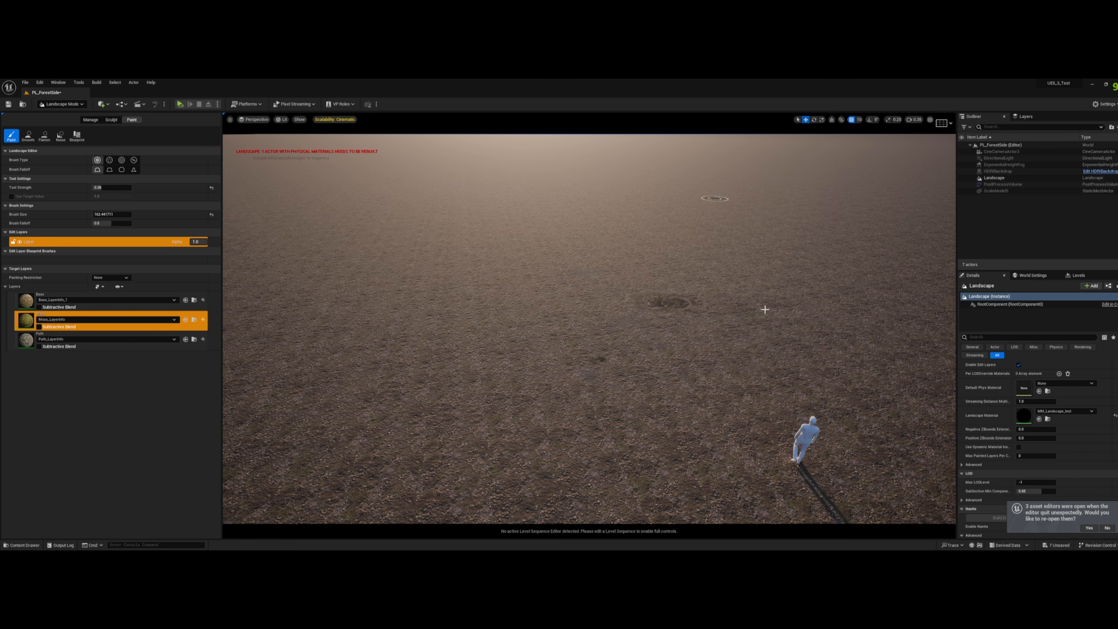
- Create a landscape spline with five control points curving away from the camera across the ground
{"action": "left_click", "coordinate": [90, 119]}
{"action": "left_click", "coordinate": [126, 136]}
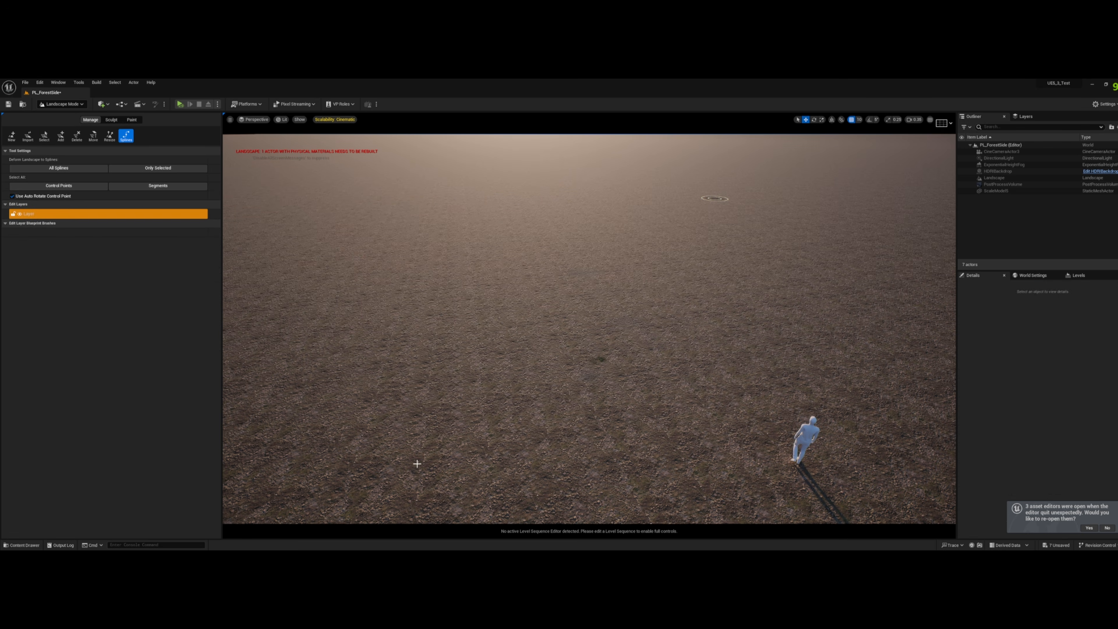
{"action": "left_click", "coordinate": [417, 463], "text": "ctrl"}
{"action": "left_click", "coordinate": [468, 284], "text": "ctrl"}
{"action": "left_click", "coordinate": [573, 222], "text": "ctrl"}
{"action": "left_click", "coordinate": [735, 178], "text": "ctrl"}
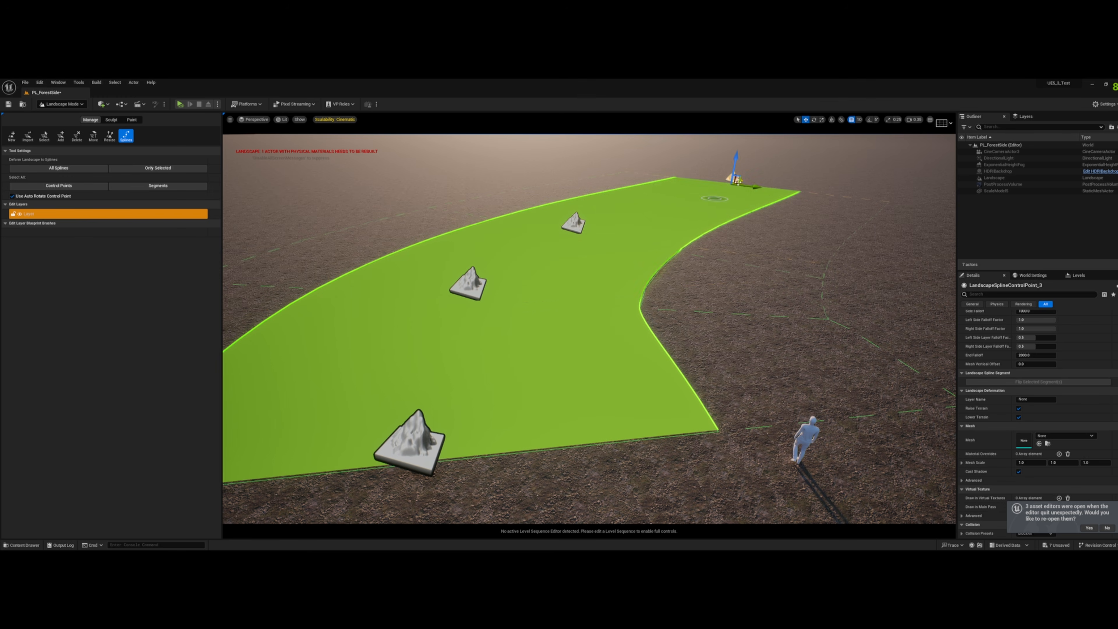
{"action": "left_click", "coordinate": [845, 163], "text": "ctrl"}
{"action": "right_click_drag", "start_coordinate": [845, 162], "coordinate": [686, 199]}
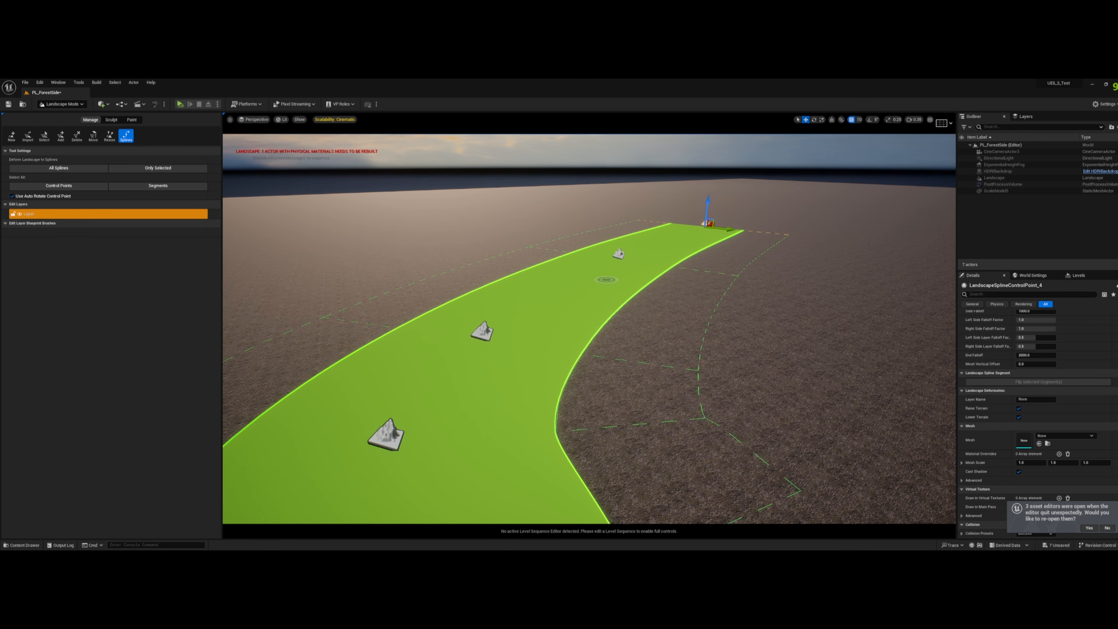
- Select all the spline's control points and set their Side Falloff and Half-Width to 200
{"action": "left_click", "coordinate": [618, 255], "text": "shift"}
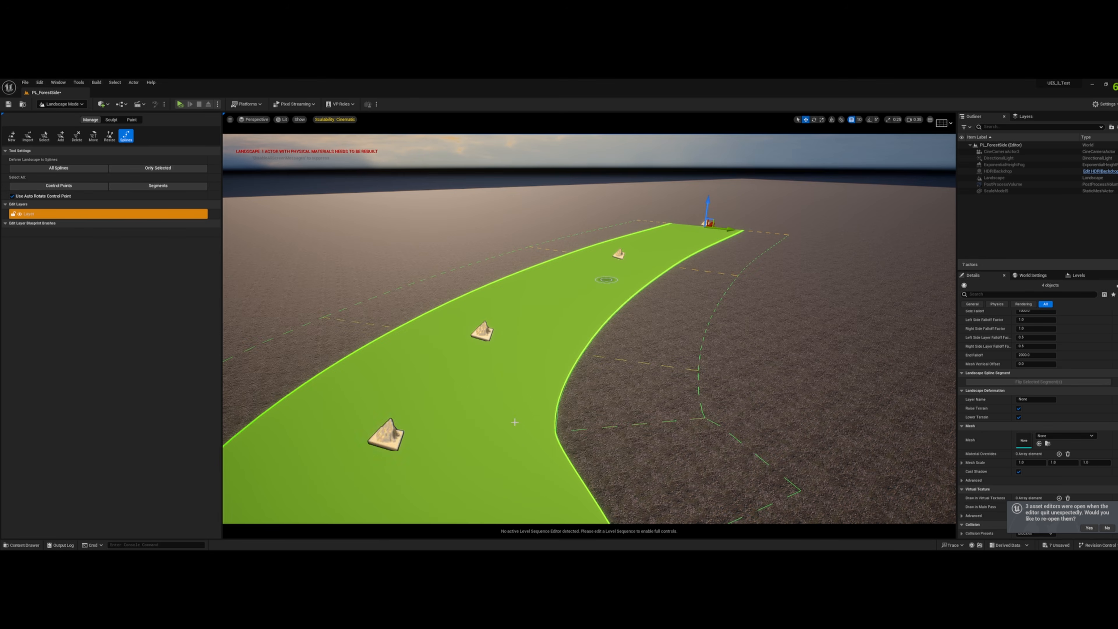
{"action": "right_click_drag", "start_coordinate": [515, 422], "coordinate": [466, 460]}
{"action": "left_click", "coordinate": [552, 418], "text": "shift"}
{"action": "scroll", "coordinate": [1038, 374], "scroll_direction": "up", "scroll_amount": 3}
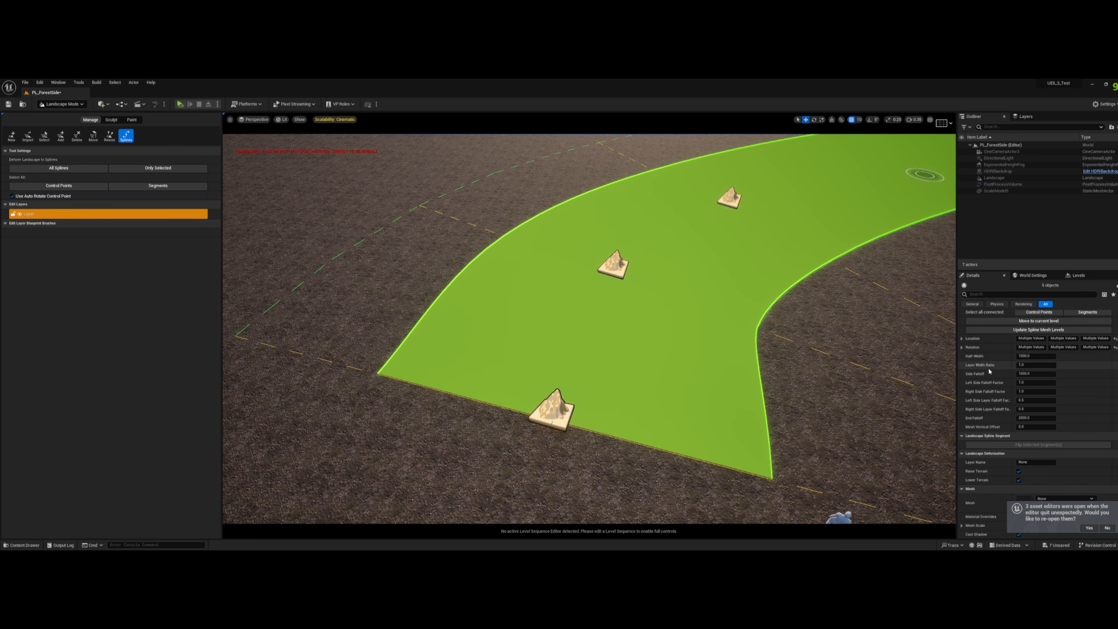
{"action": "type", "text": "1000"}
{"action": "key", "text": "Return"}
{"action": "type", "text": "20"}
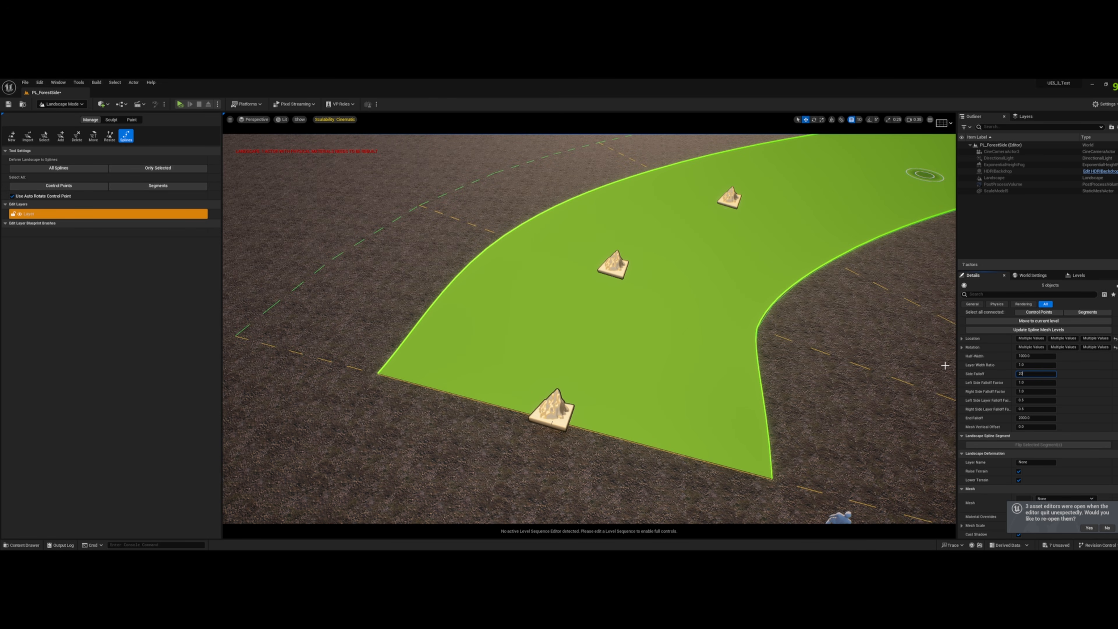
{"action": "type", "text": "0"}
{"action": "key", "text": "Return"}
{"action": "left_click", "coordinate": [1030, 357]}
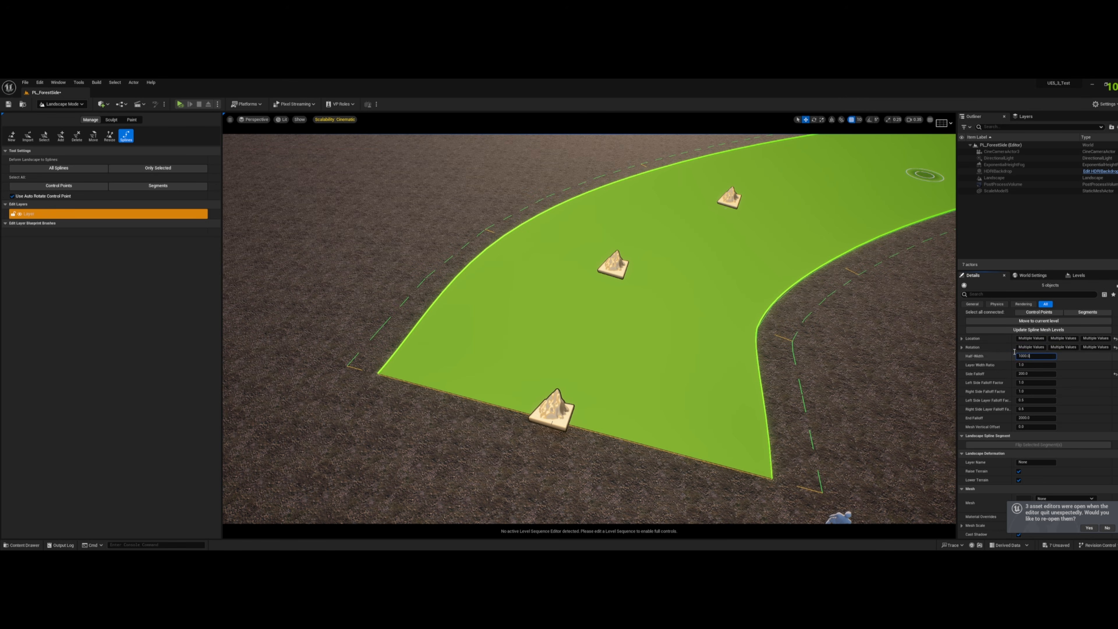
{"action": "type", "text": "200"}
{"action": "key", "text": "Return"}
- Extend the landscape spline with more control points into a long winding route that loops around and crosses itself
{"action": "key", "text": "s"}
{"action": "right_click_drag", "start_coordinate": [836, 340], "coordinate": [885, 335]}
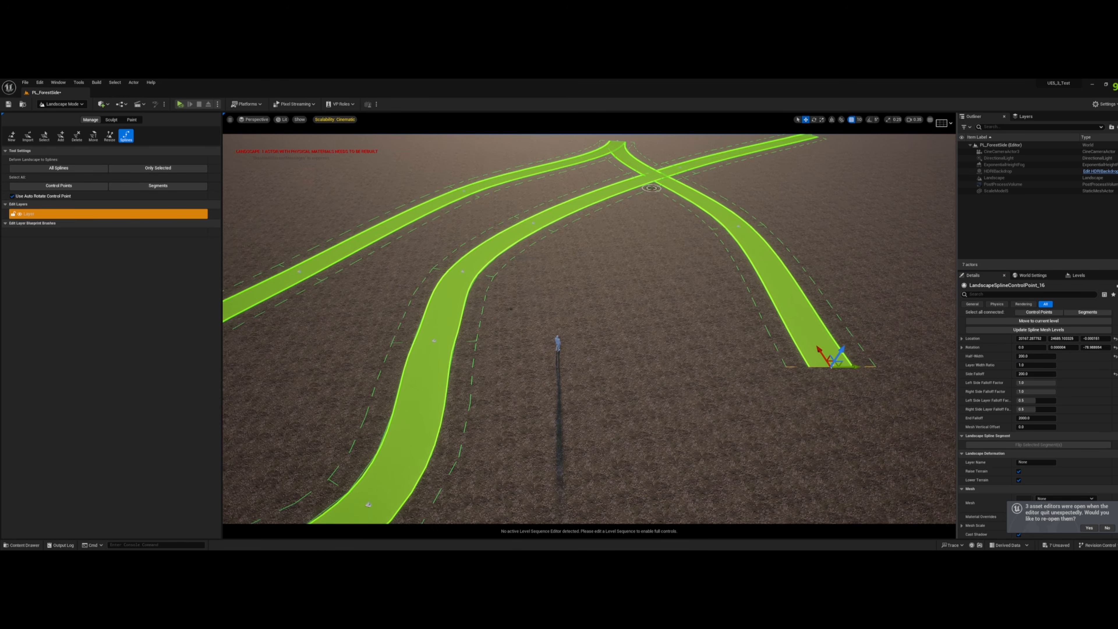
{"action": "right_click_drag", "start_coordinate": [841, 362], "coordinate": [841, 368]}
{"action": "key", "text": "s"}
{"action": "left_click", "coordinate": [848, 489], "text": "ctrl"}
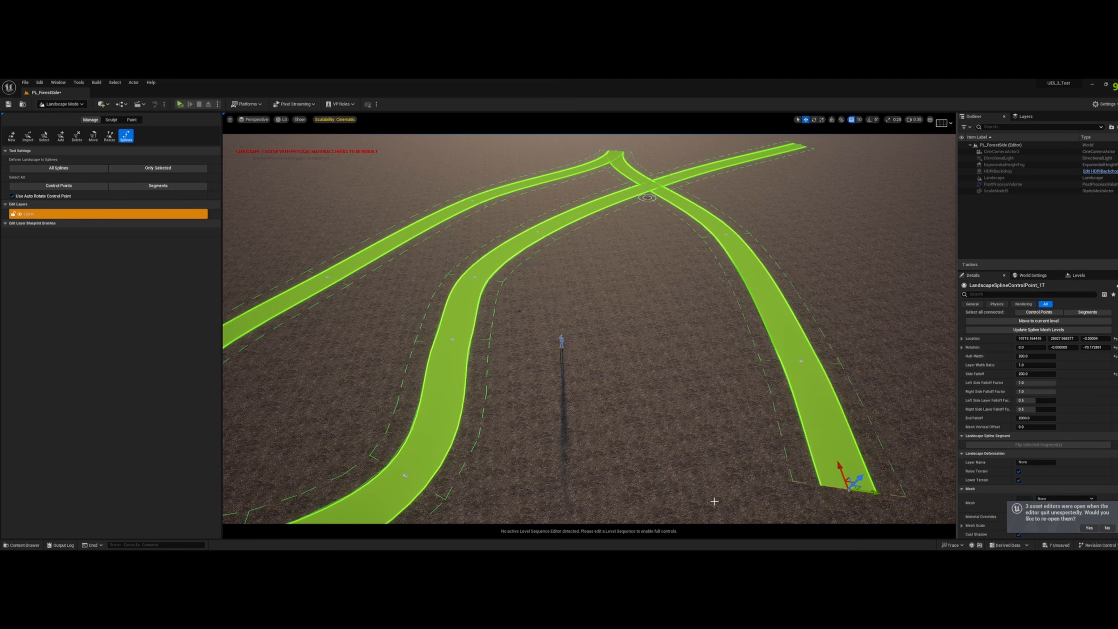
{"action": "right_click_drag", "start_coordinate": [688, 501], "coordinate": [649, 544]}
{"action": "key", "text": "w"}
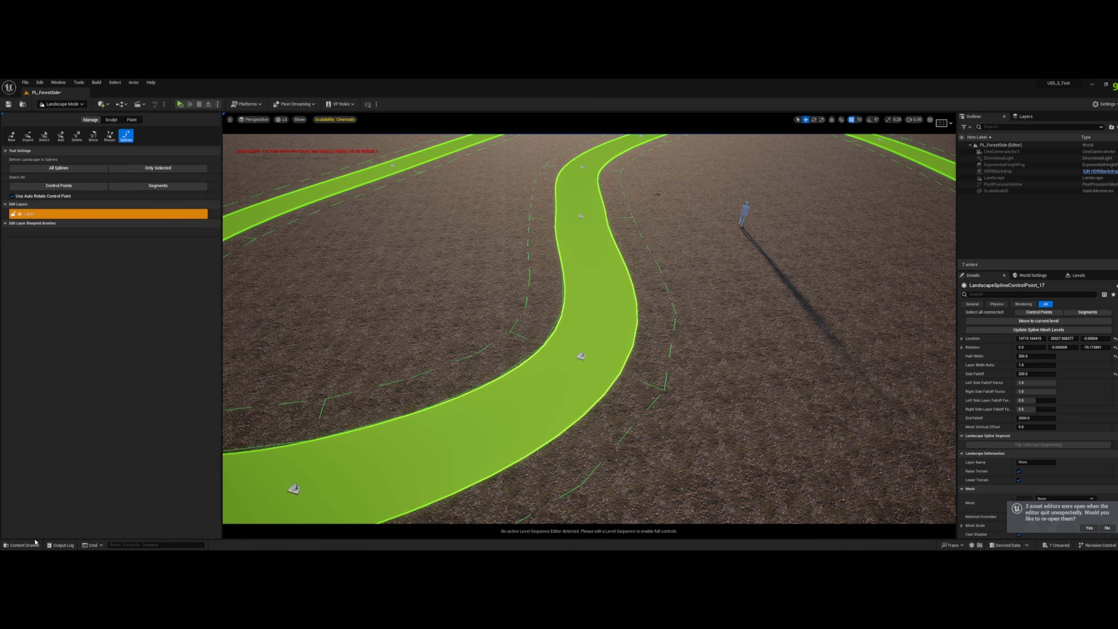
{"action": "left_click", "coordinate": [27, 544]}
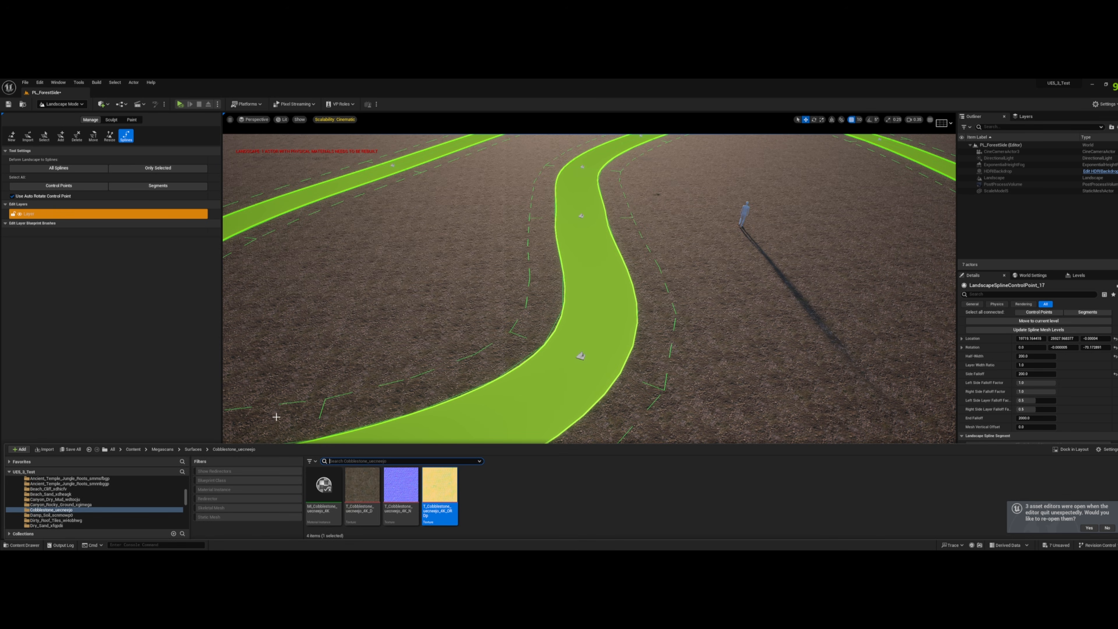
{"action": "mouse_move", "coordinate": [465, 352]}
{"action": "right_mouse_down"}
{"action": "mouse_move", "coordinate": [483, 334]}
{"action": "mouse_move", "coordinate": [466, 352]}
{"action": "right_mouse_up"}
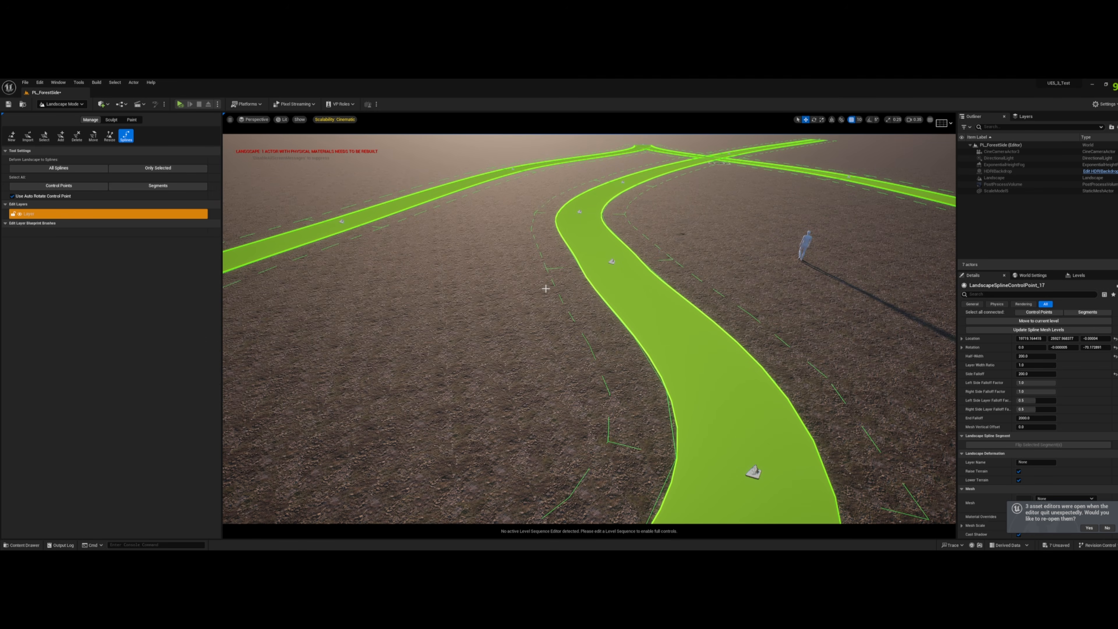
{"action": "mouse_move", "coordinate": [581, 292]}
{"action": "right_mouse_down"}
{"action": "mouse_move", "coordinate": [570, 322]}
{"action": "mouse_move", "coordinate": [581, 292]}
{"action": "right_mouse_up"}
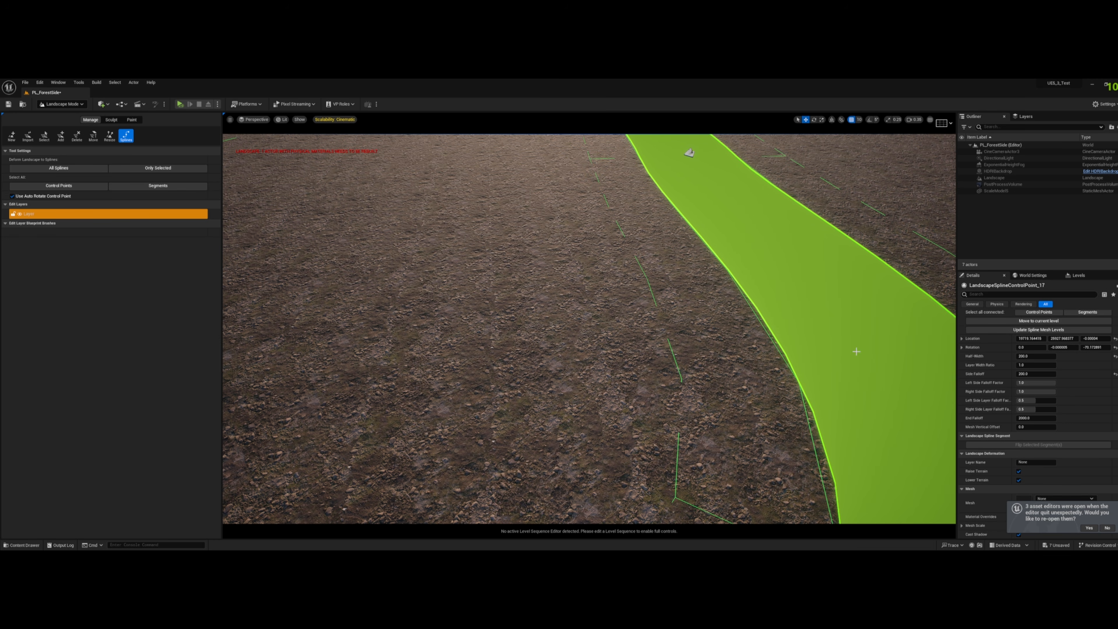
{"action": "mouse_move", "coordinate": [597, 337]}
{"action": "right_mouse_down"}
{"action": "mouse_move", "coordinate": [615, 321]}
{"action": "mouse_move", "coordinate": [597, 337]}
{"action": "right_mouse_up"}
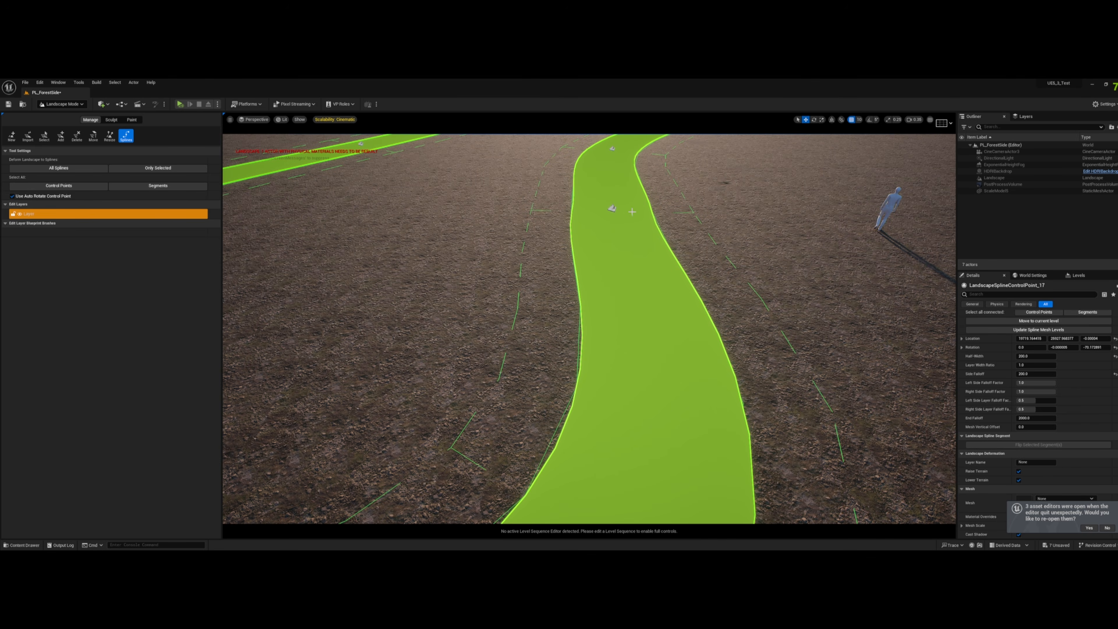
- Switch to Selection mode and open the MM_Landscape_Inst material assigned to the Landscape actor
{"action": "left_click", "coordinate": [55, 104]}
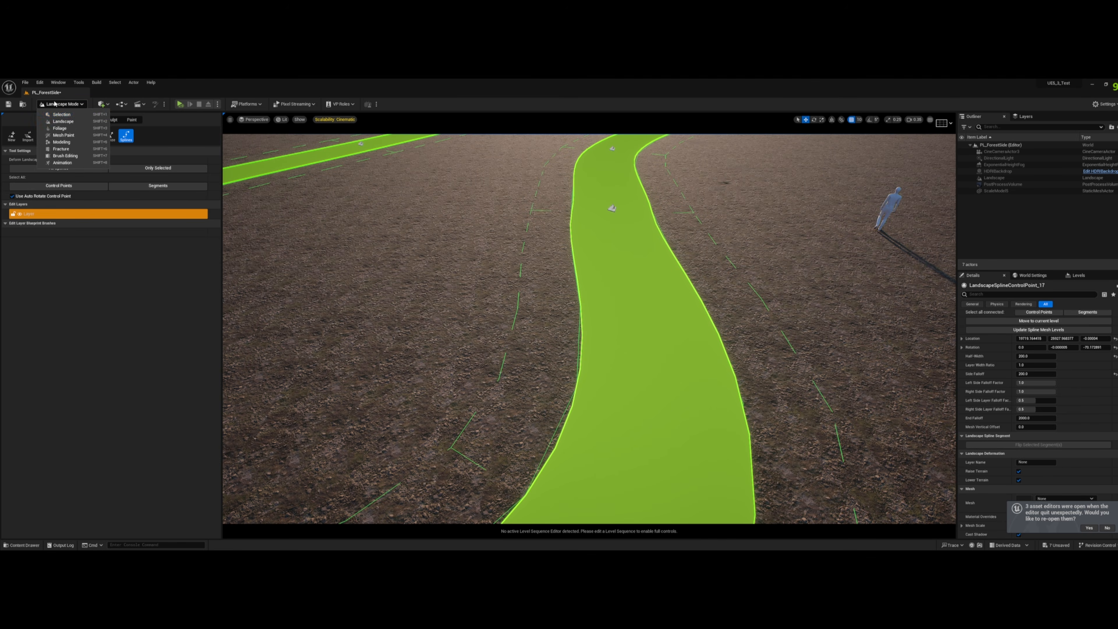
{"action": "left_click", "coordinate": [61, 115]}
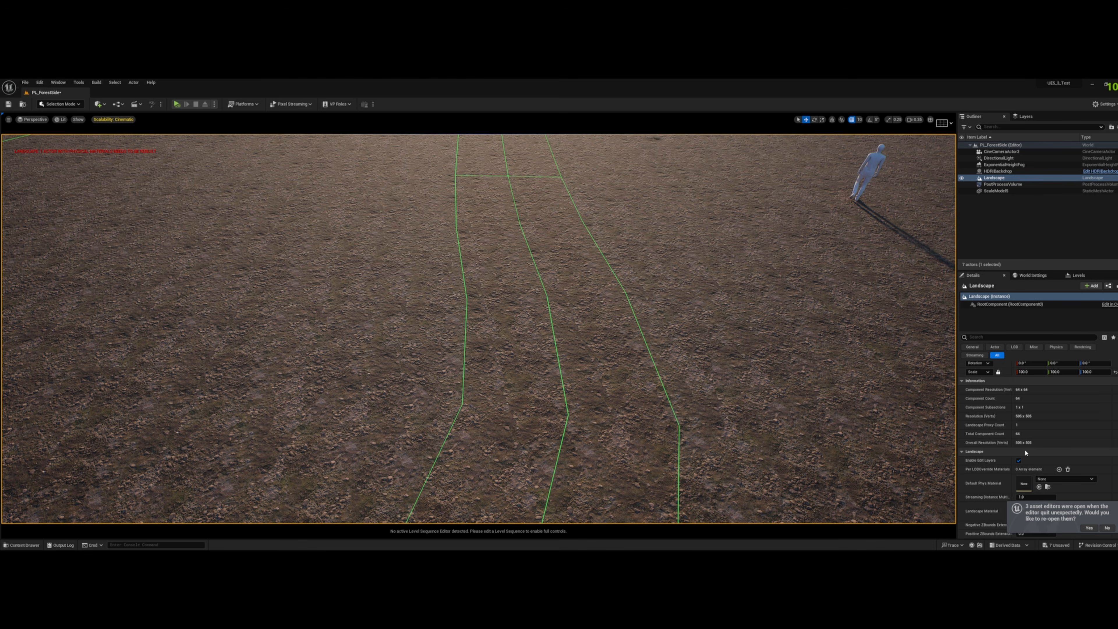
{"action": "scroll", "coordinate": [1026, 453], "scroll_direction": "down", "scroll_amount": 3}
{"action": "double_click", "coordinate": [1024, 448]}
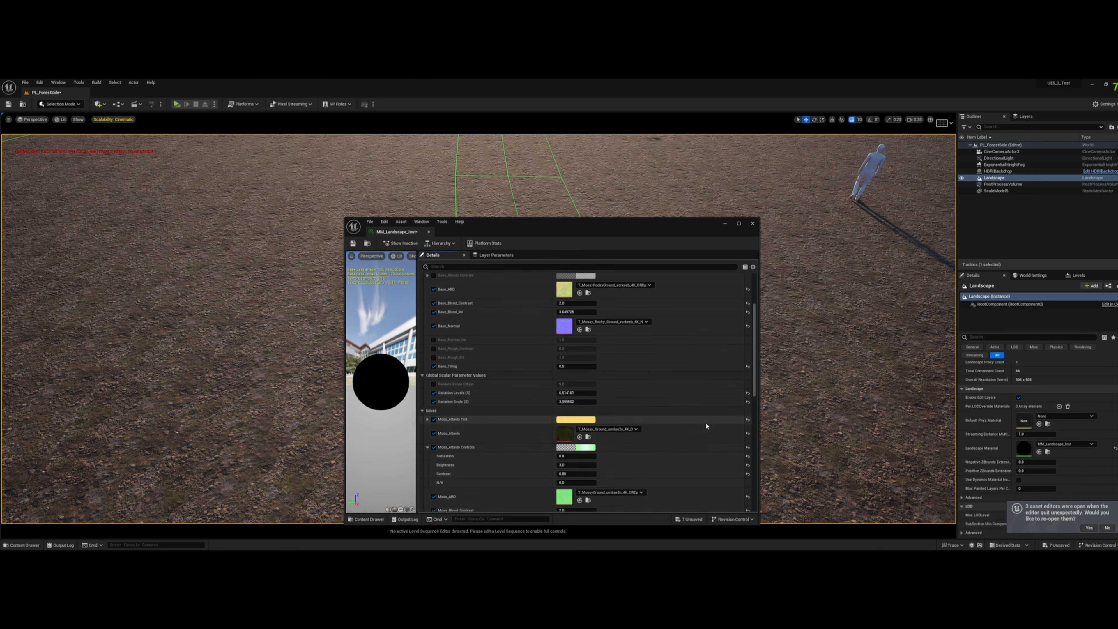
- Open the instance's parent material MM_Landscape in a maximized window and bring the layer blend and its inputs into view
{"action": "scroll", "coordinate": [706, 426], "scroll_direction": "down", "scroll_amount": 15}
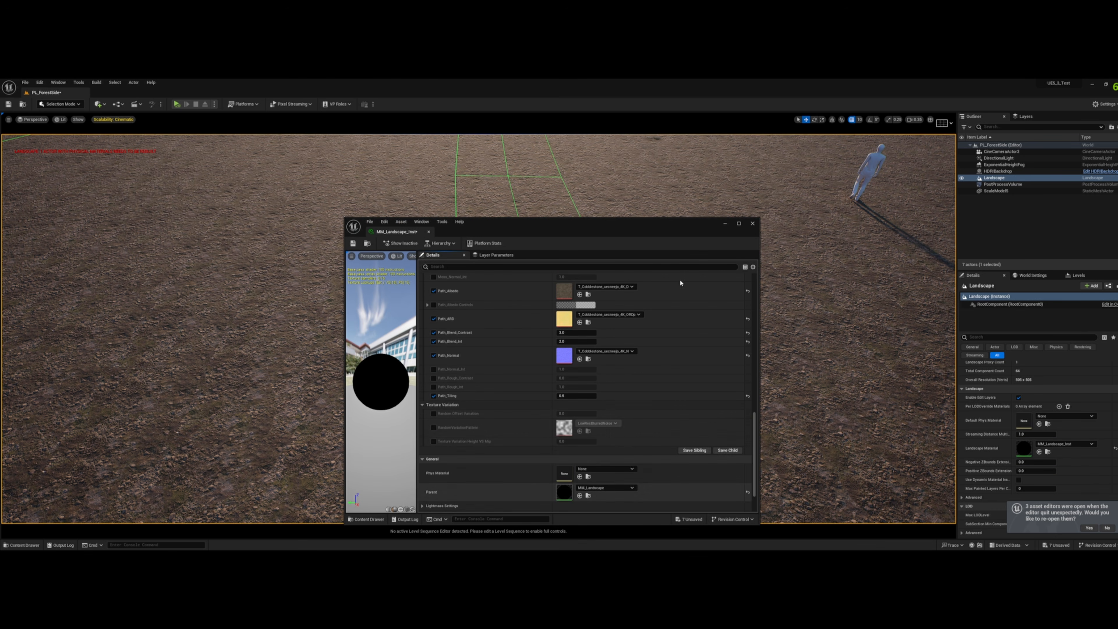
{"action": "left_click_drag", "start_coordinate": [657, 227], "coordinate": [871, 136]}
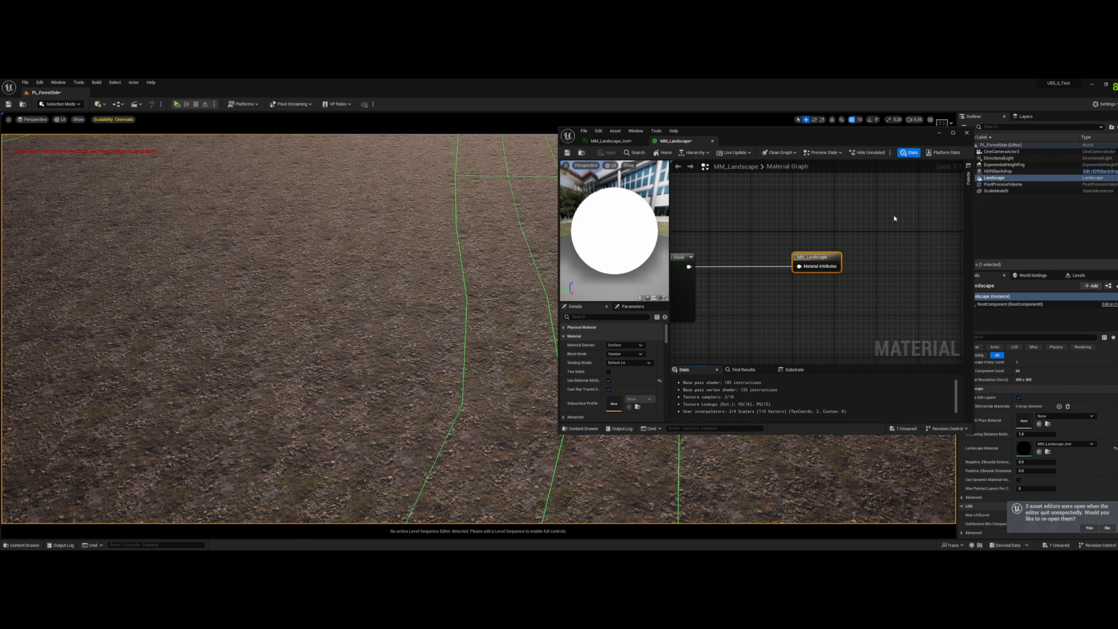
{"action": "left_click", "coordinate": [953, 133]}
{"action": "right_click_drag", "start_coordinate": [567, 344], "coordinate": [952, 295]}
{"action": "right_click_drag", "start_coordinate": [733, 387], "coordinate": [754, 284]}
{"action": "scroll", "coordinate": [754, 283], "scroll_direction": "down", "scroll_amount": 5}
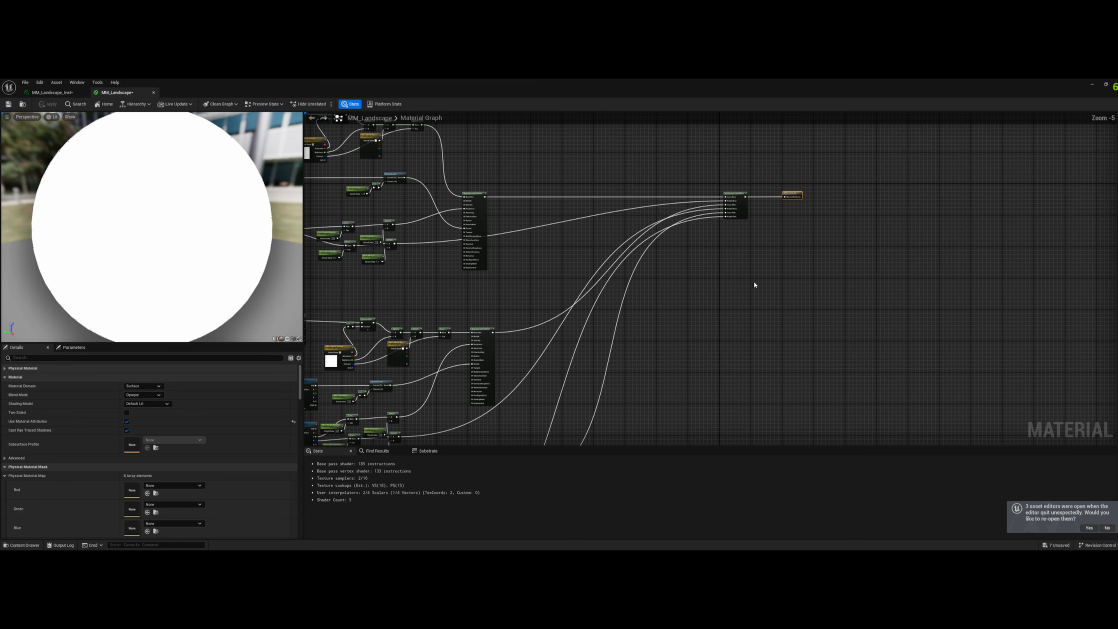
- Add a LandscapeGrassOutput node in the empty graph area below the layer blend
{"action": "right_click", "coordinate": [754, 285]}
{"action": "type", "text": "landscape"}
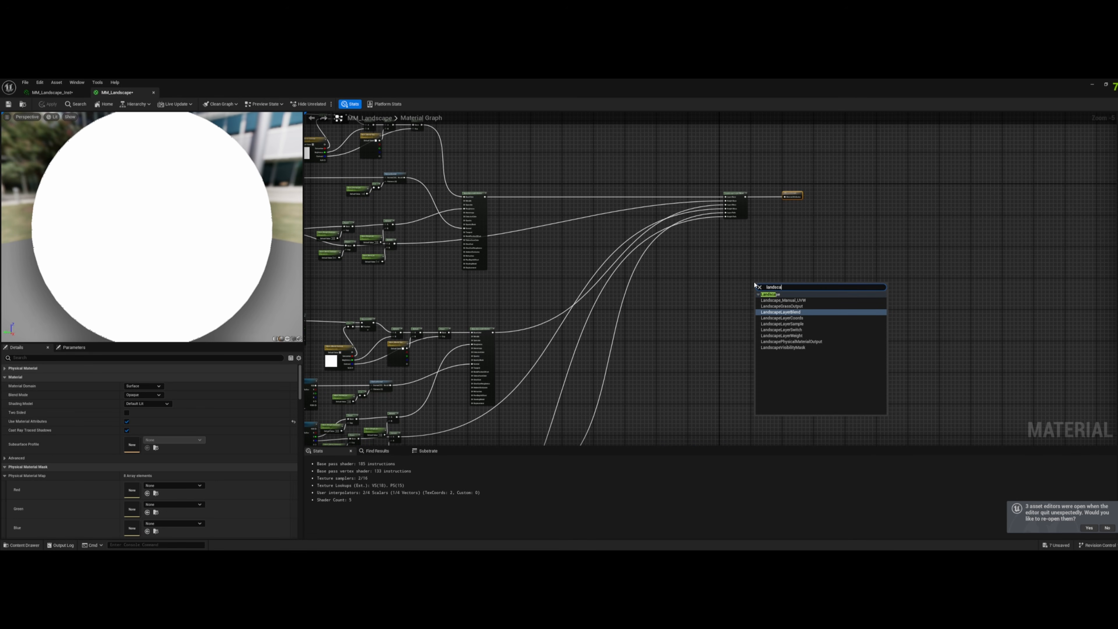
{"action": "left_click", "coordinate": [805, 305]}
{"action": "scroll", "coordinate": [768, 285], "scroll_direction": "up", "scroll_amount": 4}
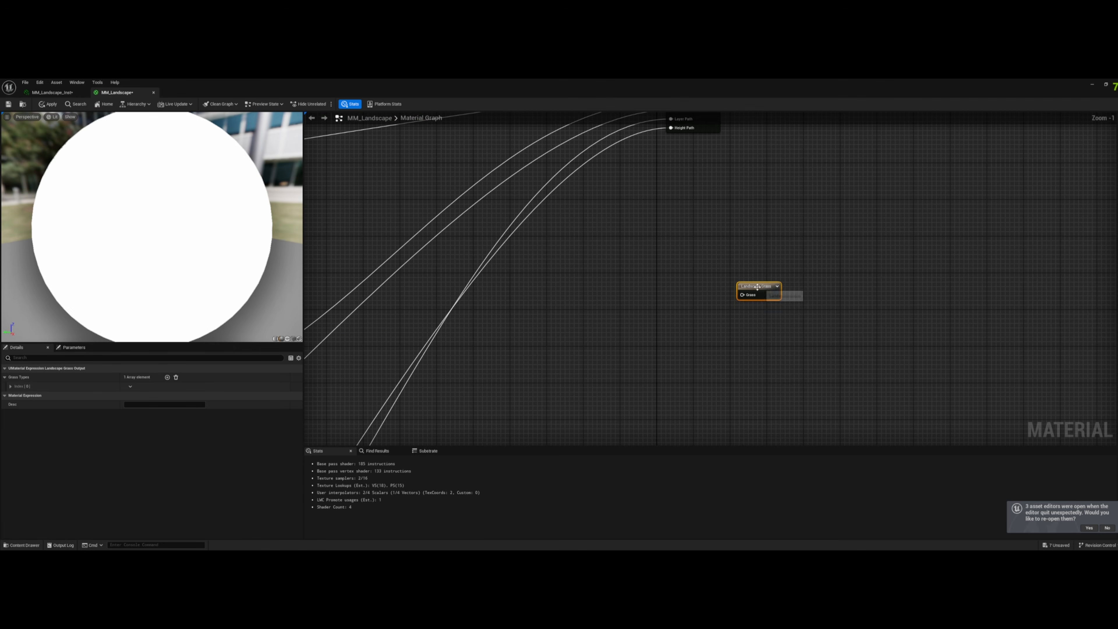
{"action": "left_click_drag", "start_coordinate": [757, 287], "coordinate": [814, 296]}
- Add a LandscapeLayerSample node named Base and connect it to the Grass input of the grass output node
{"action": "right_click", "coordinate": [624, 297]}
{"action": "type", "text": "landscap"}
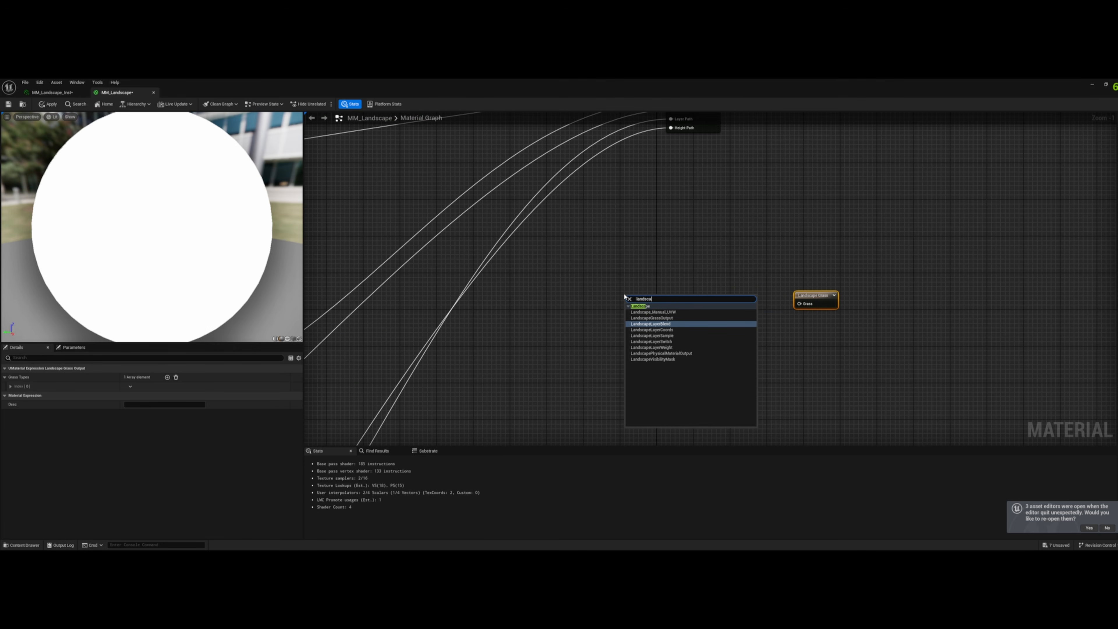
{"action": "left_click", "coordinate": [670, 336]}
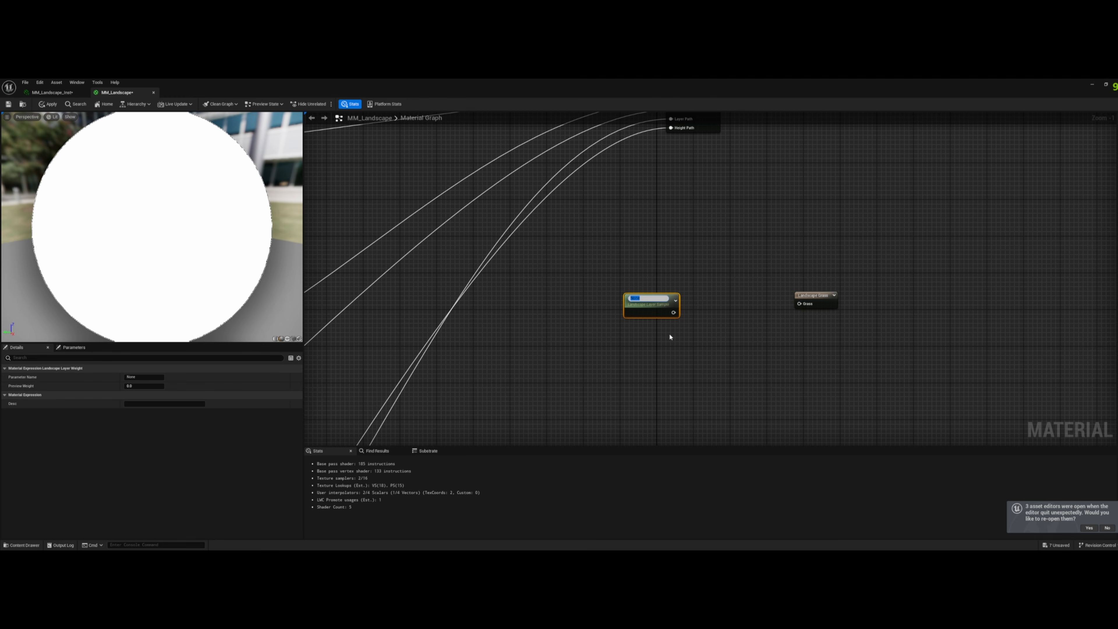
{"action": "left_click_drag", "start_coordinate": [674, 311], "coordinate": [810, 304]}
- Expand the grass output node's first Grass Types entry and open the project's Materials/Landscapes content folder
{"action": "left_click", "coordinate": [814, 296]}
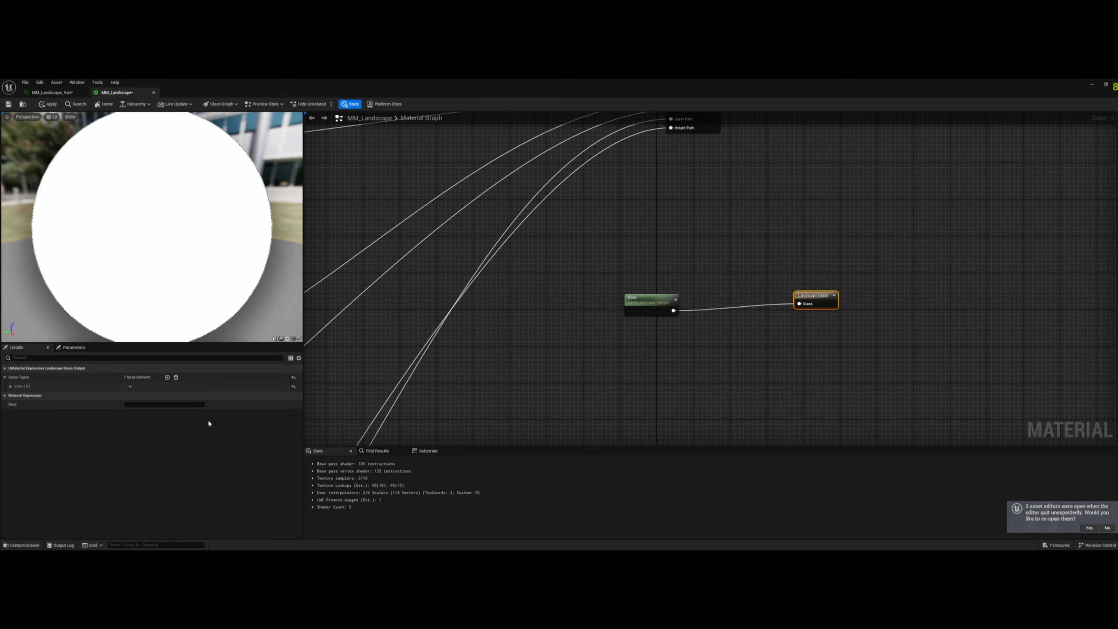
{"action": "left_click", "coordinate": [10, 388]}
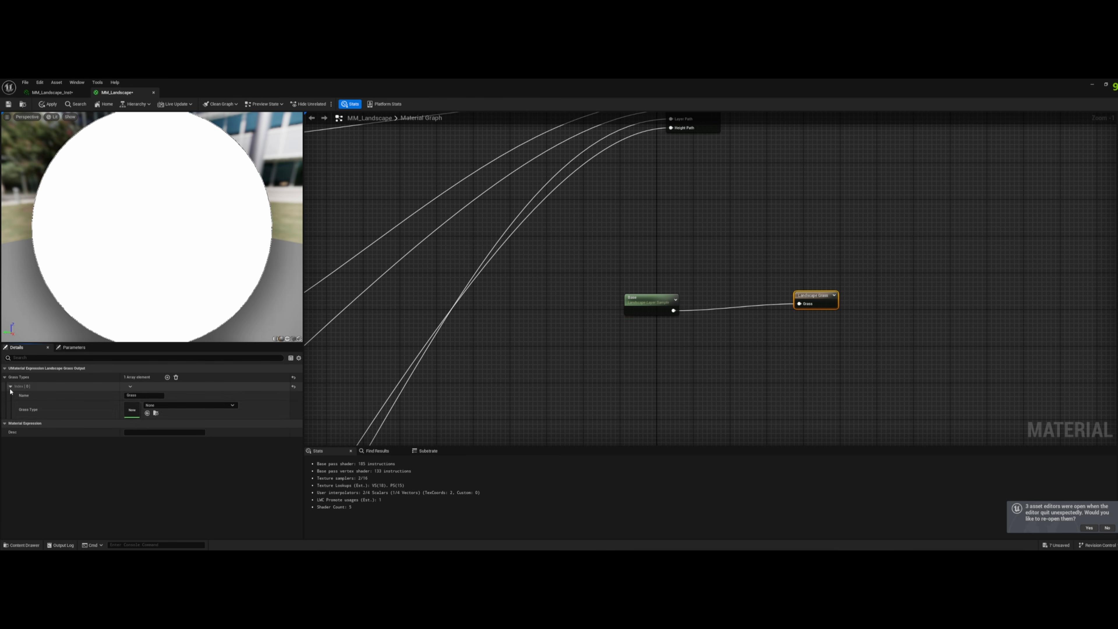
{"action": "left_click", "coordinate": [27, 544]}
{"action": "left_click", "coordinate": [168, 405]}
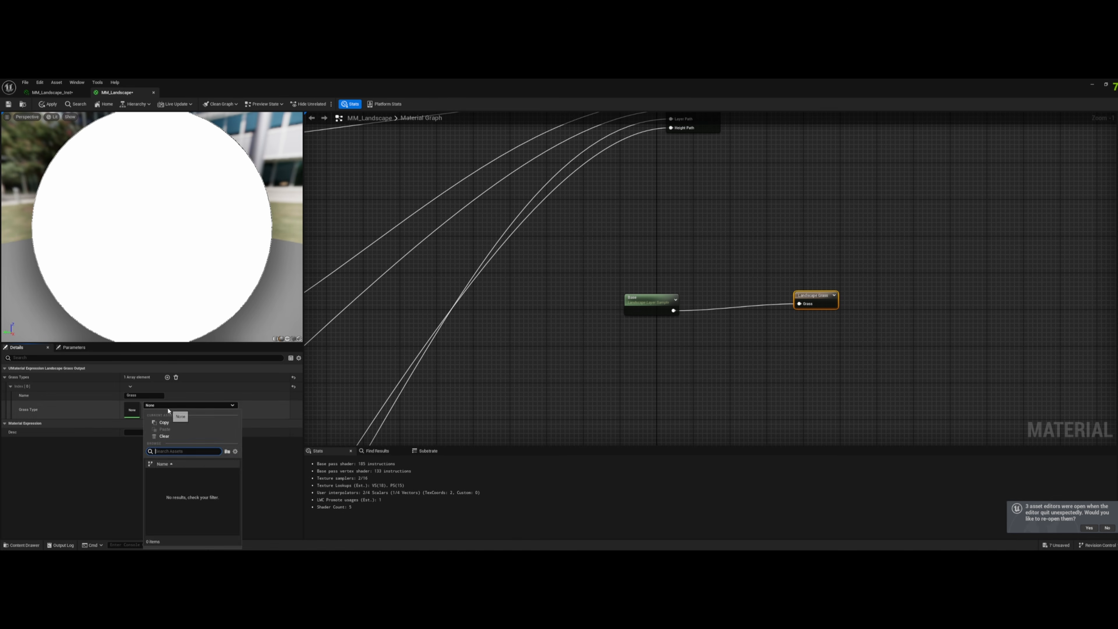
{"action": "left_click", "coordinate": [38, 509]}
{"action": "left_click", "coordinate": [23, 545]}
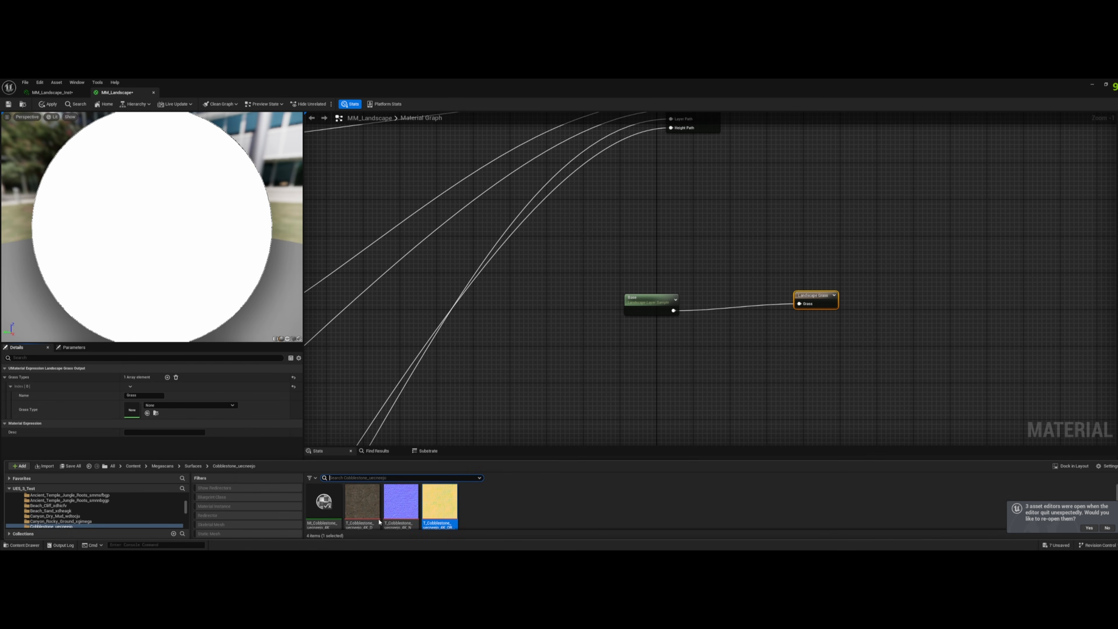
{"action": "left_click", "coordinate": [134, 468]}
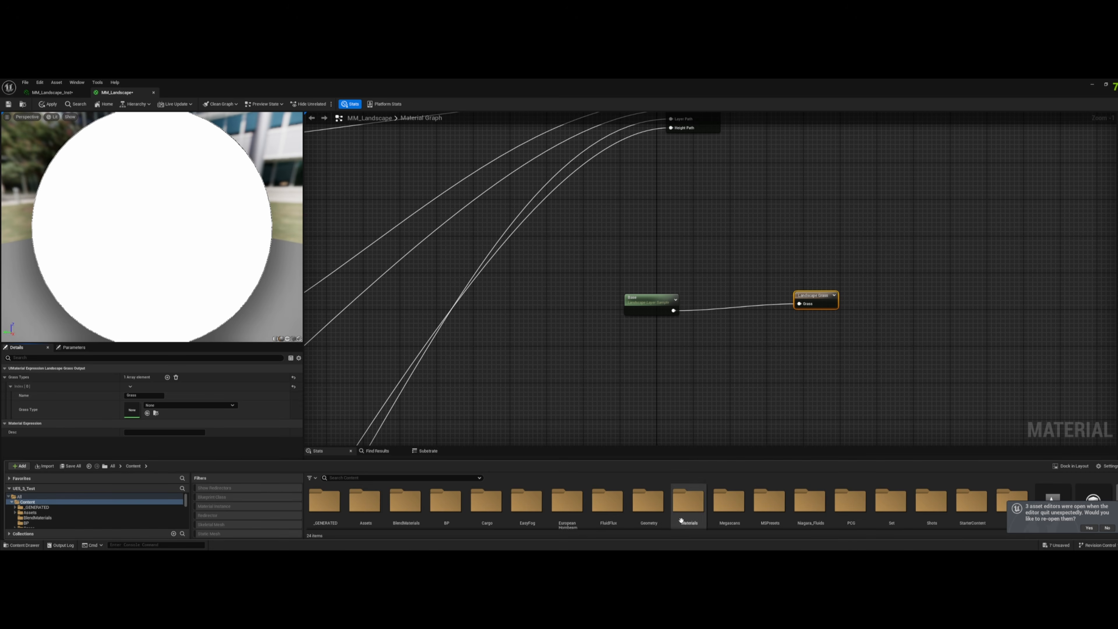
{"action": "scroll", "coordinate": [724, 502], "scroll_direction": "down", "scroll_amount": 1}
{"action": "double_click", "coordinate": [725, 500]}
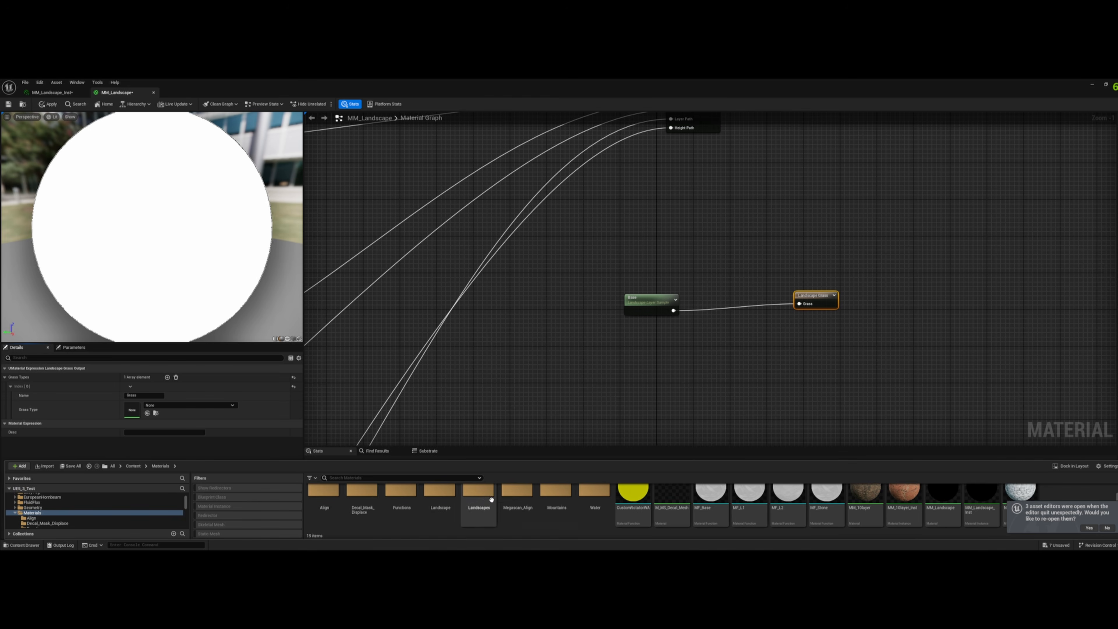
{"action": "double_click", "coordinate": [479, 493]}
- Create a Landscape Grass Type asset named Base in the Landscapes folder and assign it as the grass output's Grass Type
{"action": "right_click", "coordinate": [552, 512]}
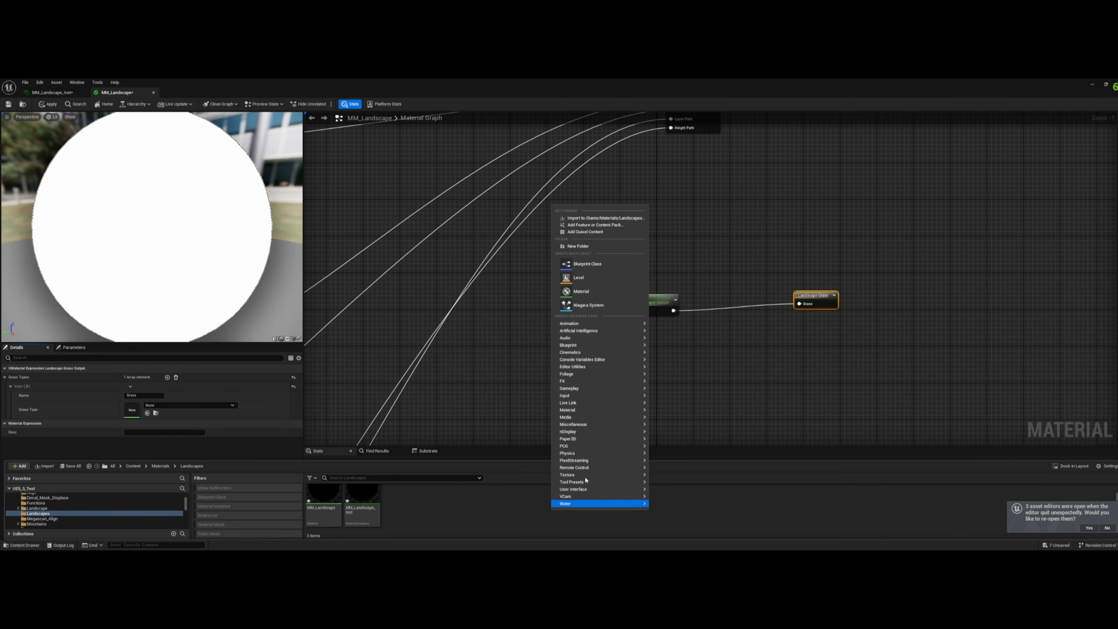
{"action": "mouse_move", "coordinate": [579, 376]}
{"action": "left_click", "coordinate": [691, 393]}
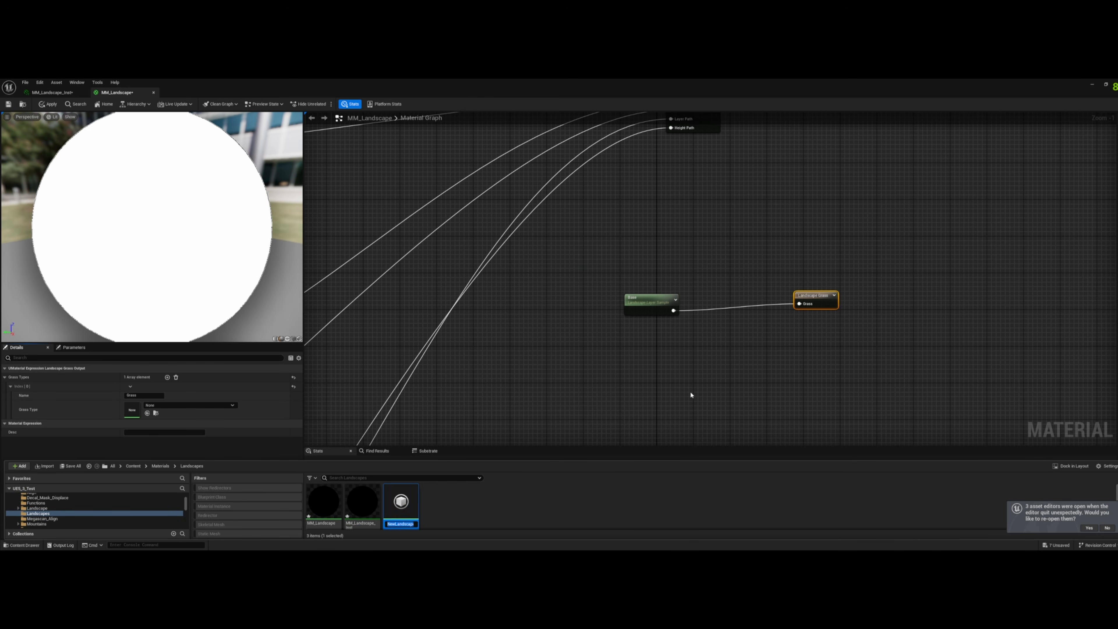
{"action": "type", "text": "Base"}
{"action": "key", "text": "Return"}
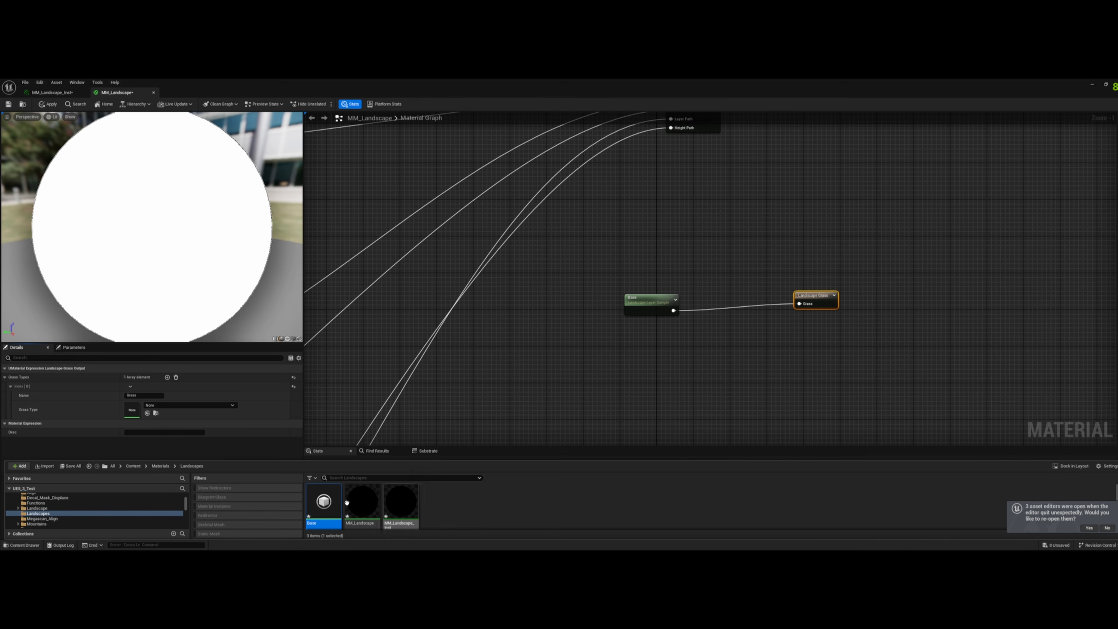
{"action": "left_click_drag", "start_coordinate": [337, 503], "coordinate": [134, 411]}
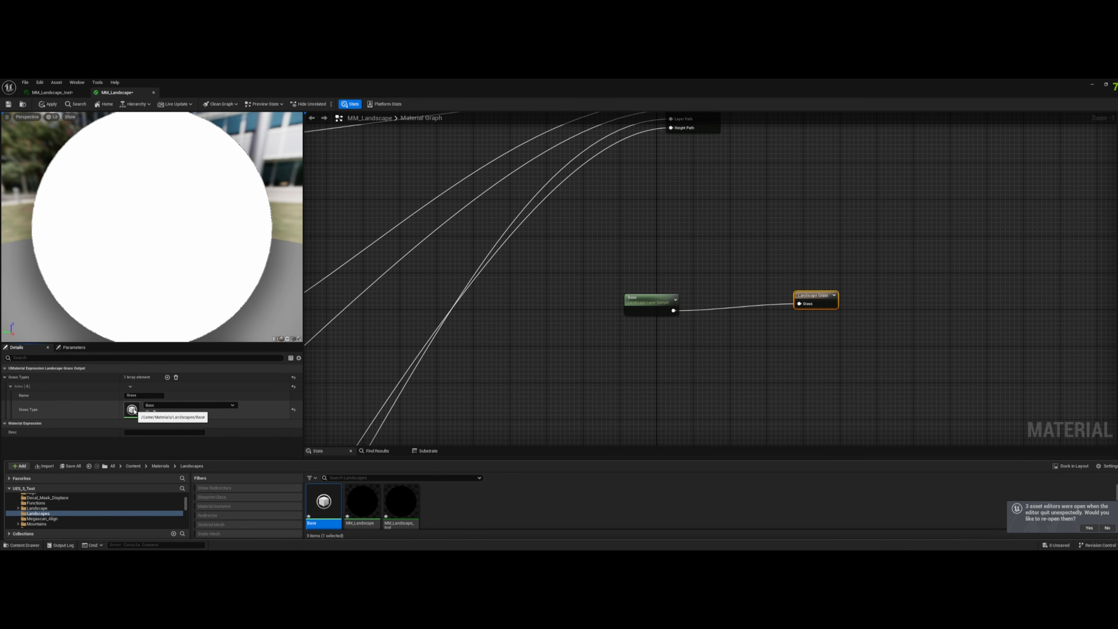
- Open the Base grass type and add one Grass Varieties entry with its settings expanded
{"action": "double_click", "coordinate": [133, 410]}
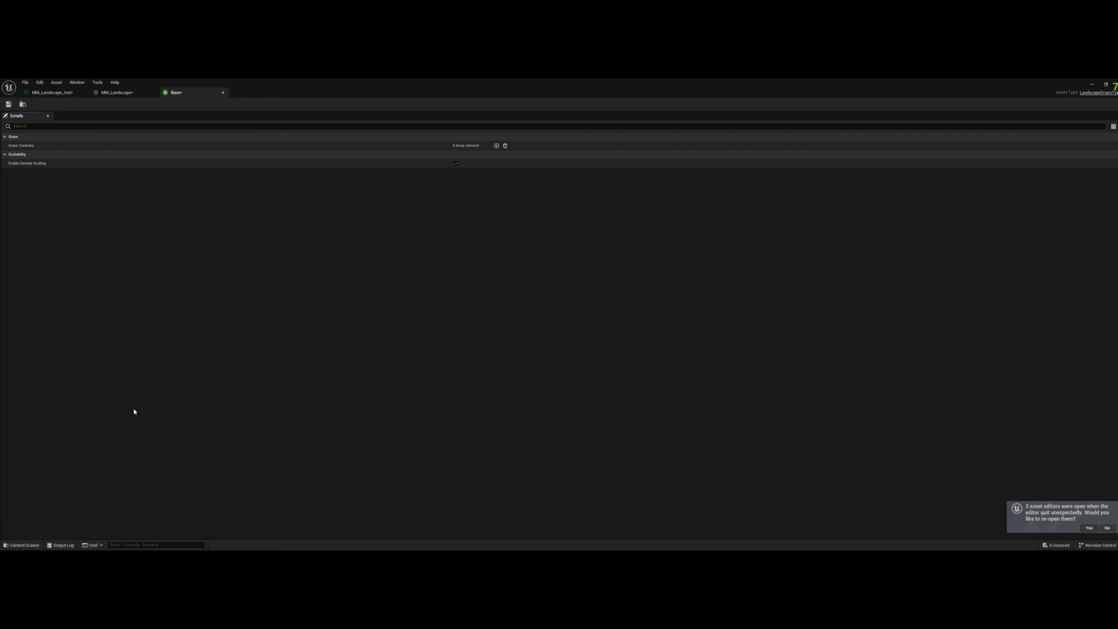
{"action": "left_click", "coordinate": [496, 145]}
{"action": "left_click", "coordinate": [9, 154]}
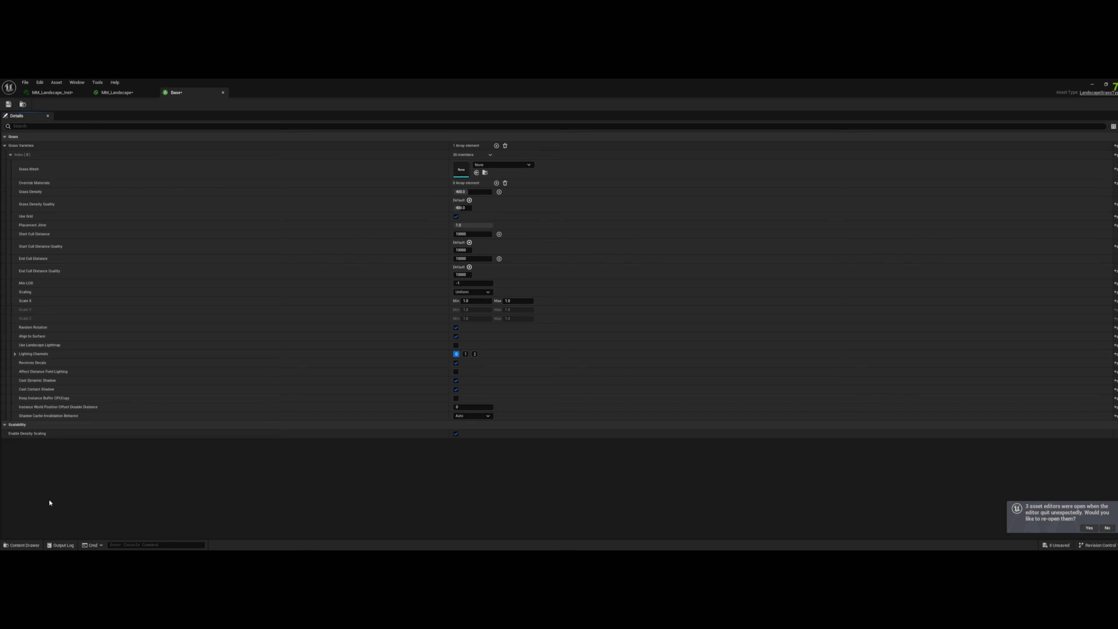
- Assign a Tundra_Grass static mesh from the Megascans 3D_Plants folder as the variety's Grass Mesh
{"action": "left_click", "coordinate": [22, 545]}
{"action": "left_click", "coordinate": [134, 388]}
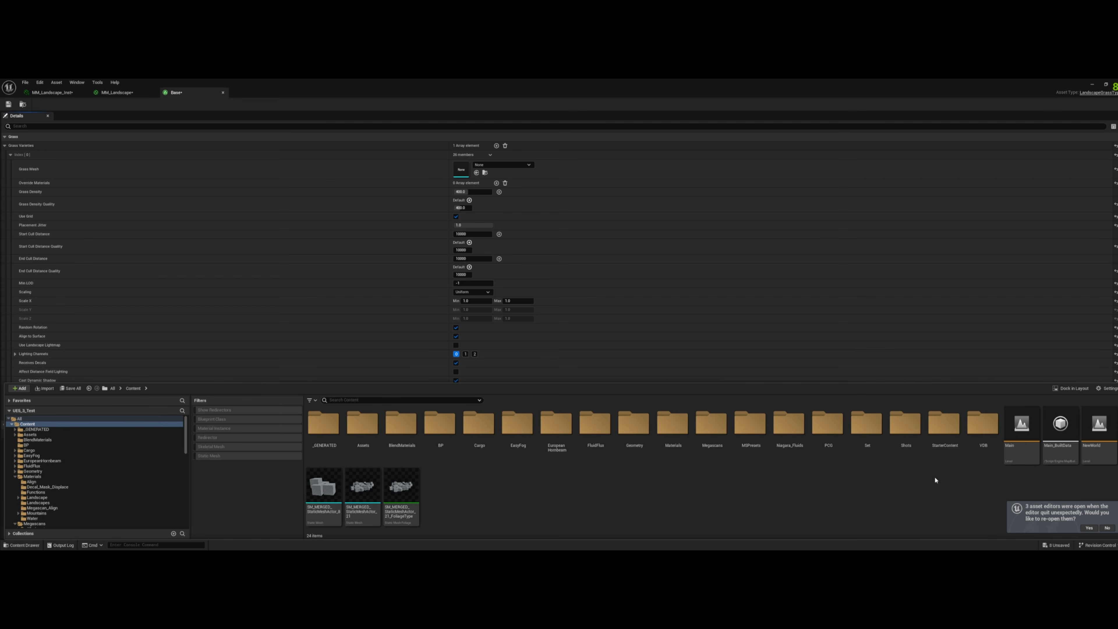
{"action": "left_click", "coordinate": [707, 439]}
{"action": "double_click", "coordinate": [707, 440]}
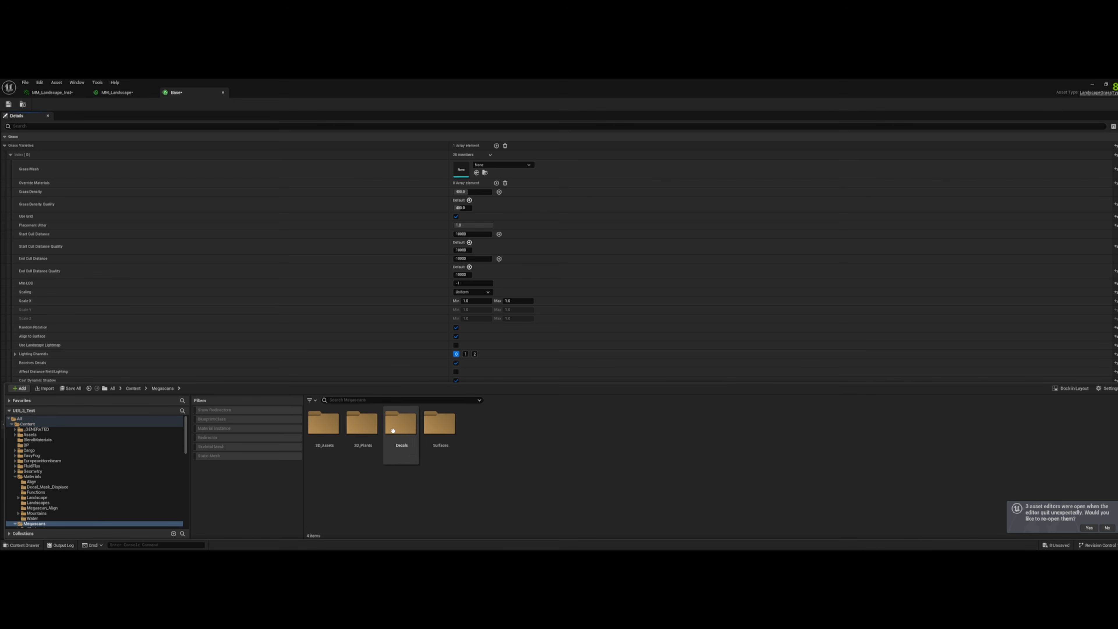
{"action": "double_click", "coordinate": [362, 423]}
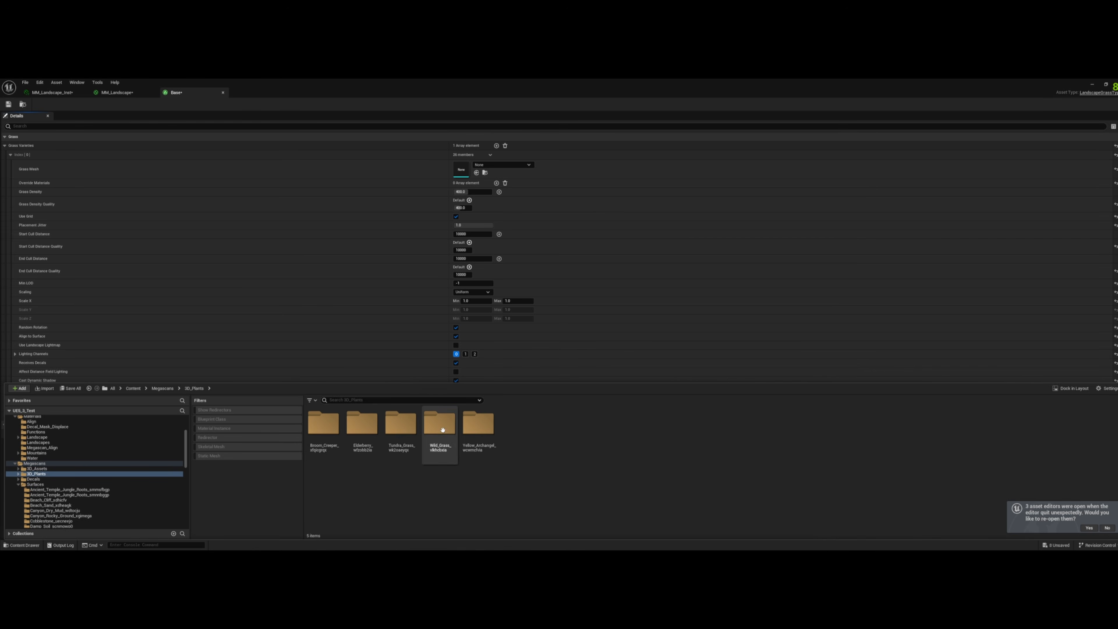
{"action": "double_click", "coordinate": [400, 424]}
{"action": "left_click", "coordinate": [325, 430]}
{"action": "double_click", "coordinate": [324, 431]}
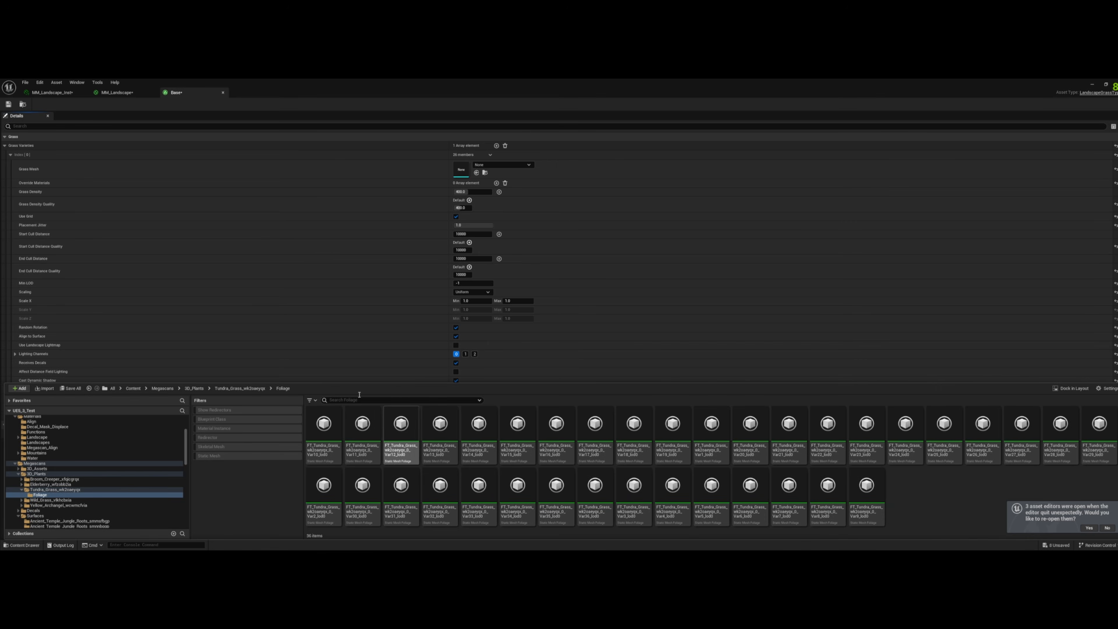
{"action": "left_click", "coordinate": [256, 389]}
{"action": "left_click_drag", "start_coordinate": [436, 443], "coordinate": [461, 175]}
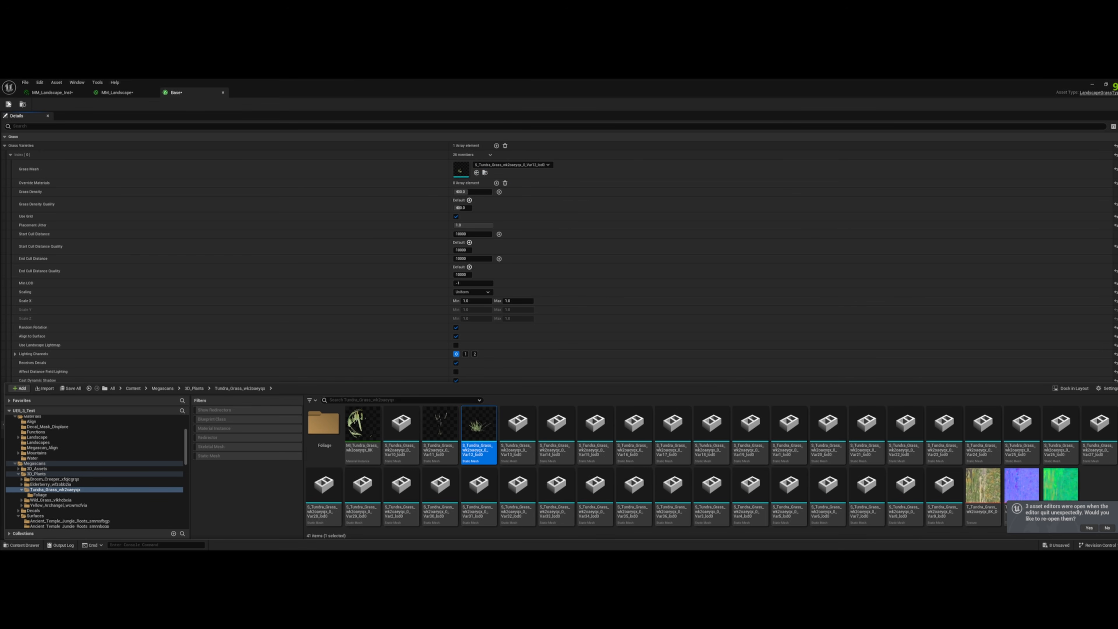
- Save the Base grass type, then apply the MM_Landscape changes with the material window reduced over the level viewport
{"action": "left_click", "coordinate": [8, 105]}
{"action": "left_click", "coordinate": [126, 94]}
{"action": "left_click_drag", "start_coordinate": [387, 91], "coordinate": [683, 149]}
{"action": "scroll", "coordinate": [720, 271], "scroll_direction": "down", "scroll_amount": 5}
{"action": "right_click_drag", "start_coordinate": [726, 274], "coordinate": [693, 255]}
{"action": "scroll", "coordinate": [693, 256], "scroll_direction": "up", "scroll_amount": 1}
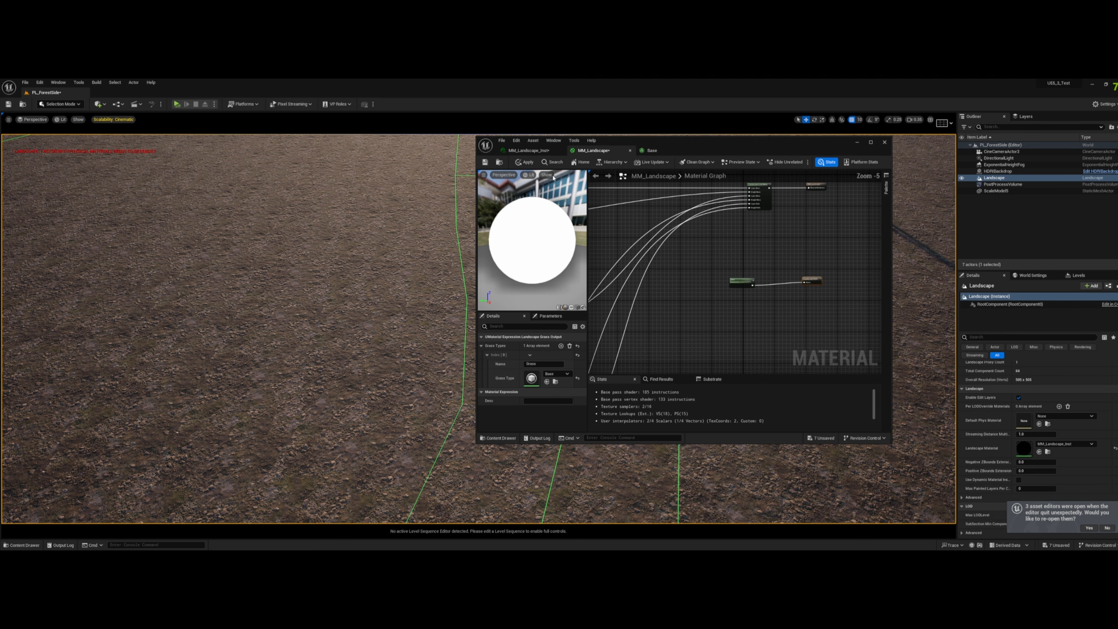
{"action": "left_click", "coordinate": [532, 164]}
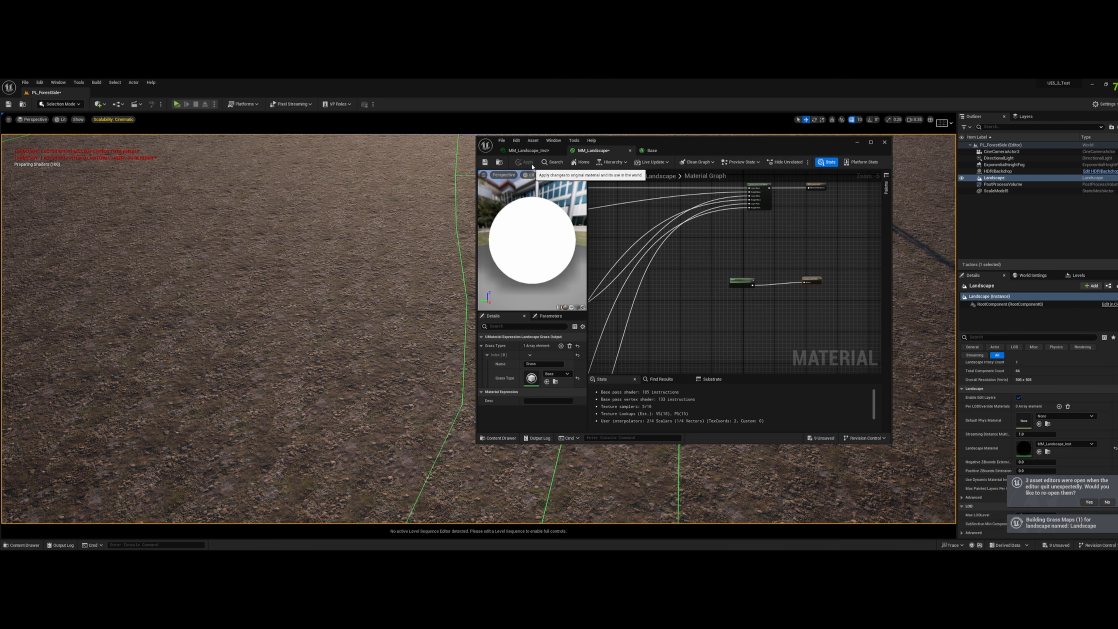
- Inspect the grass across the landscape, then close the Base grass type and MM_Landscape editor windows
{"action": "right_click_drag", "start_coordinate": [306, 273], "coordinate": [304, 229]}
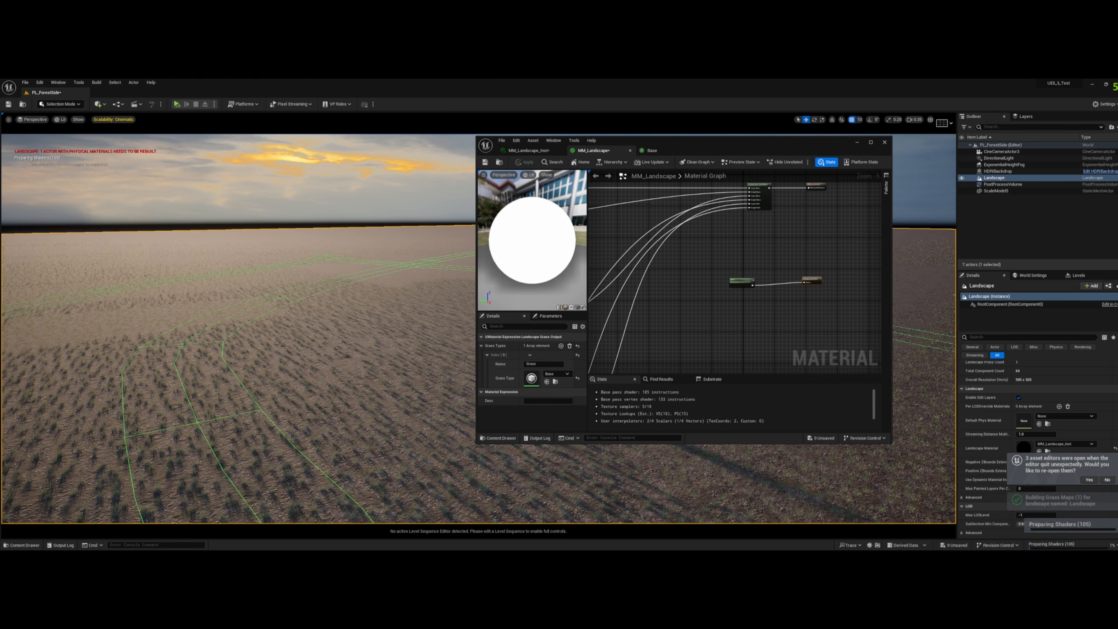
{"action": "mouse_move", "coordinate": [307, 273]}
{"action": "right_mouse_down"}
{"action": "mouse_move", "coordinate": [307, 300]}
{"action": "mouse_move", "coordinate": [307, 272]}
{"action": "mouse_move", "coordinate": [298, 283]}
{"action": "right_mouse_up"}
{"action": "key", "text": "q"}
{"action": "key", "text": "q"}
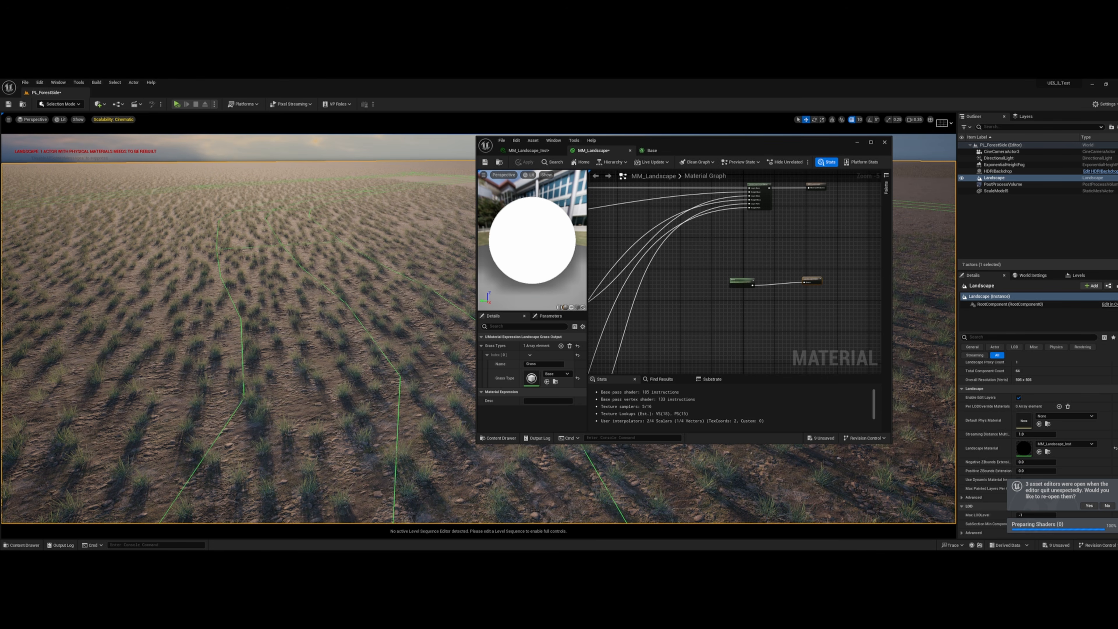
{"action": "key", "text": "a"}
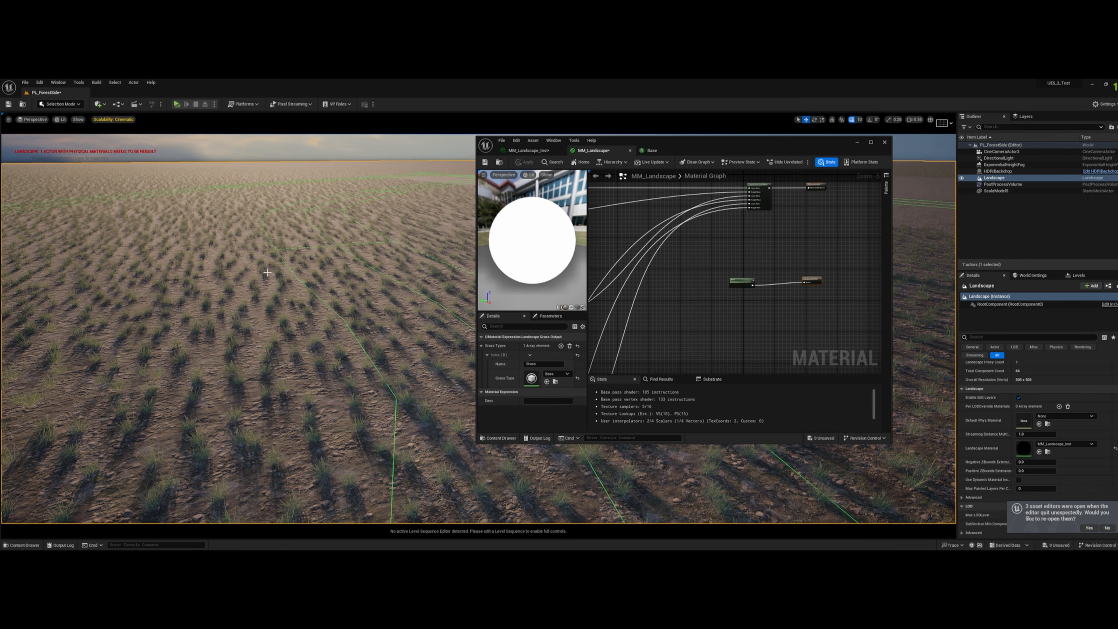
{"action": "left_click_drag", "start_coordinate": [683, 149], "coordinate": [835, 152]}
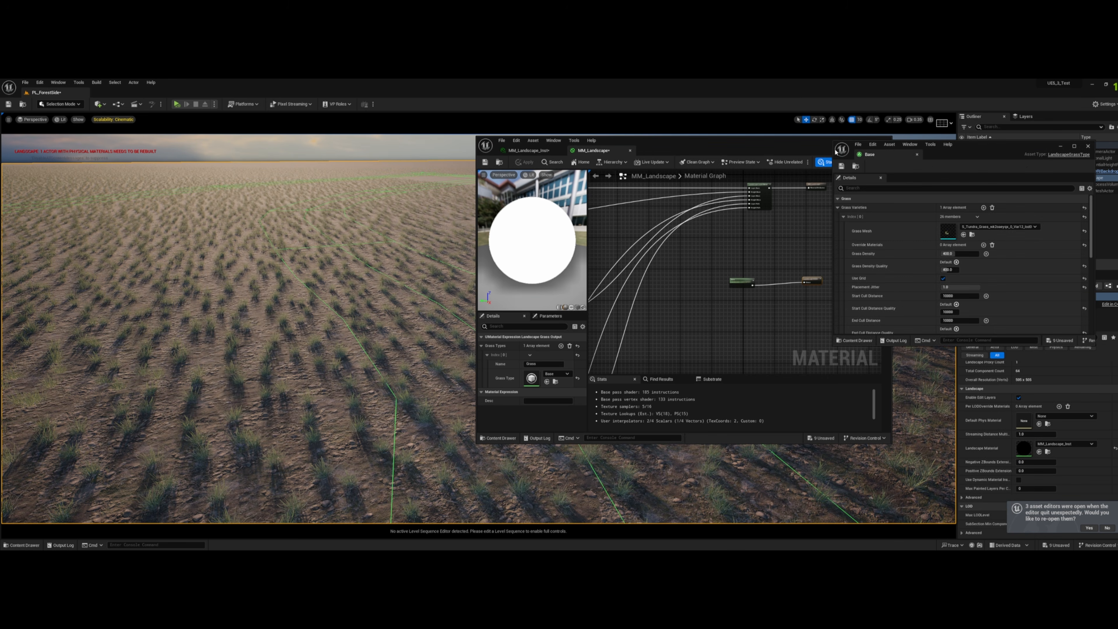
{"action": "left_click", "coordinate": [1088, 146]}
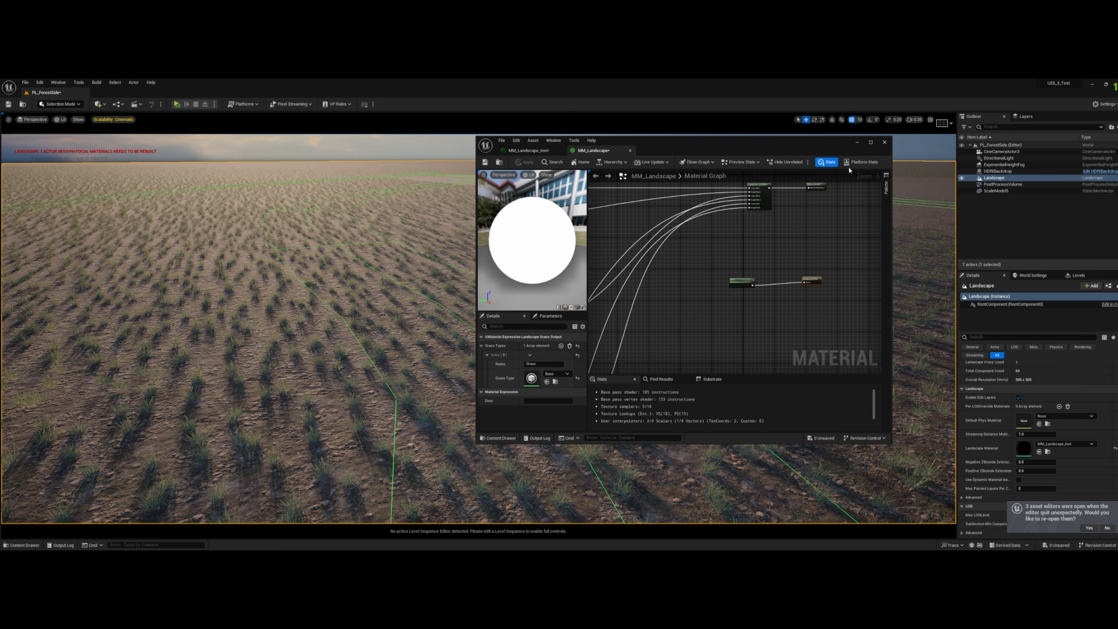
{"action": "left_click", "coordinate": [887, 144]}
- Look through the project's Assets folder in the content browser
{"action": "left_click", "coordinate": [23, 544]}
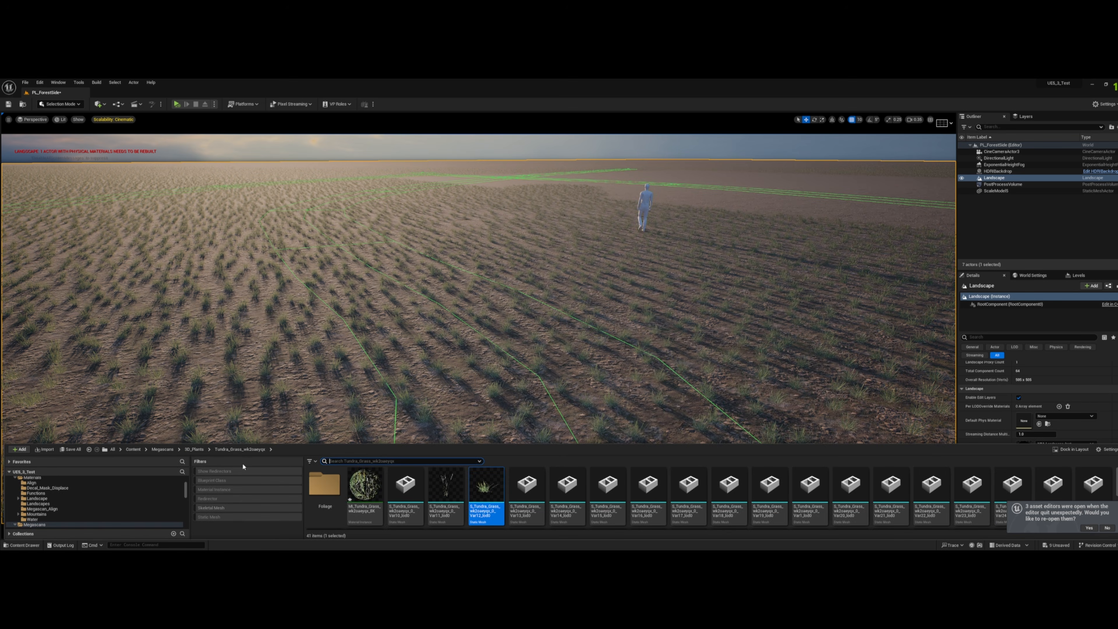
{"action": "left_click", "coordinate": [134, 449]}
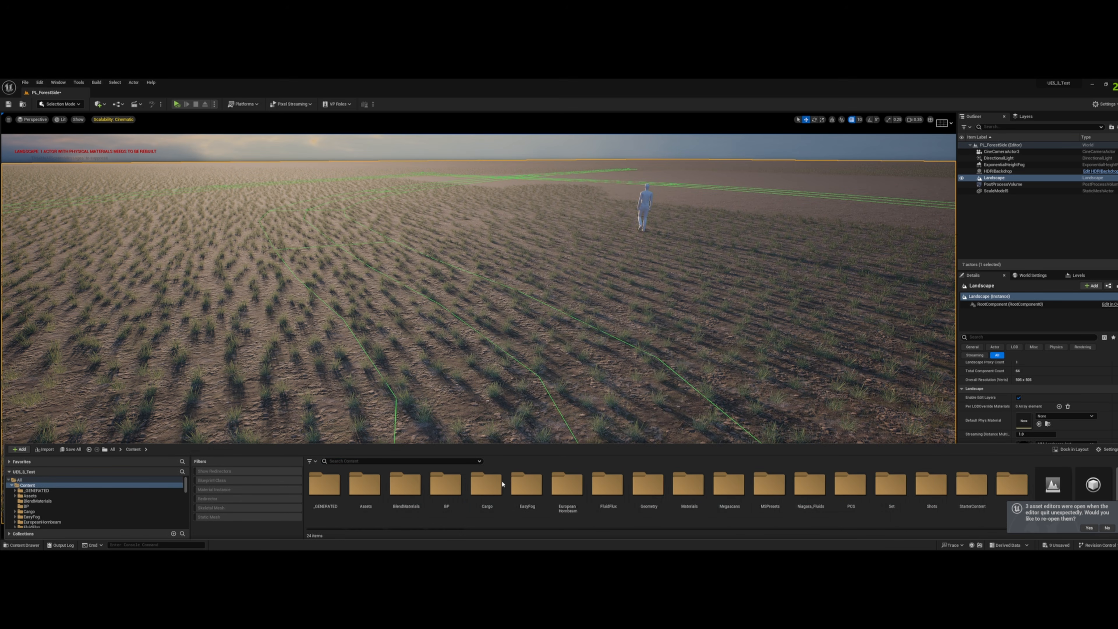
{"action": "double_click", "coordinate": [365, 487]}
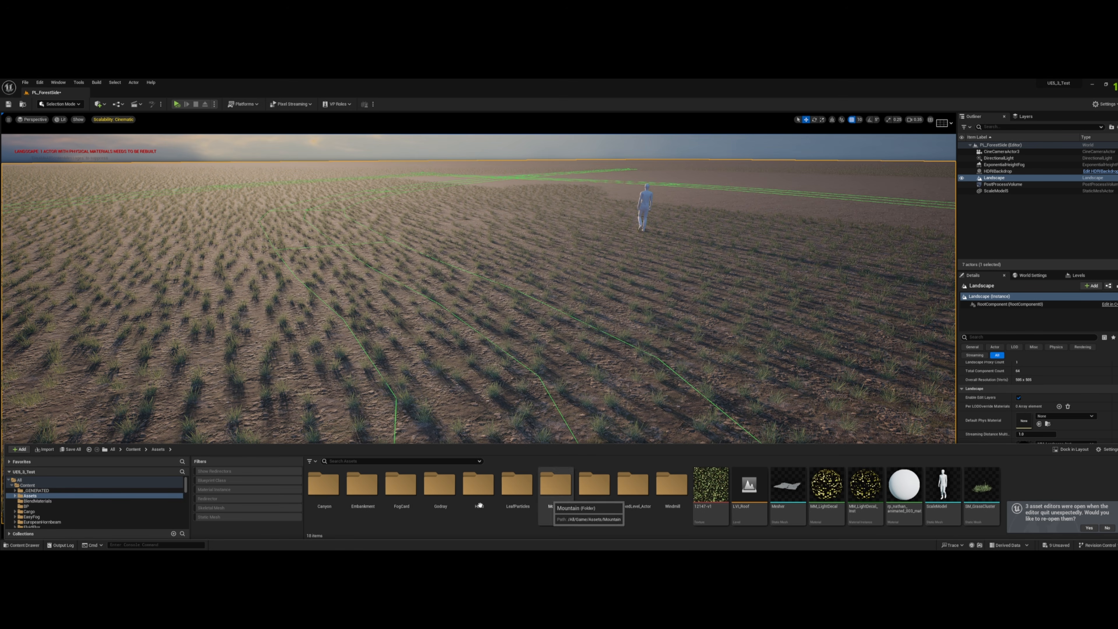
- Switch to Modeling mode and create a rectangle mesh on the landscape among the grass in the foreground
{"action": "left_click", "coordinate": [60, 103]}
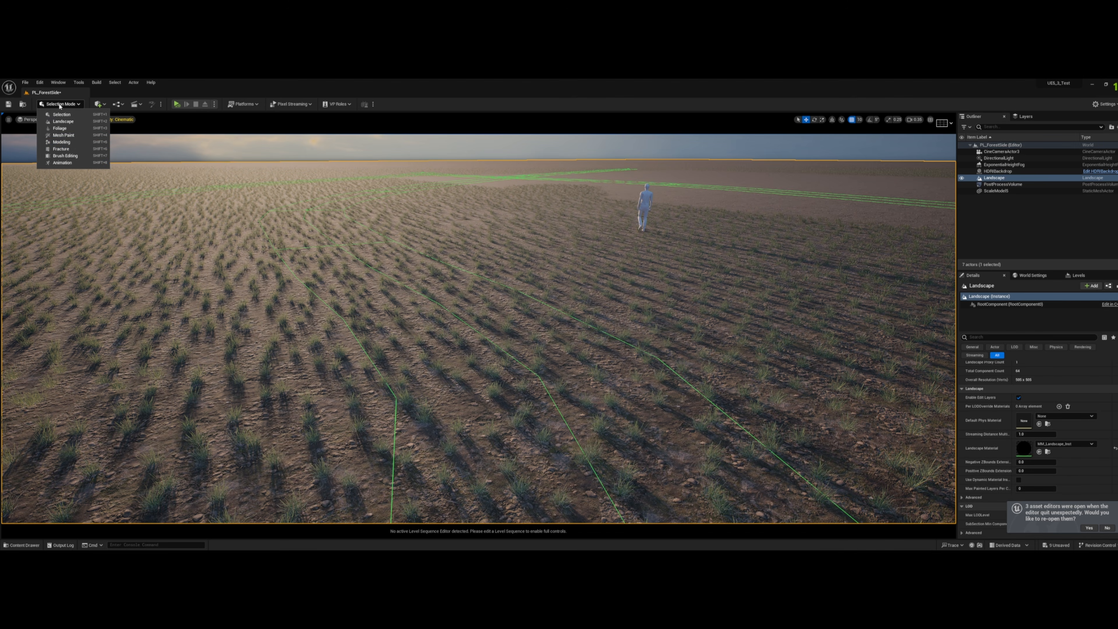
{"action": "left_click", "coordinate": [61, 142]}
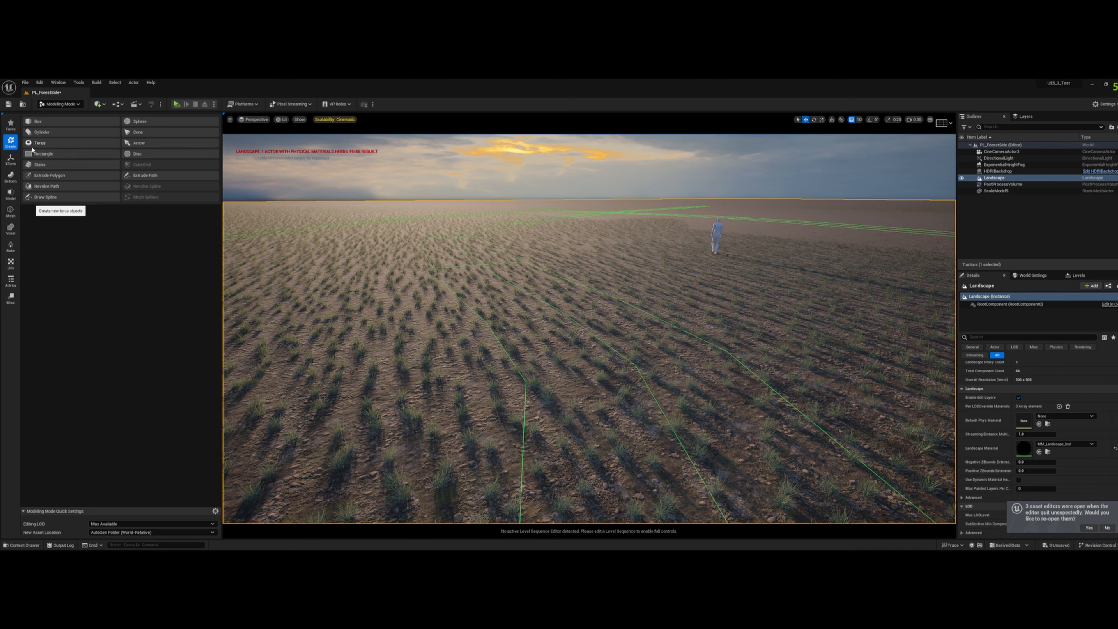
{"action": "left_click", "coordinate": [34, 153]}
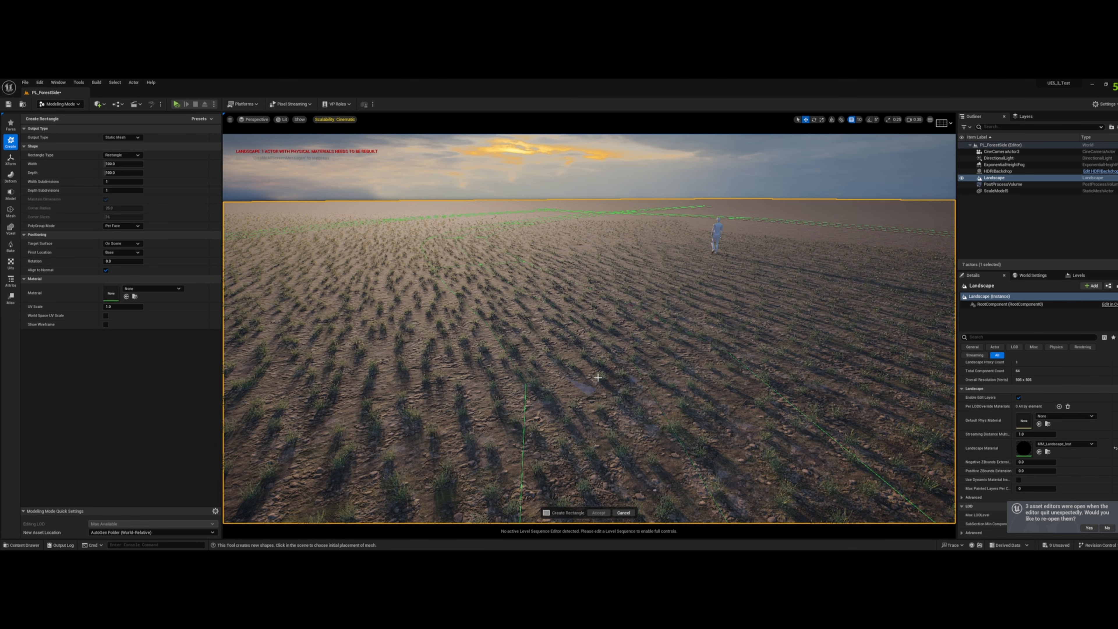
{"action": "left_click", "coordinate": [598, 377]}
{"action": "left_click", "coordinate": [598, 512]}
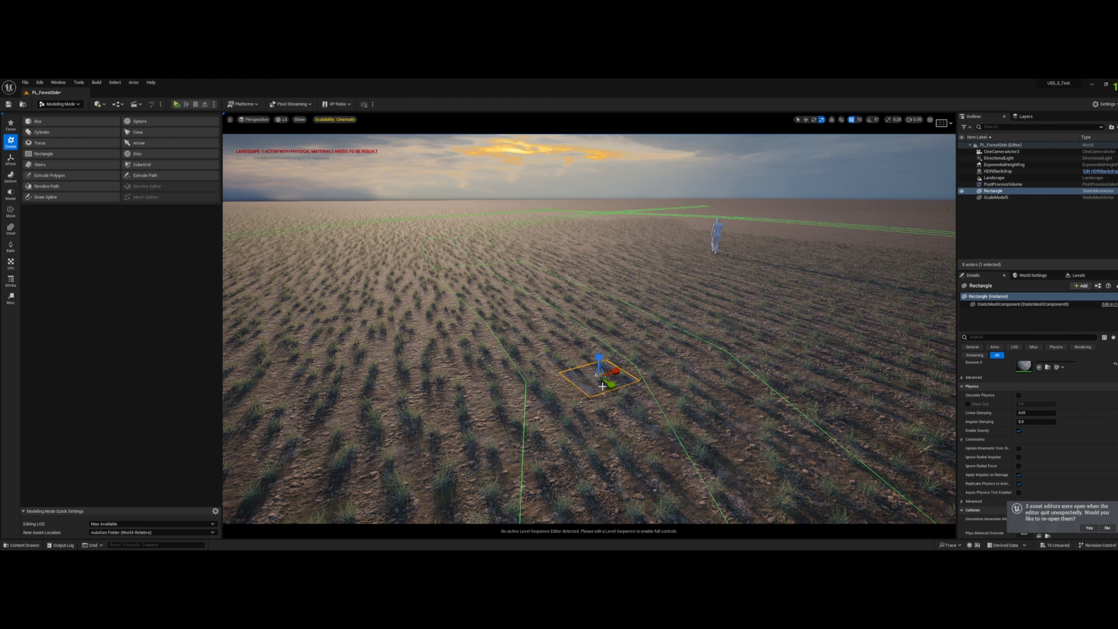
- Enlarge the rectangle mesh into a wide plane over the foreground grass and apply Remesh to it
{"action": "left_click_drag", "start_coordinate": [600, 376], "coordinate": [605, 332]}
{"action": "key", "text": "w"}
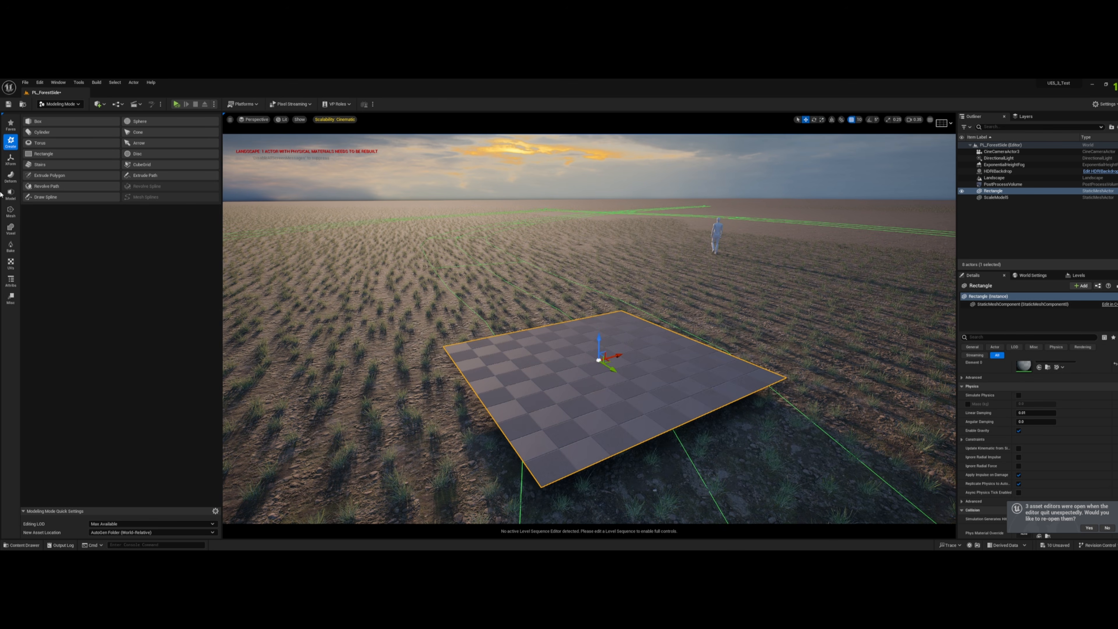
{"action": "left_click", "coordinate": [11, 212]}
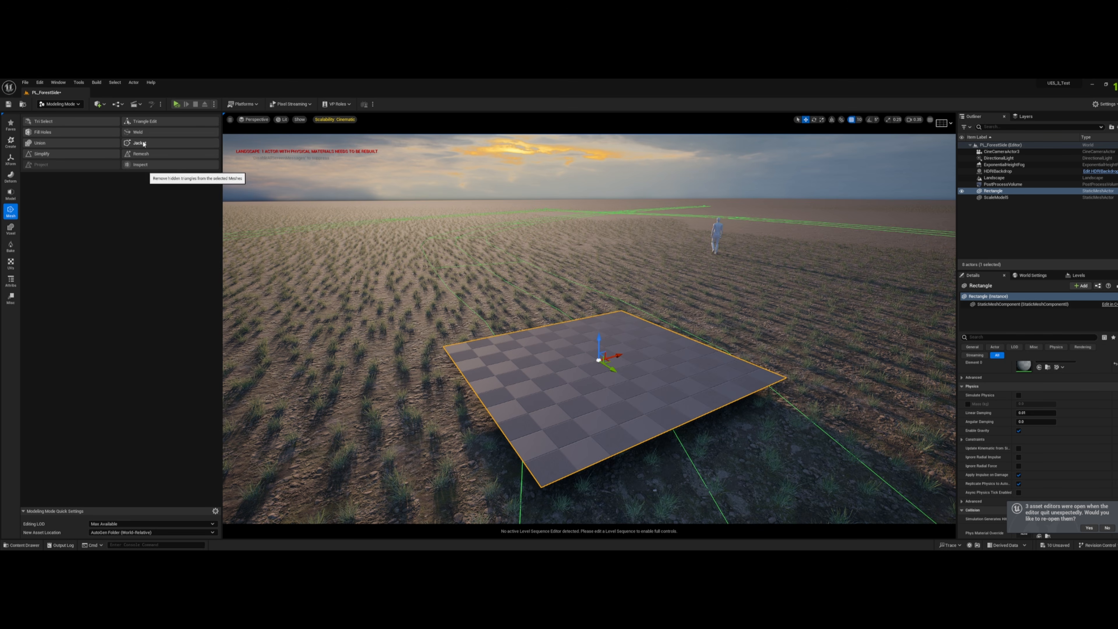
{"action": "left_click", "coordinate": [140, 158]}
{"action": "left_click", "coordinate": [592, 520]}
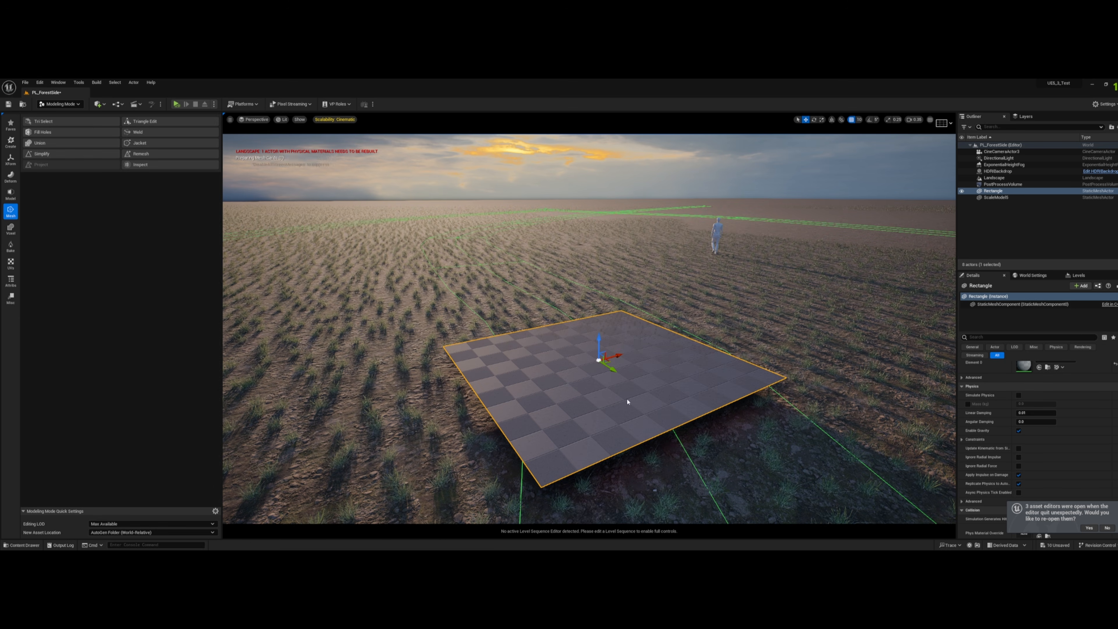
- Bake the rectangle's transform into its mesh
{"action": "left_click", "coordinate": [10, 159]}
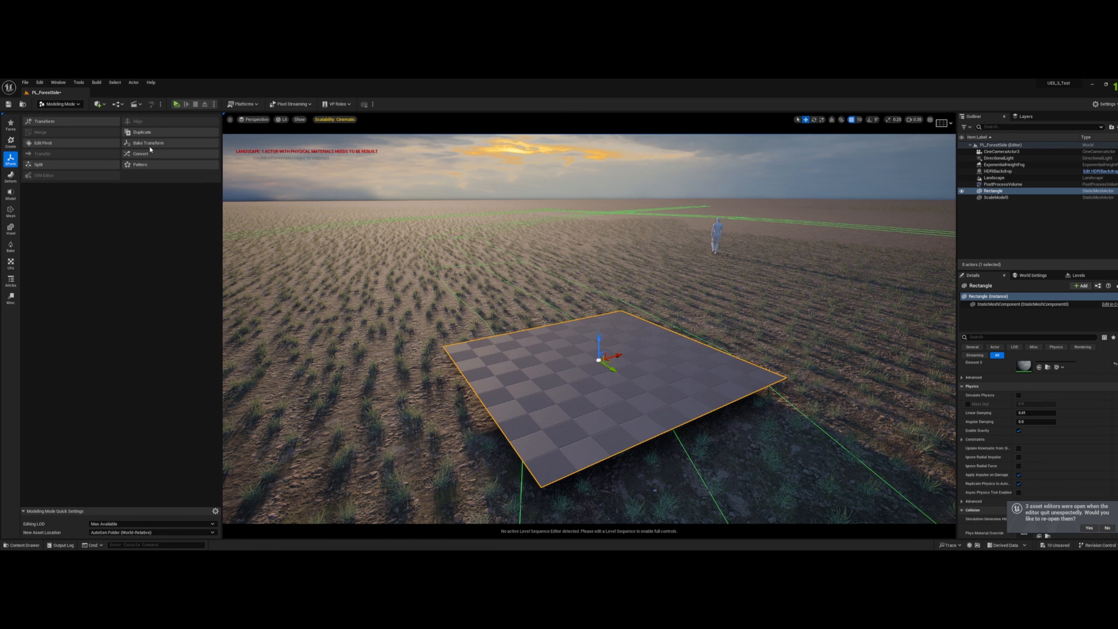
{"action": "left_click", "coordinate": [140, 144]}
{"action": "left_click", "coordinate": [597, 512]}
- Copy the rectangle's static mesh asset reference, then delete the rectangle from the level
{"action": "scroll", "coordinate": [1017, 458], "scroll_direction": "up", "scroll_amount": 3}
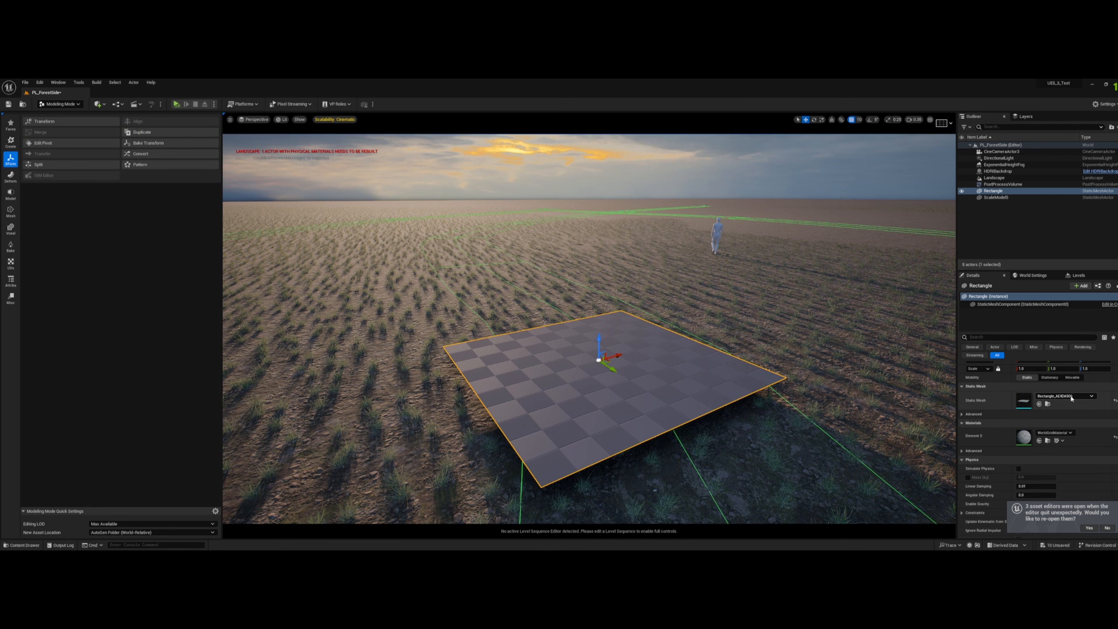
{"action": "left_click", "coordinate": [1066, 396]}
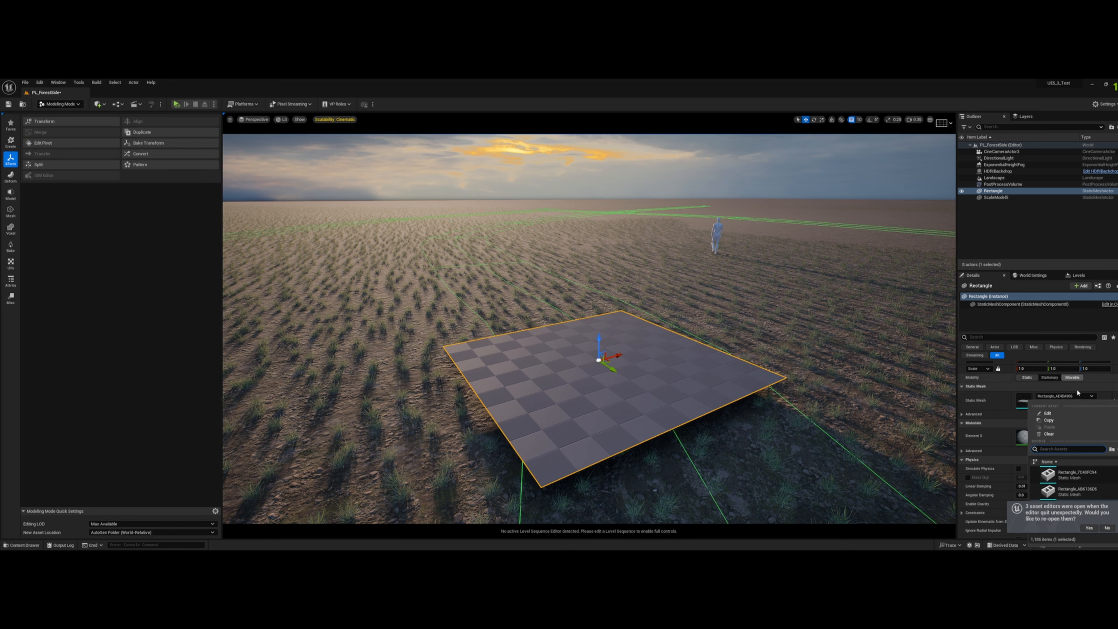
{"action": "left_click", "coordinate": [1058, 422]}
{"action": "key", "text": "Delete"}
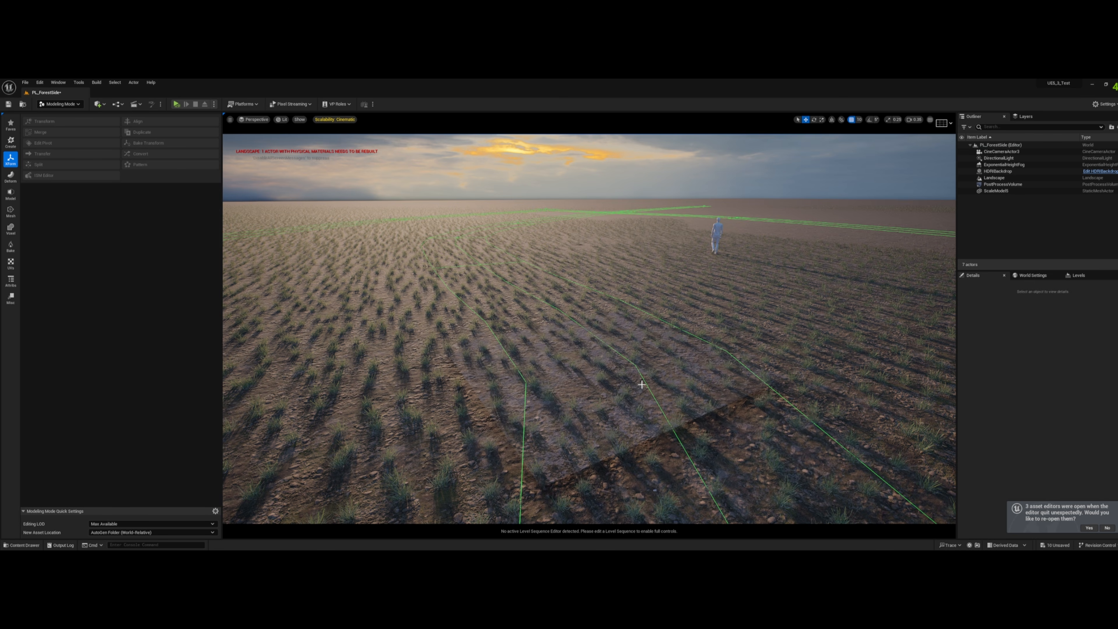
- Switch to Landscape mode and select all segments of the landscape splines
{"action": "left_click", "coordinate": [63, 106]}
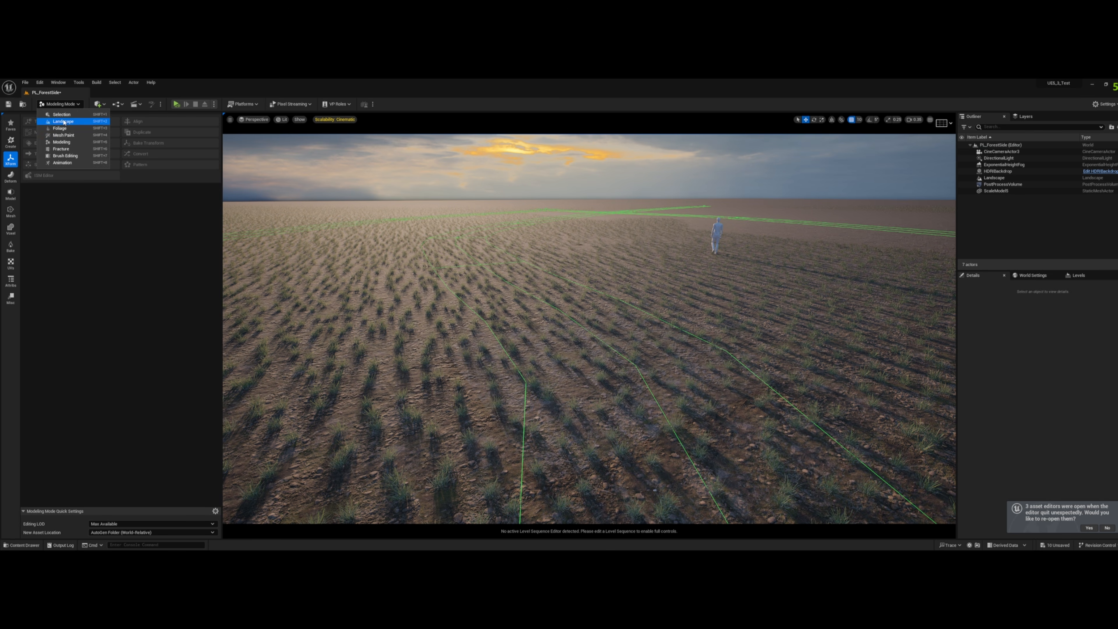
{"action": "left_click", "coordinate": [63, 121]}
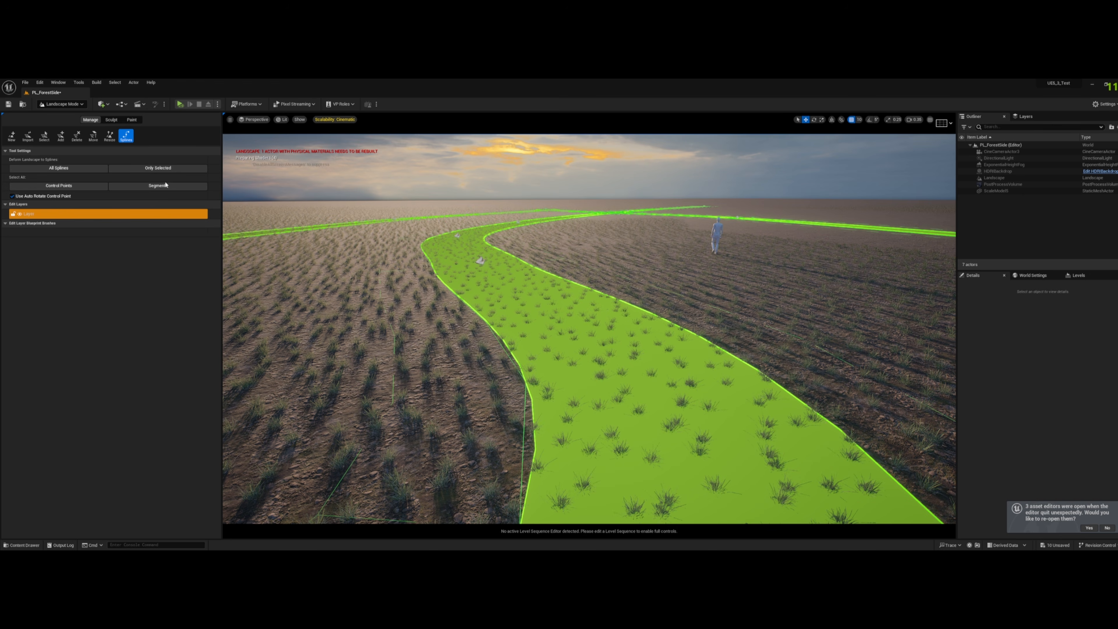
{"action": "left_click", "coordinate": [166, 185]}
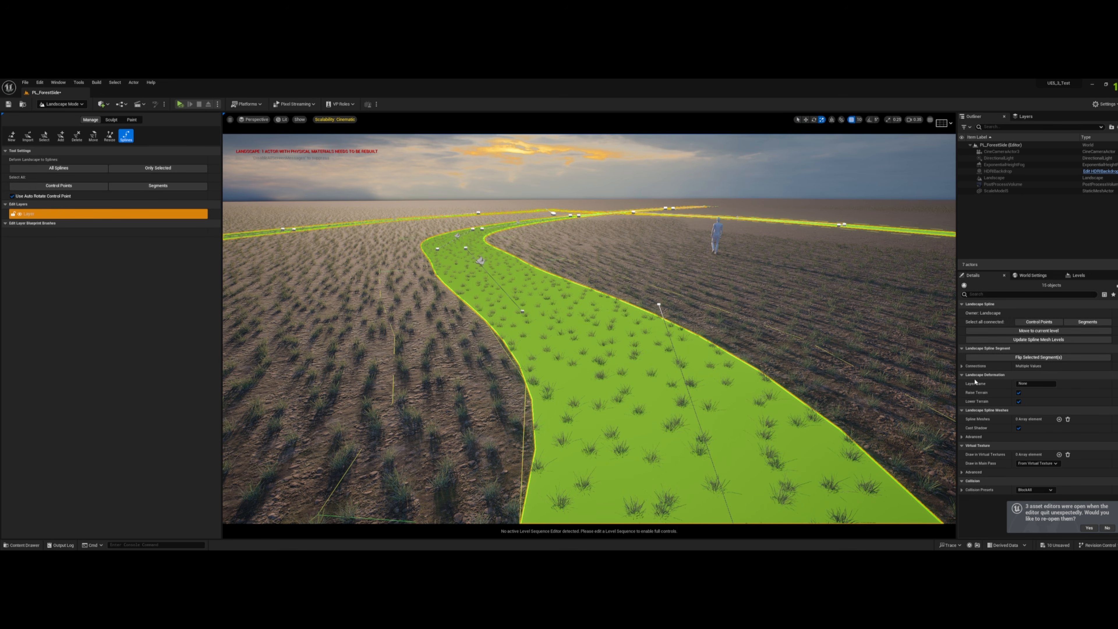
- Add a spline mesh entry to the selected segments and paste the copied rectangle mesh into it
{"action": "left_click", "coordinate": [1059, 418]}
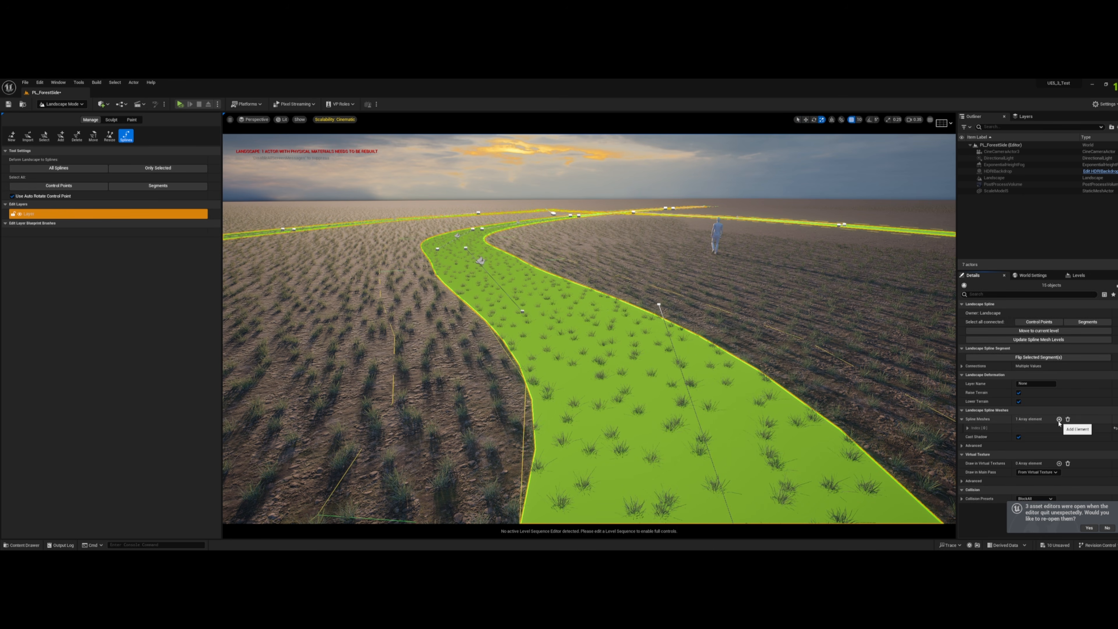
{"action": "left_click", "coordinate": [967, 428]}
{"action": "scroll", "coordinate": [997, 430], "scroll_direction": "down", "scroll_amount": 1}
{"action": "key", "text": "ctrl+space"}
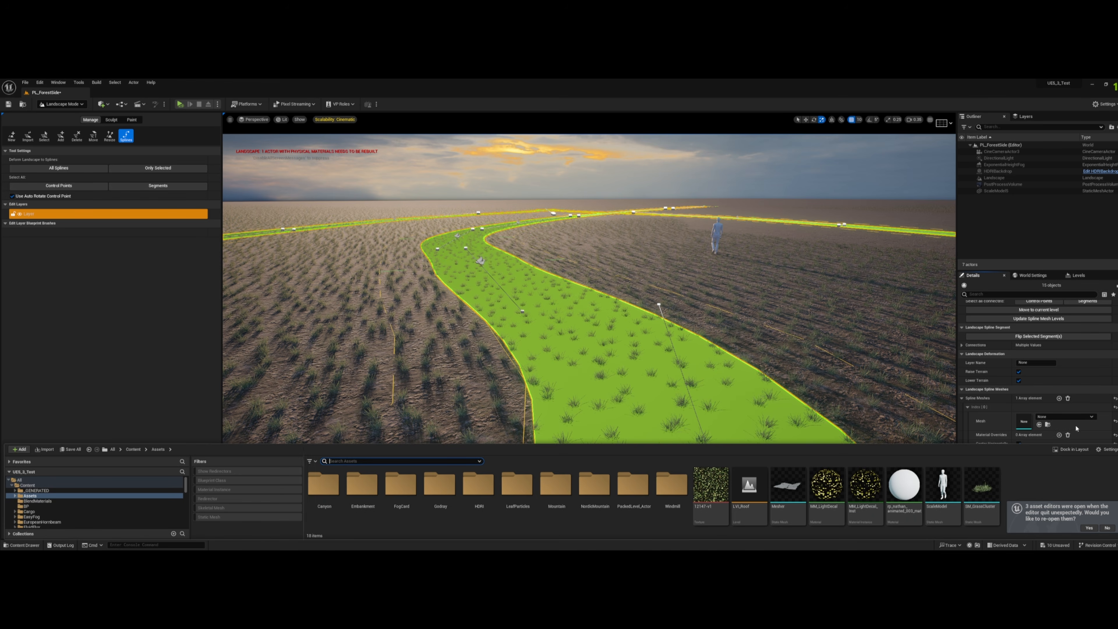
{"action": "left_click", "coordinate": [1064, 417]}
{"action": "left_click", "coordinate": [1062, 298]}
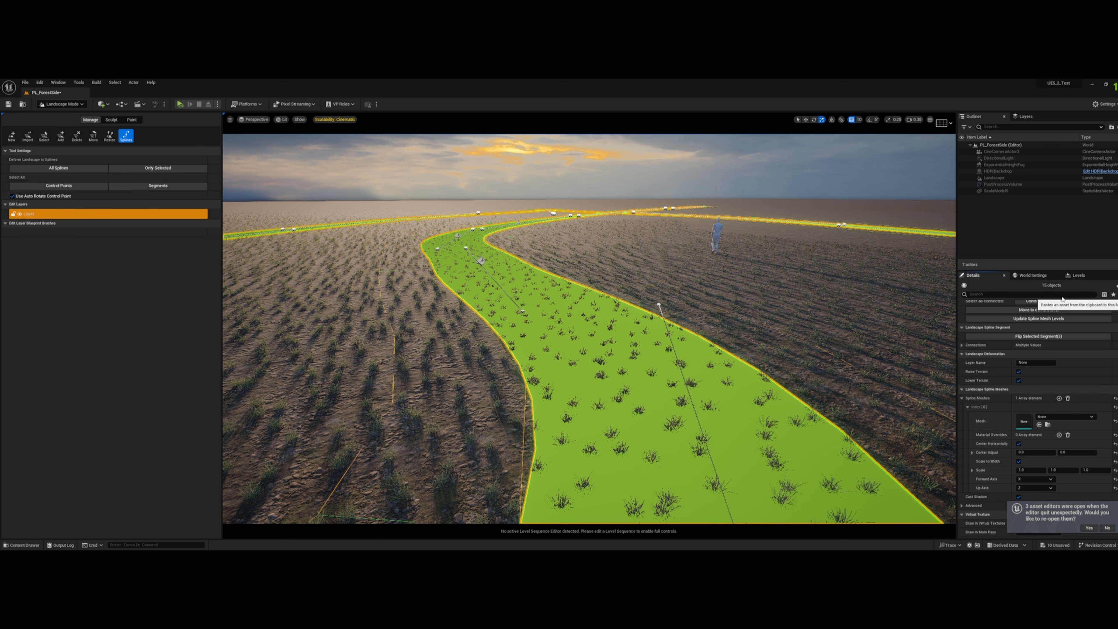
- Inspect the rectangle mesh along the spline path up close and from above the ground
{"action": "key", "text": "d"}
{"action": "right_click_drag", "start_coordinate": [857, 323], "coordinate": [808, 352]}
{"action": "right_click_drag", "start_coordinate": [589, 328], "coordinate": [643, 356]}
{"action": "key", "text": "w"}
{"action": "right_click_drag", "start_coordinate": [505, 407], "coordinate": [478, 396]}
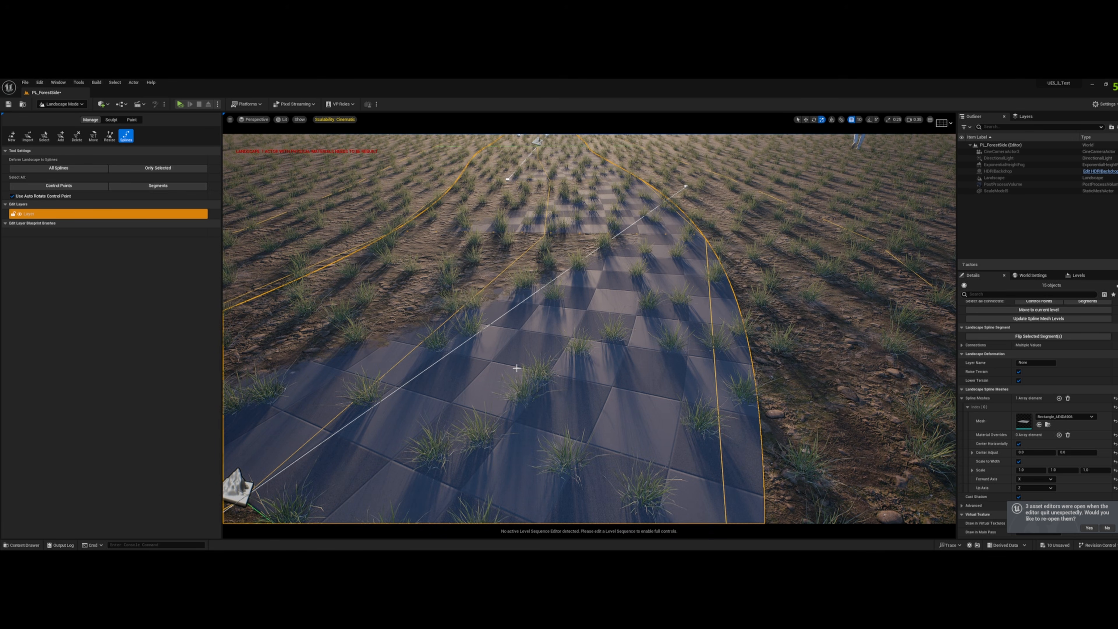
{"action": "right_click_drag", "start_coordinate": [557, 375], "coordinate": [555, 352]}
{"action": "key", "text": "e"}
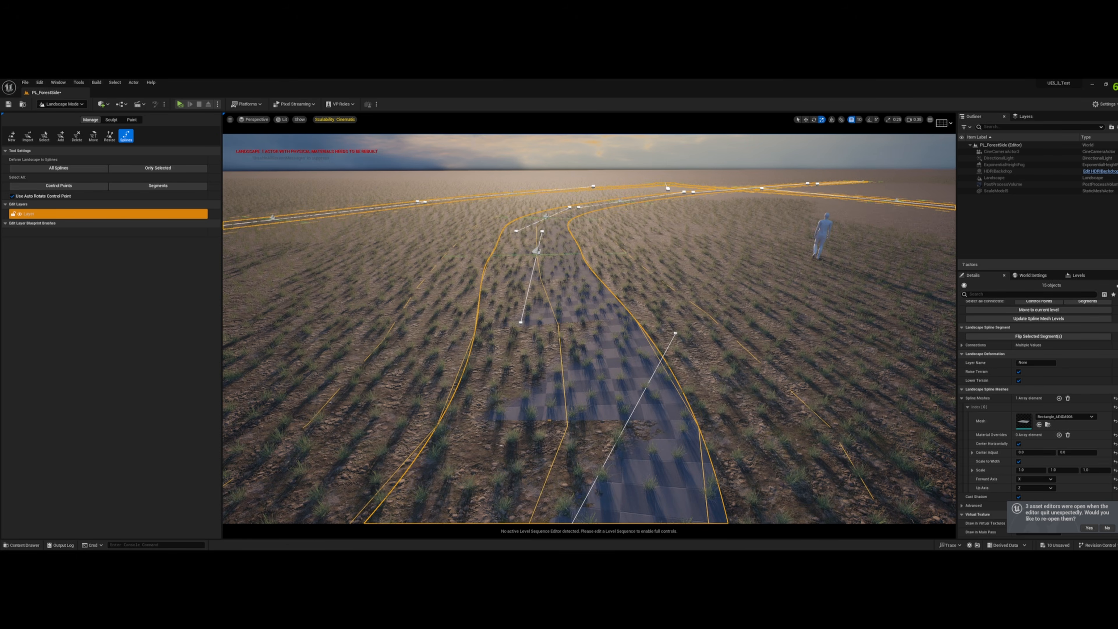
{"action": "key", "text": "a"}
{"action": "right_click_drag", "start_coordinate": [628, 326], "coordinate": [628, 326]}
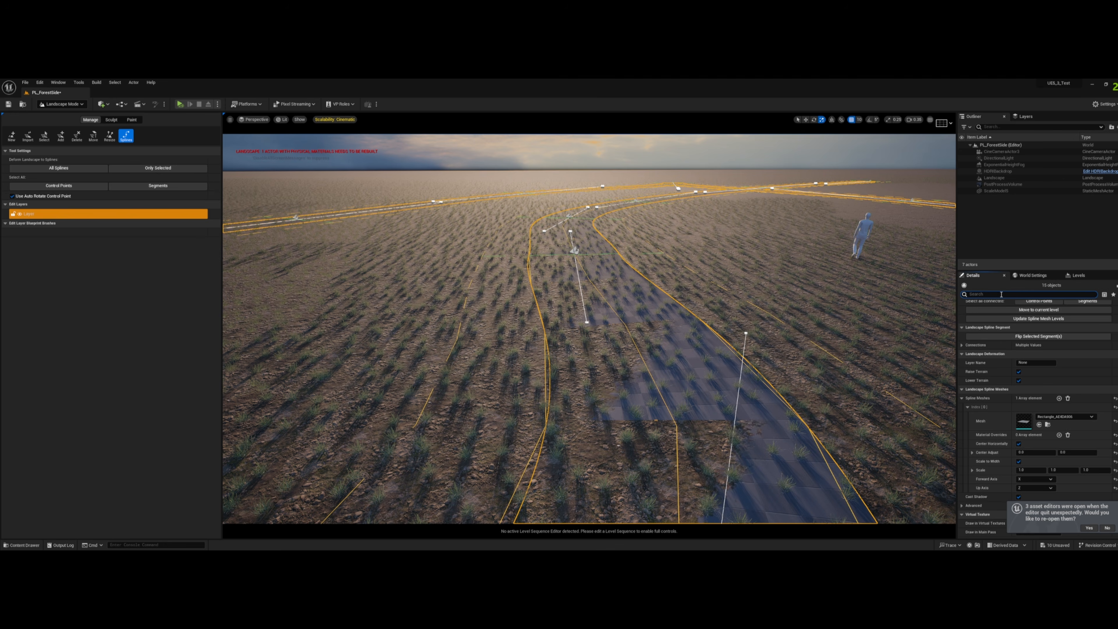
- Set the layer name of the selected spline segments to Path and add an edit layer reserved for splines
{"action": "type", "text": "r"}
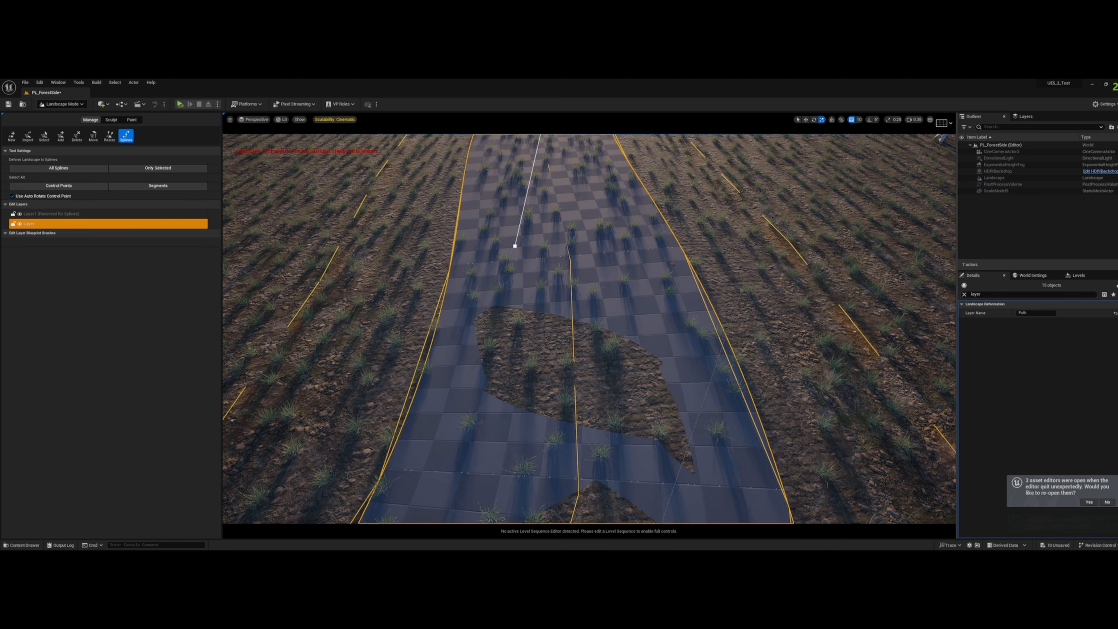
{"action": "key", "text": "w"}
{"action": "right_click_drag", "start_coordinate": [590, 329], "coordinate": [528, 328]}
{"action": "key", "text": "d"}
{"action": "right_click_drag", "start_coordinate": [586, 299], "coordinate": [611, 263]}
{"action": "key", "text": "a"}
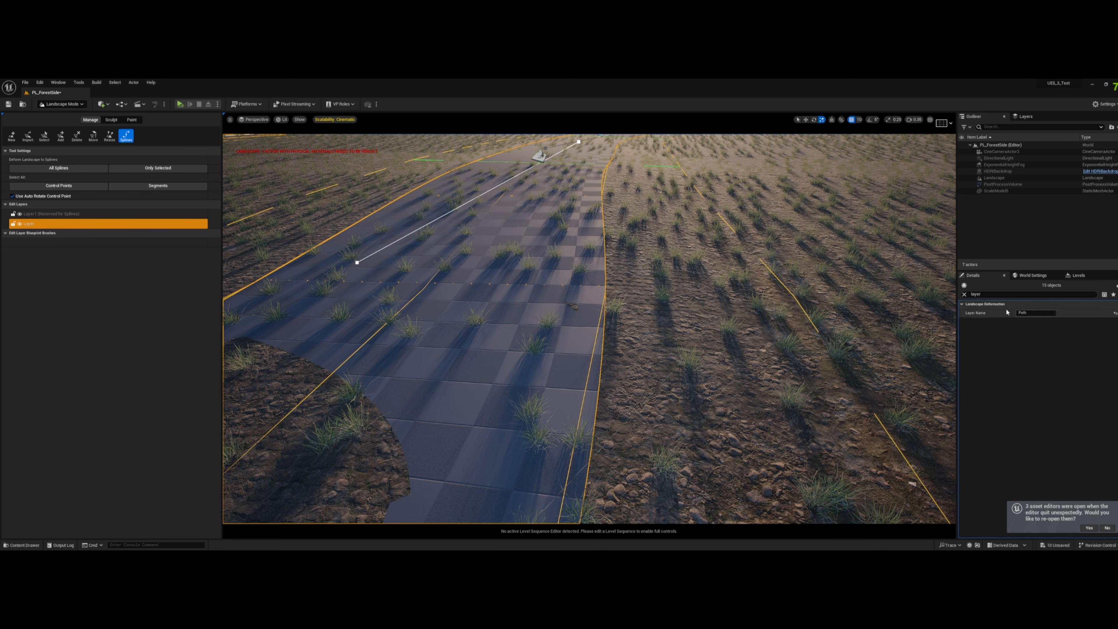
- Reset the mesh of the segments' spline mesh entry to None, then delete the selected spline segments
{"action": "left_click", "coordinate": [964, 294]}
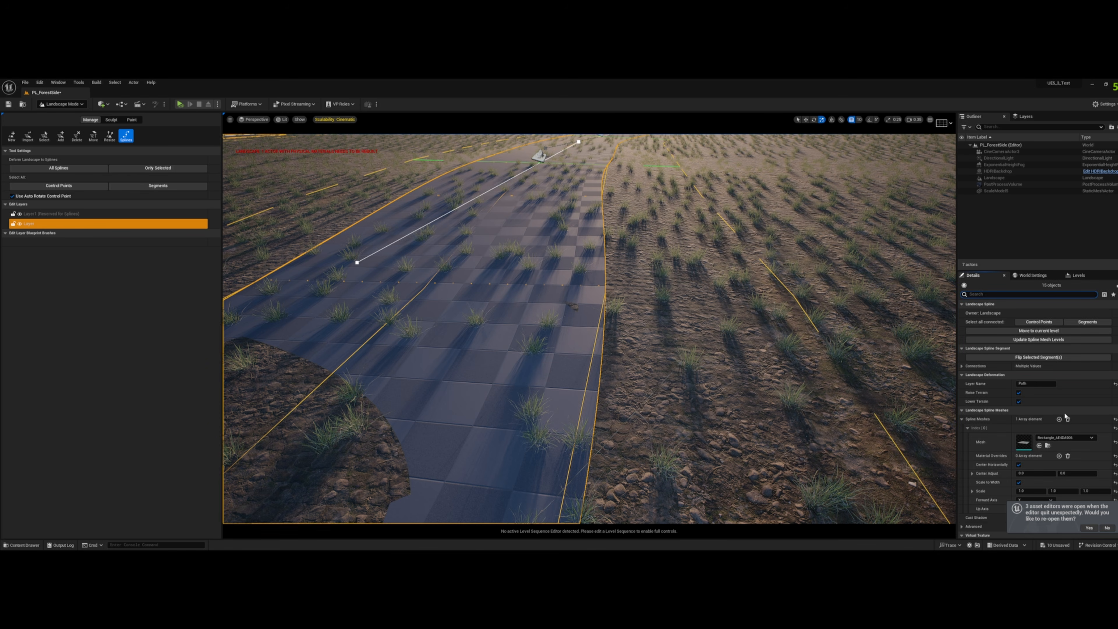
{"action": "left_click", "coordinate": [1115, 444]}
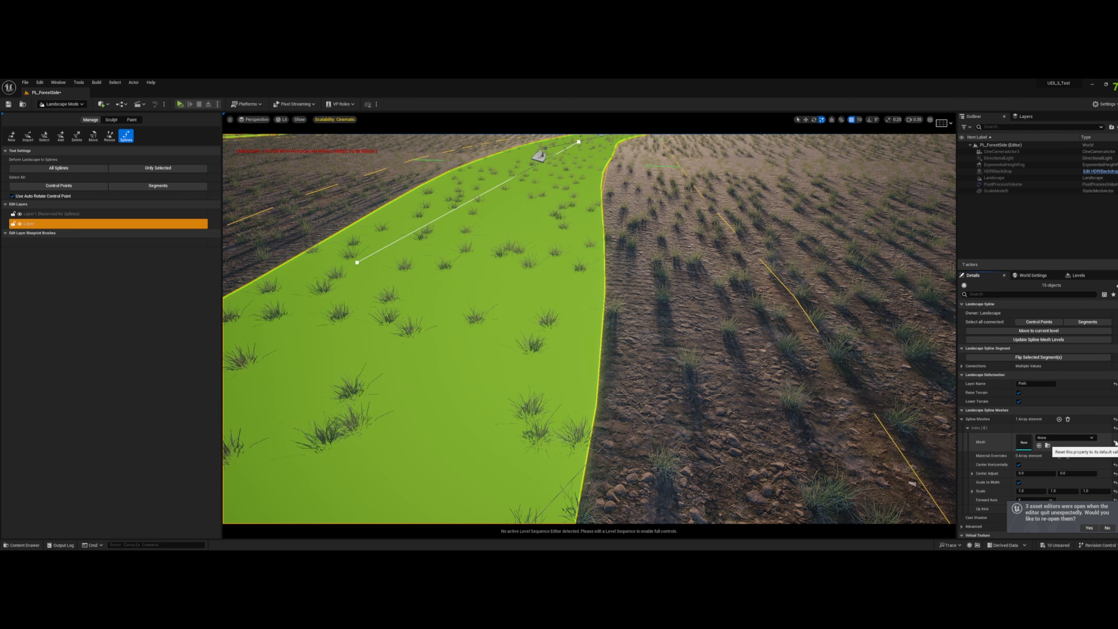
{"action": "right_click_drag", "start_coordinate": [699, 343], "coordinate": [663, 283]}
{"action": "key", "text": "e"}
{"action": "key", "text": "q"}
{"action": "key", "text": "Delete"}
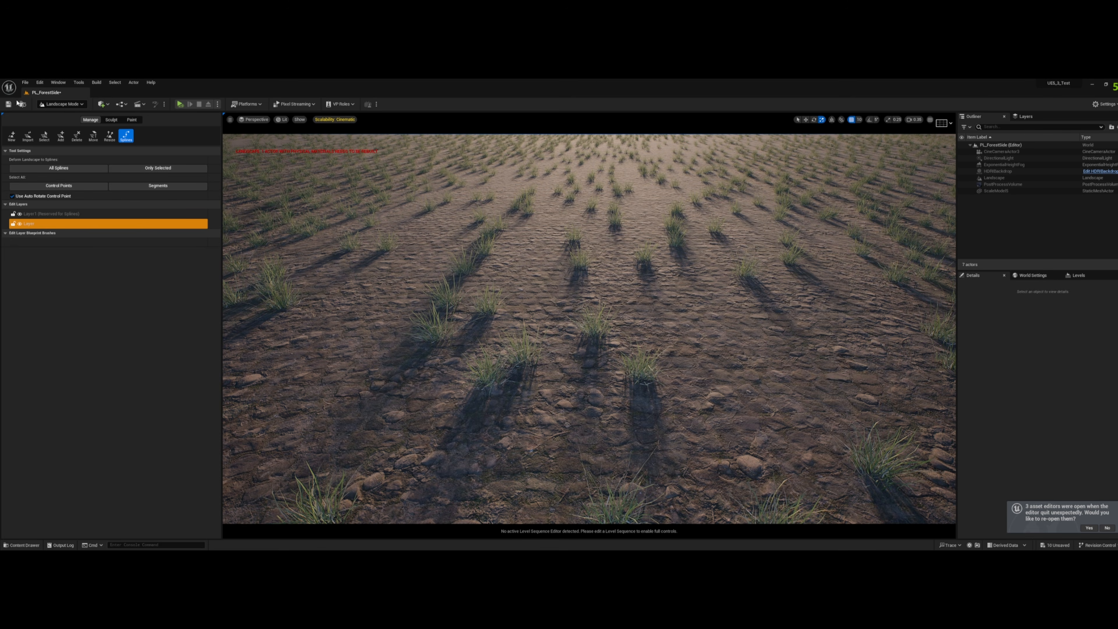
- Return to Selection mode, select the landscape and open its assigned material instance MM_Landscape_Inst
{"action": "left_click", "coordinate": [61, 104]}
{"action": "left_click", "coordinate": [55, 115]}
{"action": "left_click", "coordinate": [429, 247]}
{"action": "scroll", "coordinate": [1016, 435], "scroll_direction": "down", "scroll_amount": 2}
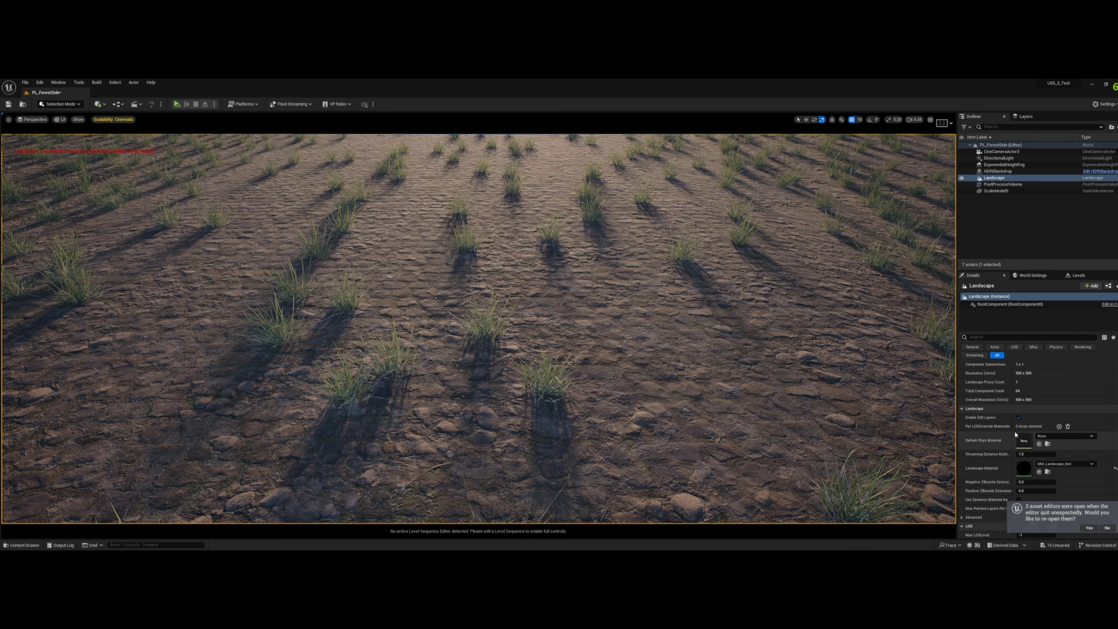
{"action": "double_click", "coordinate": [1024, 457]}
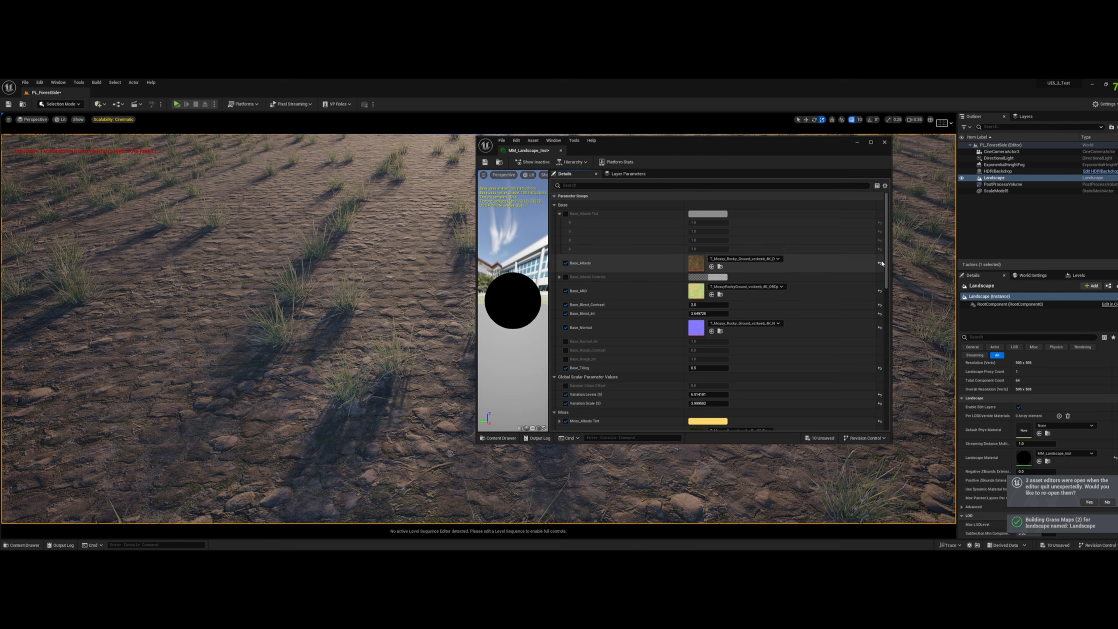
- Open the parent material MM_Landscape from the instance and maximize its editor window
{"action": "scroll", "coordinate": [882, 263], "scroll_direction": "down", "scroll_amount": 15}
{"action": "double_click", "coordinate": [695, 368]}
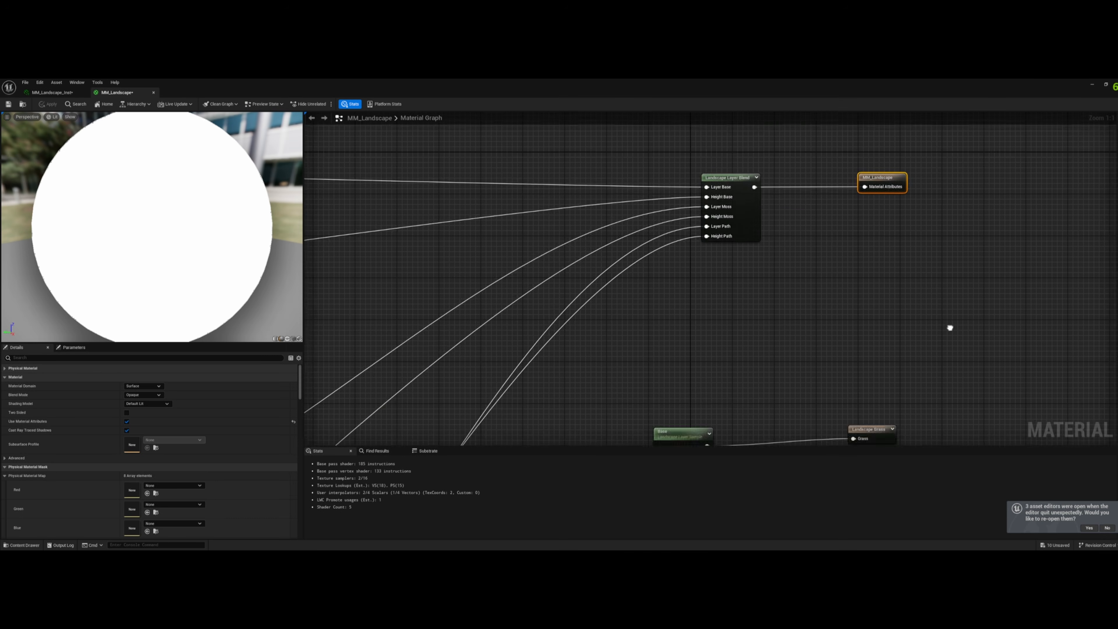
{"action": "right_click_drag", "start_coordinate": [950, 327], "coordinate": [993, 176]}
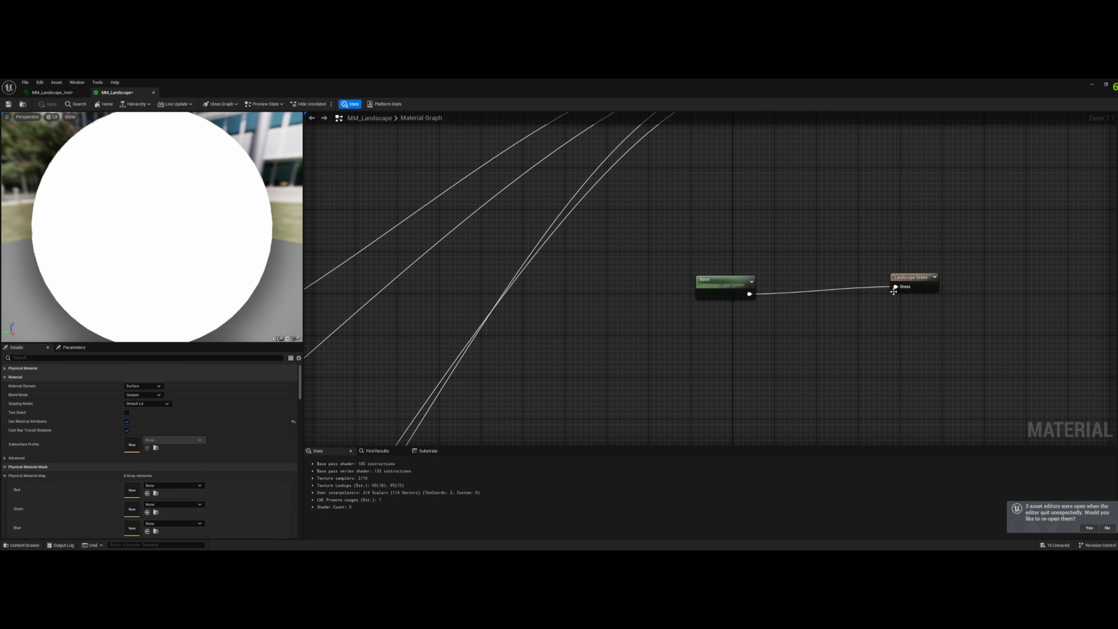
- Add a second grass type element to the Landscape Grass output node and open its name for editing
{"action": "left_click", "coordinate": [911, 282]}
{"action": "left_click", "coordinate": [167, 378]}
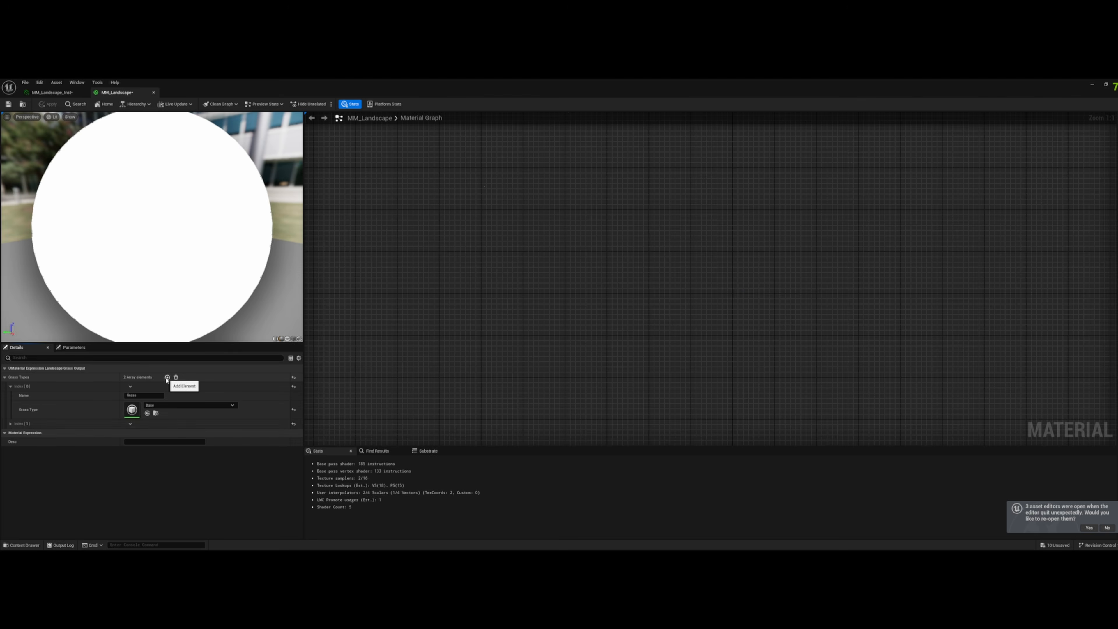
{"action": "left_click", "coordinate": [11, 424]}
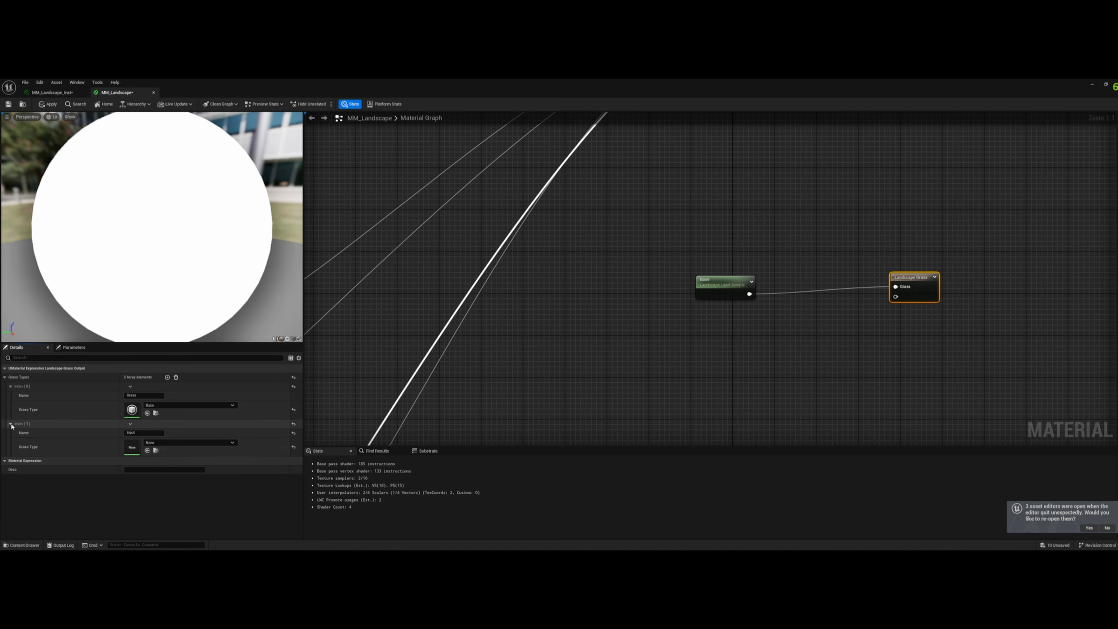
{"action": "left_click", "coordinate": [150, 433]}
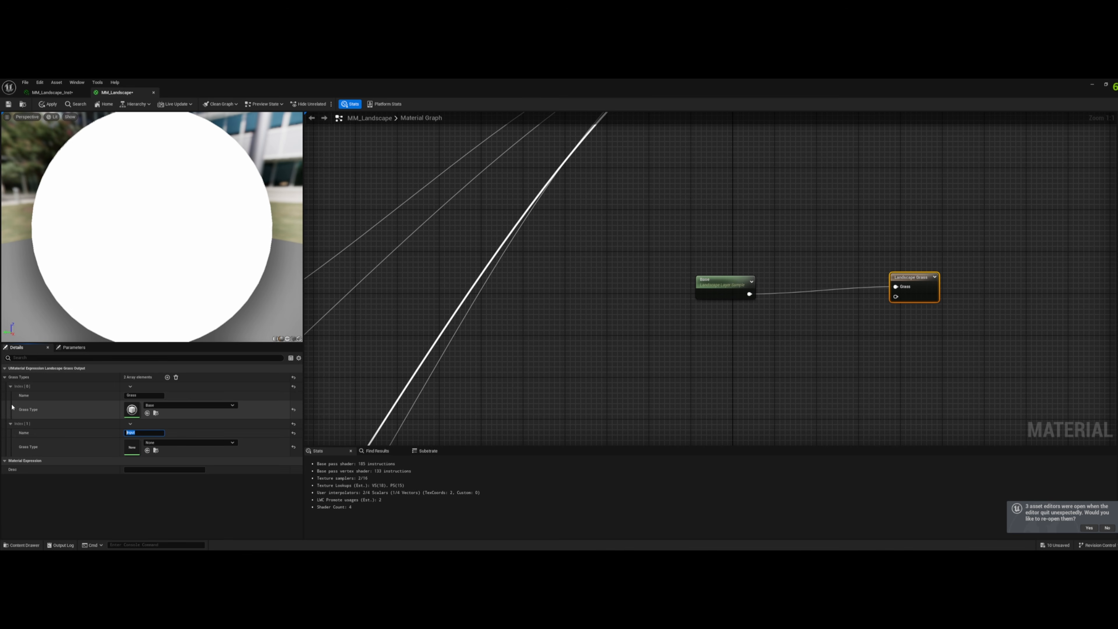
- Move the Base layer sample node farther from the grass output and add a Landscape Layer Sample node named Path below it
{"action": "left_click", "coordinate": [726, 312]}
{"action": "left_click_drag", "start_coordinate": [722, 281], "coordinate": [676, 262]}
{"action": "left_click", "coordinate": [663, 323]}
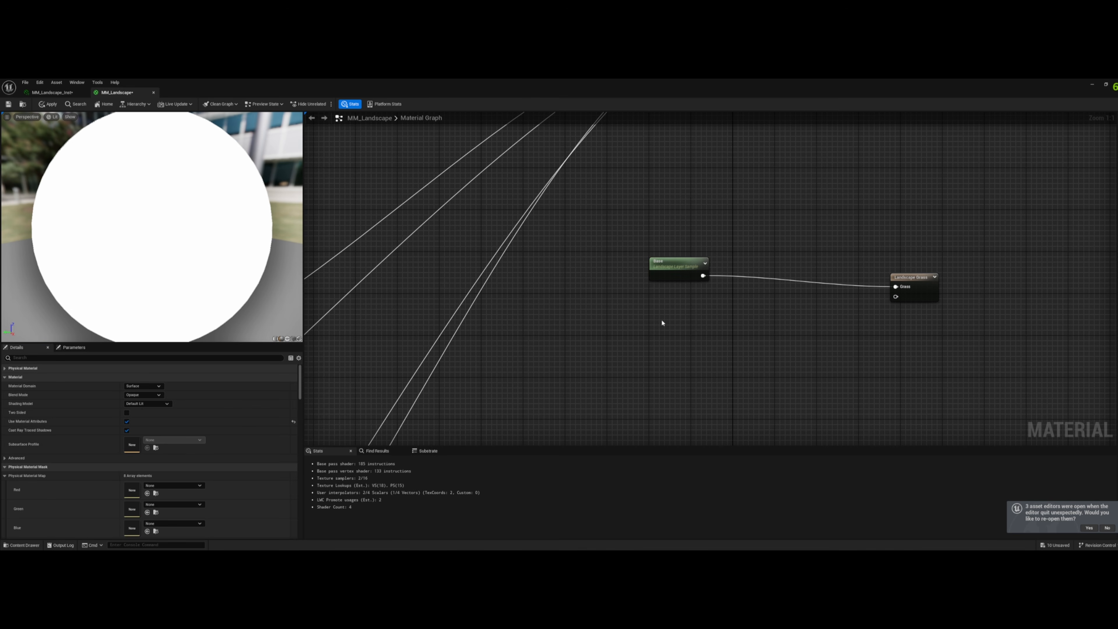
{"action": "right_click", "coordinate": [662, 323]}
{"action": "type", "text": "lands"}
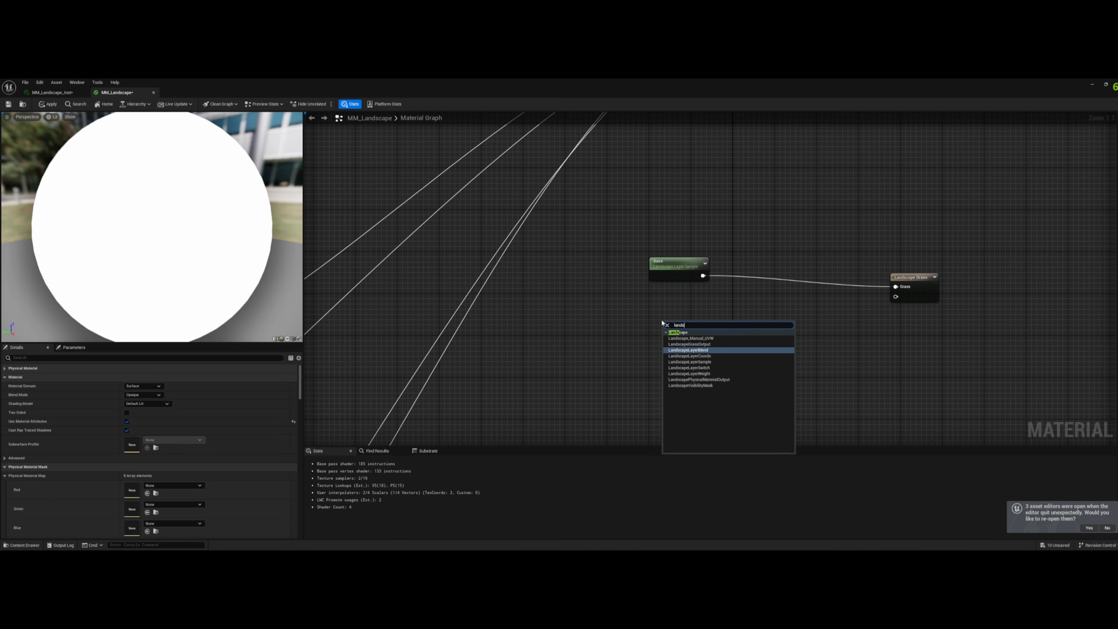
{"action": "type", "text": "ca"}
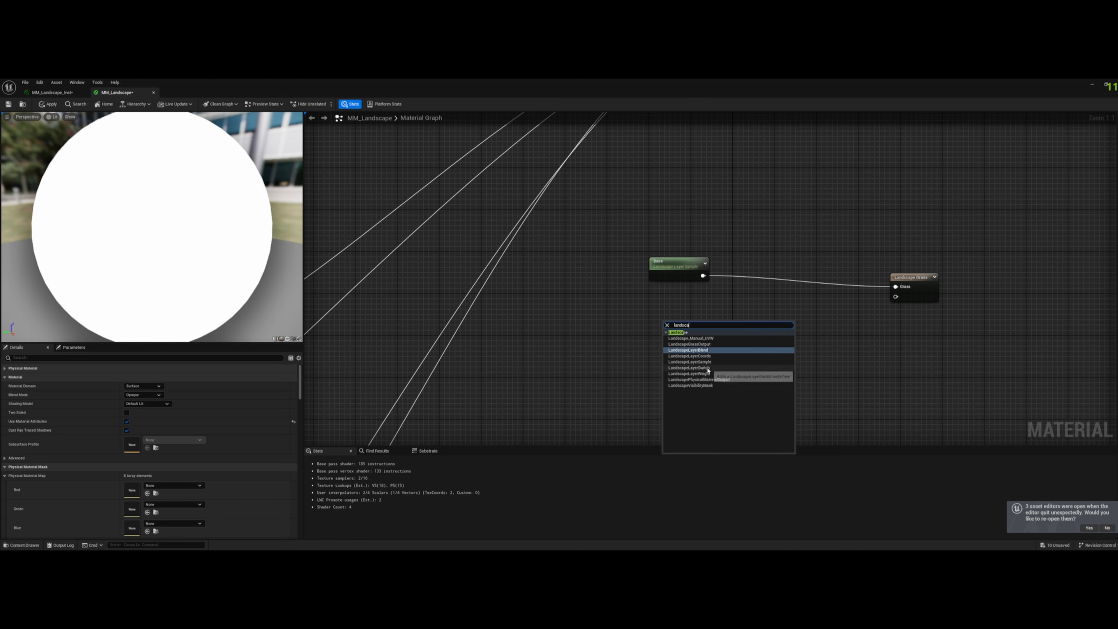
{"action": "left_click", "coordinate": [712, 360]}
{"action": "type", "text": "Path"}
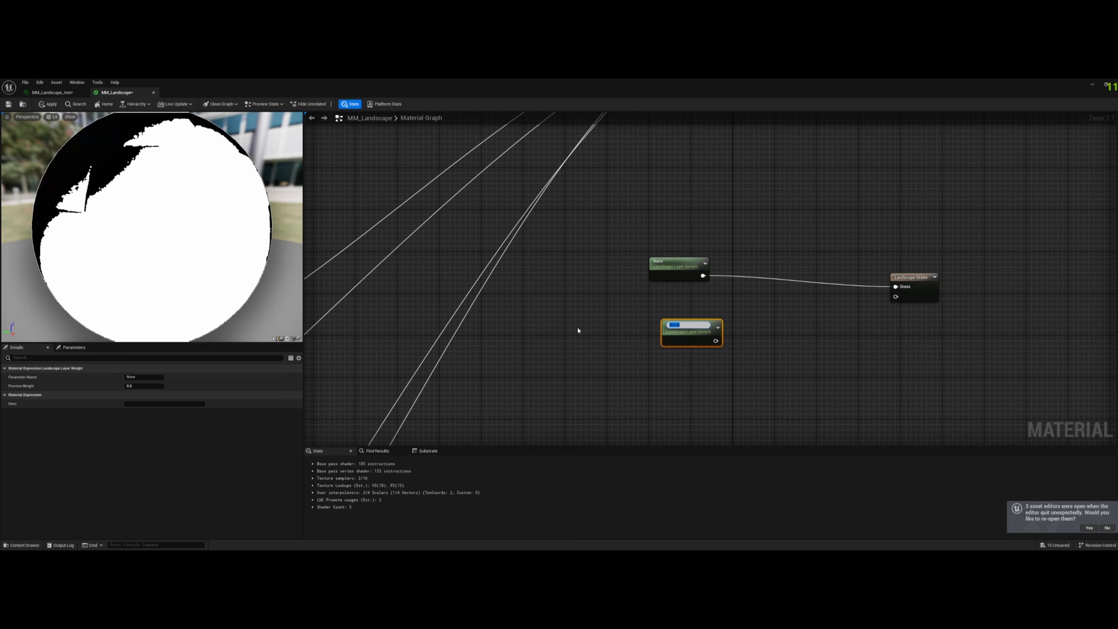
{"action": "key", "text": "Return"}
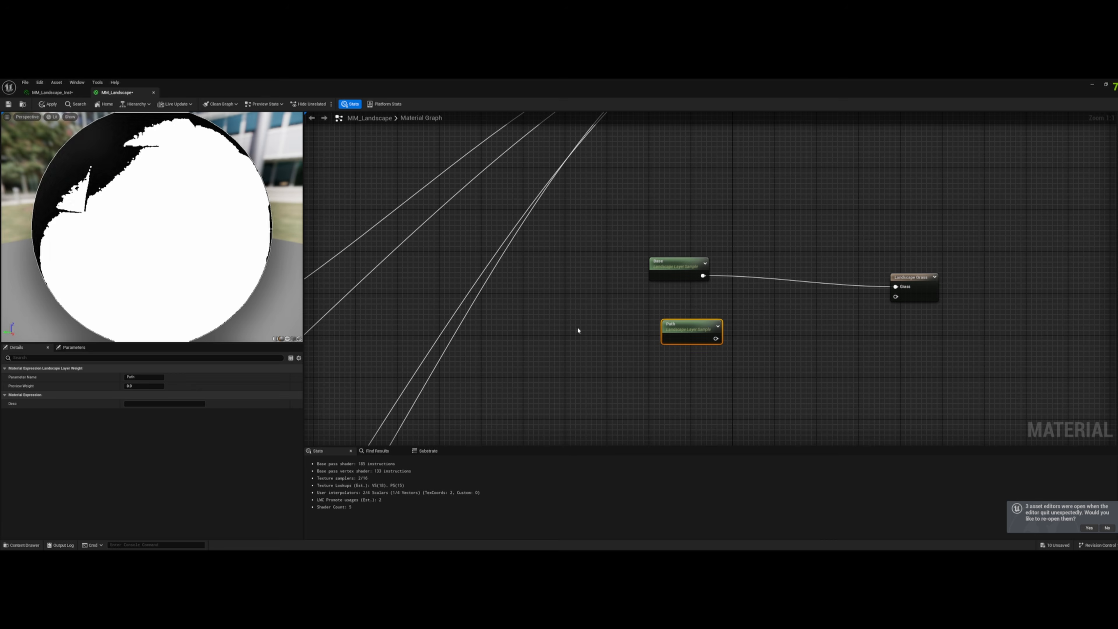
- Add a Subtract node between the Base and Path layer samples and the Landscape Grass output
{"action": "right_click", "coordinate": [773, 304]}
{"action": "type", "text": "sub"}
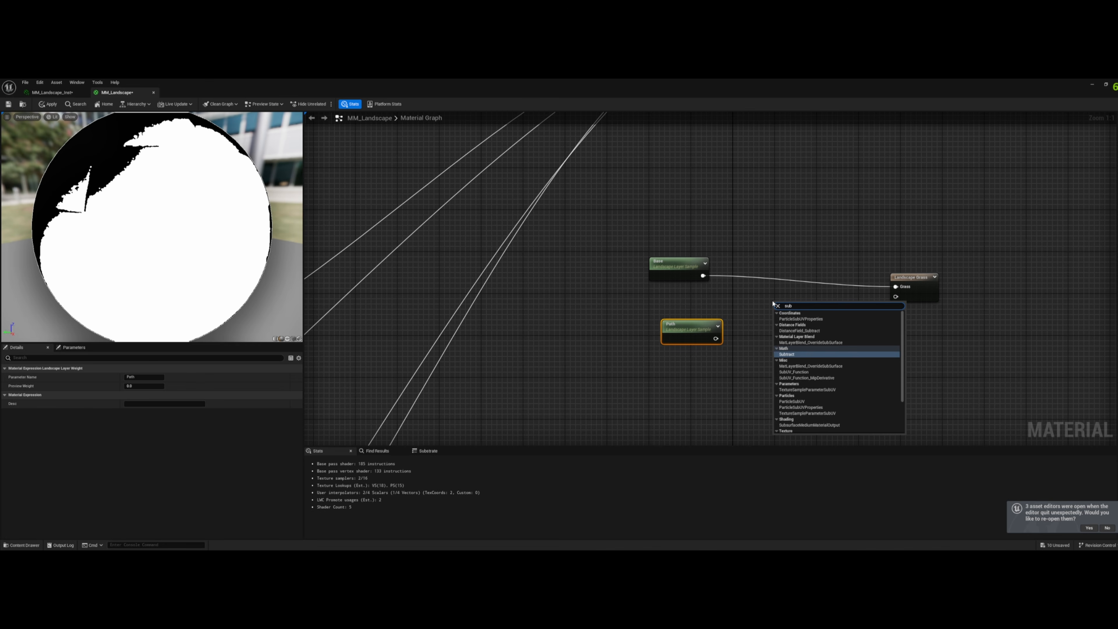
{"action": "key", "text": "Return"}
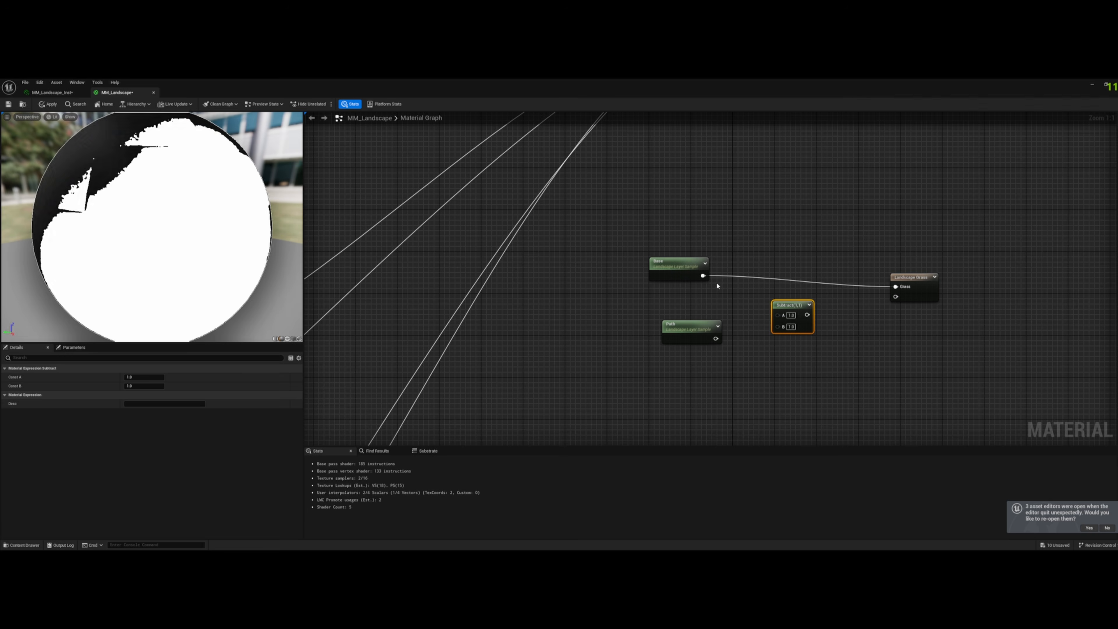
- Wire the Base sample into Subtract input A and the Path sample into input B, feed the result to Grass, and align the Subtract node
{"action": "left_click_drag", "start_coordinate": [703, 276], "coordinate": [709, 280]}
{"action": "left_click_drag", "start_coordinate": [778, 316], "coordinate": [778, 314]}
{"action": "left_click_drag", "start_coordinate": [716, 339], "coordinate": [896, 297]}
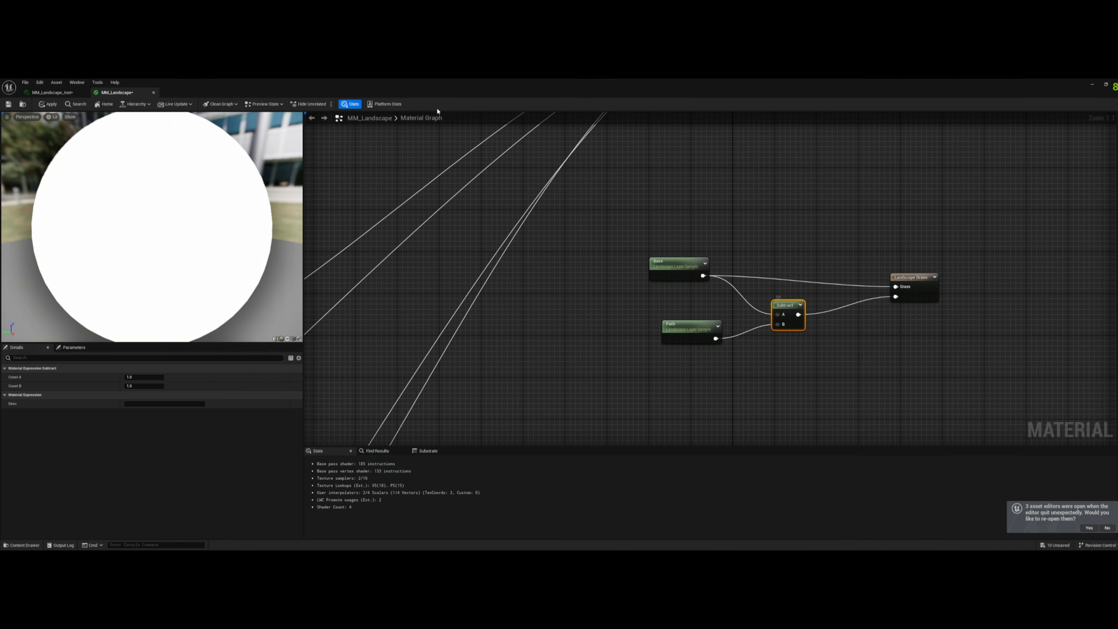
{"action": "left_click_drag", "start_coordinate": [554, 83], "coordinate": [687, 137]}
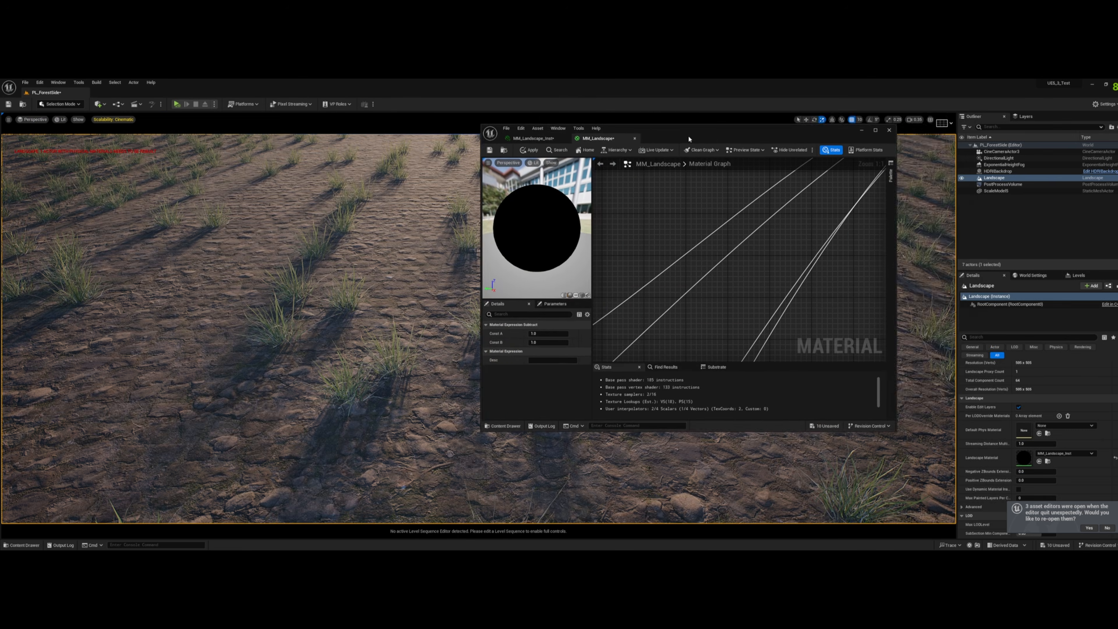
{"action": "left_click", "coordinate": [874, 128]}
{"action": "left_click_drag", "start_coordinate": [799, 314], "coordinate": [902, 288]}
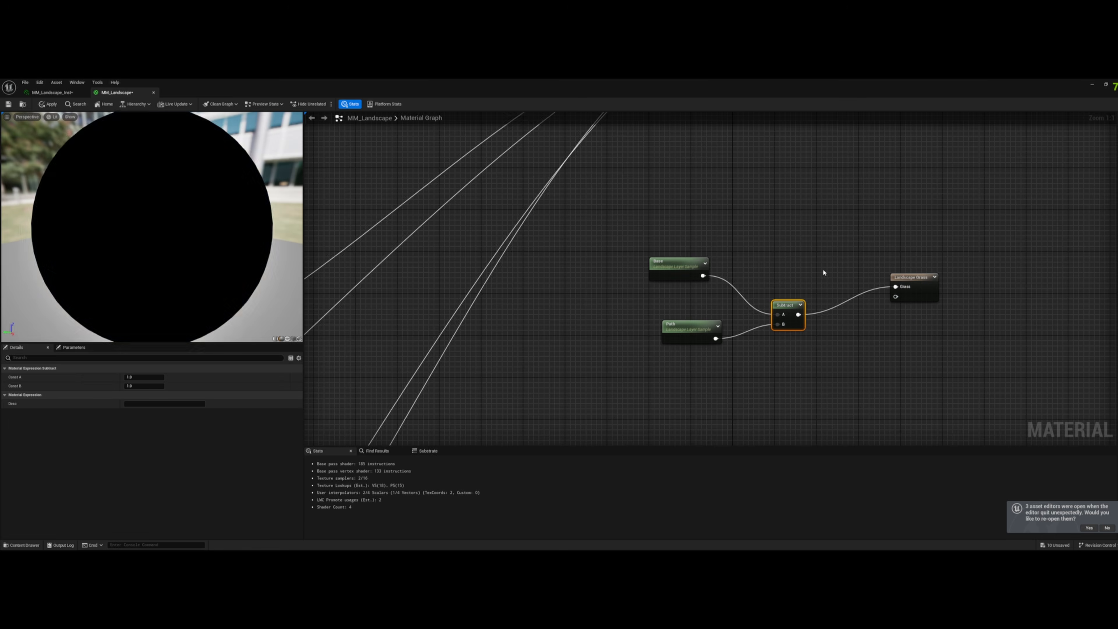
{"action": "left_click_drag", "start_coordinate": [785, 306], "coordinate": [788, 273]}
- Clear the Landscape Grass output's grass types and add a single element named Base using the Base grass type
{"action": "left_click", "coordinate": [916, 283]}
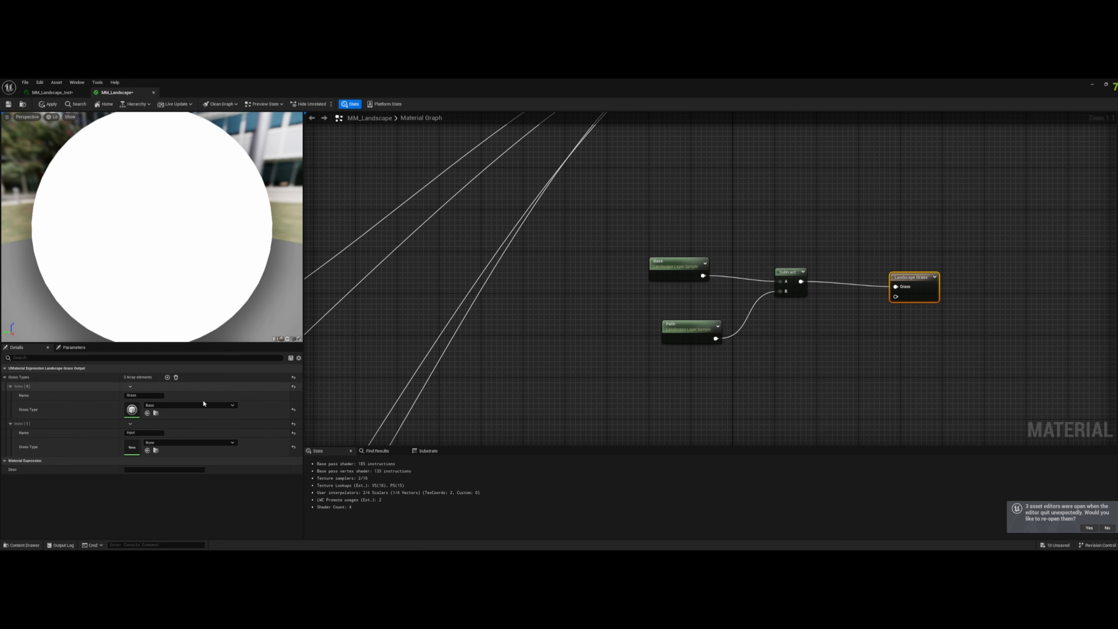
{"action": "left_click", "coordinate": [176, 377]}
{"action": "left_click", "coordinate": [167, 377]}
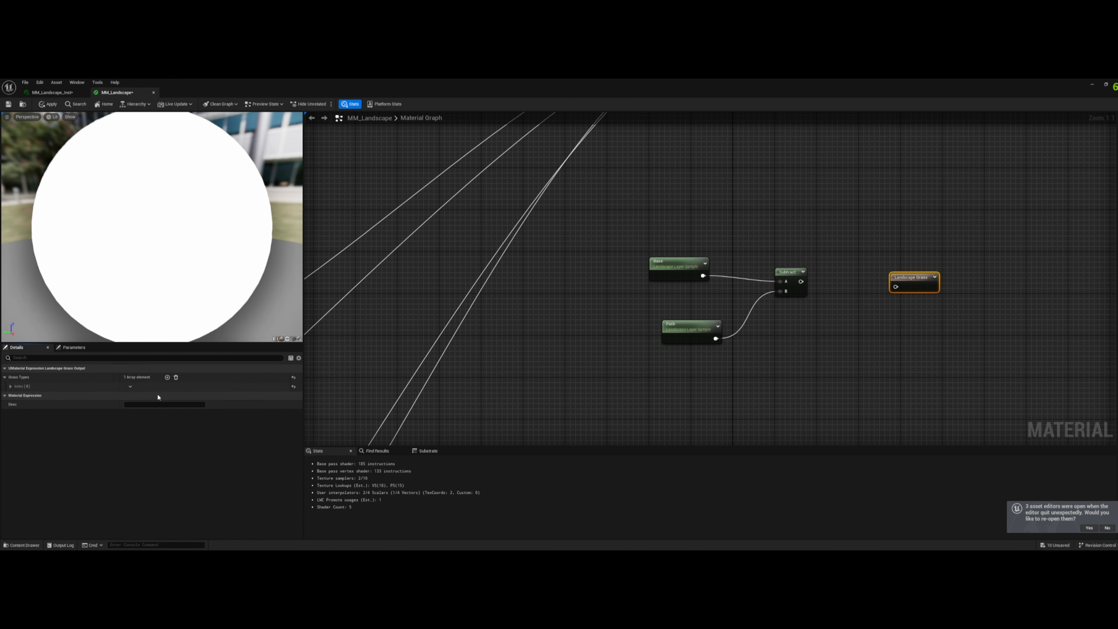
{"action": "left_click", "coordinate": [147, 395]}
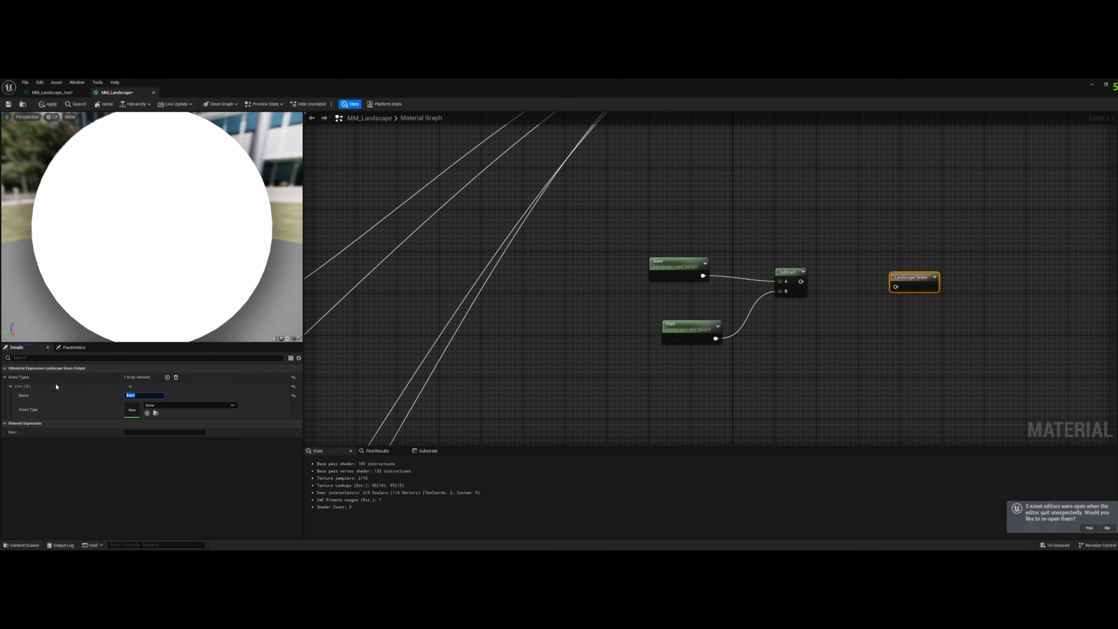
{"action": "type", "text": "Grass"}
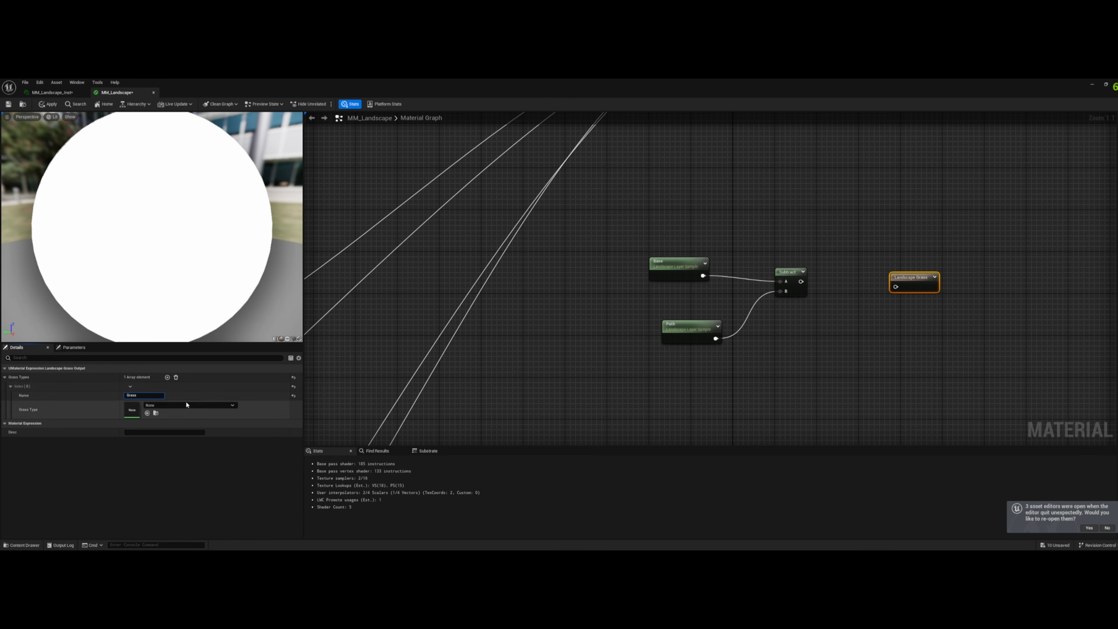
{"action": "left_click", "coordinate": [188, 405]}
{"action": "left_click", "coordinate": [179, 475]}
{"action": "left_click", "coordinate": [133, 395]}
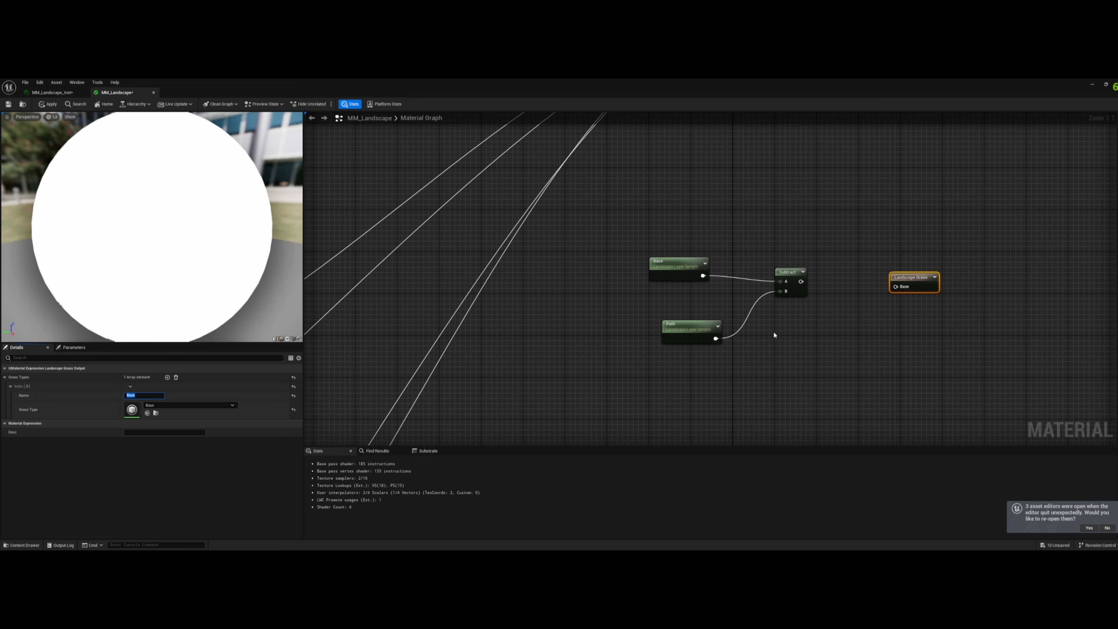
- Connect the Subtract output to the Base input of the Landscape Grass node and apply the material
{"action": "left_click_drag", "start_coordinate": [801, 281], "coordinate": [896, 287]}
{"action": "left_click_drag", "start_coordinate": [771, 88], "coordinate": [772, 164]}
{"action": "left_click", "coordinate": [613, 181]}
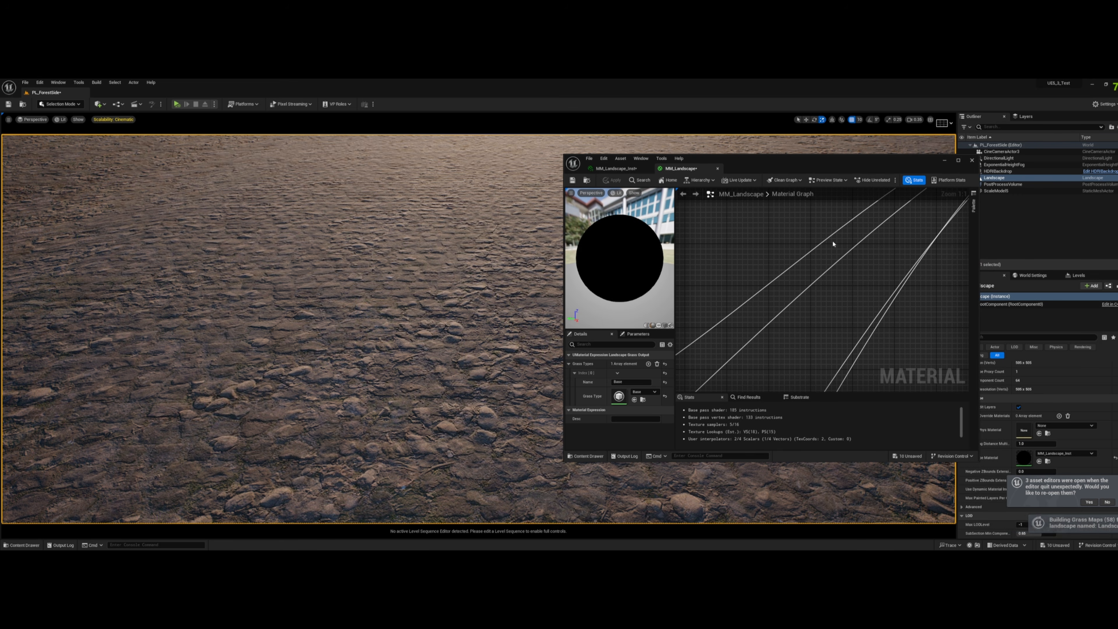
- Inspect the grass distribution around the path across the landscape in the level viewport
{"action": "scroll", "coordinate": [322, 285], "scroll_direction": "down", "scroll_amount": 5}
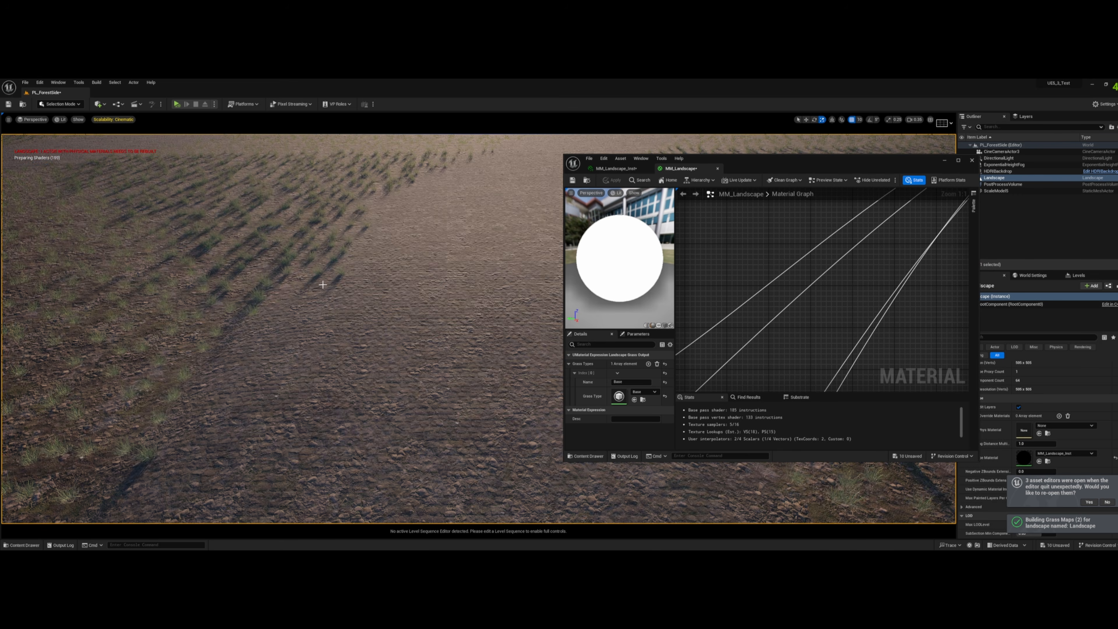
{"action": "right_click_drag", "start_coordinate": [322, 285], "coordinate": [13, 306]}
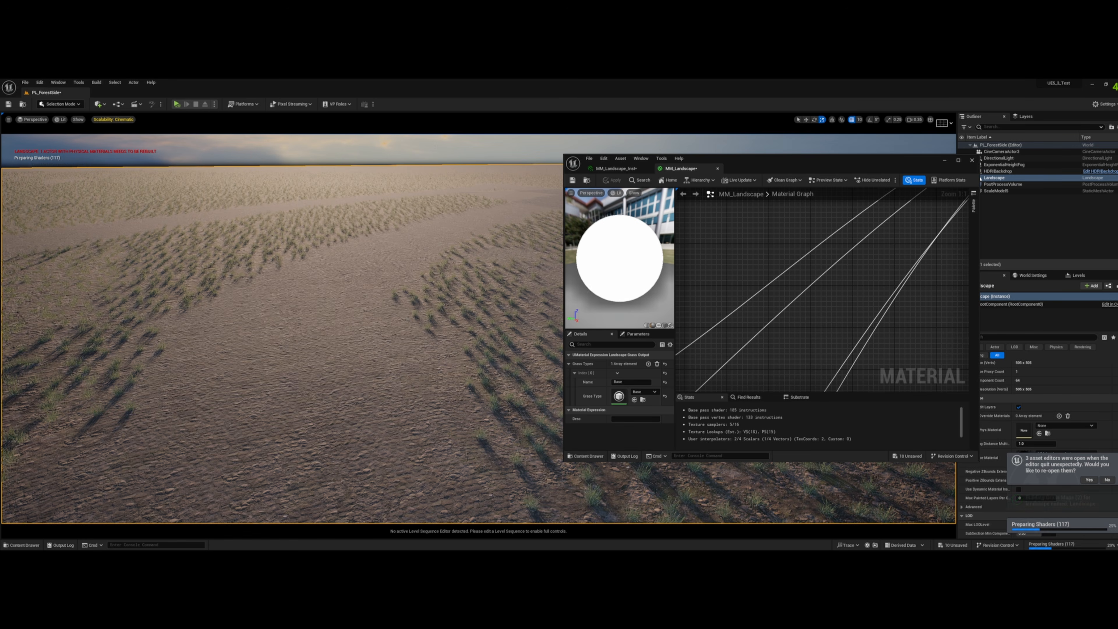
{"action": "right_click_drag", "start_coordinate": [320, 328], "coordinate": [357, 344]}
{"action": "key", "text": "w"}
{"action": "key", "text": "a"}
{"action": "key", "text": "w"}
{"action": "key", "text": "d"}
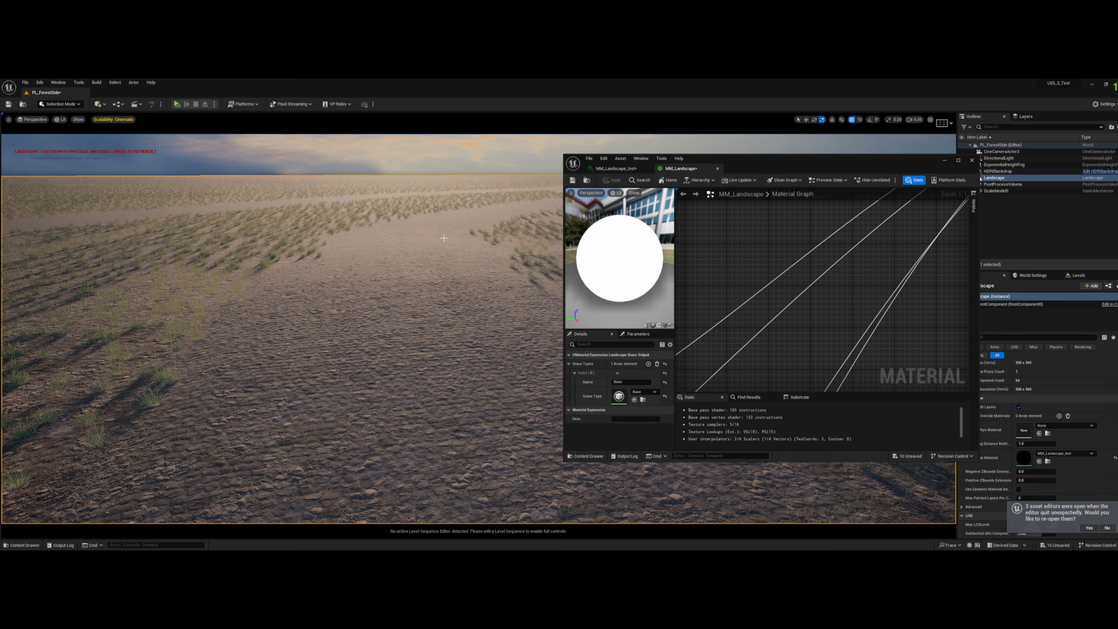
- Maximize the material editor and arrange the Base, Path and Landscape Grass nodes compactly around the Subtract node
{"action": "left_click", "coordinate": [959, 161]}
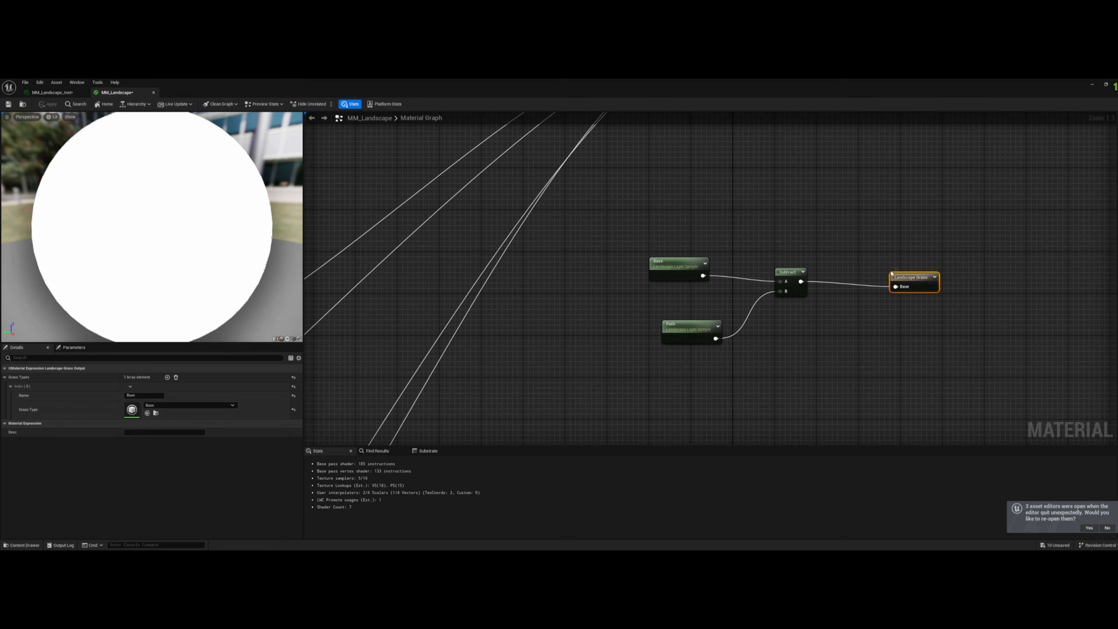
{"action": "left_click_drag", "start_coordinate": [910, 277], "coordinate": [884, 271]}
{"action": "left_click_drag", "start_coordinate": [672, 262], "coordinate": [689, 269]}
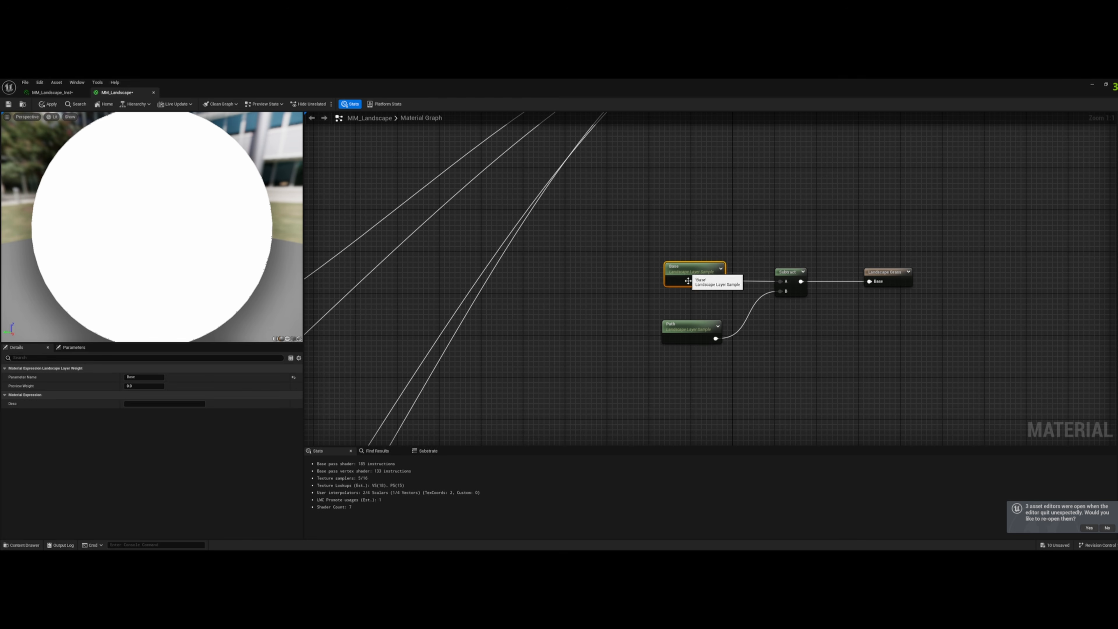
{"action": "left_click_drag", "start_coordinate": [683, 328], "coordinate": [688, 303]}
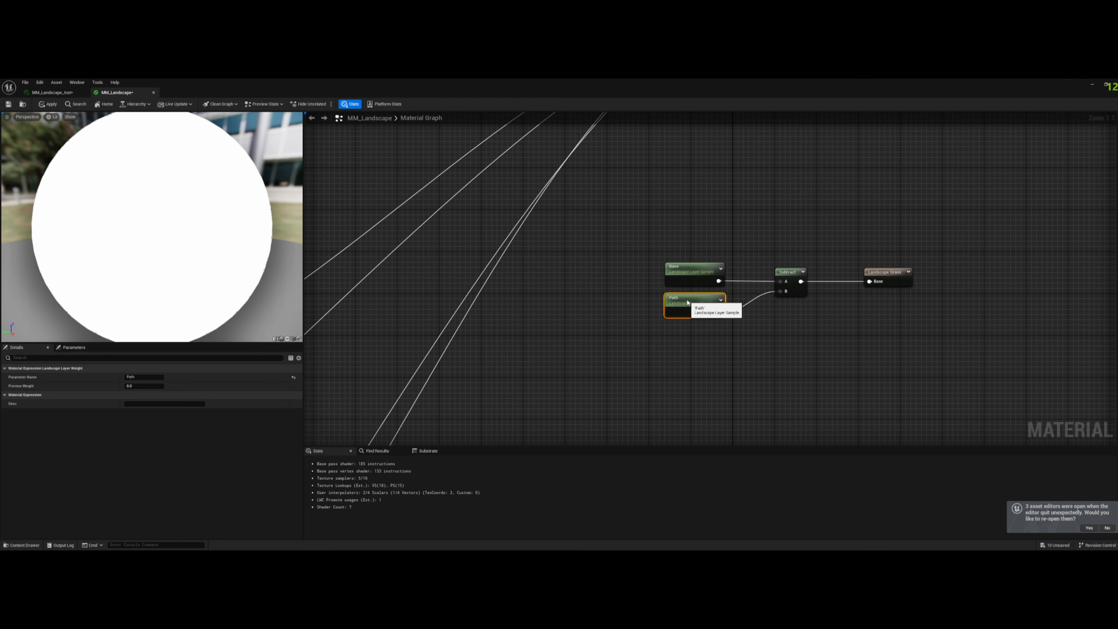
{"action": "left_click_drag", "start_coordinate": [598, 373], "coordinate": [1002, 223]}
- Close the MM_Landscape material editor, applying its changes
{"action": "left_click_drag", "start_coordinate": [750, 83], "coordinate": [634, 189]}
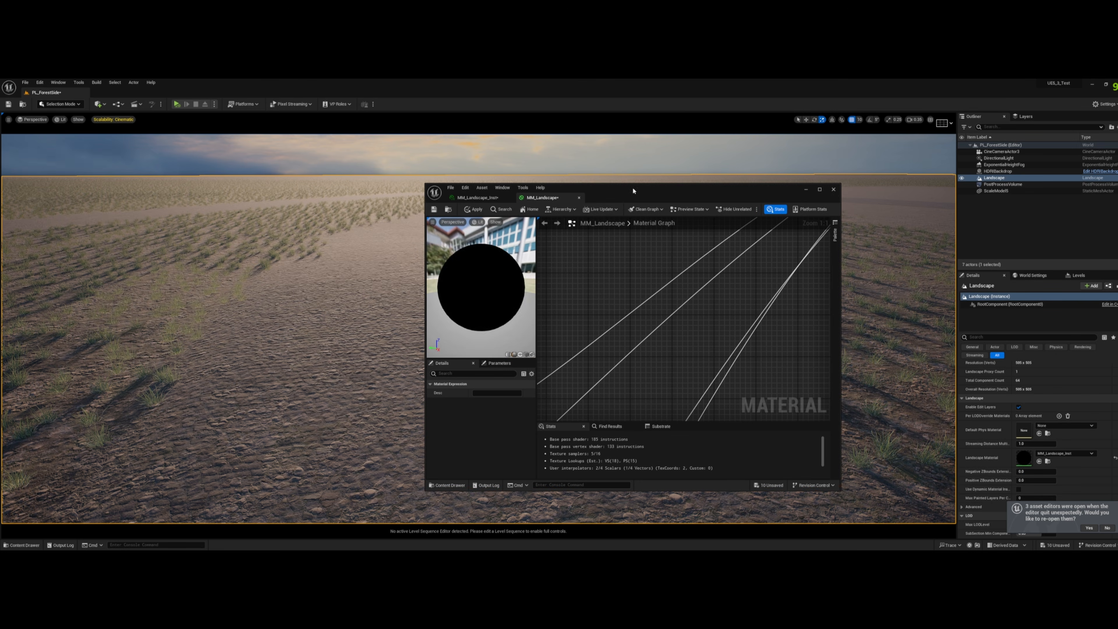
{"action": "left_click", "coordinate": [834, 190]}
{"action": "left_click", "coordinate": [588, 328]}
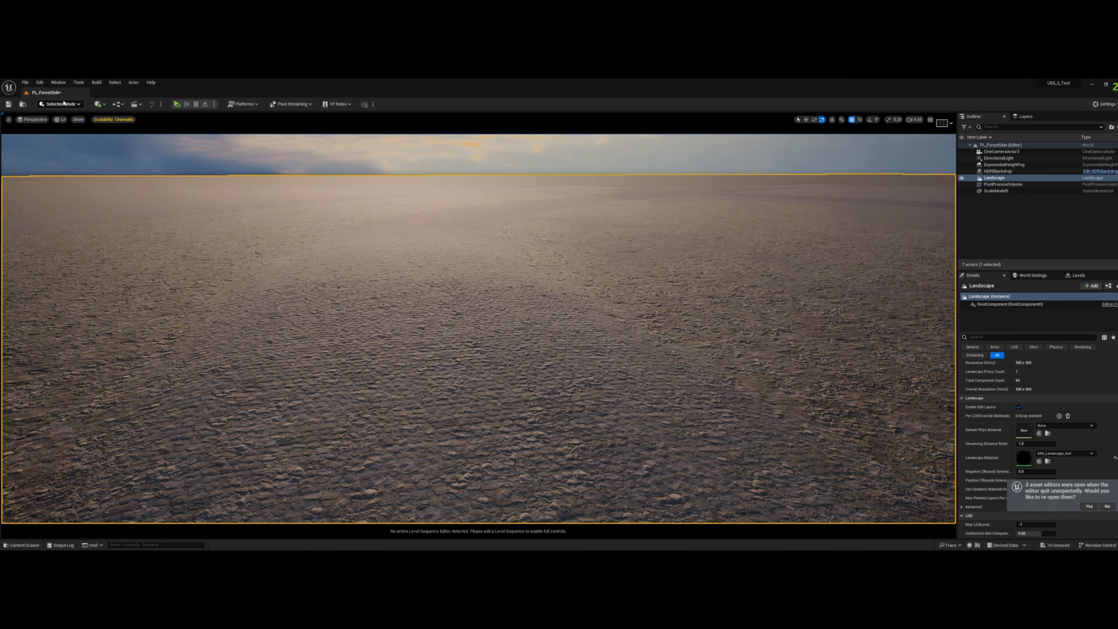
- Switch to Landscape mode, select all landscape spline segments, and filter their properties by "layer"
{"action": "left_click", "coordinate": [61, 104]}
{"action": "left_click", "coordinate": [69, 125]}
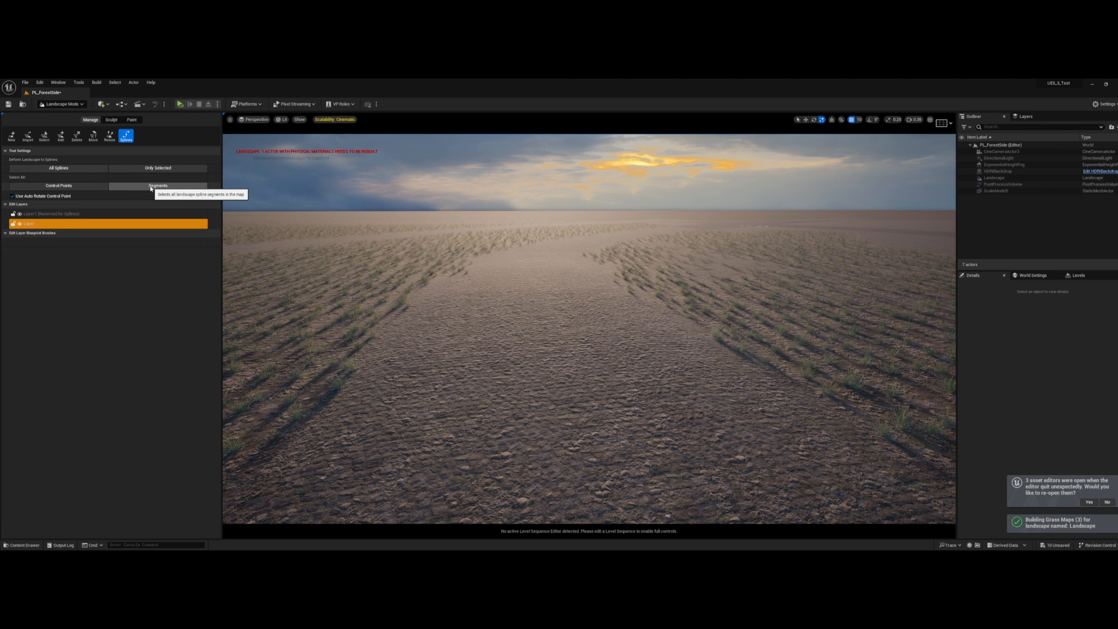
{"action": "left_click", "coordinate": [157, 186]}
{"action": "left_click", "coordinate": [1021, 295]}
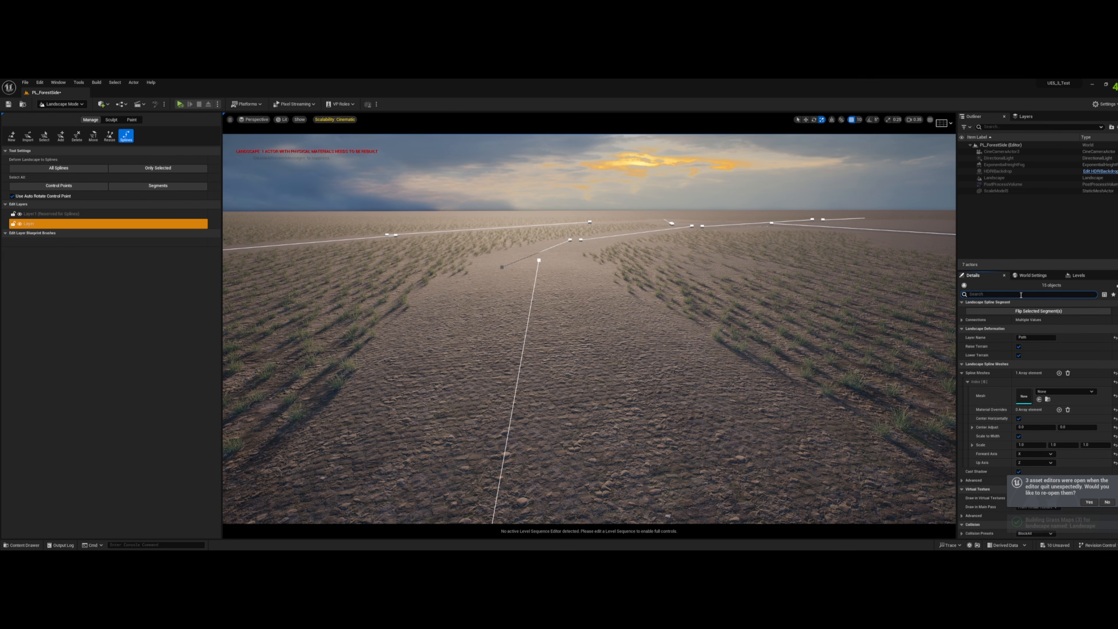
{"action": "type", "text": "layer"}
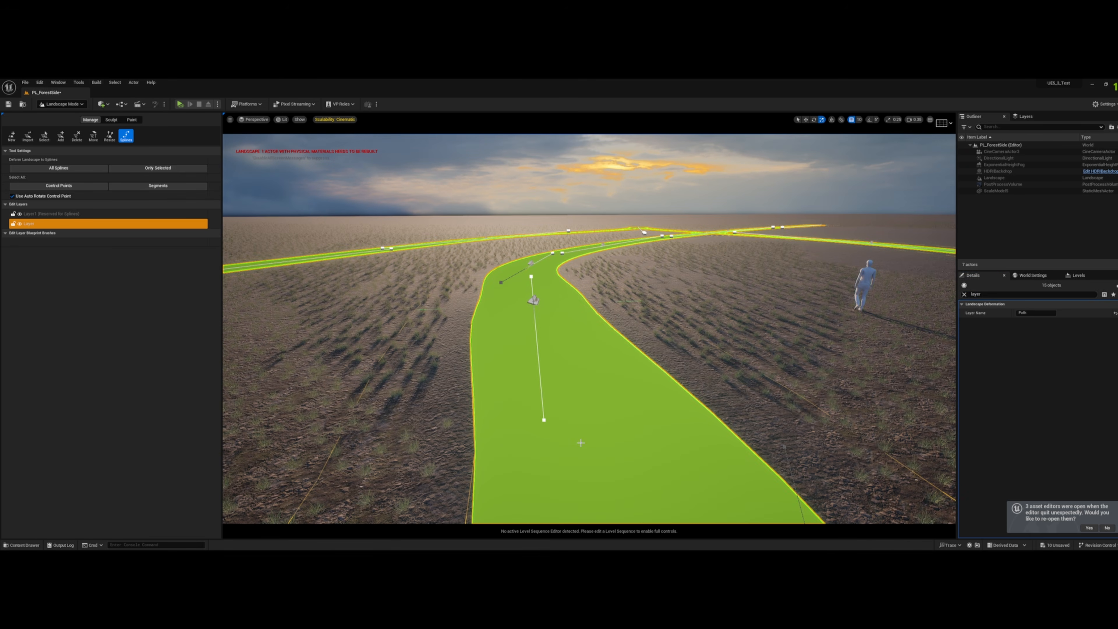
- Select the control point on the nearby path spline, examine the grass along the path in game view, and clear the property filter
{"action": "left_click", "coordinate": [534, 300]}
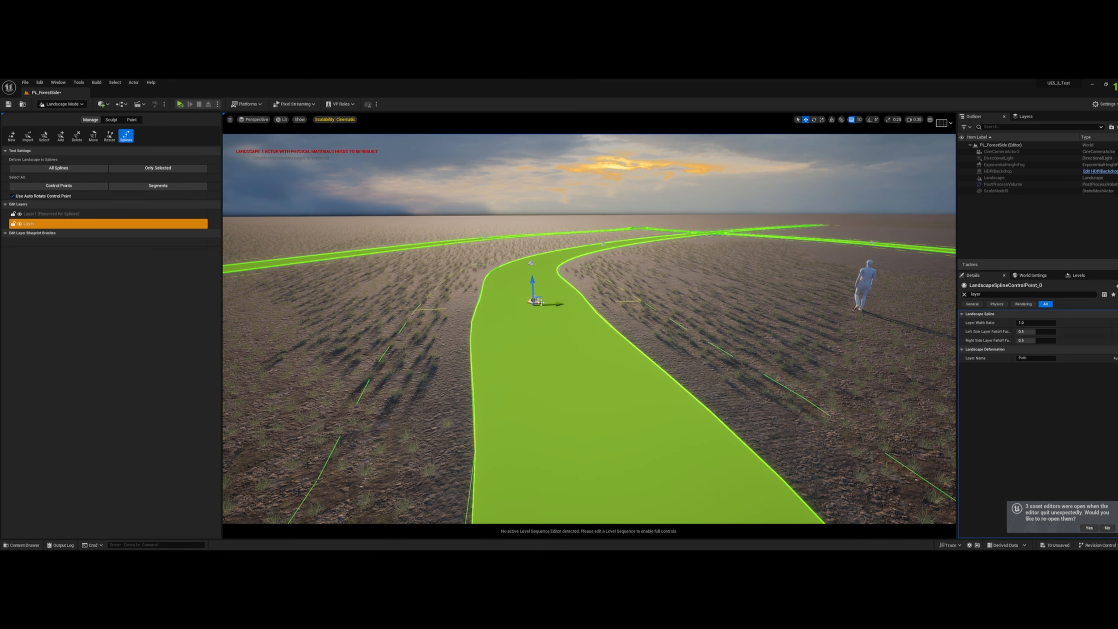
{"action": "left_click_drag", "start_coordinate": [533, 301], "coordinate": [357, 302]}
{"action": "right_click_drag", "start_coordinate": [504, 324], "coordinate": [550, 315]}
{"action": "key", "text": "a"}
{"action": "key", "text": "a"}
{"action": "key", "text": "e"}
{"action": "key", "text": "a"}
{"action": "key", "text": "d"}
{"action": "key", "text": "g"}
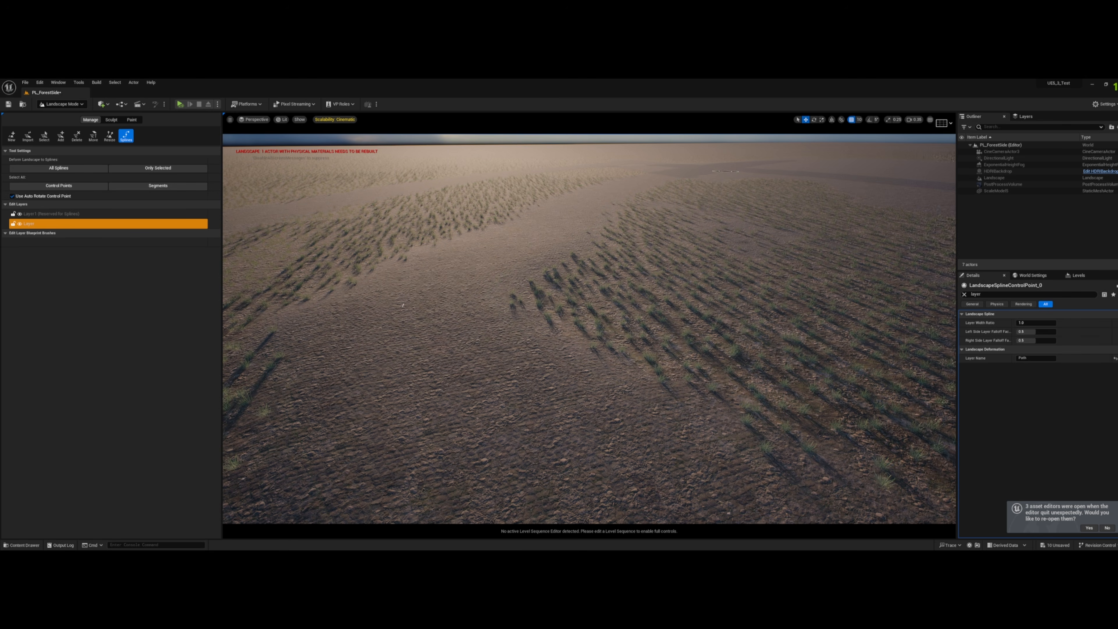
{"action": "left_click", "coordinate": [965, 295]}
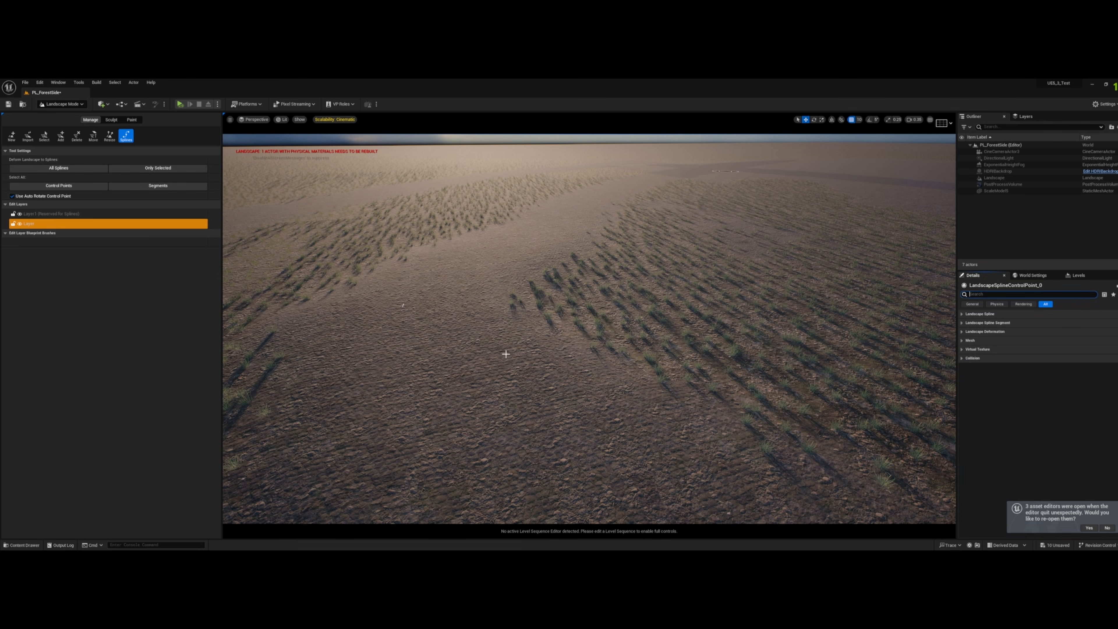
{"action": "left_click", "coordinate": [709, 368]}
- Return to Selection mode, select the landscape, and open its assigned material instance MM_Landscape_Inst
{"action": "left_click", "coordinate": [62, 104]}
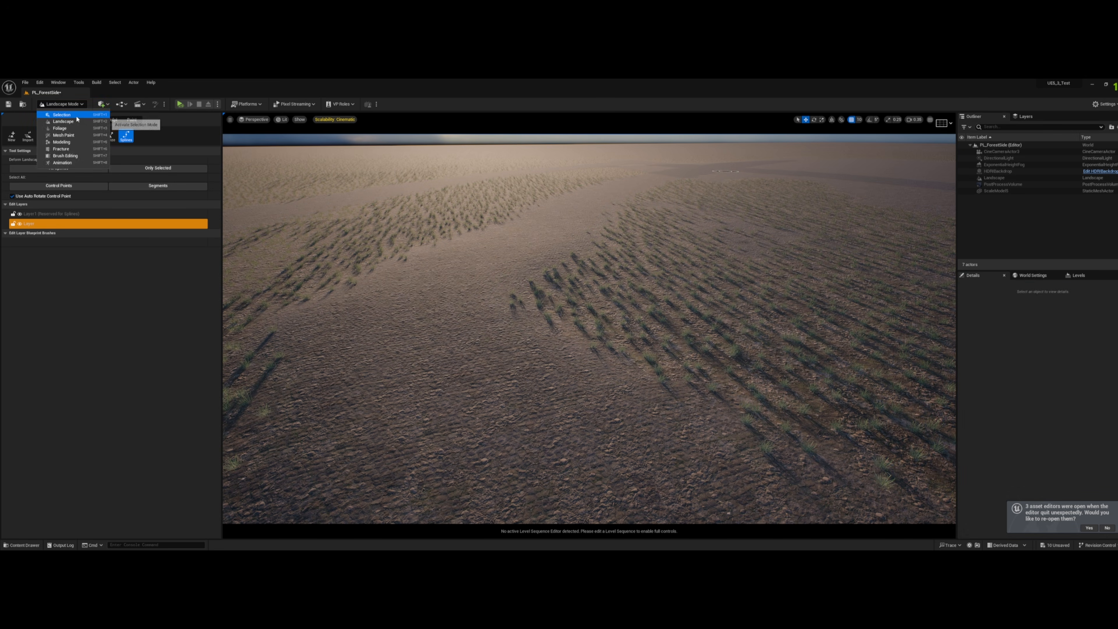
{"action": "left_click", "coordinate": [59, 113]}
{"action": "left_click", "coordinate": [307, 287]}
{"action": "scroll", "coordinate": [1013, 462], "scroll_direction": "down", "scroll_amount": 3}
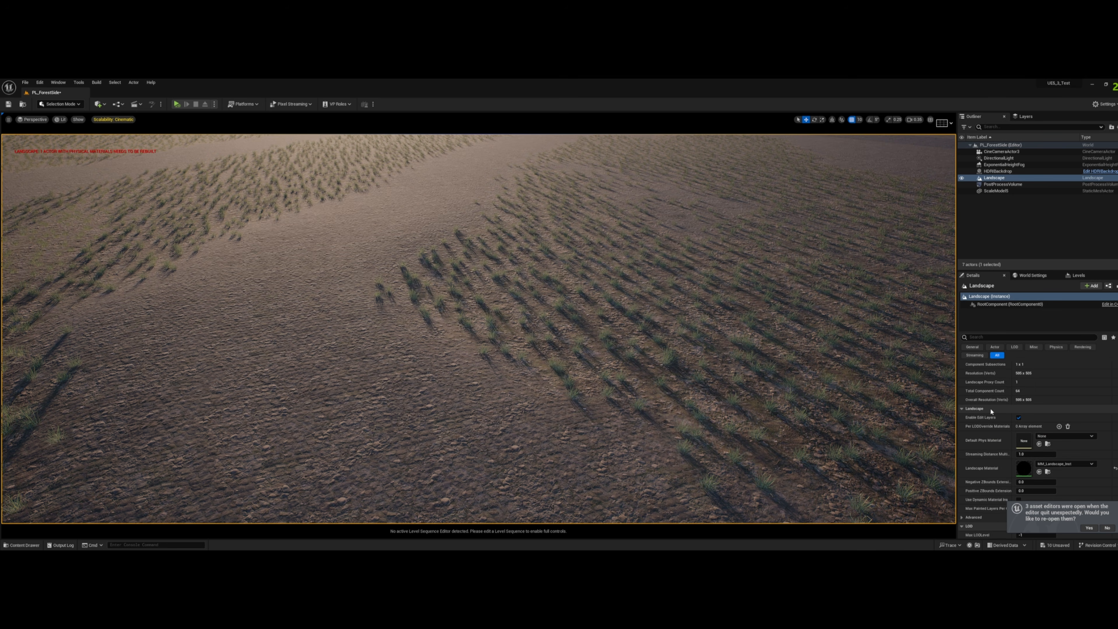
{"action": "double_click", "coordinate": [1024, 468]}
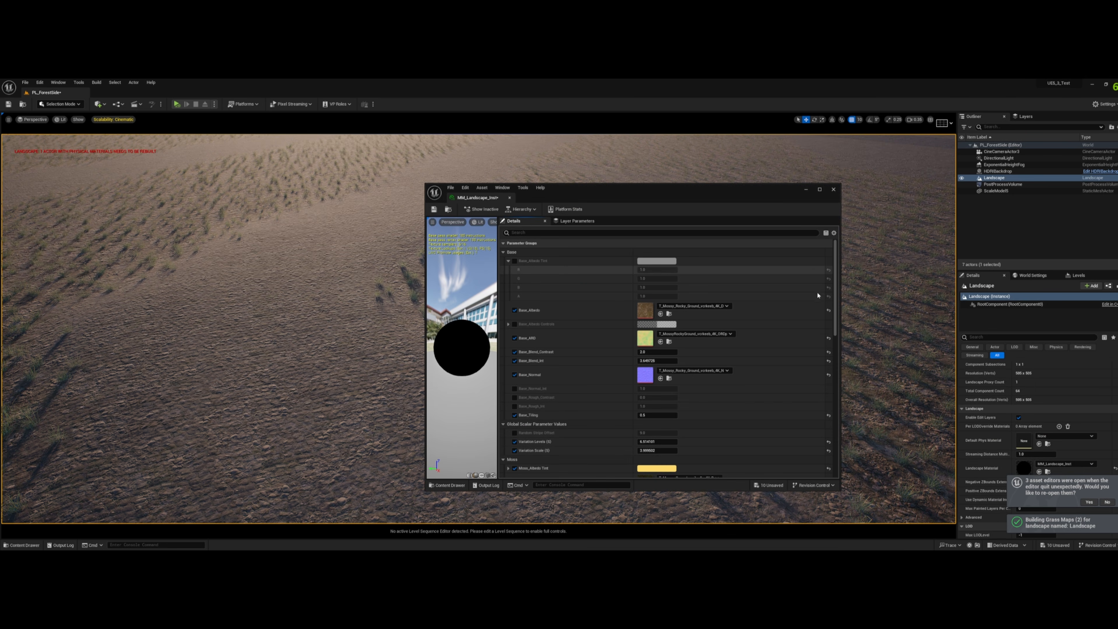
- Create a folder named Functions inside Content/Materials/Landscapes and open it
{"action": "left_click", "coordinate": [21, 545]}
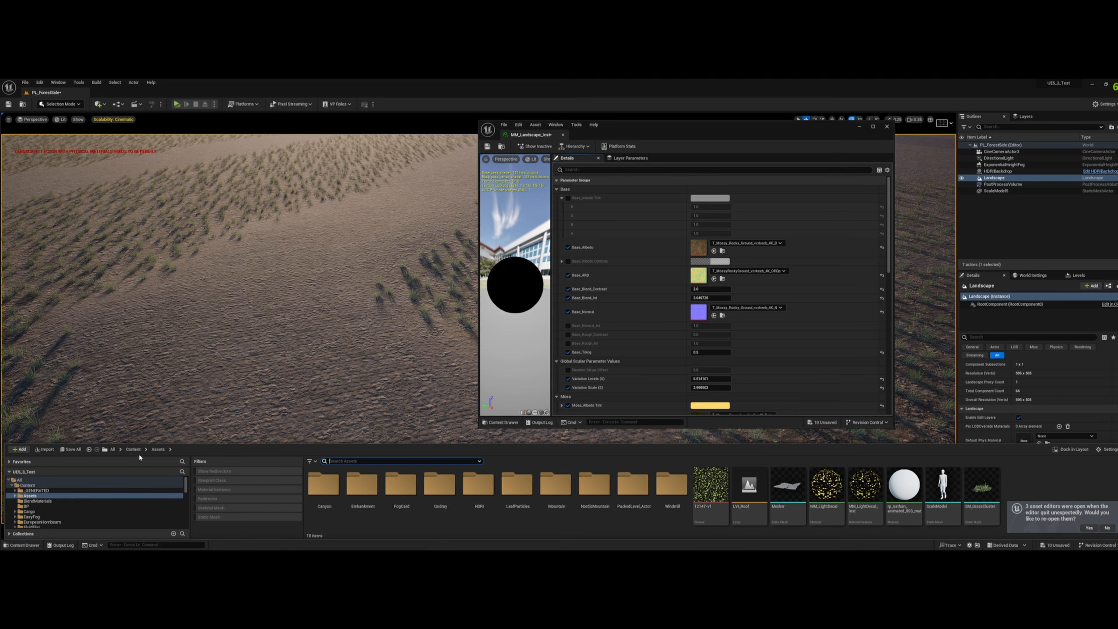
{"action": "left_click", "coordinate": [133, 450]}
{"action": "left_click", "coordinate": [721, 494]}
{"action": "double_click", "coordinate": [689, 485]}
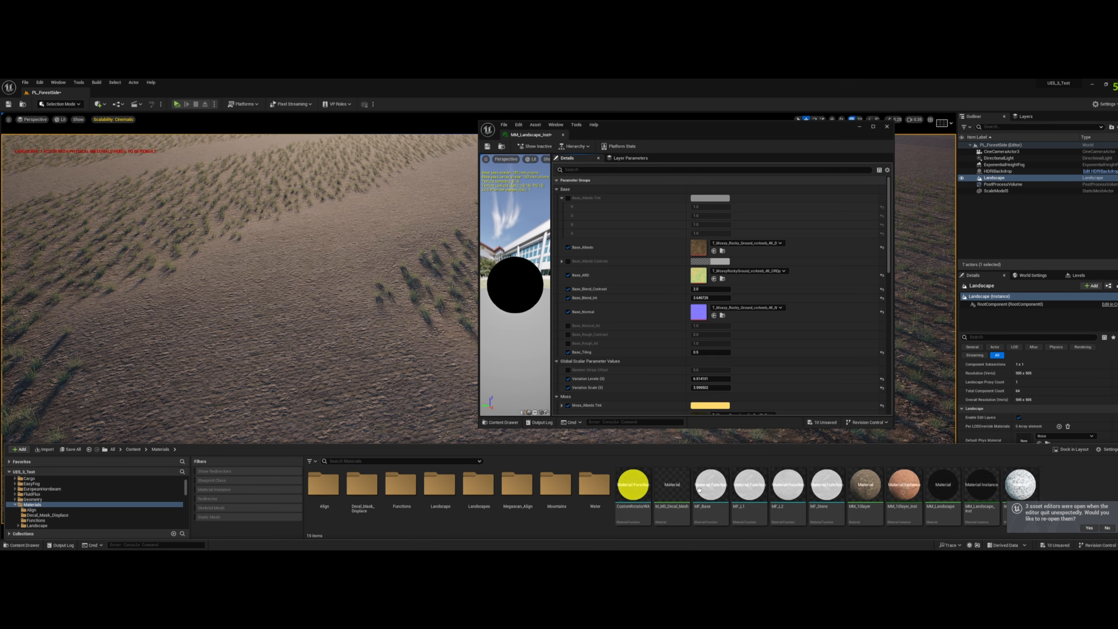
{"action": "double_click", "coordinate": [468, 491]}
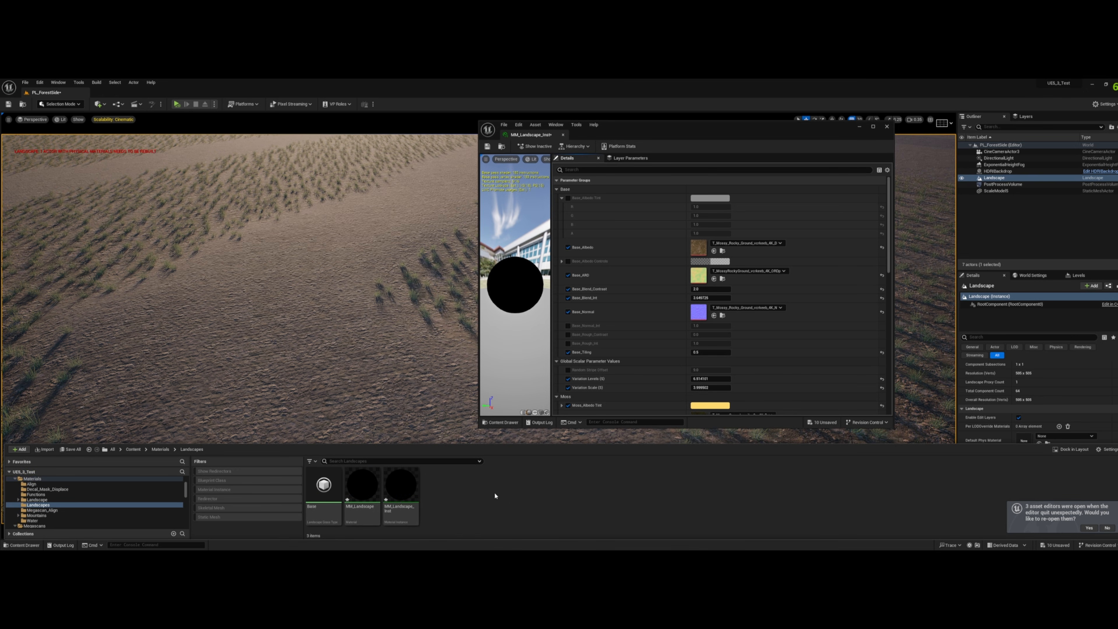
{"action": "right_click", "coordinate": [507, 496]}
{"action": "left_click", "coordinate": [556, 235]}
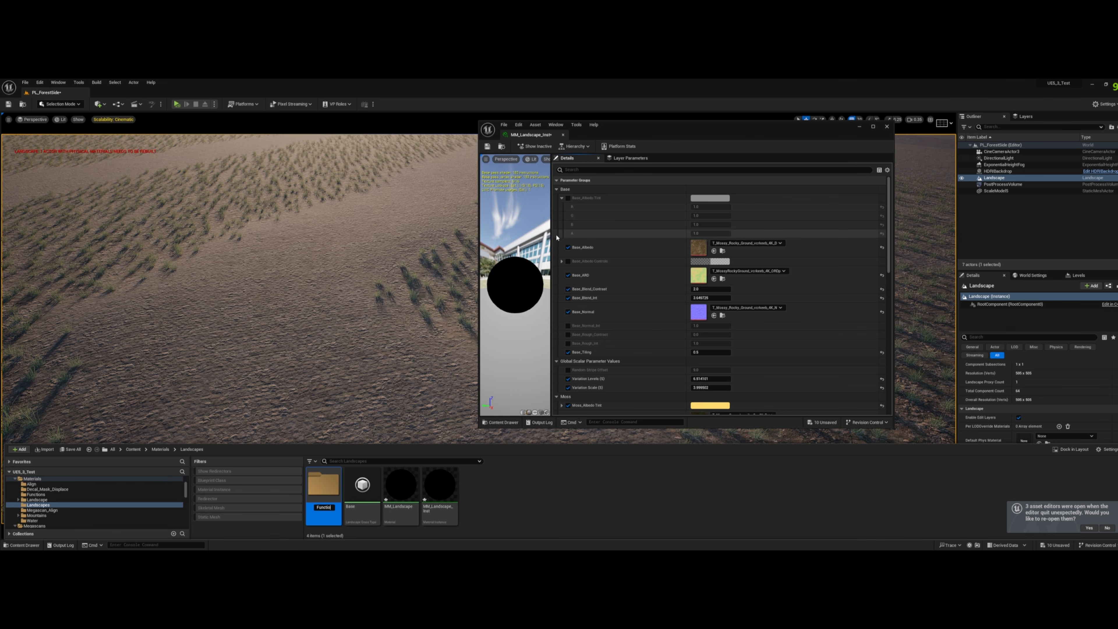
{"action": "double_click", "coordinate": [324, 487]}
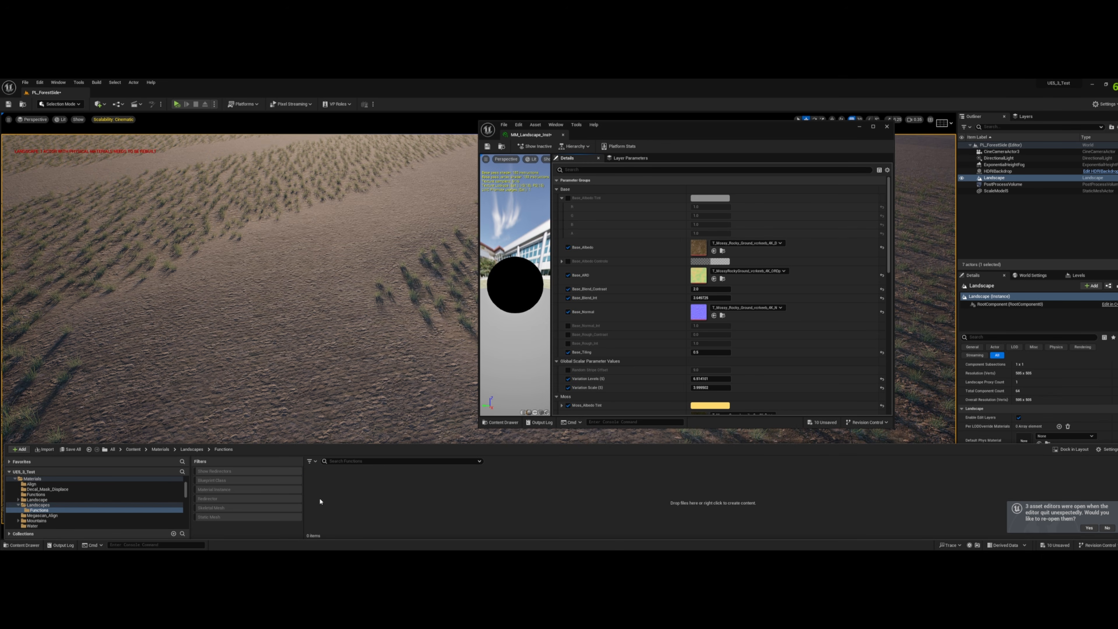
- Create a material function named MF_Base in the Functions folder and make a copy of it there
{"action": "right_click", "coordinate": [438, 498]}
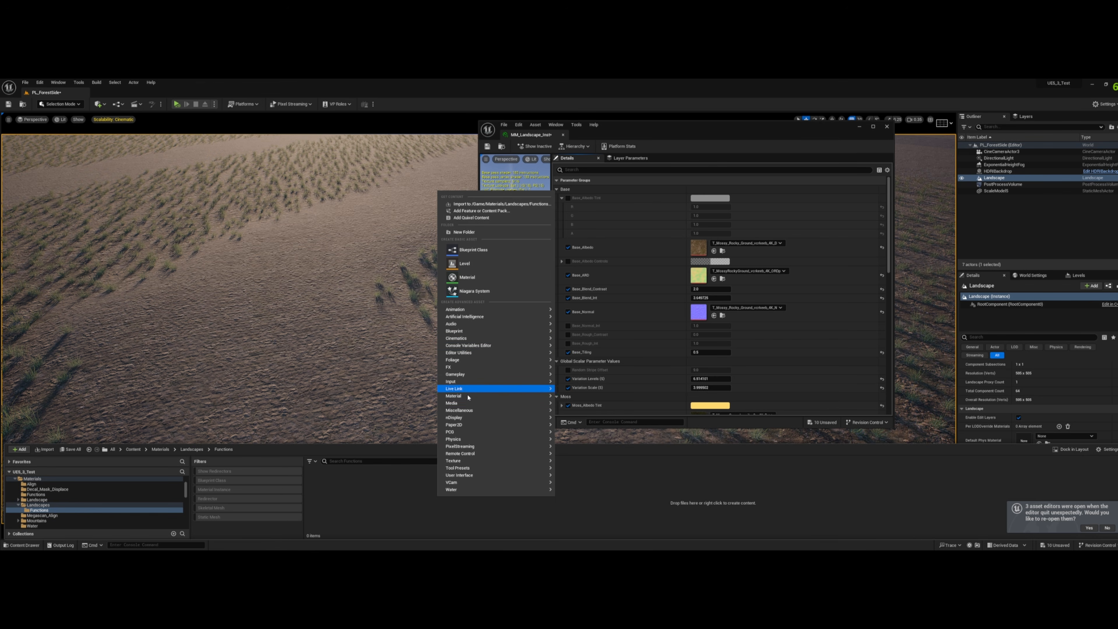
{"action": "mouse_move", "coordinate": [466, 396]}
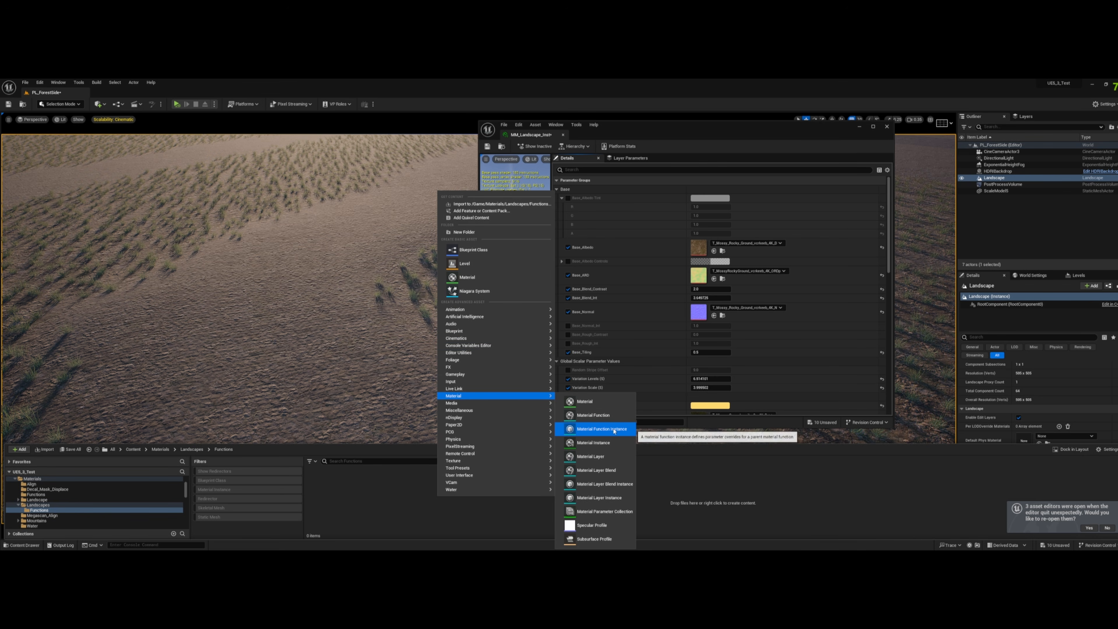
{"action": "left_click", "coordinate": [593, 415]}
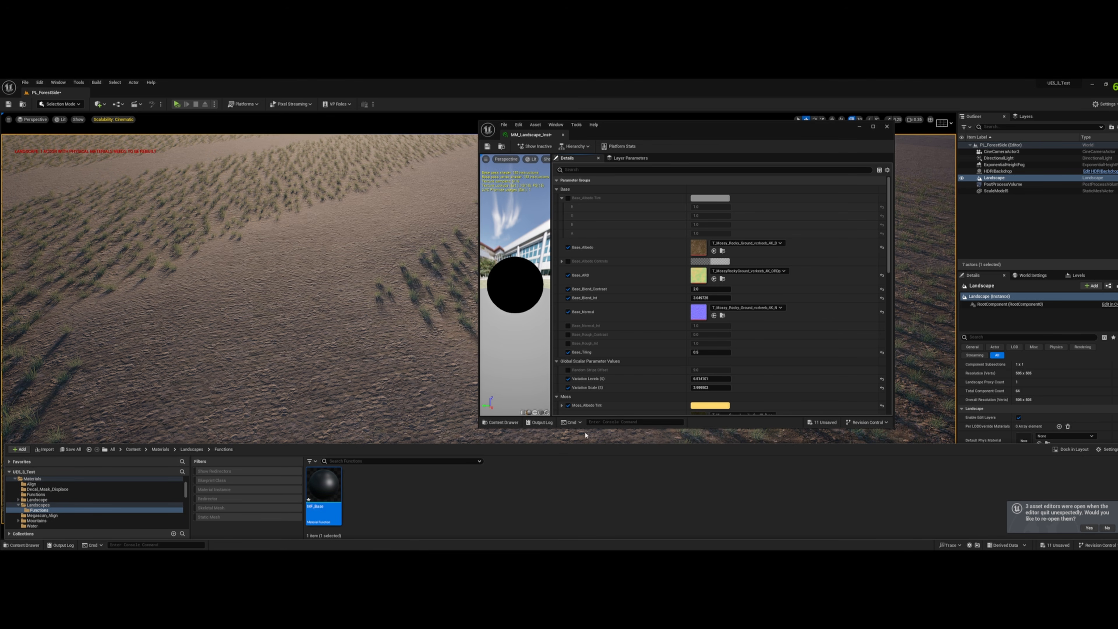
{"action": "left_click", "coordinate": [416, 514]}
{"action": "key", "text": "ctrl+v"}
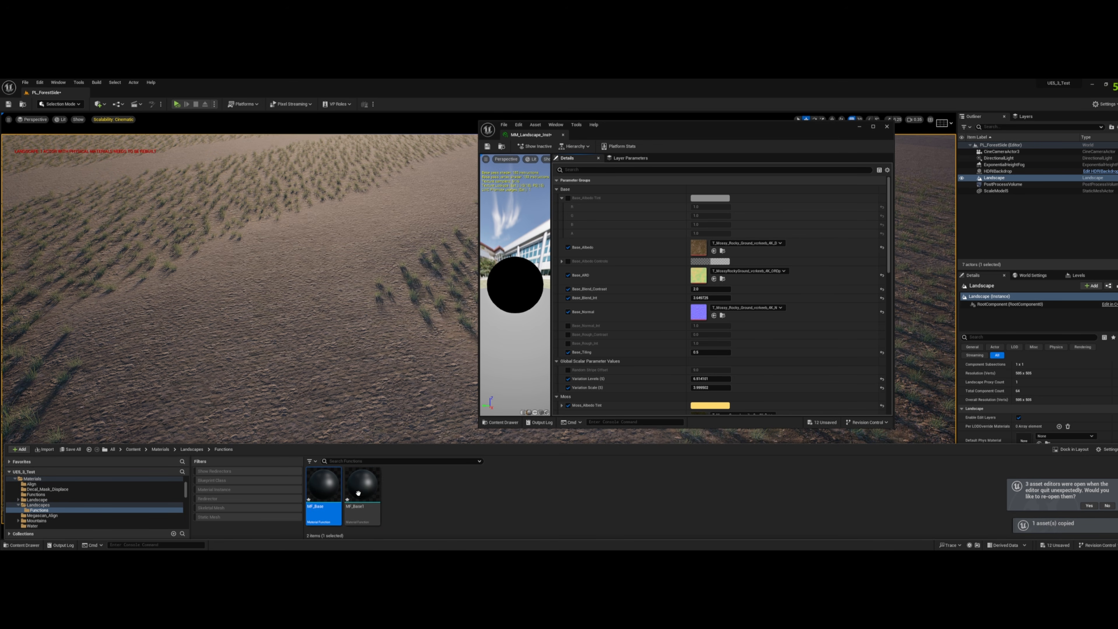
- Rename the copied material function MF_Base1 as MF_Moss
{"action": "right_click", "coordinate": [357, 493]}
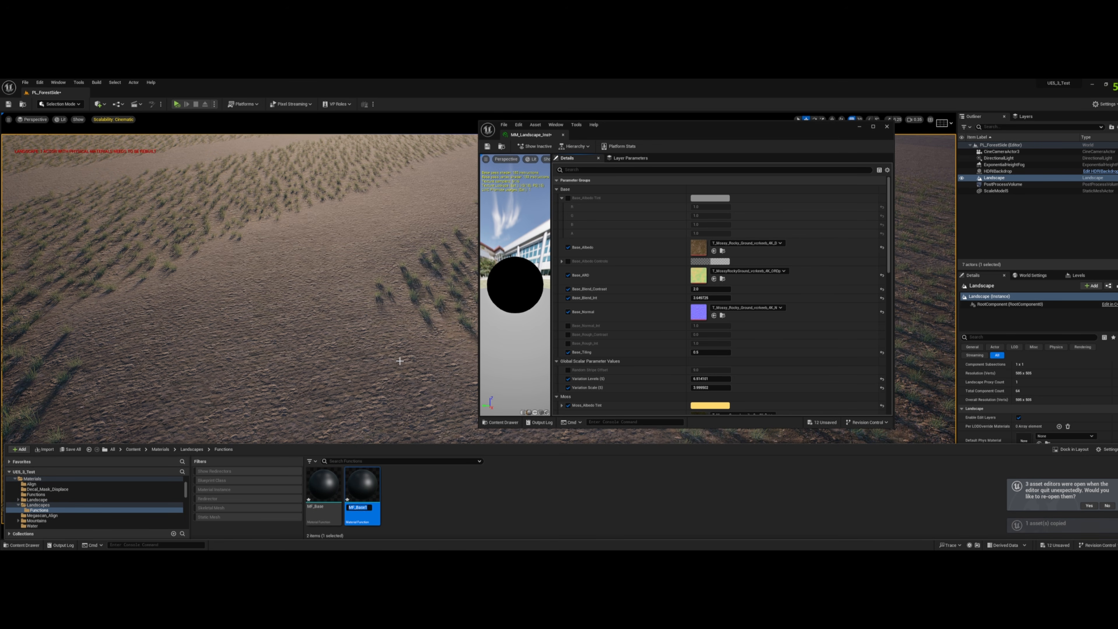
{"action": "type", "text": "MF_Mos"}
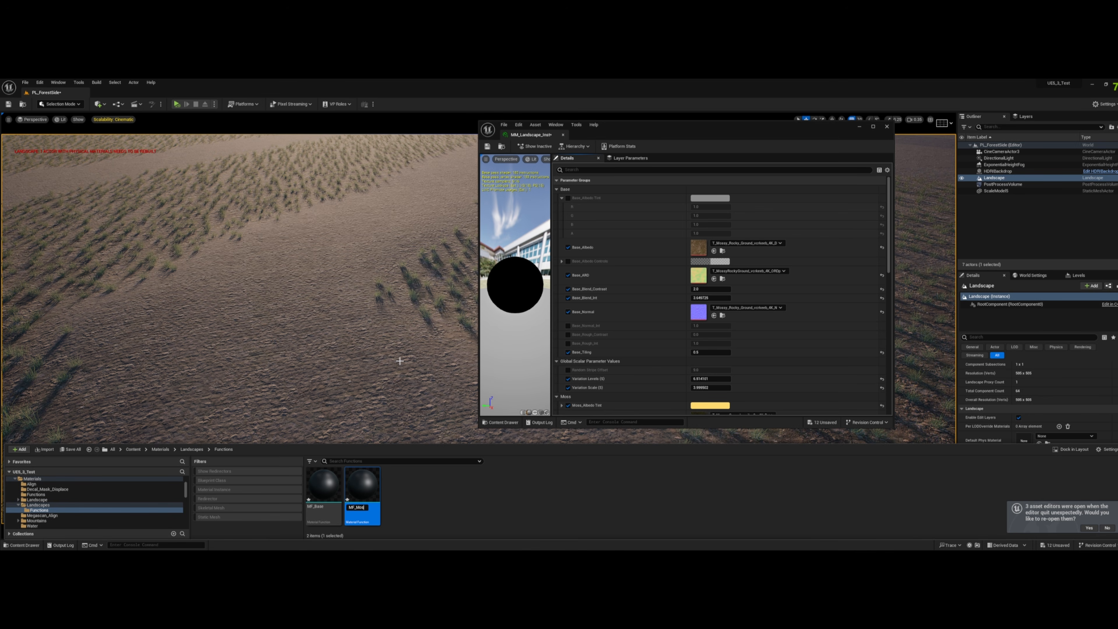
{"action": "type", "text": "s"}
{"action": "key", "text": "Return"}
- Duplicate the MF_Moss material function and name the copy MF_Path
{"action": "left_click", "coordinate": [409, 501]}
{"action": "left_click", "coordinate": [367, 494]}
{"action": "key", "text": "ctrl+d"}
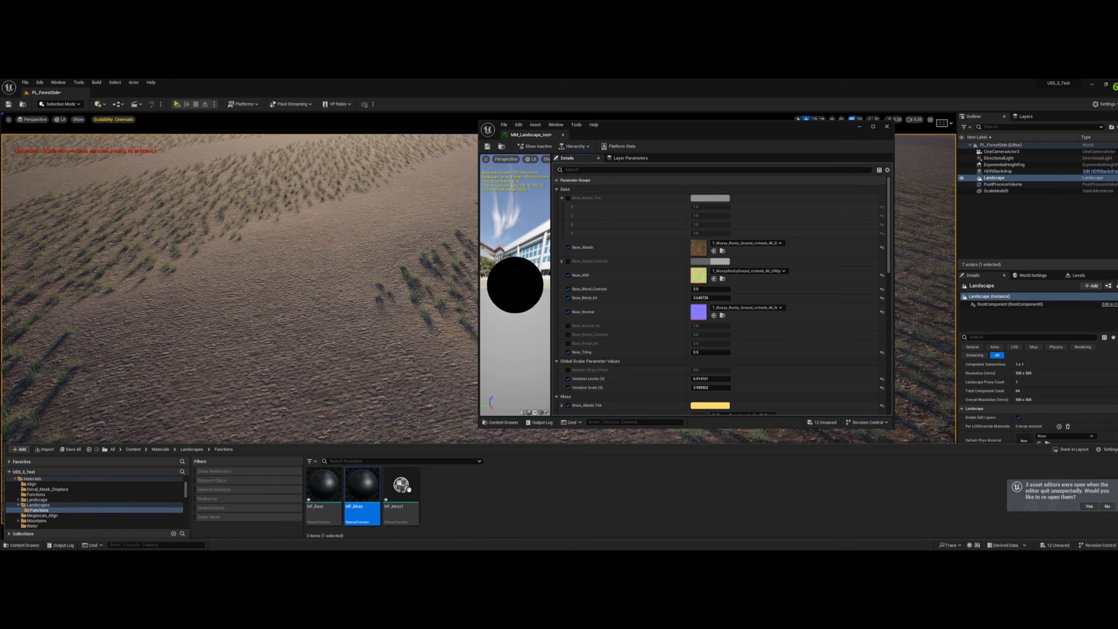
{"action": "right_click", "coordinate": [409, 489]}
{"action": "left_click", "coordinate": [440, 358]}
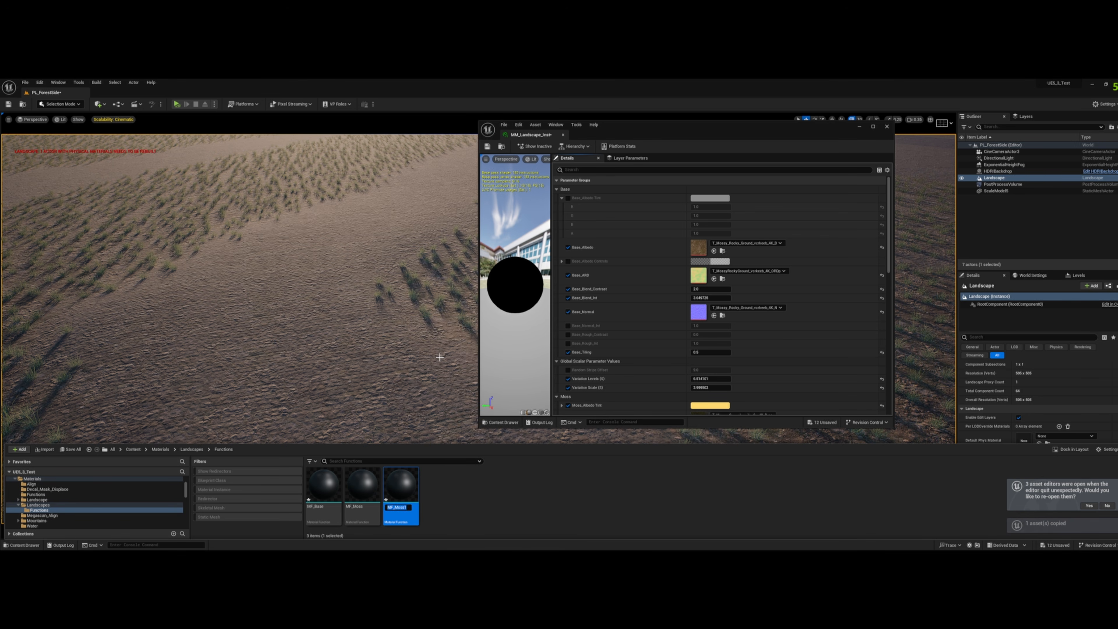
{"action": "type", "text": "MF_Path"}
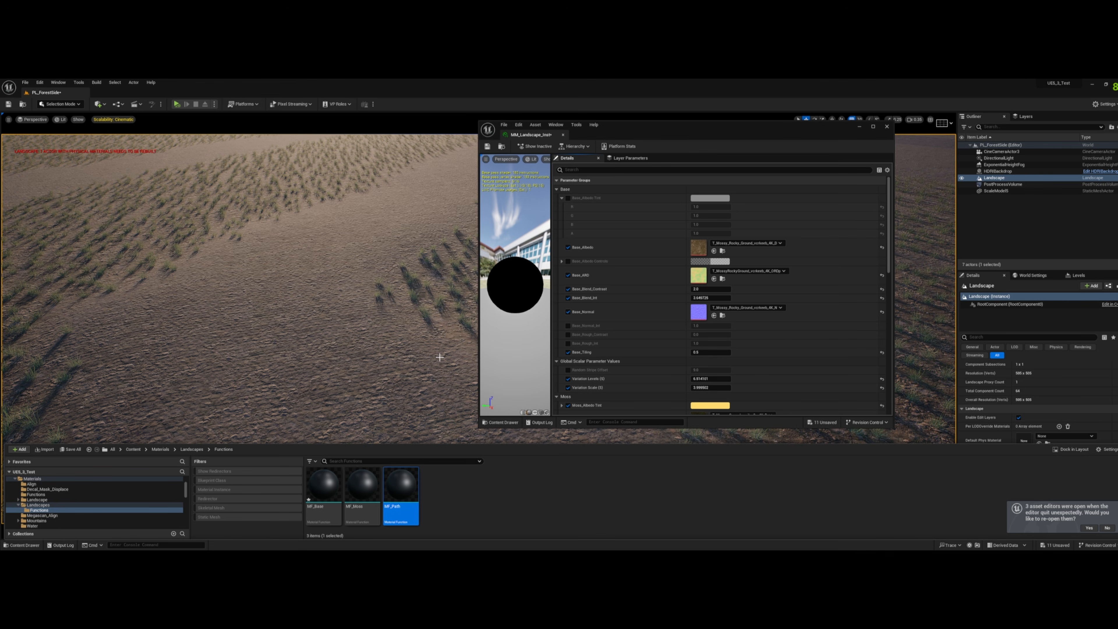
- Open the parent material MM_Landscape from the general settings of the MM_Landscape_Inst instance
{"action": "scroll", "coordinate": [662, 361], "scroll_direction": "down", "scroll_amount": 10}
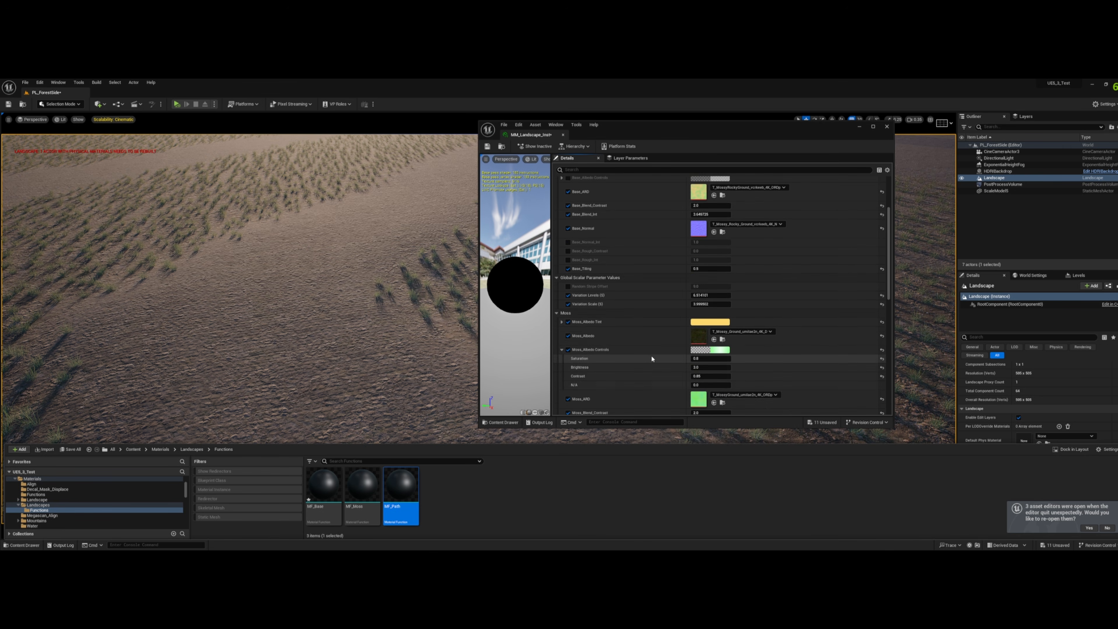
{"action": "scroll", "coordinate": [661, 361], "scroll_direction": "down", "scroll_amount": 8}
{"action": "double_click", "coordinate": [698, 353]}
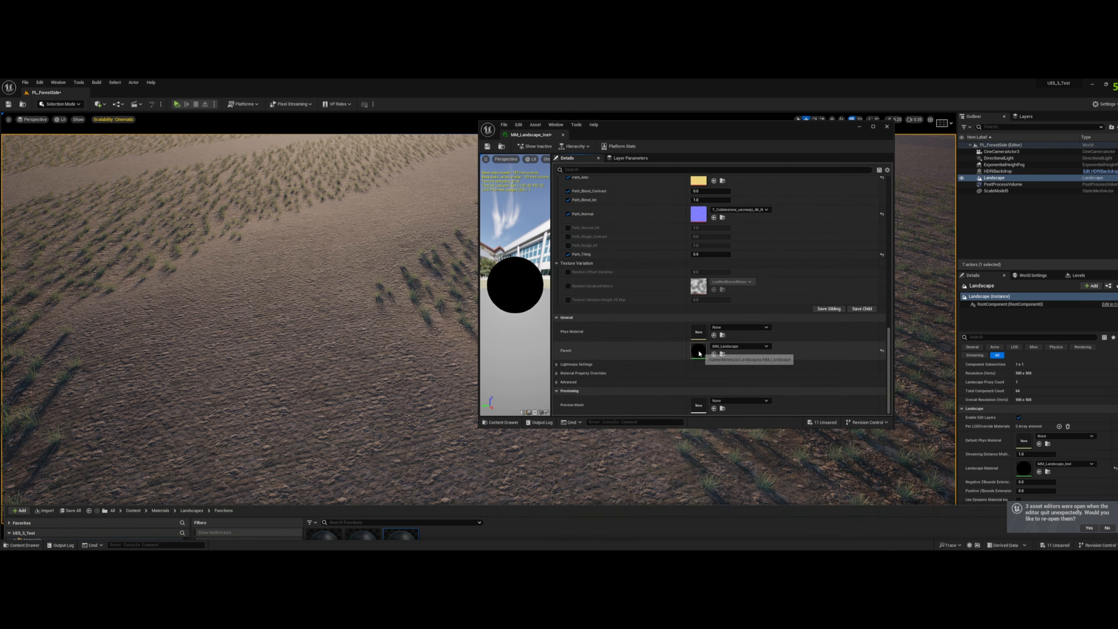
- Open the material functions MF_Base, MF_Moss and MF_Path for editing and maximize the editor window
{"action": "left_click", "coordinate": [22, 545]}
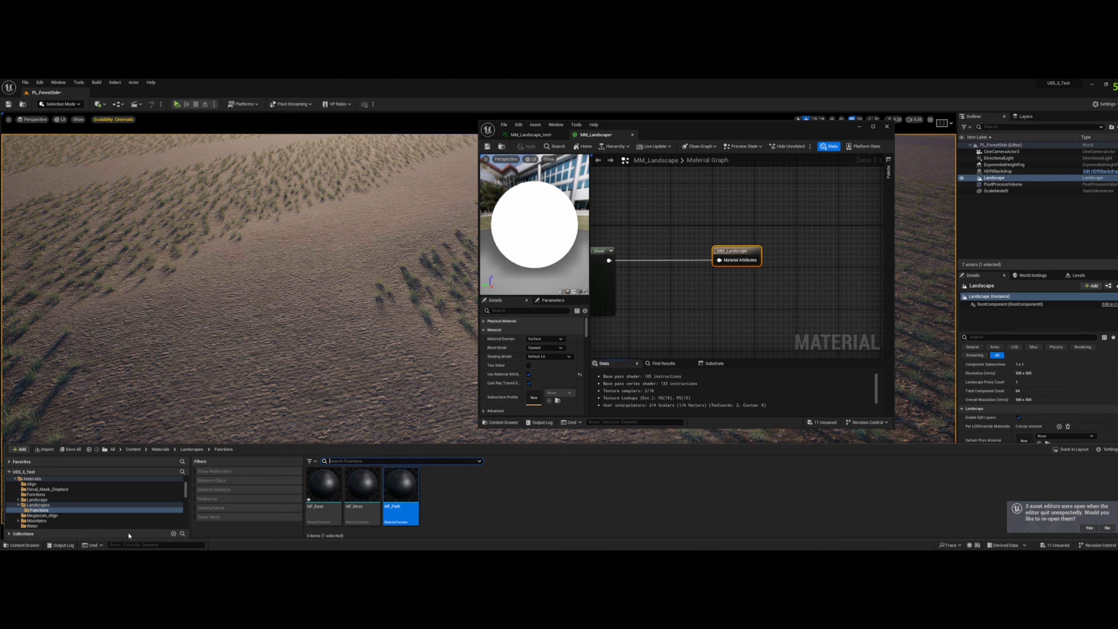
{"action": "double_click", "coordinate": [325, 488]}
{"action": "key", "text": "ctrl+space"}
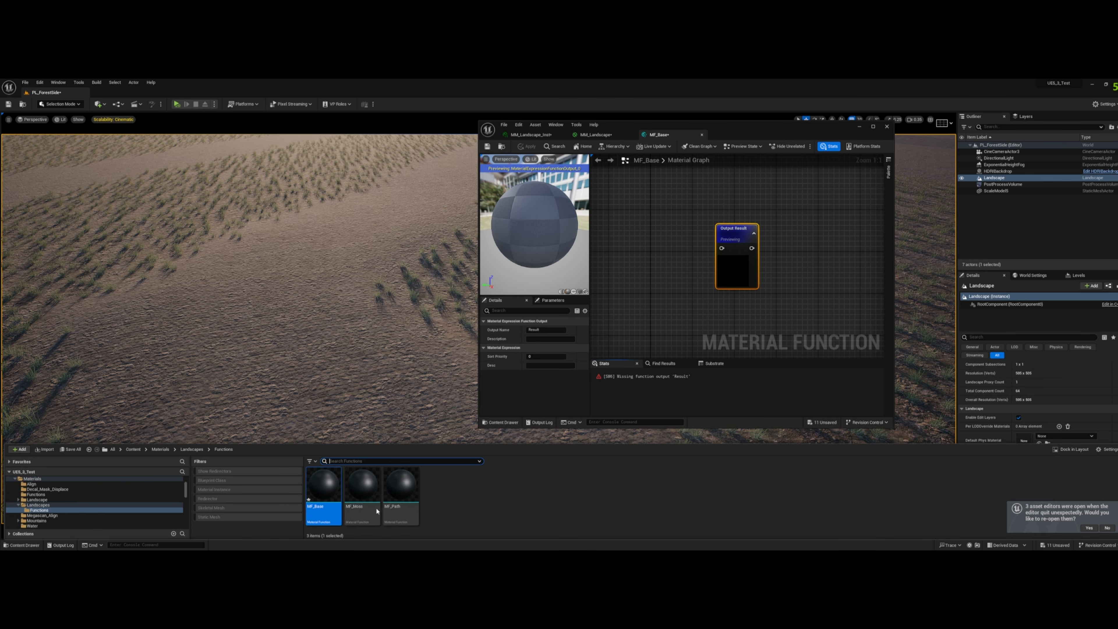
{"action": "left_click", "coordinate": [365, 490]}
{"action": "double_click", "coordinate": [365, 489]}
{"action": "left_click", "coordinate": [22, 545]}
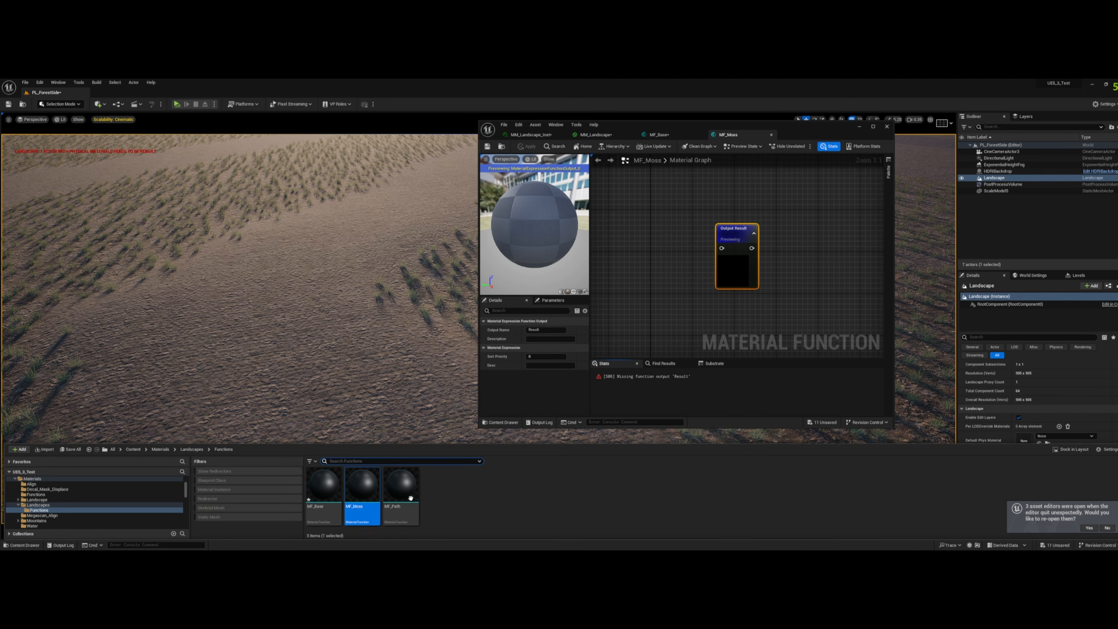
{"action": "double_click", "coordinate": [401, 487]}
{"action": "left_click", "coordinate": [873, 127]}
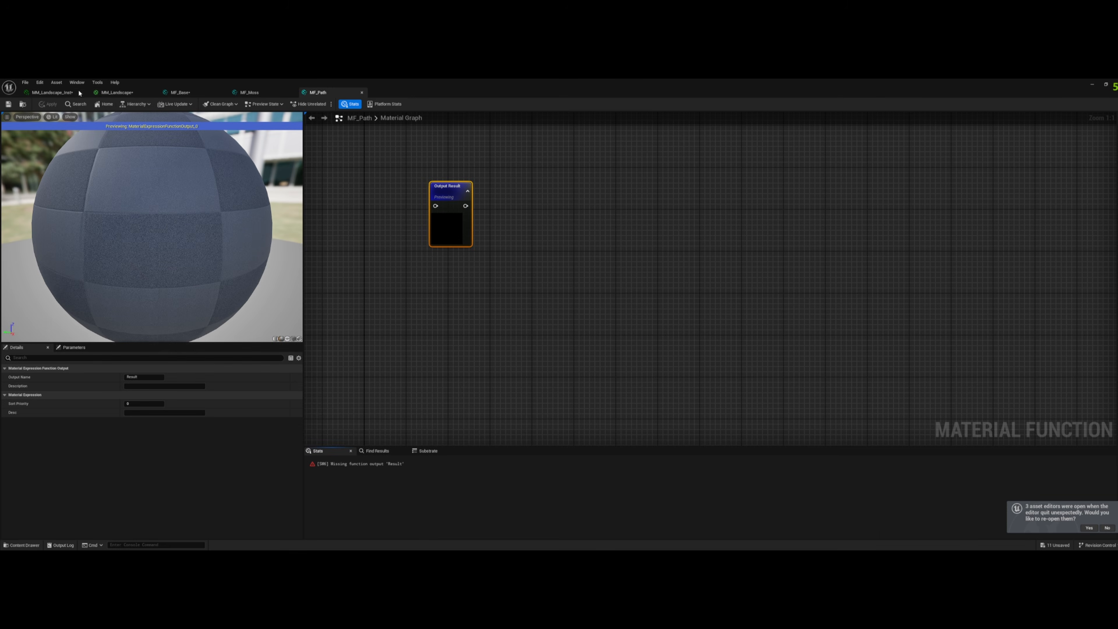
- Select and copy the whole Base layer node network in the MM_Landscape material graph
{"action": "left_click", "coordinate": [110, 91]}
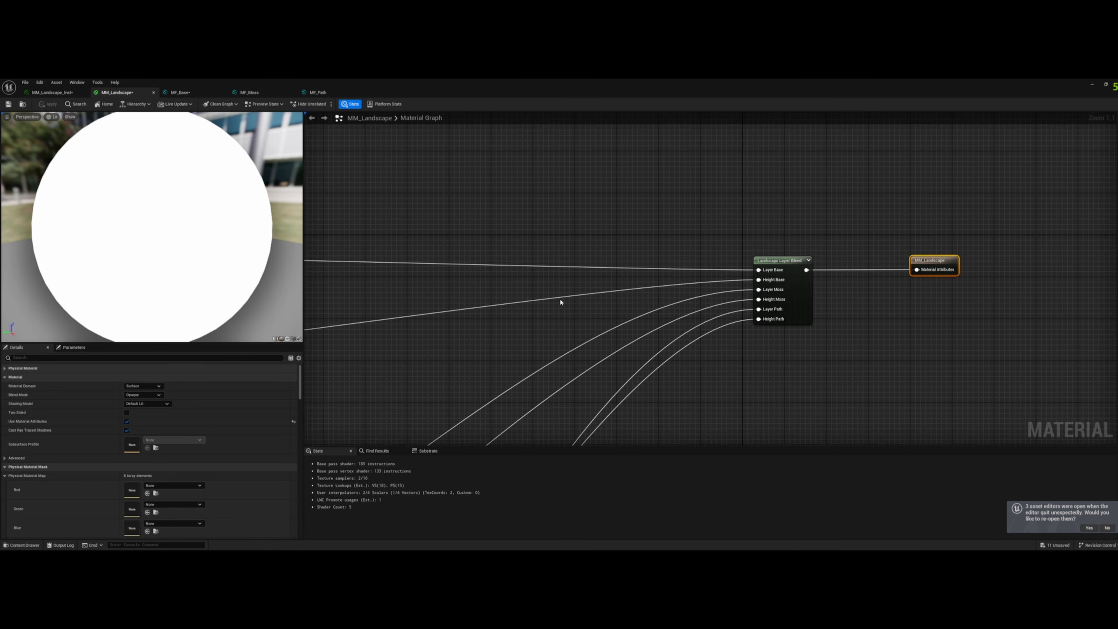
{"action": "right_click_drag", "start_coordinate": [456, 309], "coordinate": [1036, 297]}
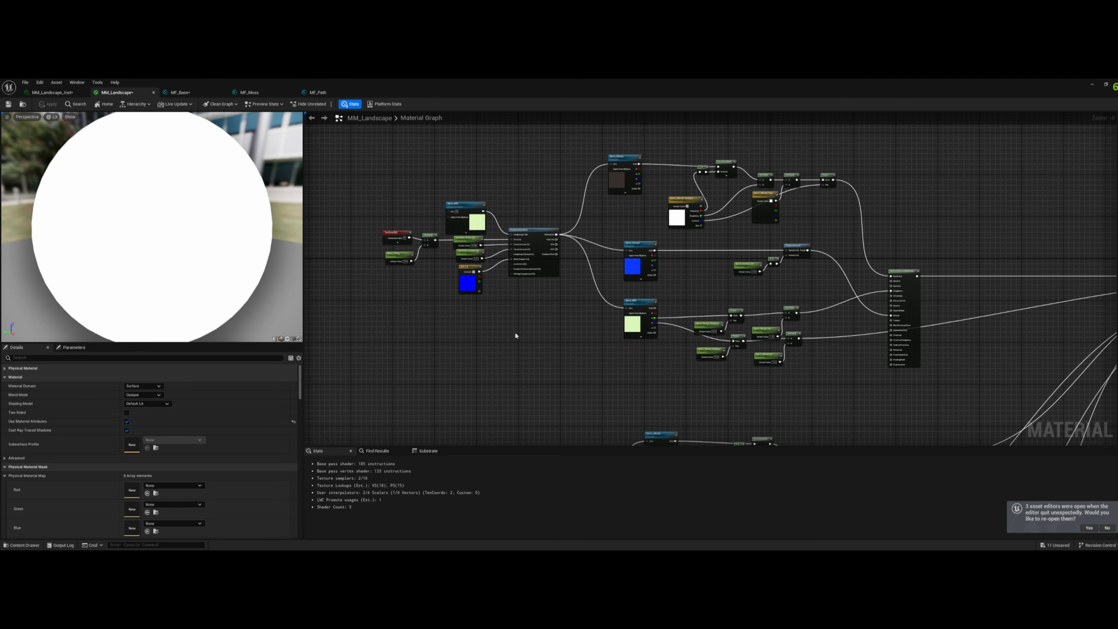
{"action": "right_click_drag", "start_coordinate": [480, 332], "coordinate": [533, 352]}
{"action": "scroll", "coordinate": [533, 352], "scroll_direction": "down", "scroll_amount": 2}
{"action": "left_click_drag", "start_coordinate": [432, 206], "coordinate": [780, 377]}
{"action": "scroll", "coordinate": [741, 382], "scroll_direction": "up", "scroll_amount": 2}
{"action": "scroll", "coordinate": [741, 382], "scroll_direction": "down", "scroll_amount": 2}
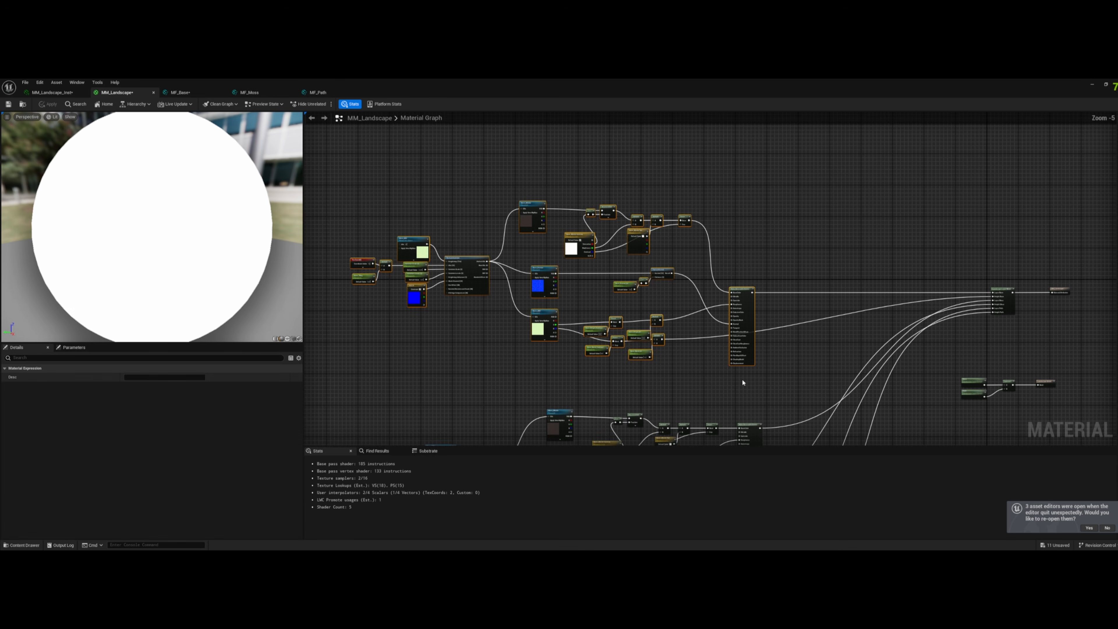
{"action": "scroll", "coordinate": [803, 387], "scroll_direction": "up", "scroll_amount": 1}
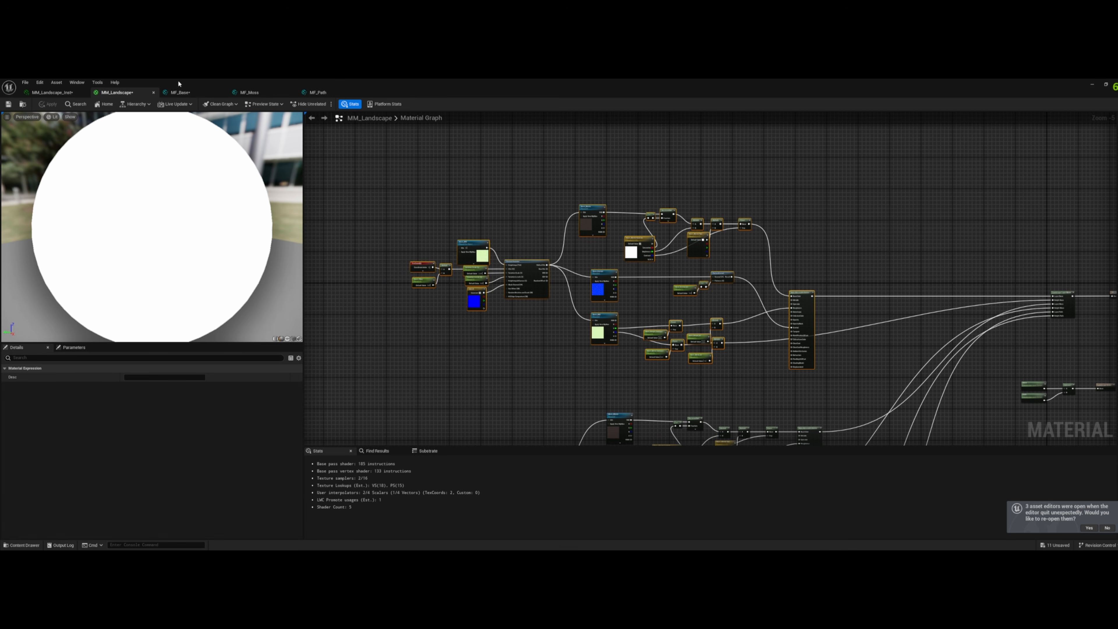
- Paste the Base layer nodes into MF_Base and connect the material attributes node to Output Result
{"action": "left_click", "coordinate": [180, 91]}
{"action": "right_click_drag", "start_coordinate": [496, 243], "coordinate": [880, 298]}
{"action": "scroll", "coordinate": [595, 282], "scroll_direction": "down", "scroll_amount": 2}
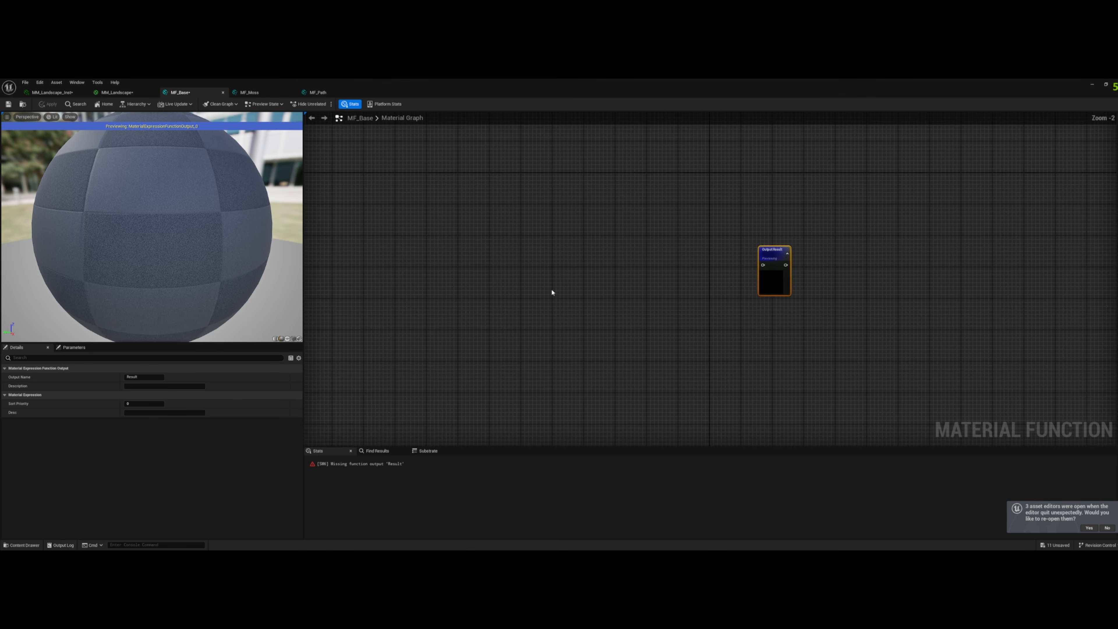
{"action": "right_click_drag", "start_coordinate": [416, 291], "coordinate": [616, 282]}
{"action": "scroll", "coordinate": [616, 282], "scroll_direction": "down", "scroll_amount": 2}
{"action": "left_click", "coordinate": [524, 280]}
{"action": "right_click_drag", "start_coordinate": [523, 280], "coordinate": [615, 279]}
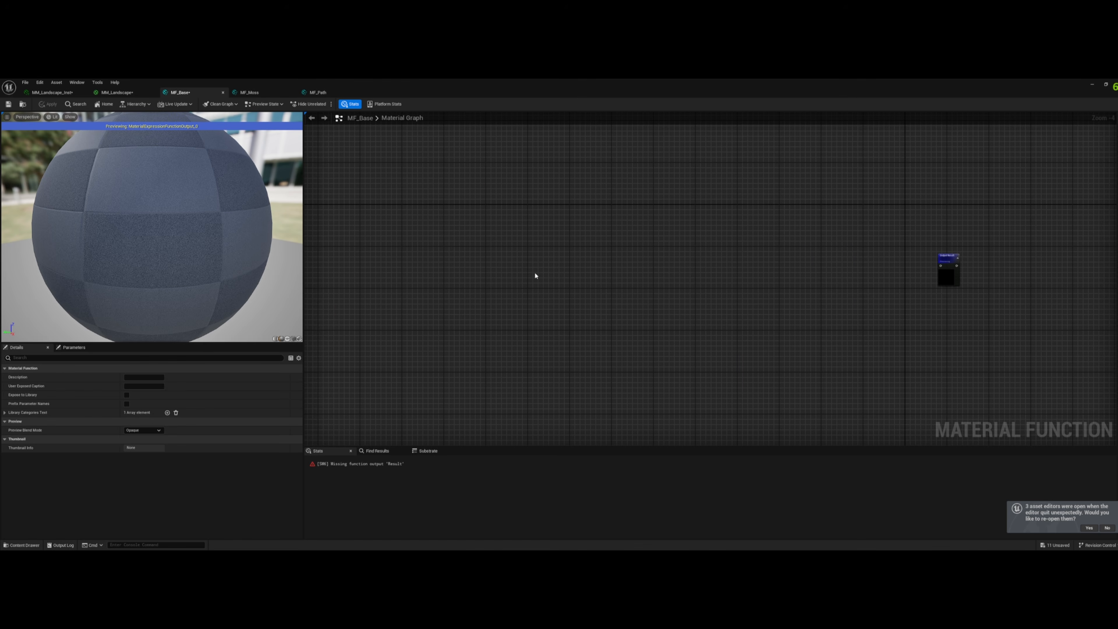
{"action": "key", "text": "ctrl+v"}
{"action": "left_click_drag", "start_coordinate": [788, 294], "coordinate": [946, 265]}
{"action": "left_click", "coordinate": [887, 267]}
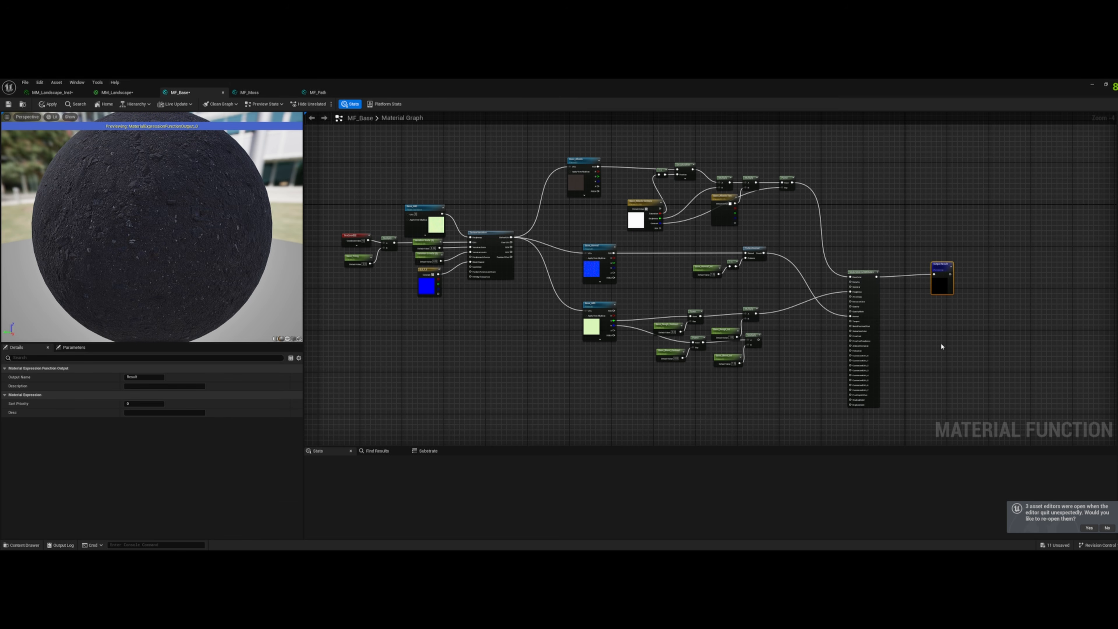
- Duplicate the Output Result node in MF_Base, name the copy Height and set its sort priority to 2
{"action": "key", "text": "ctrl+d"}
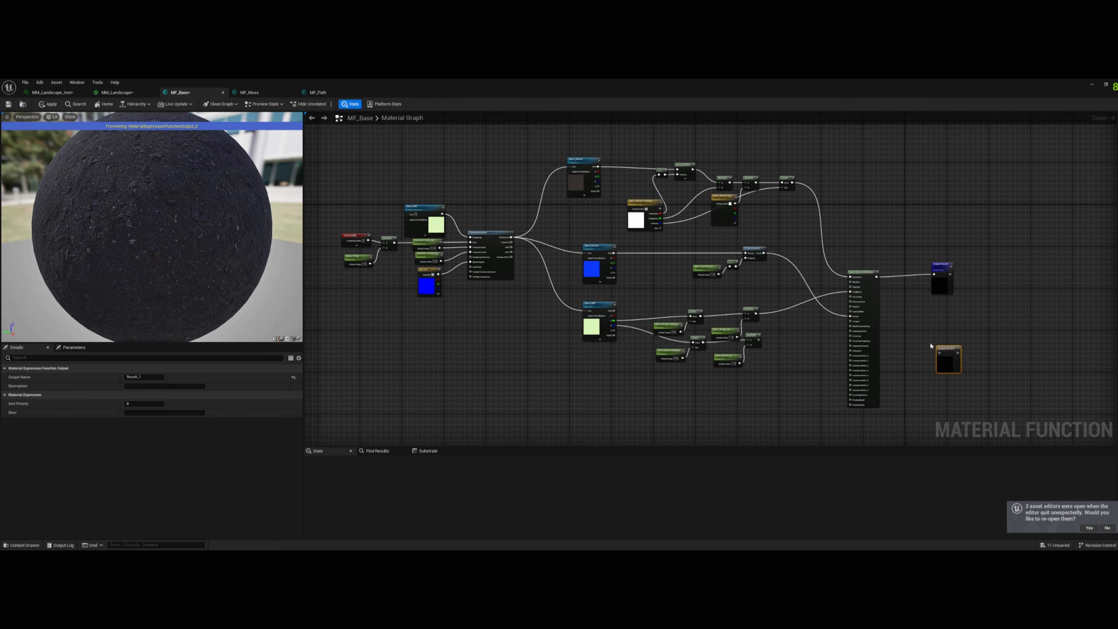
{"action": "left_click", "coordinate": [144, 377]}
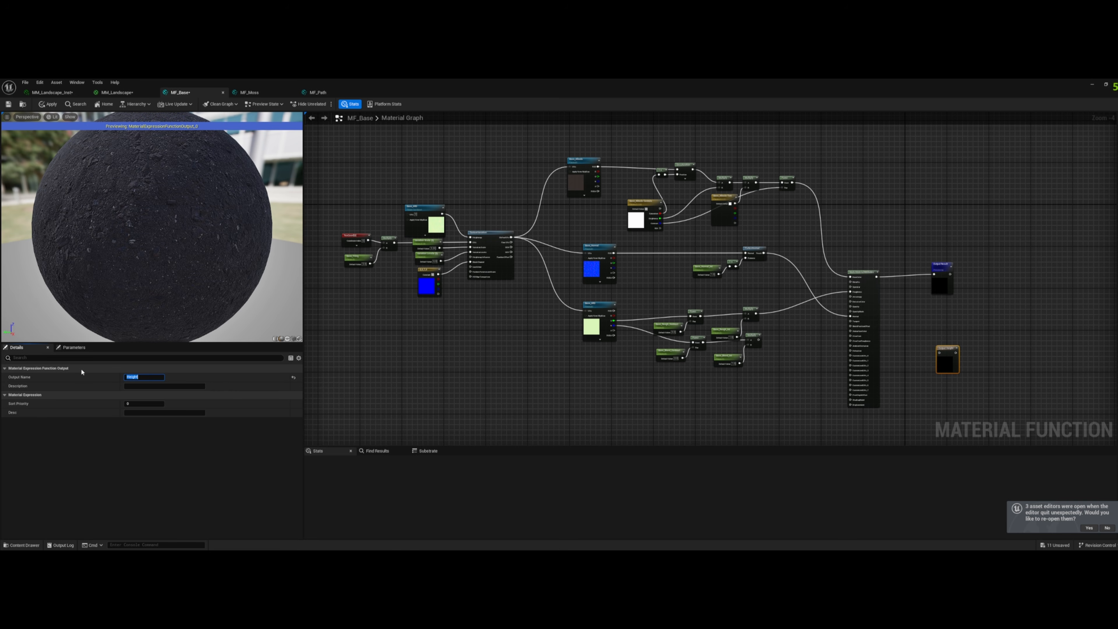
{"action": "left_click", "coordinate": [132, 403]}
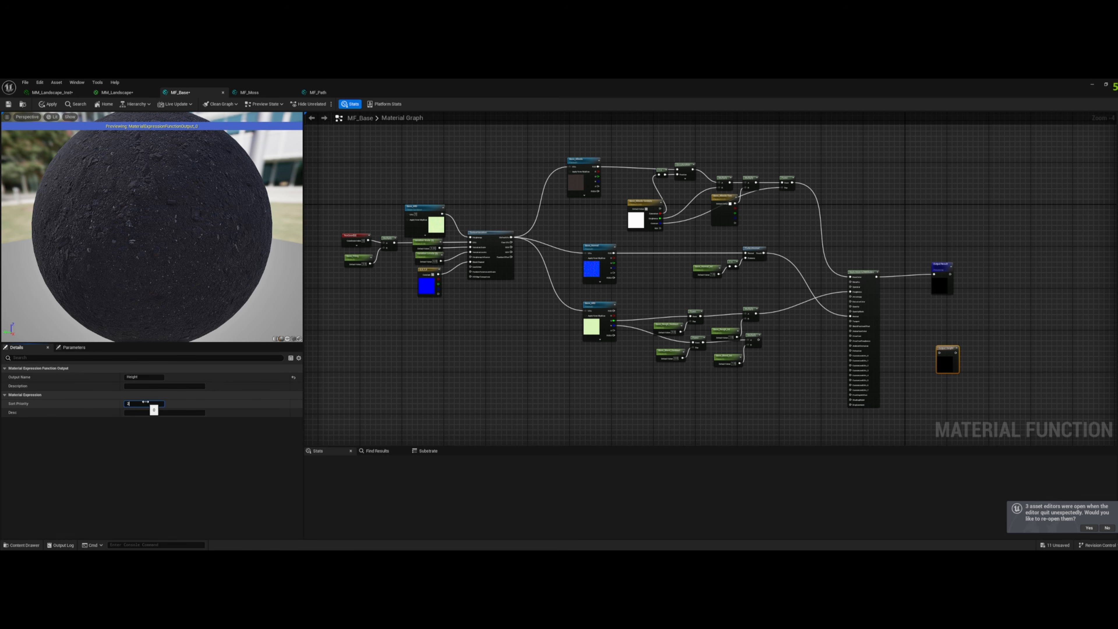
{"action": "type", "text": "2"}
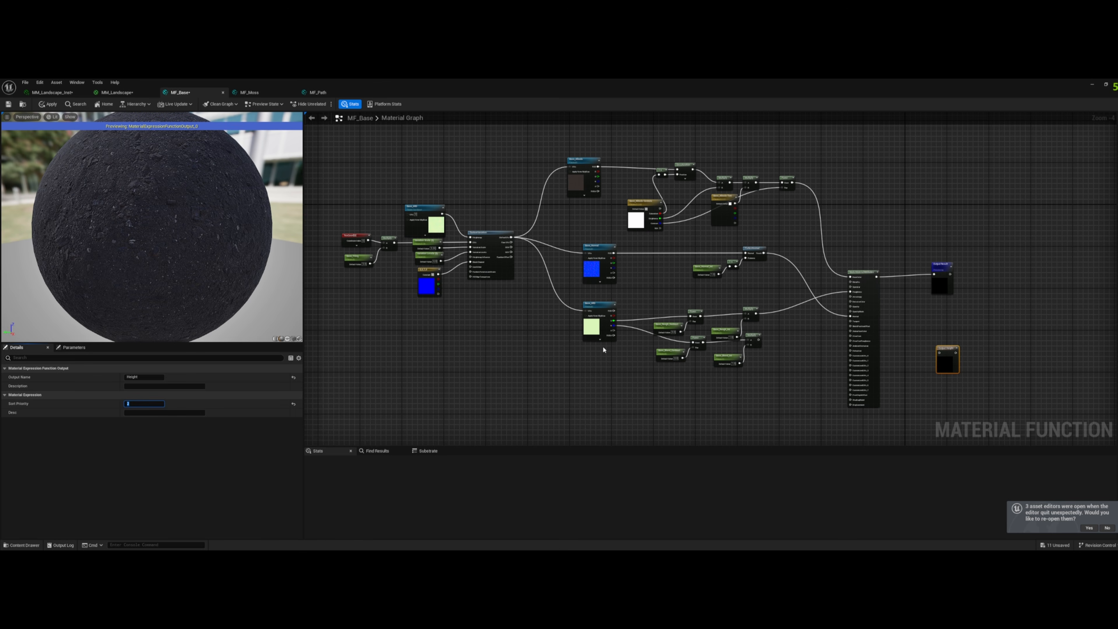
- Move the Base blend nodes below the roughness nodes and connect their final Multiply to the Height output
{"action": "right_click_drag", "start_coordinate": [808, 356], "coordinate": [765, 307]}
{"action": "left_click_drag", "start_coordinate": [716, 291], "coordinate": [898, 304]}
{"action": "left_click_drag", "start_coordinate": [625, 339], "coordinate": [697, 353]}
{"action": "left_click", "coordinate": [688, 345]}
{"action": "left_click", "coordinate": [709, 322]}
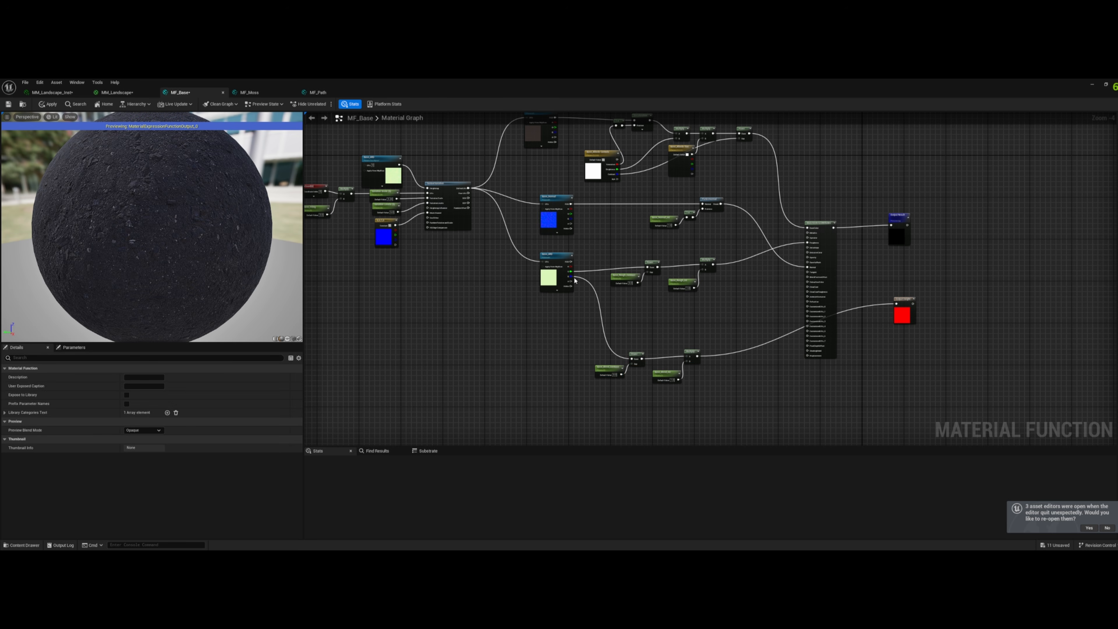
- Connect the height channel of the Base ARD texture to the Displacement input of the material attributes node
{"action": "left_click_drag", "start_coordinate": [570, 277], "coordinate": [668, 316]}
{"action": "type", "text": "mul"}
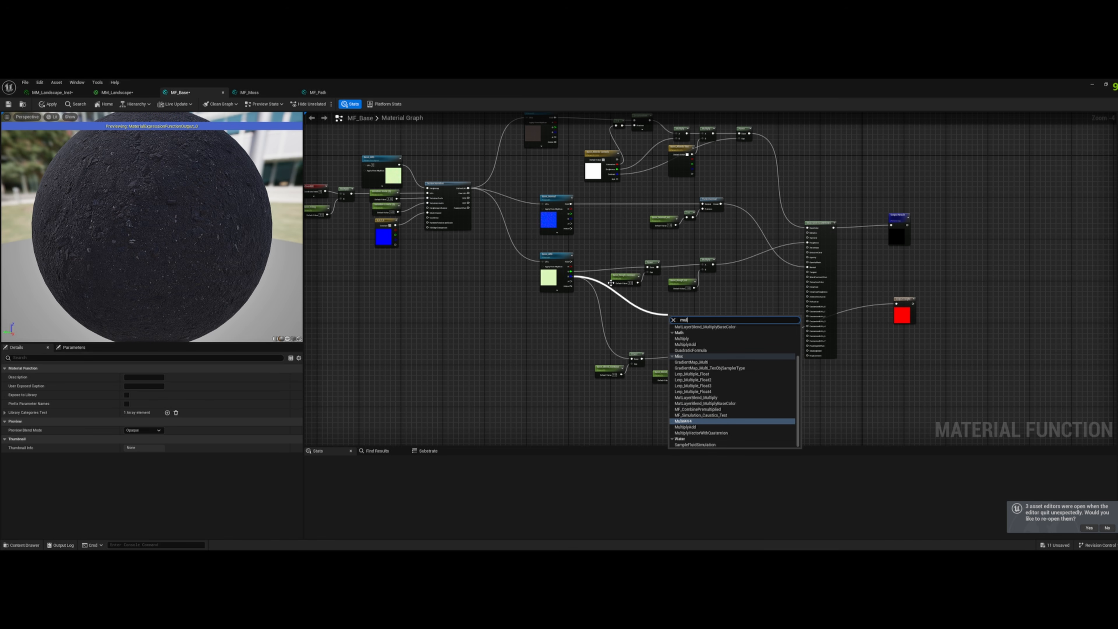
{"action": "key", "text": "Escape"}
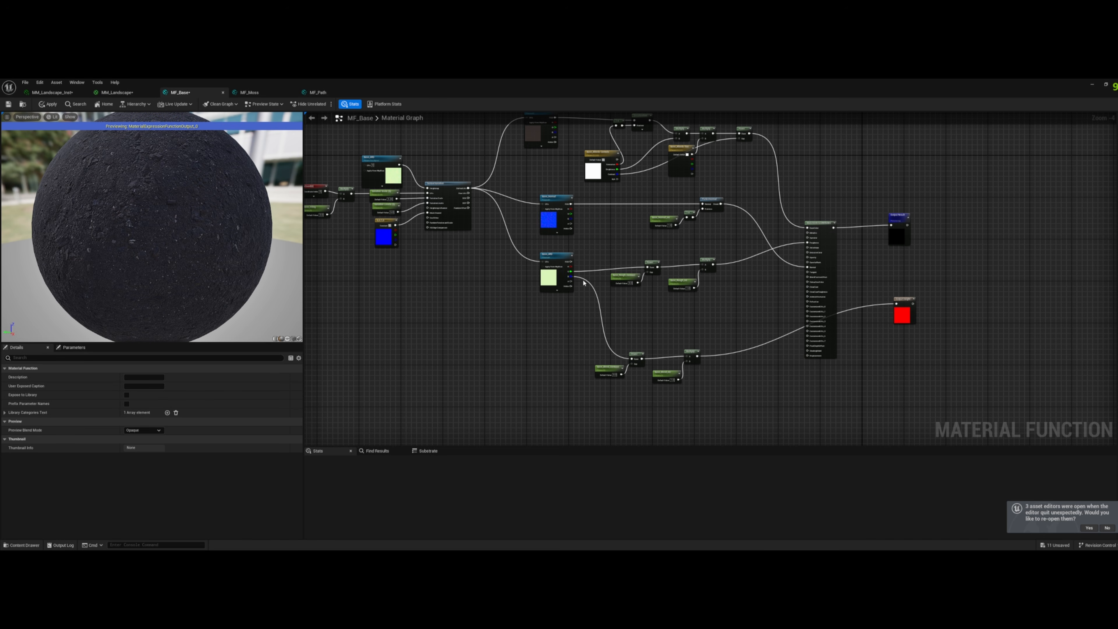
{"action": "left_click_drag", "start_coordinate": [570, 277], "coordinate": [808, 355]}
- Return to the MM_Landscape graph and copy the whole Moss layer node network
{"action": "left_click", "coordinate": [99, 92]}
{"action": "left_click", "coordinate": [52, 92]}
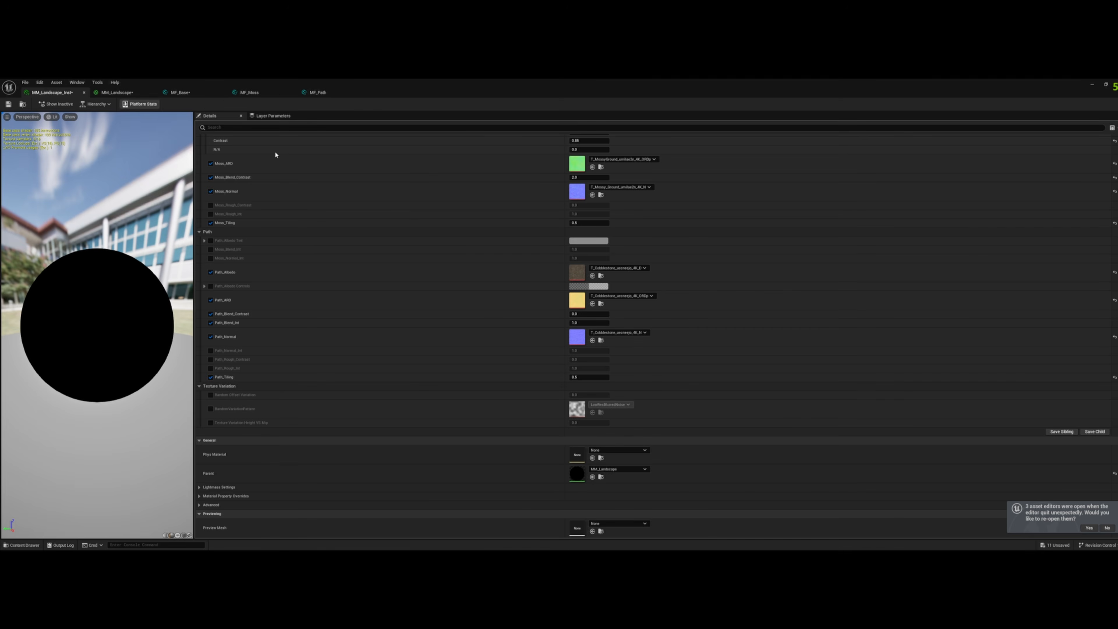
{"action": "left_click", "coordinate": [120, 93]}
{"action": "right_click_drag", "start_coordinate": [704, 352], "coordinate": [696, 274]}
{"action": "scroll", "coordinate": [660, 273], "scroll_direction": "down", "scroll_amount": 1}
{"action": "scroll", "coordinate": [418, 365], "scroll_direction": "up", "scroll_amount": 2}
{"action": "scroll", "coordinate": [451, 267], "scroll_direction": "up", "scroll_amount": 2}
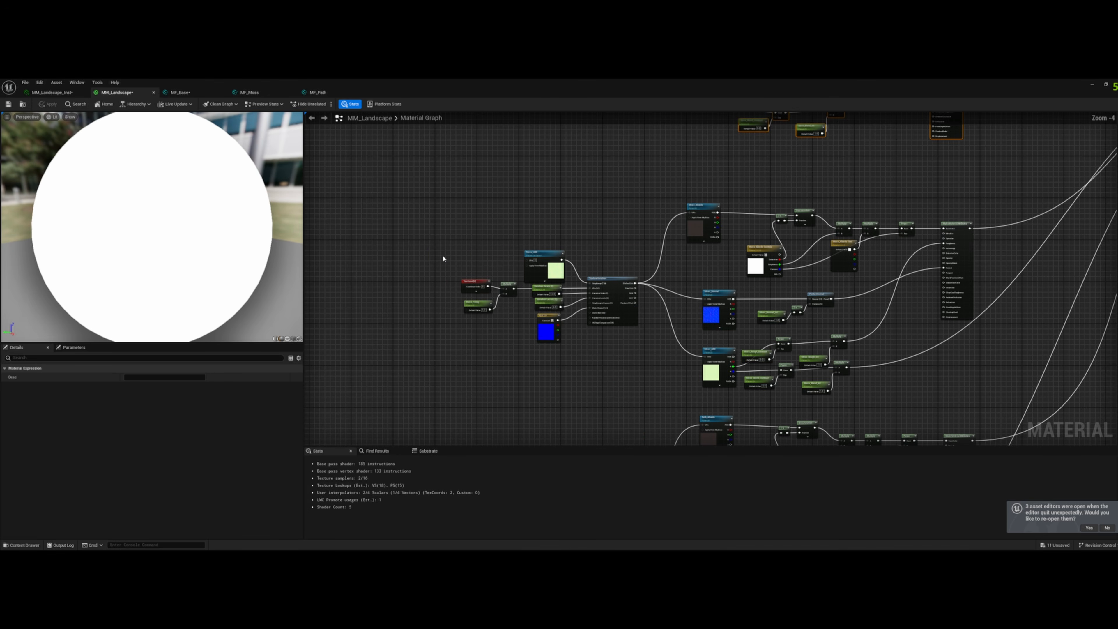
{"action": "left_click_drag", "start_coordinate": [423, 194], "coordinate": [996, 396]}
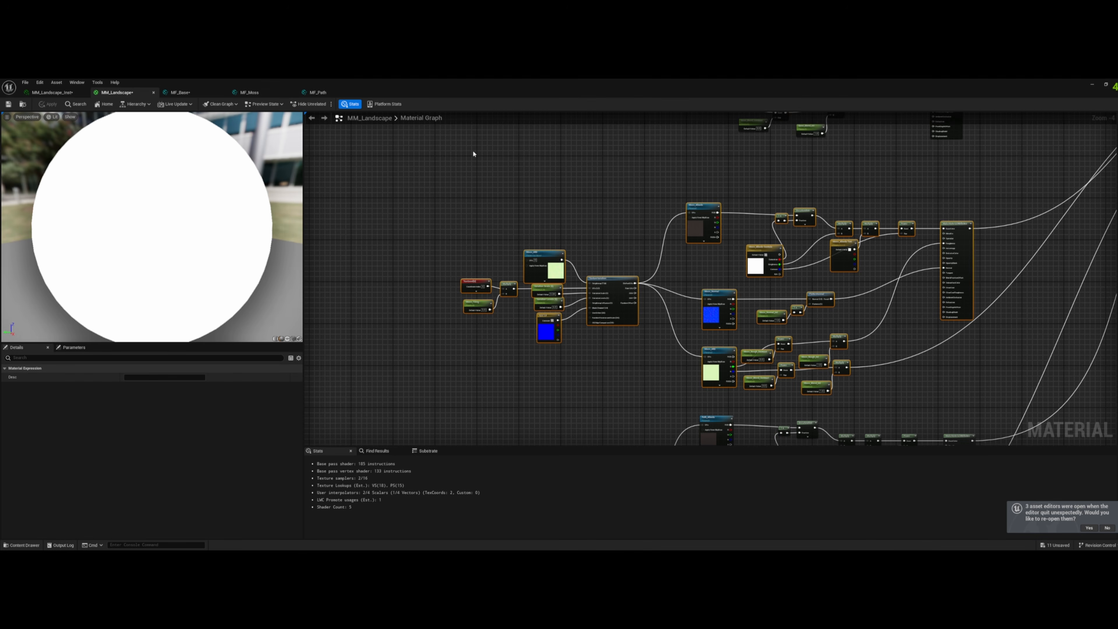
- Paste the Moss layer nodes into MF_Moss, place them beside Output Result and connect the material attributes to it
{"action": "left_click", "coordinate": [249, 92]}
{"action": "left_click_drag", "start_coordinate": [450, 189], "coordinate": [991, 216]}
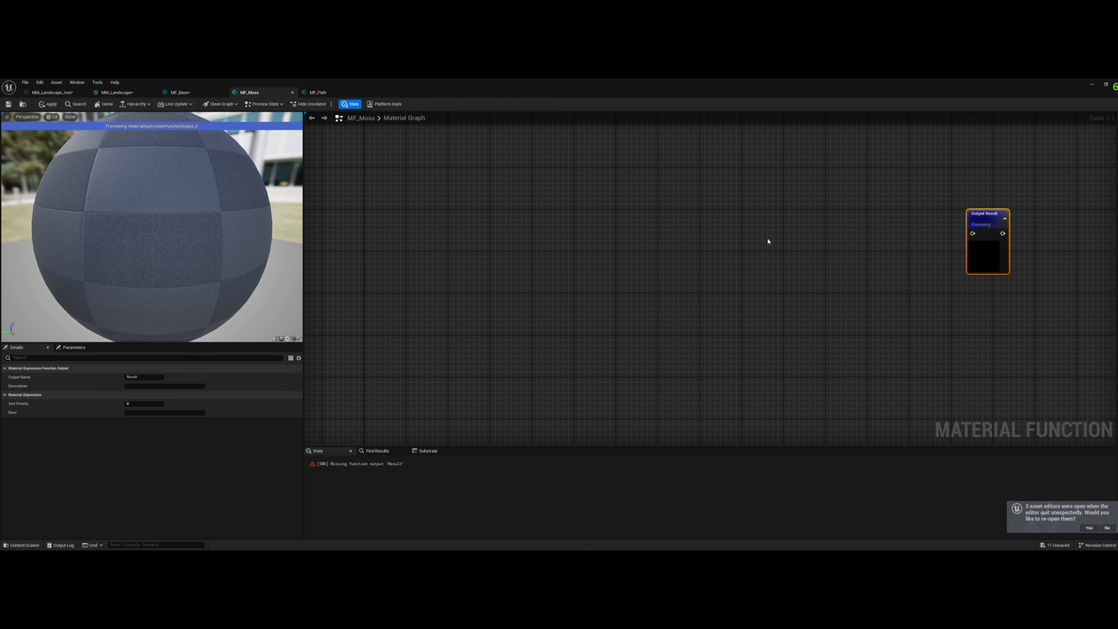
{"action": "scroll", "coordinate": [794, 247], "scroll_direction": "down", "scroll_amount": 5}
{"action": "left_click", "coordinate": [449, 222]}
{"action": "key", "text": "ctrl+v"}
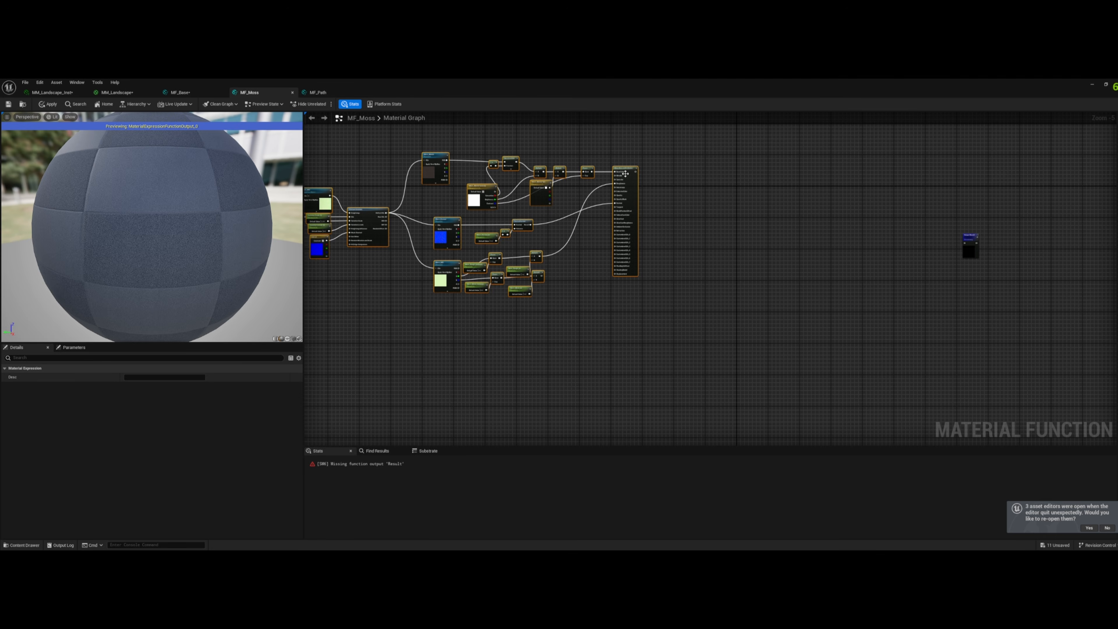
{"action": "left_click_drag", "start_coordinate": [625, 174], "coordinate": [932, 231]}
{"action": "scroll", "coordinate": [871, 245], "scroll_direction": "up", "scroll_amount": 2}
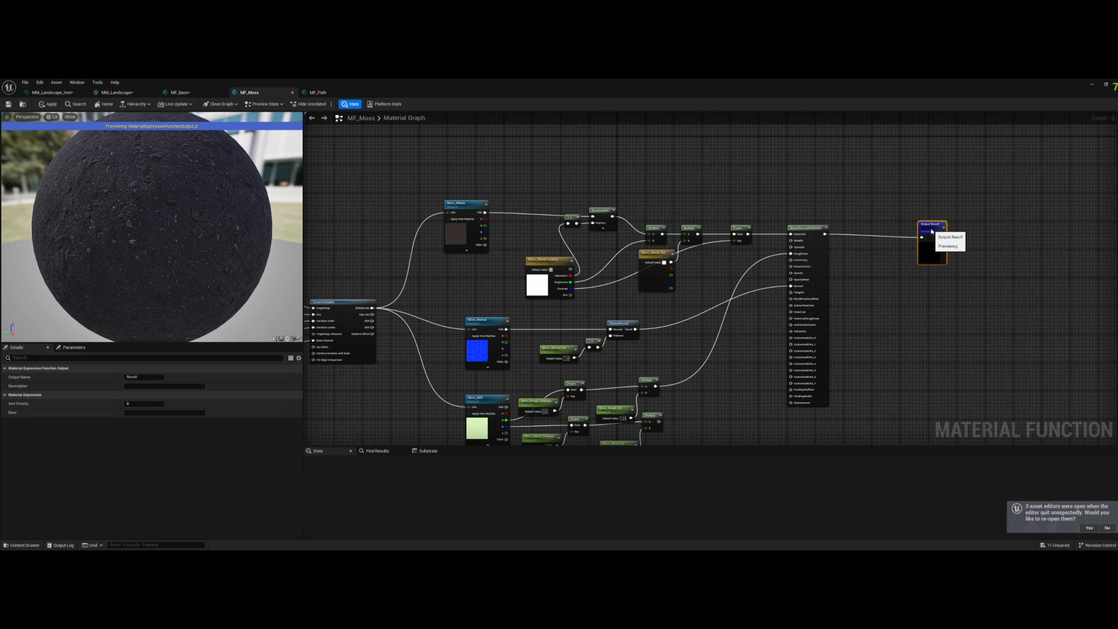
- Duplicate the MF_Moss output, name it Height, change its sort priority and feed it from the blend Multiply node
{"action": "key", "text": "ctrl+d"}
{"action": "right_click_drag", "start_coordinate": [911, 365], "coordinate": [925, 287]}
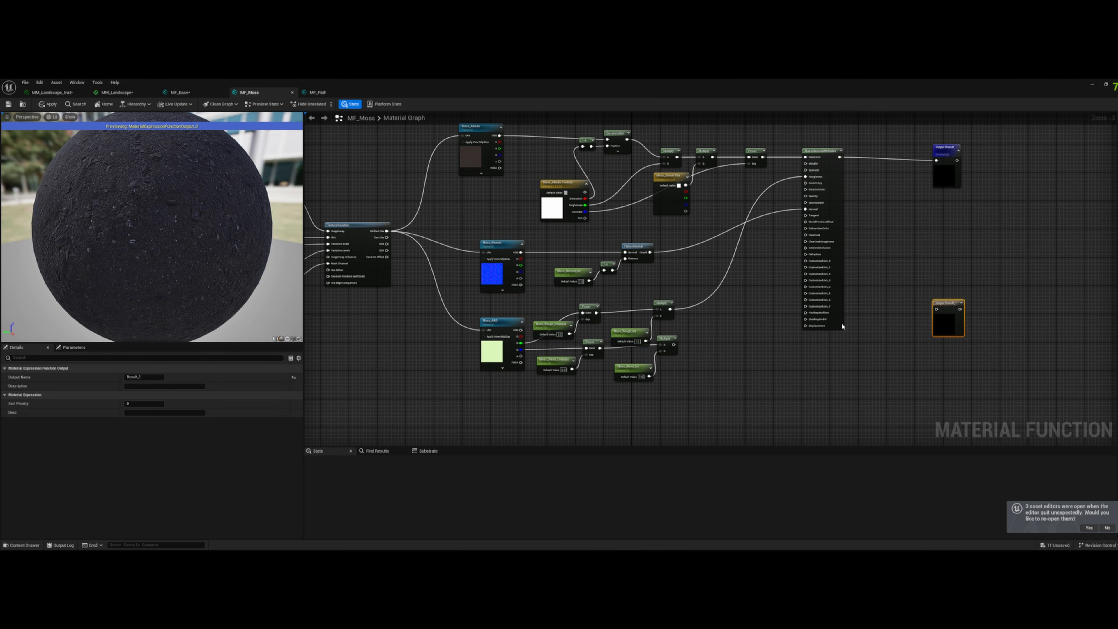
{"action": "left_click", "coordinate": [139, 377]}
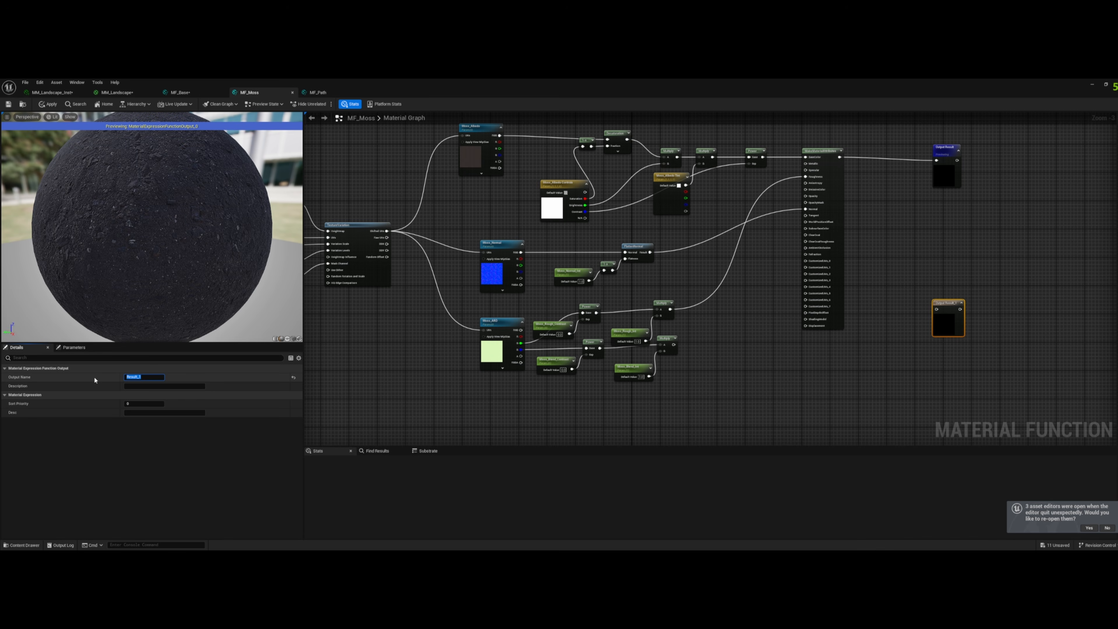
{"action": "left_click", "coordinate": [142, 404]}
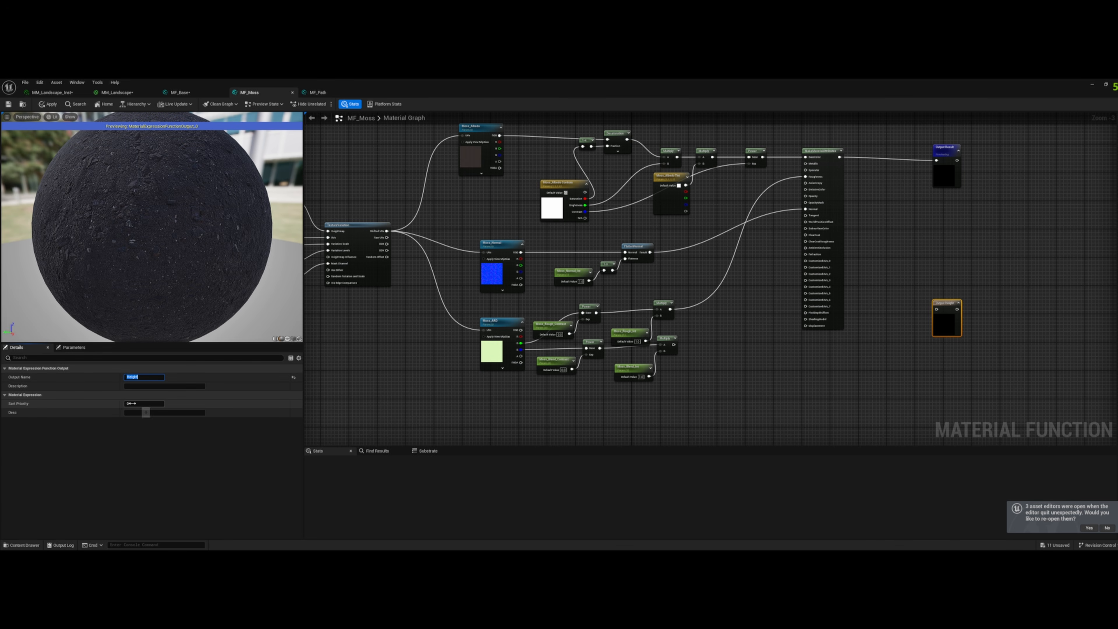
{"action": "left_click", "coordinate": [771, 363]}
{"action": "left_click_drag", "start_coordinate": [673, 344], "coordinate": [946, 365]}
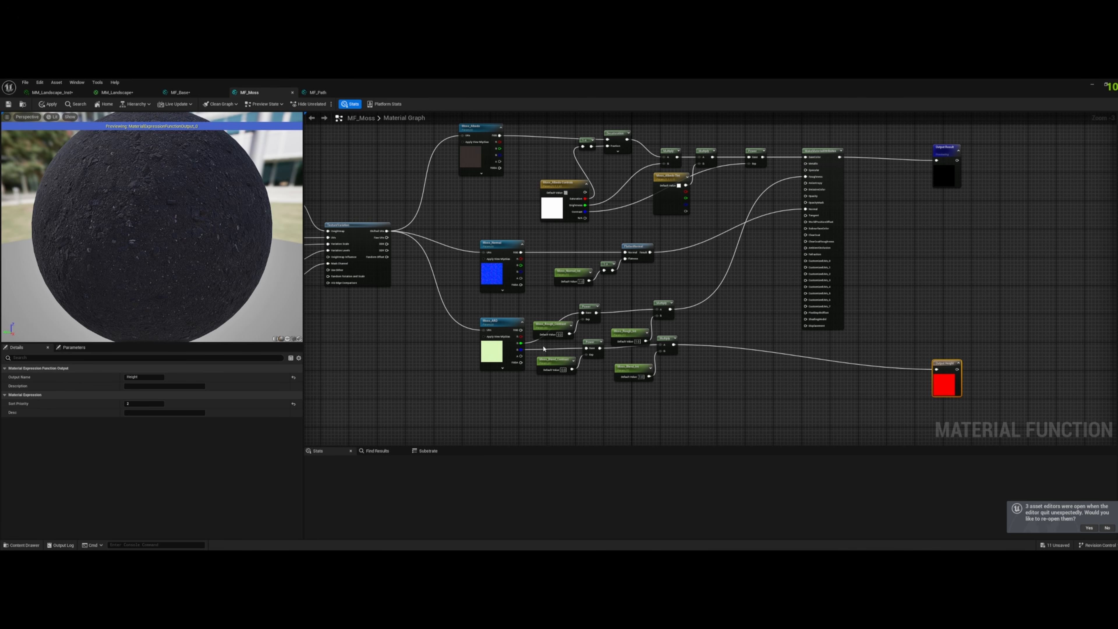
- Connect the blue channel of the Moss ARD texture to Displacement in MF_Moss and switch to MF_Path
{"action": "left_click_drag", "start_coordinate": [521, 349], "coordinate": [805, 326]}
{"action": "left_click", "coordinate": [325, 93]}
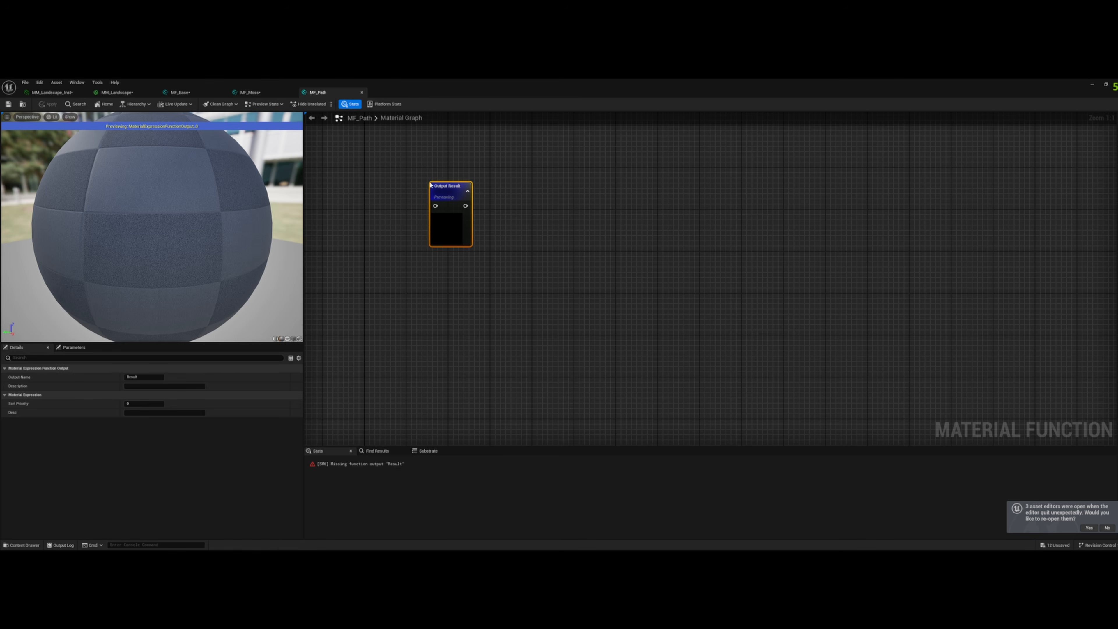
- Copy the whole Path layer node network from the MM_Landscape graph and return to MF_Path
{"action": "left_click", "coordinate": [117, 92]}
{"action": "scroll", "coordinate": [545, 250], "scroll_direction": "down", "scroll_amount": 2}
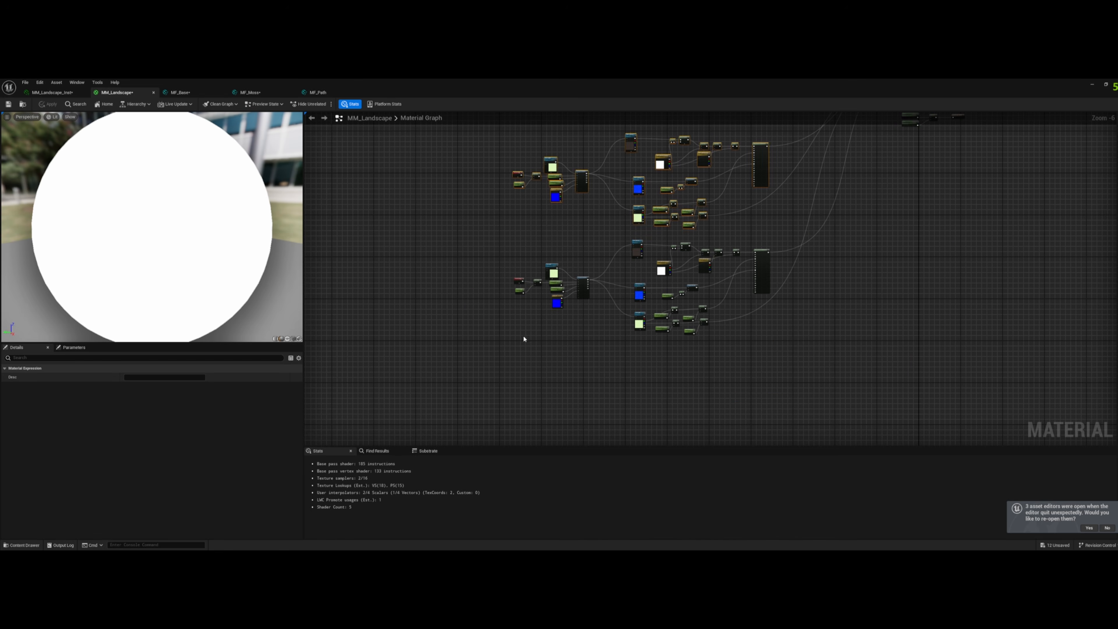
{"action": "left_click_drag", "start_coordinate": [460, 363], "coordinate": [803, 249]}
{"action": "left_click", "coordinate": [318, 92]}
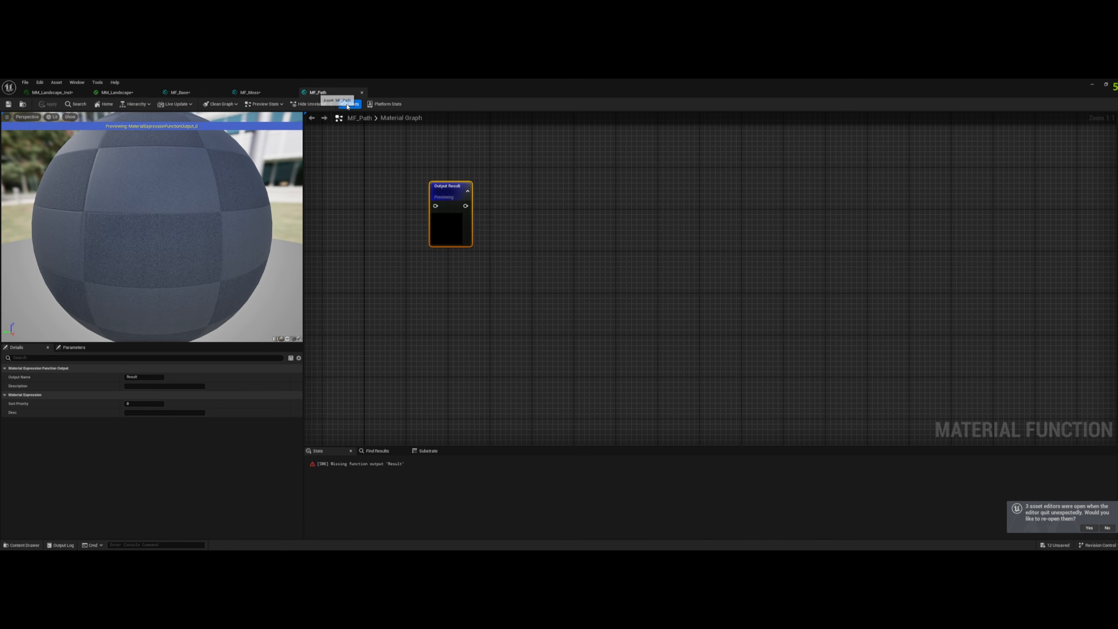
- Paste the Path layer nodes into MF_Path, with Output Result placed beside them, and connect the material attributes to it
{"action": "left_click_drag", "start_coordinate": [449, 198], "coordinate": [871, 207]}
{"action": "left_click", "coordinate": [629, 232]}
{"action": "right_click_drag", "start_coordinate": [629, 232], "coordinate": [656, 232]}
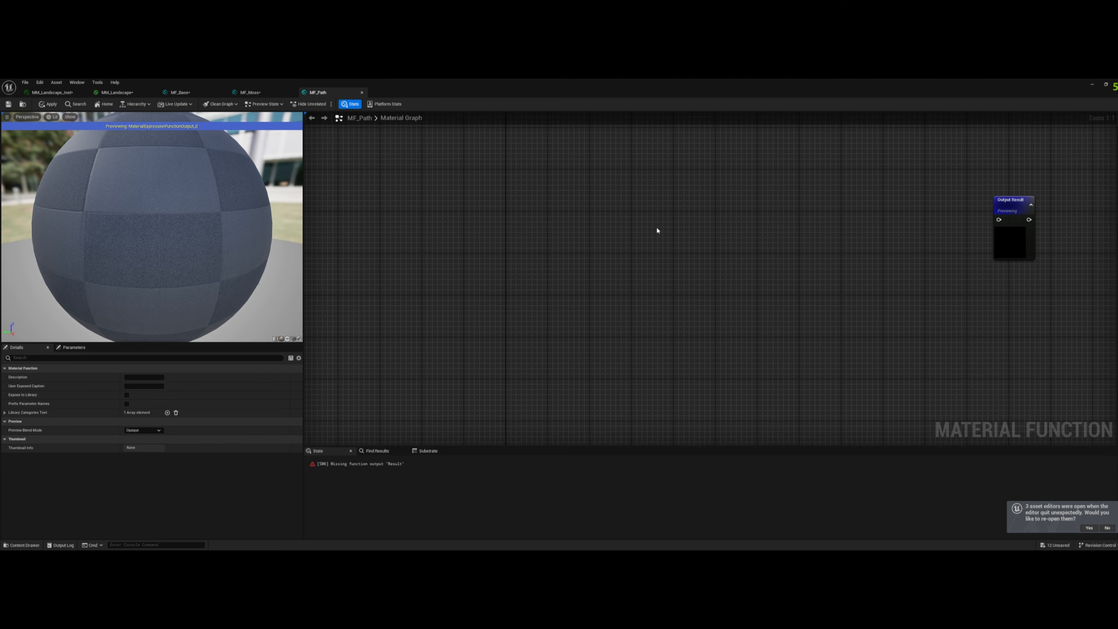
{"action": "scroll", "coordinate": [527, 212], "scroll_direction": "down", "scroll_amount": 3}
{"action": "key", "text": "ctrl+v"}
{"action": "left_click_drag", "start_coordinate": [854, 188], "coordinate": [770, 281]}
{"action": "left_click", "coordinate": [827, 245]}
{"action": "left_click_drag", "start_coordinate": [776, 219], "coordinate": [884, 224]}
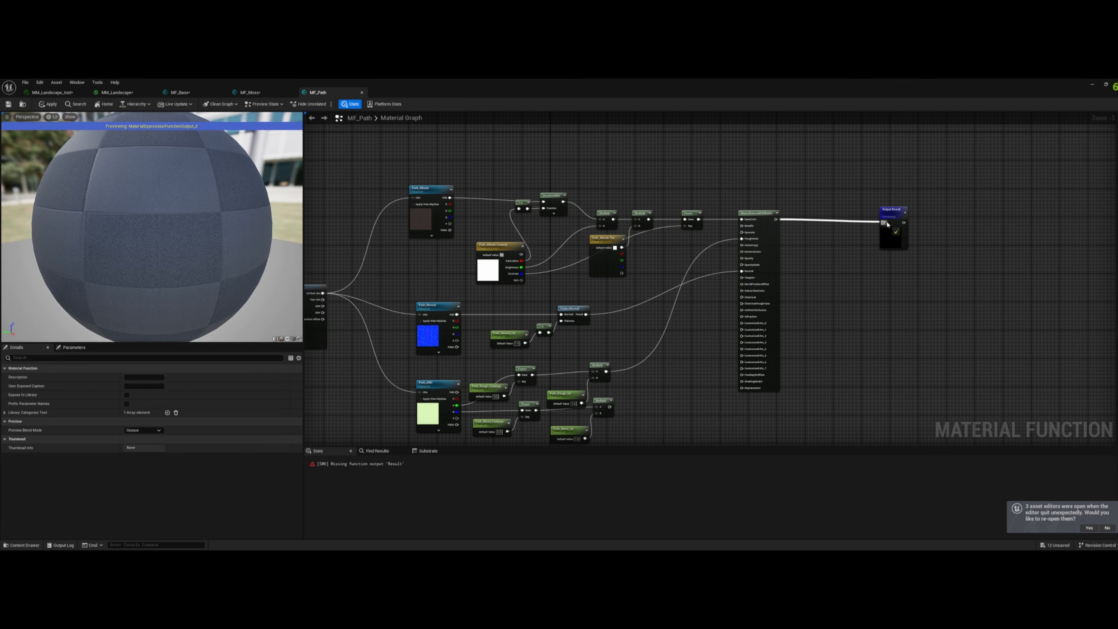
- Duplicate the MF_Path output, name it Height and feed it from the blend Multiply node
{"action": "left_click", "coordinate": [893, 211]}
{"action": "key", "text": "ctrl+d"}
{"action": "right_click_drag", "start_coordinate": [884, 391], "coordinate": [886, 284]}
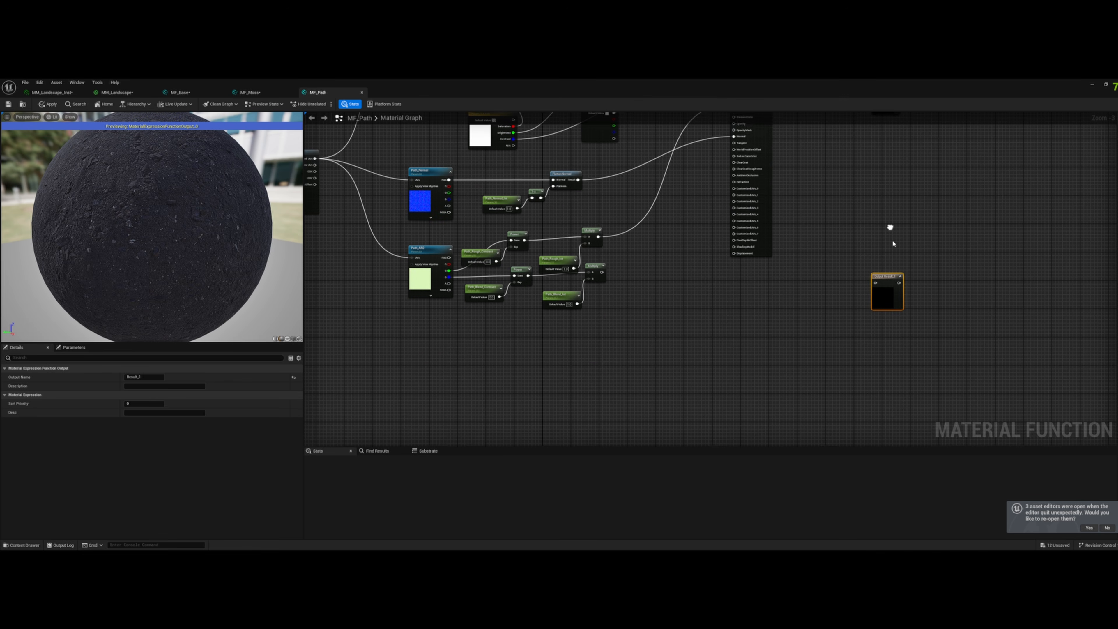
{"action": "left_click", "coordinate": [152, 376]}
{"action": "left_click_drag", "start_coordinate": [153, 376], "coordinate": [83, 372]}
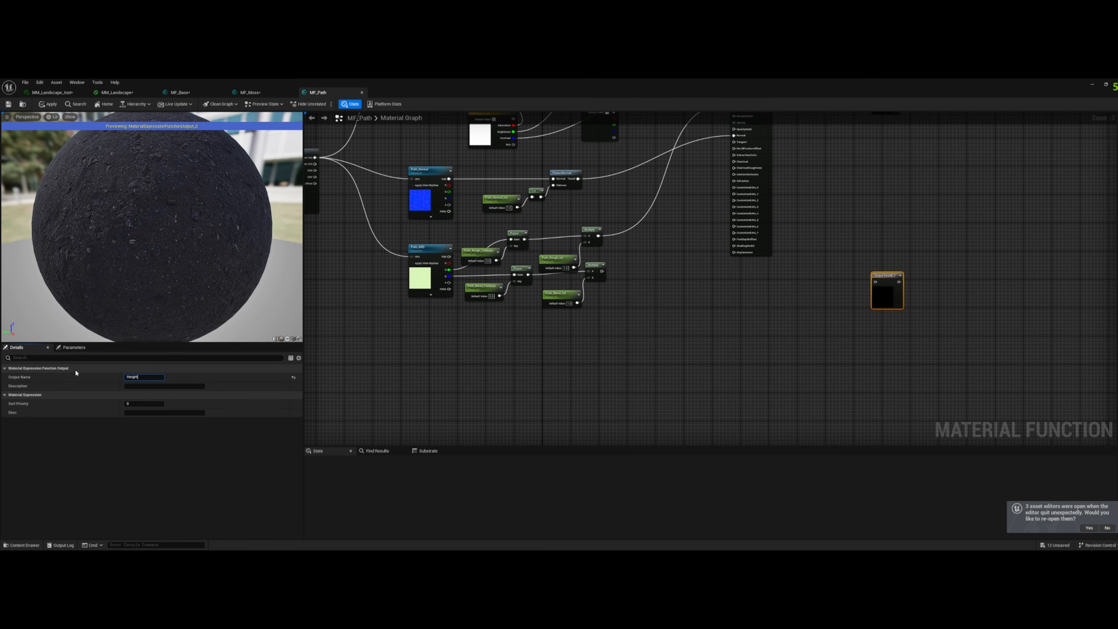
{"action": "key", "text": "Return"}
{"action": "right_click_drag", "start_coordinate": [656, 301], "coordinate": [712, 332]}
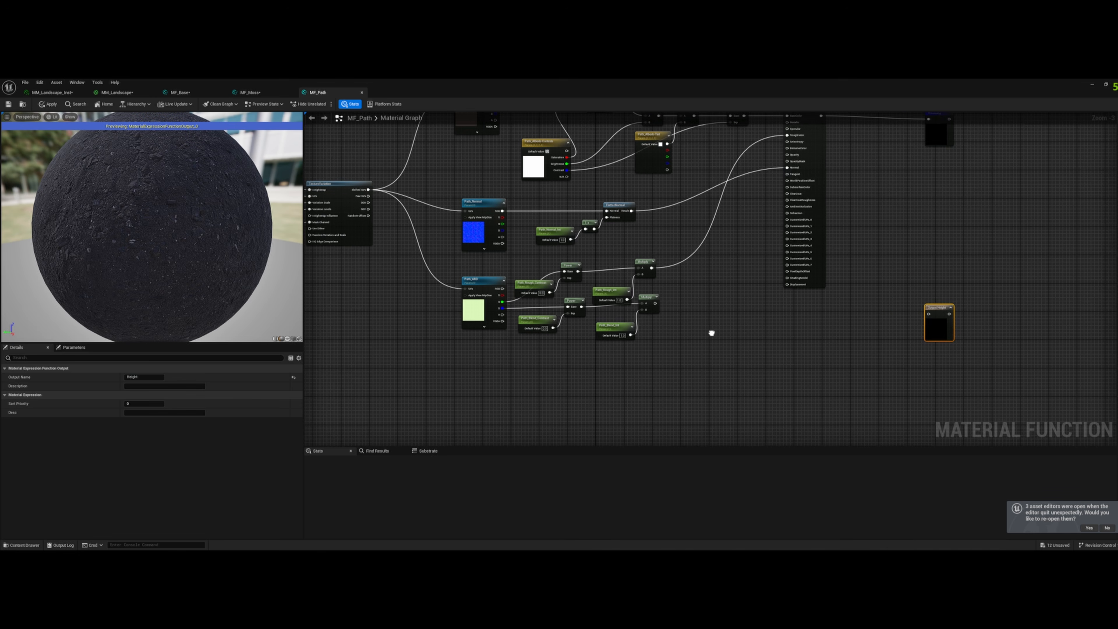
{"action": "left_click_drag", "start_coordinate": [655, 303], "coordinate": [928, 313]}
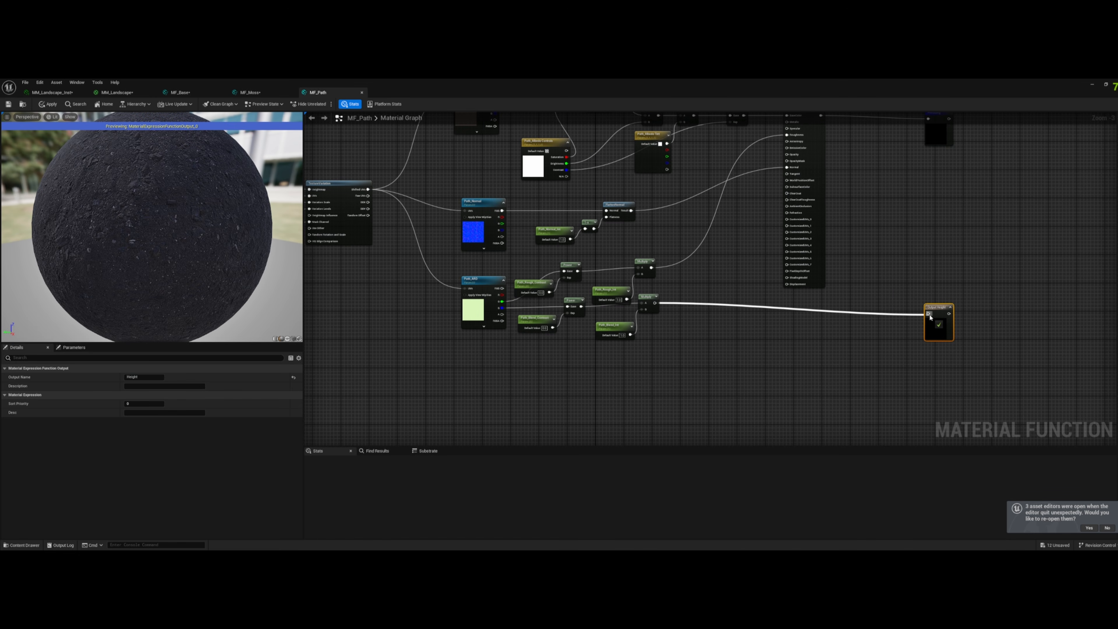
- Move the Path blend nodes below the roughness nodes and connect the ARD texture's blue channel to Displacement
{"action": "left_click_drag", "start_coordinate": [526, 353], "coordinate": [642, 348]}
{"action": "left_click", "coordinate": [568, 323]}
{"action": "left_click_drag", "start_coordinate": [505, 309], "coordinate": [787, 284]}
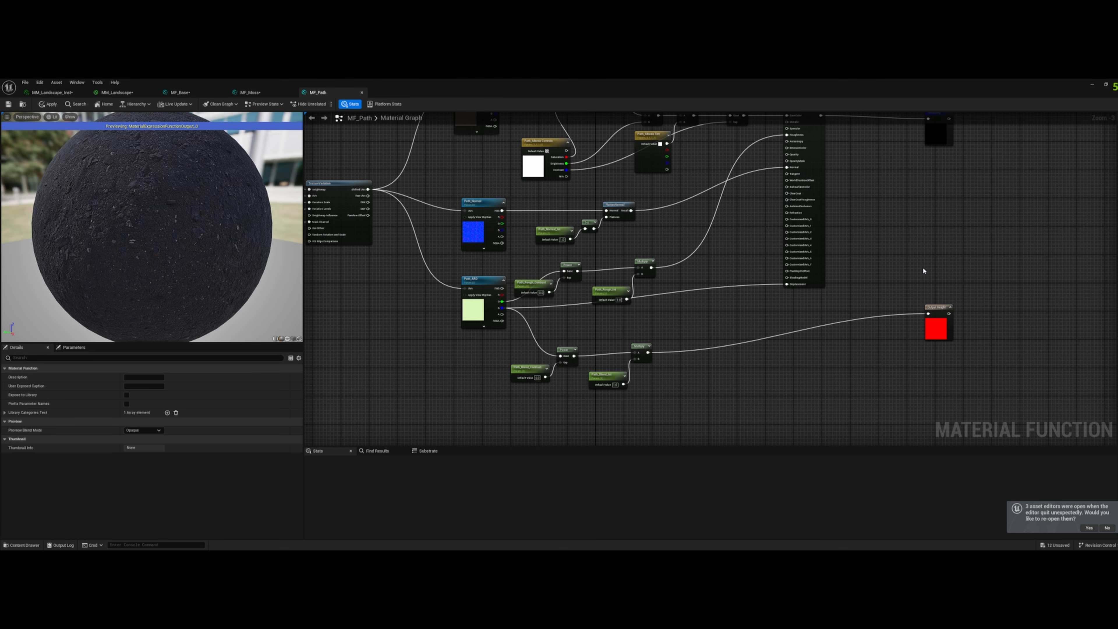
{"action": "scroll", "coordinate": [969, 357], "scroll_direction": "down", "scroll_amount": 2}
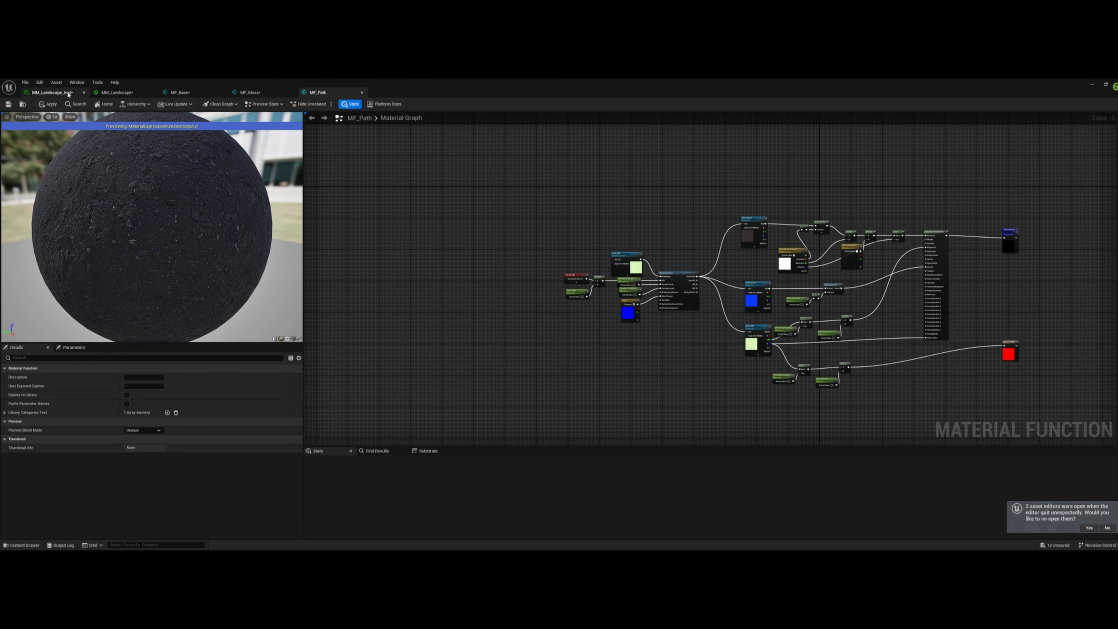
- In MM_Landscape, select all three layer node networks and move them farther away from the Landscape Layer Blend node
{"action": "left_click", "coordinate": [109, 94]}
{"action": "right_click_drag", "start_coordinate": [510, 253], "coordinate": [492, 370]}
{"action": "right_click_drag", "start_coordinate": [480, 293], "coordinate": [506, 362]}
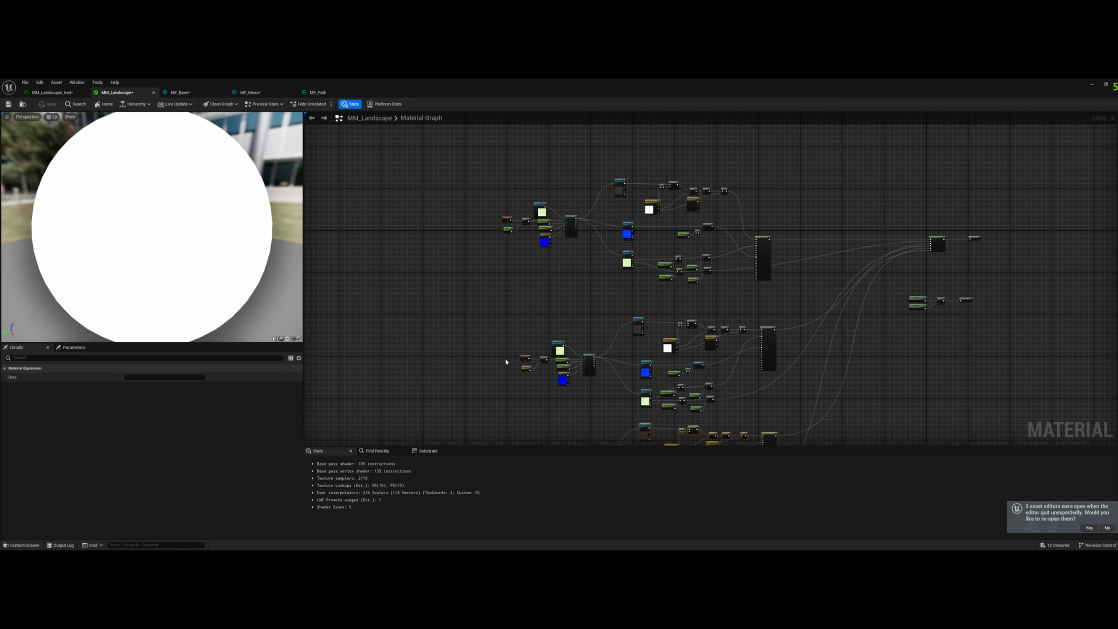
{"action": "scroll", "coordinate": [529, 205], "scroll_direction": "down", "scroll_amount": 3}
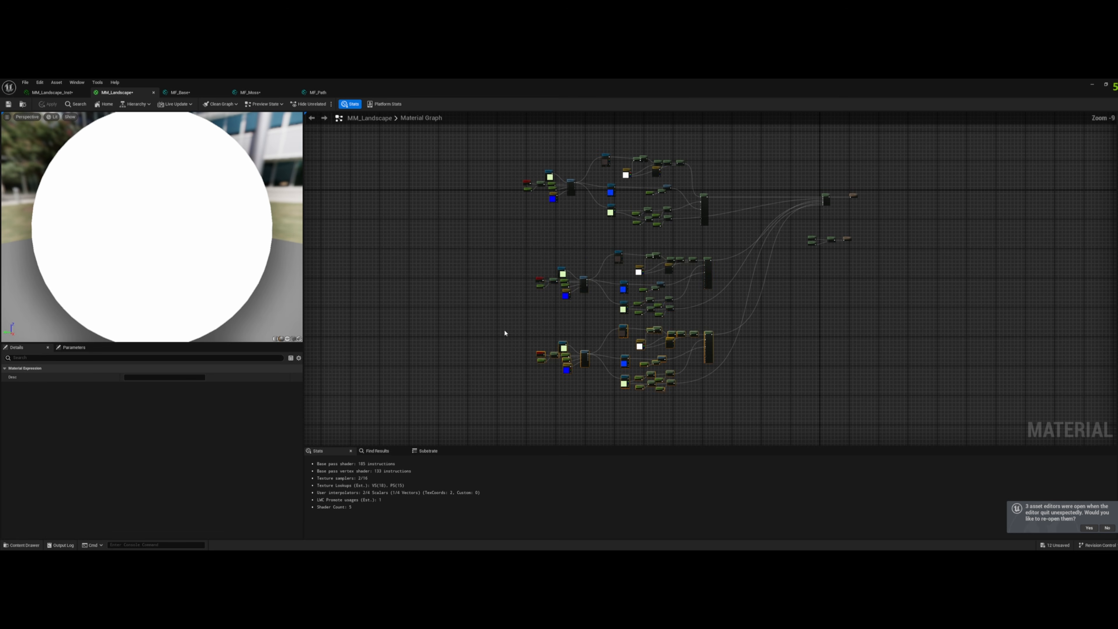
{"action": "left_click_drag", "start_coordinate": [466, 384], "coordinate": [738, 143]}
{"action": "left_click_drag", "start_coordinate": [458, 408], "coordinate": [761, 122]}
{"action": "left_click_drag", "start_coordinate": [703, 202], "coordinate": [570, 150]}
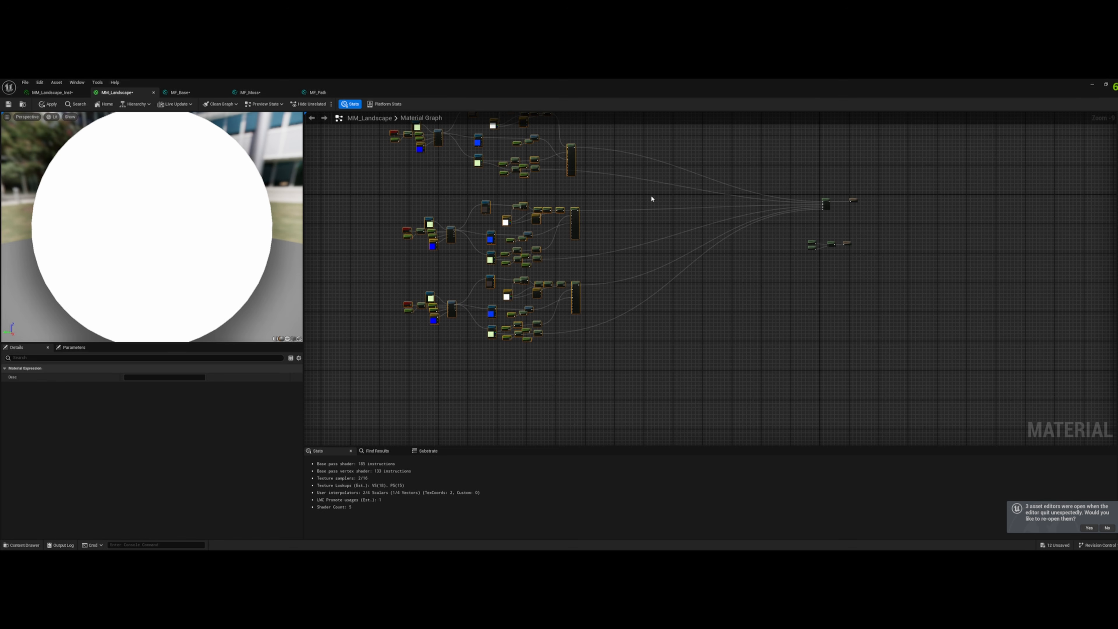
{"action": "right_click_drag", "start_coordinate": [652, 199], "coordinate": [752, 251]}
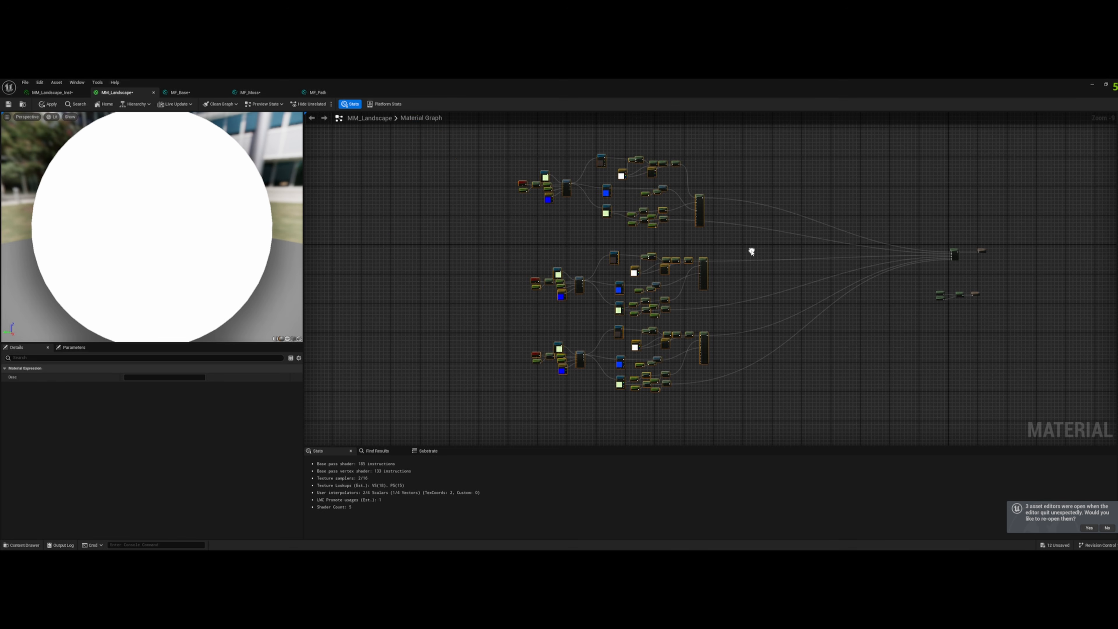
- Add the MF_Base, MF_Moss and MF_Path functions to the MM_Landscape graph beside the layer blend and pull MF_Path clear of the others
{"action": "scroll", "coordinate": [615, 313], "scroll_direction": "up", "scroll_amount": 3}
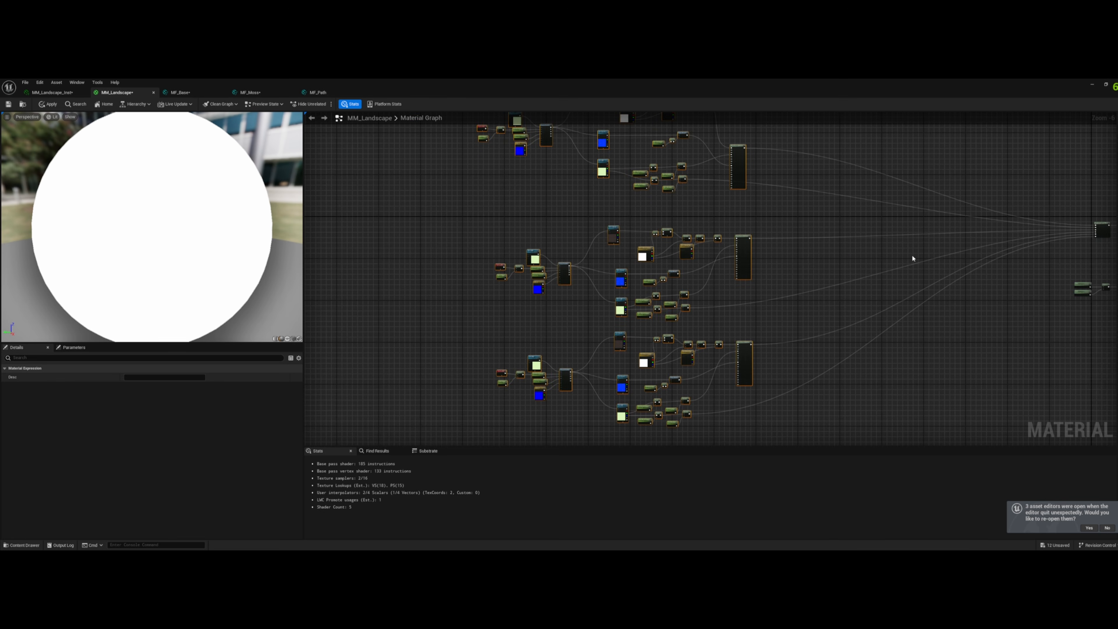
{"action": "right_click_drag", "start_coordinate": [875, 217], "coordinate": [832, 302]}
{"action": "scroll", "coordinate": [677, 268], "scroll_direction": "up", "scroll_amount": 3}
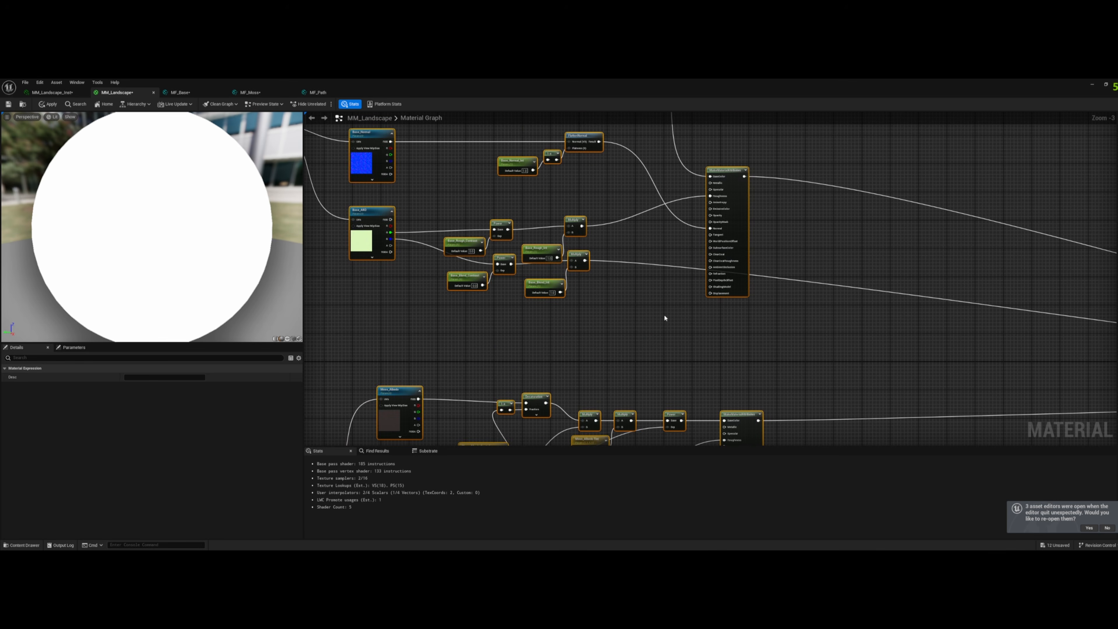
{"action": "right_click_drag", "start_coordinate": [664, 314], "coordinate": [695, 245]}
{"action": "scroll", "coordinate": [913, 347], "scroll_direction": "down", "scroll_amount": 3}
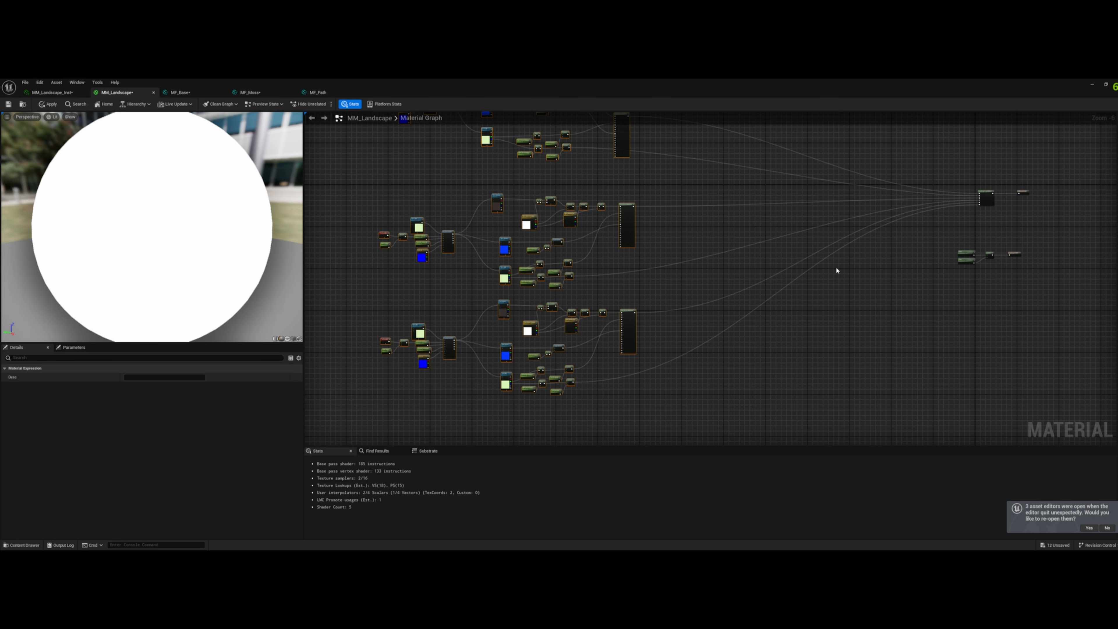
{"action": "right_click_drag", "start_coordinate": [836, 270], "coordinate": [763, 307]}
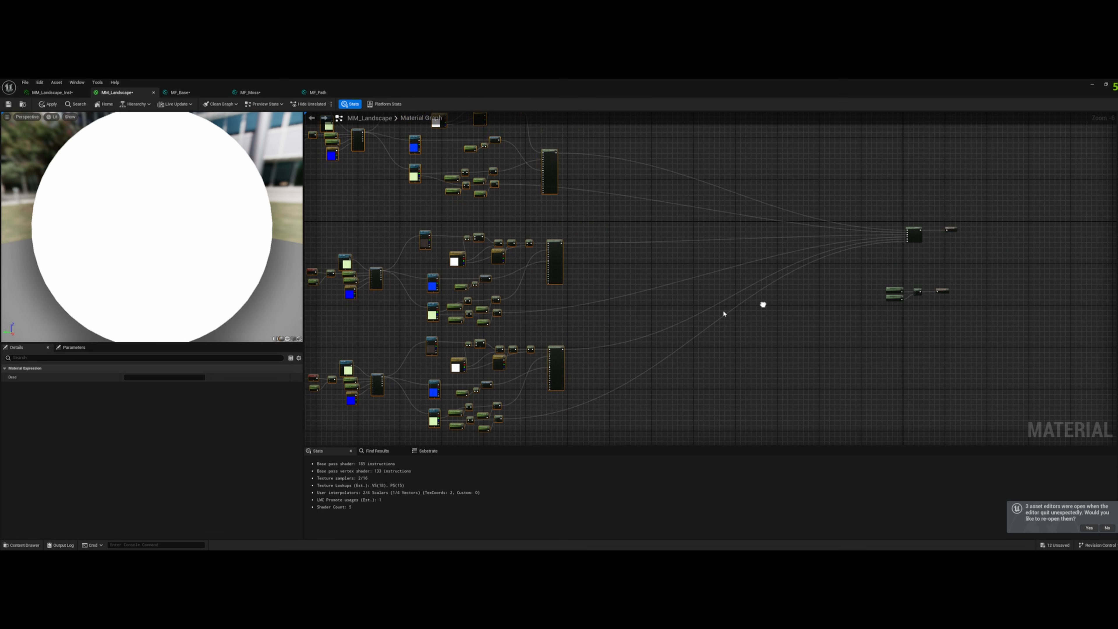
{"action": "left_click", "coordinate": [22, 545]}
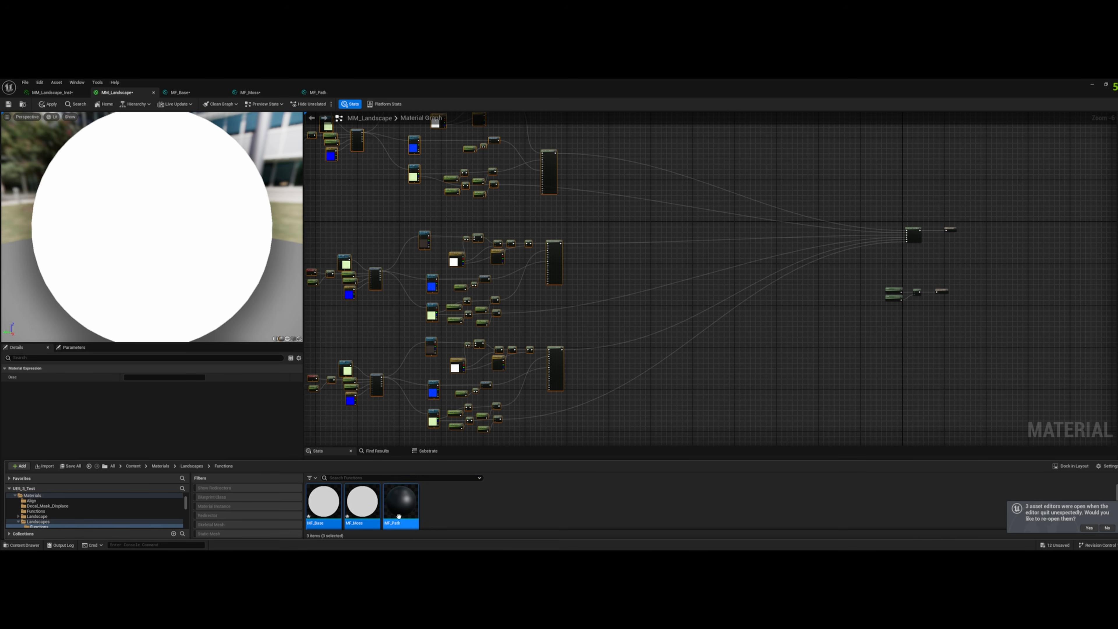
{"action": "left_click_drag", "start_coordinate": [361, 501], "coordinate": [849, 219]}
{"action": "scroll", "coordinate": [848, 219], "scroll_direction": "up", "scroll_amount": 7}
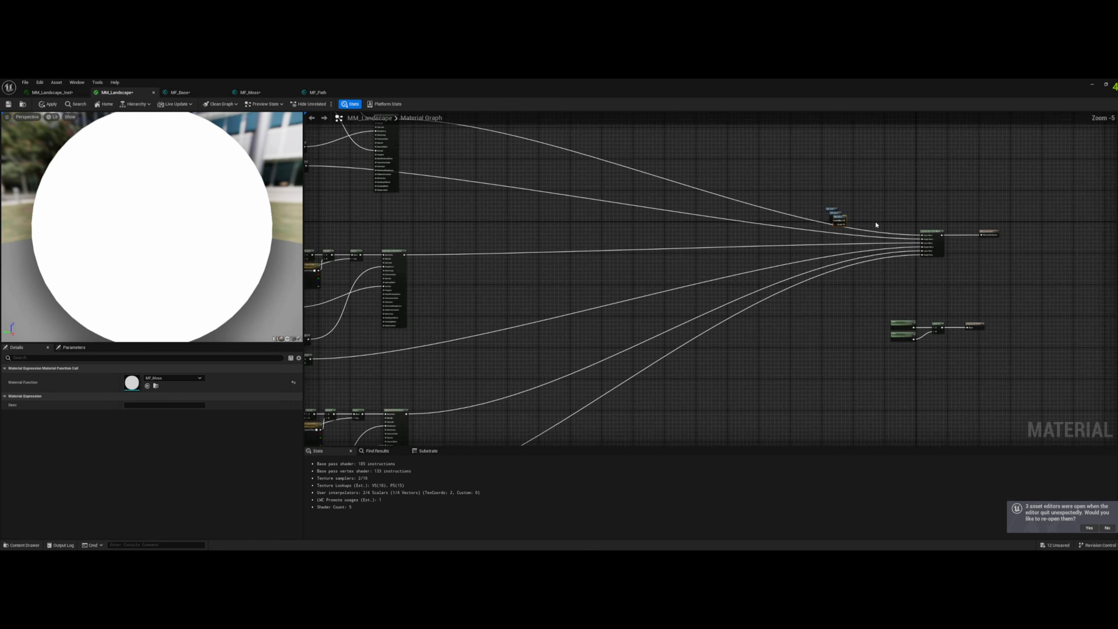
{"action": "left_click_drag", "start_coordinate": [764, 189], "coordinate": [837, 270]}
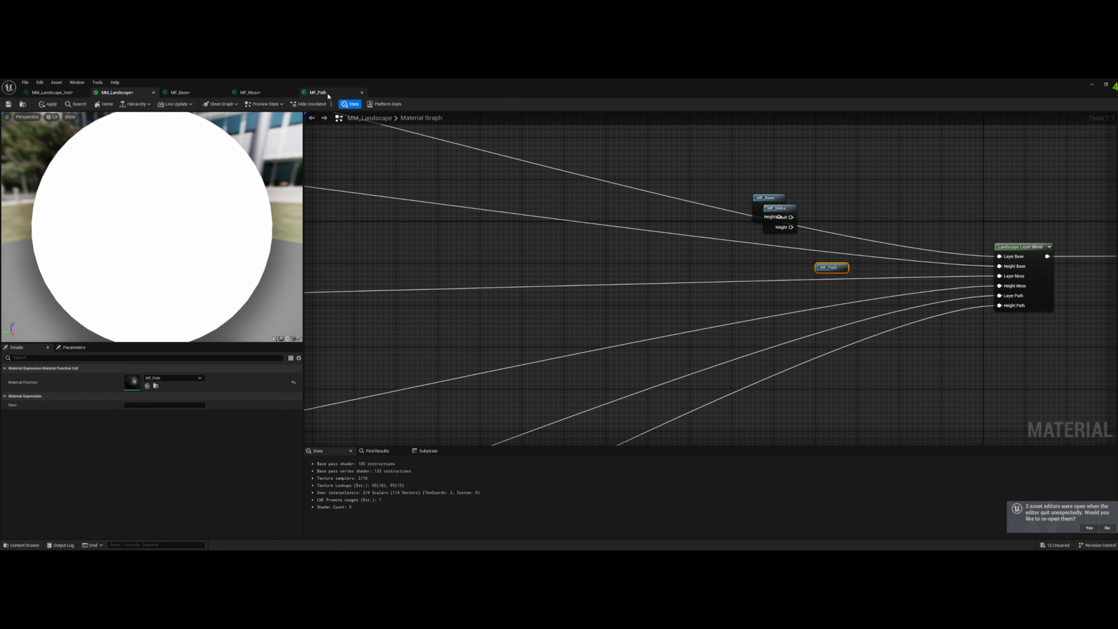
- Apply the MF_Path changes and reposition the MF_Path node near the layer blend in MM_Landscape
{"action": "left_click", "coordinate": [327, 95]}
{"action": "right_click_drag", "start_coordinate": [798, 258], "coordinate": [549, 200]}
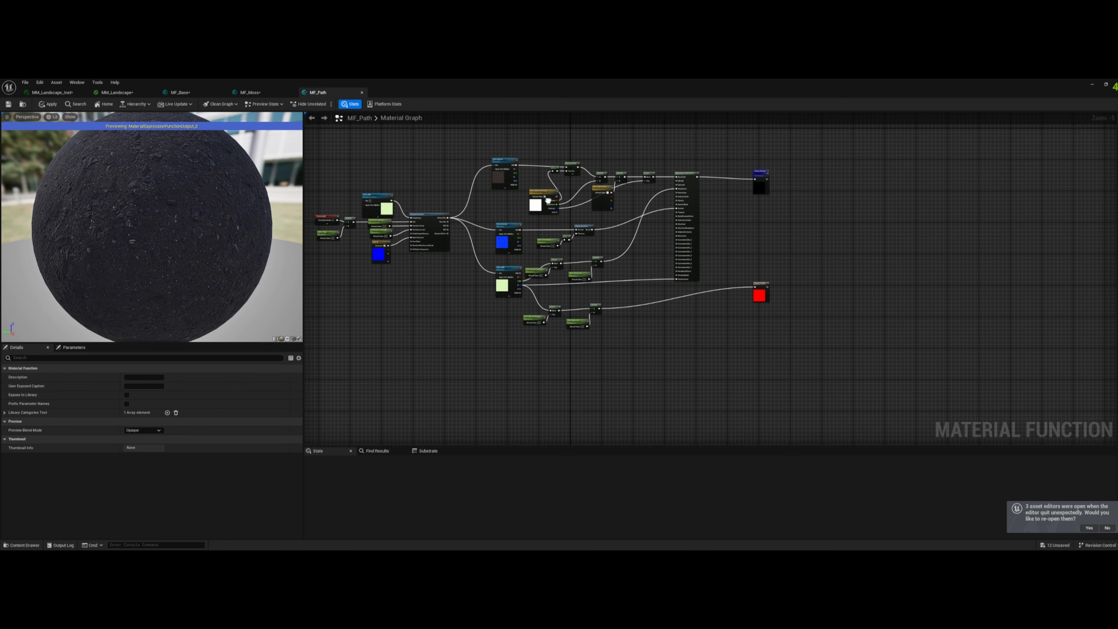
{"action": "left_click", "coordinate": [50, 106]}
{"action": "left_click", "coordinate": [119, 93]}
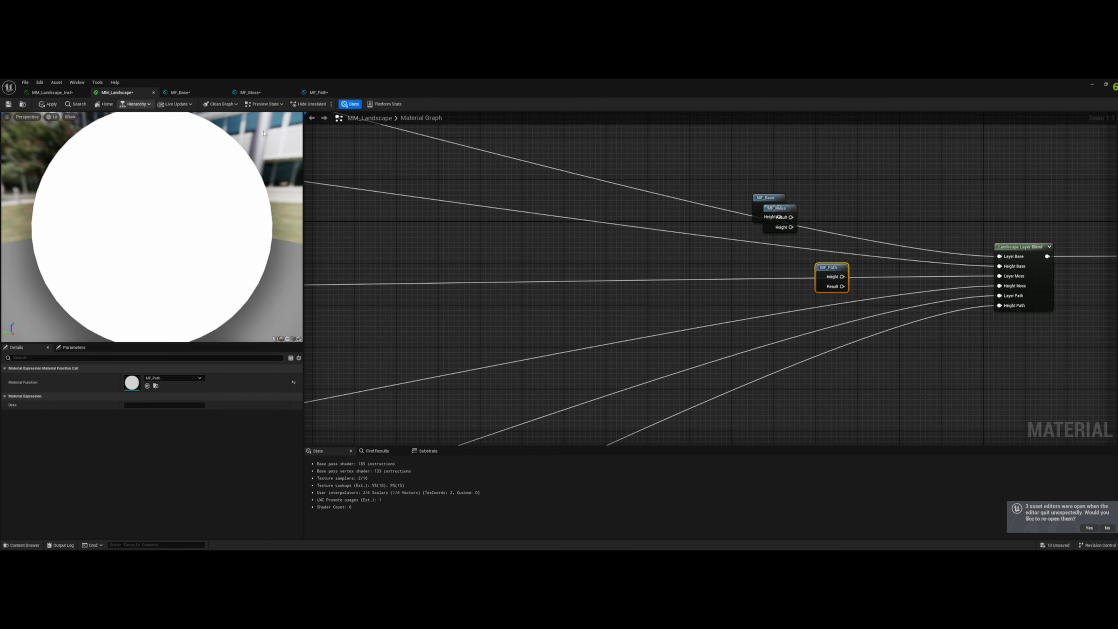
{"action": "right_click_drag", "start_coordinate": [814, 212], "coordinate": [636, 197]}
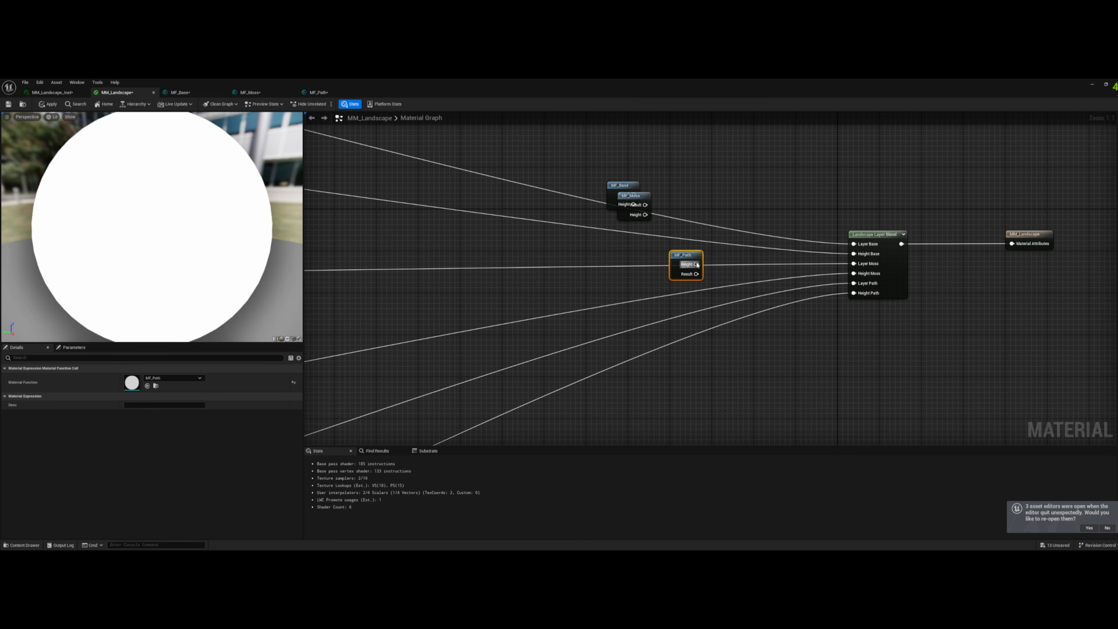
{"action": "left_click_drag", "start_coordinate": [678, 256], "coordinate": [684, 278]}
- Change the sort priority of the Height output in MF_Path to order it after Result, and return to MM_Landscape
{"action": "left_click", "coordinate": [316, 94]}
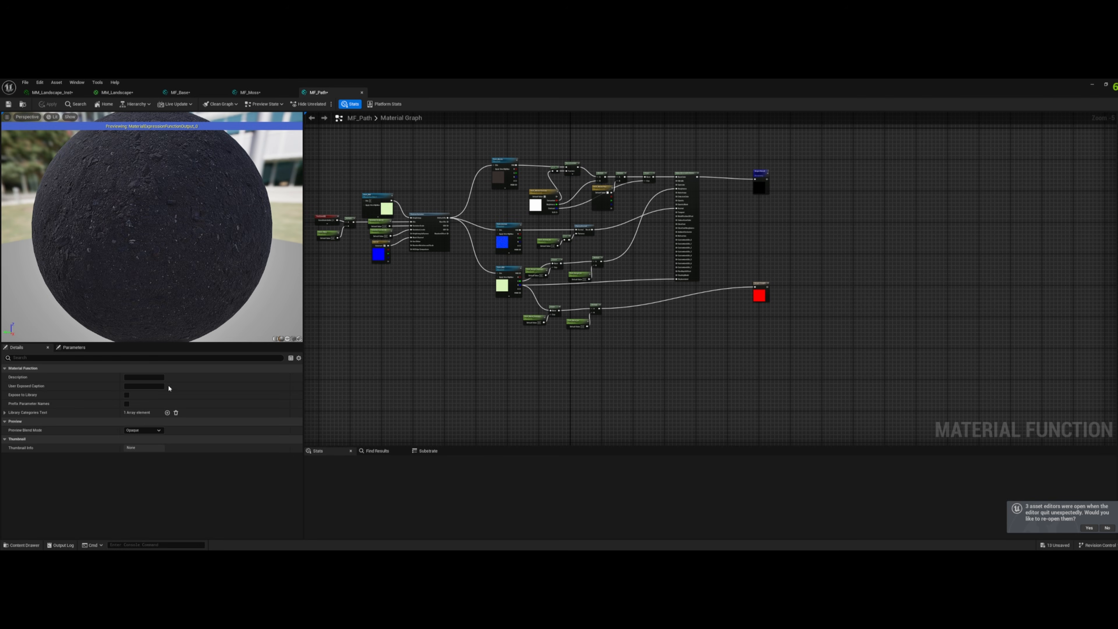
{"action": "left_click", "coordinate": [757, 294]}
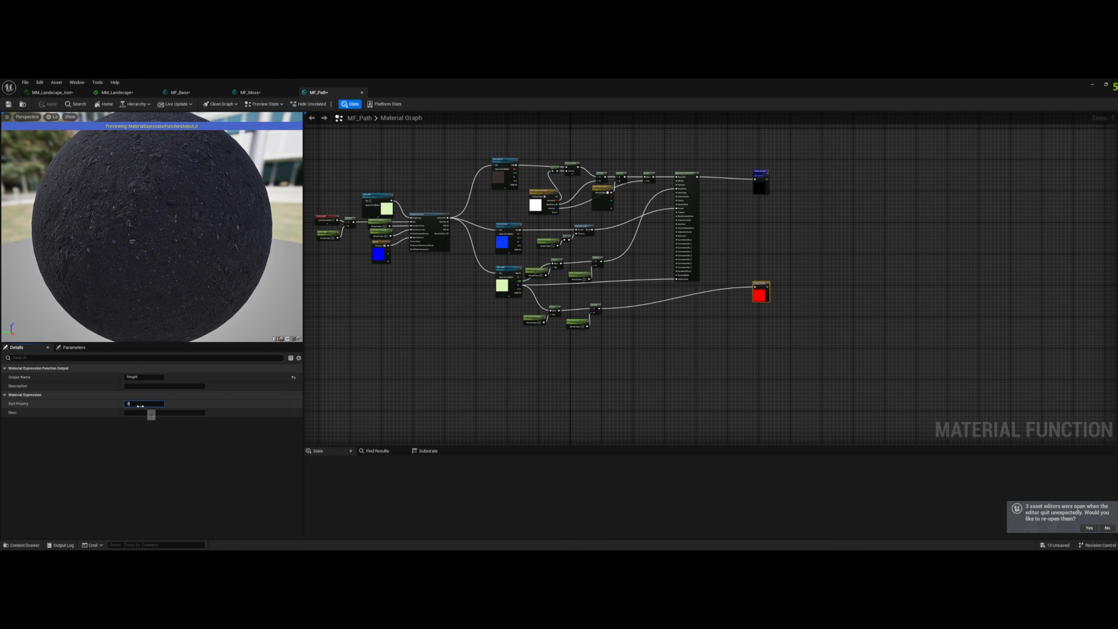
{"action": "left_click", "coordinate": [117, 92]}
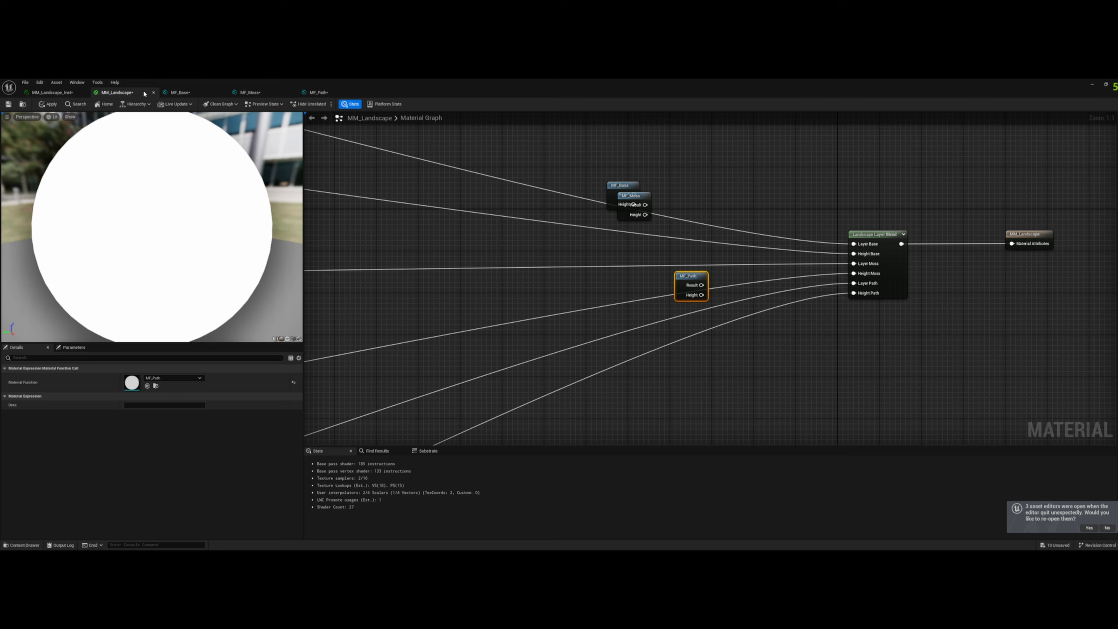
- Connect the Result and Height outputs of MF_Path, MF_Moss and MF_Base to their Layer and Height inputs on Landscape Layer Blend
{"action": "right_click_drag", "start_coordinate": [690, 248], "coordinate": [672, 244]}
{"action": "left_click_drag", "start_coordinate": [627, 268], "coordinate": [782, 266]}
{"action": "left_click_drag", "start_coordinate": [628, 277], "coordinate": [780, 276]}
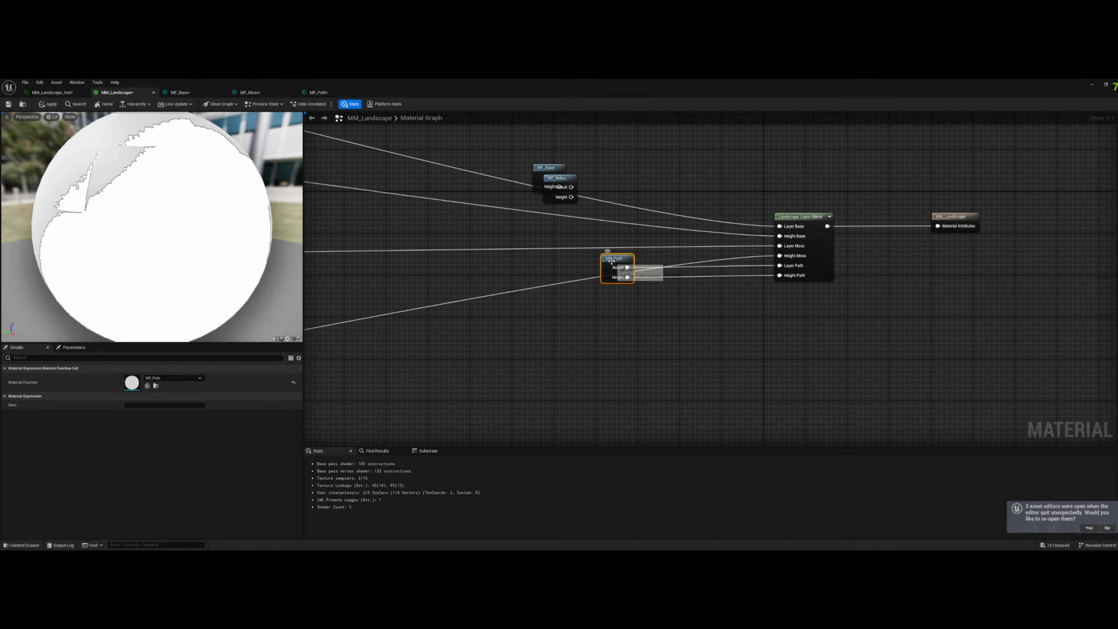
{"action": "left_click_drag", "start_coordinate": [617, 258], "coordinate": [653, 269]}
{"action": "left_click_drag", "start_coordinate": [546, 193], "coordinate": [780, 246]}
{"action": "left_click_drag", "start_coordinate": [666, 256], "coordinate": [779, 255]}
{"action": "left_click_drag", "start_coordinate": [550, 173], "coordinate": [780, 226]}
{"action": "left_click_drag", "start_coordinate": [665, 224], "coordinate": [780, 236]}
- Arrange the Base, Path, Subtract and Landscape Grass nodes compactly beneath the layer blend and material output
{"action": "scroll", "coordinate": [785, 347], "scroll_direction": "down", "scroll_amount": 2}
{"action": "right_click_drag", "start_coordinate": [786, 347], "coordinate": [761, 262]}
{"action": "left_click_drag", "start_coordinate": [639, 310], "coordinate": [893, 397]}
{"action": "left_click_drag", "start_coordinate": [859, 349], "coordinate": [874, 243]}
{"action": "left_click", "coordinate": [929, 232]}
{"action": "right_click_drag", "start_coordinate": [929, 232], "coordinate": [859, 275]}
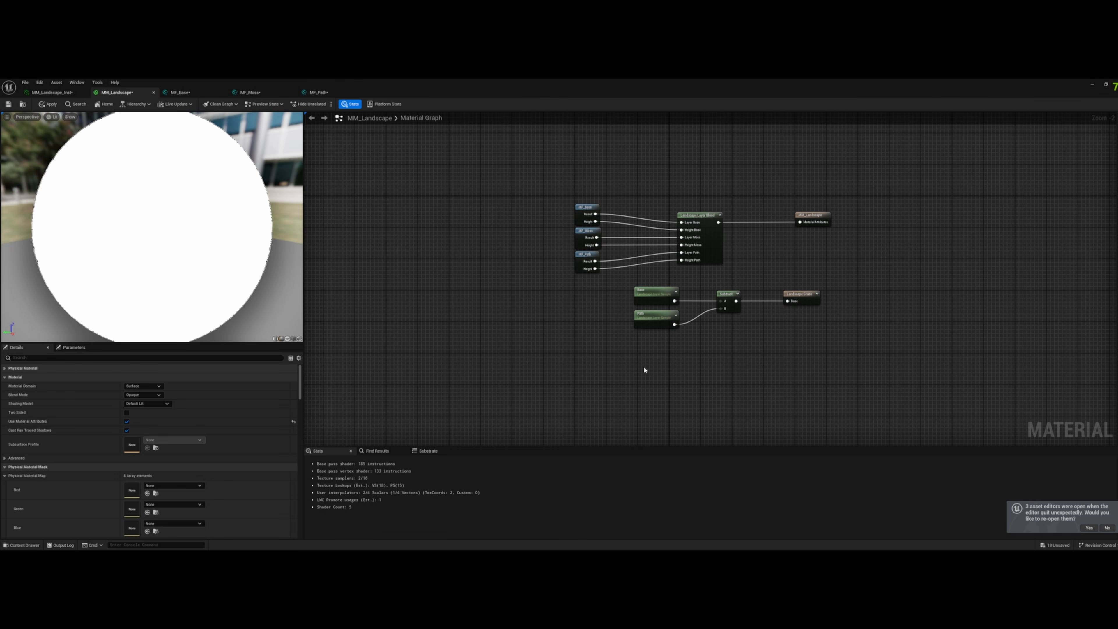
{"action": "left_click_drag", "start_coordinate": [625, 370], "coordinate": [807, 294]}
{"action": "left_click", "coordinate": [882, 303]}
{"action": "scroll", "coordinate": [517, 242], "scroll_direction": "up", "scroll_amount": 1}
{"action": "scroll", "coordinate": [526, 289], "scroll_direction": "up", "scroll_amount": 1}
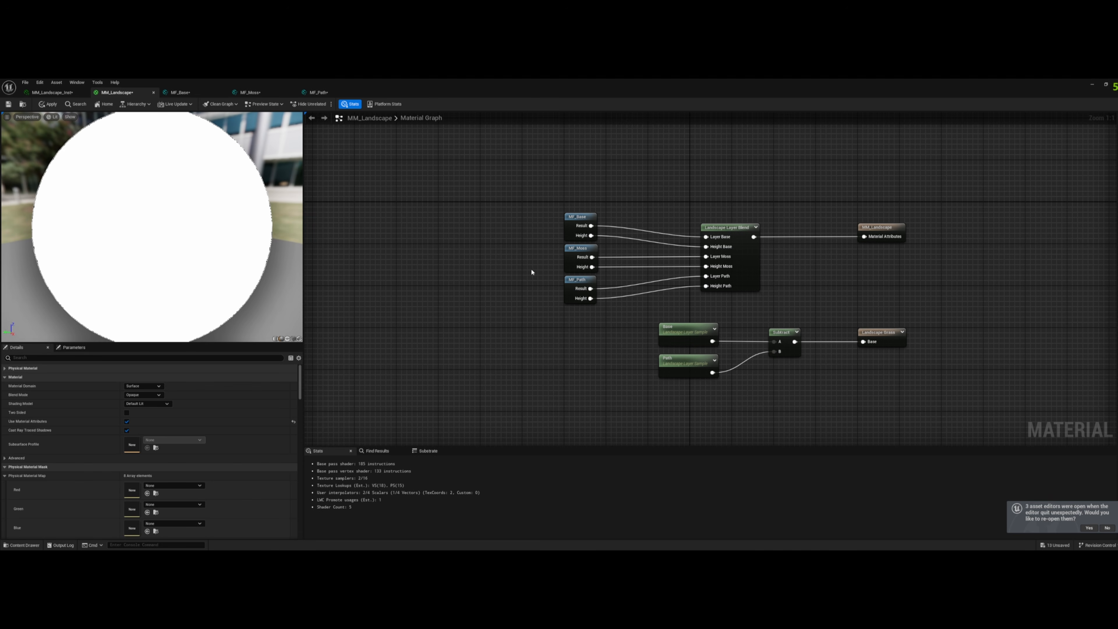
- Delete the three old node networks for Base, Moss and Path from MM_Landscape, keeping the material function nodes and layer blend
{"action": "right_click_drag", "start_coordinate": [523, 270], "coordinate": [554, 280]}
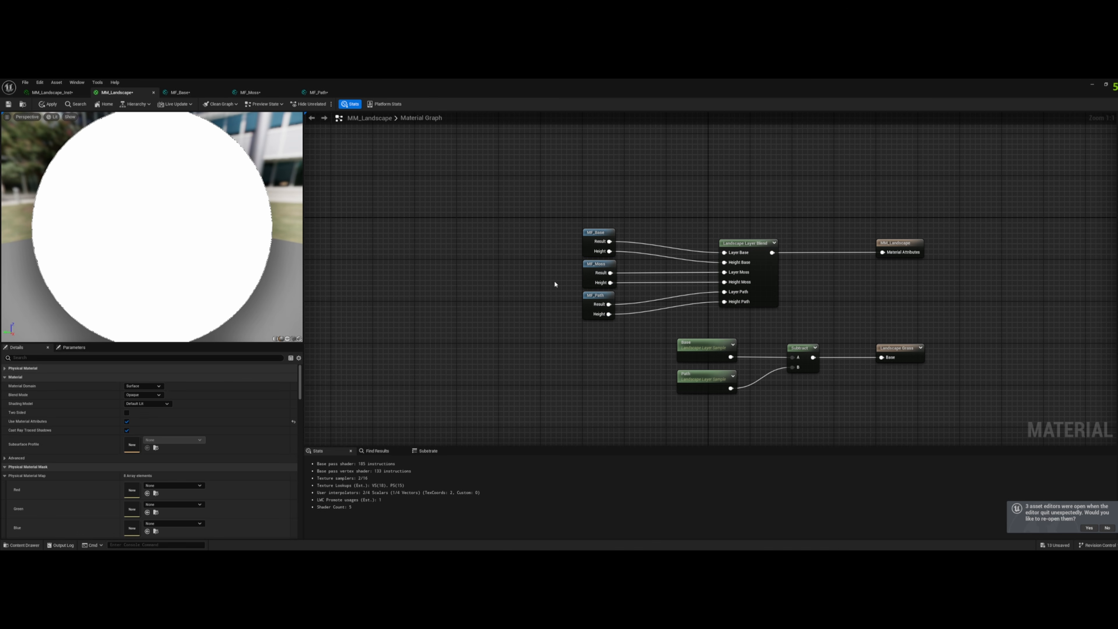
{"action": "scroll", "coordinate": [554, 284], "scroll_direction": "down", "scroll_amount": 6}
{"action": "right_click_drag", "start_coordinate": [523, 301], "coordinate": [858, 272]}
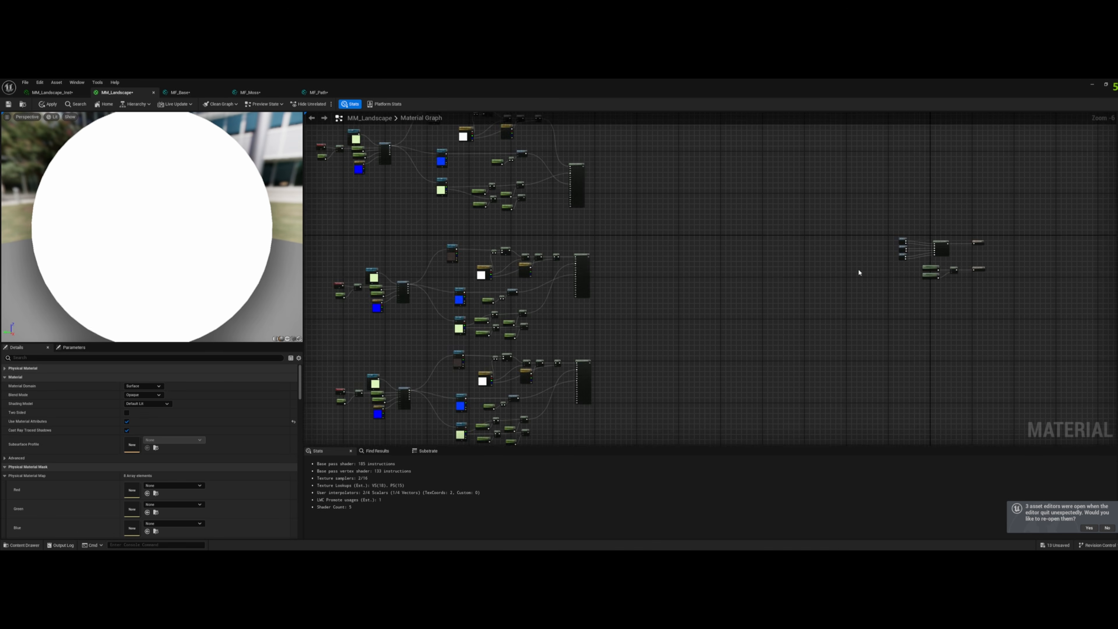
{"action": "scroll", "coordinate": [655, 305], "scroll_direction": "down", "scroll_amount": 2}
{"action": "right_click_drag", "start_coordinate": [495, 402], "coordinate": [635, 380]}
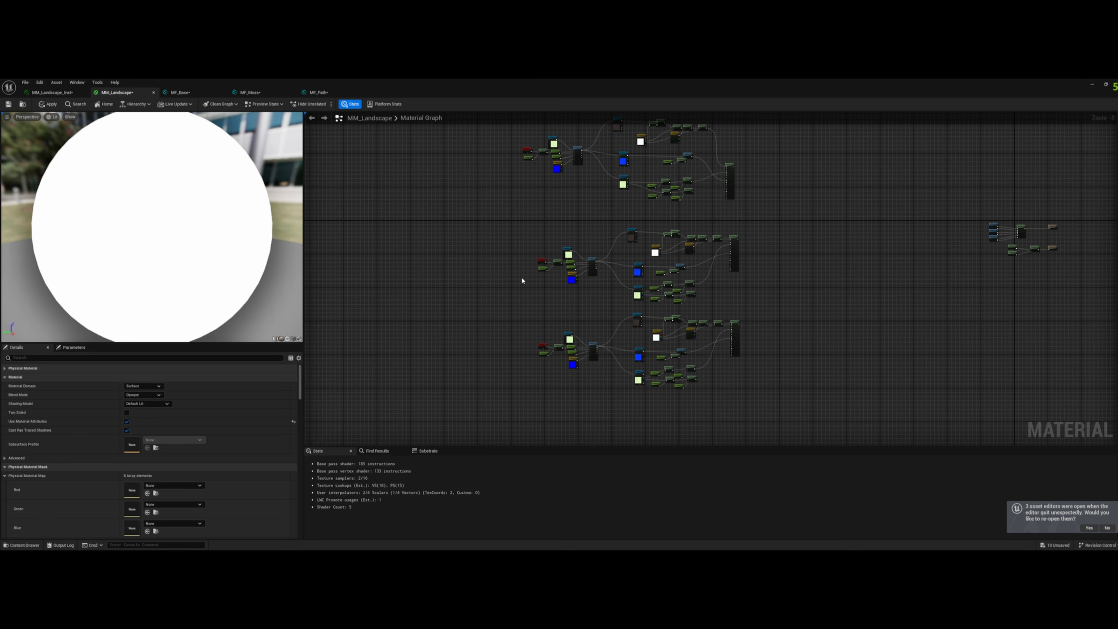
{"action": "right_click_drag", "start_coordinate": [523, 281], "coordinate": [521, 318]}
{"action": "scroll", "coordinate": [592, 359], "scroll_direction": "up", "scroll_amount": 6}
{"action": "scroll", "coordinate": [652, 360], "scroll_direction": "down", "scroll_amount": 6}
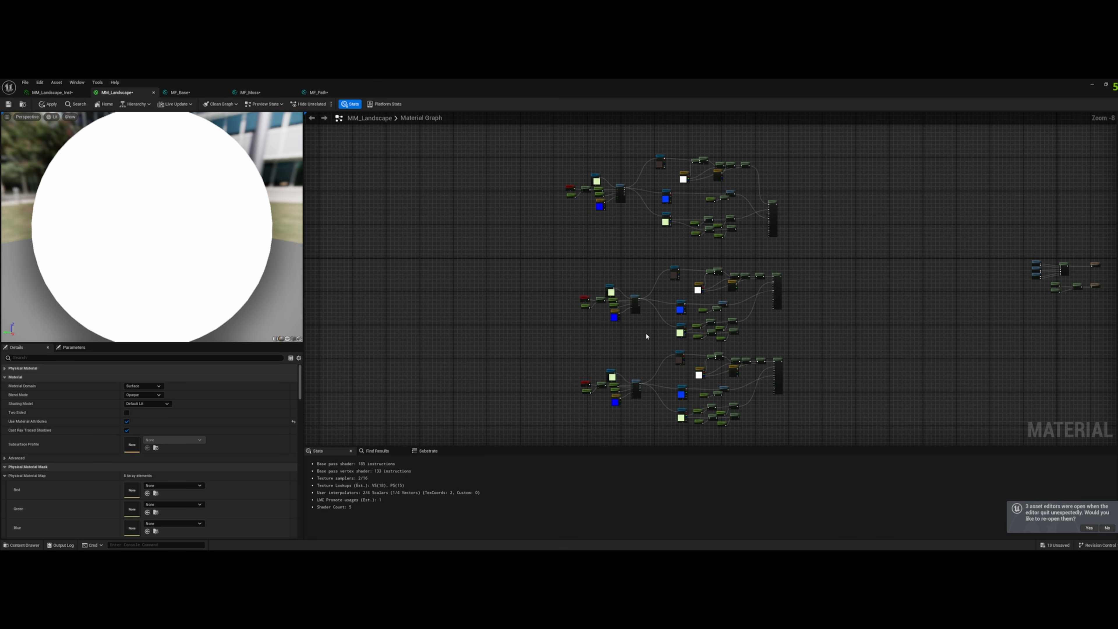
{"action": "left_click_drag", "start_coordinate": [540, 422], "coordinate": [818, 156]}
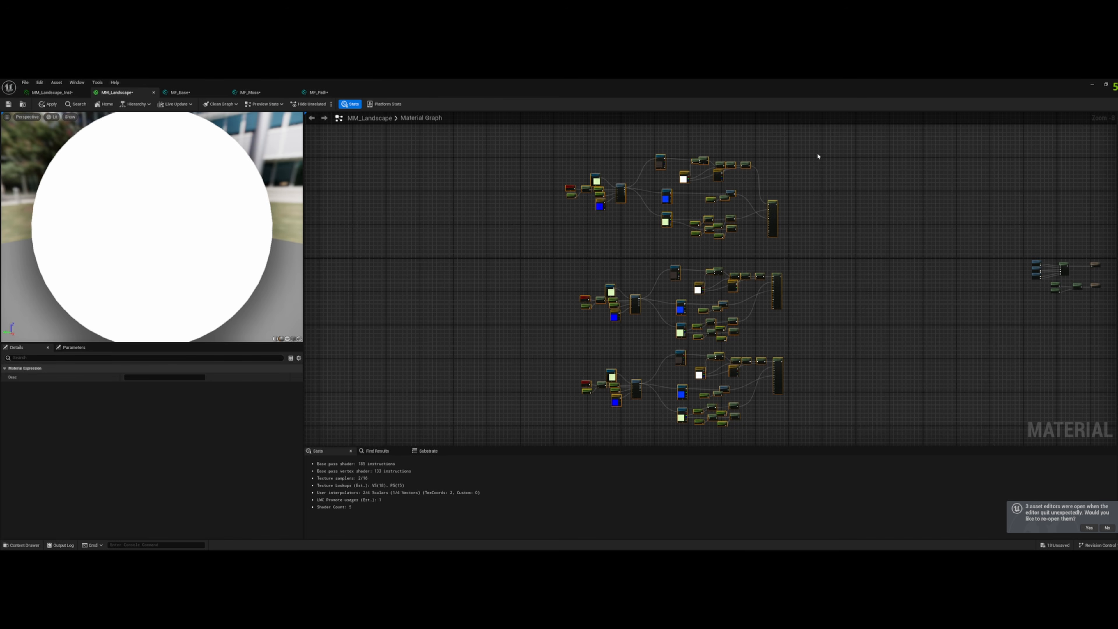
{"action": "key", "text": "Delete"}
{"action": "right_click_drag", "start_coordinate": [744, 253], "coordinate": [482, 261]}
{"action": "scroll", "coordinate": [792, 281], "scroll_direction": "up", "scroll_amount": 4}
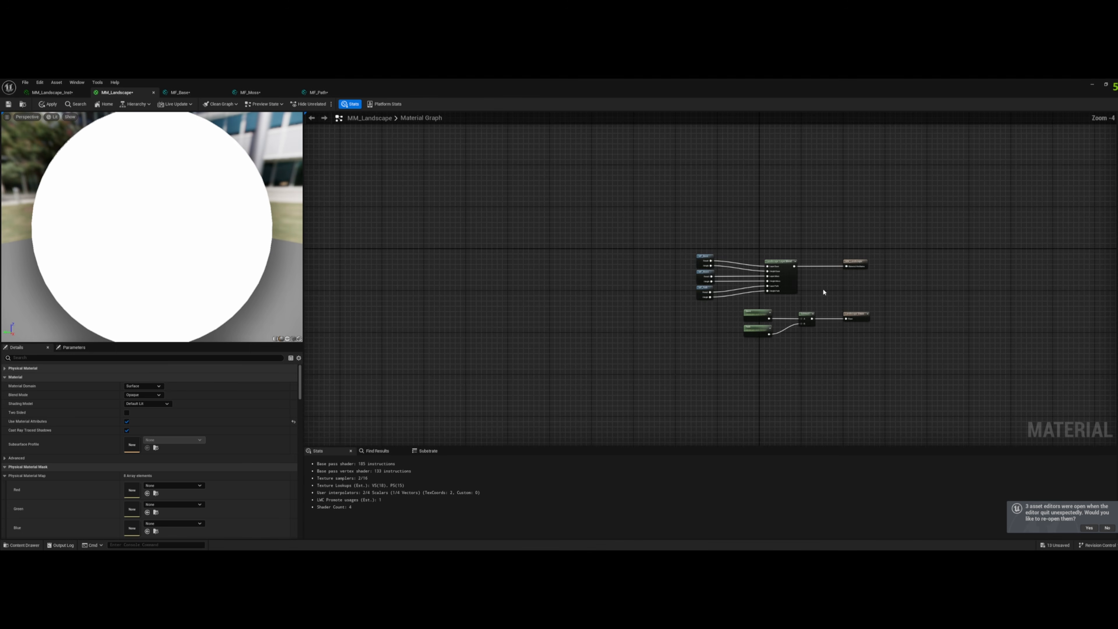
{"action": "scroll", "coordinate": [819, 294], "scroll_direction": "up", "scroll_amount": 3}
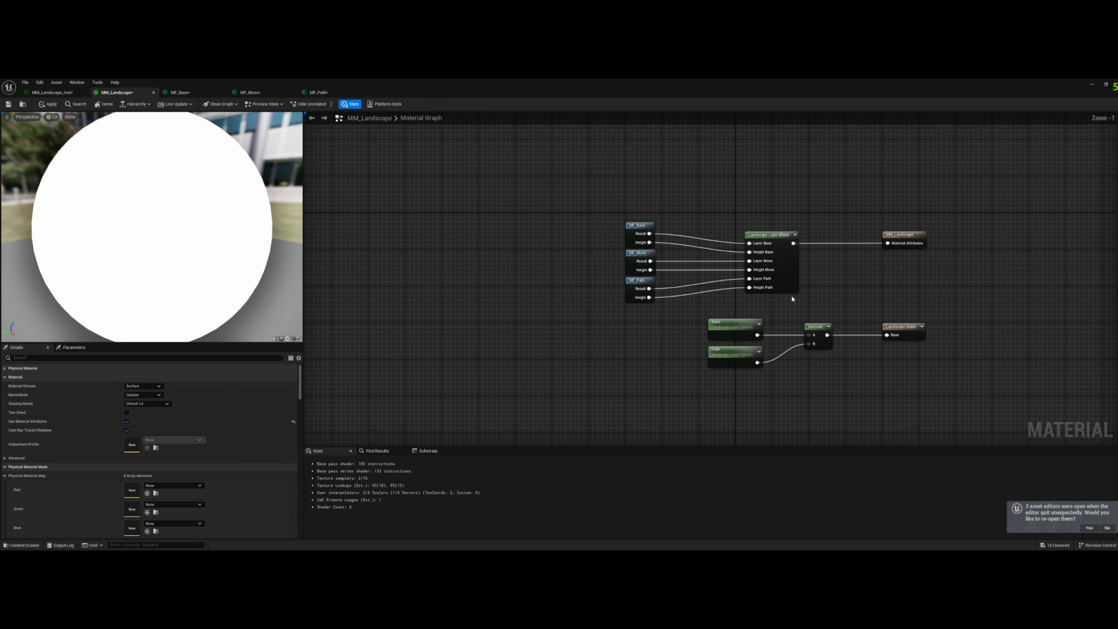
- Apply the MM_Landscape changes and check the Base, Moss and Path parameters in the MM_Landscape_Inst material instance
{"action": "left_click", "coordinate": [40, 107]}
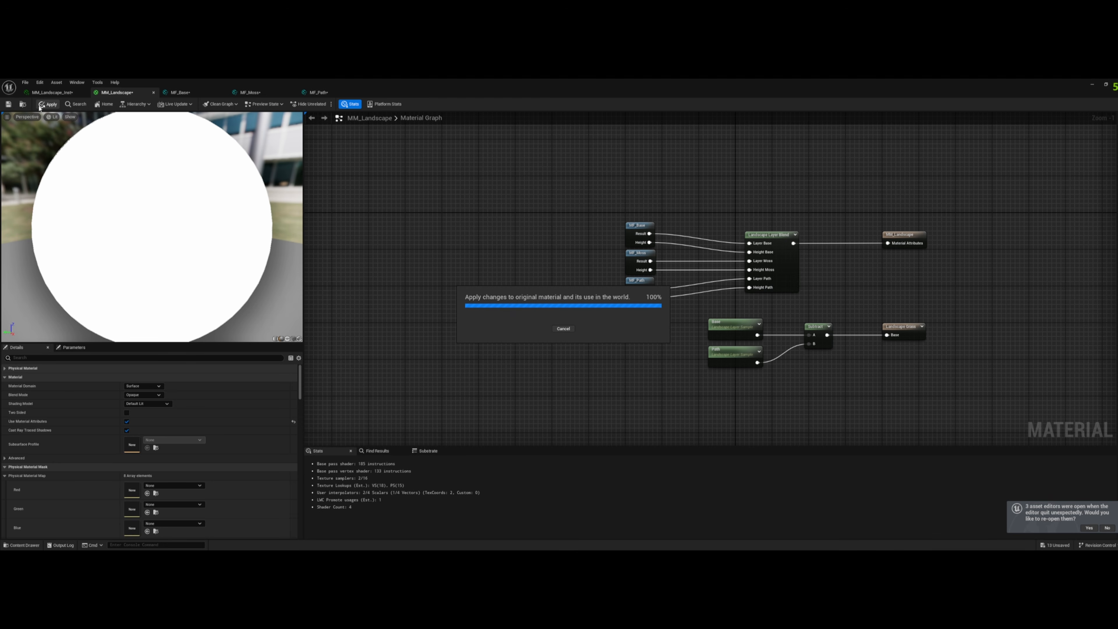
{"action": "left_click", "coordinate": [52, 92]}
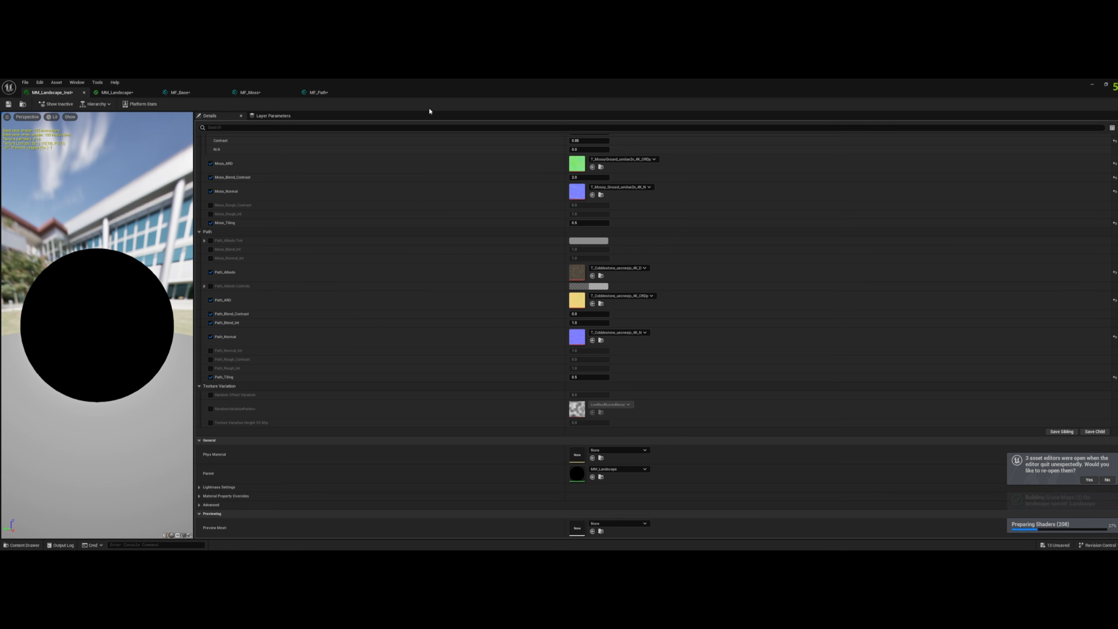
{"action": "scroll", "coordinate": [368, 330], "scroll_direction": "up", "scroll_amount": 3}
{"action": "scroll", "coordinate": [396, 333], "scroll_direction": "up", "scroll_amount": 6}
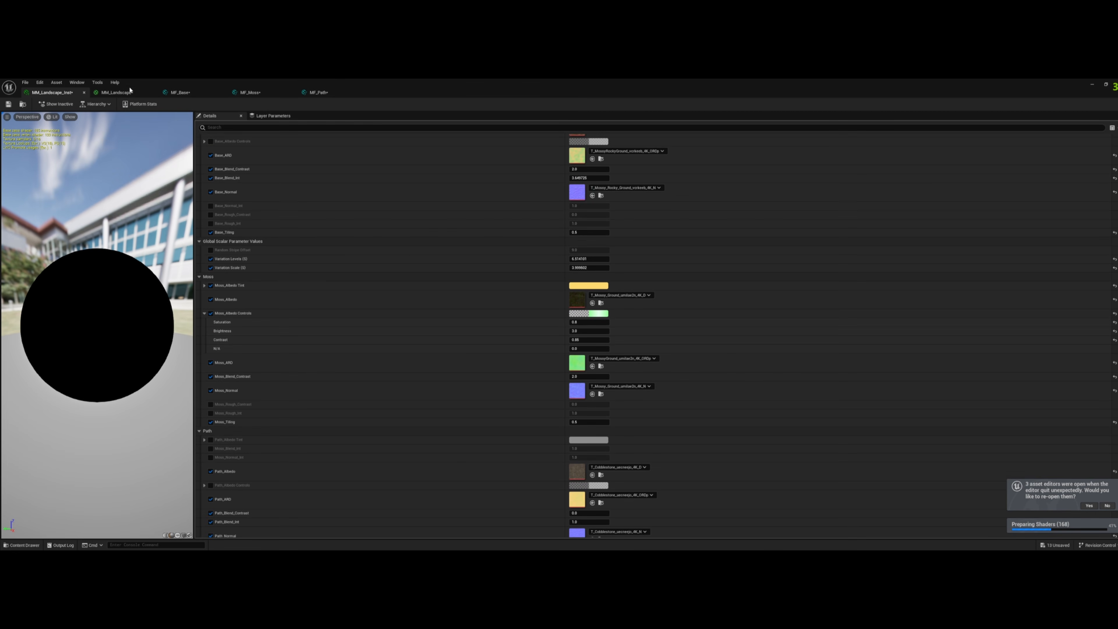
{"action": "left_click", "coordinate": [117, 93]}
{"action": "left_click_drag", "start_coordinate": [550, 186], "coordinate": [966, 429]}
{"action": "left_click", "coordinate": [561, 289]}
{"action": "left_click", "coordinate": [36, 94]}
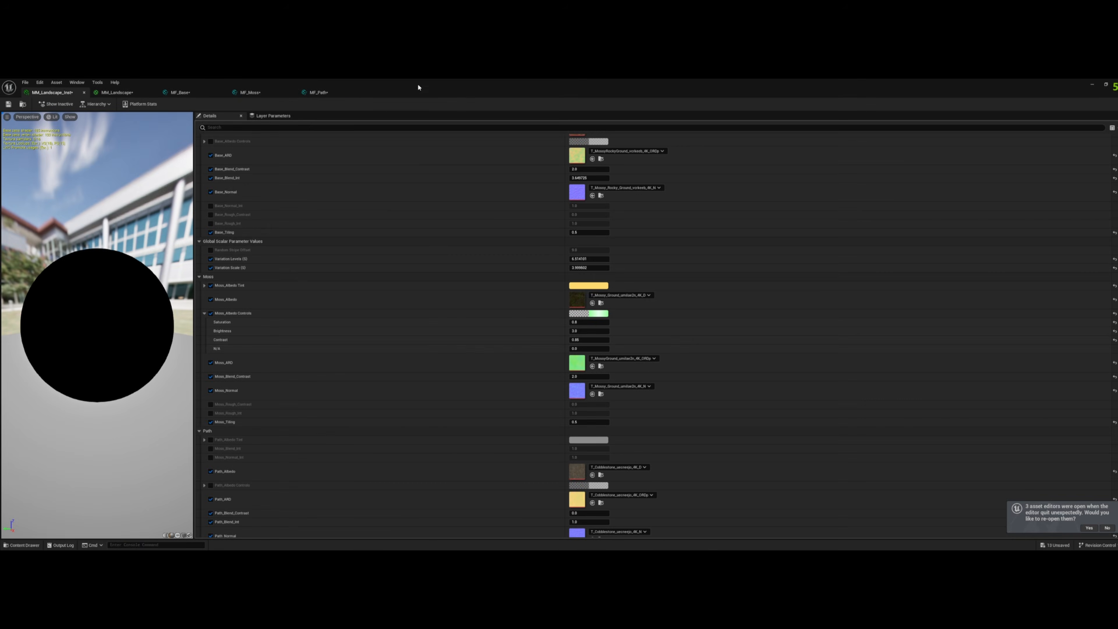
- Enable Nanite on the Landscape actor, build its Nanite data, and inspect the displaced ground near the scale figure
{"action": "left_click_drag", "start_coordinate": [418, 83], "coordinate": [580, 145]}
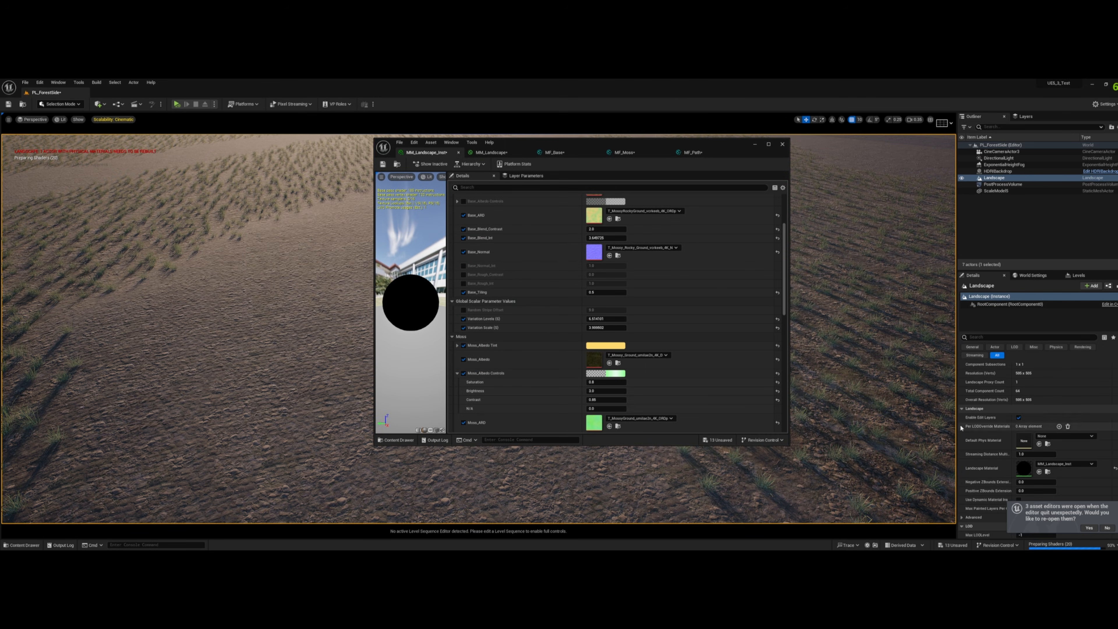
{"action": "scroll", "coordinate": [1009, 393], "scroll_direction": "down", "scroll_amount": 5}
{"action": "scroll", "coordinate": [1009, 393], "scroll_direction": "down", "scroll_amount": 2}
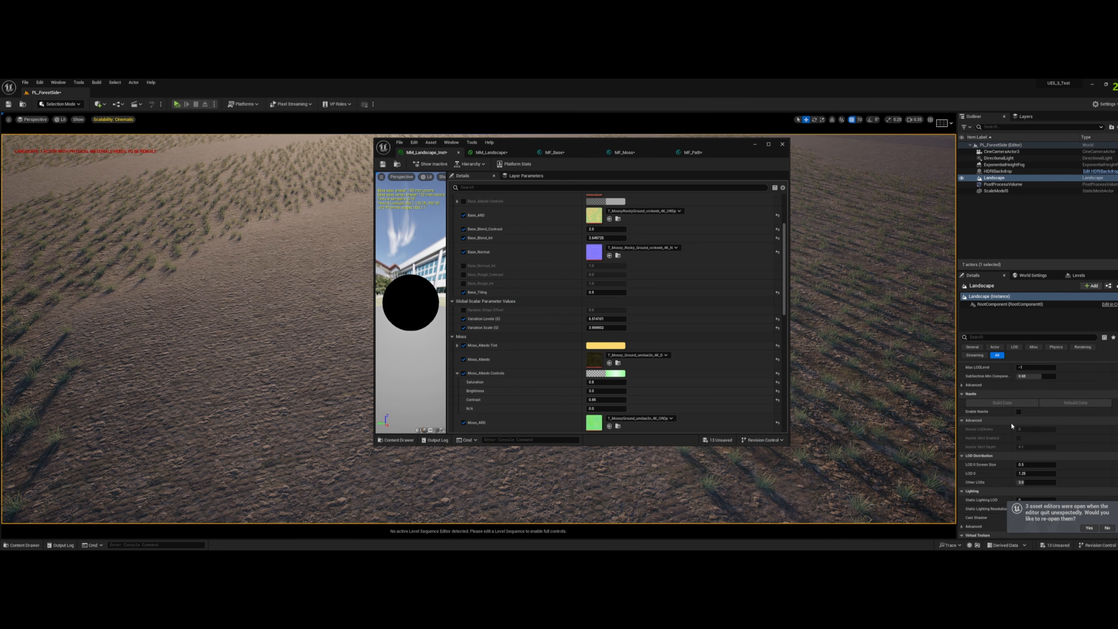
{"action": "left_click", "coordinate": [1002, 403]}
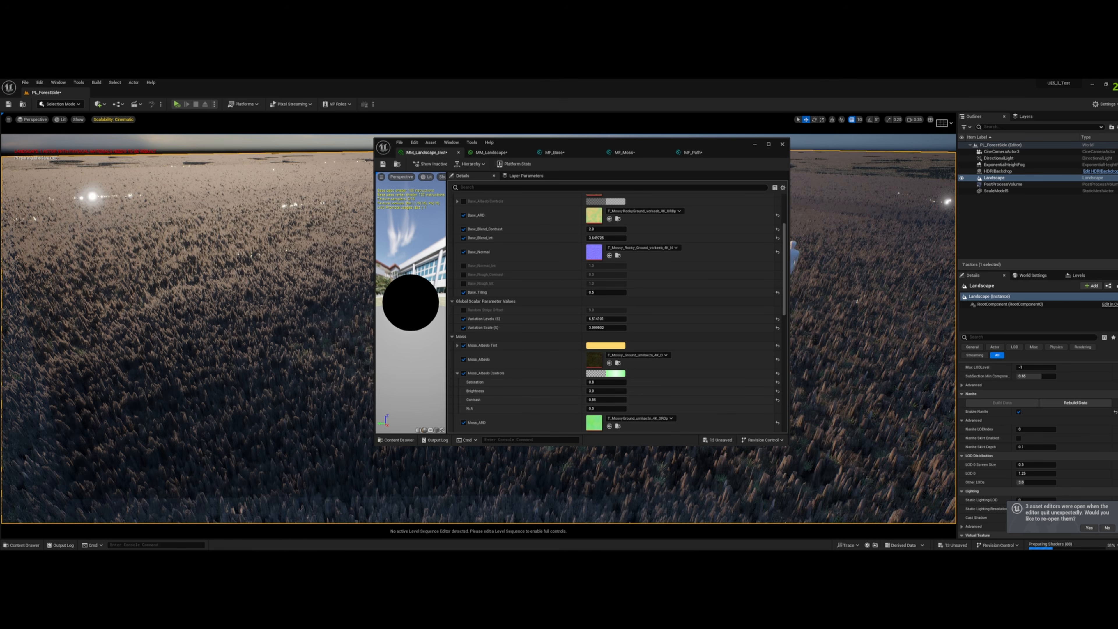
{"action": "right_click_drag", "start_coordinate": [881, 375], "coordinate": [847, 445]}
{"action": "key", "text": "w"}
{"action": "key", "text": "d"}
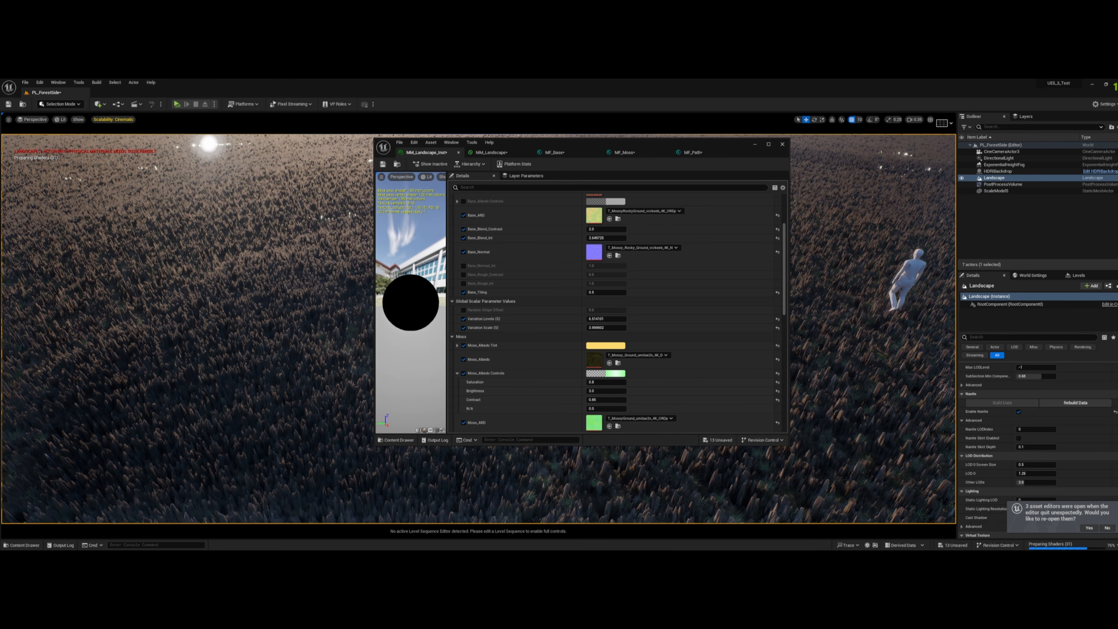
- Find the displacement settings of MM_Landscape, set the Displacement Magnitude to 1, and apply the material
{"action": "scroll", "coordinate": [541, 309], "scroll_direction": "down", "scroll_amount": 5}
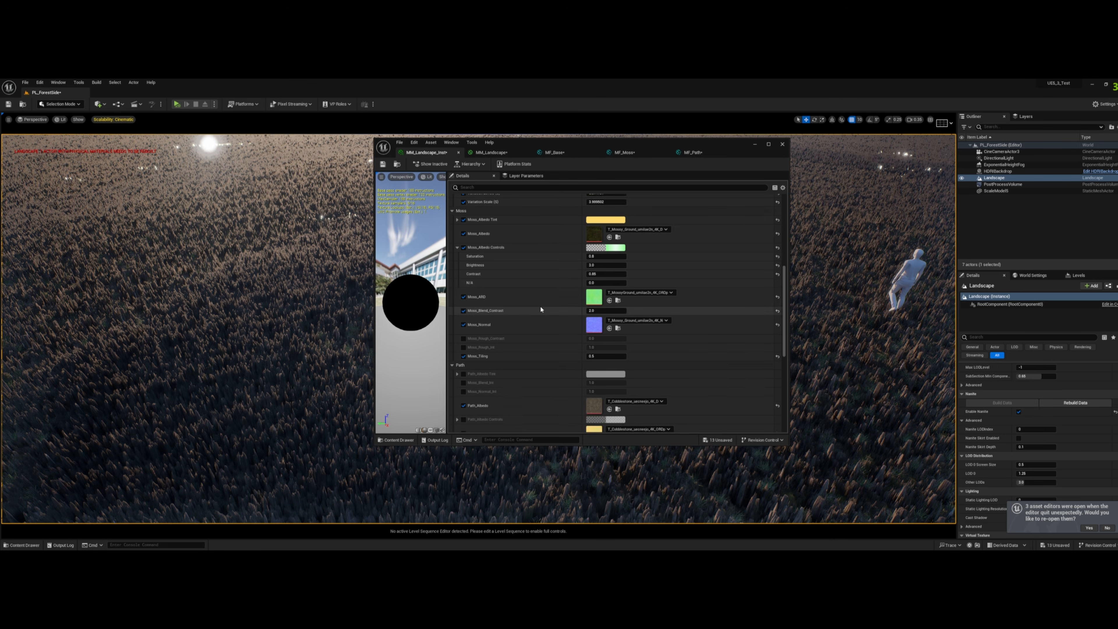
{"action": "scroll", "coordinate": [541, 310], "scroll_direction": "down", "scroll_amount": 10}
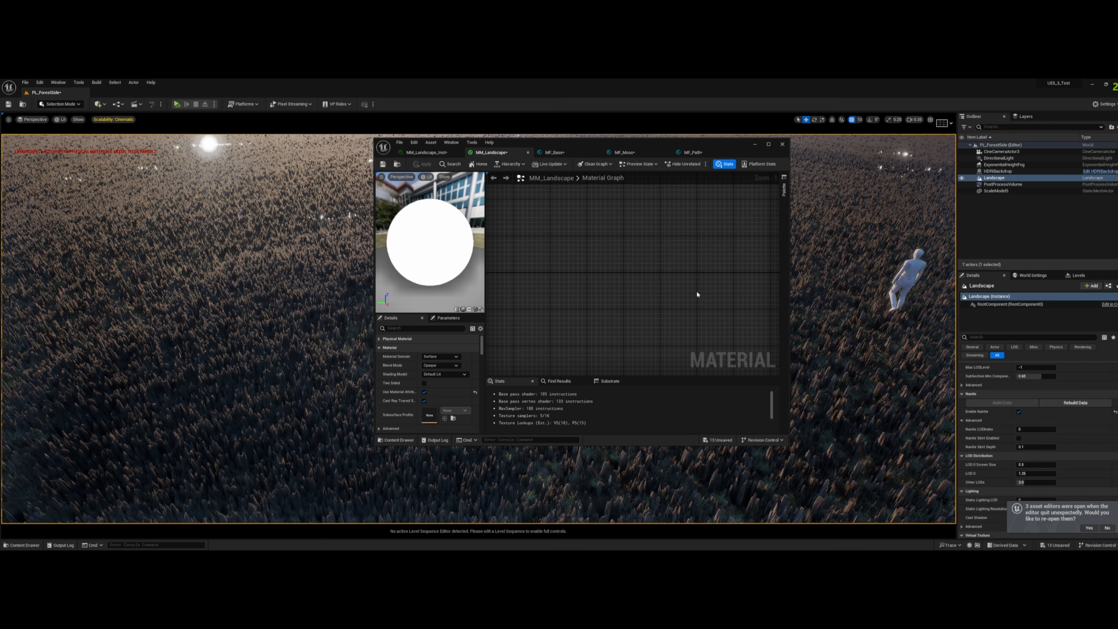
{"action": "left_click", "coordinate": [769, 146]}
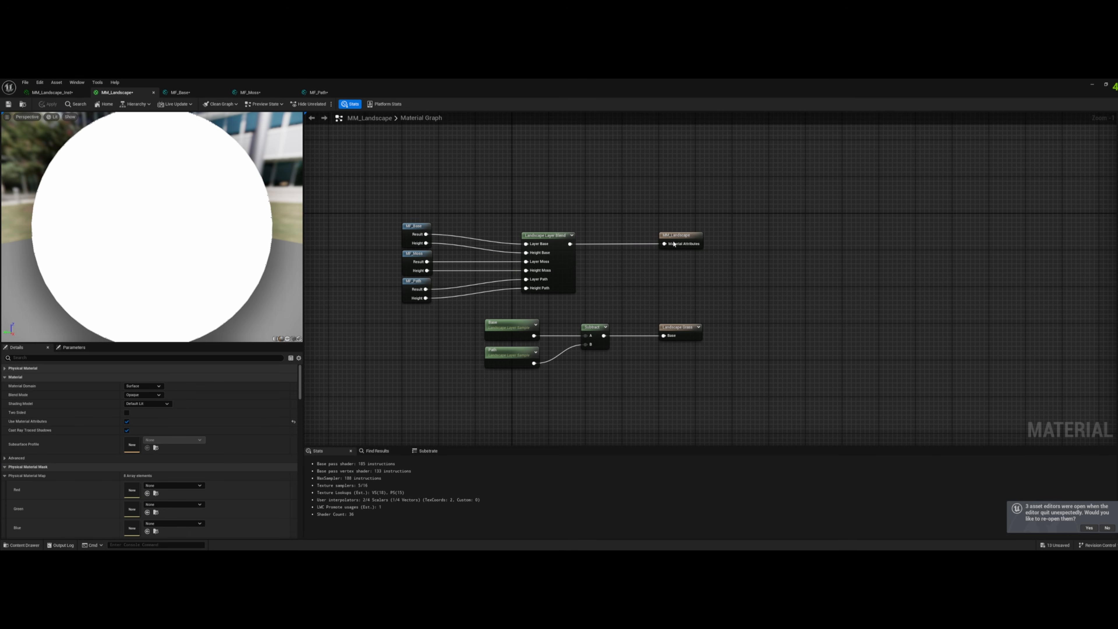
{"action": "left_click", "coordinate": [144, 358]}
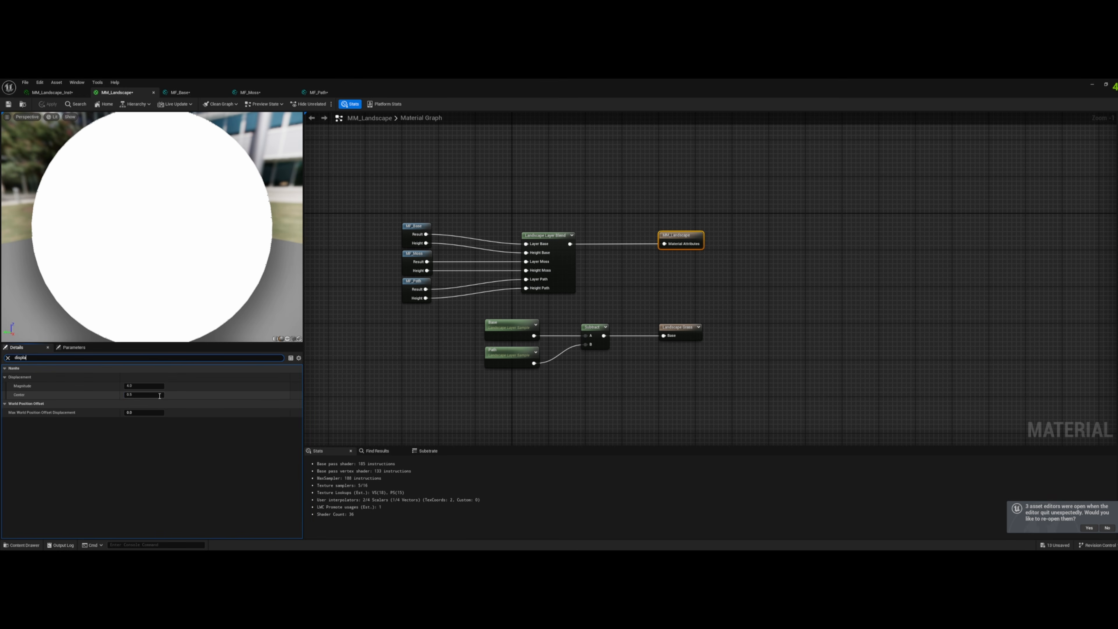
{"action": "left_click", "coordinate": [141, 387]}
{"action": "type", "text": "1"}
{"action": "key", "text": "Return"}
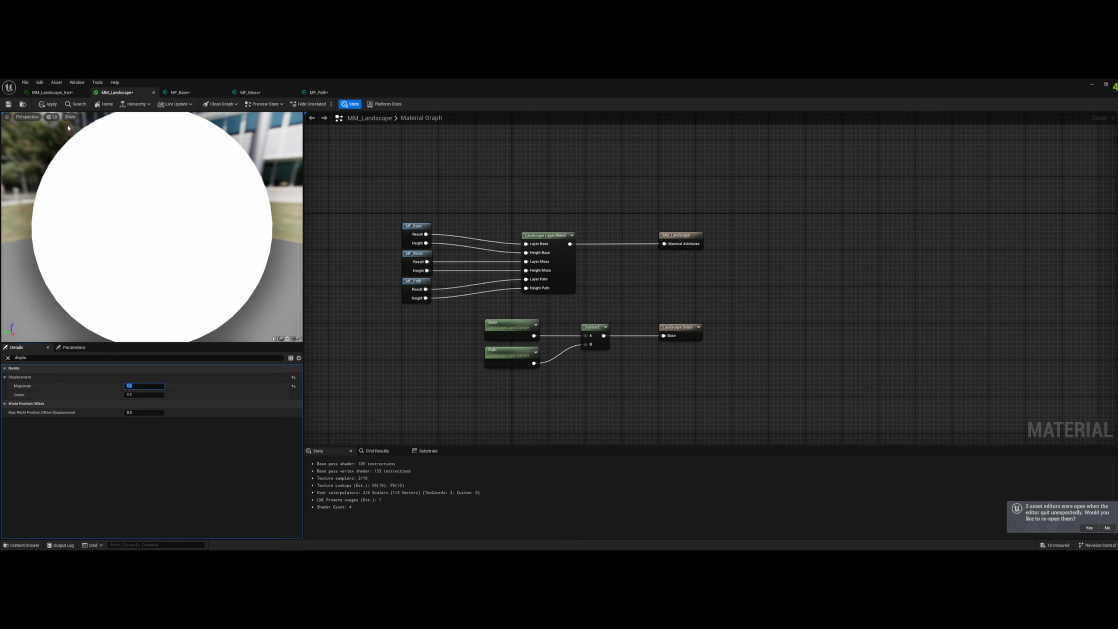
{"action": "left_click", "coordinate": [52, 105]}
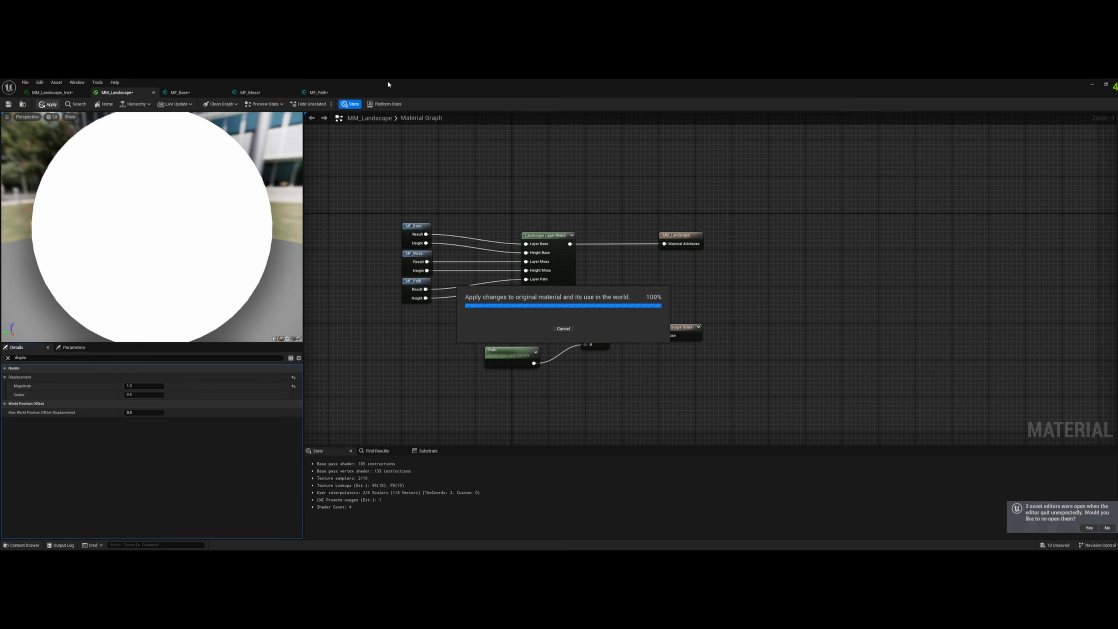
- With the landscape in view beside the material editor, set the Displacement Magnitude to 0.25 and apply the material
{"action": "left_click_drag", "start_coordinate": [388, 83], "coordinate": [758, 119]}
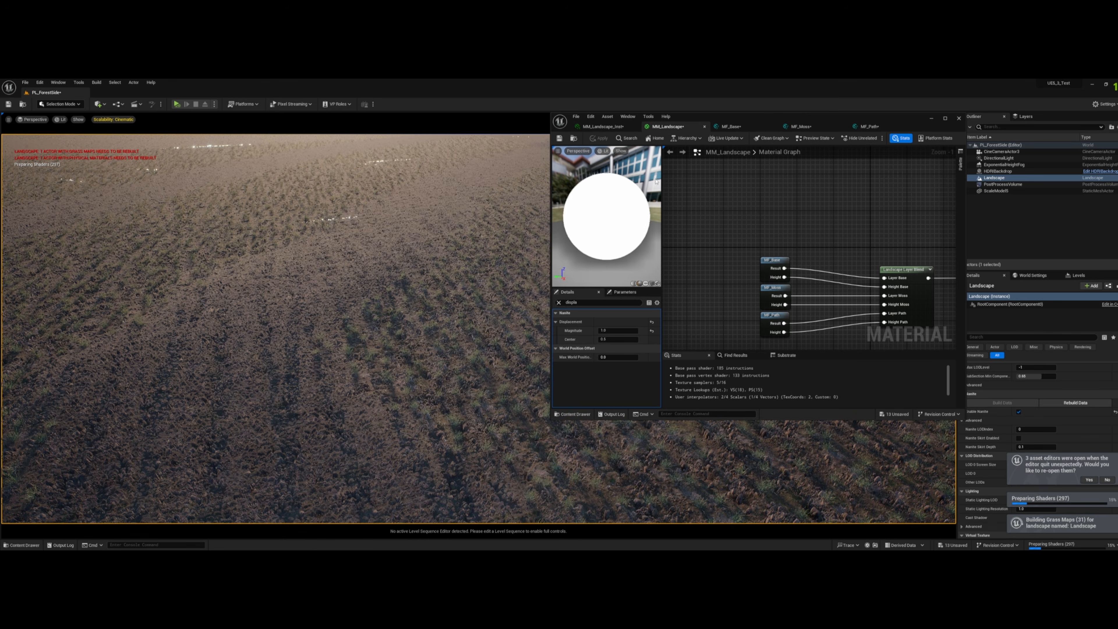
{"action": "left_click", "coordinate": [613, 330]}
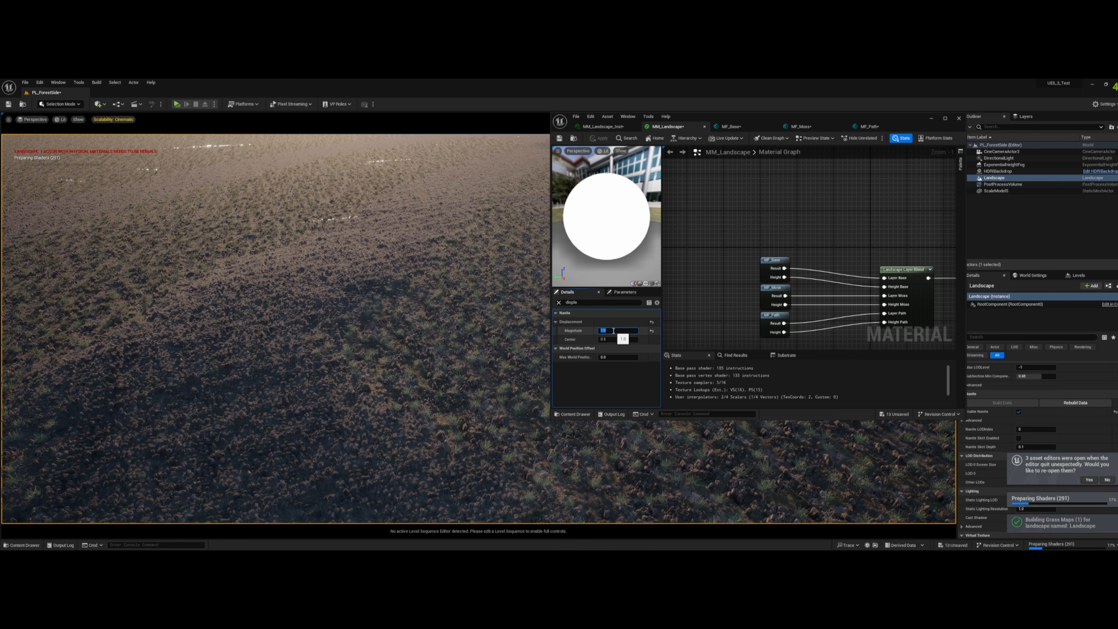
{"action": "type", "text": "0.25"}
{"action": "key", "text": "Return"}
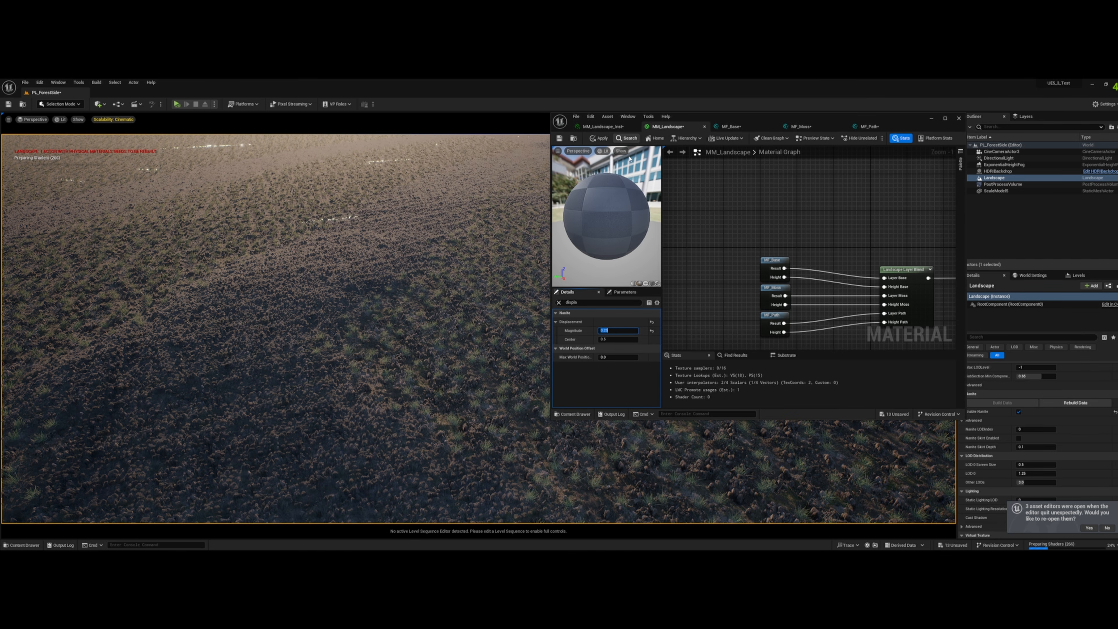
{"action": "left_click", "coordinate": [599, 139]}
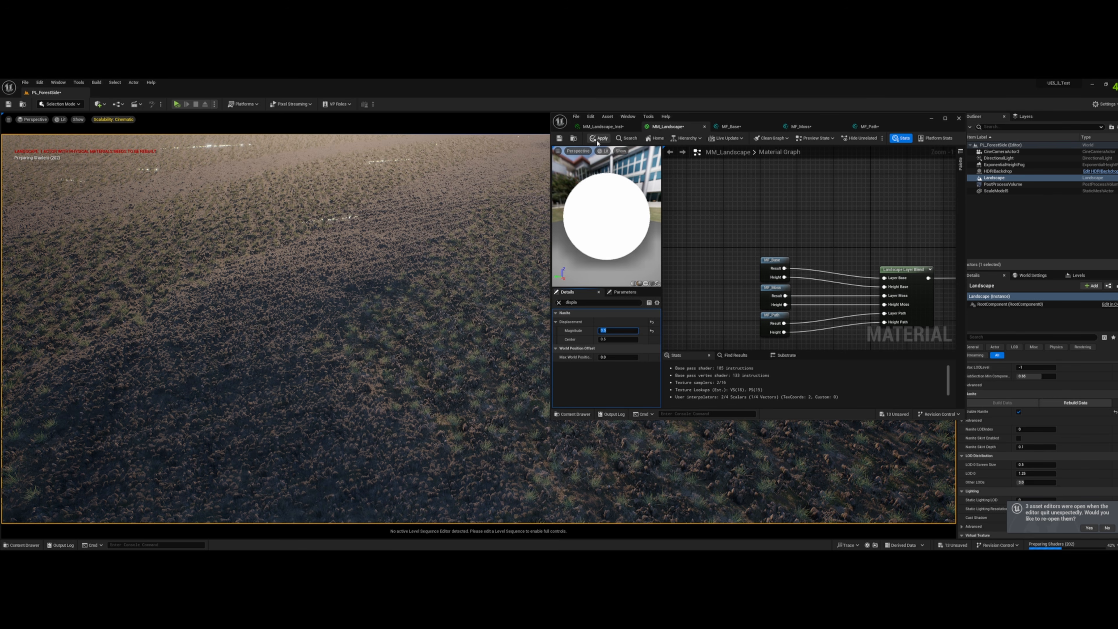